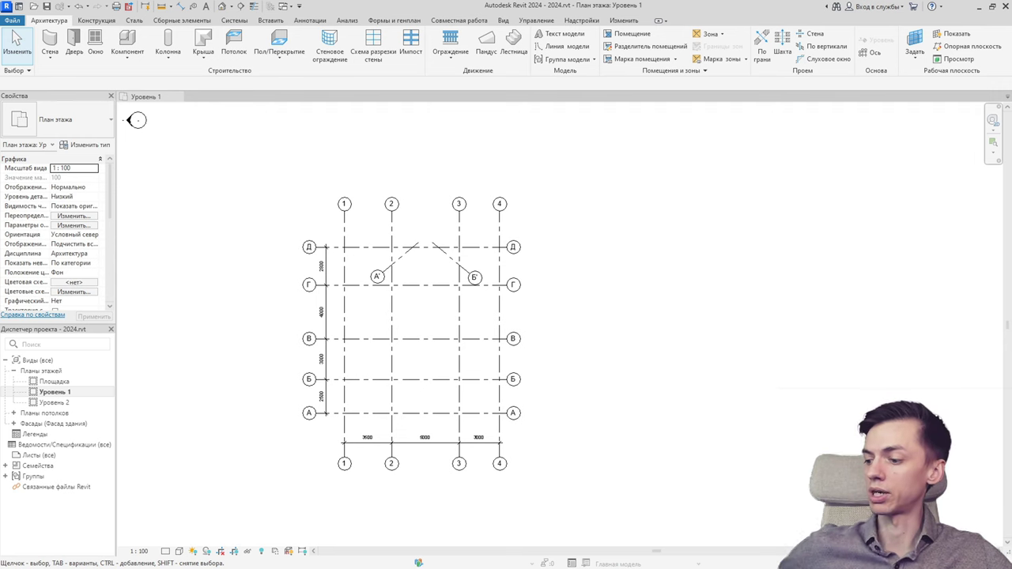
Step: Rename the Уровень 1 floor plan to План 1 этажа and accept renaming its matching level
{"action": "left_click", "coordinate": [304, 288]}
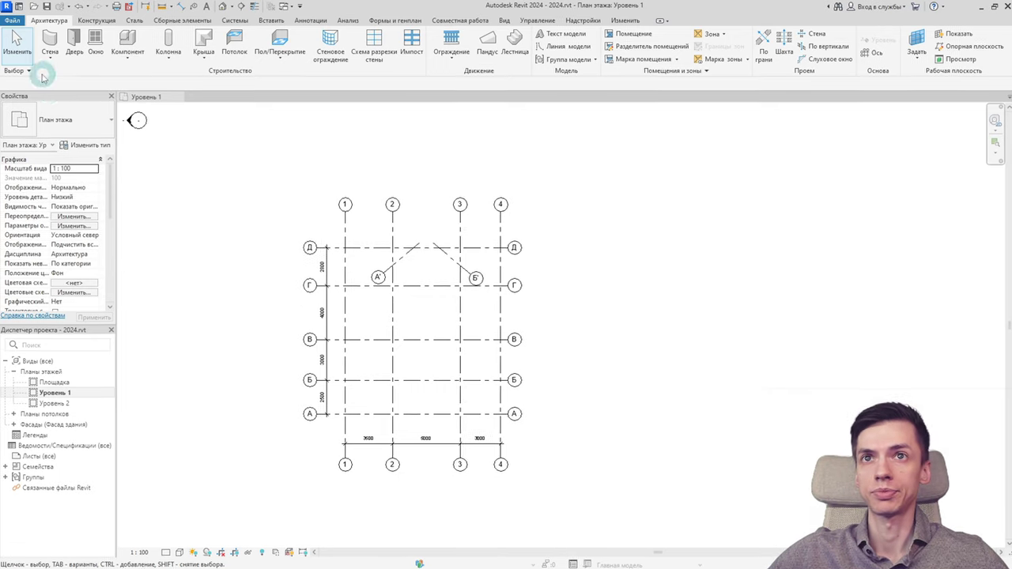
{"action": "left_click", "coordinate": [76, 93]}
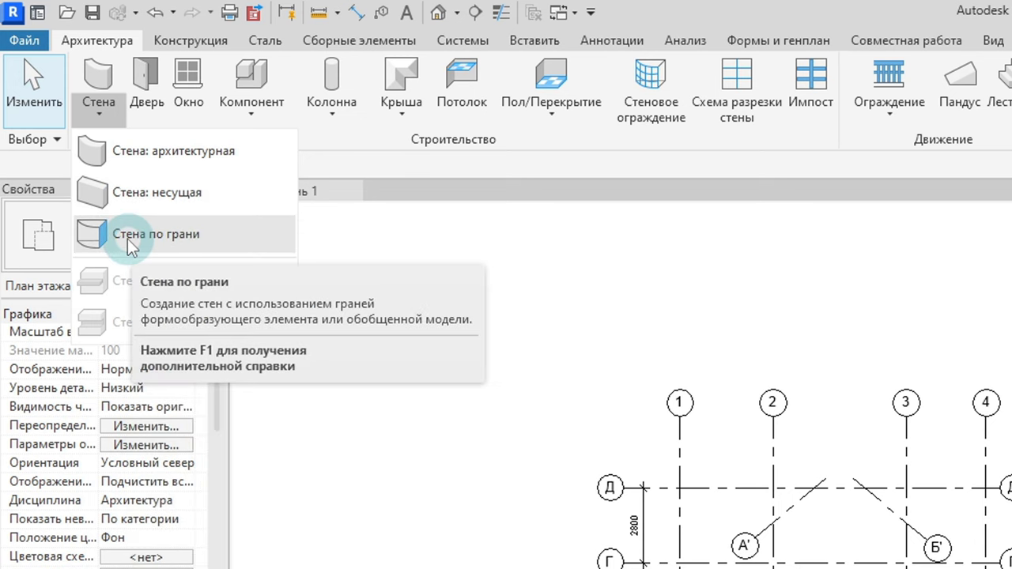
{"action": "mouse_move", "coordinate": [55, 393]}
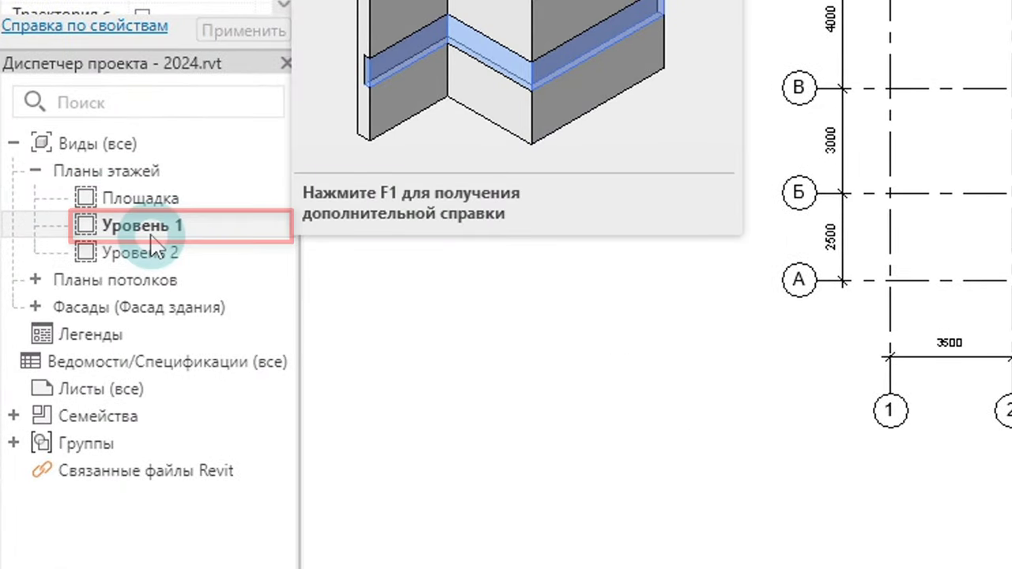
{"action": "right_click", "coordinate": [147, 227]}
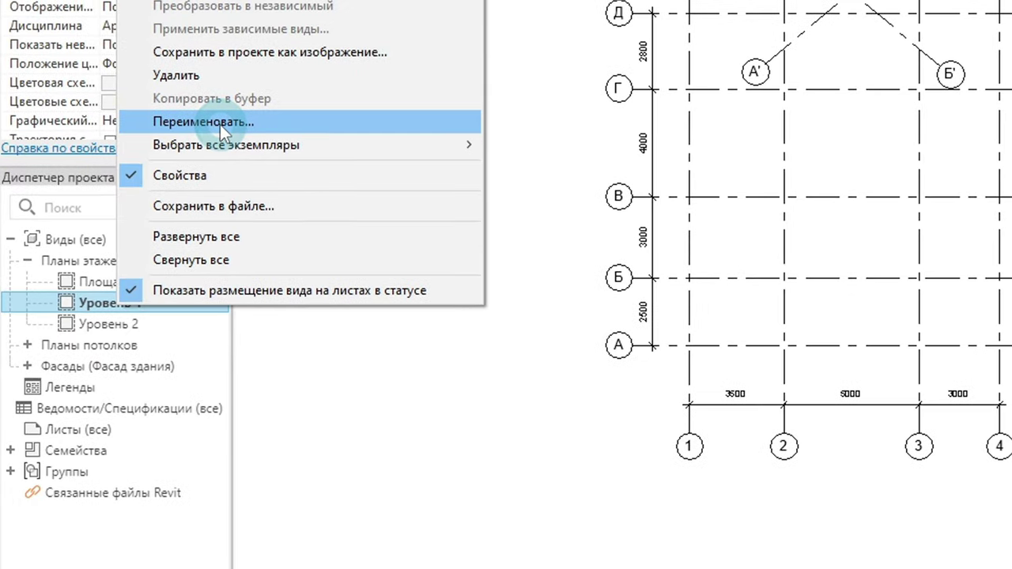
{"action": "left_click", "coordinate": [220, 122]}
{"action": "type", "text": "П"}
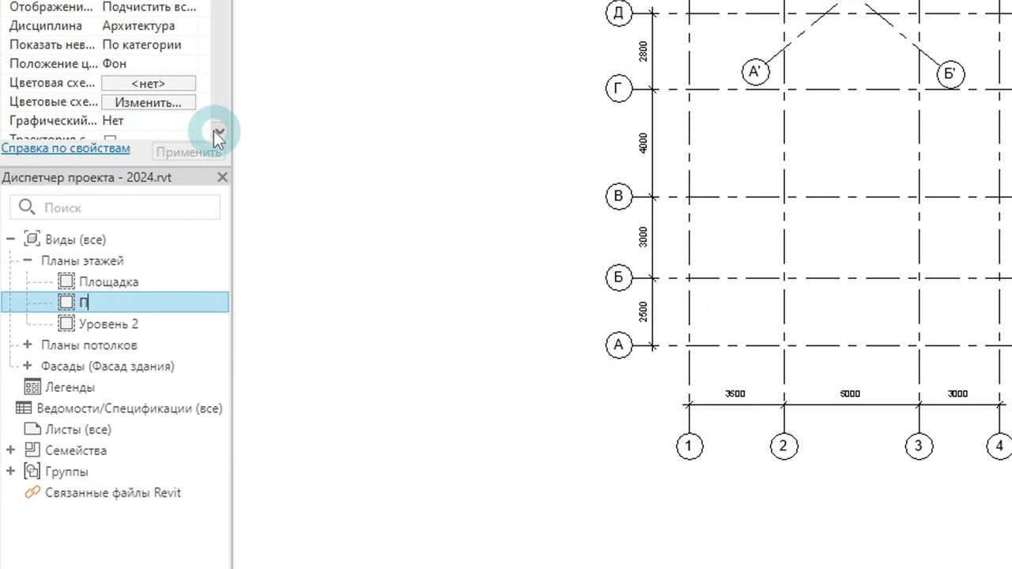
{"action": "type", "text": "лан "}
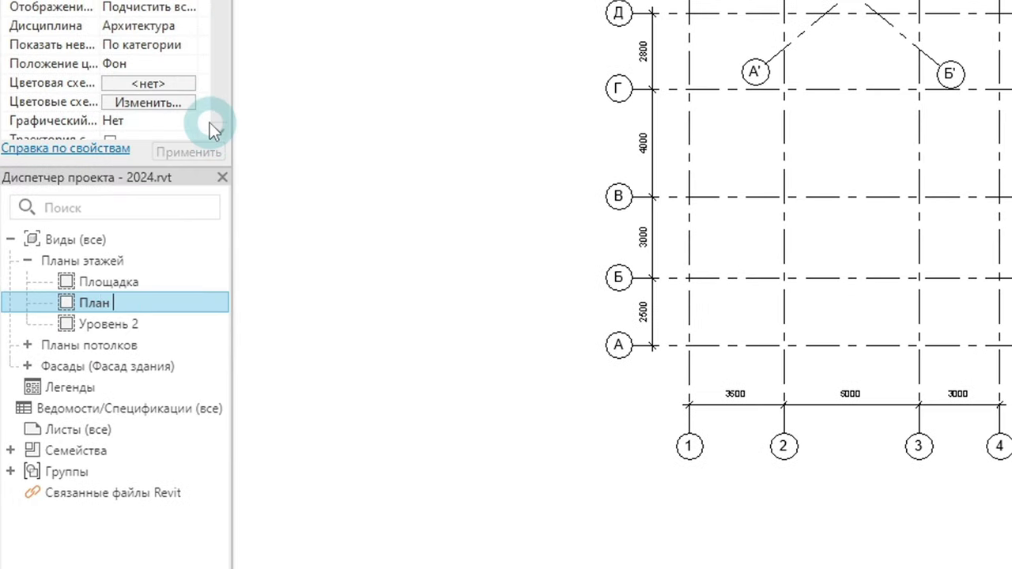
{"action": "type", "text": "1 эт"}
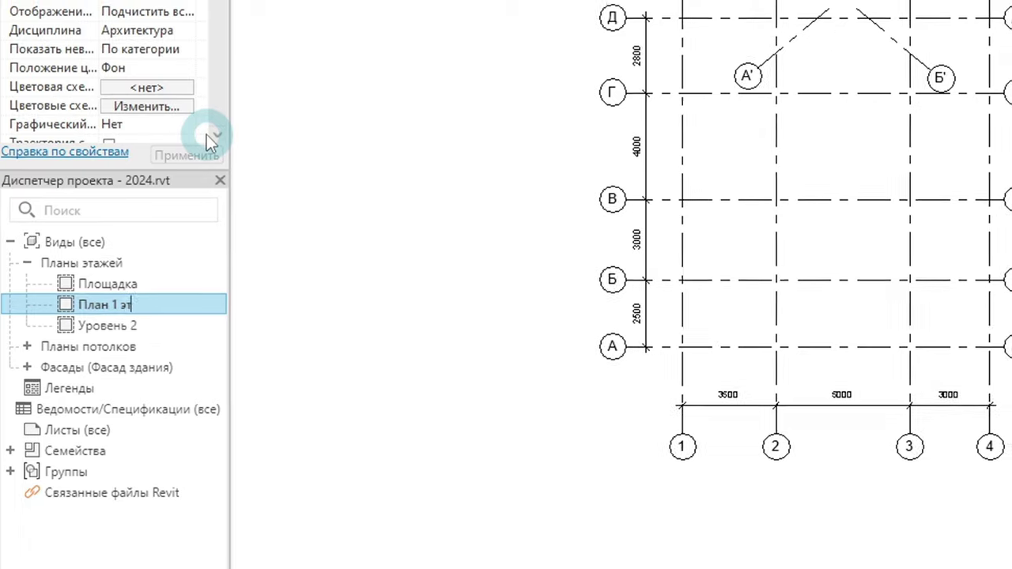
{"action": "type", "text": "ажа"}
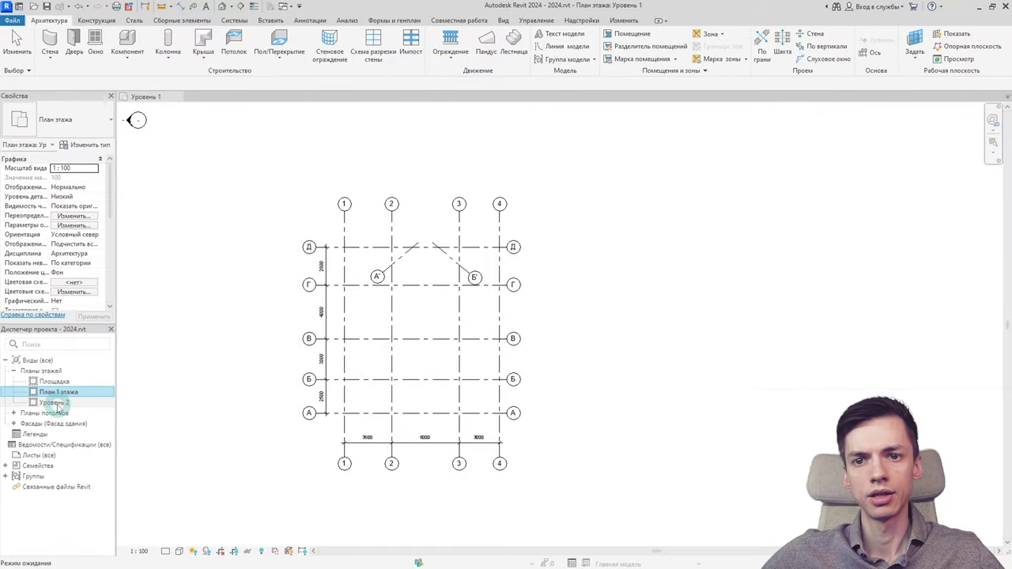
{"action": "key", "text": "Return"}
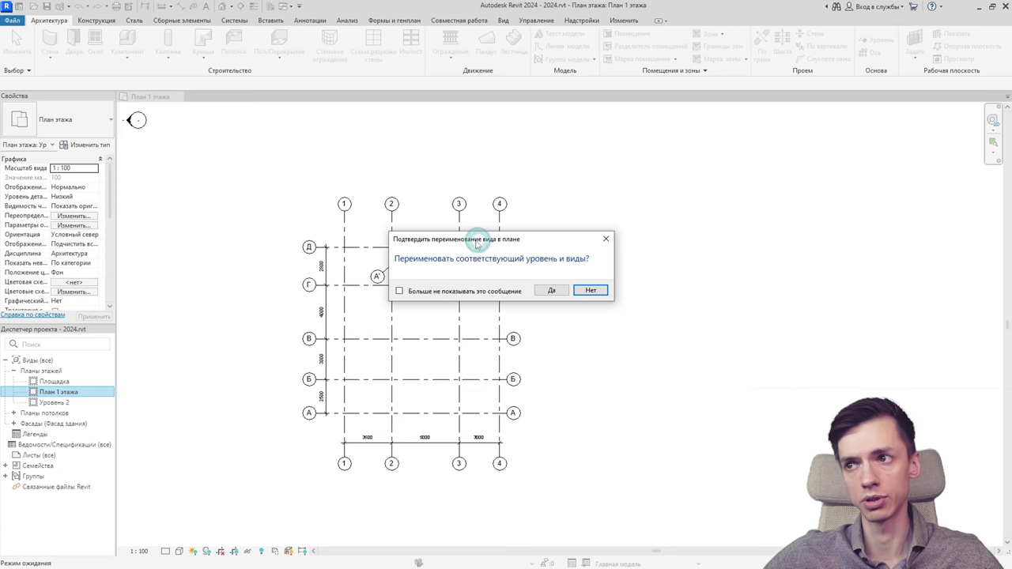
{"action": "left_click_drag", "start_coordinate": [477, 244], "coordinate": [351, 269]}
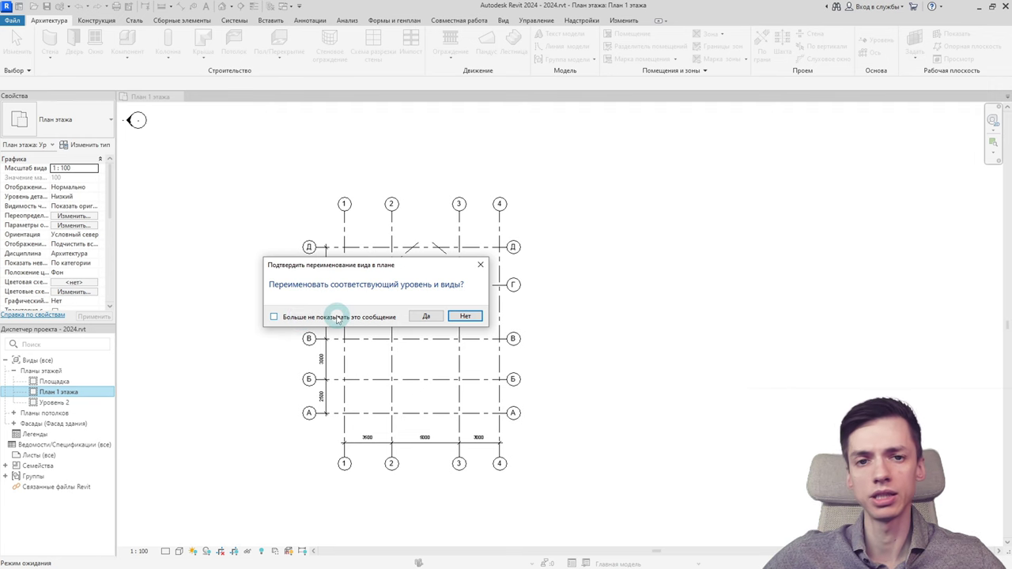
{"action": "left_click", "coordinate": [427, 316]}
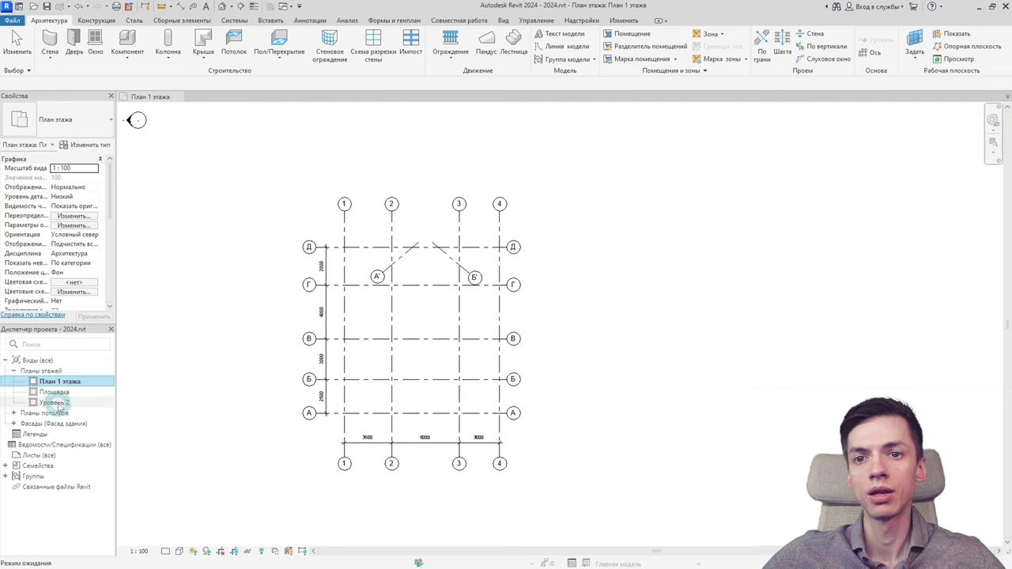
Step: Rename the Уровень 2 floor plan to План 2 этажа and accept renaming its level too
{"action": "right_click", "coordinate": [59, 405]}
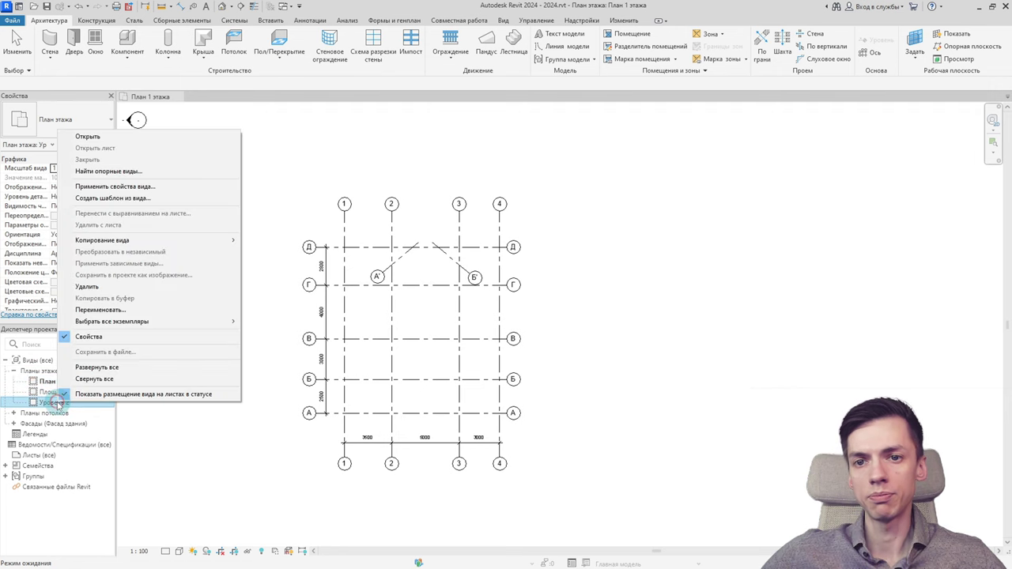
{"action": "left_click", "coordinate": [132, 309]}
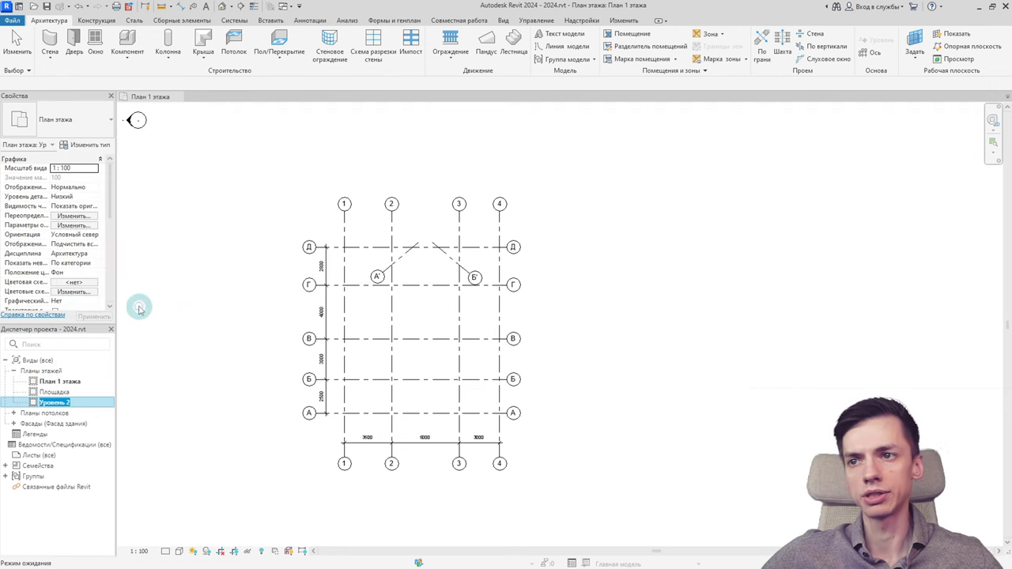
{"action": "type", "text": "Пла"}
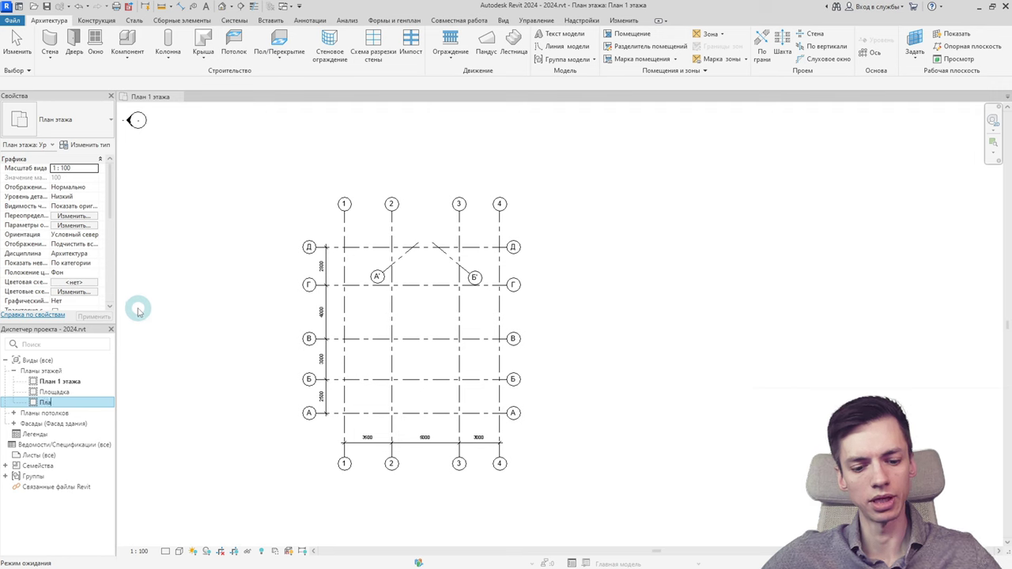
{"action": "type", "text": "н 2 э"}
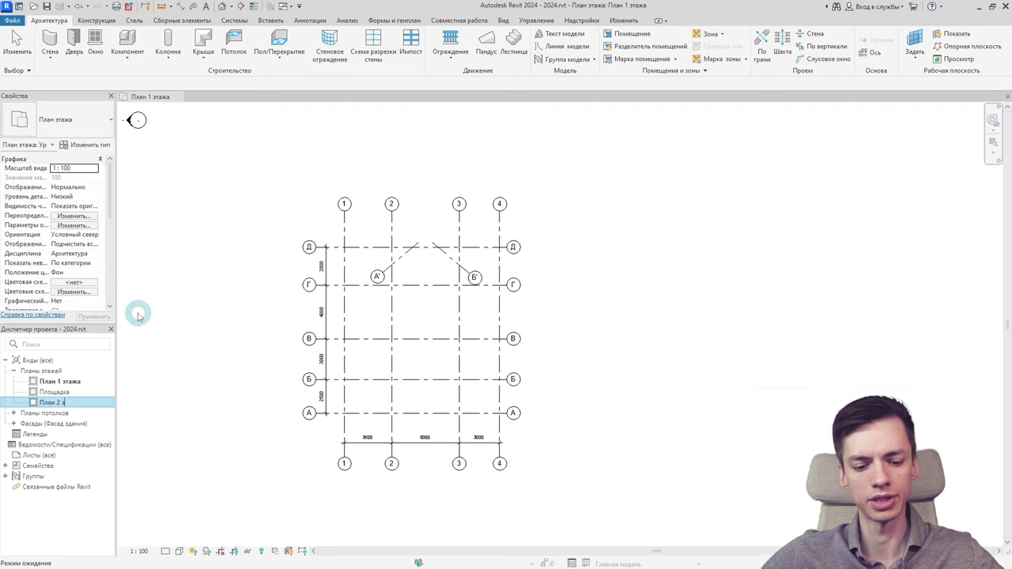
{"action": "type", "text": "тажа"}
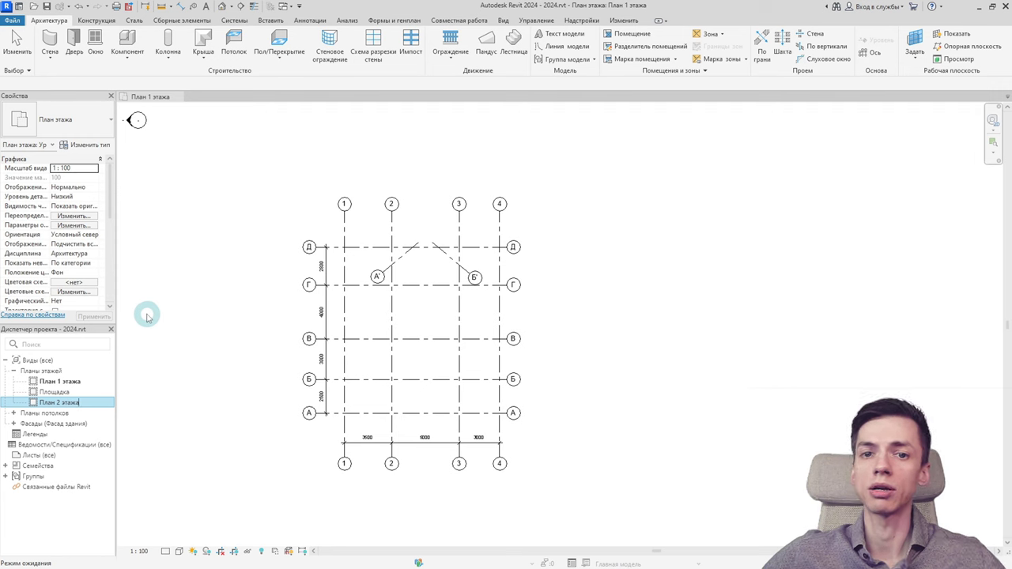
{"action": "left_click", "coordinate": [147, 316]}
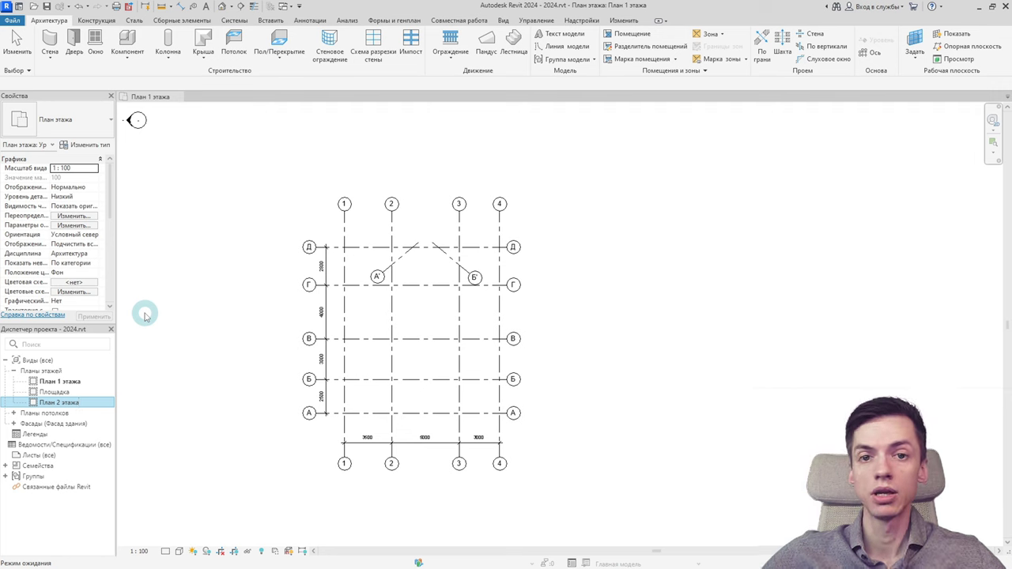
{"action": "left_click", "coordinate": [144, 316]}
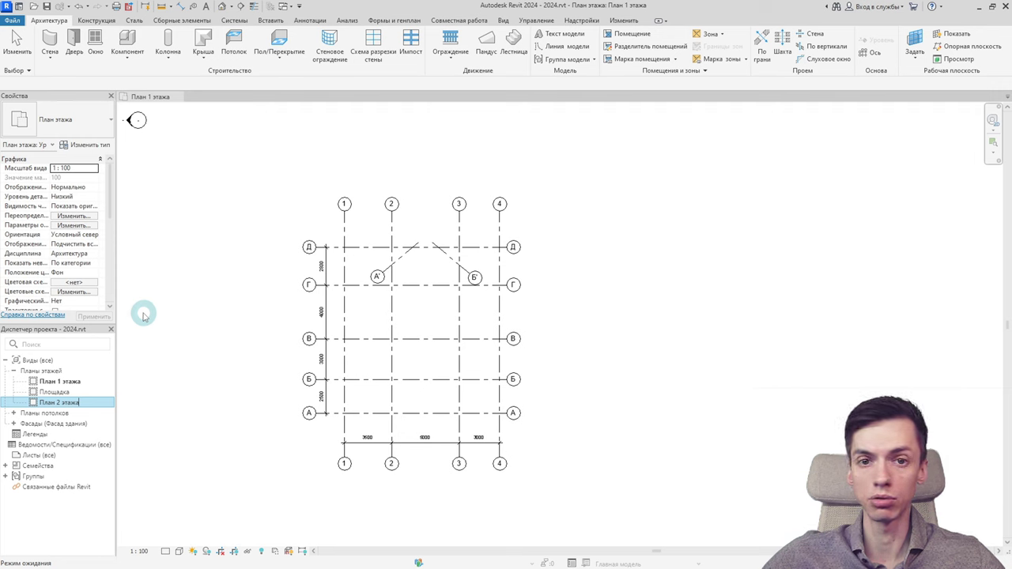
{"action": "key", "text": "F2"}
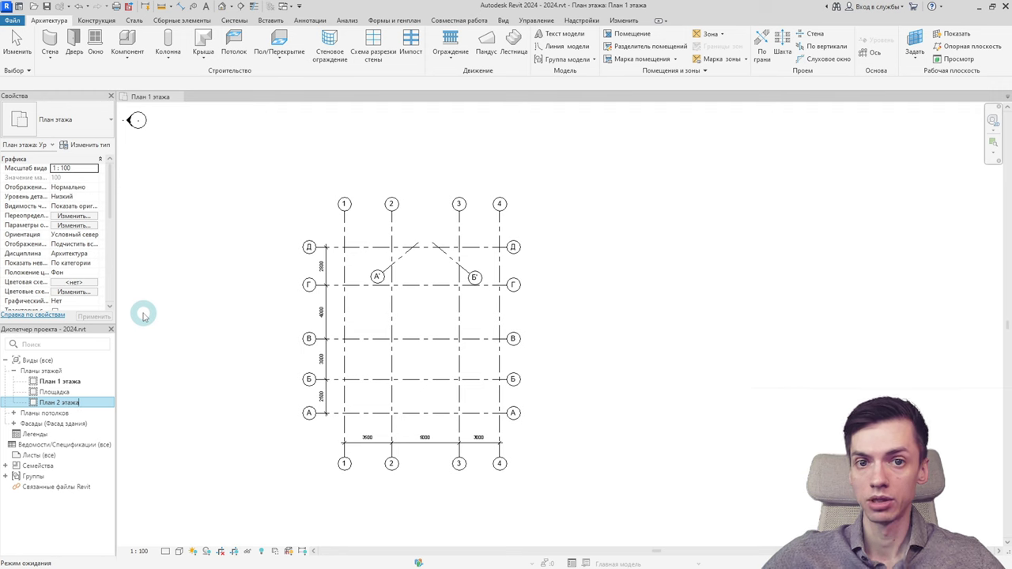
{"action": "key", "text": "End"}
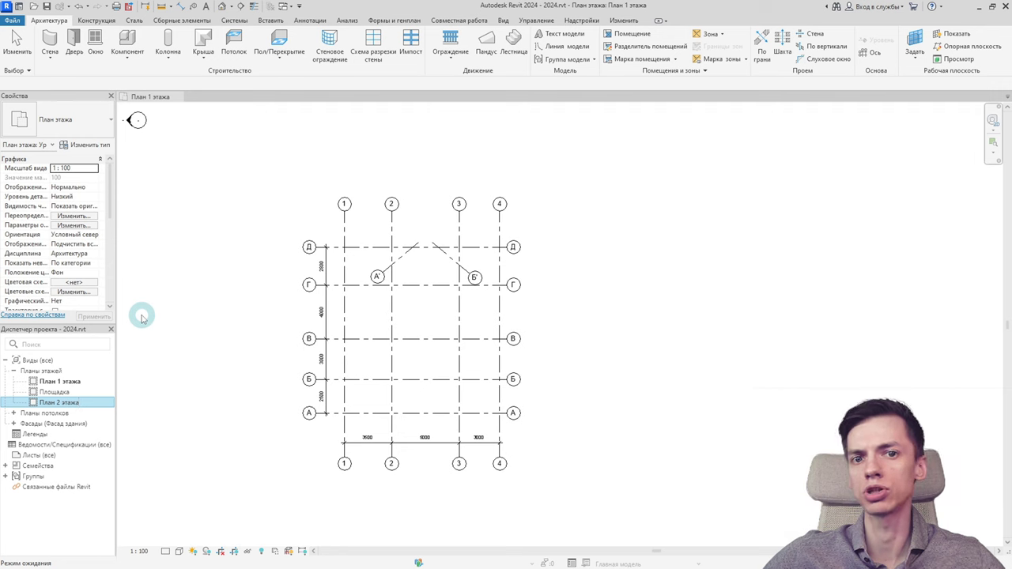
{"action": "key", "text": "Return"}
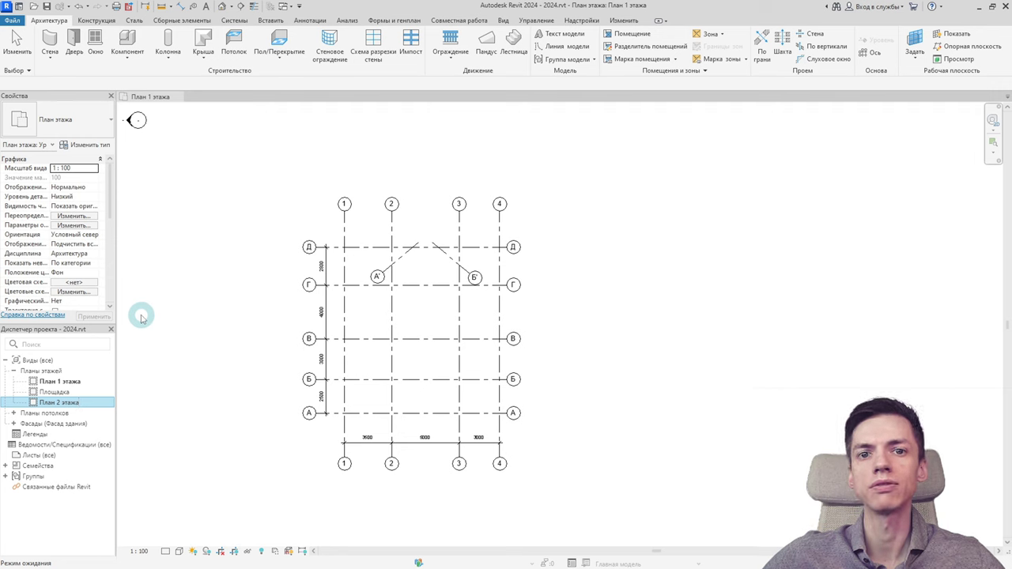
{"action": "key", "text": "F2"}
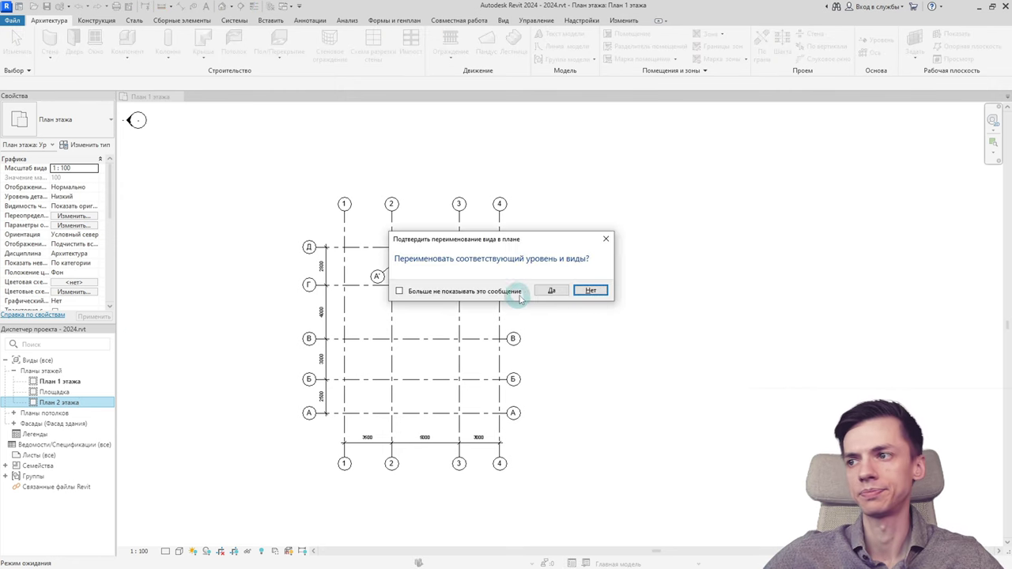
{"action": "left_click", "coordinate": [538, 291]}
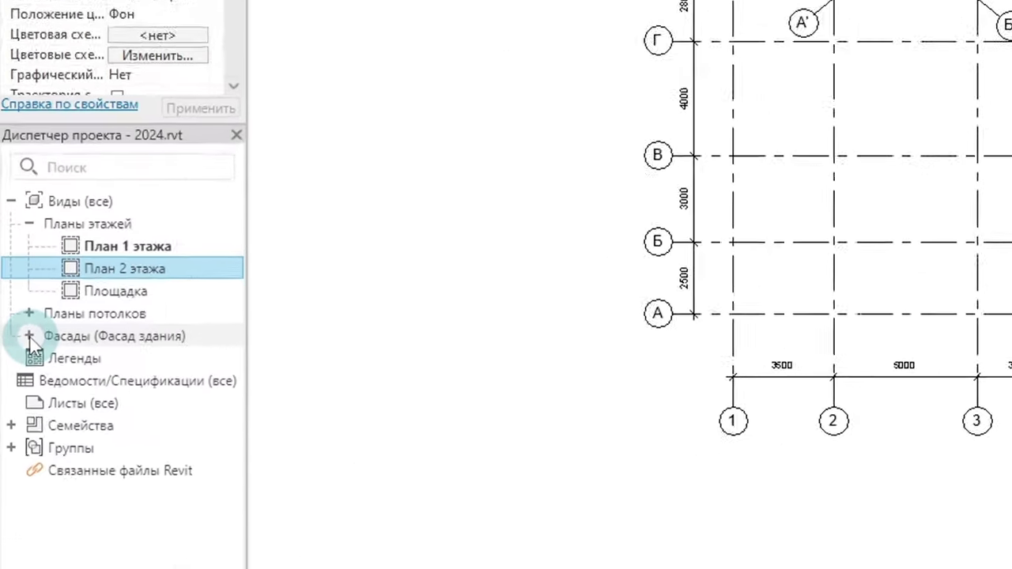
Step: Open the Восточный, Западный, Северный and Южный elevations, finishing back on Восточный
{"action": "left_click", "coordinate": [14, 424]}
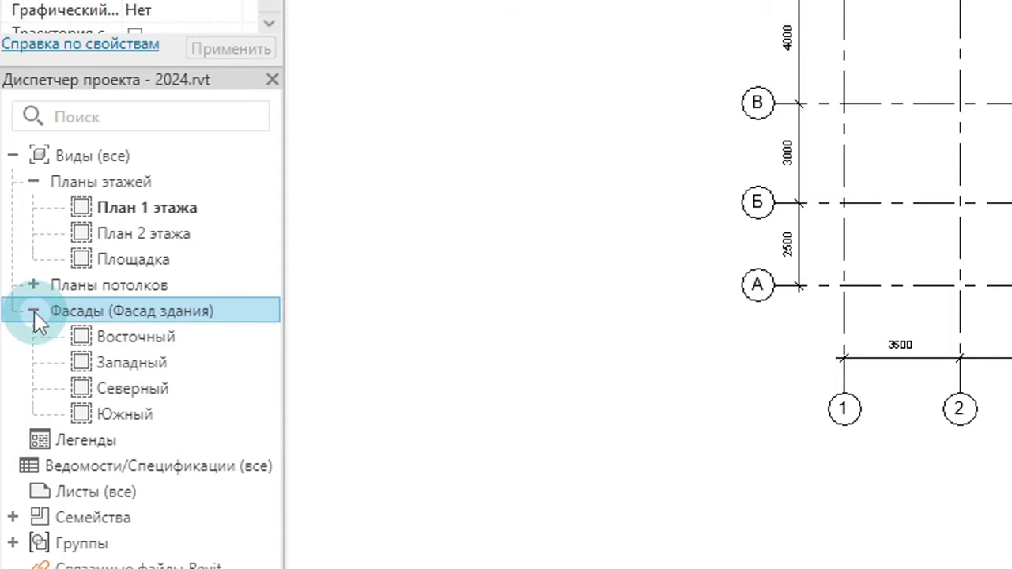
{"action": "double_click", "coordinate": [150, 340]}
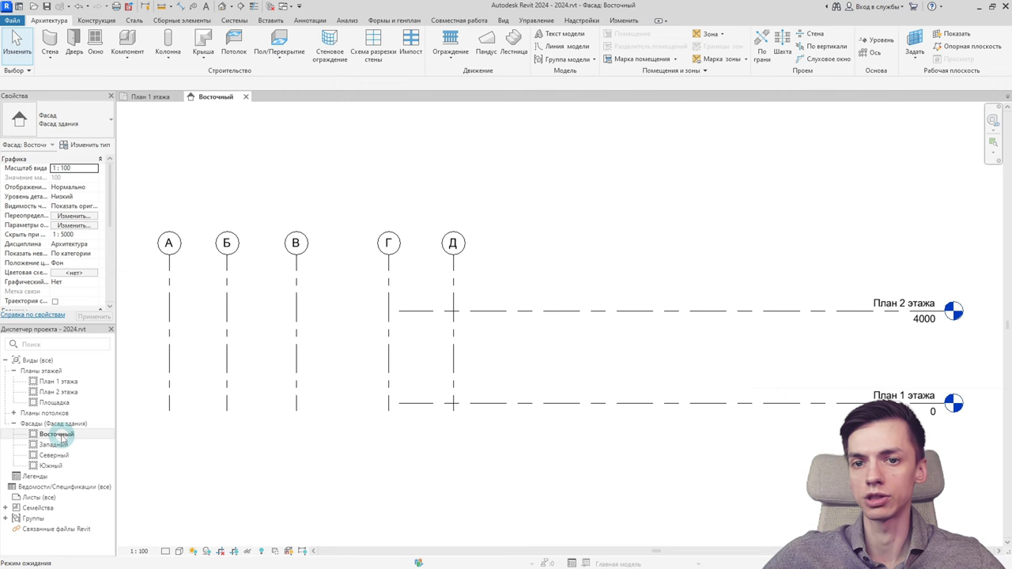
{"action": "double_click", "coordinate": [56, 444]}
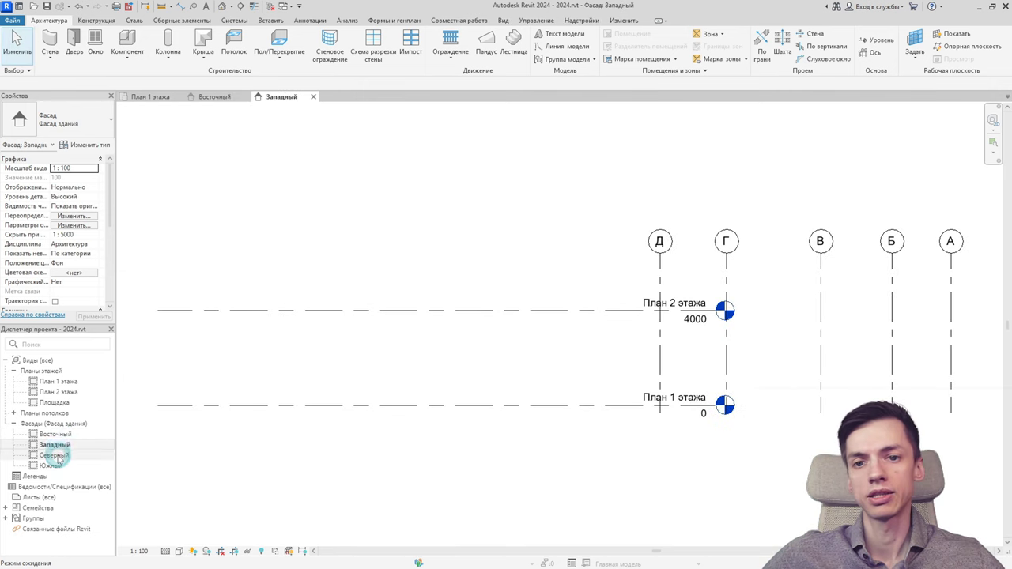
{"action": "double_click", "coordinate": [53, 455]}
{"action": "double_click", "coordinate": [52, 466]}
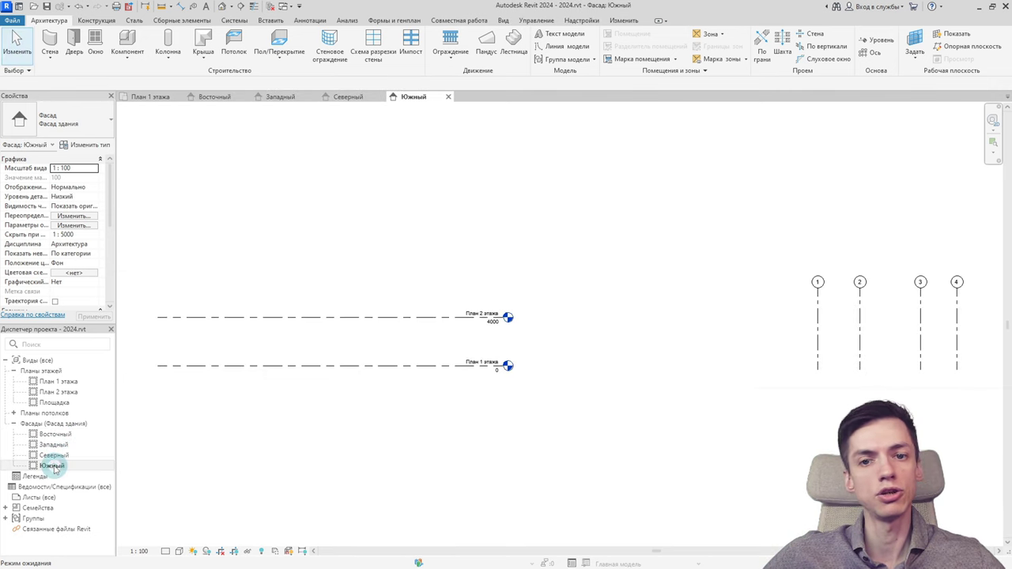
{"action": "scroll", "coordinate": [315, 414], "scroll_direction": "down", "scroll_amount": 2}
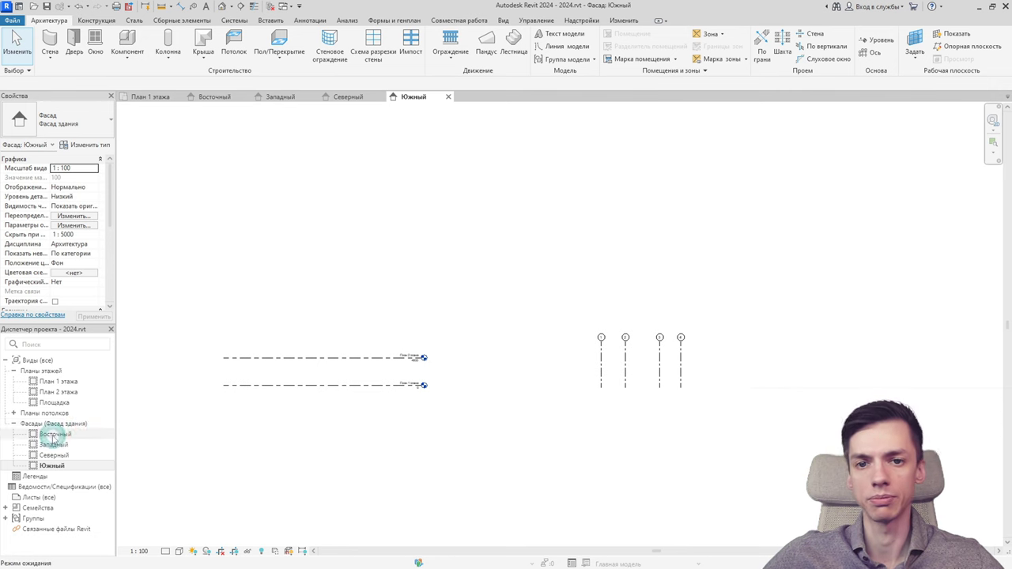
{"action": "double_click", "coordinate": [53, 434]}
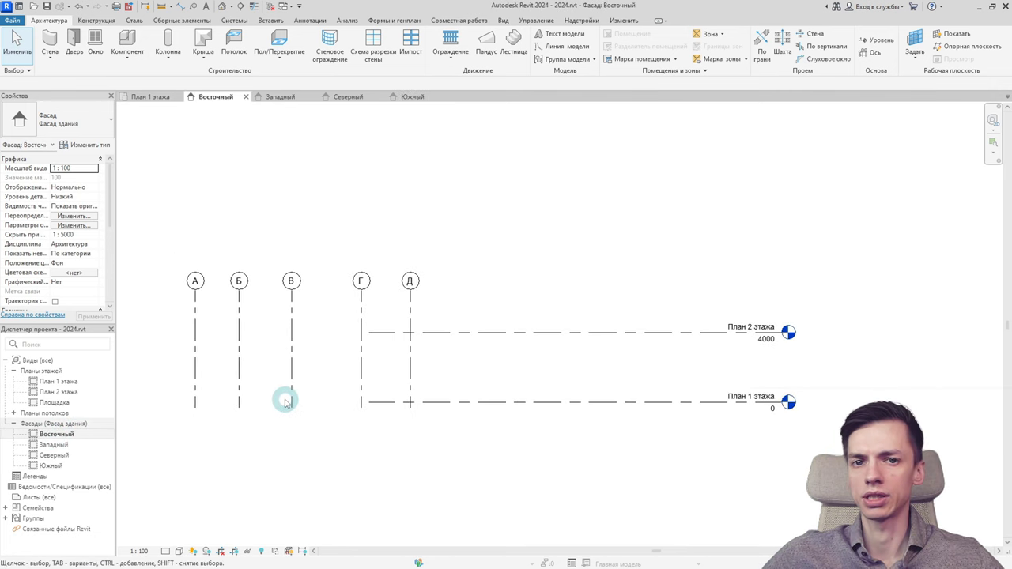
{"action": "scroll", "coordinate": [559, 366], "scroll_direction": "right", "scroll_amount": 2, "text": "shift"}
{"action": "scroll", "coordinate": [617, 332], "scroll_direction": "right", "scroll_amount": 3, "text": "shift"}
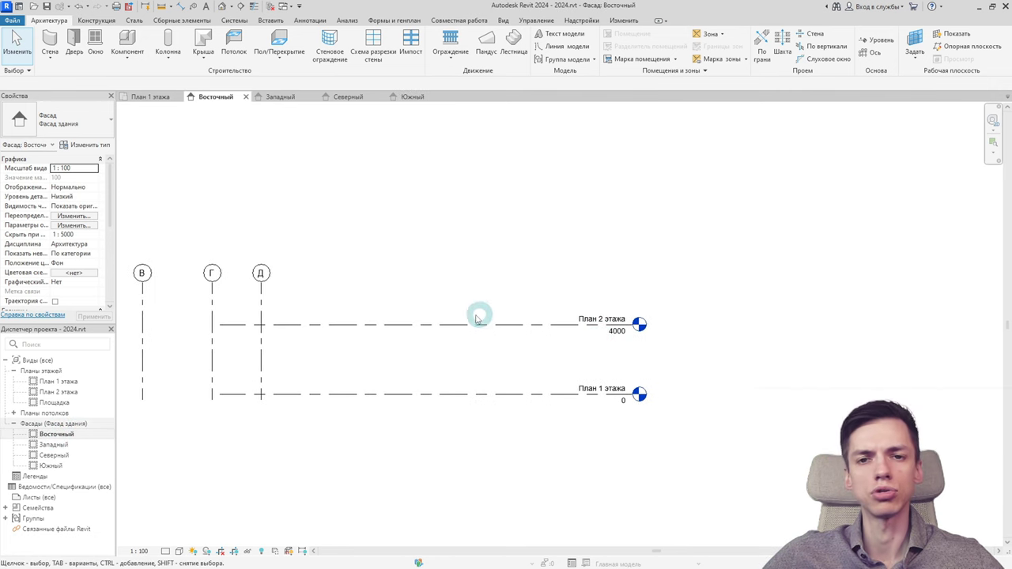
{"action": "left_click", "coordinate": [583, 336]}
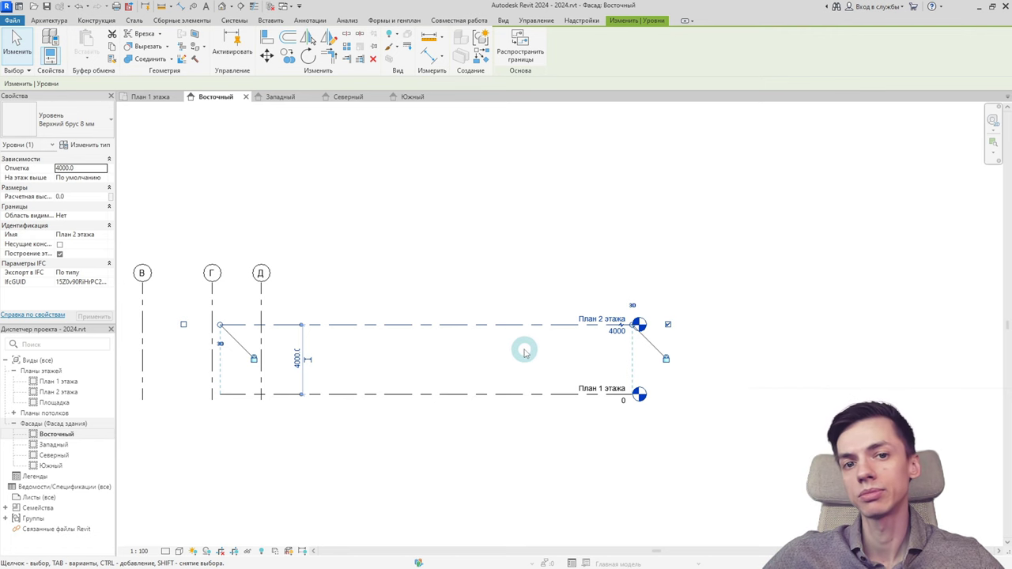
{"action": "scroll", "coordinate": [512, 374], "scroll_direction": "up", "scroll_amount": 2}
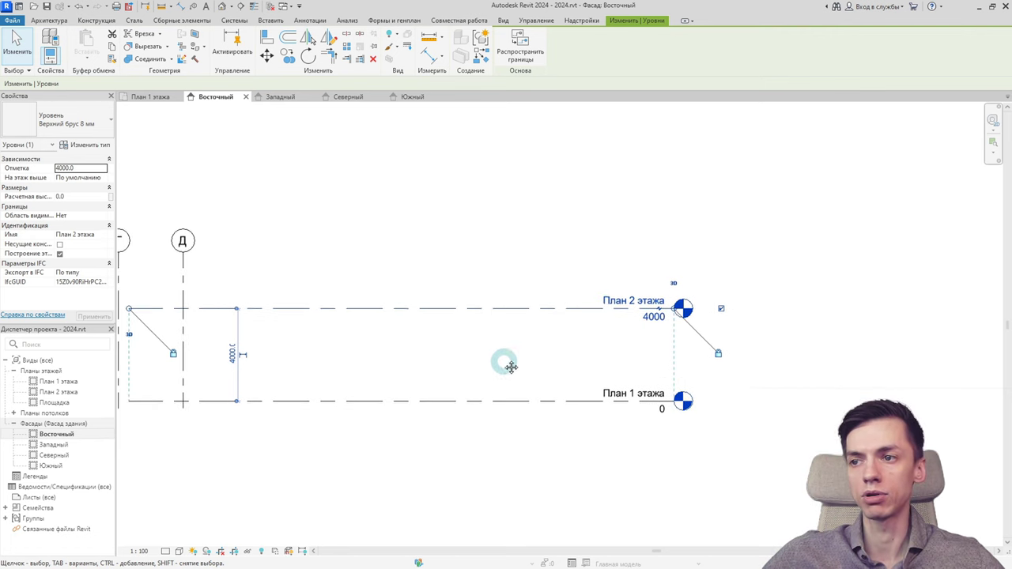
{"action": "scroll", "coordinate": [571, 308], "scroll_direction": "up", "scroll_amount": 1}
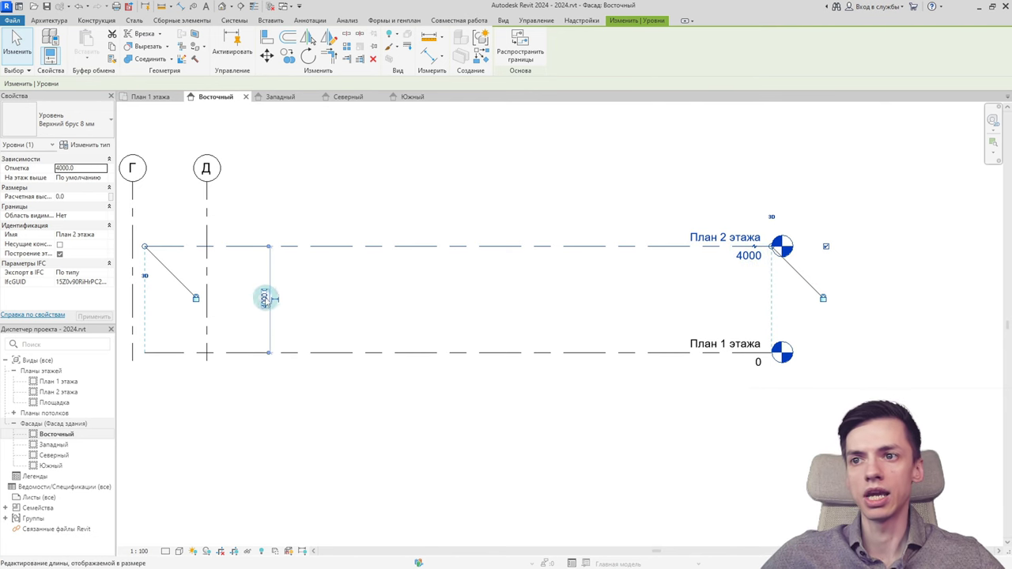
{"action": "left_click", "coordinate": [479, 267]}
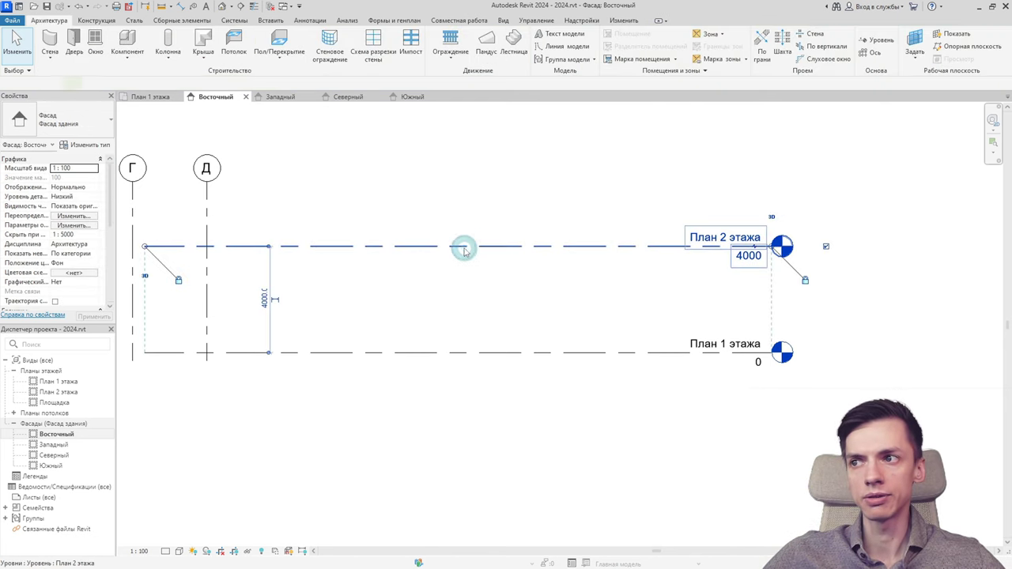
Step: Change level План 2 этажа's elevation from 4000 to 3000, then start the Level tool
{"action": "left_click", "coordinate": [465, 251]}
{"action": "left_click", "coordinate": [268, 299]}
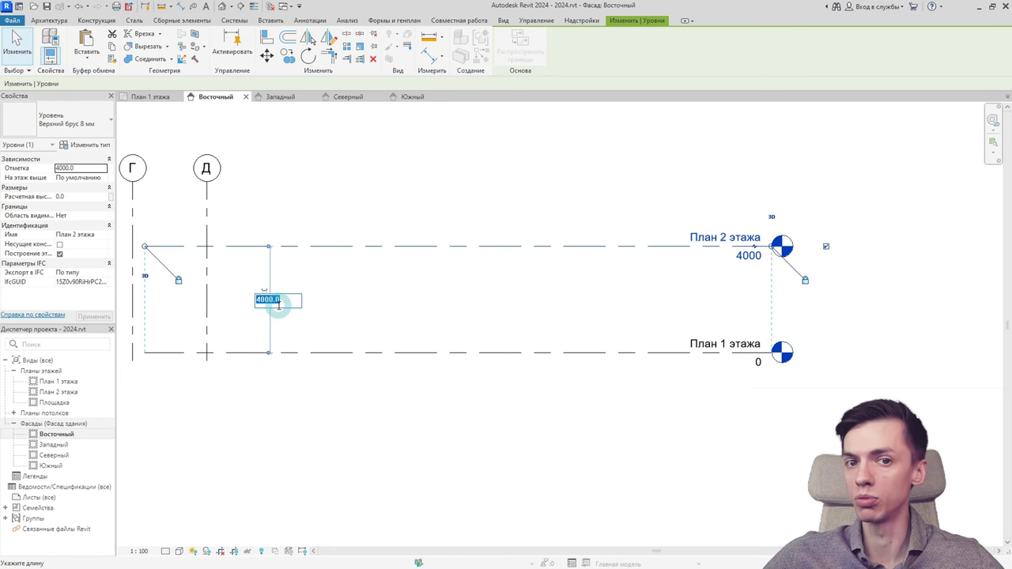
{"action": "left_click", "coordinate": [749, 259]}
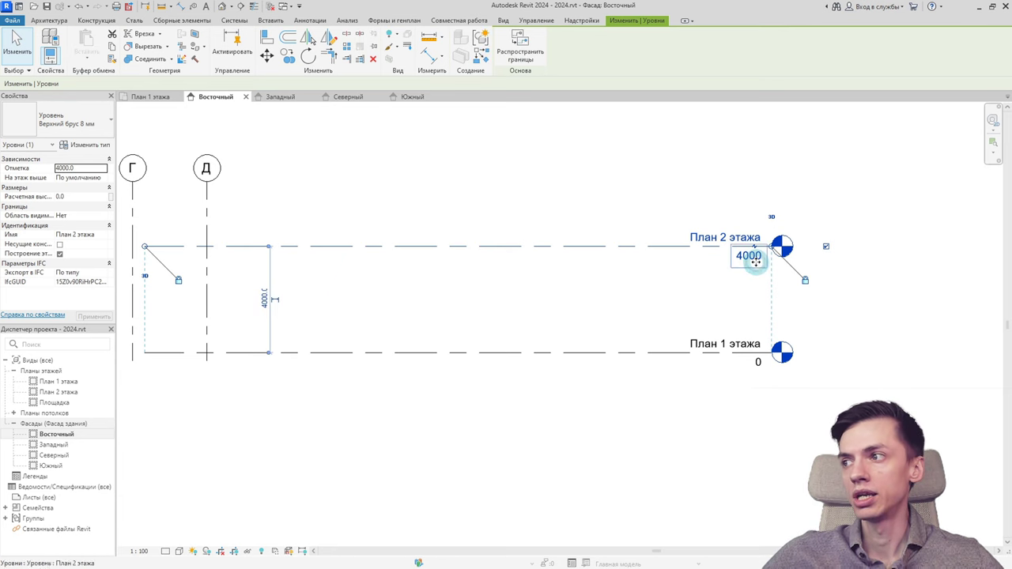
{"action": "left_click", "coordinate": [743, 257]}
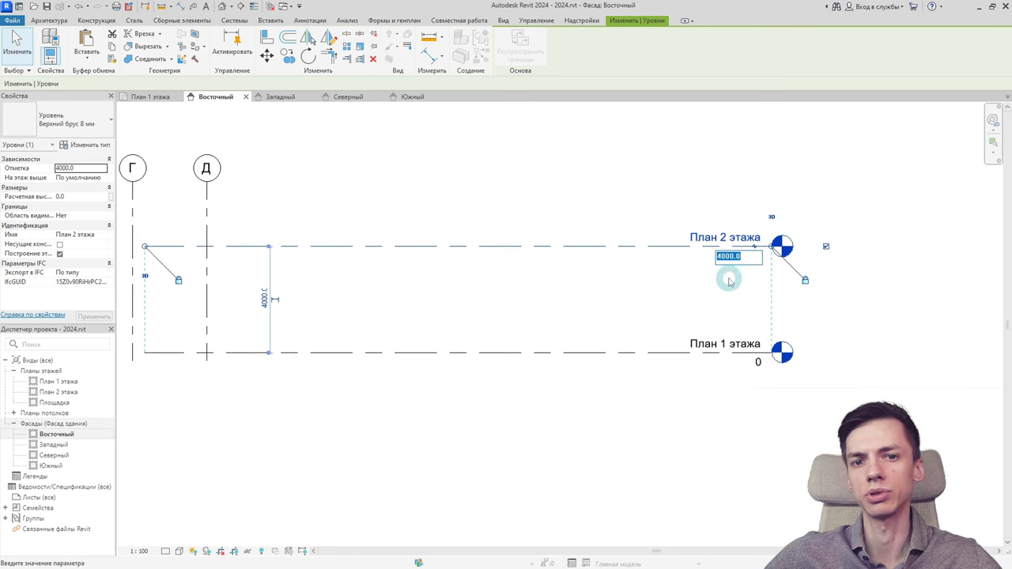
{"action": "type", "text": "300"}
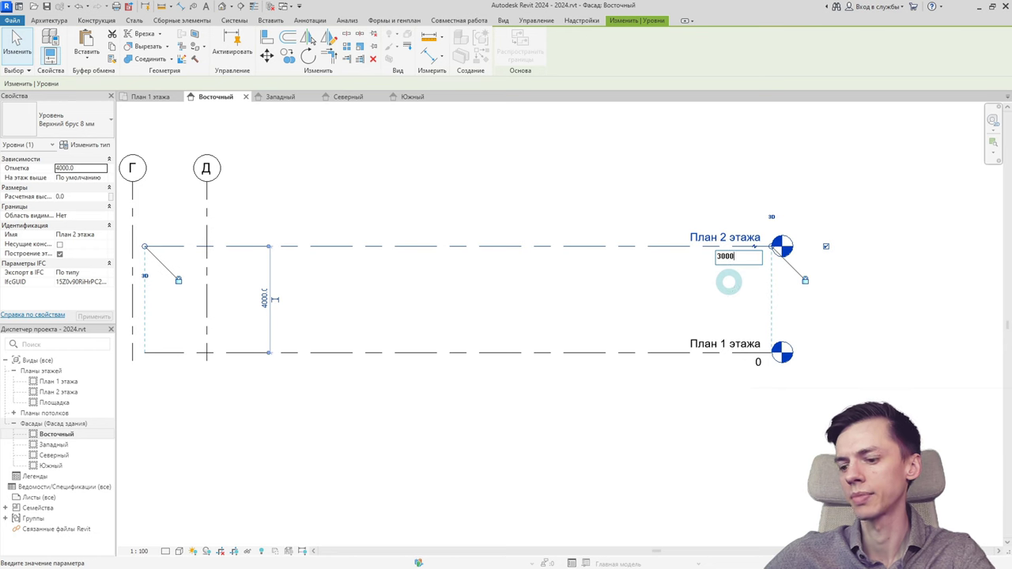
{"action": "key", "text": "Return"}
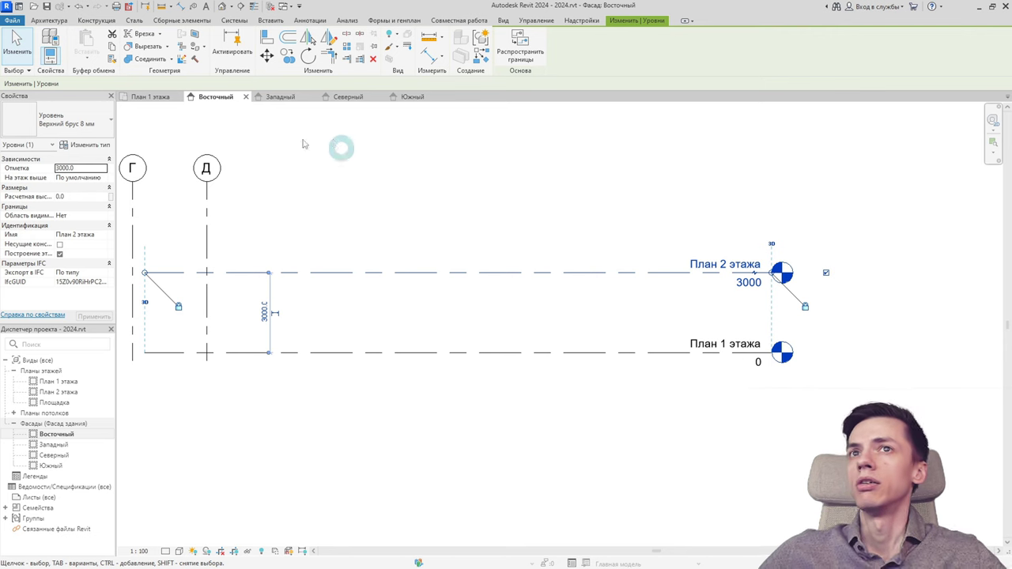
{"action": "left_click", "coordinate": [49, 22]}
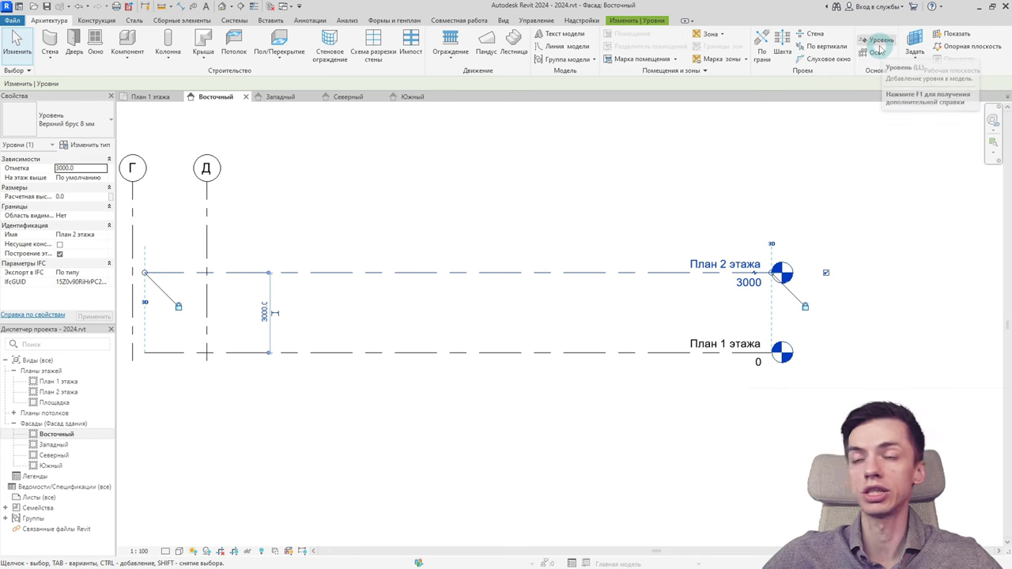
{"action": "left_click", "coordinate": [879, 44]}
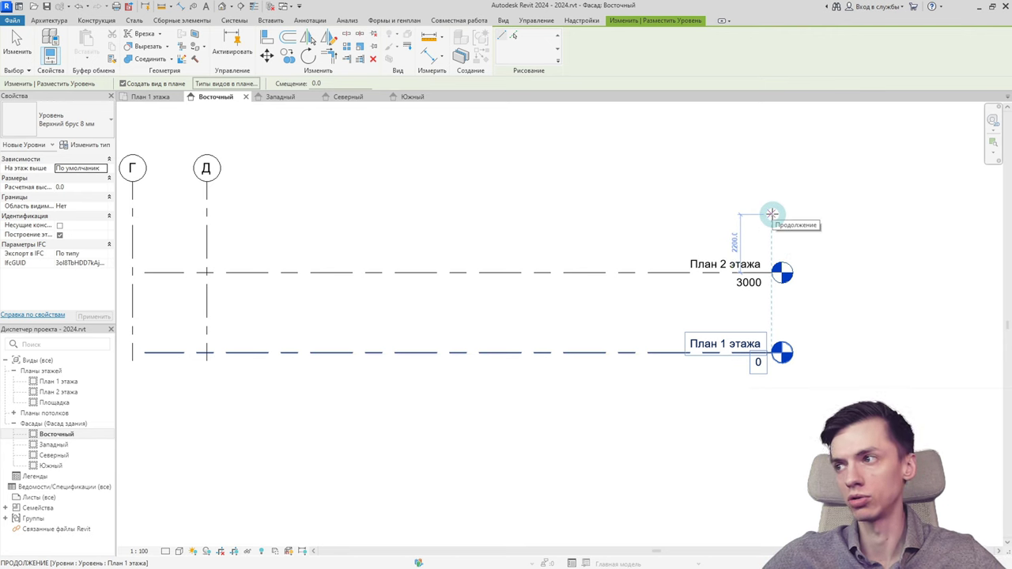
Step: Draw a new level 3000 above План 2 этажа, creating Уровень 3 at 6000
{"action": "type", "text": "3000"}
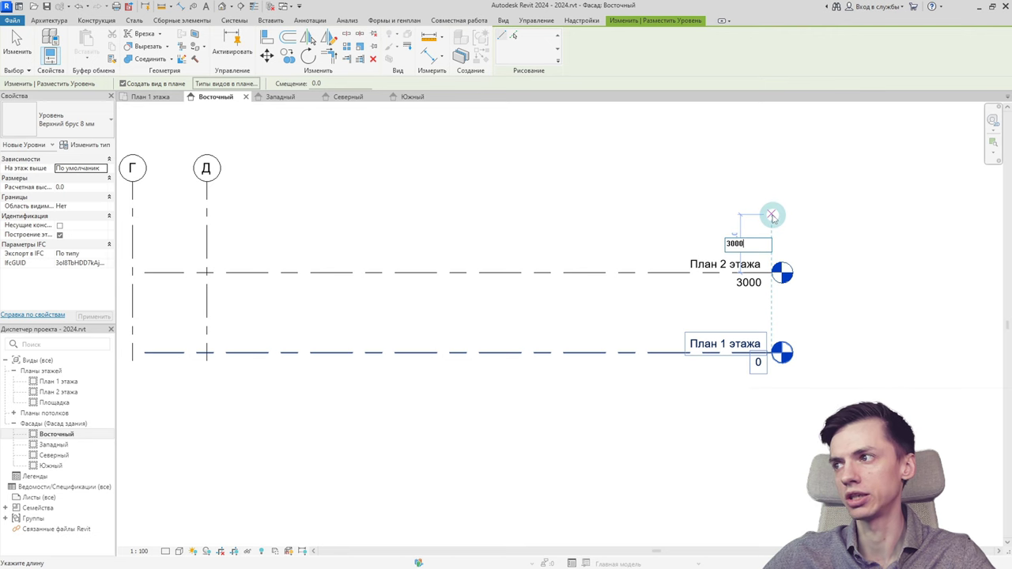
{"action": "key", "text": "Return"}
{"action": "scroll", "coordinate": [553, 210], "scroll_direction": "down", "scroll_amount": 1}
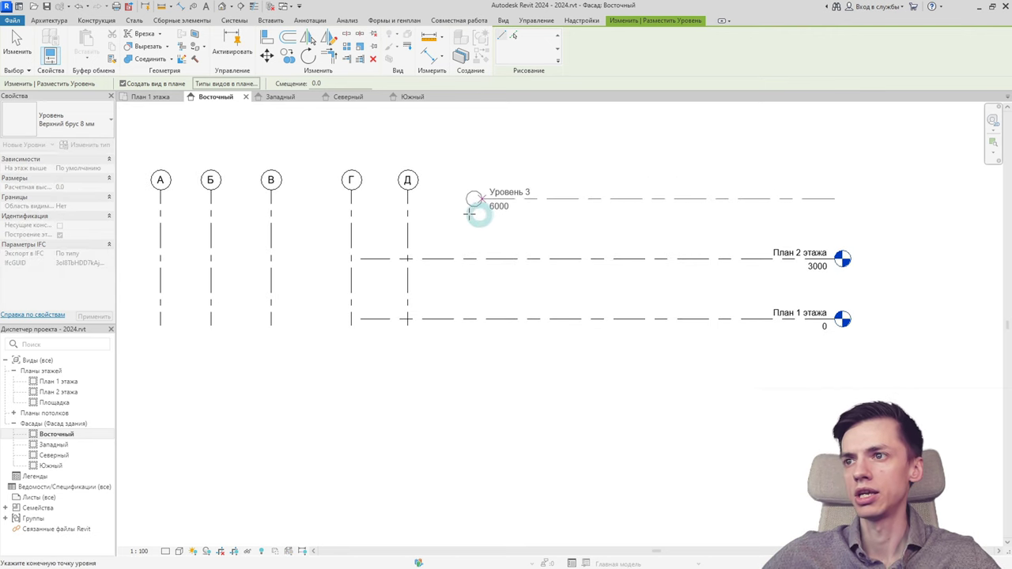
{"action": "left_click", "coordinate": [355, 207]}
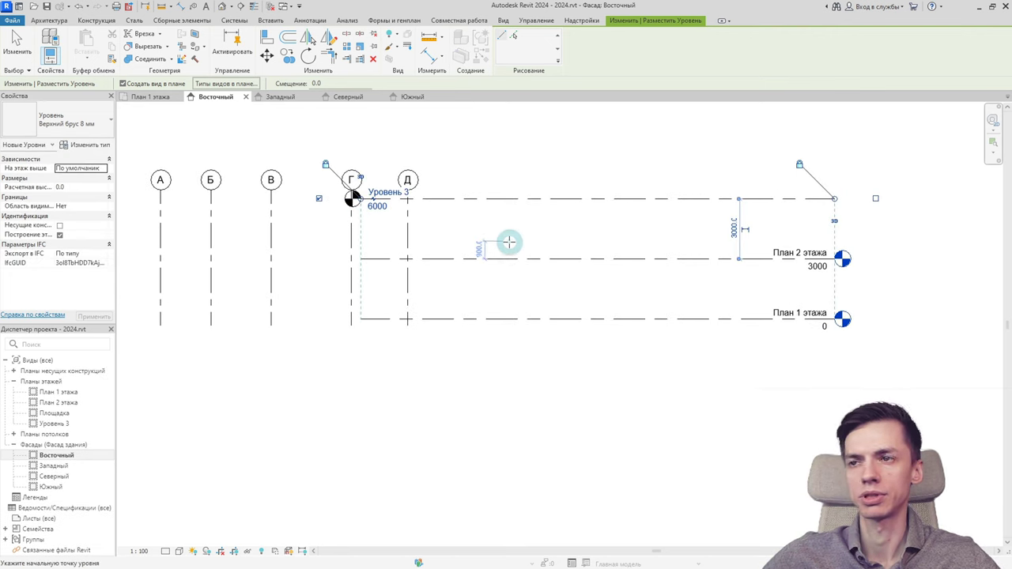
{"action": "middle_click_drag", "start_coordinate": [508, 242], "coordinate": [444, 241]}
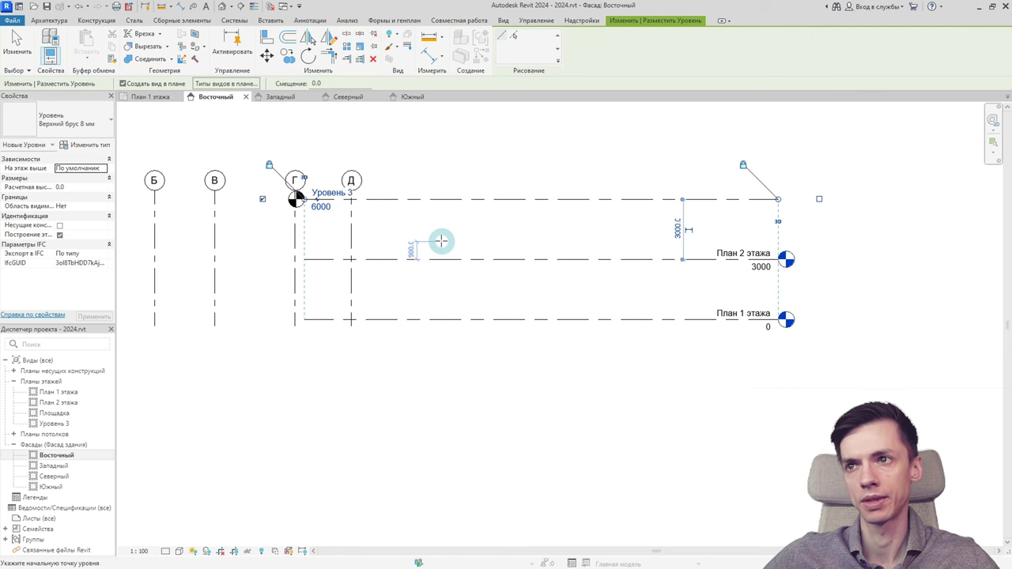
{"action": "key", "text": "Escape"}
{"action": "key", "text": "Escape"}
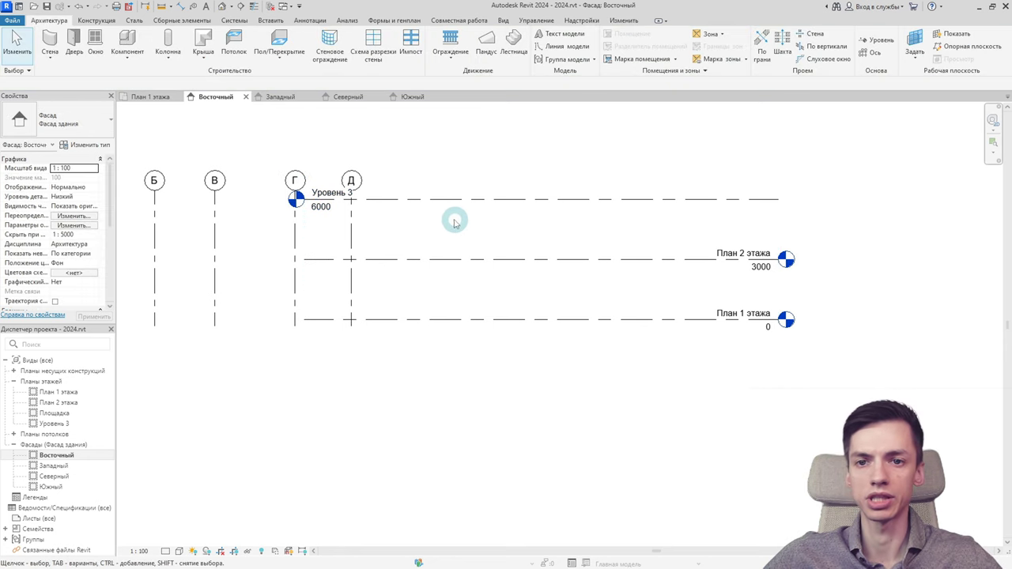
Step: Rename level Уровень 3 to План 3 этажа, including its matching floor plan view
{"action": "double_click", "coordinate": [325, 191]}
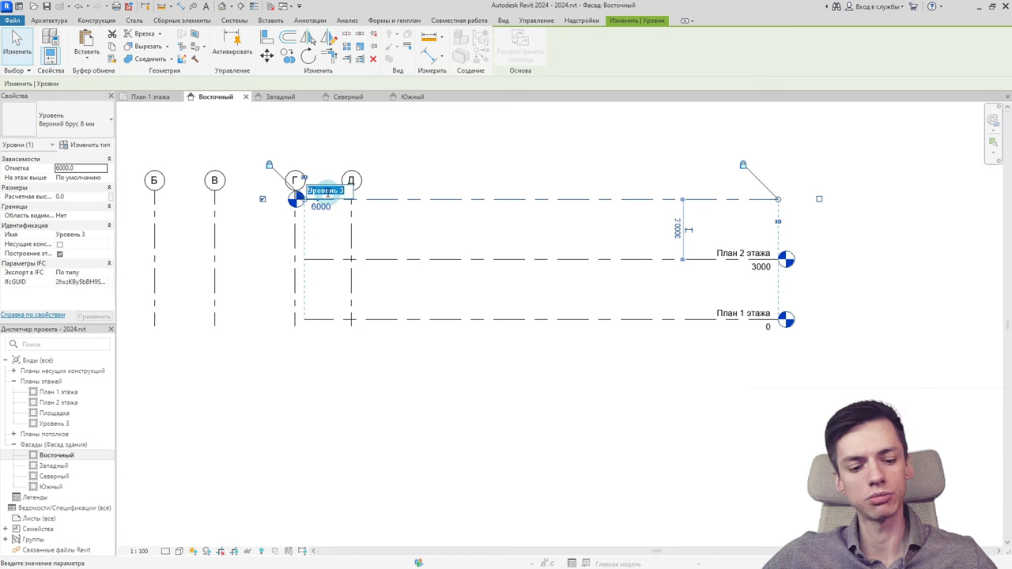
{"action": "type", "text": "План 3 э"}
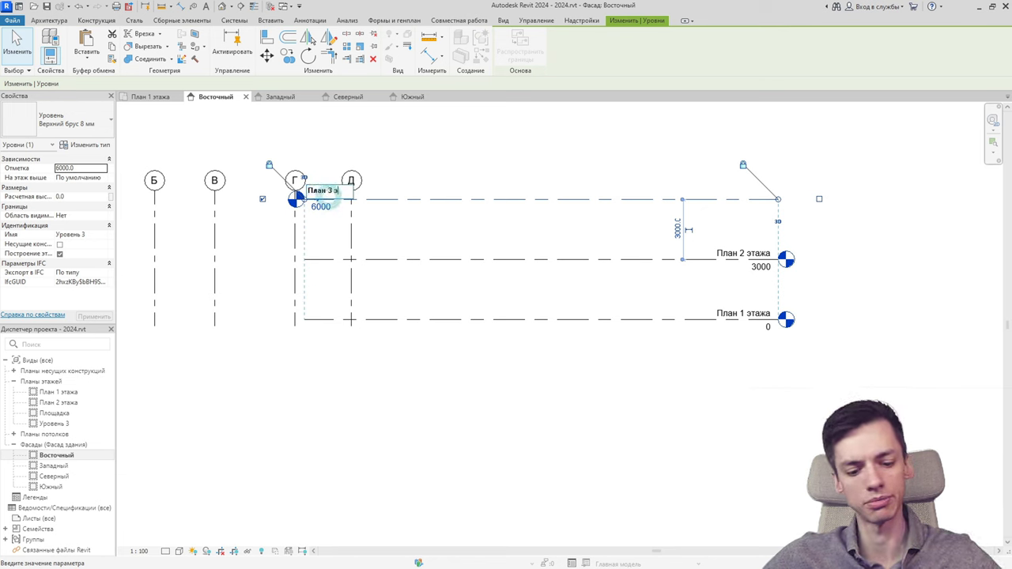
{"action": "type", "text": "тажа"}
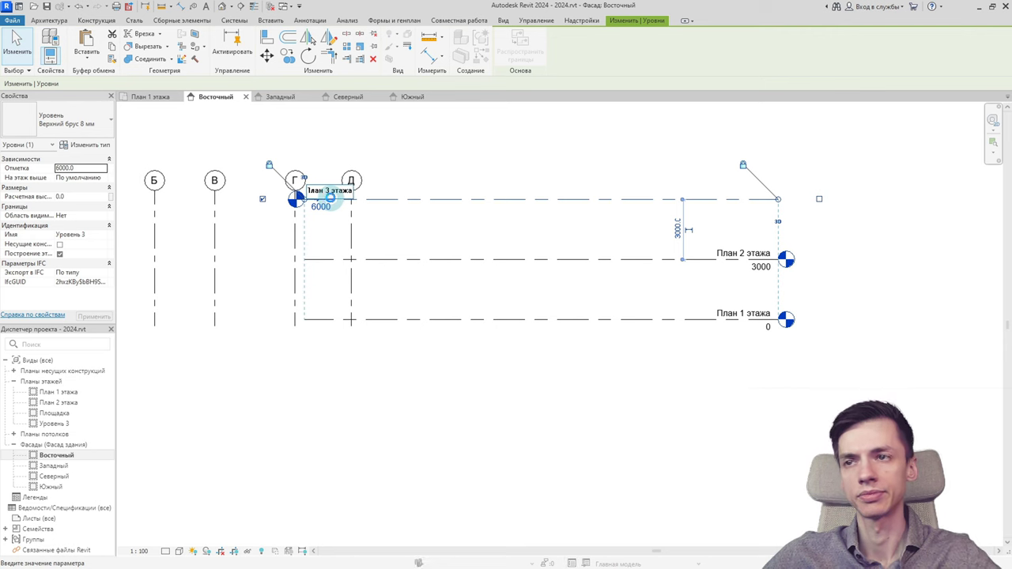
{"action": "key", "text": "Return"}
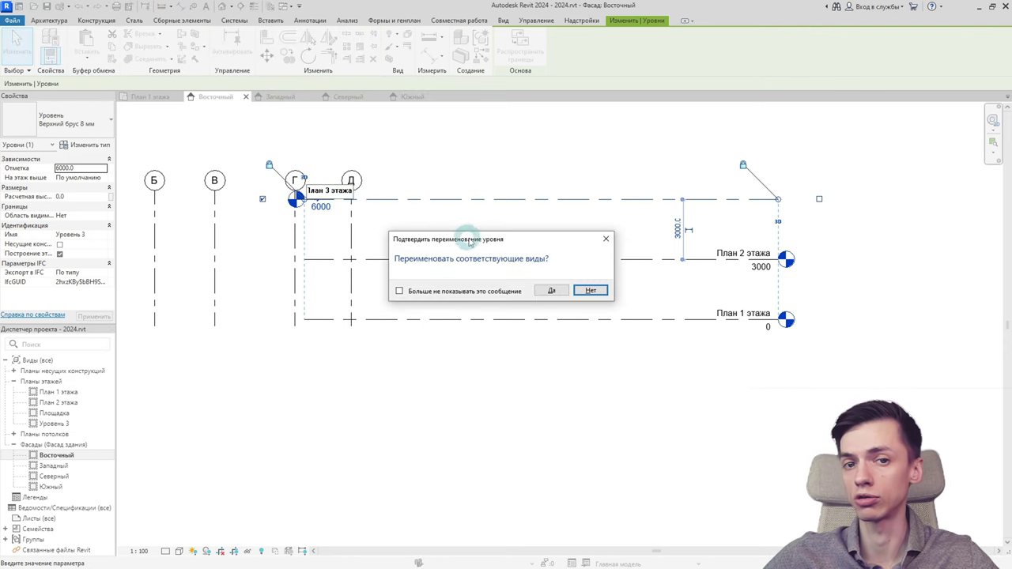
{"action": "left_click", "coordinate": [551, 290]}
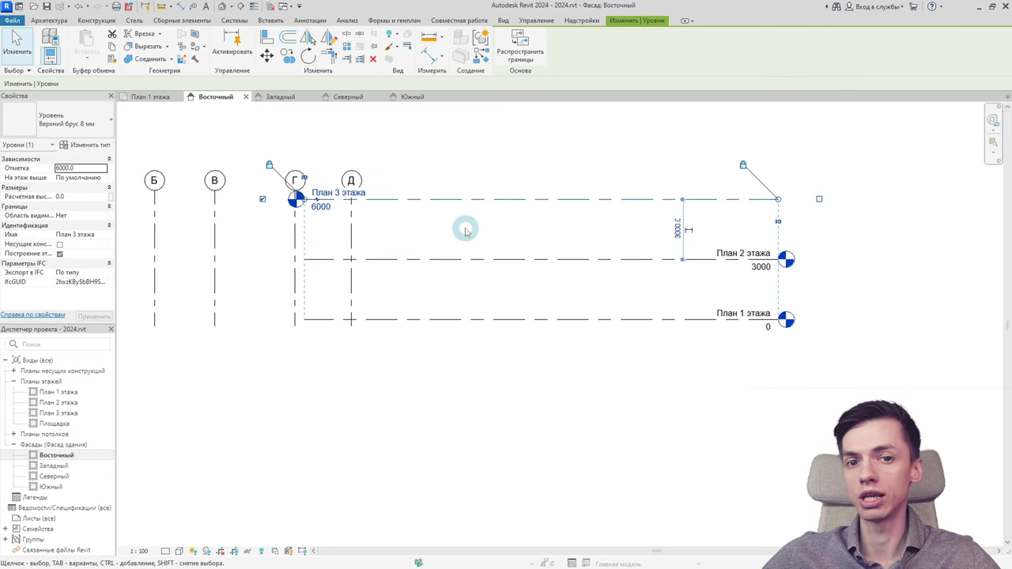
Step: Copy level План 3 этажа 3000 upward, creating Уровень 4 at 9000
{"action": "left_click", "coordinate": [467, 219]}
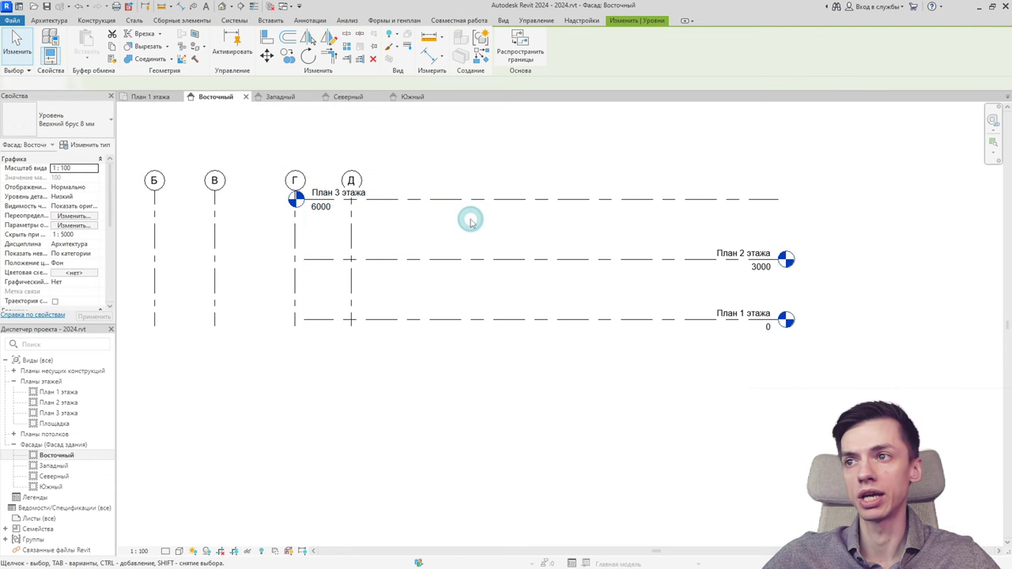
{"action": "left_click", "coordinate": [469, 201]}
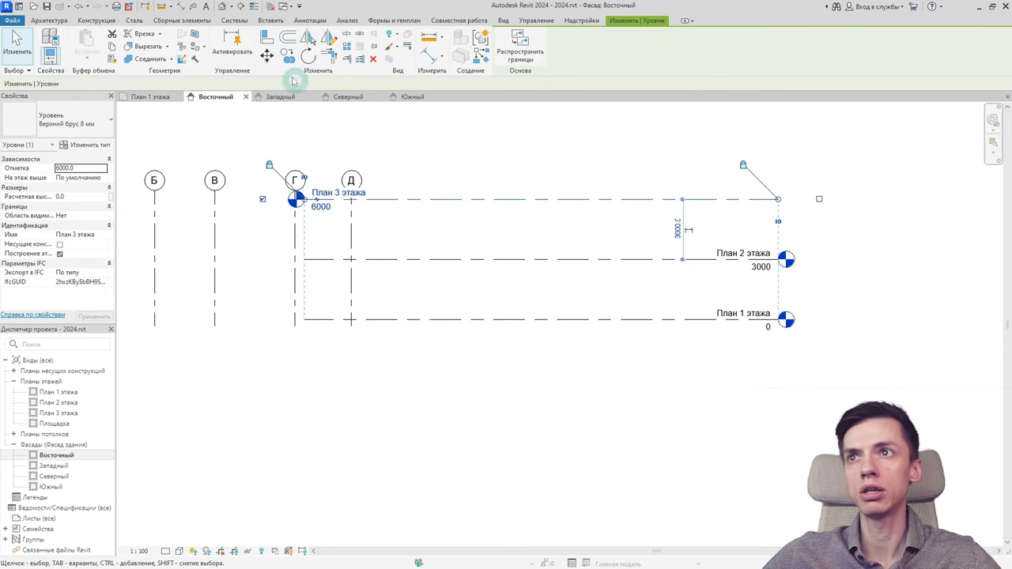
{"action": "left_click", "coordinate": [291, 63]}
{"action": "left_click", "coordinate": [430, 155]}
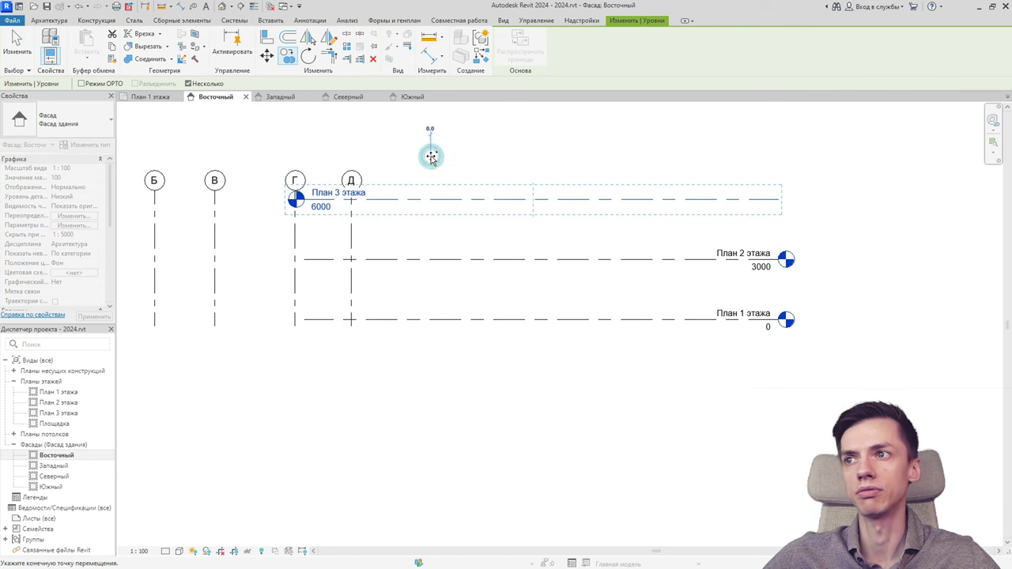
{"action": "middle_click_drag", "start_coordinate": [427, 130], "coordinate": [427, 181]}
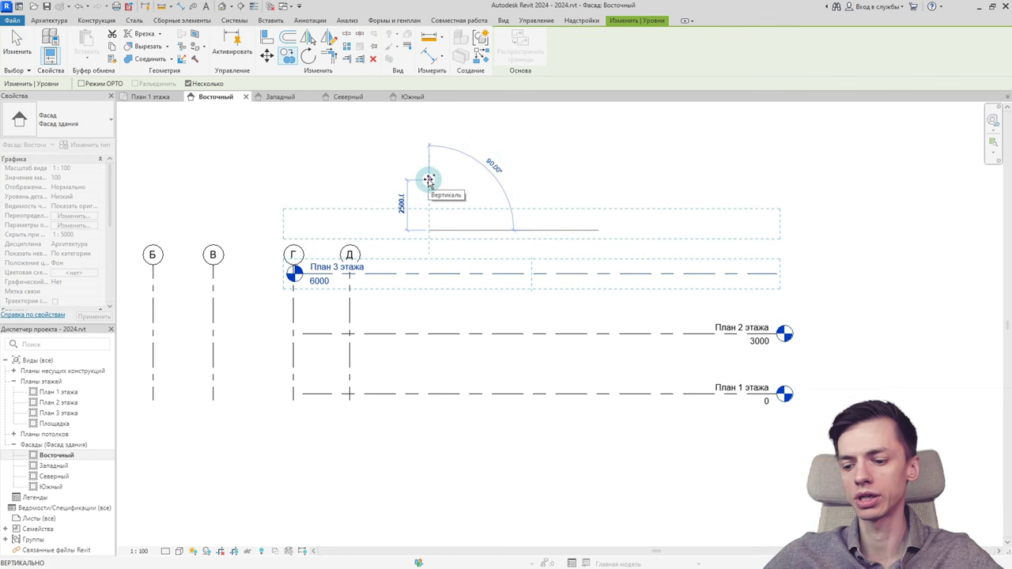
{"action": "type", "text": "3000"}
{"action": "key", "text": "Return"}
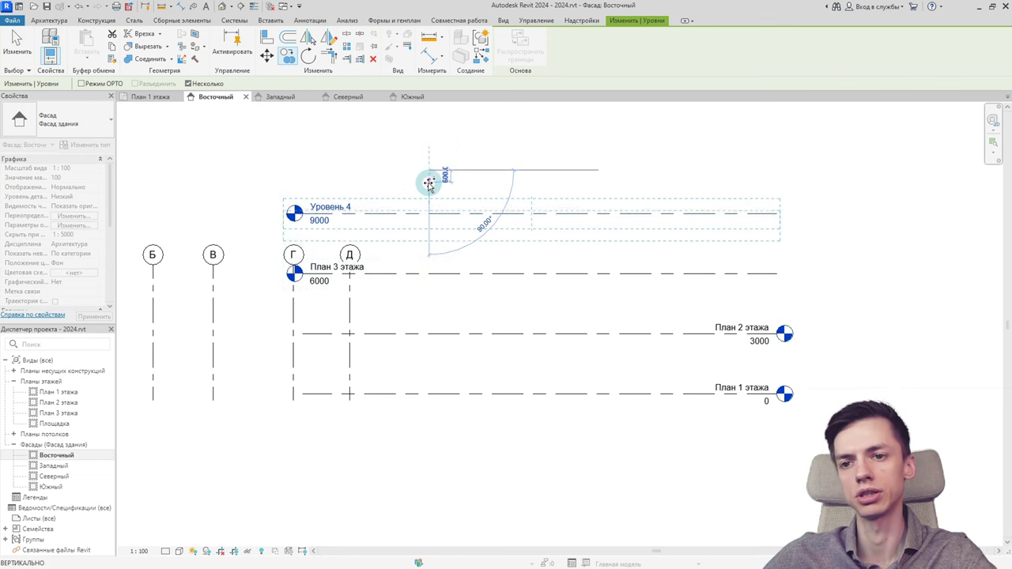
{"action": "key", "text": "Escape"}
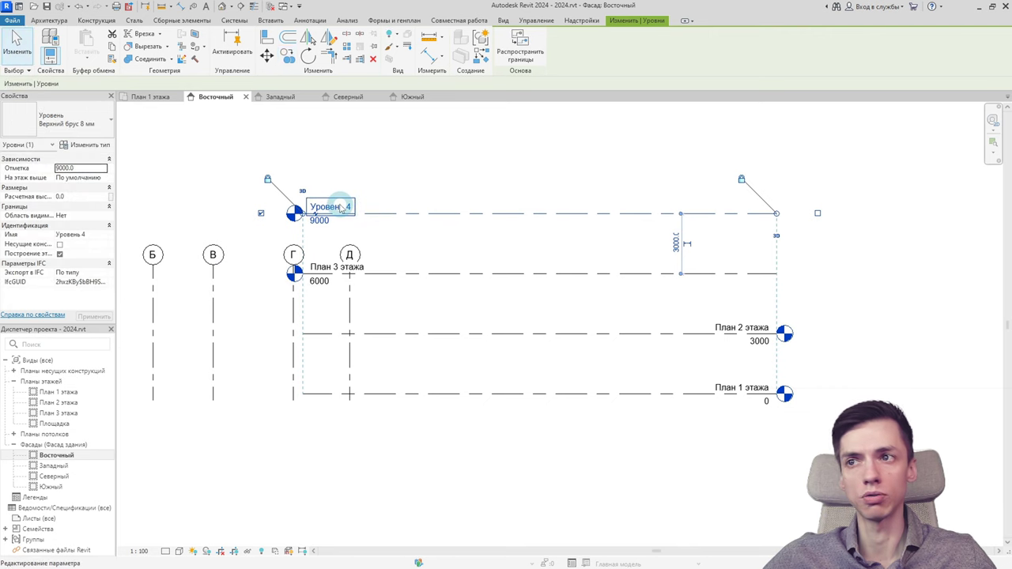
Step: Rename the Уровень 4 level to План 4 этажа
{"action": "left_click", "coordinate": [339, 205]}
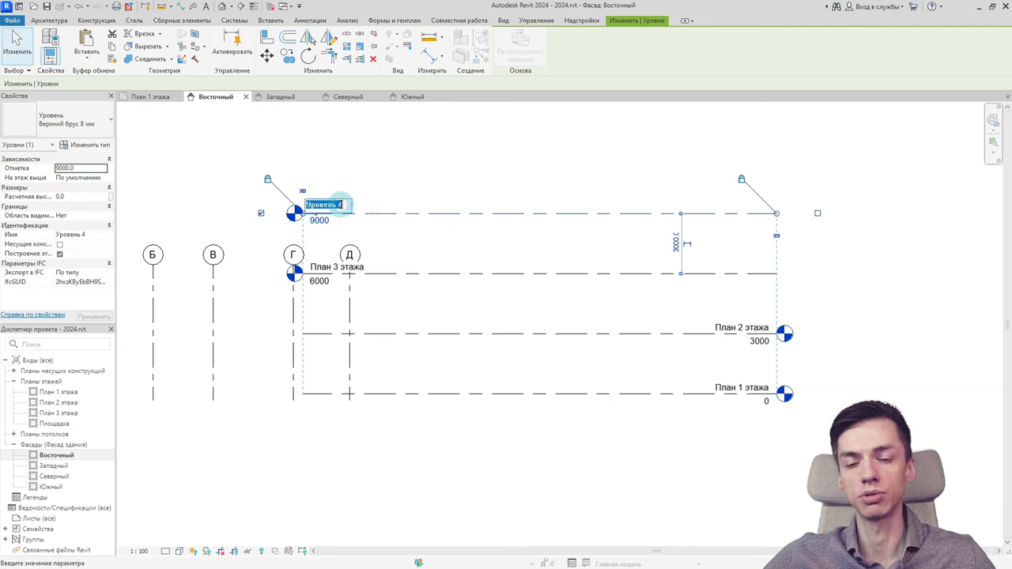
{"action": "type", "text": "План"}
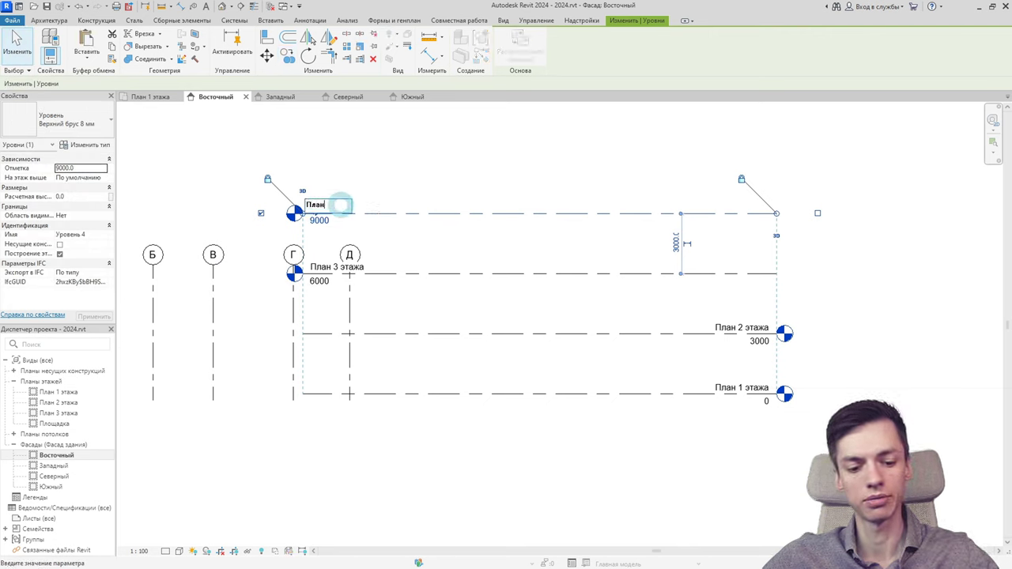
{"action": "type", "text": " 4 э"}
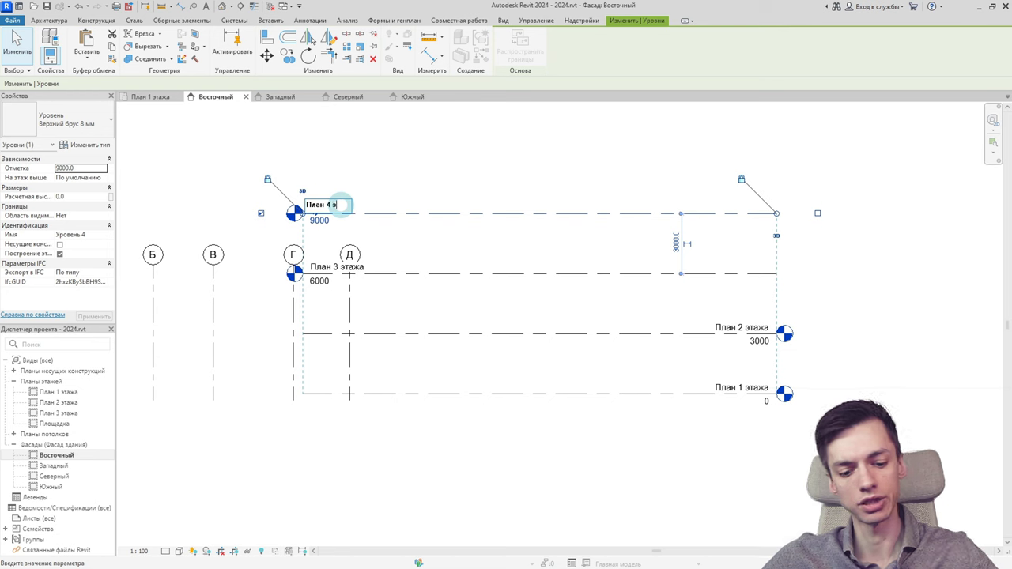
{"action": "type", "text": "тажа"}
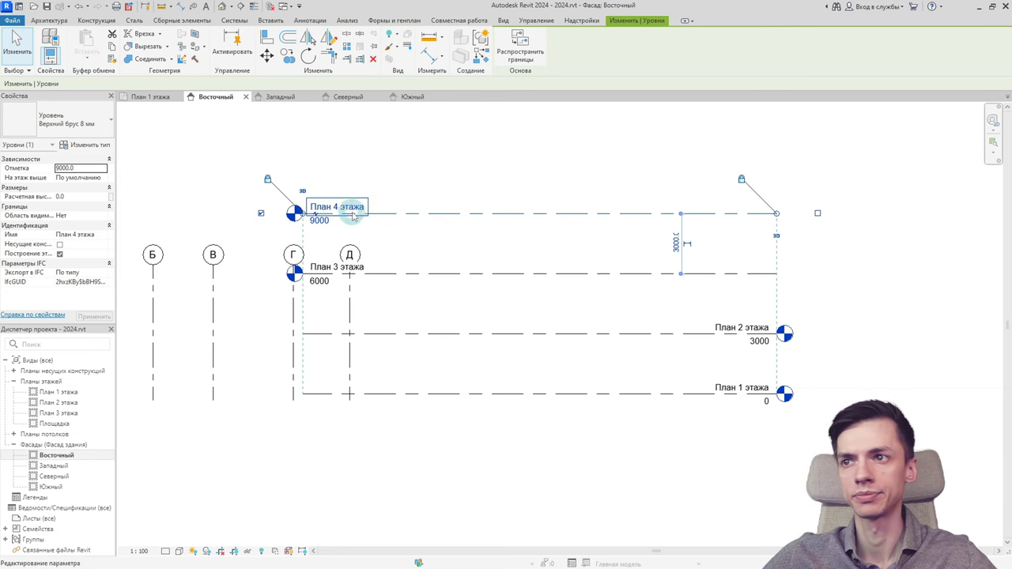
{"action": "key", "text": "Return"}
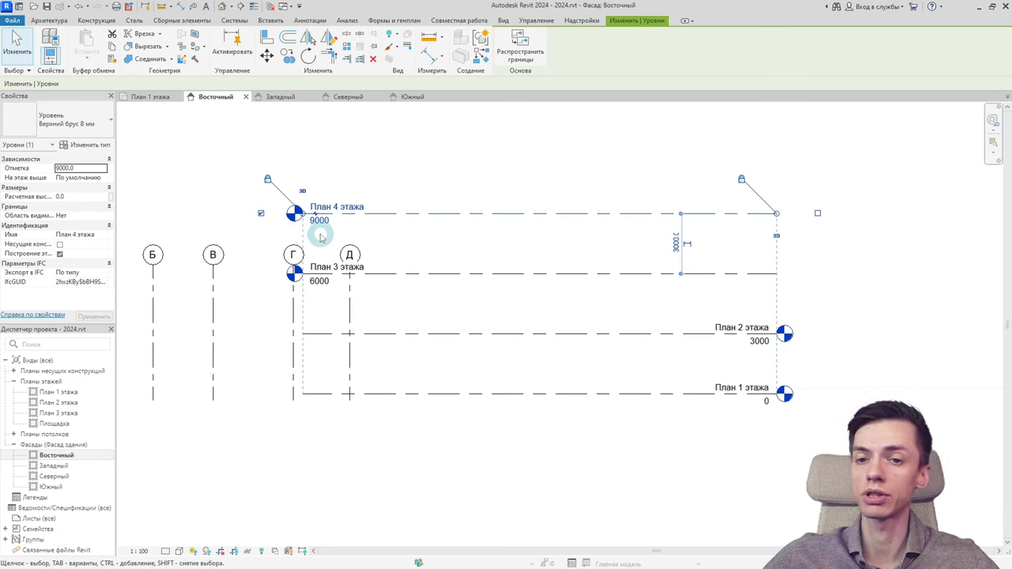
Step: Show level heads only at the right end for План 3 этажа and План 4 этажа
{"action": "left_click", "coordinate": [440, 234]}
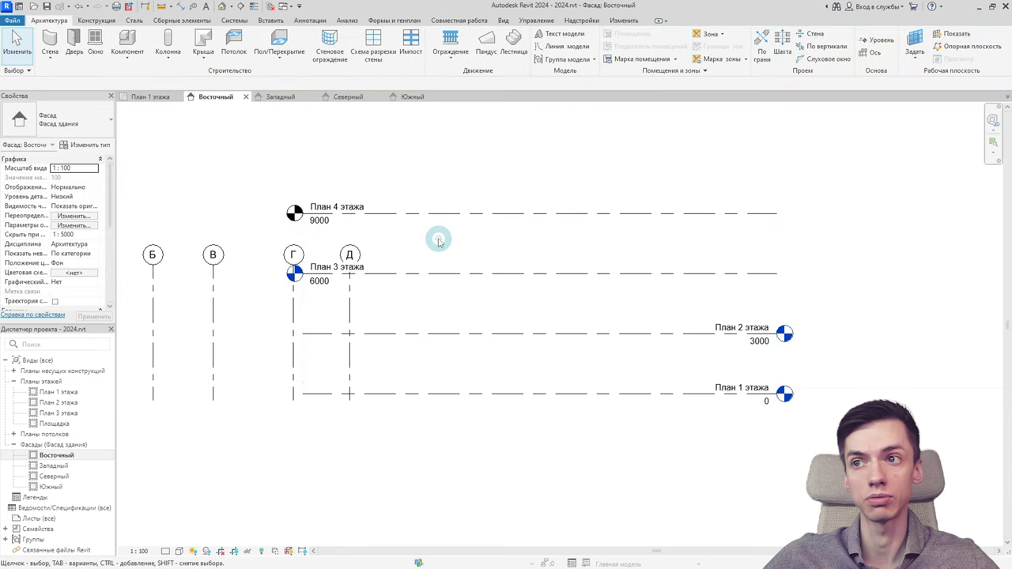
{"action": "mouse_move", "coordinate": [440, 235]}
{"action": "middle_mouse_down"}
{"action": "mouse_move", "coordinate": [388, 228]}
{"action": "mouse_move", "coordinate": [395, 224]}
{"action": "middle_mouse_up"}
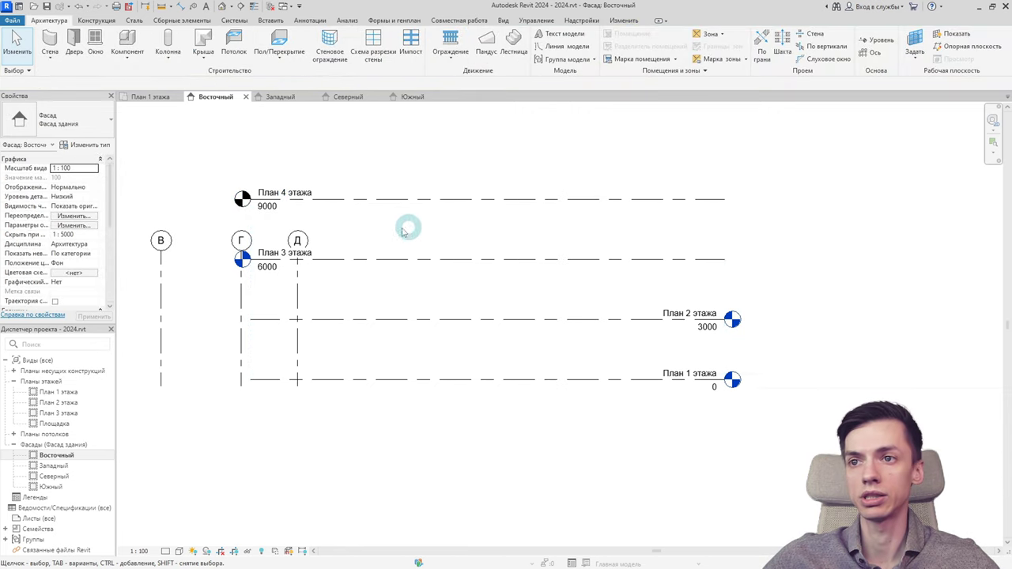
{"action": "left_click", "coordinate": [352, 259]}
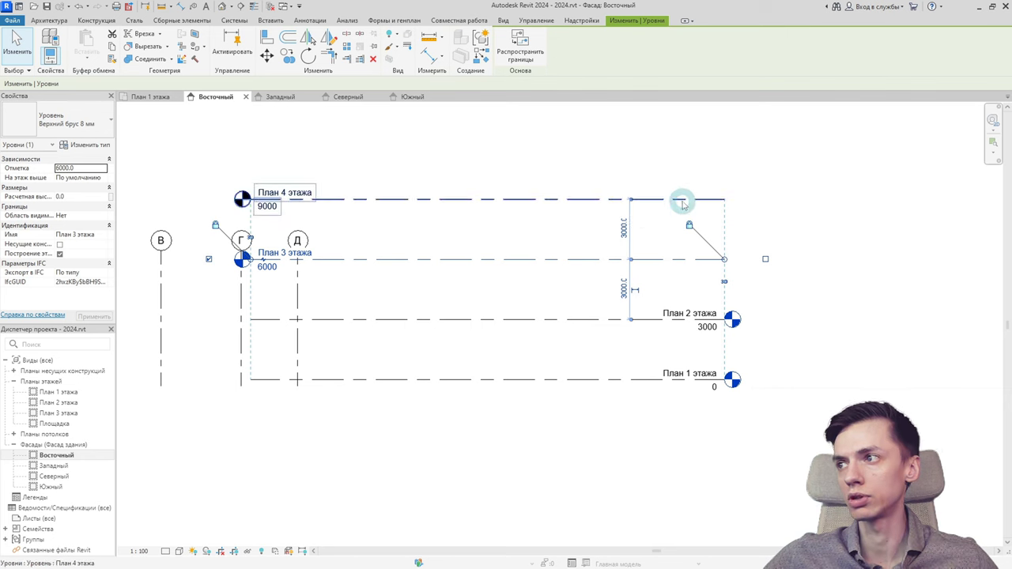
{"action": "key", "text": "Escape"}
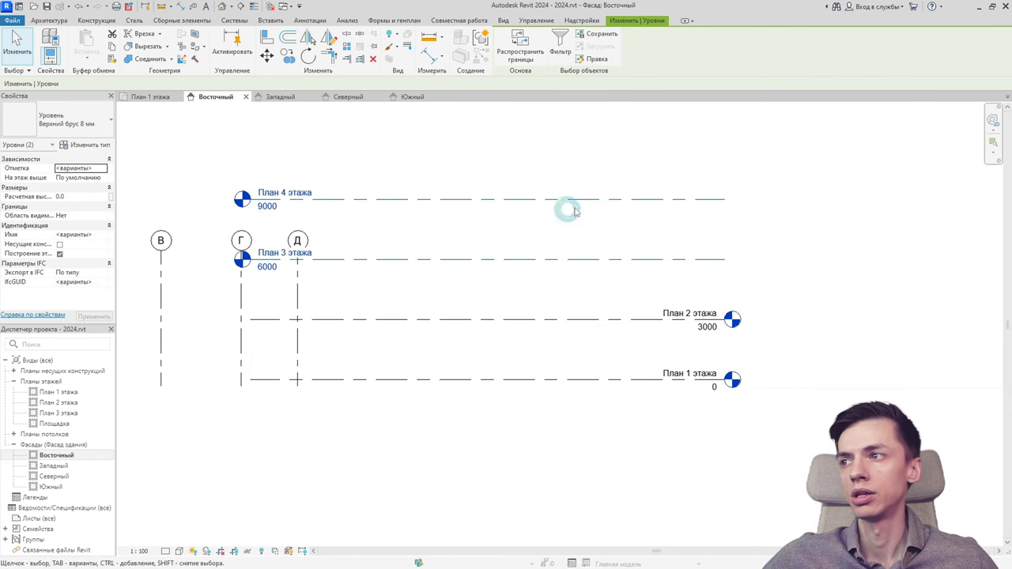
{"action": "left_click", "coordinate": [601, 199]}
{"action": "left_click", "coordinate": [763, 200]}
{"action": "left_click", "coordinate": [700, 259]}
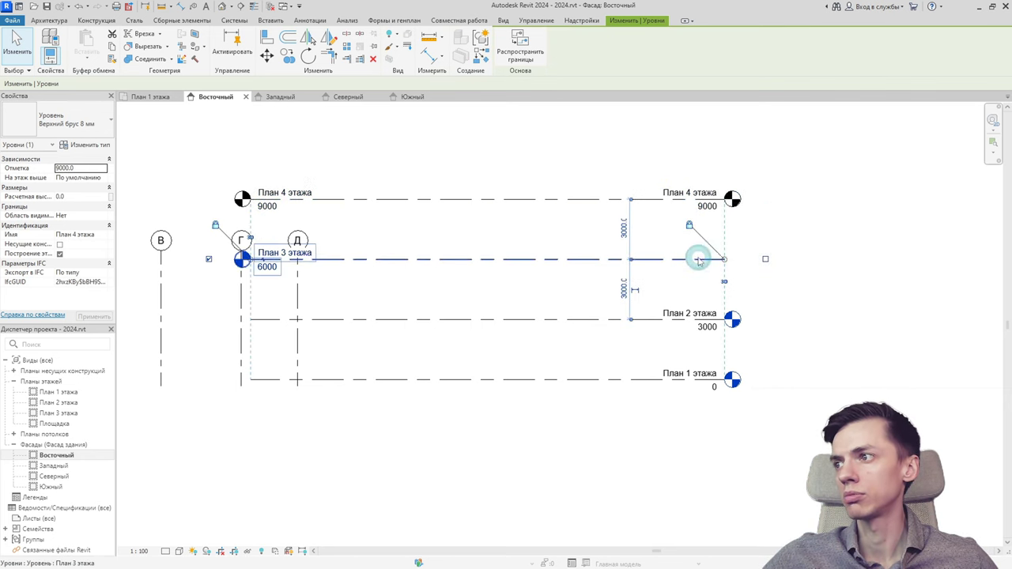
{"action": "left_click", "coordinate": [764, 260]}
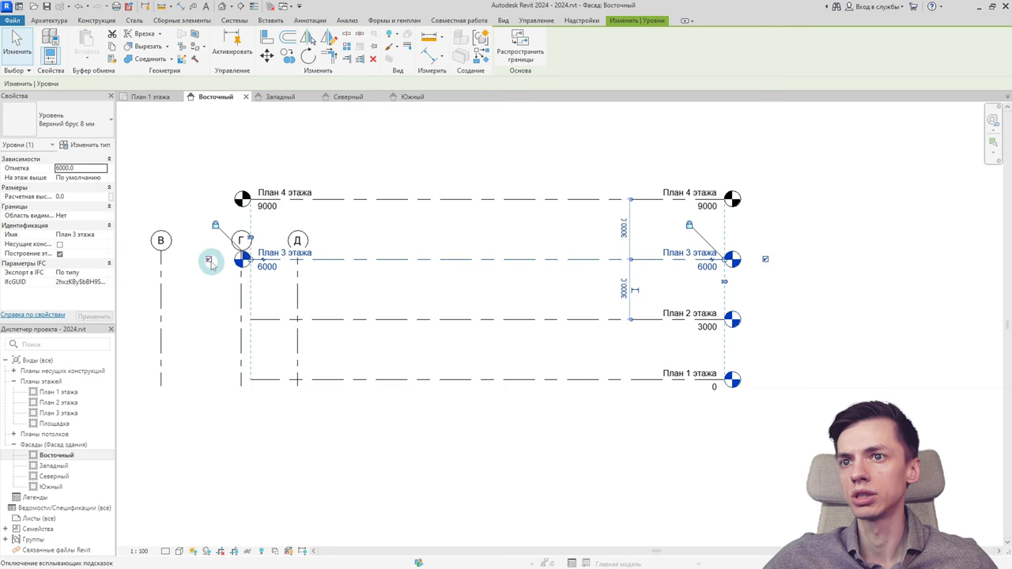
{"action": "left_click", "coordinate": [208, 259]}
{"action": "left_click", "coordinate": [320, 200]}
{"action": "left_click", "coordinate": [209, 199]}
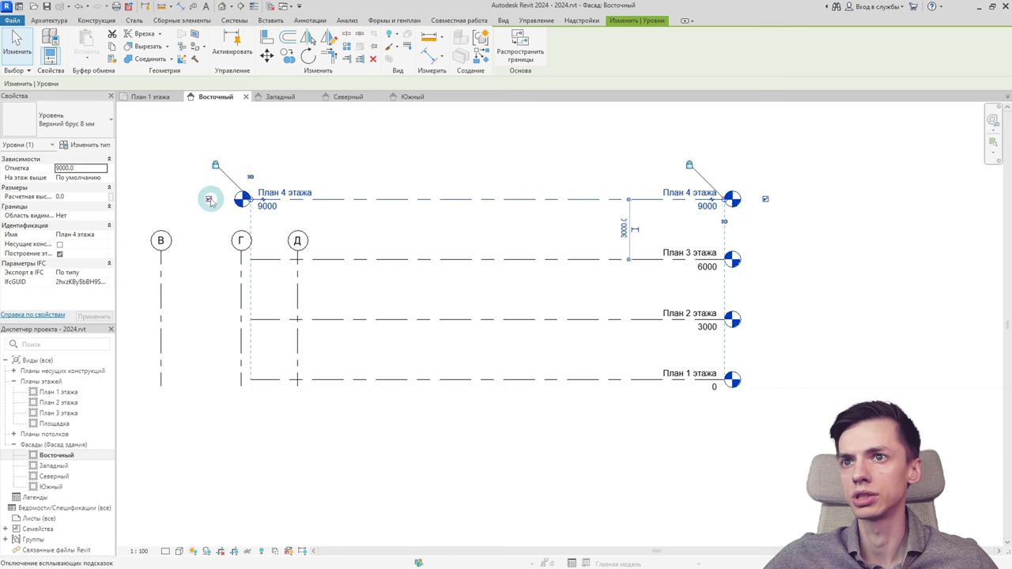
{"action": "left_click", "coordinate": [459, 235]}
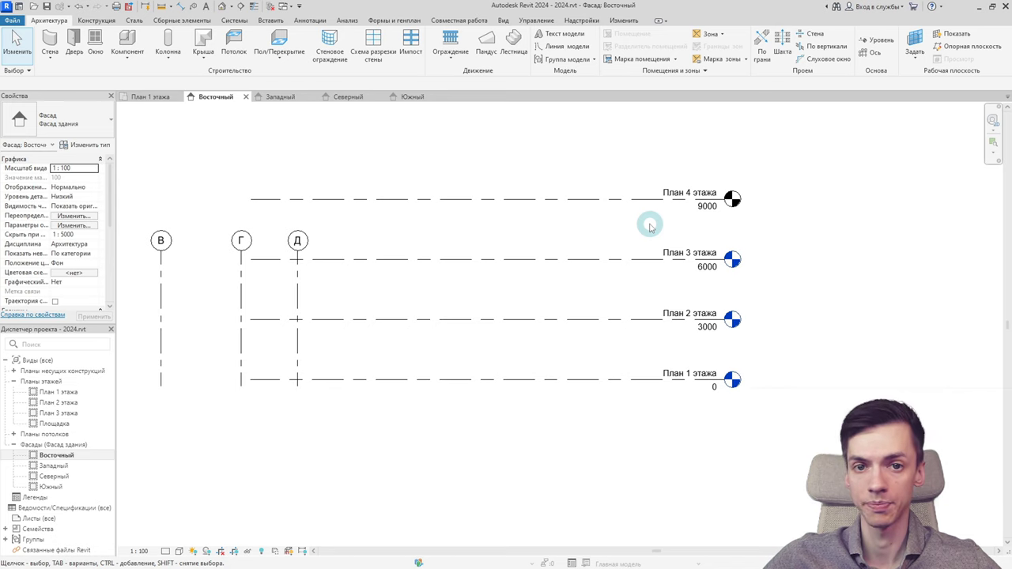
Step: Create a new floor plan view for level План 4 этажа via Plan Views > Floor Plan
{"action": "left_click", "coordinate": [502, 19]}
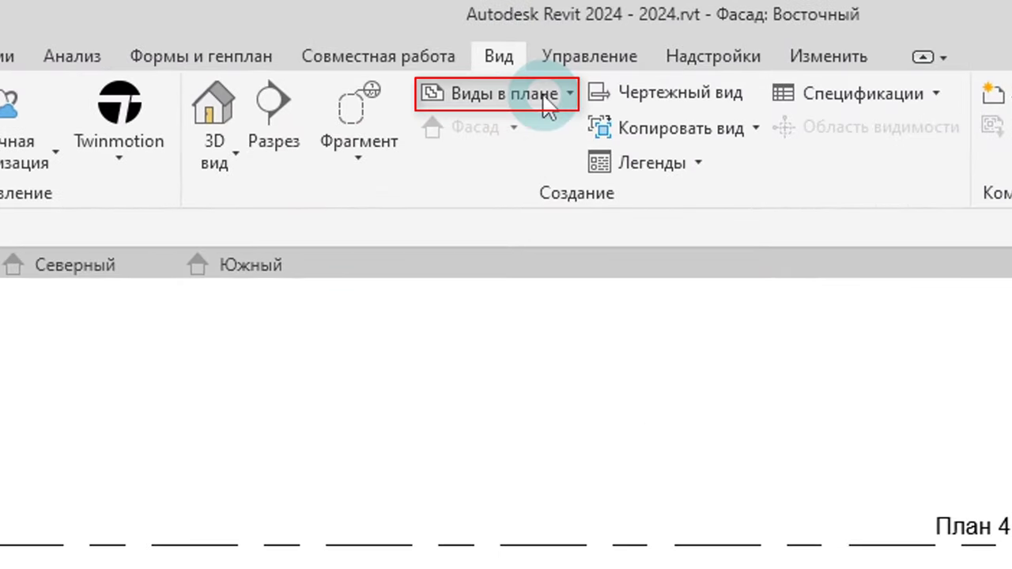
{"action": "left_click", "coordinate": [545, 104]}
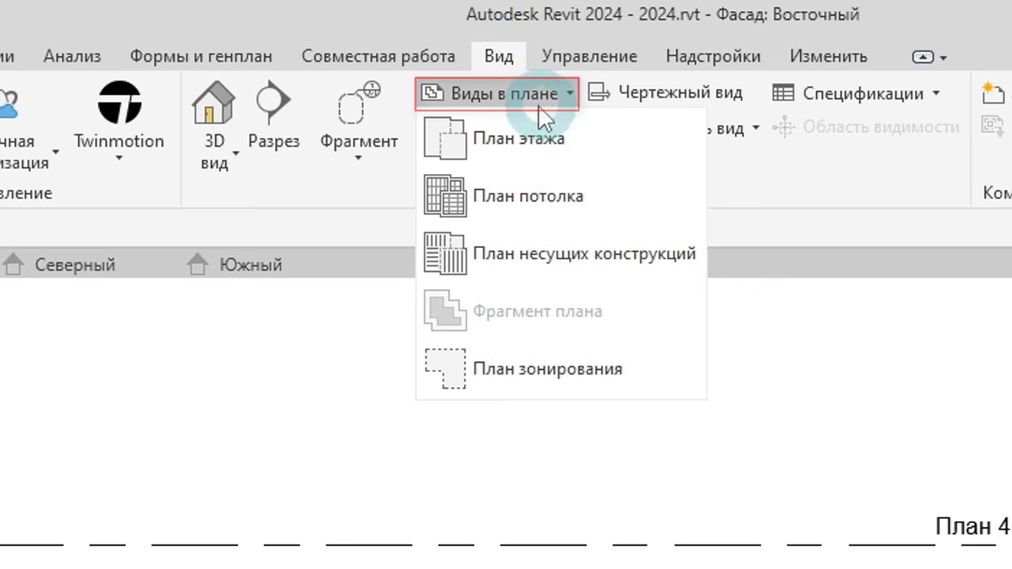
{"action": "left_click", "coordinate": [510, 148]}
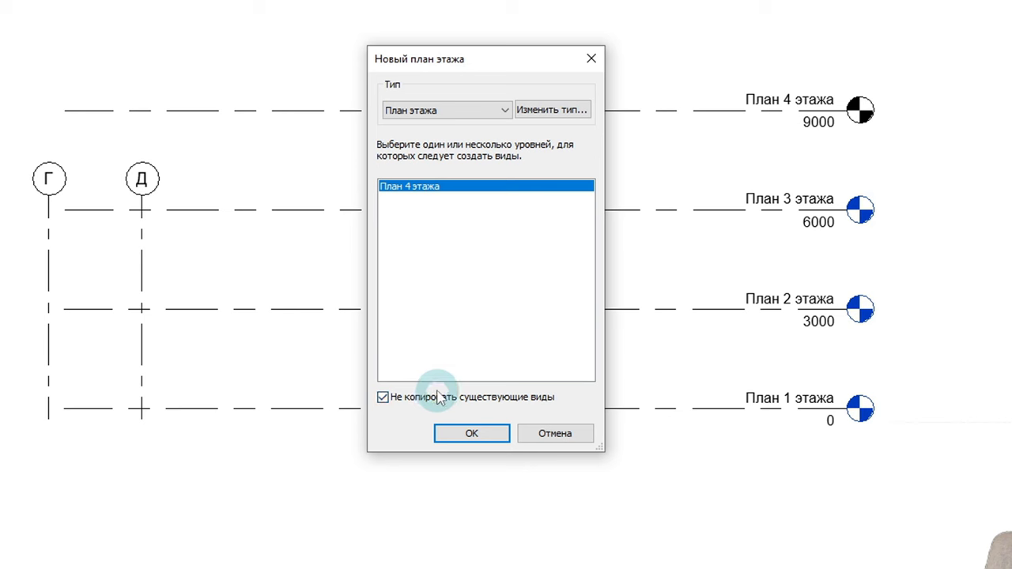
{"action": "left_click", "coordinate": [471, 434]}
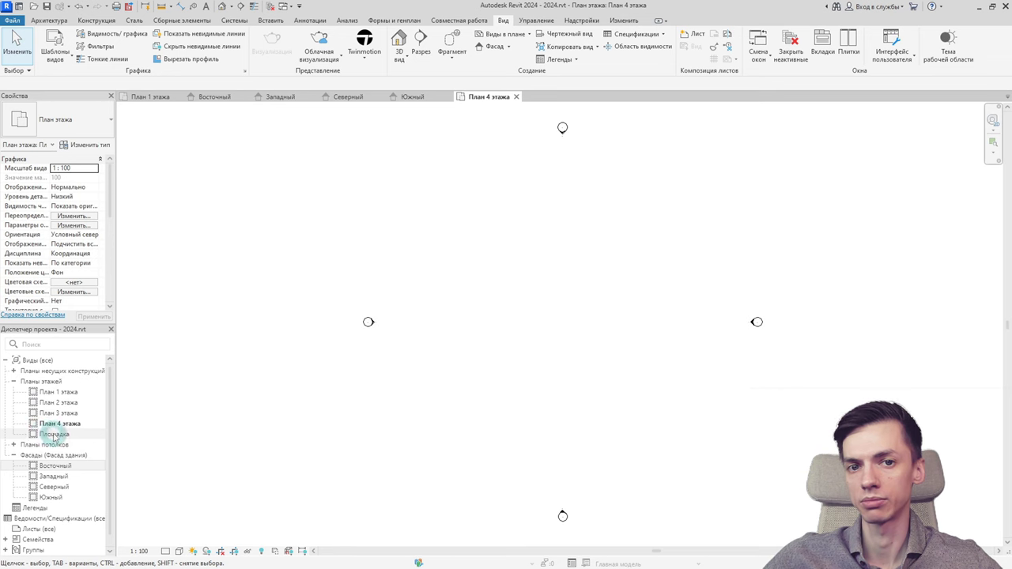
Step: On the Восточный elevation, resize the level lines to span from past grid А to near grid Д
{"action": "double_click", "coordinate": [43, 469]}
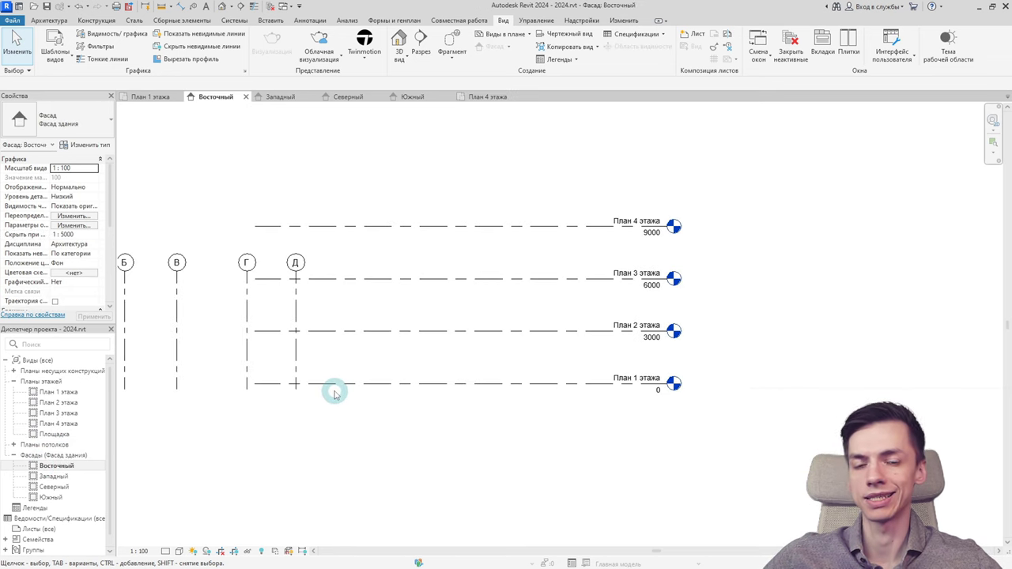
{"action": "scroll", "coordinate": [334, 394], "scroll_direction": "down", "scroll_amount": 2}
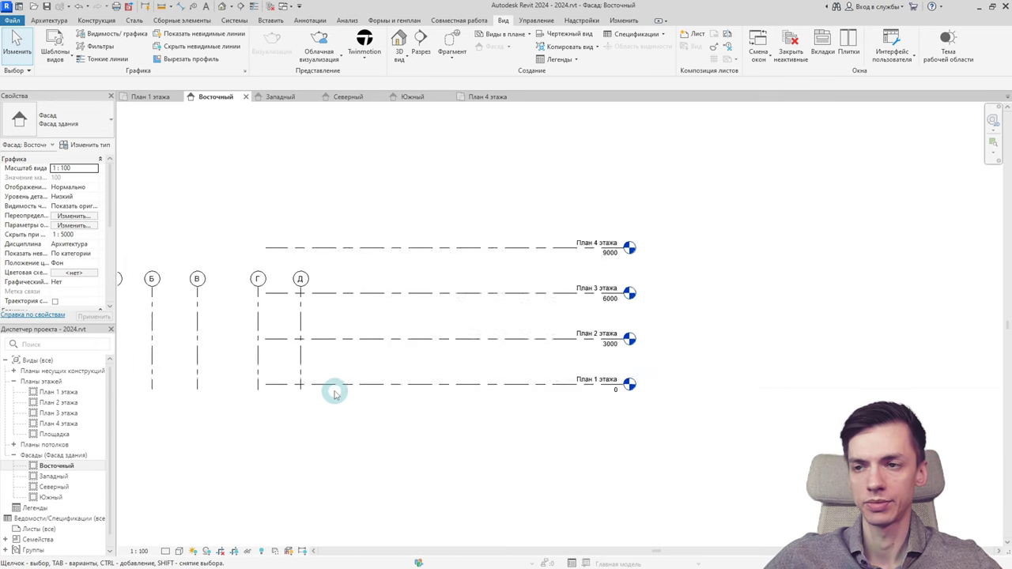
{"action": "mouse_move", "coordinate": [334, 388]}
{"action": "middle_mouse_down"}
{"action": "mouse_move", "coordinate": [463, 369]}
{"action": "mouse_move", "coordinate": [391, 379]}
{"action": "middle_mouse_up"}
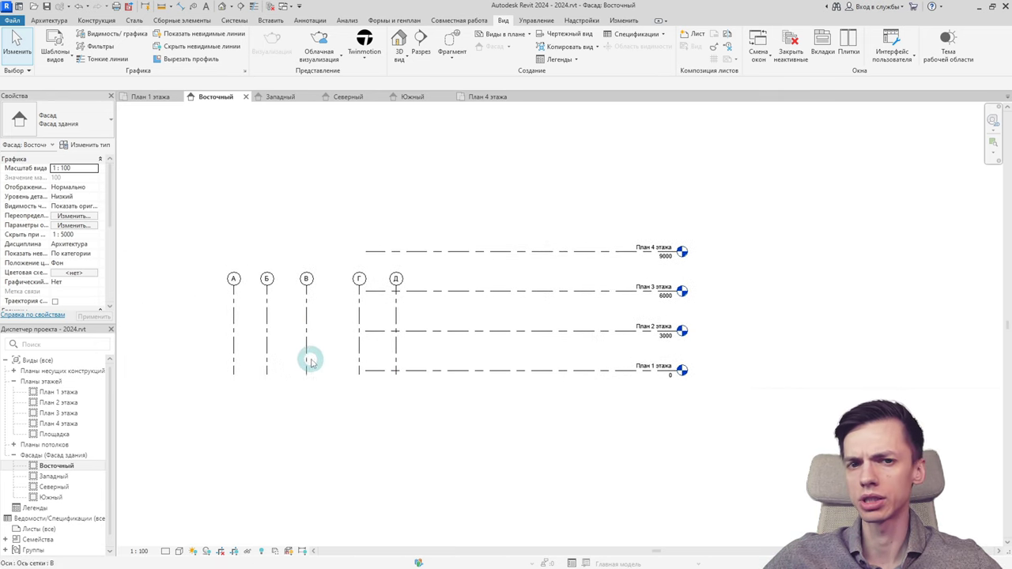
{"action": "left_click", "coordinate": [535, 330]}
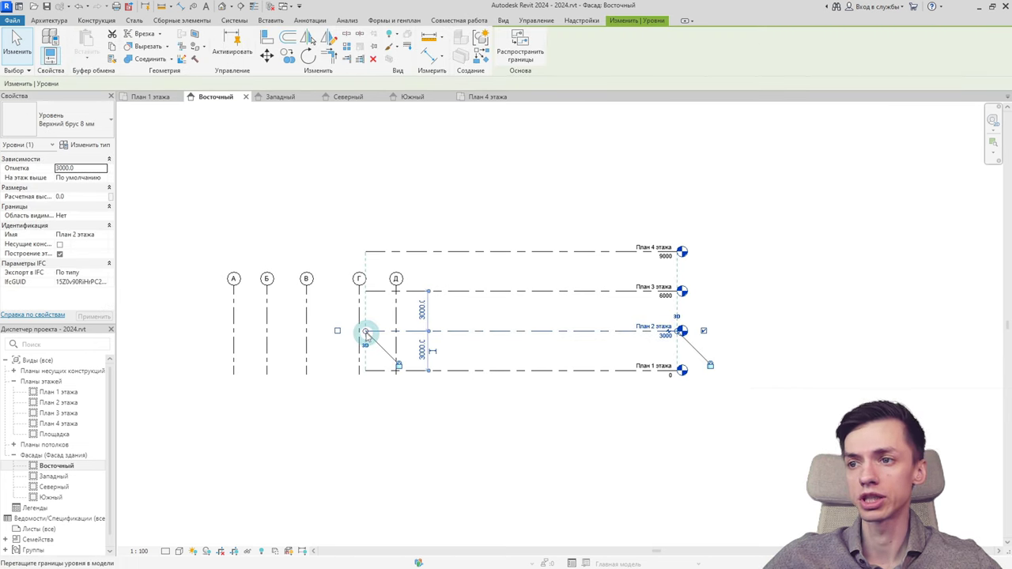
{"action": "left_click_drag", "start_coordinate": [365, 332], "coordinate": [152, 331]}
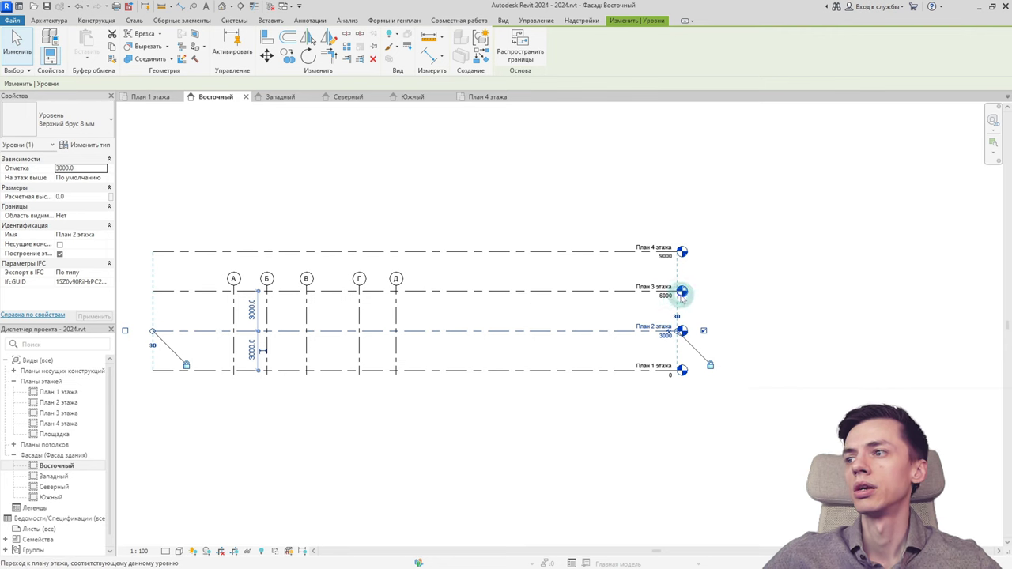
{"action": "left_click_drag", "start_coordinate": [678, 336], "coordinate": [439, 331]}
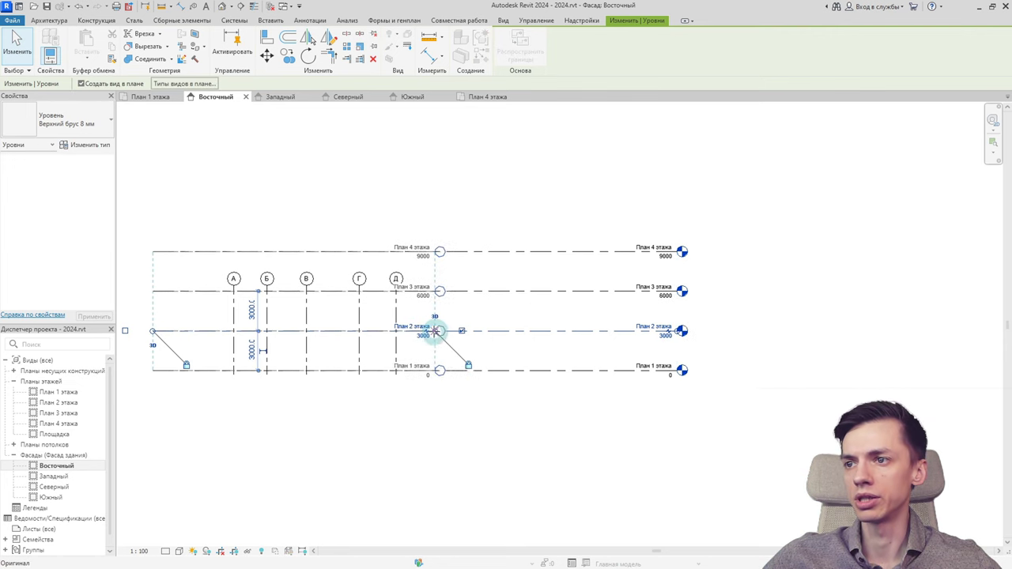
{"action": "left_click", "coordinate": [477, 434]}
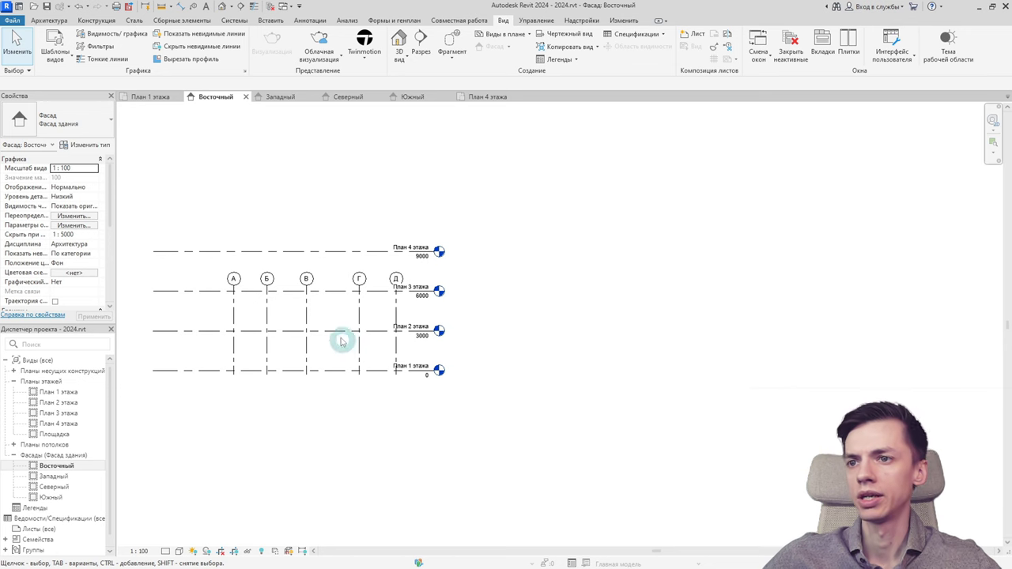
Step: Select grid В and drag the grid heads up above level 4
{"action": "left_click", "coordinate": [306, 308]}
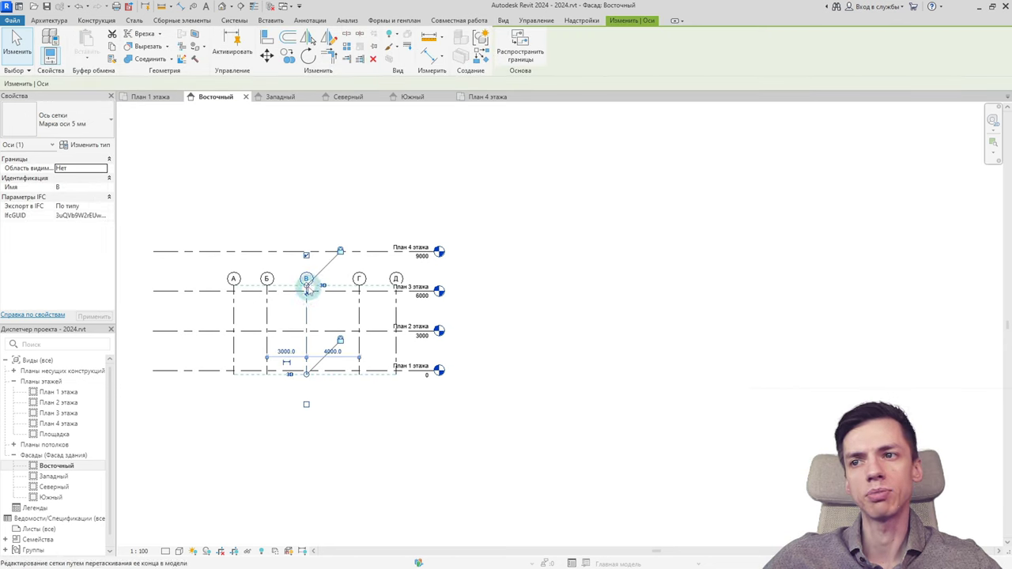
{"action": "left_click_drag", "start_coordinate": [306, 279], "coordinate": [307, 257]}
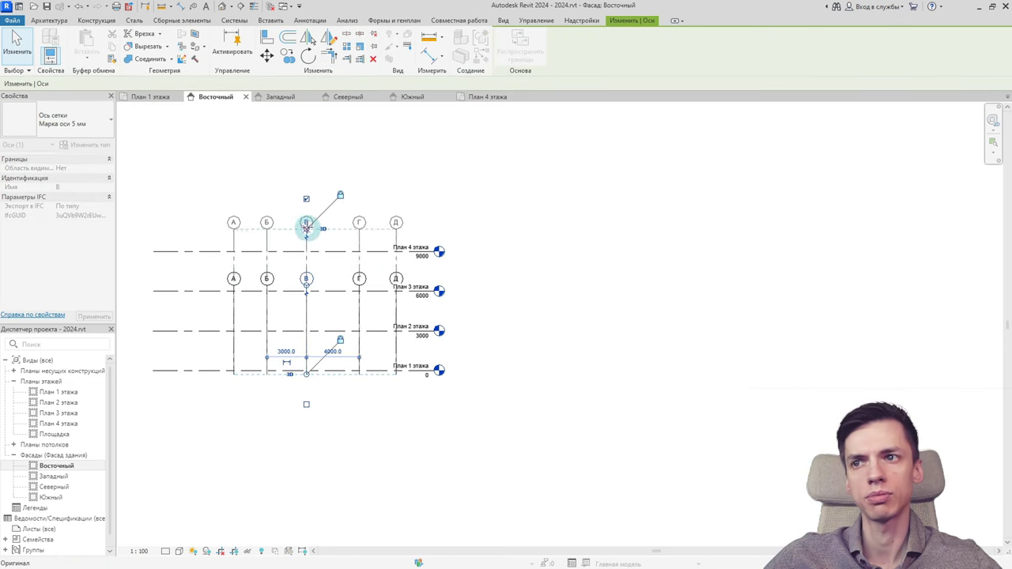
{"action": "left_click_drag", "start_coordinate": [307, 257], "coordinate": [308, 195]}
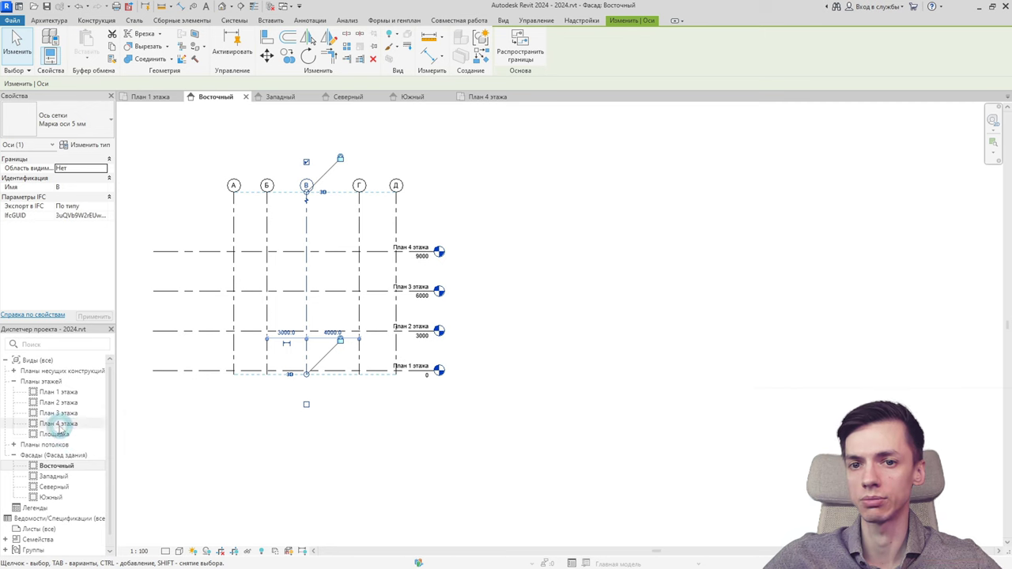
Step: Open the План 4 этажа plan showing grids А–Д and clear the selection
{"action": "double_click", "coordinate": [60, 423]}
{"action": "scroll", "coordinate": [475, 395], "scroll_direction": "down", "scroll_amount": 2}
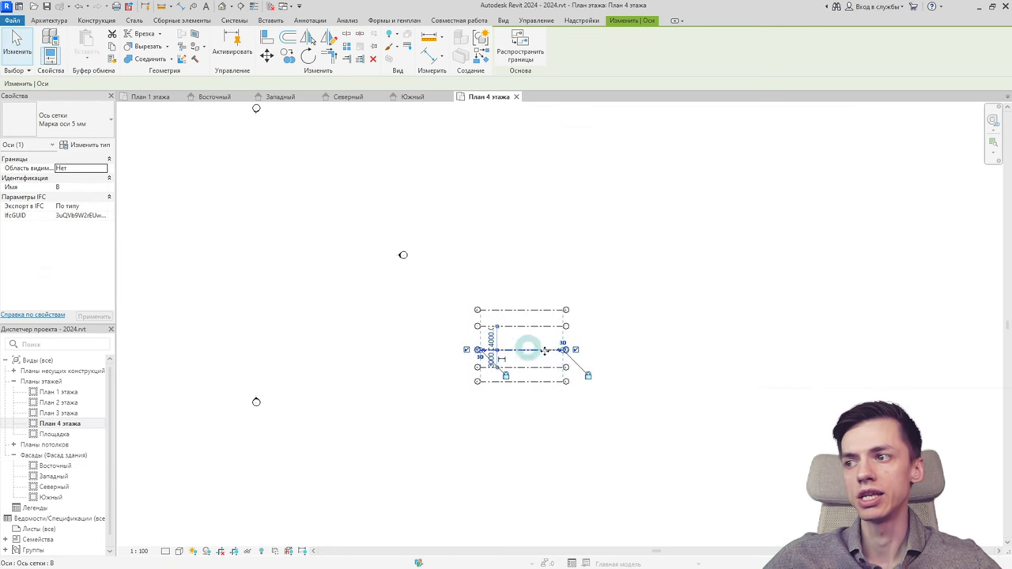
{"action": "scroll", "coordinate": [546, 350], "scroll_direction": "up", "scroll_amount": 3}
{"action": "left_click", "coordinate": [604, 337]}
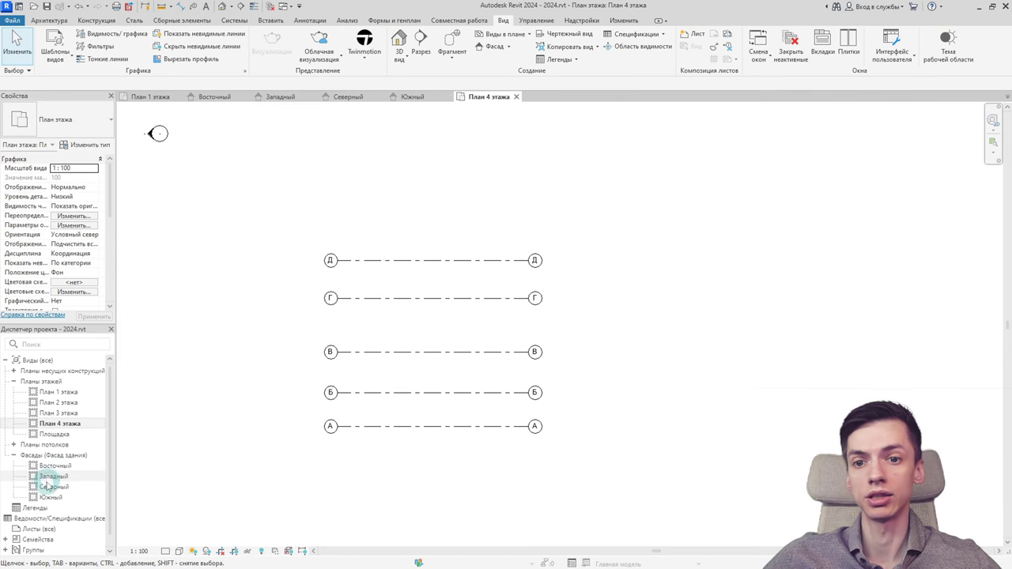
Step: Open the Северный elevation and extend the level lines' left ends past the grids
{"action": "double_click", "coordinate": [49, 487]}
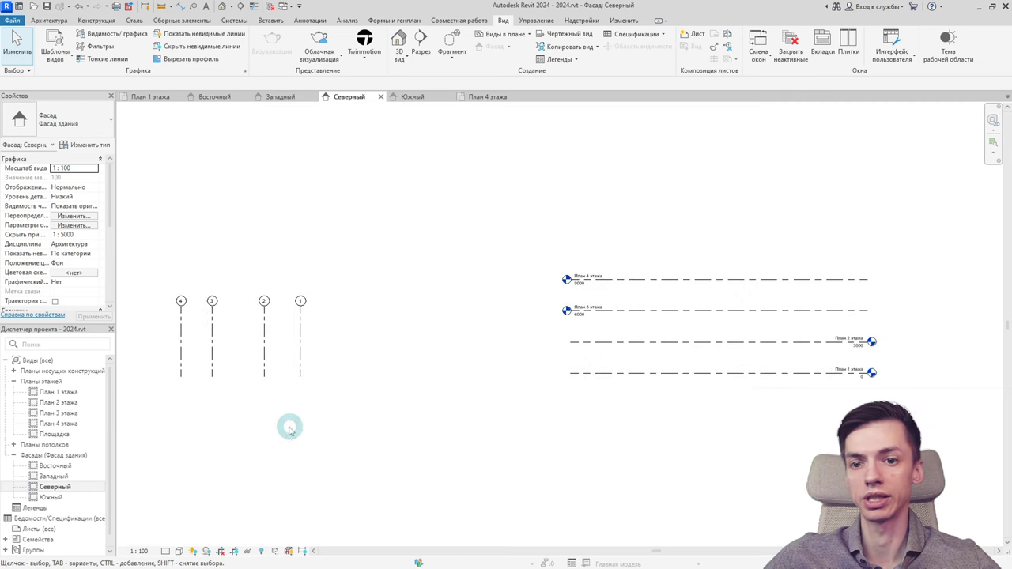
{"action": "scroll", "coordinate": [399, 404], "scroll_direction": "down", "scroll_amount": 1}
{"action": "middle_click_drag", "start_coordinate": [482, 361], "coordinate": [391, 326]}
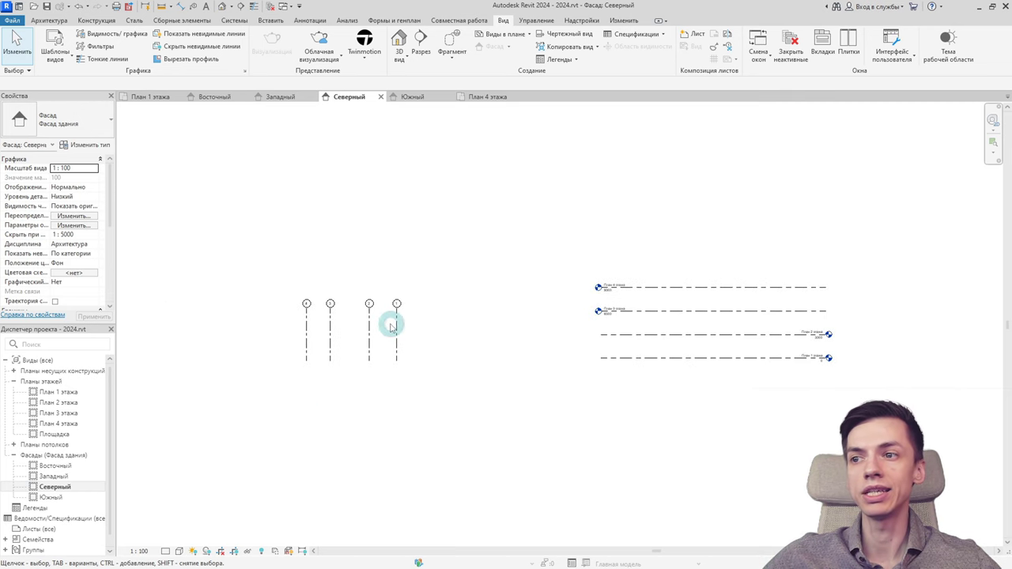
{"action": "left_click", "coordinate": [392, 326]}
{"action": "left_click", "coordinate": [643, 287]}
{"action": "scroll", "coordinate": [605, 291], "scroll_direction": "up", "scroll_amount": 2}
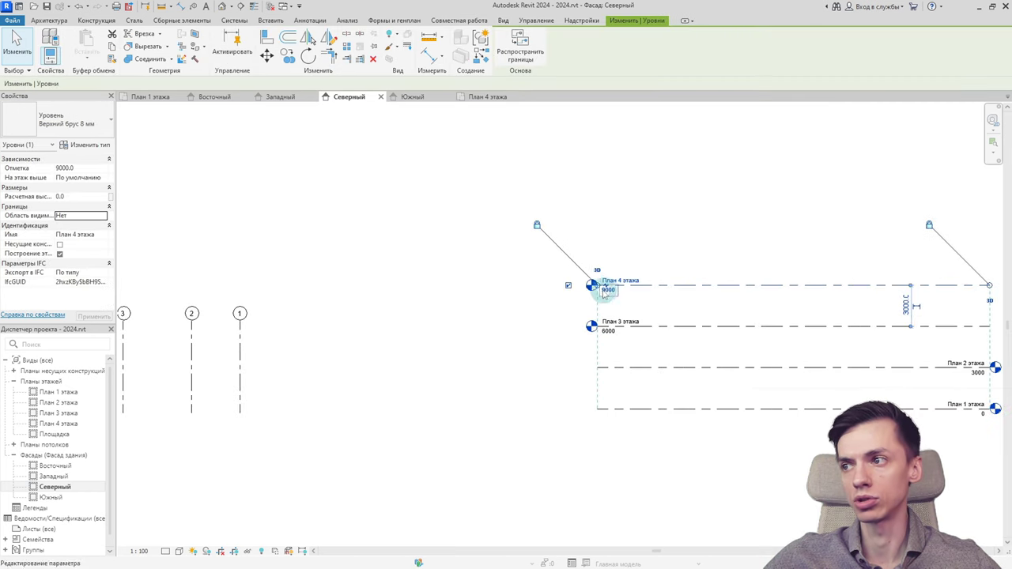
{"action": "left_click_drag", "start_coordinate": [605, 291], "coordinate": [340, 299]}
{"action": "middle_click", "coordinate": [653, 314]}
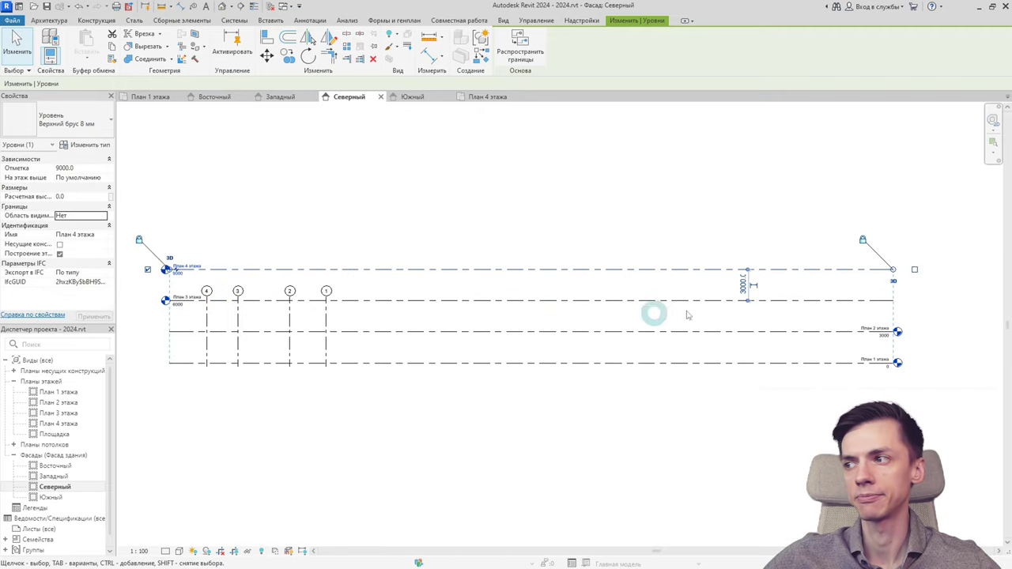
{"action": "left_click", "coordinate": [890, 365]}
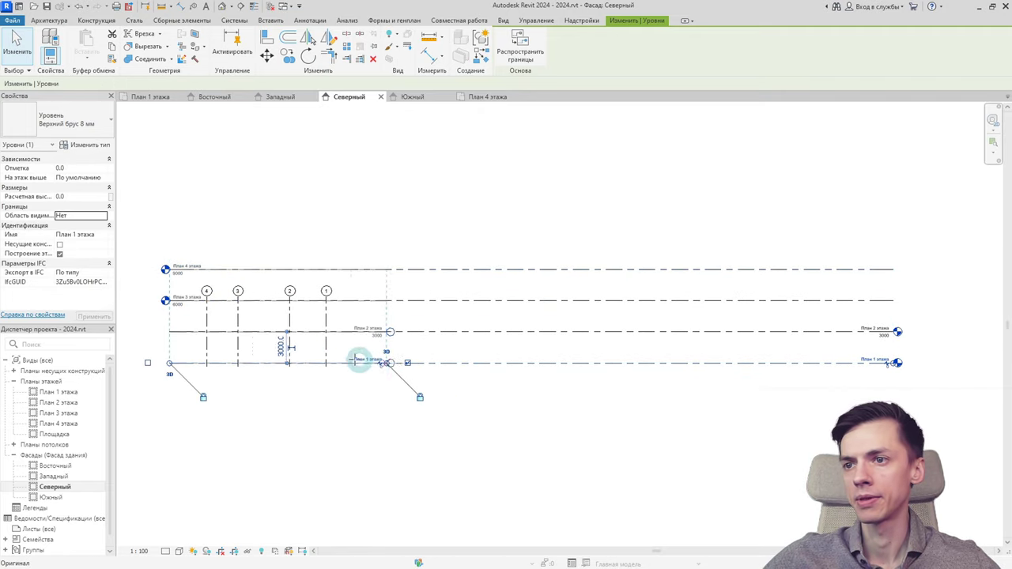
{"action": "left_click_drag", "start_coordinate": [360, 362], "coordinate": [351, 362]}
Step: Raise grid heads 1–4 above level 4, then open the Западный elevation
{"action": "left_click", "coordinate": [325, 296]}
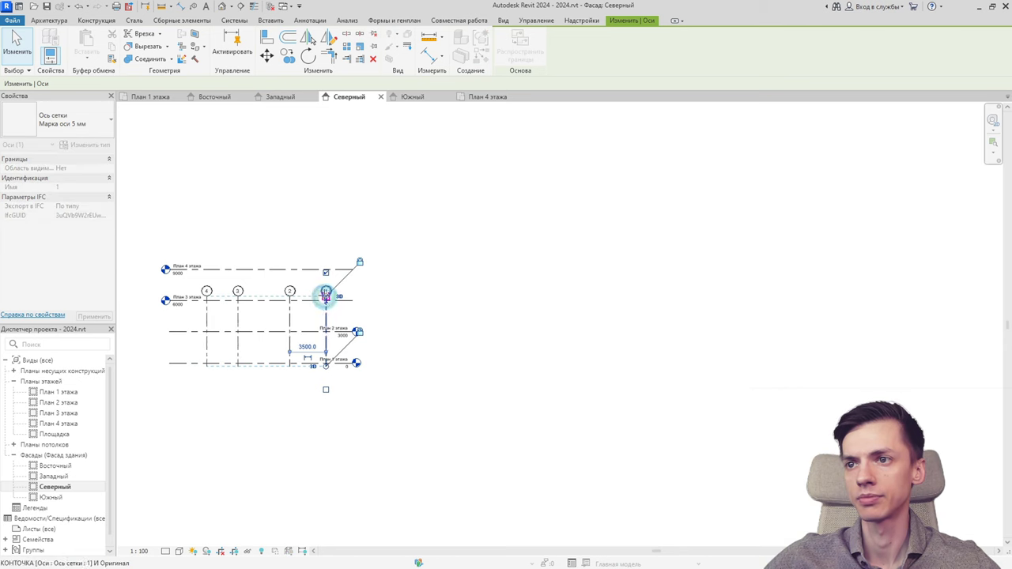
{"action": "left_click_drag", "start_coordinate": [325, 294], "coordinate": [326, 239]}
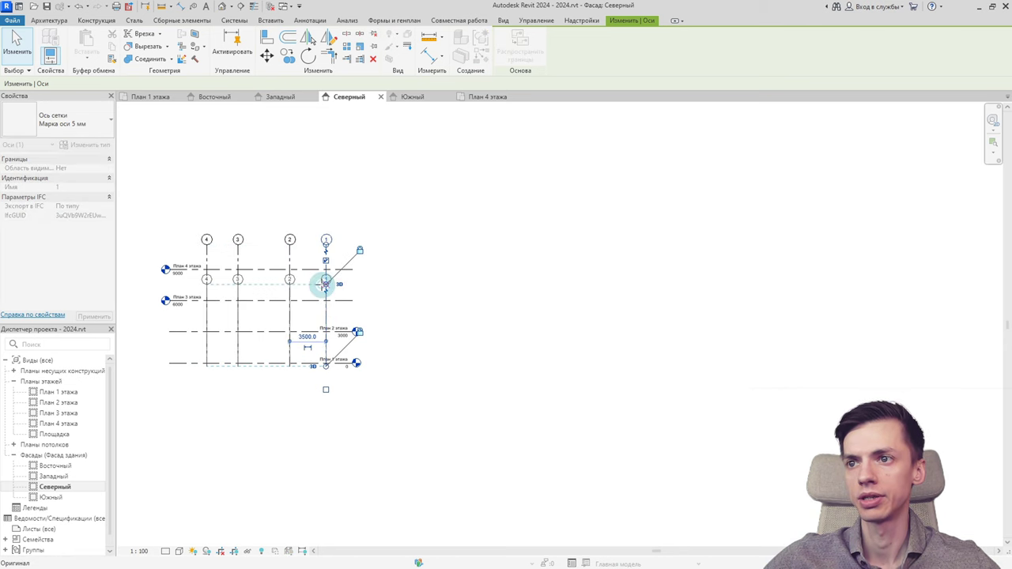
{"action": "key", "text": "ctrl+z"}
{"action": "scroll", "coordinate": [388, 287], "scroll_direction": "up", "scroll_amount": 1}
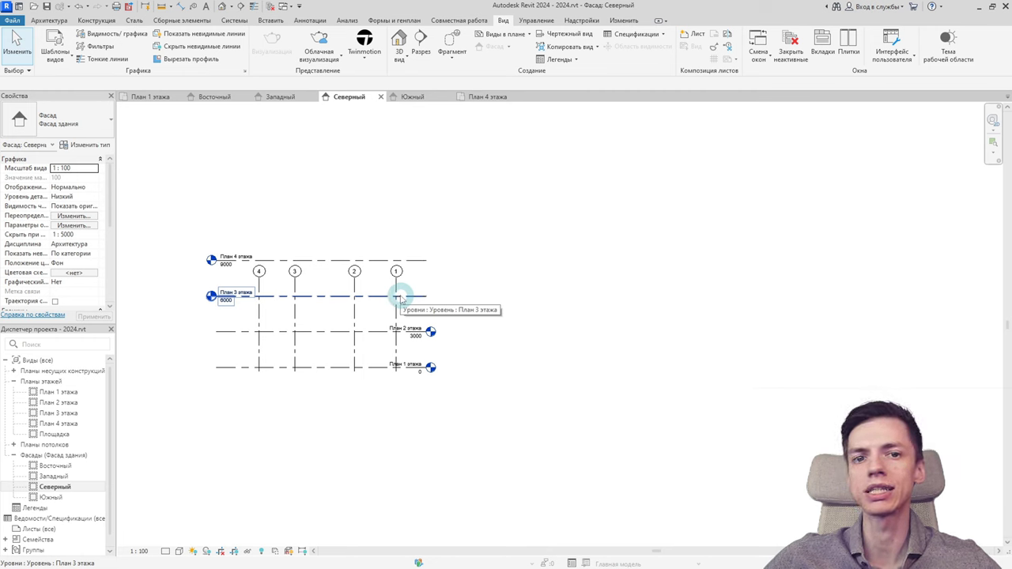
{"action": "key", "text": "Tab"}
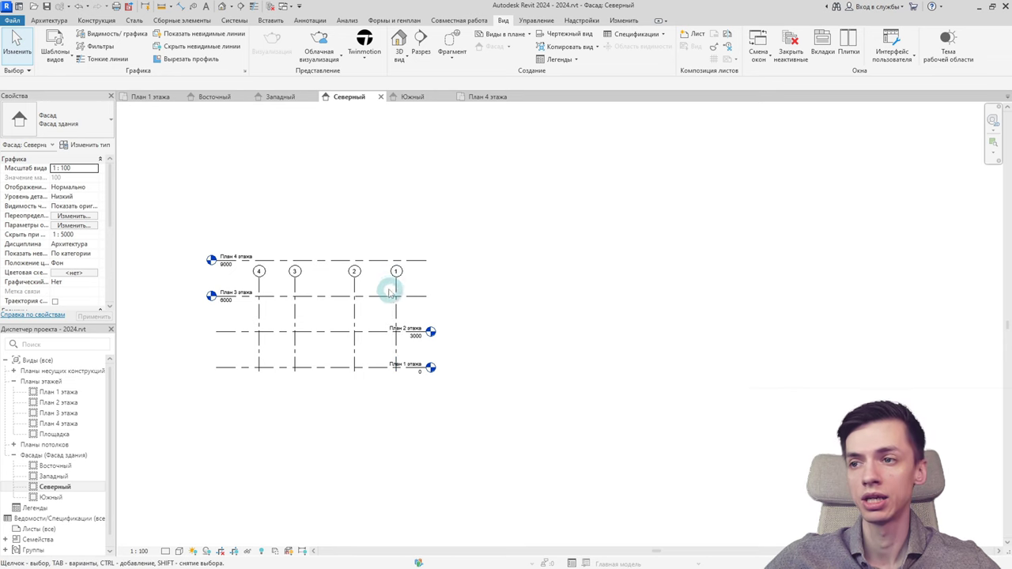
{"action": "left_click", "coordinate": [395, 290]}
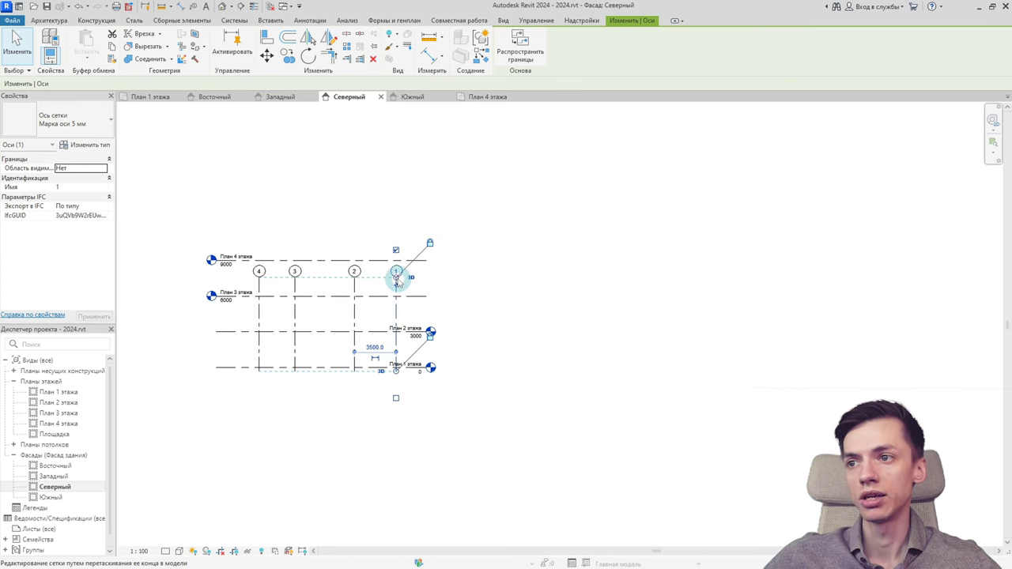
{"action": "left_click_drag", "start_coordinate": [397, 278], "coordinate": [396, 214]}
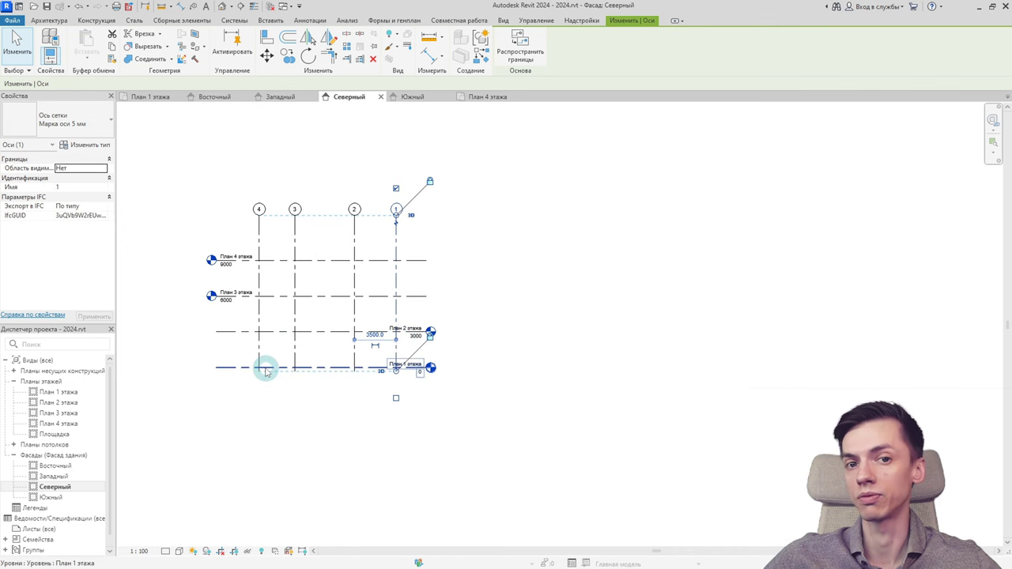
{"action": "double_click", "coordinate": [54, 475]}
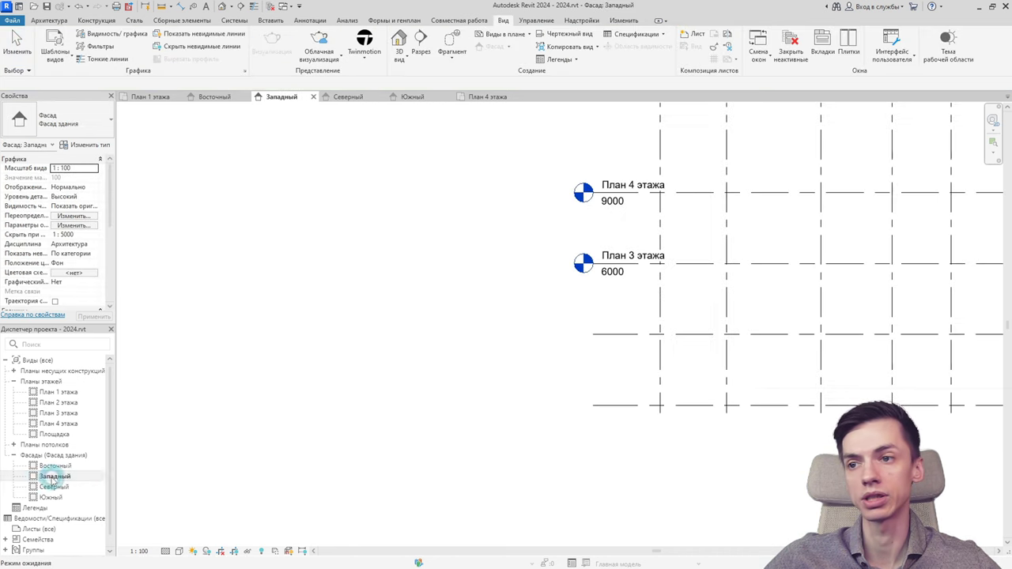
Step: Open the Южный elevation and frame its grids and levels
{"action": "middle_click_drag", "start_coordinate": [437, 401], "coordinate": [348, 361]}
{"action": "scroll", "coordinate": [348, 361], "scroll_direction": "down", "scroll_amount": 2}
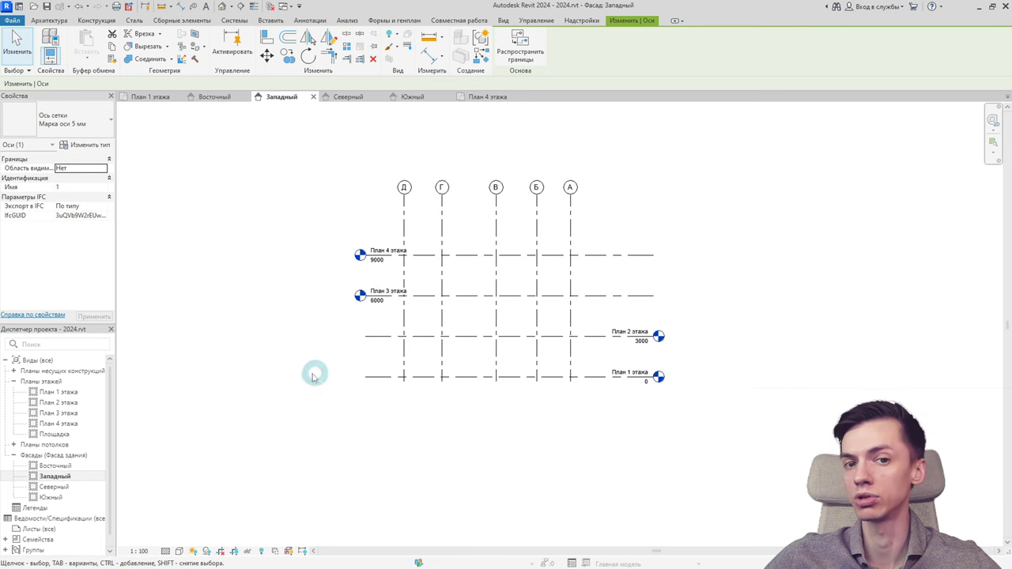
{"action": "double_click", "coordinate": [51, 497]}
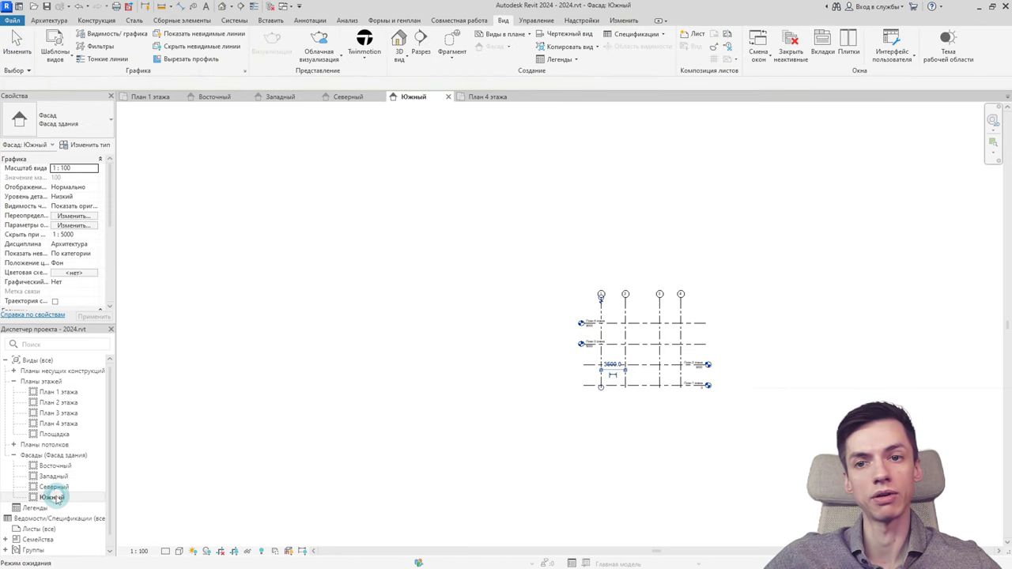
{"action": "middle_click_drag", "start_coordinate": [432, 402], "coordinate": [292, 383]}
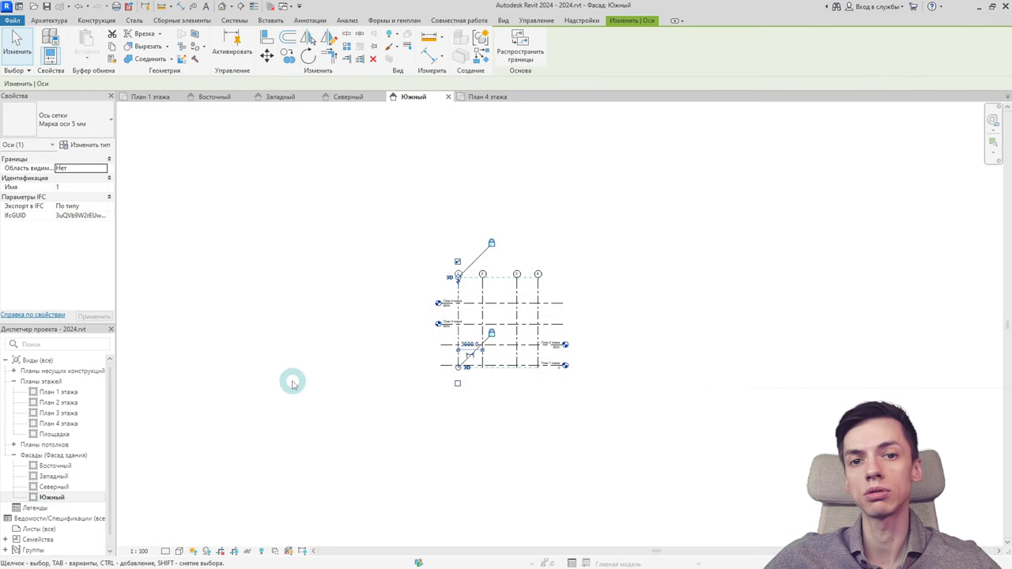
{"action": "left_click", "coordinate": [366, 374]}
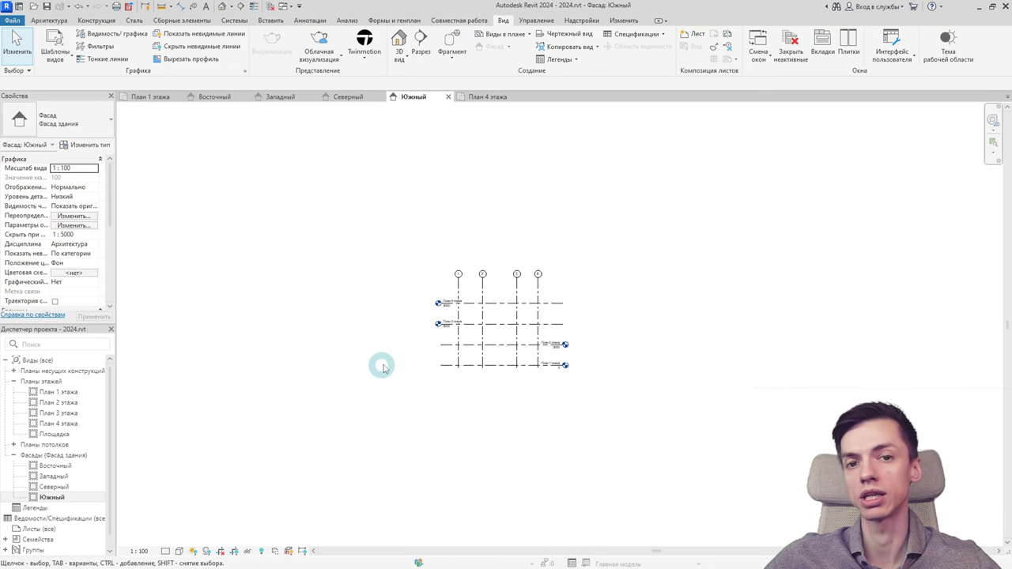
{"action": "scroll", "coordinate": [459, 350], "scroll_direction": "up", "scroll_amount": 2}
{"action": "scroll", "coordinate": [458, 350], "scroll_direction": "up", "scroll_amount": 2}
{"action": "middle_click_drag", "start_coordinate": [459, 350], "coordinate": [377, 359]}
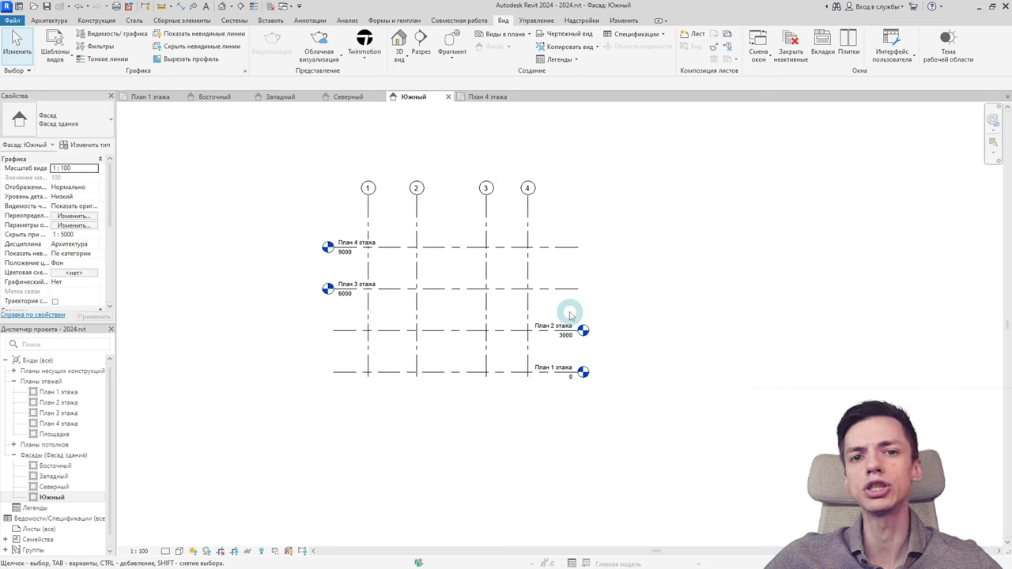
Step: Show heads only at the right ends of levels План 3 этажа and План 4 этажа
{"action": "left_click", "coordinate": [566, 289]}
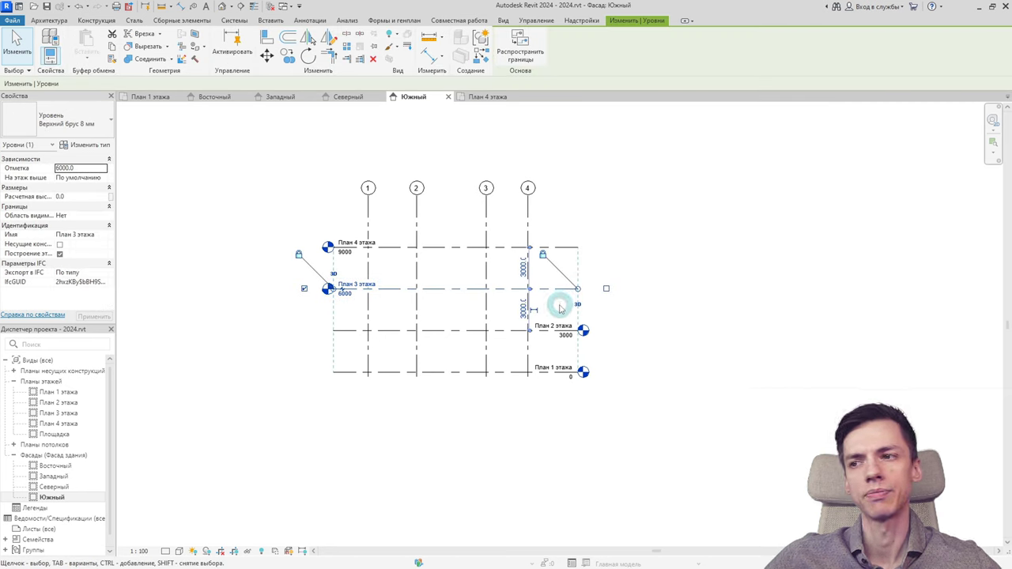
{"action": "left_click", "coordinate": [606, 289]}
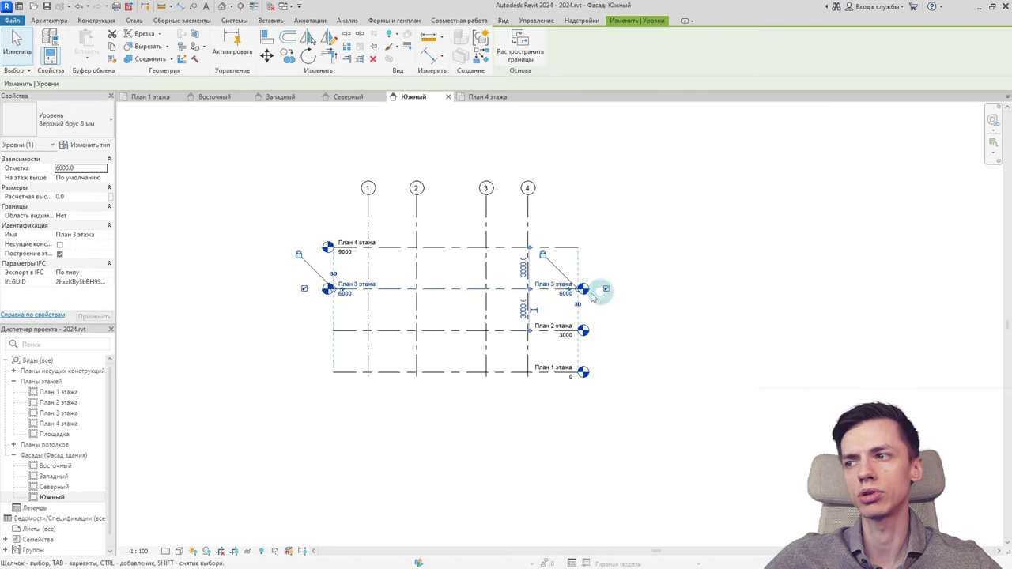
{"action": "left_click", "coordinate": [303, 289]}
{"action": "left_click", "coordinate": [557, 247]}
{"action": "left_click", "coordinate": [606, 247]}
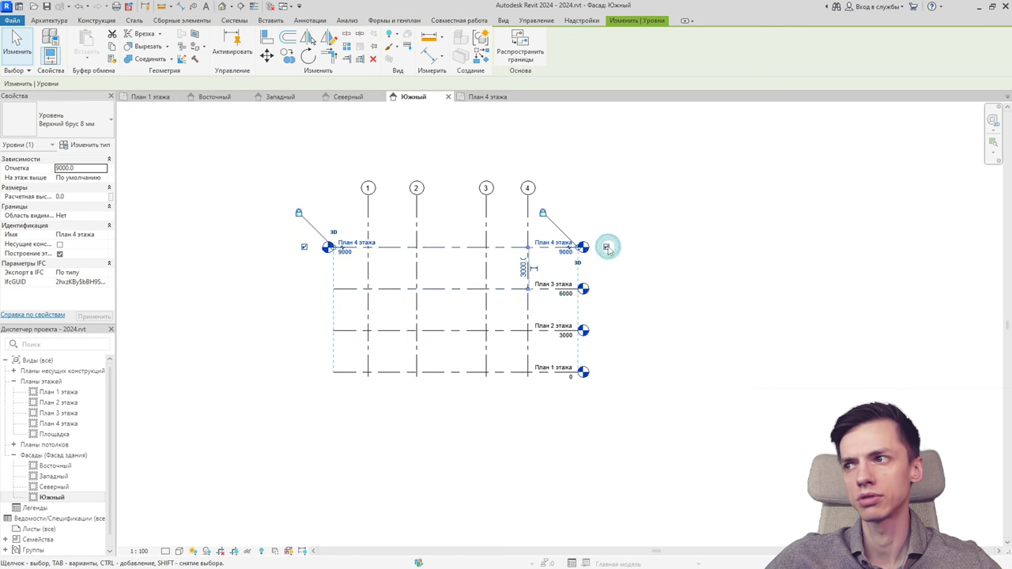
{"action": "left_click", "coordinate": [304, 247]}
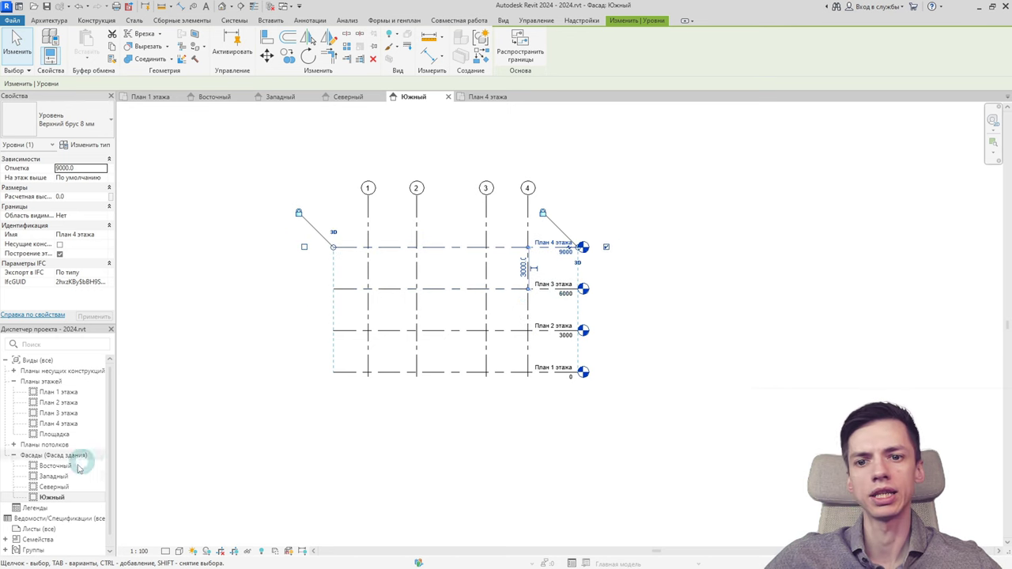
Step: On Западный, show level 3 and 4 heads only at right ends, then open План 1 этажа
{"action": "double_click", "coordinate": [54, 476]}
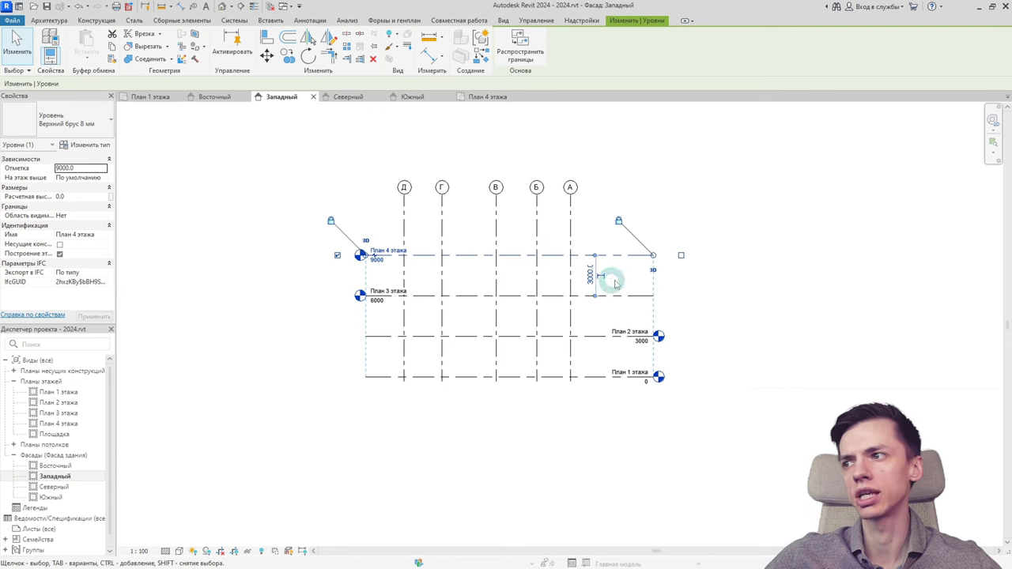
{"action": "left_click", "coordinate": [680, 255]}
{"action": "left_click", "coordinate": [601, 294]}
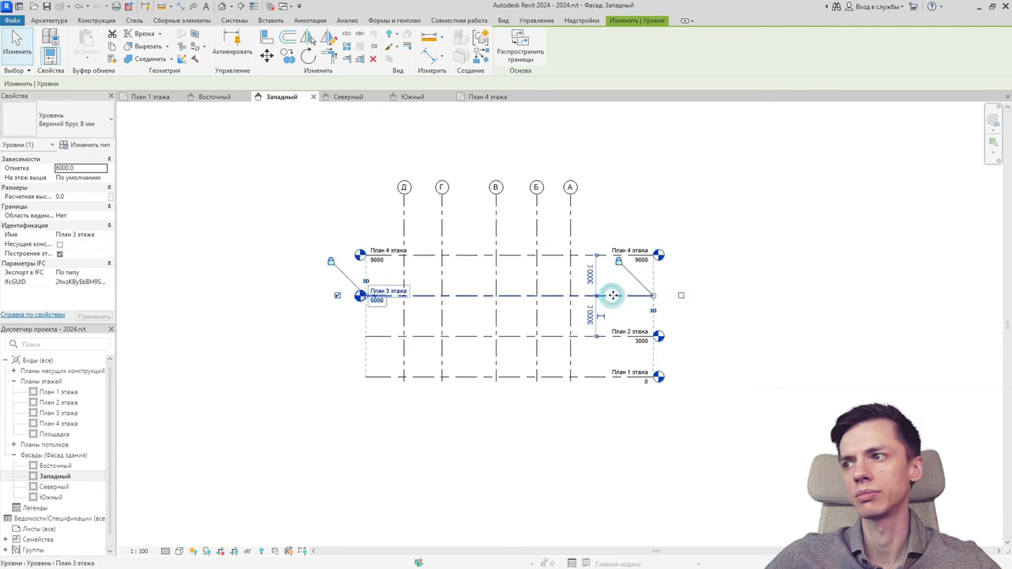
{"action": "left_click", "coordinate": [681, 297]}
{"action": "left_click", "coordinate": [338, 295]}
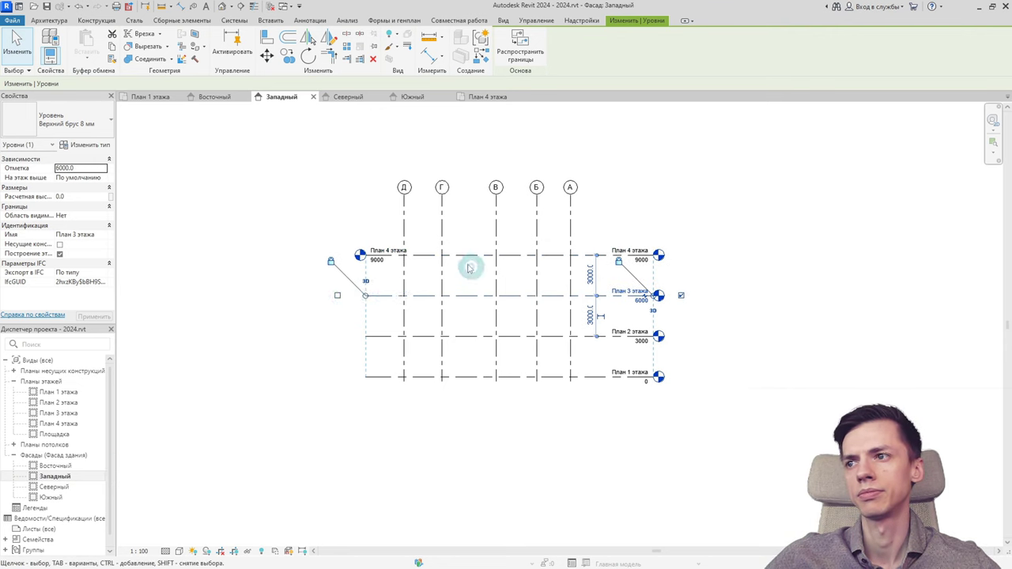
{"action": "left_click", "coordinate": [466, 255]}
{"action": "left_click", "coordinate": [337, 254]}
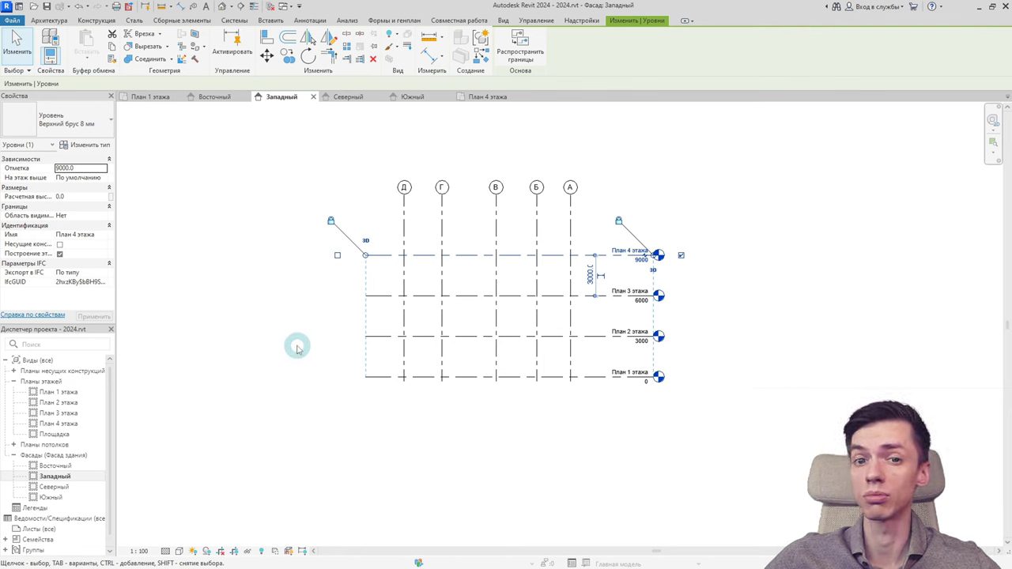
{"action": "left_click", "coordinate": [739, 367]}
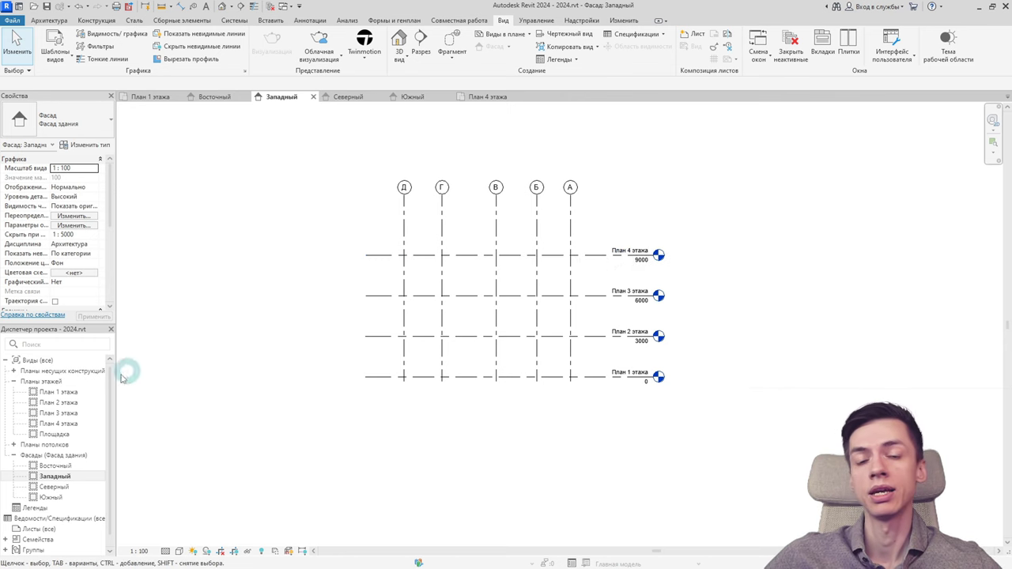
{"action": "double_click", "coordinate": [71, 393]}
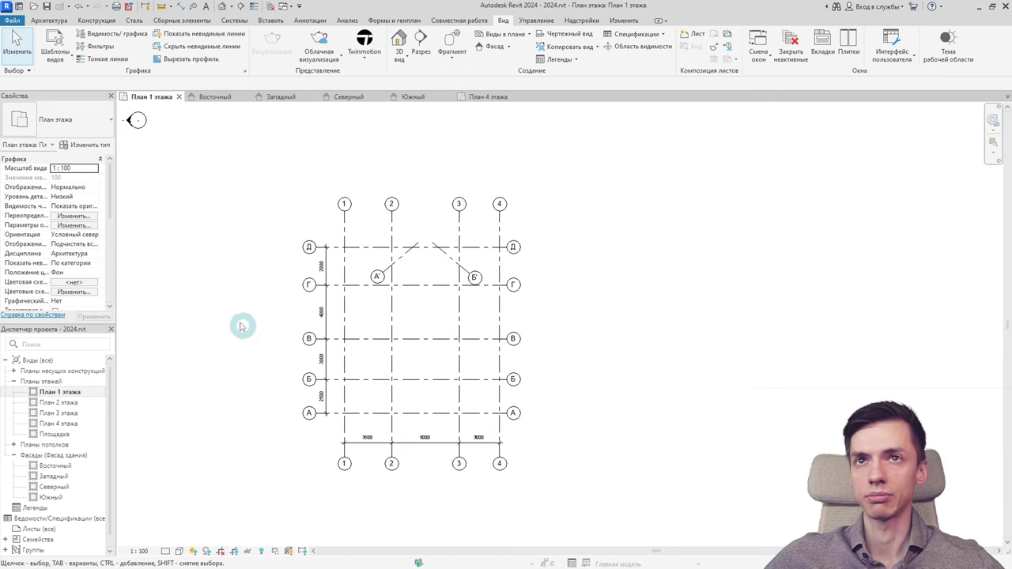
Step: Start placing a Wall: Architectural from the Architecture tab
{"action": "left_click", "coordinate": [63, 22]}
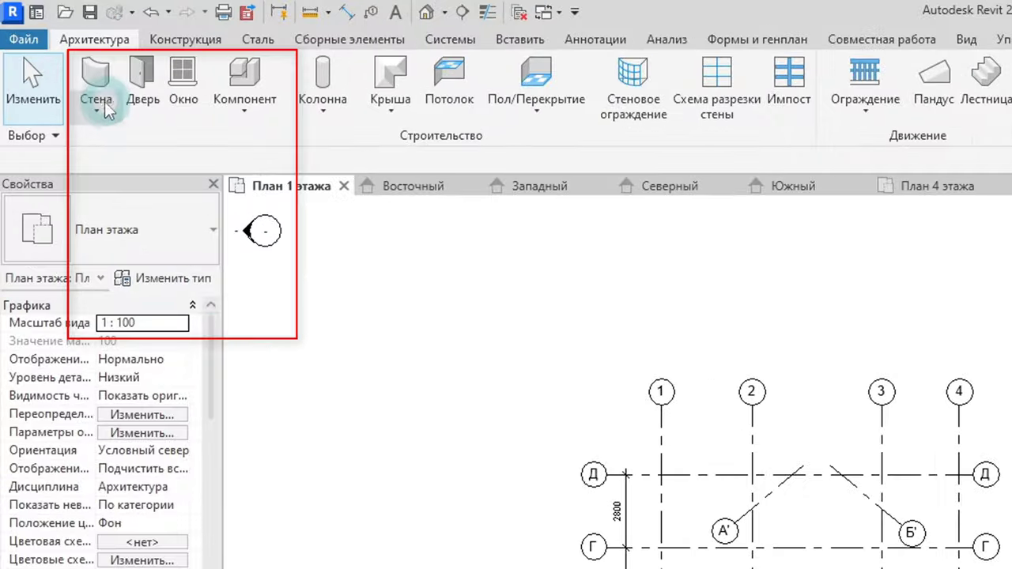
{"action": "left_click", "coordinate": [78, 86]}
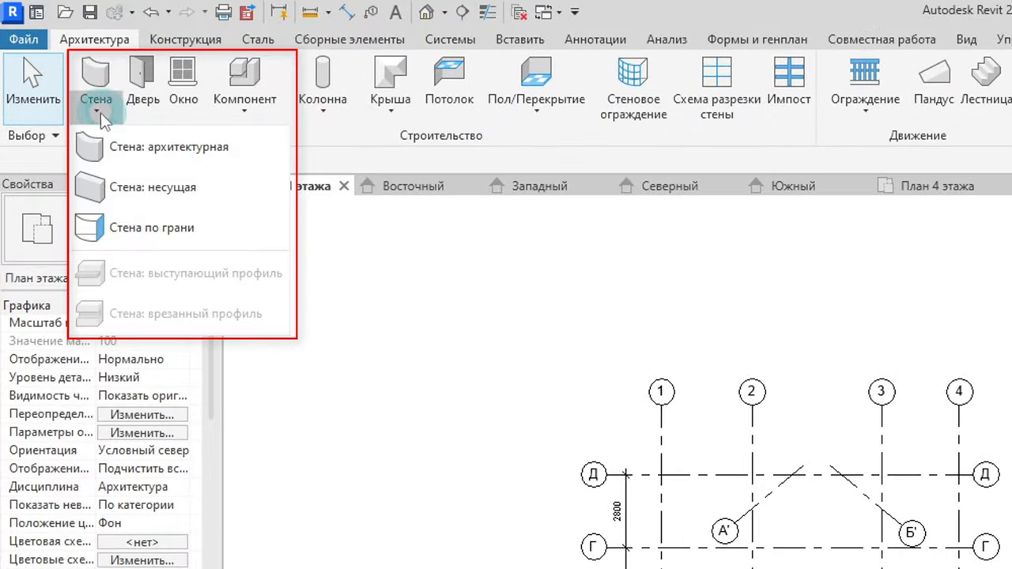
{"action": "left_click", "coordinate": [135, 162]}
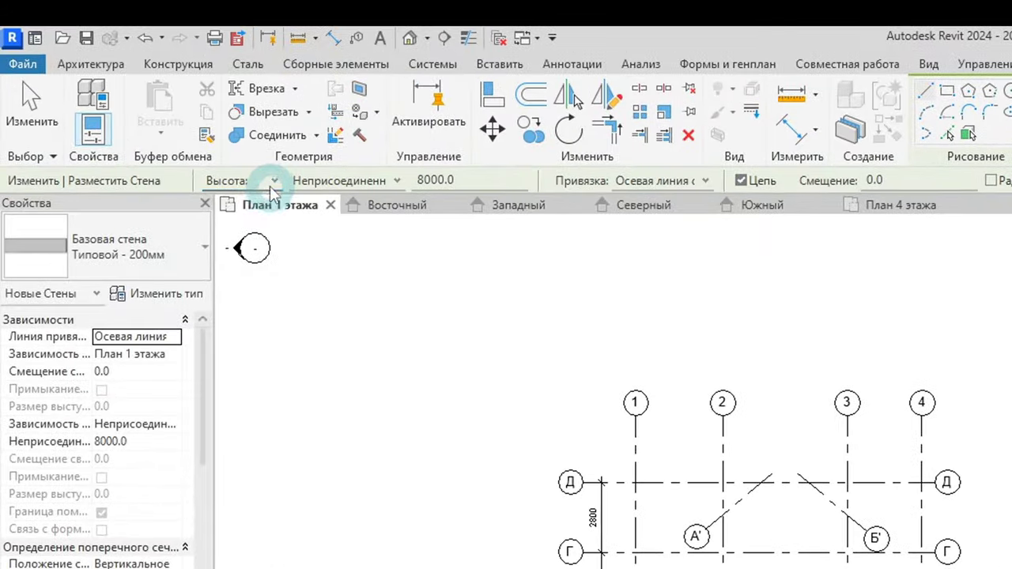
Step: Keep Высота as the wall's direction and open the top-constraint level list
{"action": "left_click", "coordinate": [207, 134]}
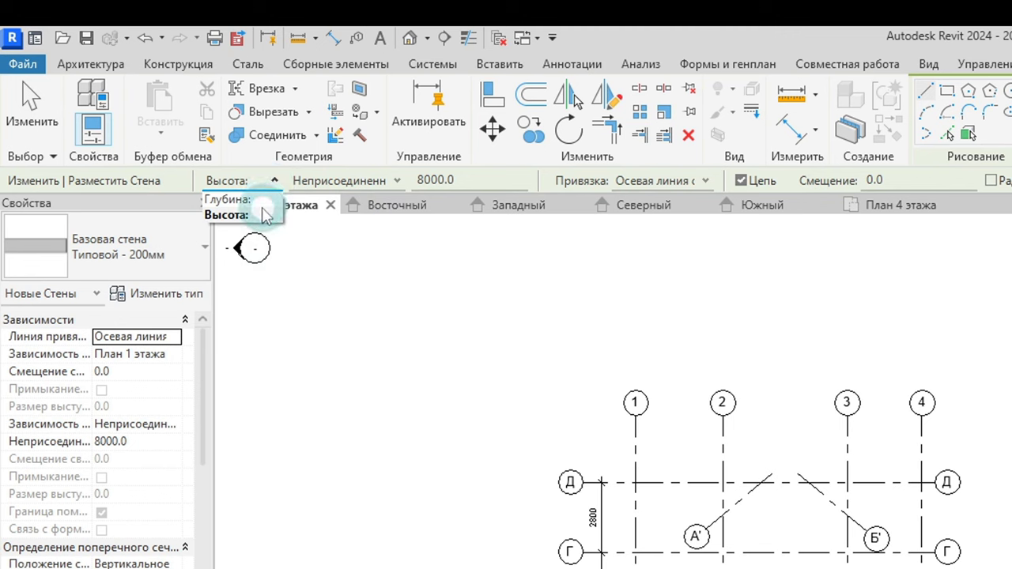
{"action": "left_click", "coordinate": [262, 219]}
{"action": "left_click", "coordinate": [260, 204]}
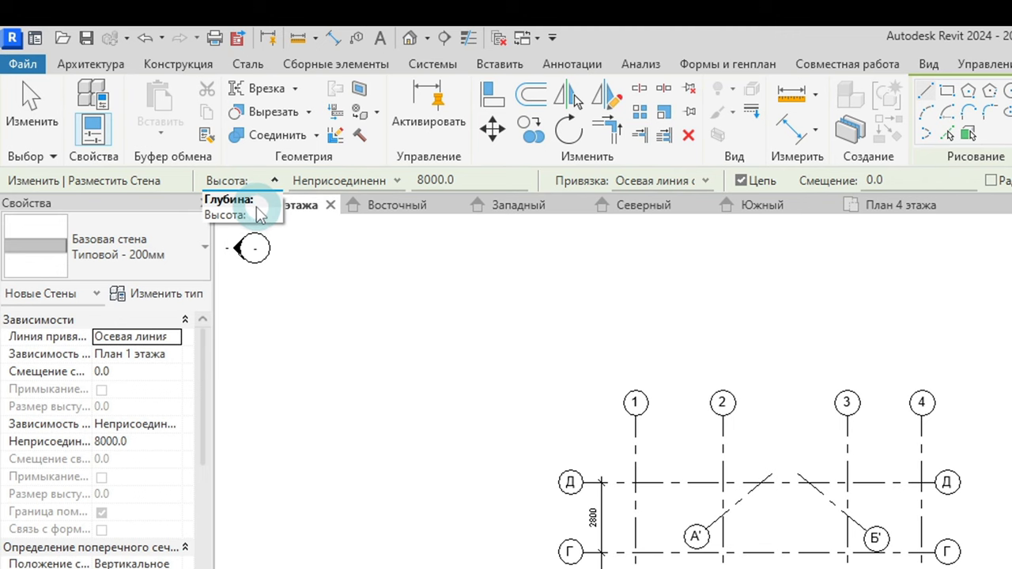
{"action": "left_click", "coordinate": [259, 215]}
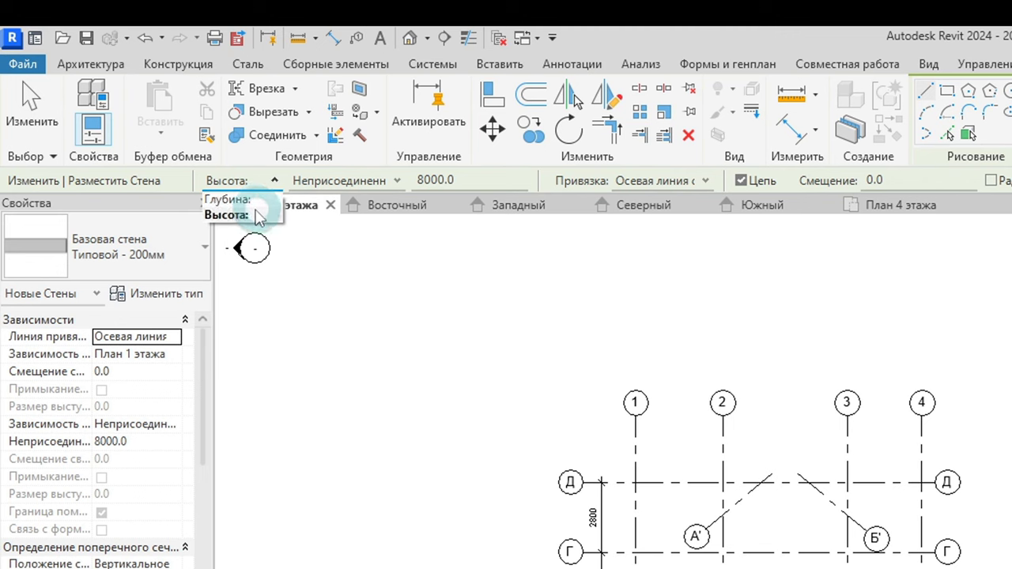
{"action": "left_click", "coordinate": [258, 216]}
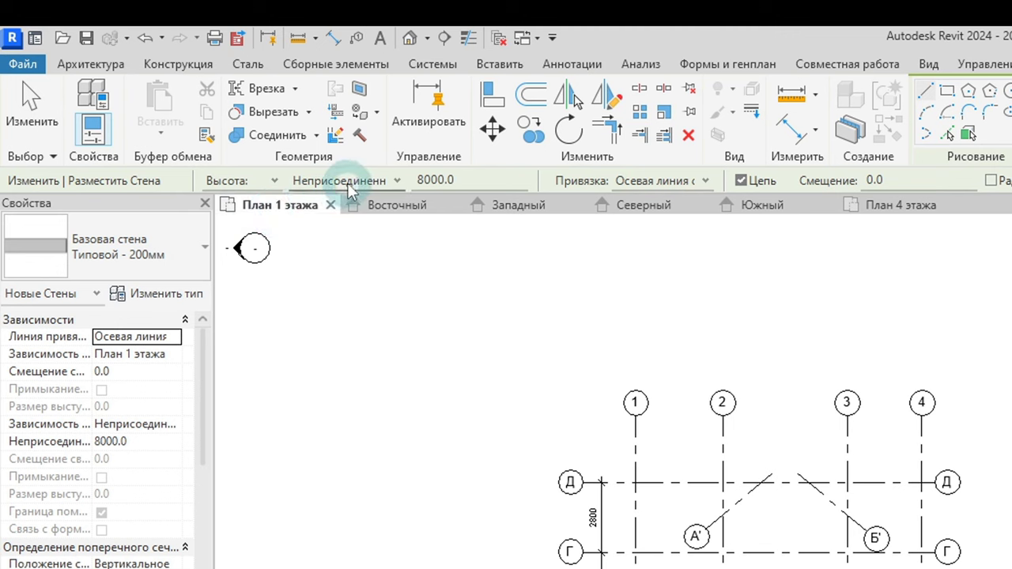
{"action": "left_click", "coordinate": [378, 181]}
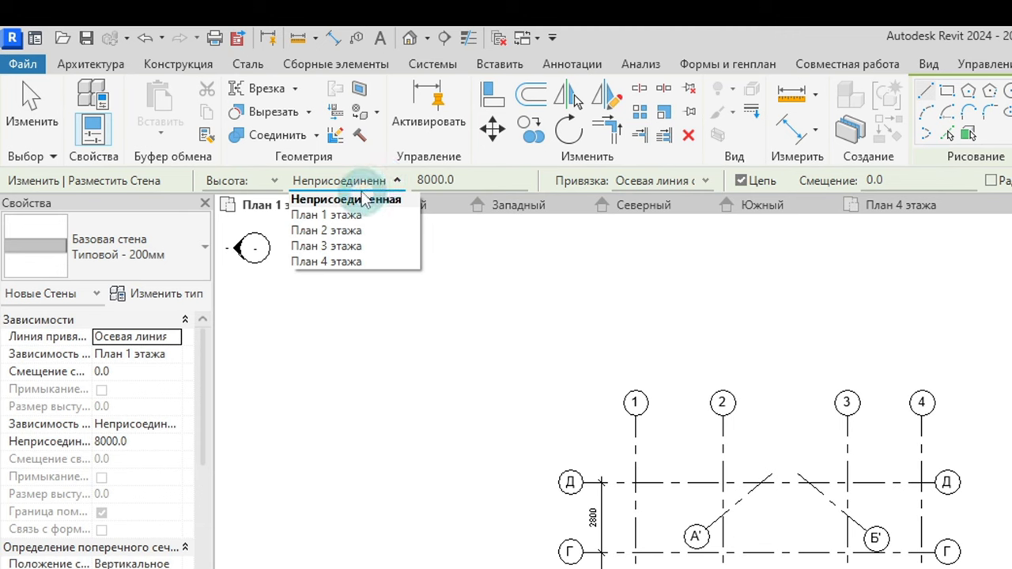
Step: Set the wall's top constraint to План 2 этажа
{"action": "left_click", "coordinate": [330, 229]}
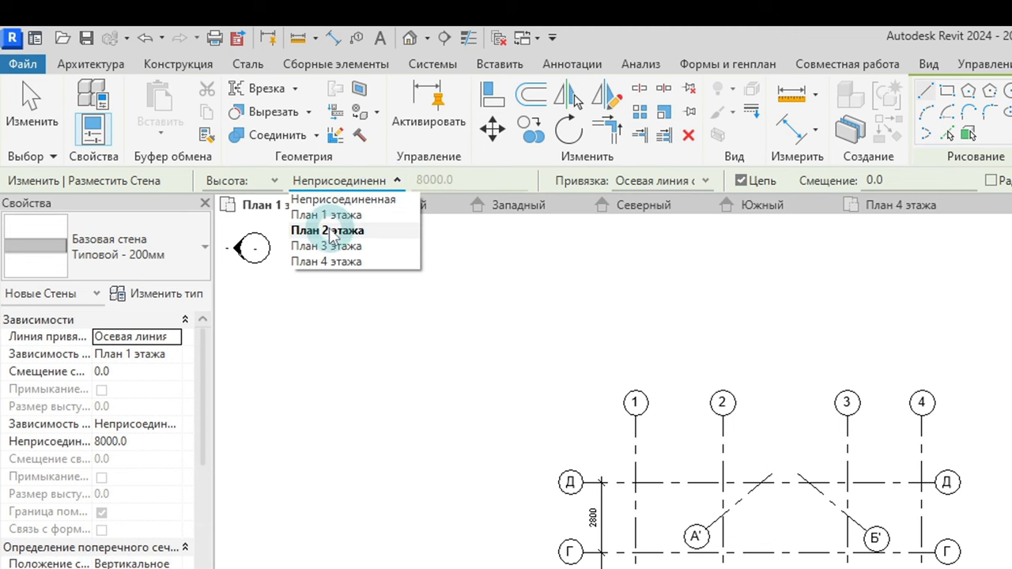
{"action": "left_click", "coordinate": [331, 229]}
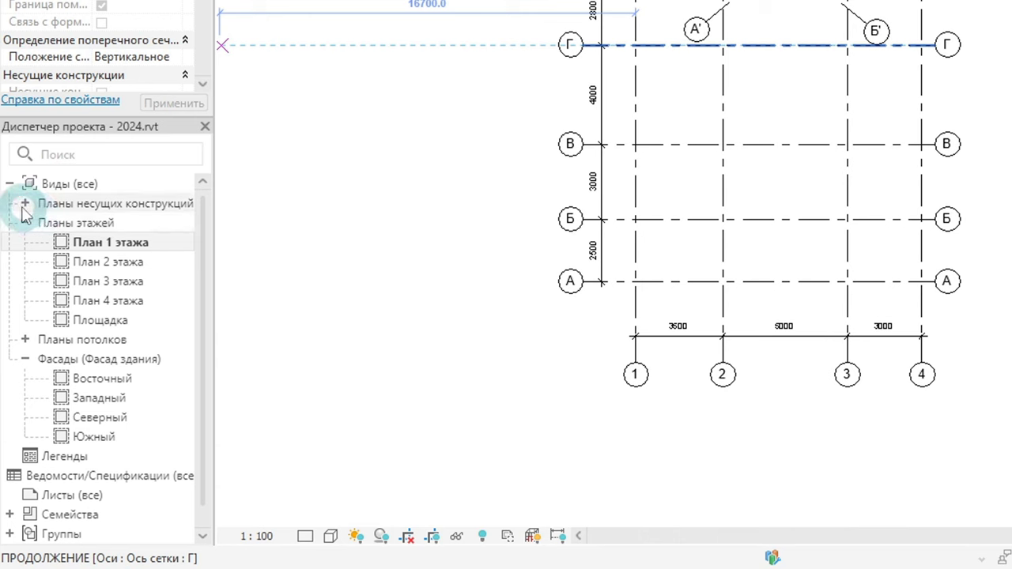
{"action": "left_click", "coordinate": [26, 204]}
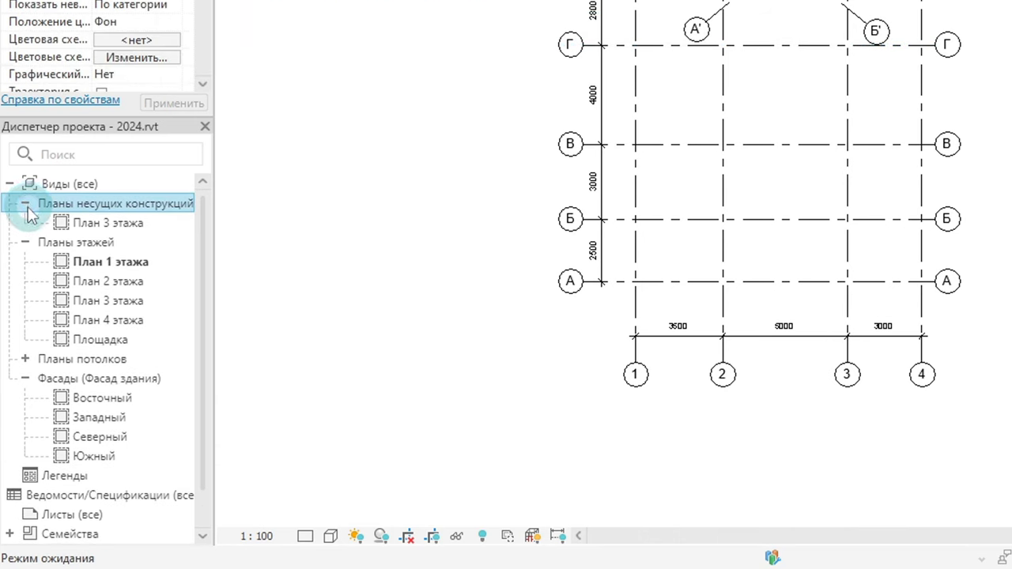
{"action": "left_click", "coordinate": [25, 203]}
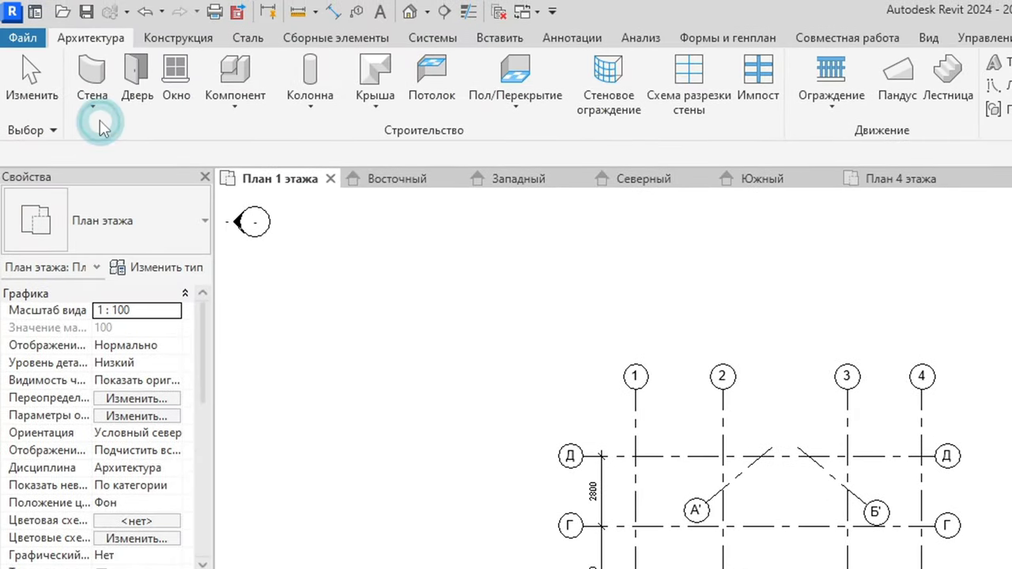
Step: Restart Architectural Wall placement and open the Привязка location line options
{"action": "left_click", "coordinate": [98, 118]}
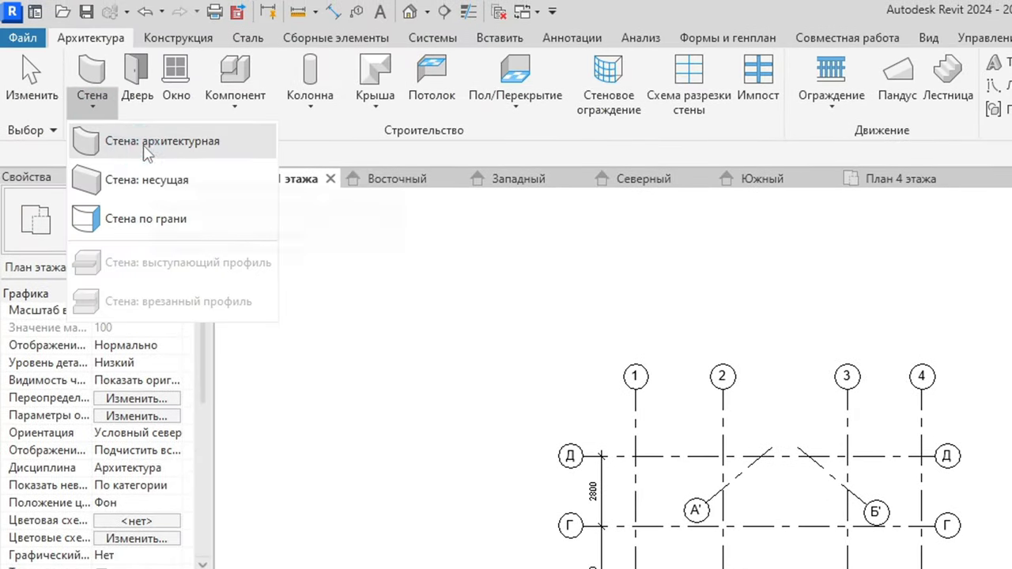
{"action": "left_click", "coordinate": [81, 144]}
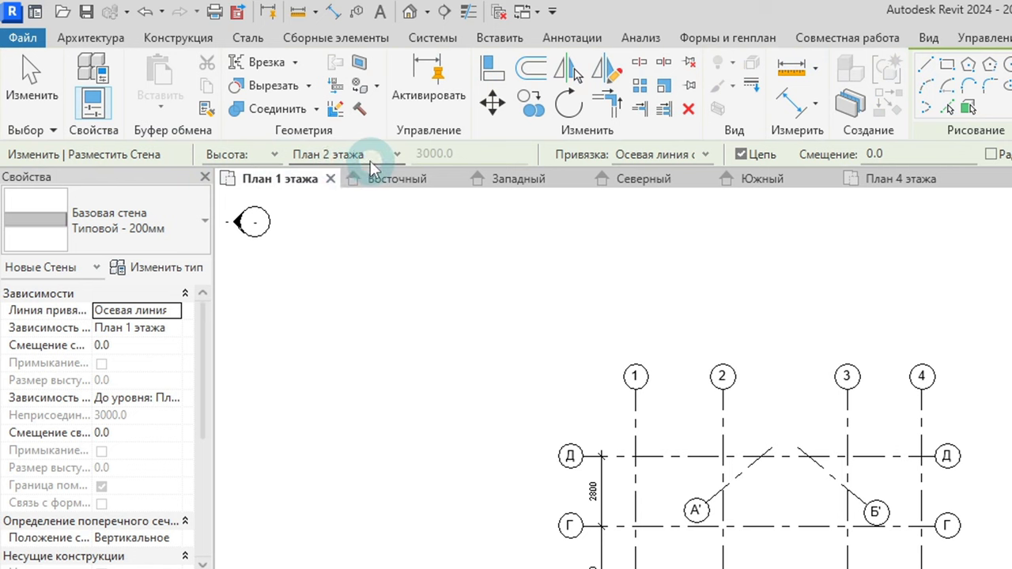
{"action": "left_click", "coordinate": [660, 158]}
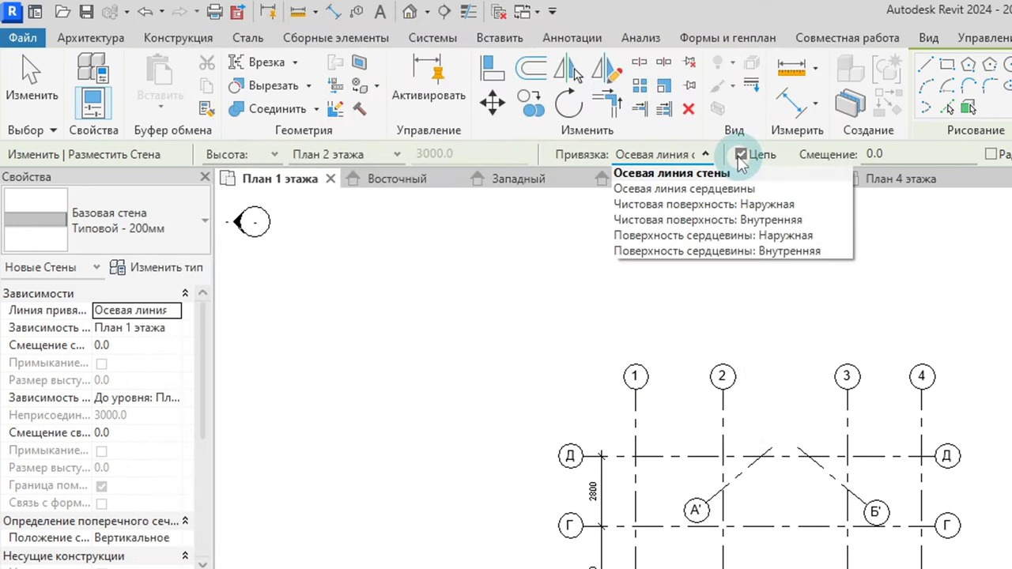
Step: With Осевая линия стены kept, draw a chained multi-segment 200mm wall run left of the grid
{"action": "left_click", "coordinate": [494, 372]}
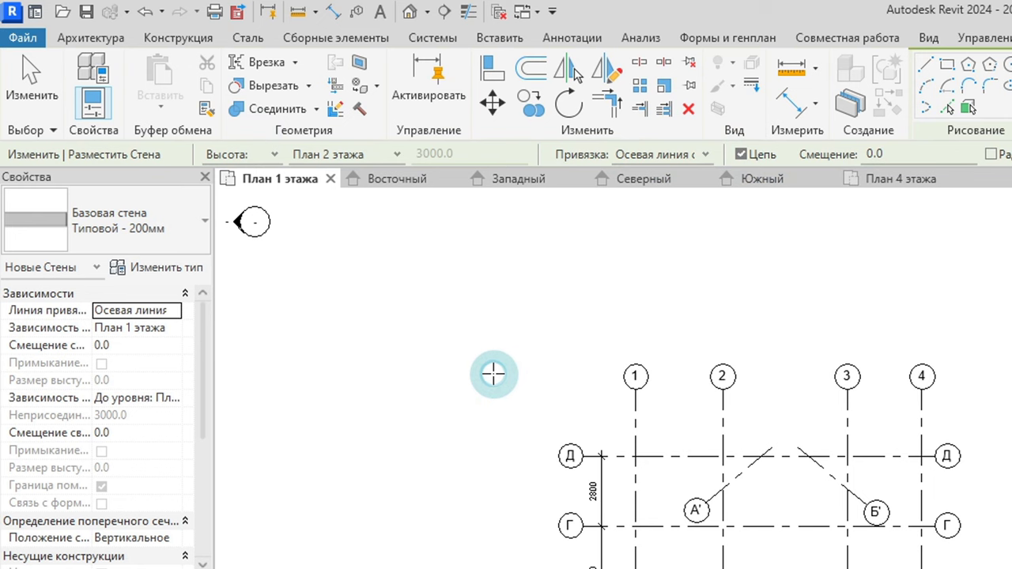
{"action": "left_click", "coordinate": [437, 459]}
{"action": "left_click", "coordinate": [463, 399]}
{"action": "scroll", "coordinate": [680, 249], "scroll_direction": "up", "scroll_amount": 1}
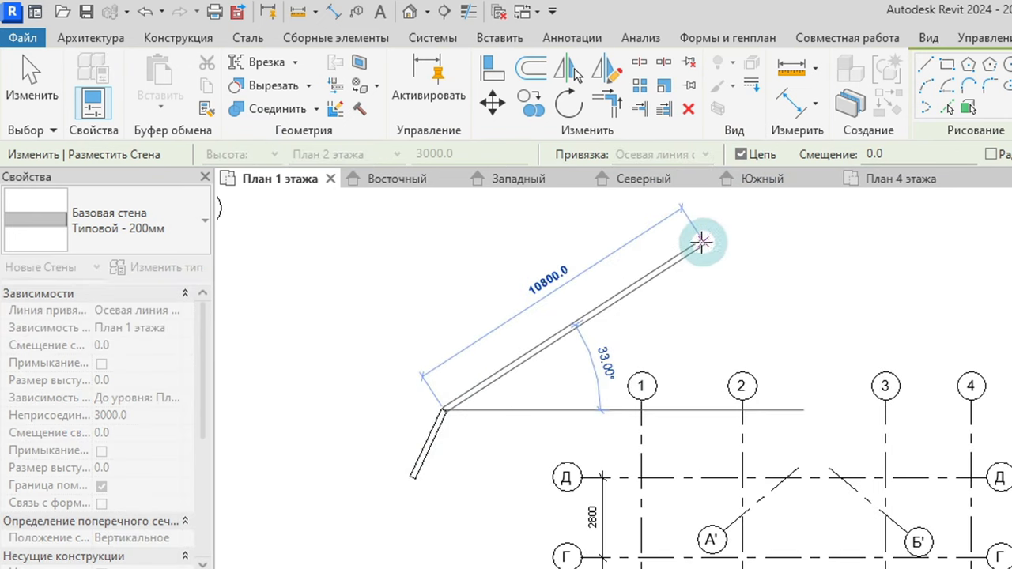
{"action": "scroll", "coordinate": [696, 246], "scroll_direction": "up", "scroll_amount": 1}
{"action": "left_click", "coordinate": [491, 338]}
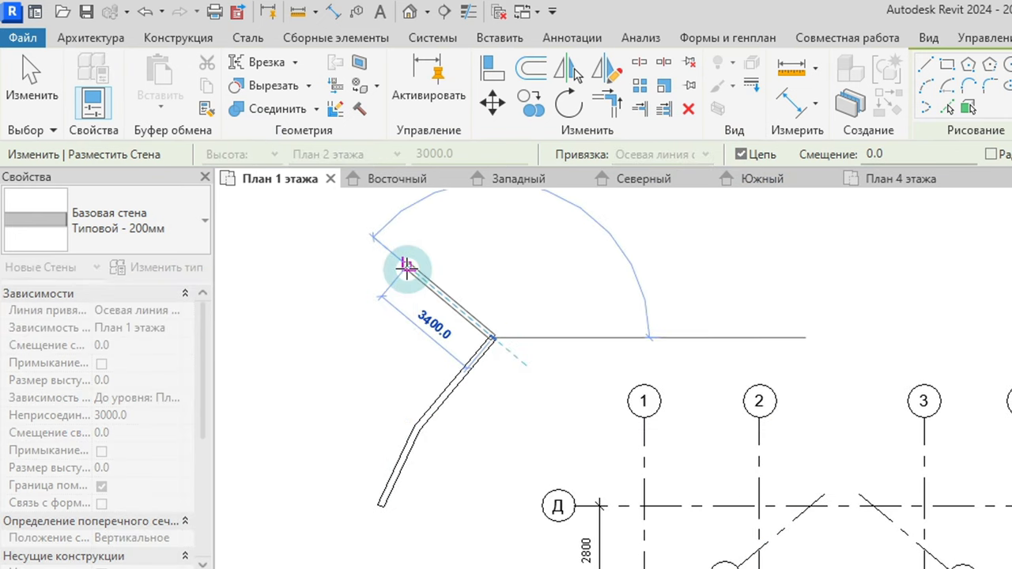
{"action": "left_click", "coordinate": [407, 269]}
{"action": "left_click", "coordinate": [304, 315]}
{"action": "left_click", "coordinate": [289, 435]}
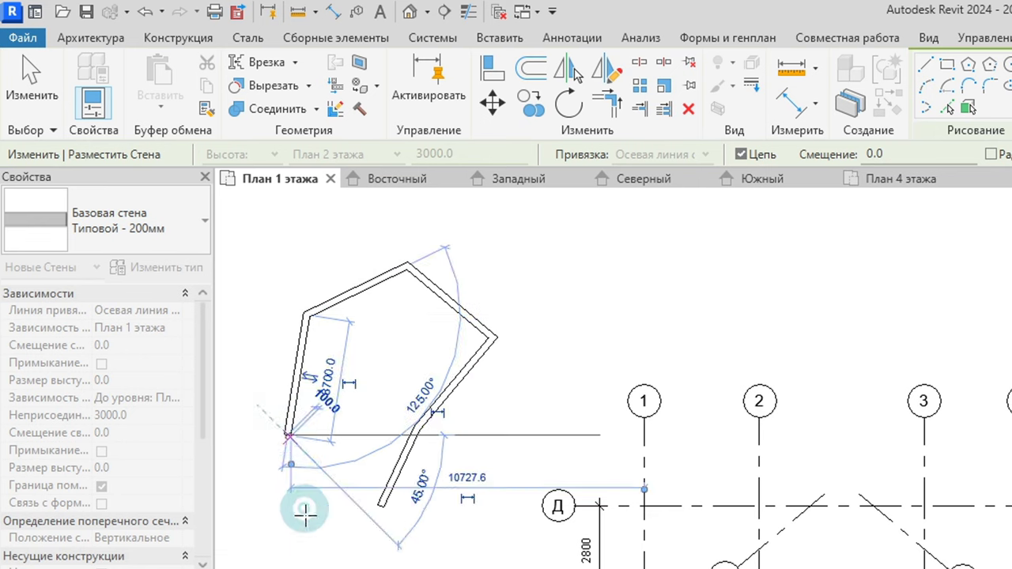
{"action": "left_click", "coordinate": [355, 562]}
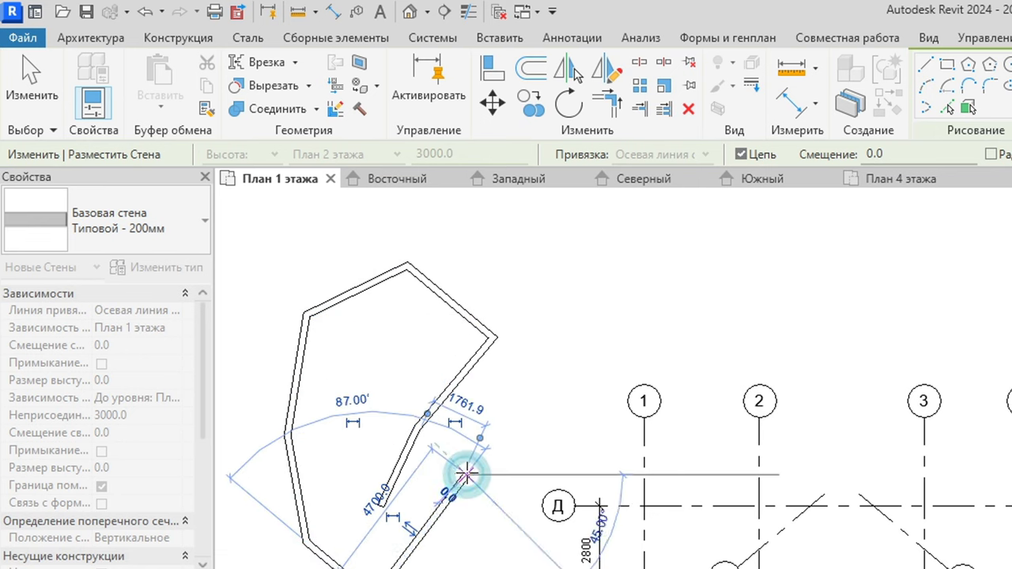
{"action": "left_click", "coordinate": [554, 369]}
Step: Turn off Цепь, draw three separate walls including a 15° one, then re-enable Цепь
{"action": "left_click", "coordinate": [740, 154]}
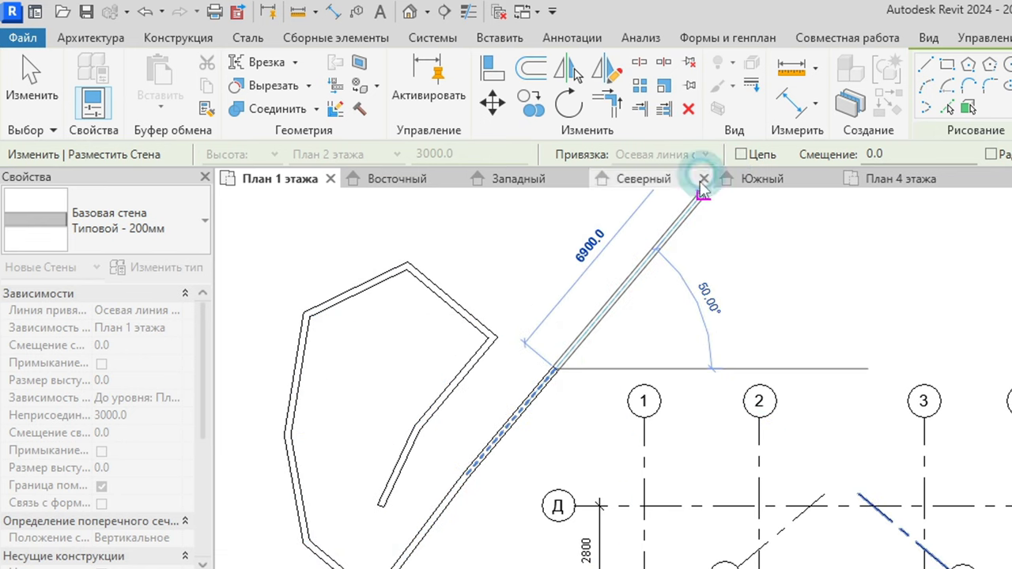
{"action": "left_click", "coordinate": [554, 246]}
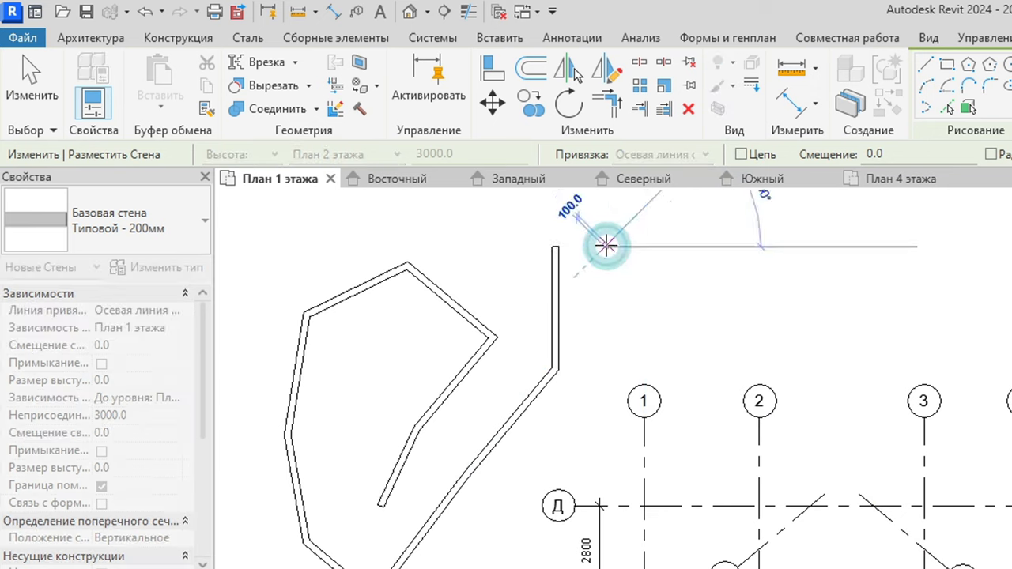
{"action": "left_click", "coordinate": [605, 246]}
{"action": "left_click", "coordinate": [732, 278]}
{"action": "left_click", "coordinate": [781, 246]}
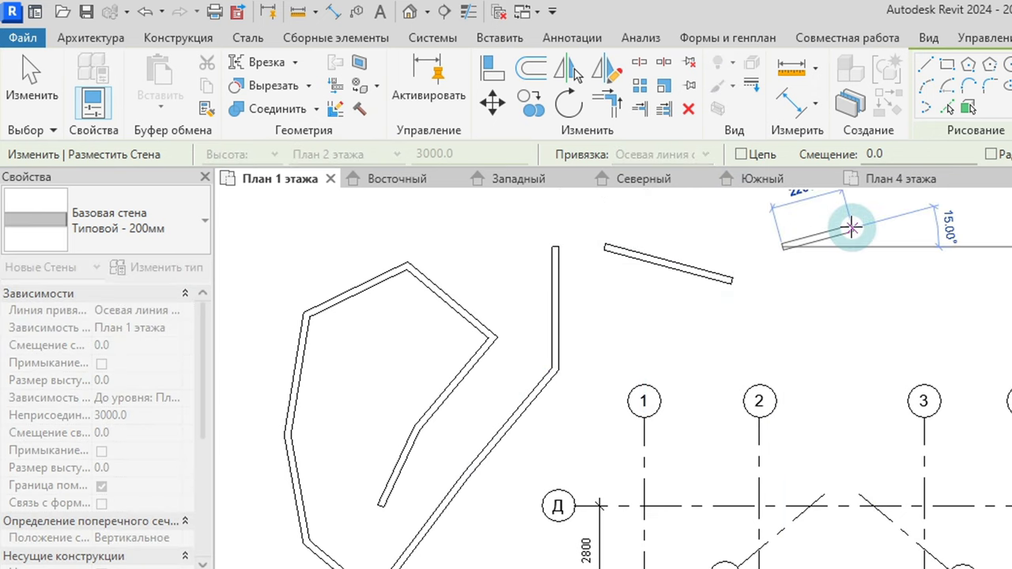
{"action": "left_click", "coordinate": [870, 229]}
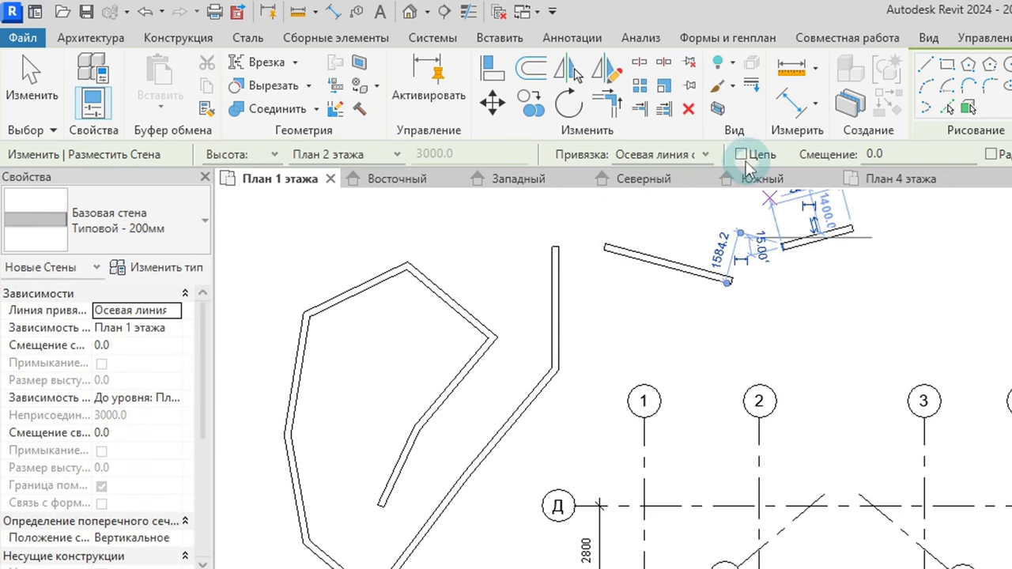
{"action": "left_click", "coordinate": [741, 155]}
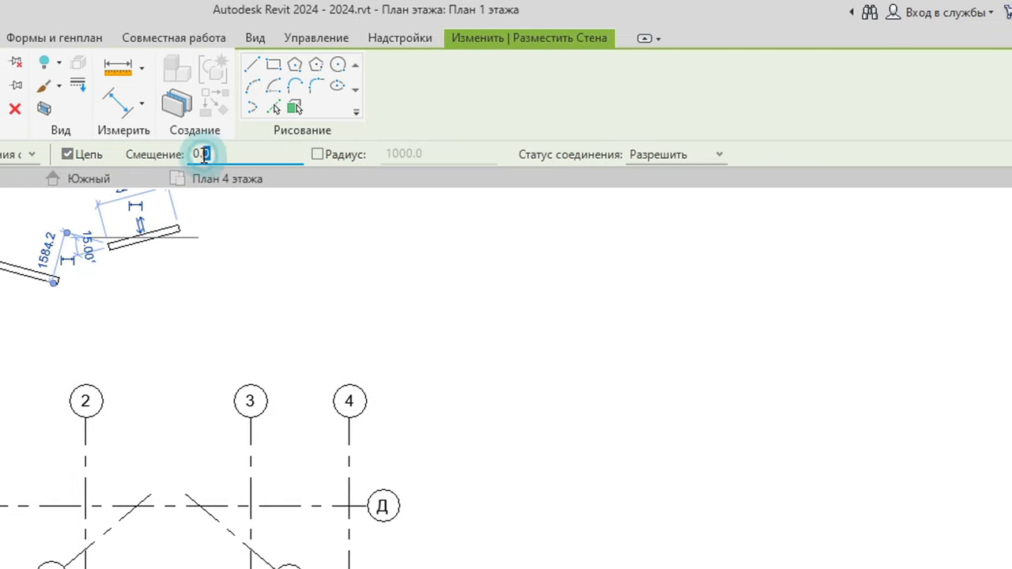
Step: Select the Смещение field and set Статус соединения to Запретить
{"action": "left_click", "coordinate": [193, 154]}
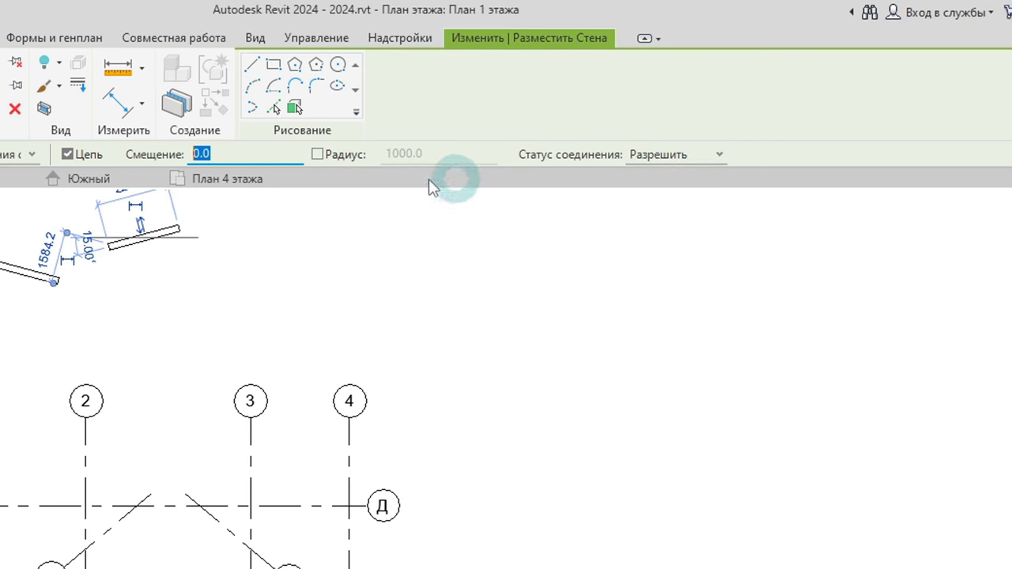
{"action": "left_click", "coordinate": [655, 171]}
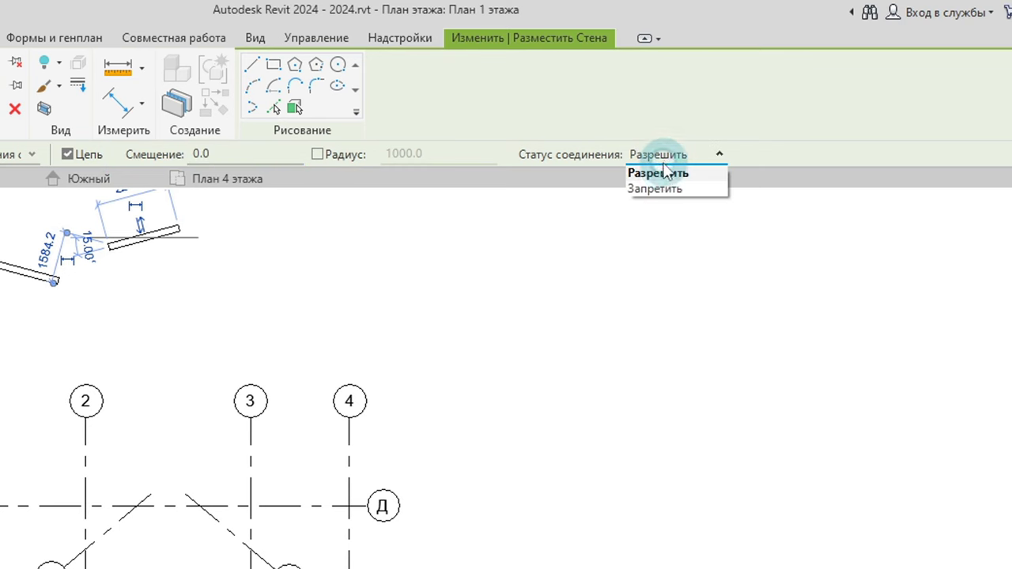
{"action": "left_click", "coordinate": [659, 187]}
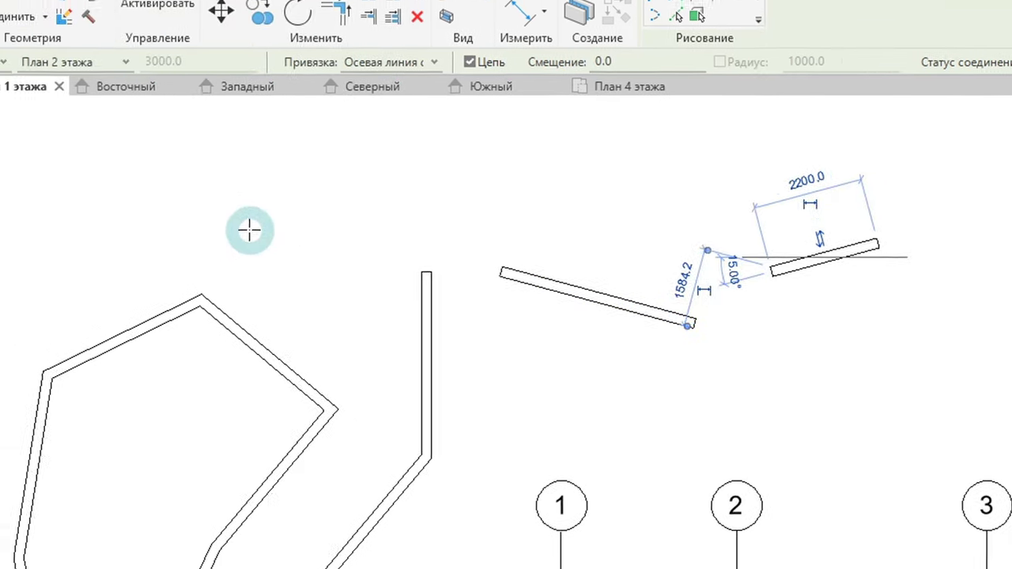
Step: Draw a chained zigzag of unjoined, overlapping walls and end the chain
{"action": "left_click", "coordinate": [300, 213]}
{"action": "left_click", "coordinate": [361, 204]}
{"action": "scroll", "coordinate": [362, 190], "scroll_direction": "up", "scroll_amount": 3}
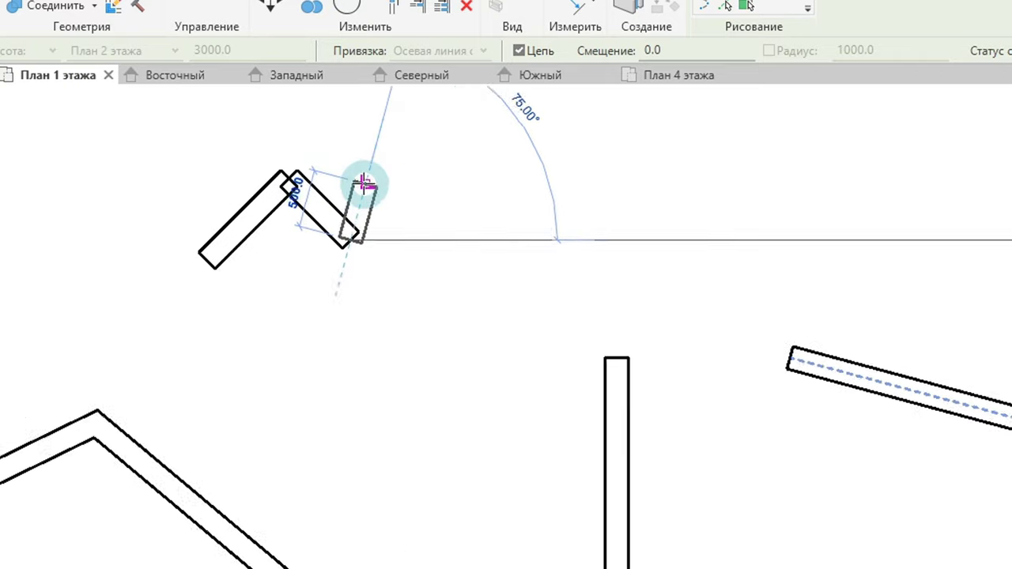
{"action": "scroll", "coordinate": [395, 206], "scroll_direction": "up", "scroll_amount": 2}
{"action": "left_click", "coordinate": [380, 293]}
{"action": "middle_click_drag", "start_coordinate": [458, 226], "coordinate": [585, 272]}
{"action": "left_click", "coordinate": [633, 281]}
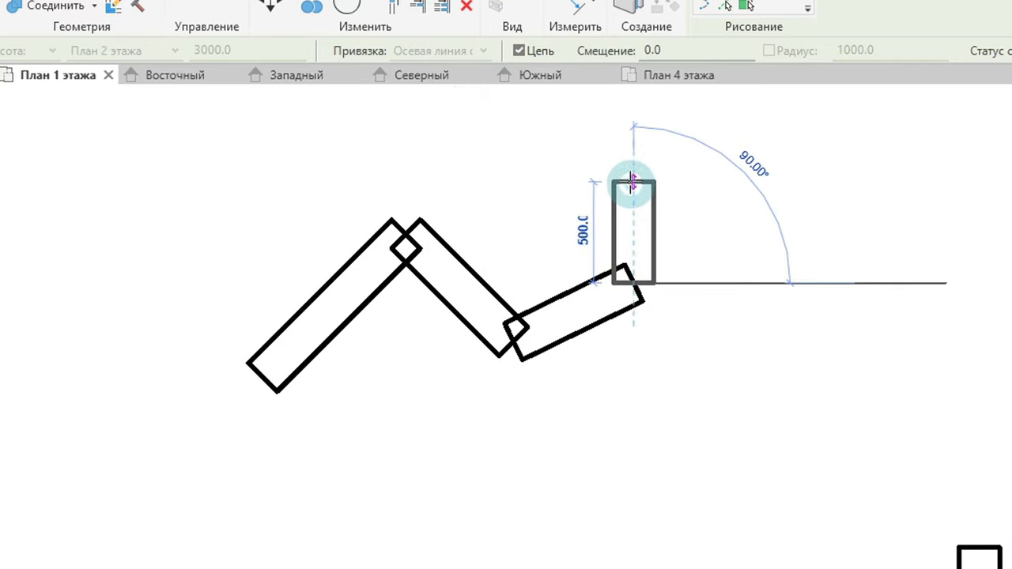
{"action": "left_click", "coordinate": [633, 181]}
{"action": "left_click", "coordinate": [758, 191]}
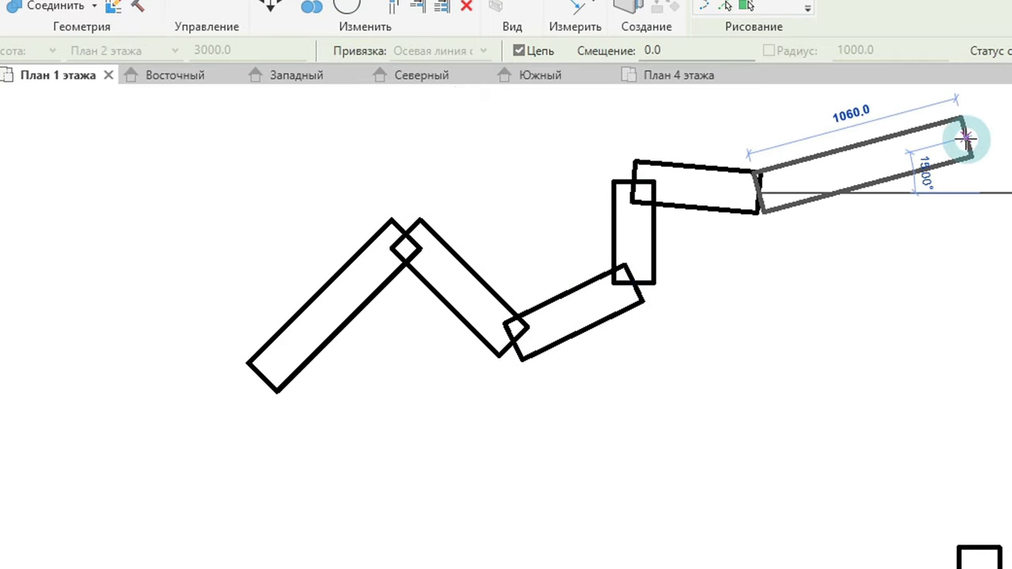
{"action": "key", "text": "Escape"}
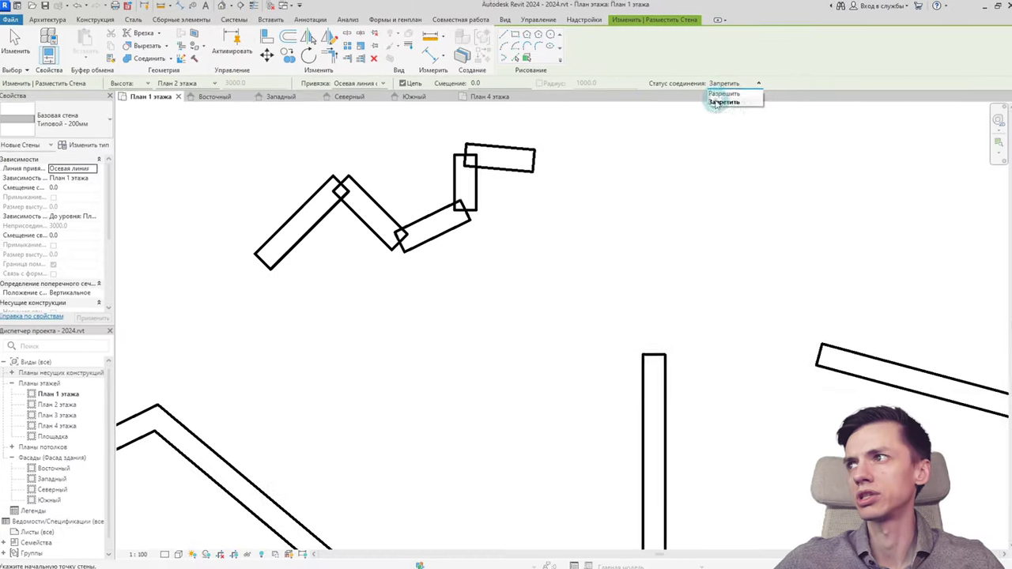
Step: Set join status to Разрешить and draw a joined zigzag from the top wall's end
{"action": "left_click", "coordinate": [715, 93]}
{"action": "left_click", "coordinate": [531, 161]}
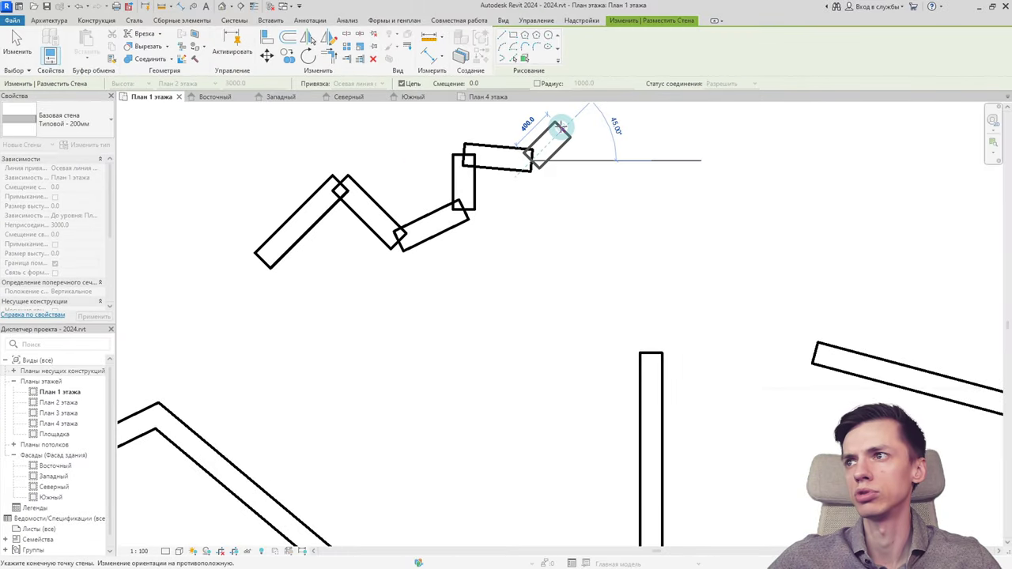
{"action": "left_click", "coordinate": [563, 115]}
{"action": "left_click", "coordinate": [594, 169]}
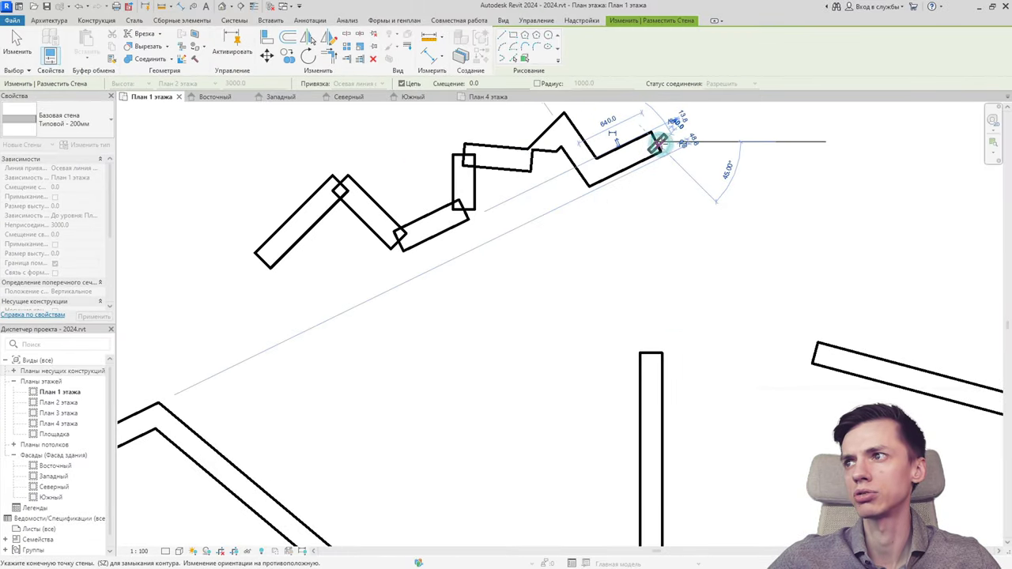
{"action": "left_click", "coordinate": [694, 105]}
{"action": "left_click", "coordinate": [712, 183]}
{"action": "scroll", "coordinate": [664, 182], "scroll_direction": "down", "scroll_amount": 2}
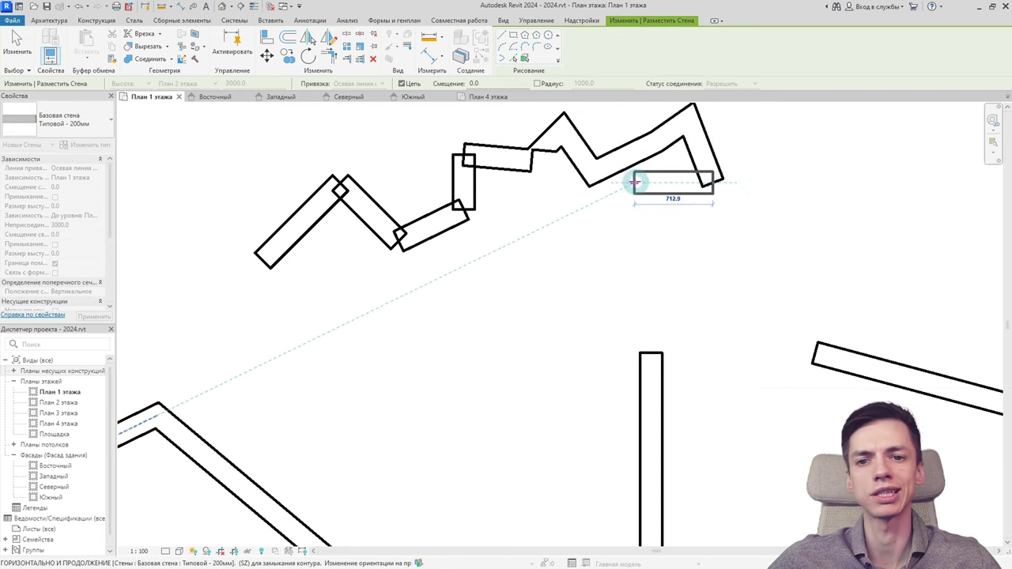
{"action": "scroll", "coordinate": [644, 183], "scroll_direction": "down", "scroll_amount": 1}
{"action": "scroll", "coordinate": [633, 183], "scroll_direction": "down", "scroll_amount": 2}
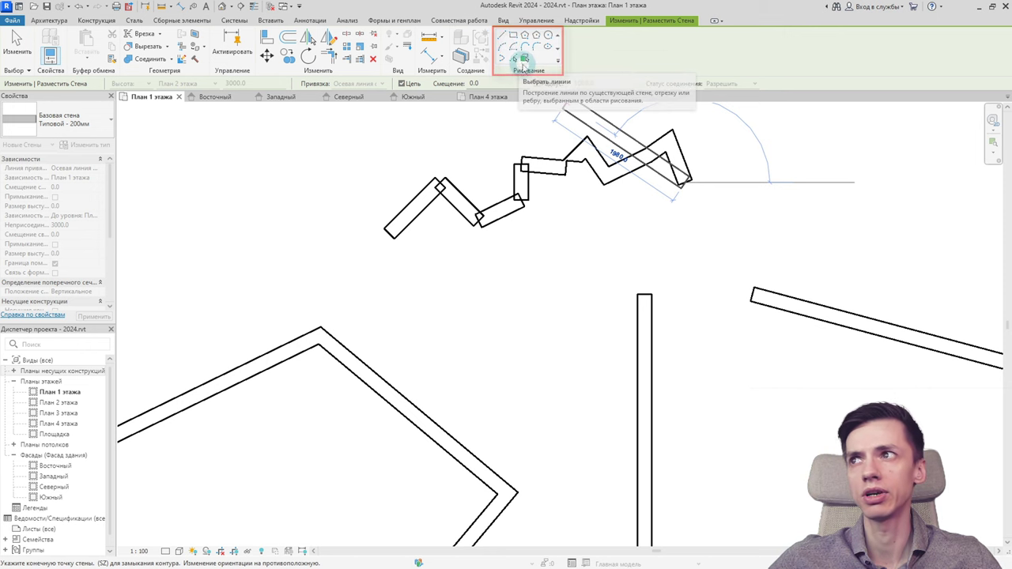
Step: Draw a wall along the diagonal Б' axis using pick lines
{"action": "left_click", "coordinate": [513, 59]}
{"action": "scroll", "coordinate": [560, 198], "scroll_direction": "down", "scroll_amount": 4}
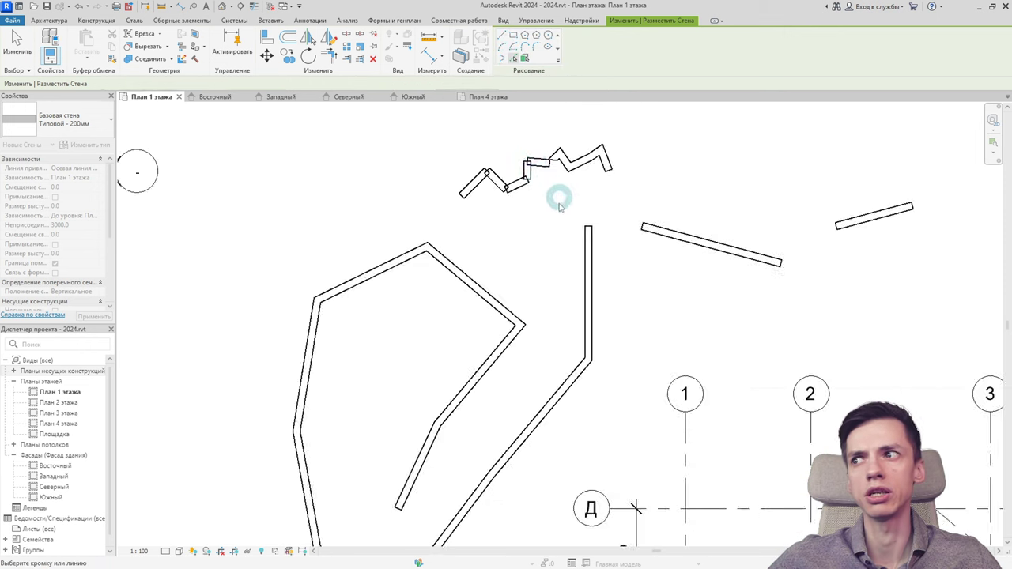
{"action": "scroll", "coordinate": [566, 286], "scroll_direction": "up", "scroll_amount": 1}
{"action": "scroll", "coordinate": [566, 286], "scroll_direction": "up", "scroll_amount": 2}
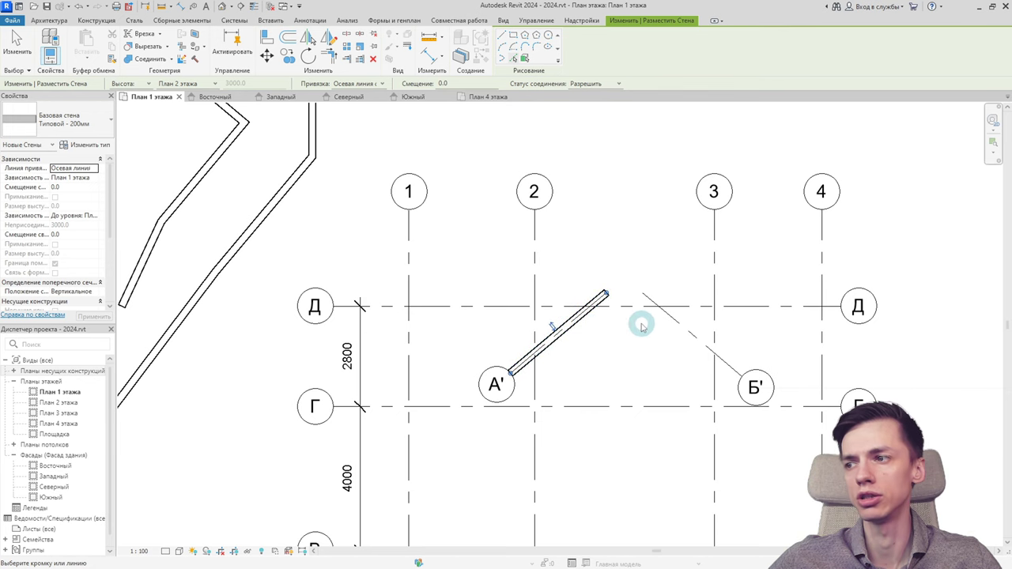
{"action": "left_click", "coordinate": [667, 320]}
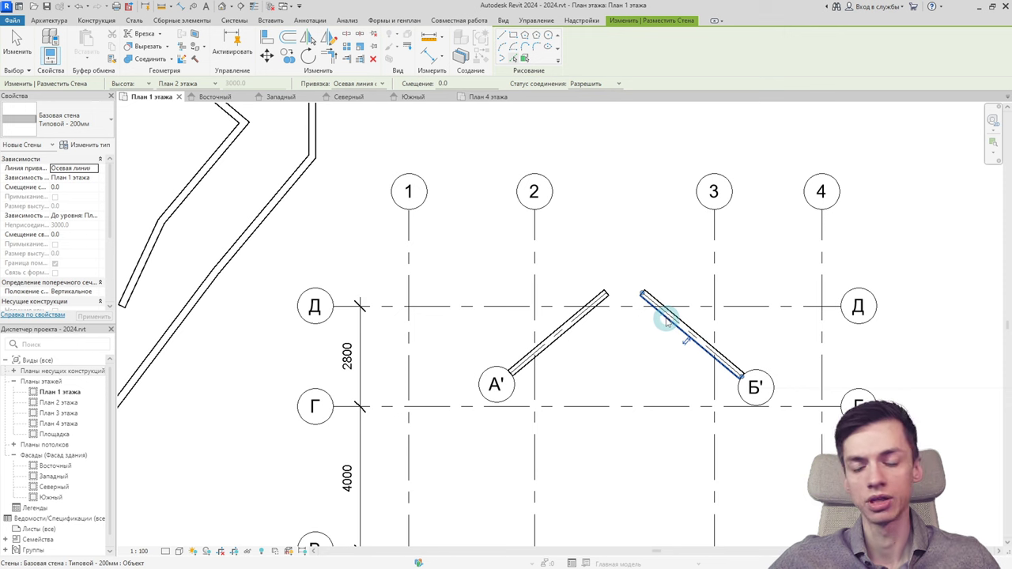
Step: Undo the two diagonal walls and start placing a grid line
{"action": "key", "text": "ctrl+z"}
{"action": "key", "text": "ctrl+z"}
{"action": "scroll", "coordinate": [543, 200], "scroll_direction": "down", "scroll_amount": 1}
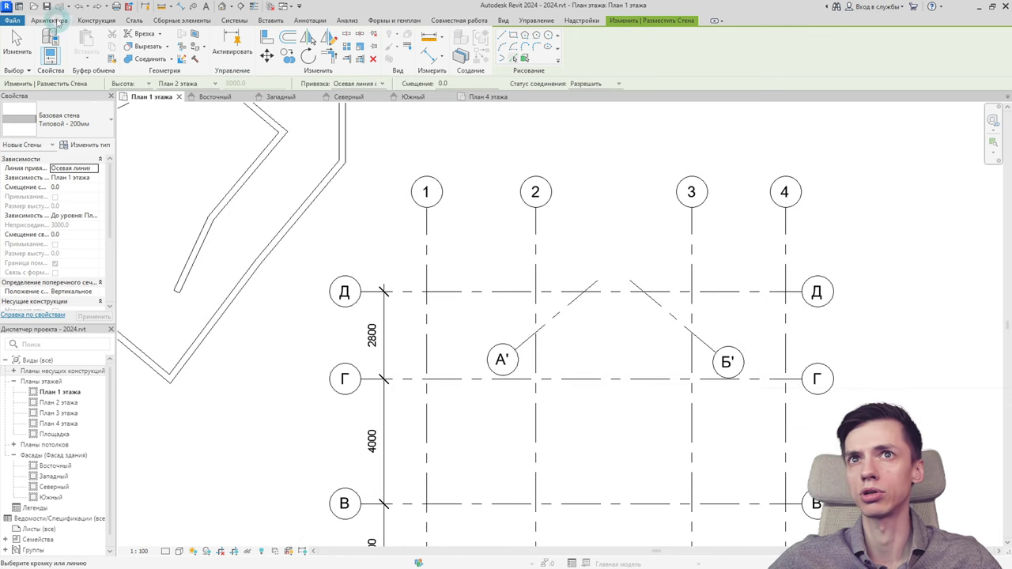
{"action": "left_click", "coordinate": [49, 20]}
{"action": "left_click", "coordinate": [871, 49]}
Step: Draw arc grid 8 above the plan with the Start-End-Radius Arc option
{"action": "left_click", "coordinate": [628, 62]}
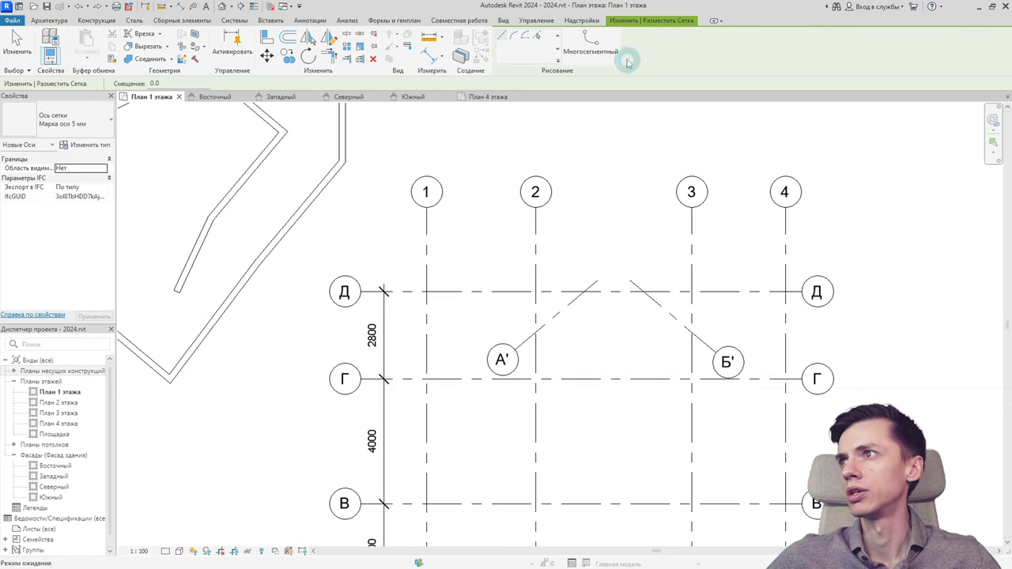
{"action": "left_click", "coordinate": [503, 36]}
{"action": "scroll", "coordinate": [443, 229], "scroll_direction": "down", "scroll_amount": 2}
{"action": "left_click", "coordinate": [440, 169]}
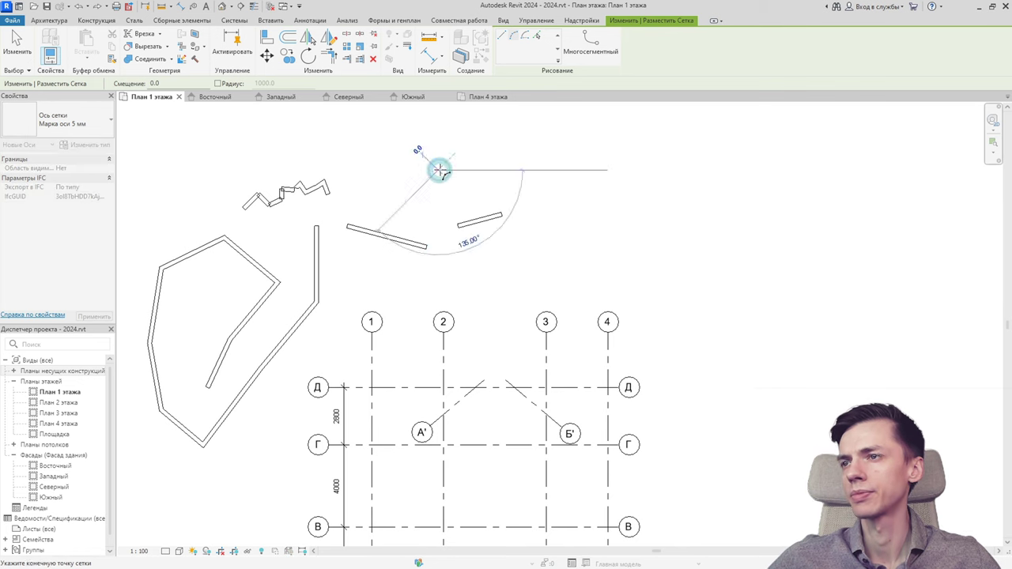
{"action": "left_click", "coordinate": [533, 168]}
{"action": "left_click", "coordinate": [515, 140]}
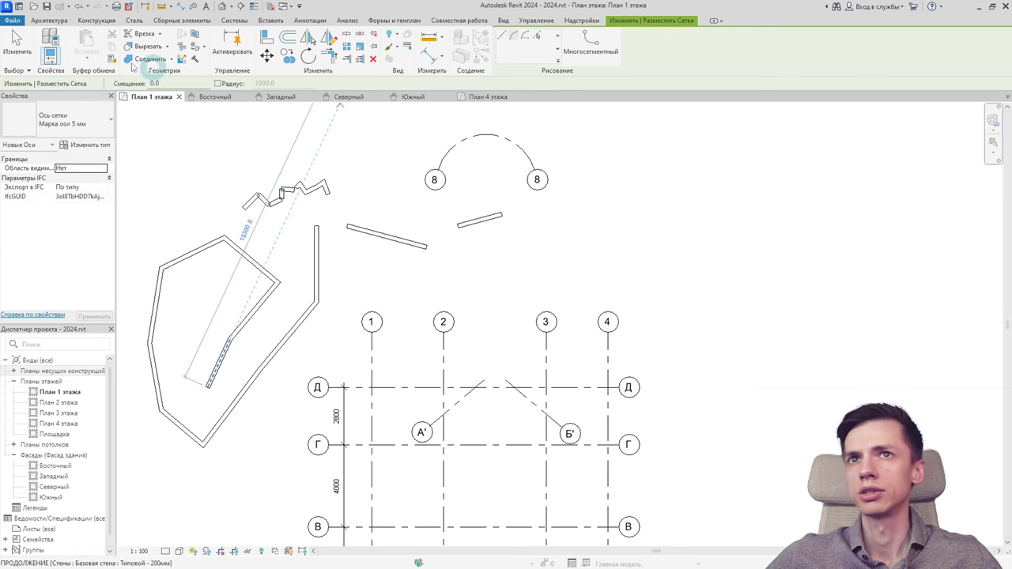
Step: Place a 200mm wall along arc grid 8 using Wall with Pick Lines
{"action": "left_click", "coordinate": [49, 20]}
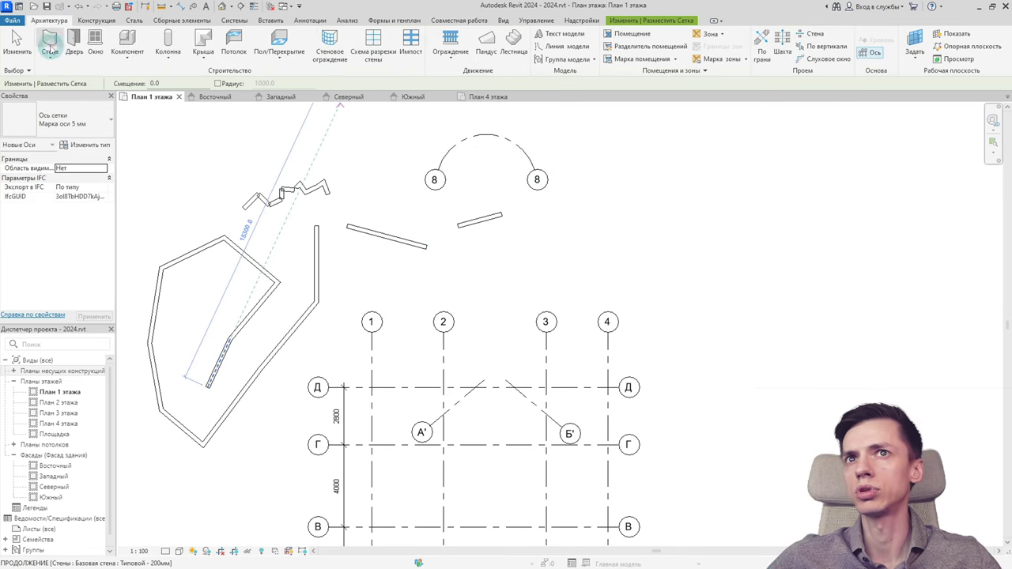
{"action": "left_click", "coordinate": [49, 43]}
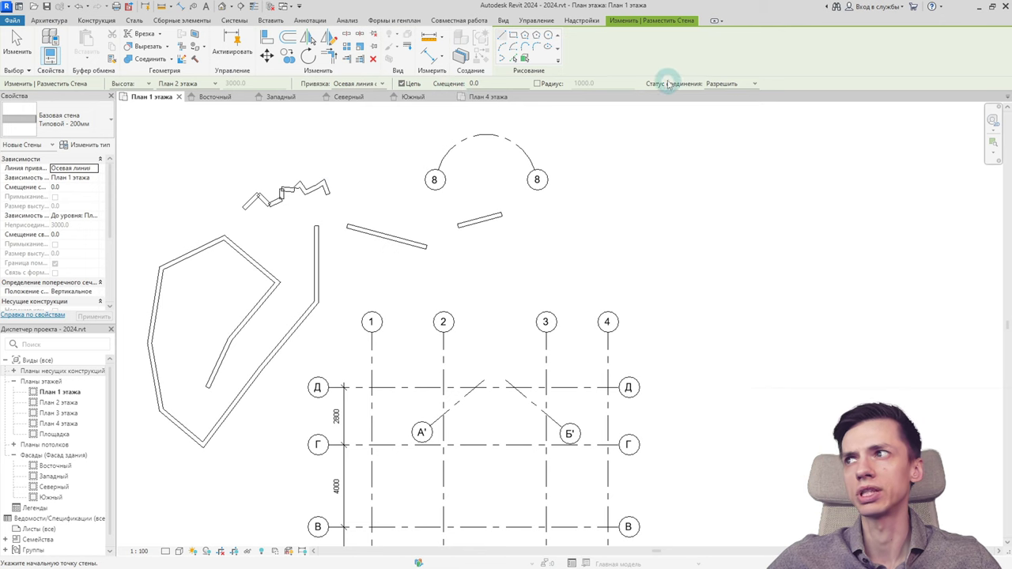
{"action": "left_click", "coordinate": [513, 61]}
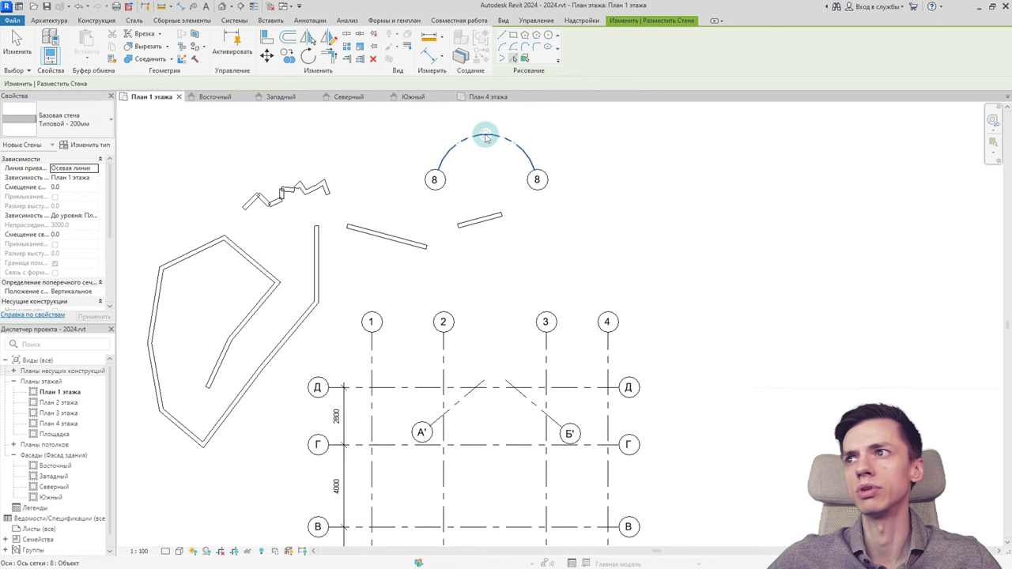
{"action": "scroll", "coordinate": [481, 136], "scroll_direction": "up", "scroll_amount": 3}
{"action": "scroll", "coordinate": [478, 146], "scroll_direction": "up", "scroll_amount": 3}
{"action": "left_click", "coordinate": [477, 146]}
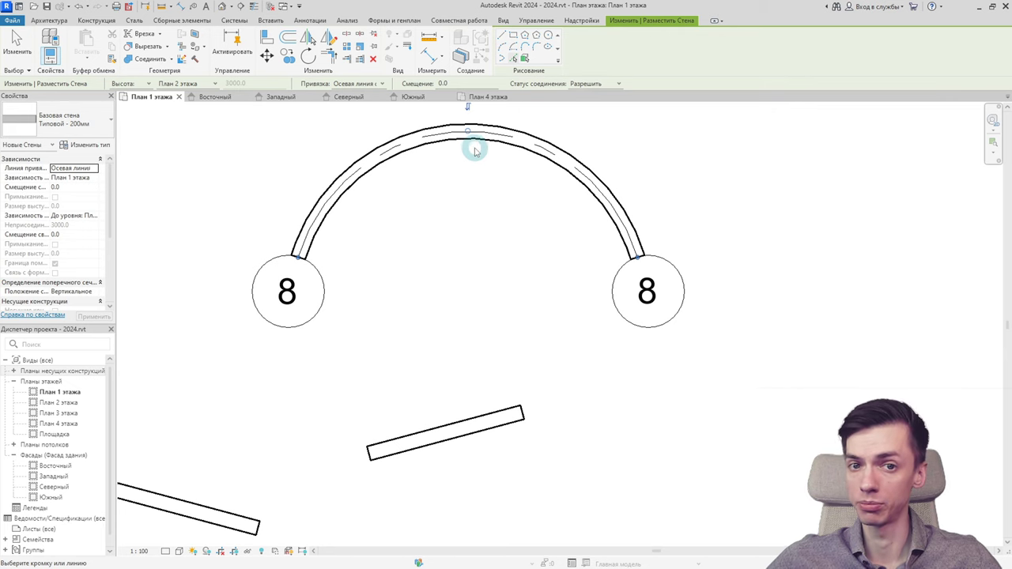
{"action": "scroll", "coordinate": [474, 152], "scroll_direction": "down", "scroll_amount": 2}
{"action": "scroll", "coordinate": [474, 161], "scroll_direction": "down", "scroll_amount": 5}
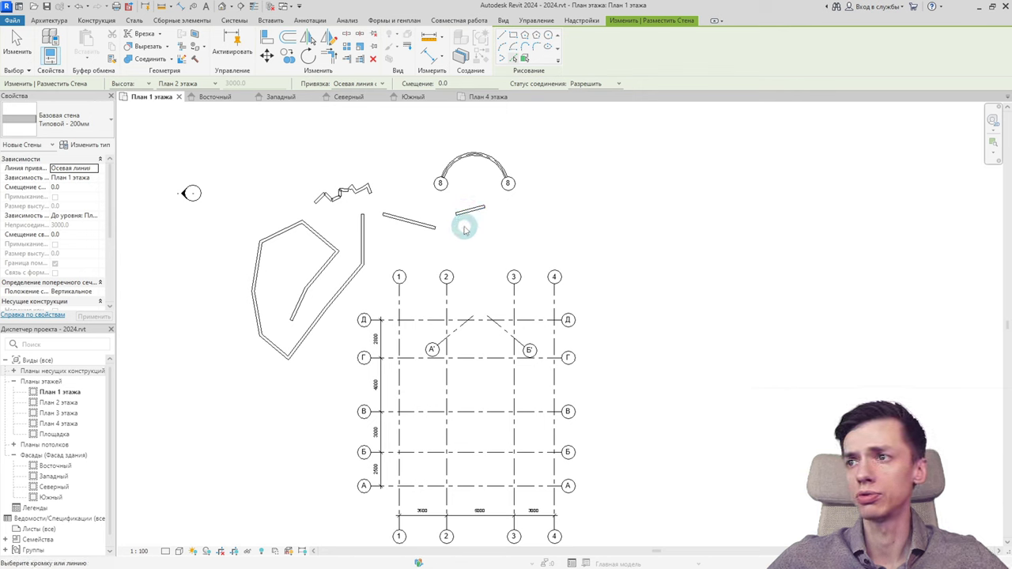
Step: Delete the arc wall, nearby test walls, and the upper and lower polygon walls
{"action": "key", "text": "Escape"}
{"action": "key", "text": "Escape"}
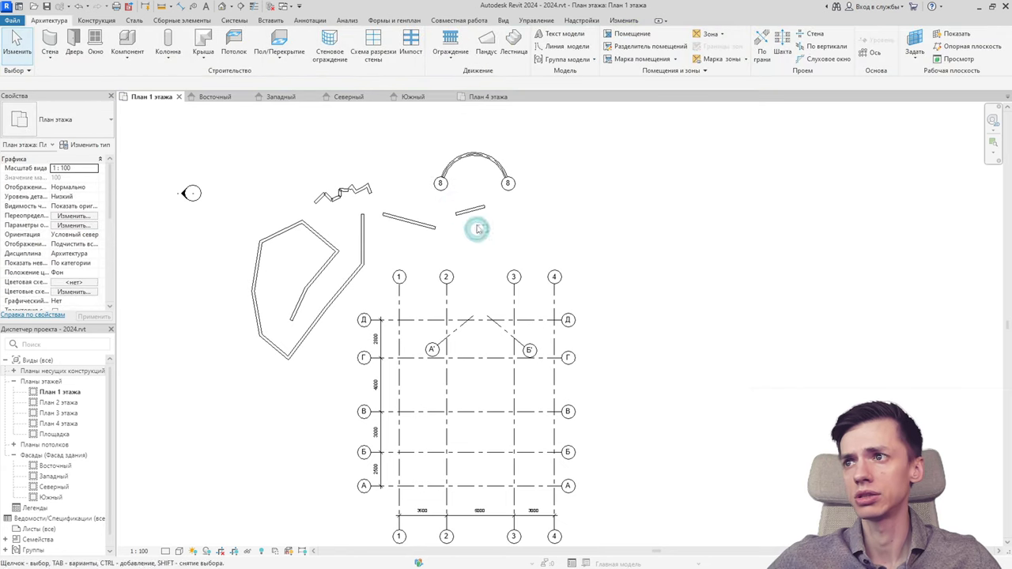
{"action": "left_click_drag", "start_coordinate": [484, 226], "coordinate": [355, 158]}
{"action": "key", "text": "Delete"}
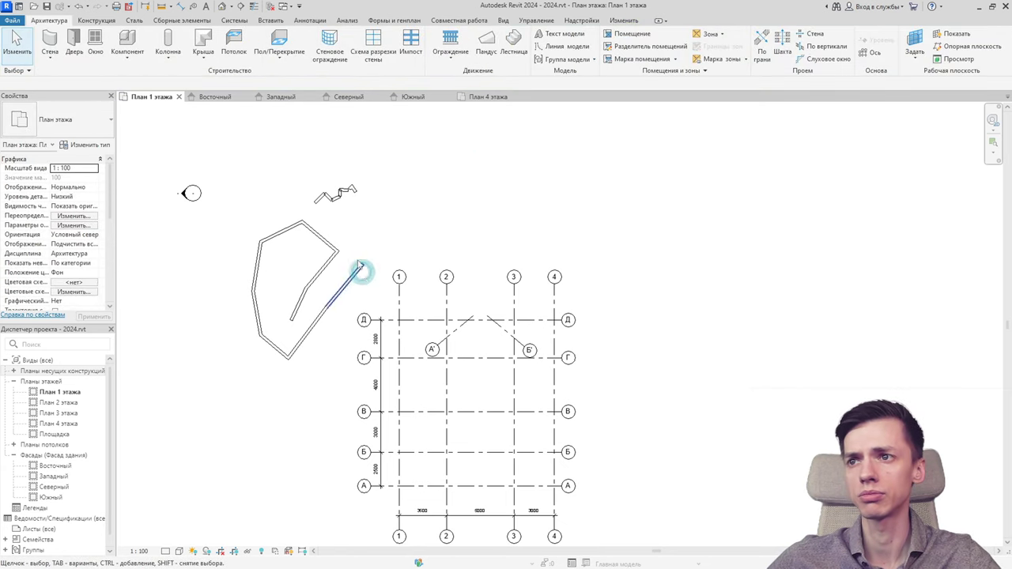
{"action": "left_click_drag", "start_coordinate": [367, 286], "coordinate": [271, 169]}
{"action": "key", "text": "Delete"}
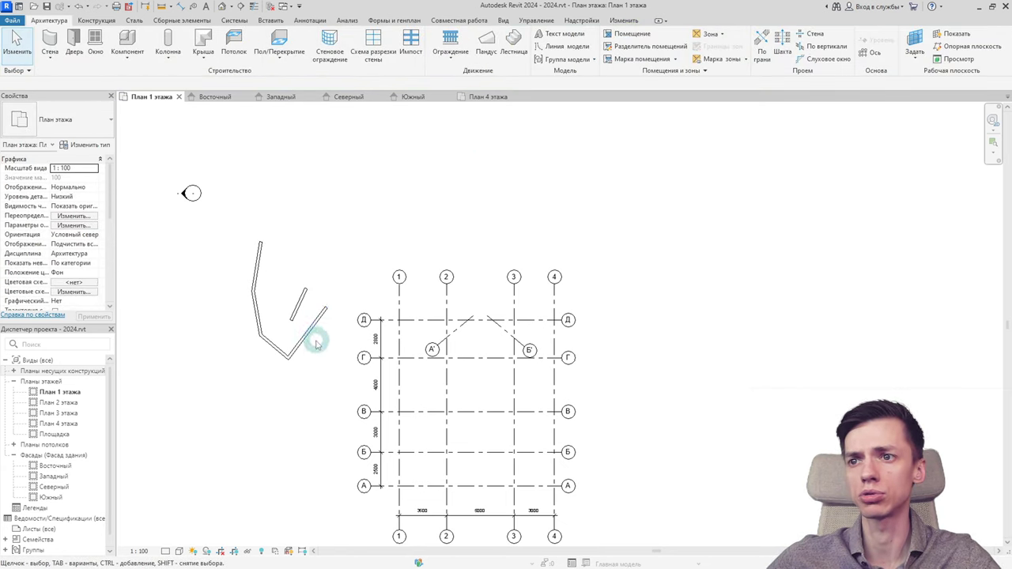
{"action": "left_click_drag", "start_coordinate": [316, 338], "coordinate": [226, 244]}
{"action": "key", "text": "Delete"}
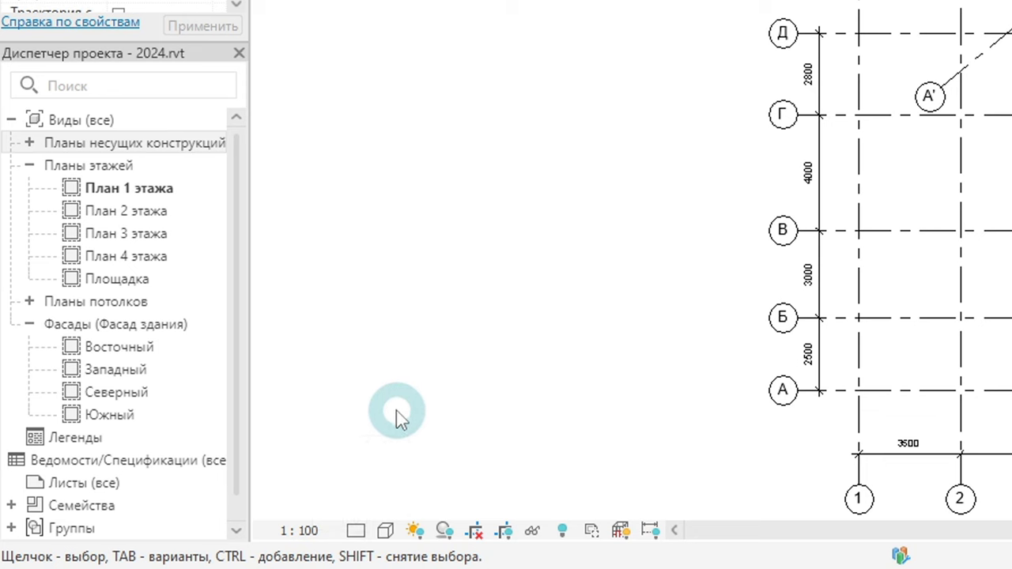
Step: Set Detail Level to Высокий and Visual Style to Скрытая линия, then centre the grid
{"action": "left_click", "coordinate": [359, 532]}
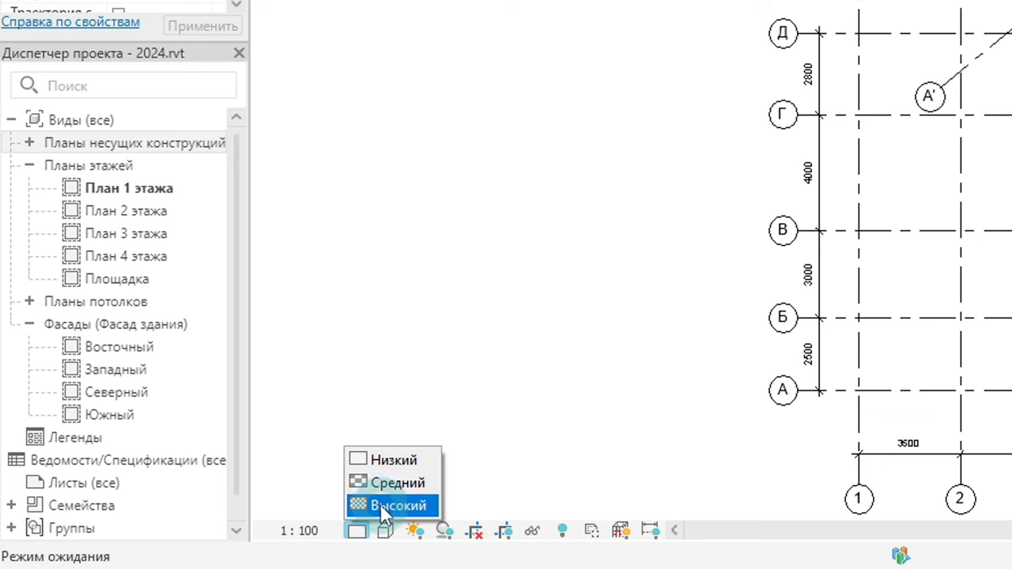
{"action": "left_click", "coordinate": [383, 503]}
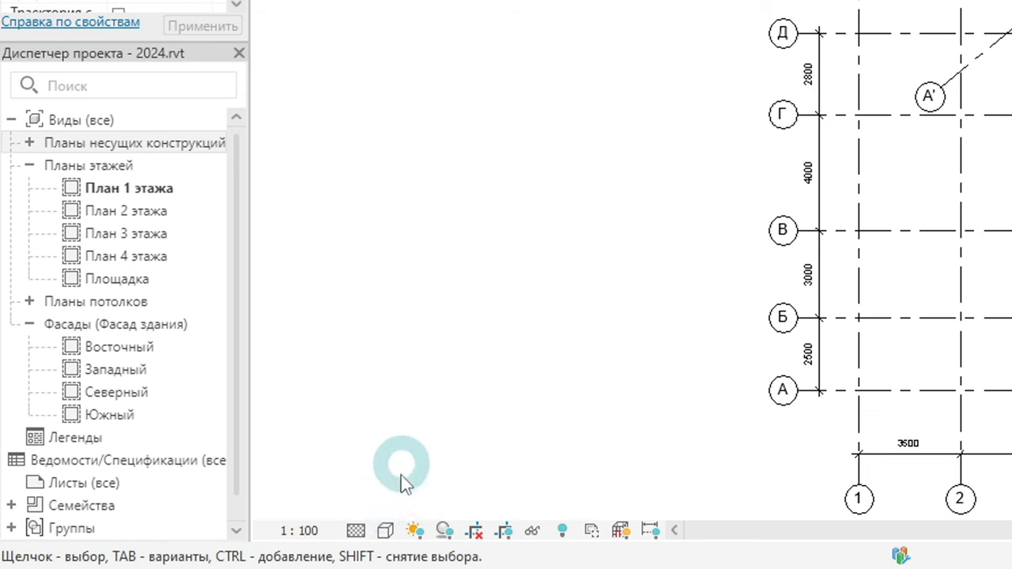
{"action": "left_click", "coordinate": [386, 531]}
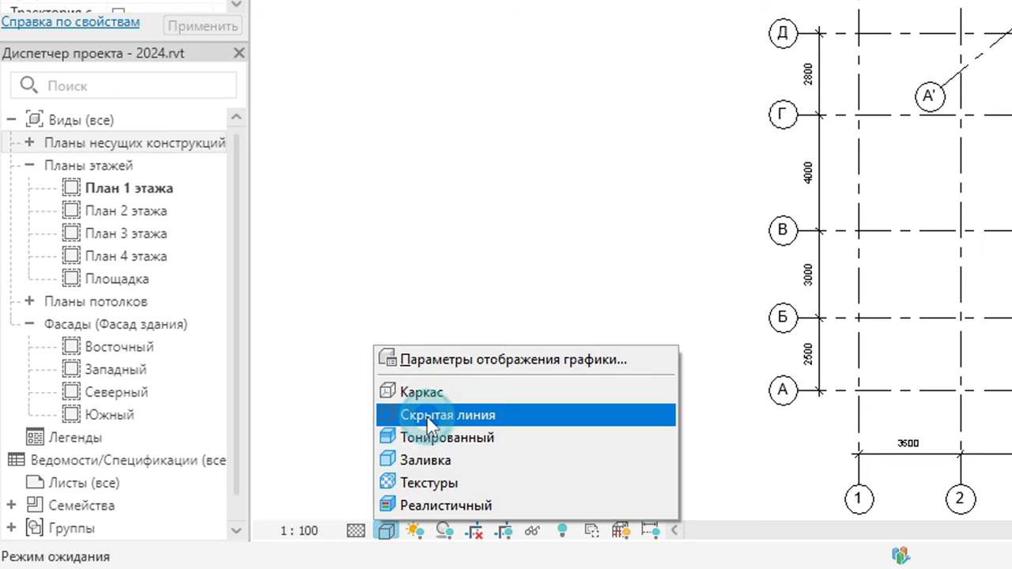
{"action": "left_click", "coordinate": [425, 415]}
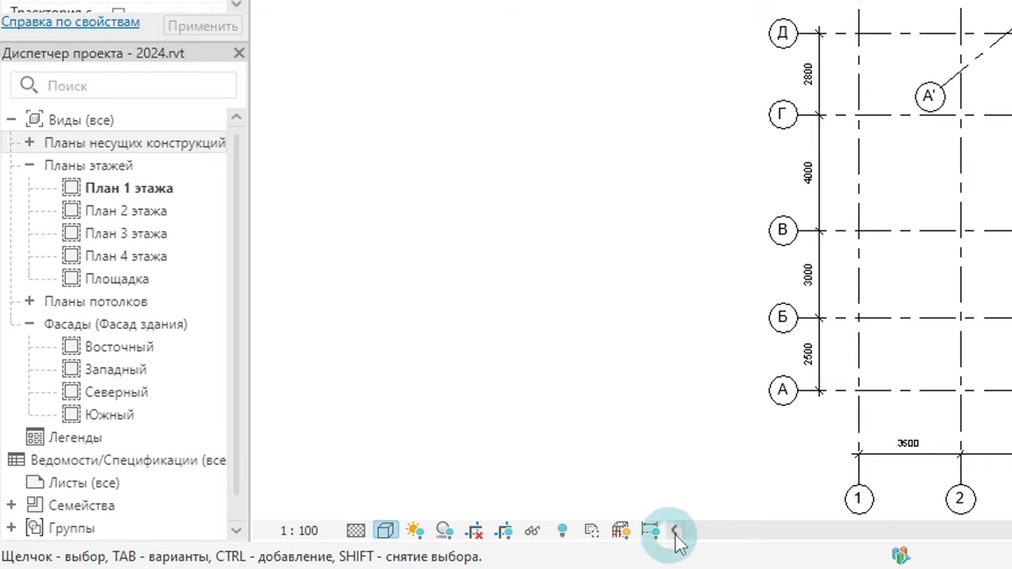
{"action": "left_click", "coordinate": [414, 530]}
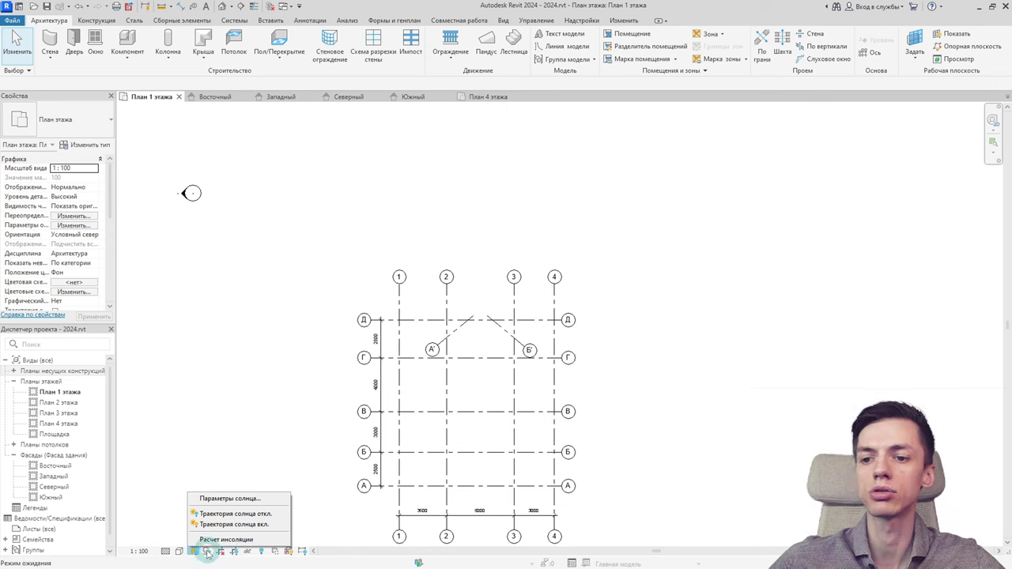
{"action": "left_click", "coordinate": [203, 550]}
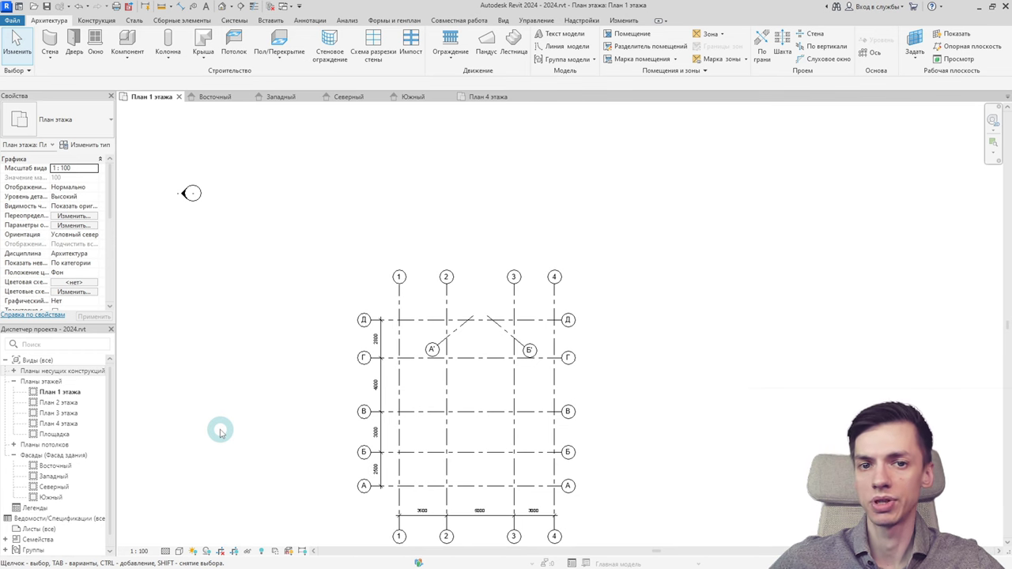
{"action": "scroll", "coordinate": [289, 355], "scroll_direction": "up", "scroll_amount": 2}
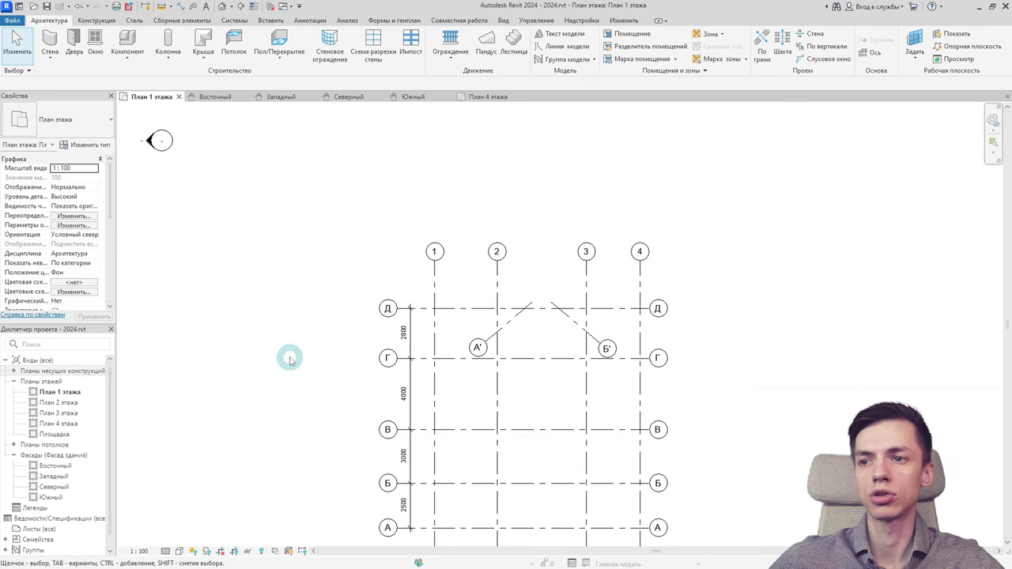
{"action": "middle_click_drag", "start_coordinate": [289, 355], "coordinate": [219, 298]}
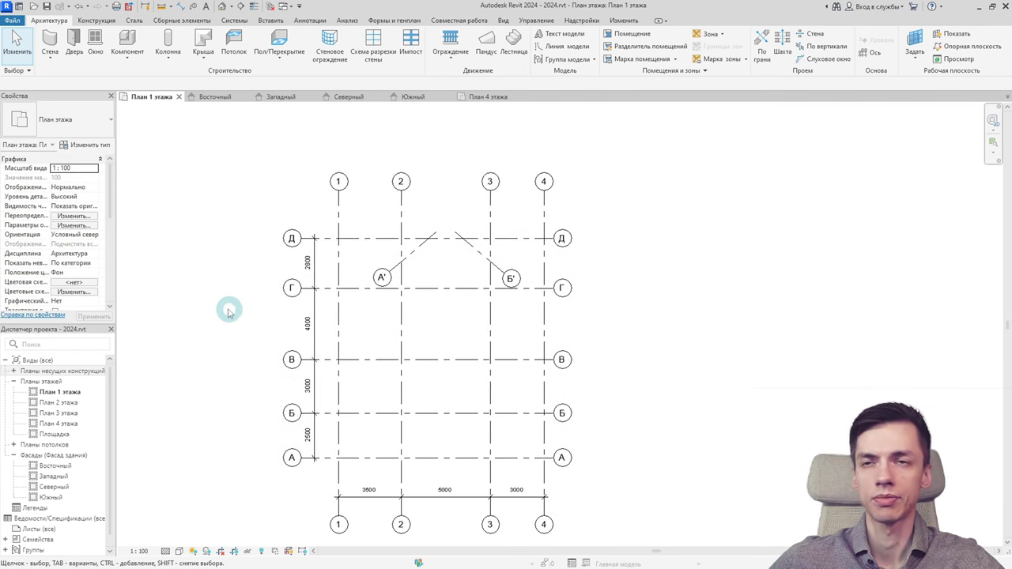
Step: Start an architectural wall and open the Типовой - 200мм type properties, cancelling the duplicate
{"action": "left_click", "coordinate": [50, 58]}
{"action": "left_click", "coordinate": [71, 79]}
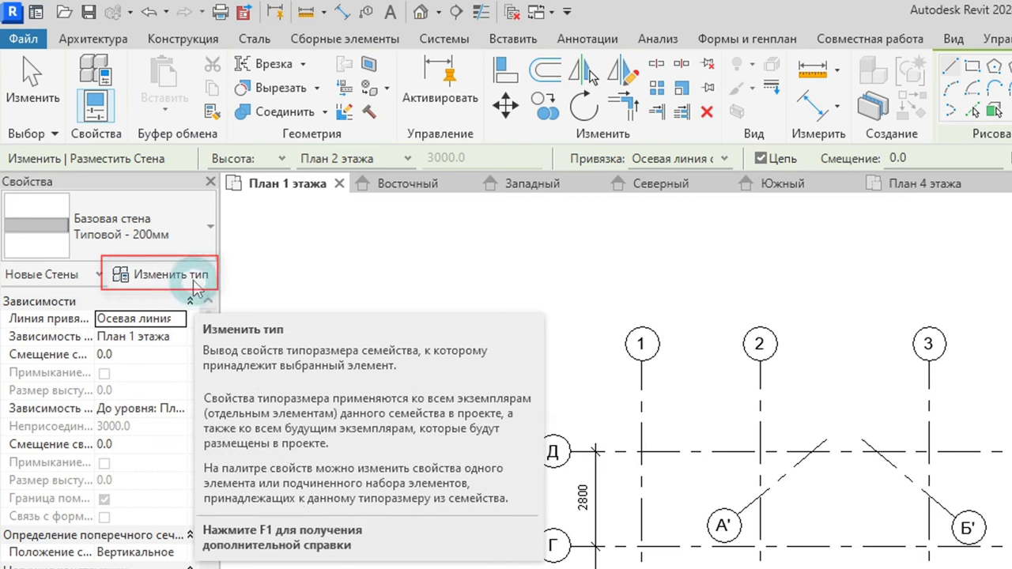
{"action": "left_click", "coordinate": [162, 274]}
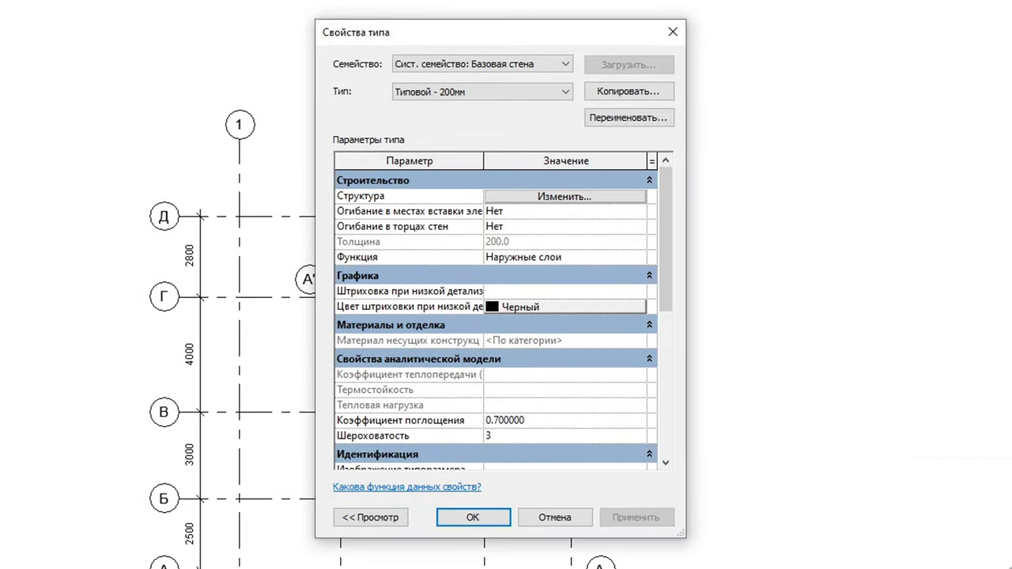
{"action": "left_click_drag", "start_coordinate": [412, 39], "coordinate": [138, 45]}
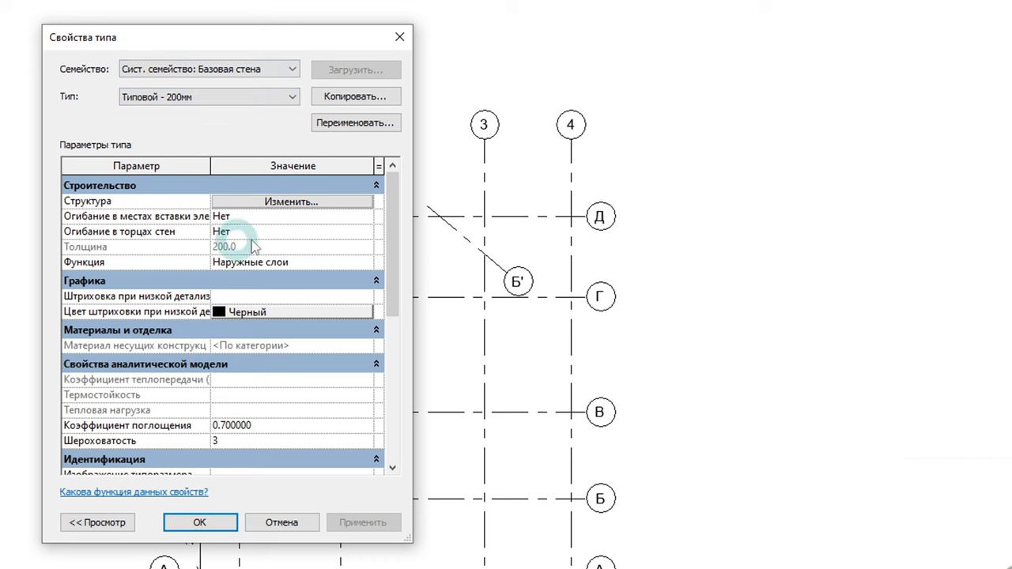
{"action": "mouse_move", "coordinate": [395, 271]}
{"action": "left_mouse_down"}
{"action": "mouse_move", "coordinate": [403, 407]}
{"action": "mouse_move", "coordinate": [390, 260]}
{"action": "mouse_move", "coordinate": [380, 254]}
{"action": "left_mouse_up"}
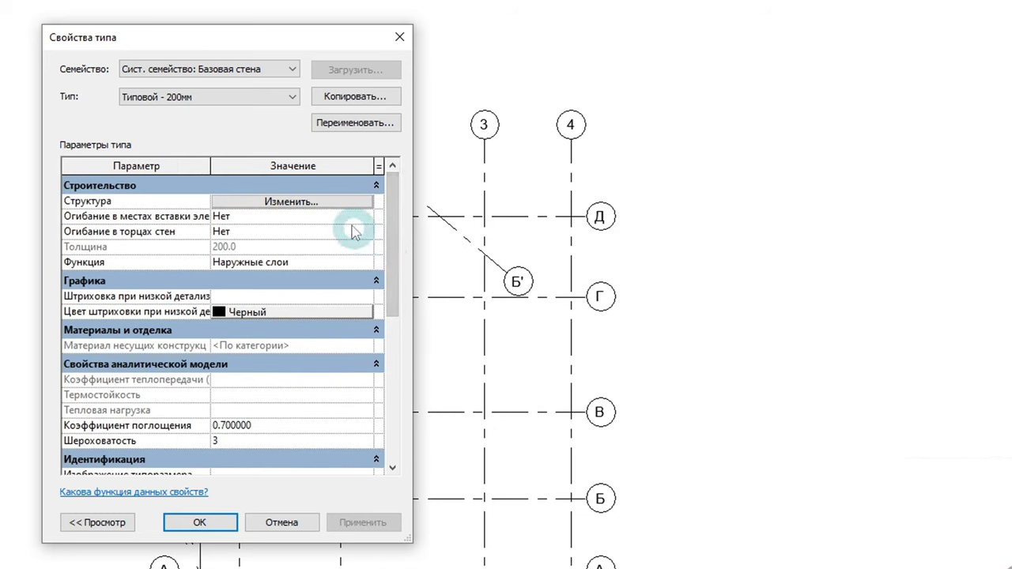
{"action": "left_click", "coordinate": [332, 106]}
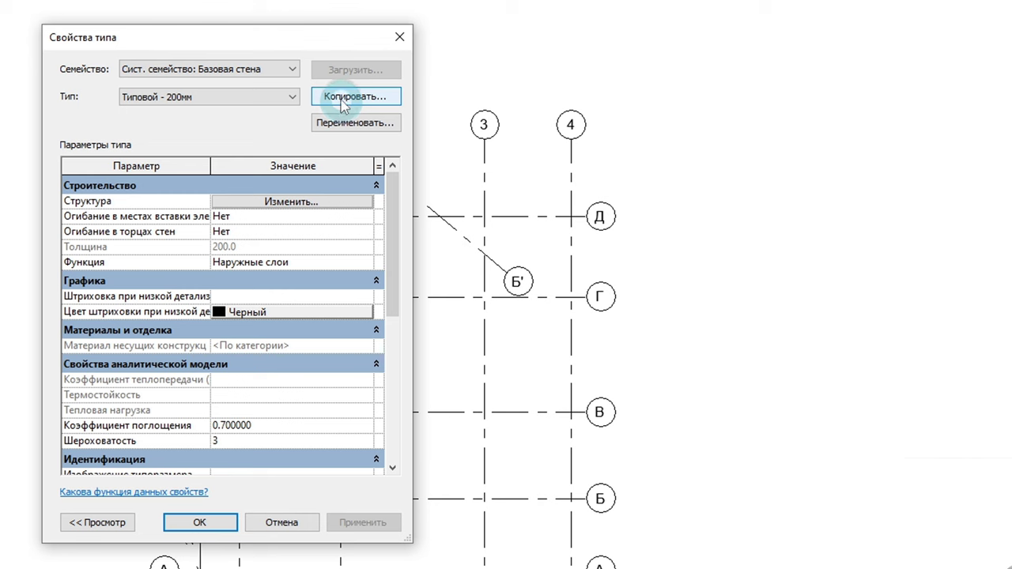
{"action": "left_click", "coordinate": [344, 106]}
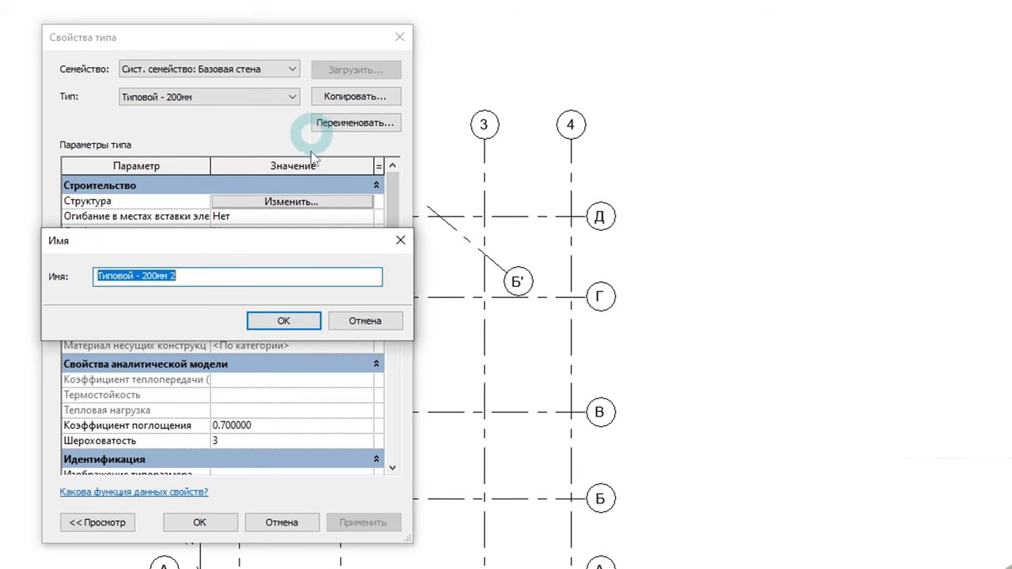
{"action": "left_click", "coordinate": [348, 323]}
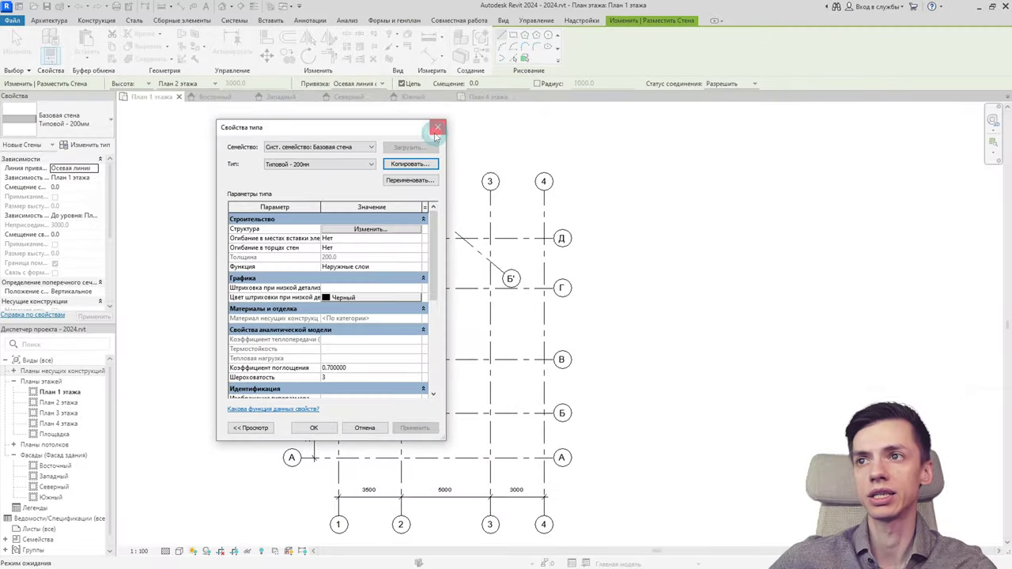
{"action": "key", "text": "Escape"}
Step: Browse the wall type list, then reopen Type Properties of the Типовой - 200мм wall
{"action": "left_click", "coordinate": [101, 131]}
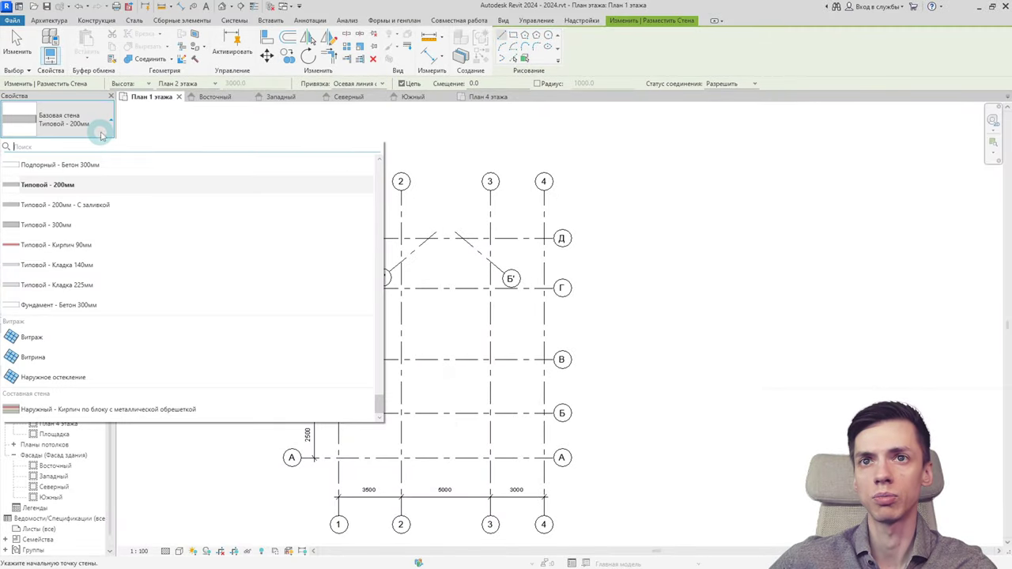
{"action": "scroll", "coordinate": [124, 260], "scroll_direction": "down", "scroll_amount": 5}
{"action": "scroll", "coordinate": [129, 267], "scroll_direction": "down", "scroll_amount": 3}
{"action": "scroll", "coordinate": [132, 274], "scroll_direction": "down", "scroll_amount": 3}
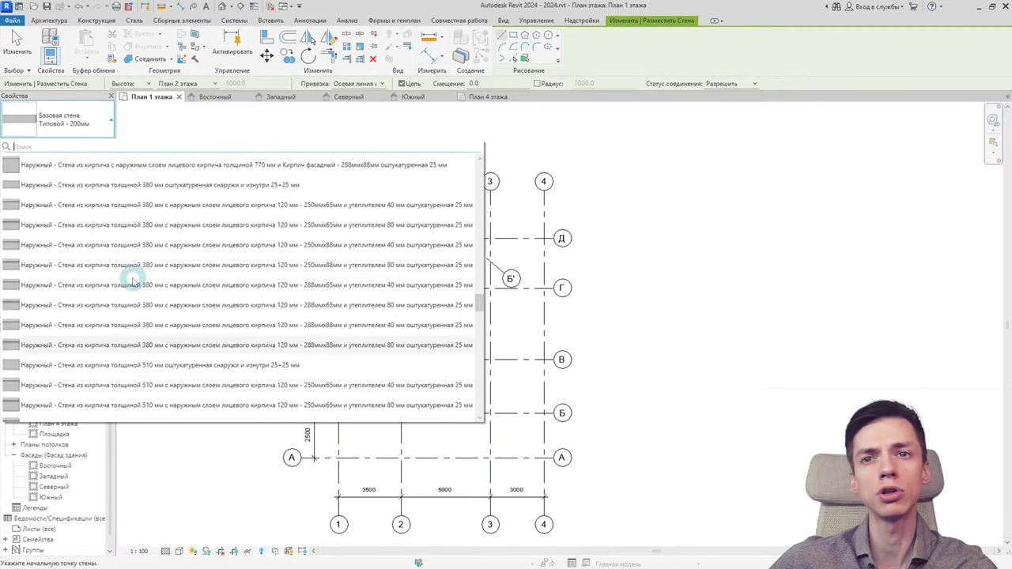
{"action": "scroll", "coordinate": [132, 274], "scroll_direction": "down", "scroll_amount": 3}
{"action": "scroll", "coordinate": [132, 276], "scroll_direction": "down", "scroll_amount": 3}
{"action": "scroll", "coordinate": [132, 279], "scroll_direction": "down", "scroll_amount": 3}
{"action": "scroll", "coordinate": [131, 277], "scroll_direction": "up", "scroll_amount": 10}
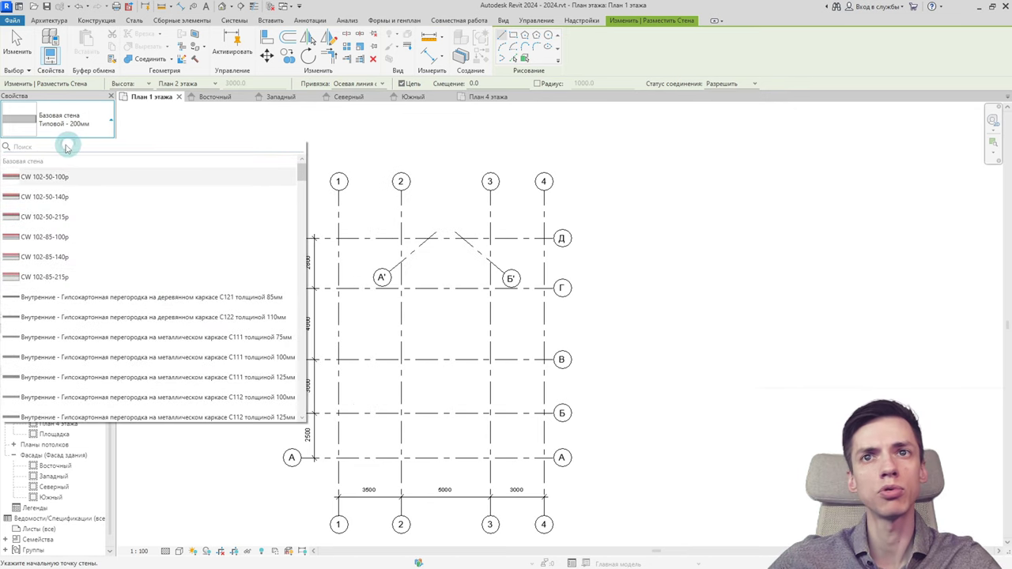
{"action": "scroll", "coordinate": [198, 200], "scroll_direction": "down", "scroll_amount": 5}
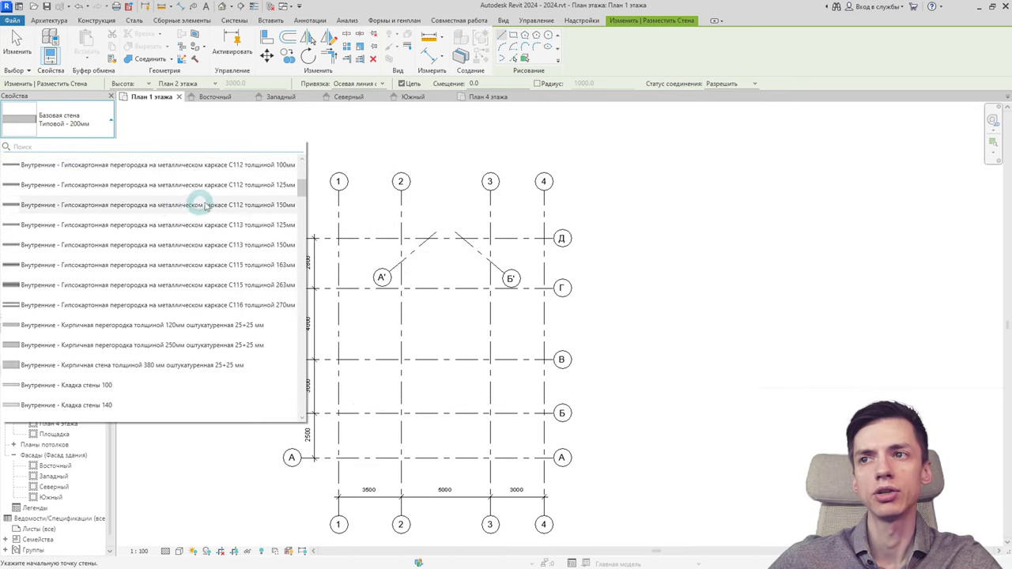
{"action": "scroll", "coordinate": [305, 214], "scroll_direction": "down", "scroll_amount": 5}
{"action": "scroll", "coordinate": [343, 239], "scroll_direction": "down", "scroll_amount": 5}
{"action": "scroll", "coordinate": [290, 262], "scroll_direction": "down", "scroll_amount": 3}
{"action": "scroll", "coordinate": [289, 262], "scroll_direction": "down", "scroll_amount": 5}
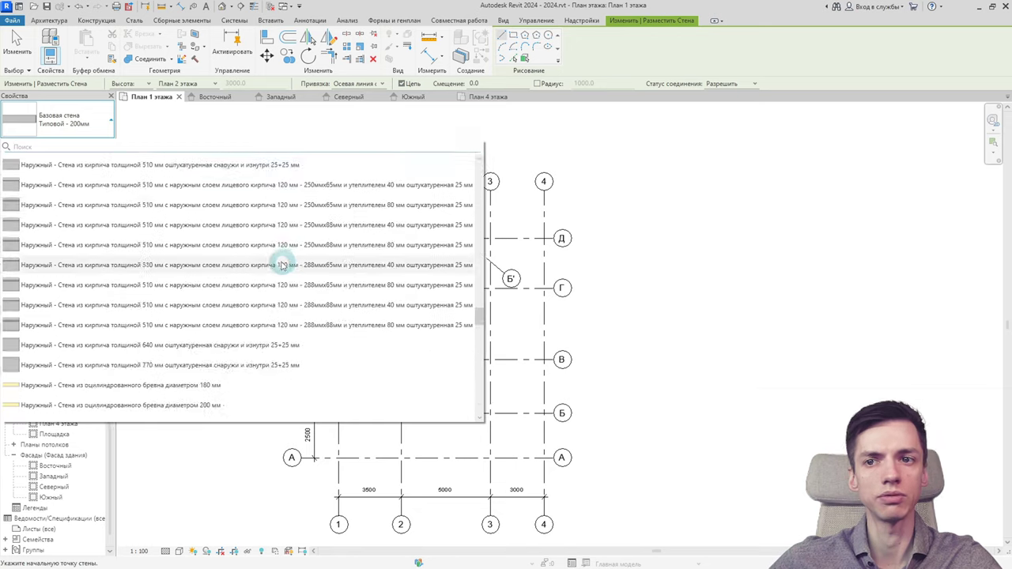
{"action": "scroll", "coordinate": [280, 264], "scroll_direction": "down", "scroll_amount": 5}
{"action": "scroll", "coordinate": [276, 261], "scroll_direction": "down", "scroll_amount": 5}
{"action": "scroll", "coordinate": [273, 264], "scroll_direction": "down", "scroll_amount": 2}
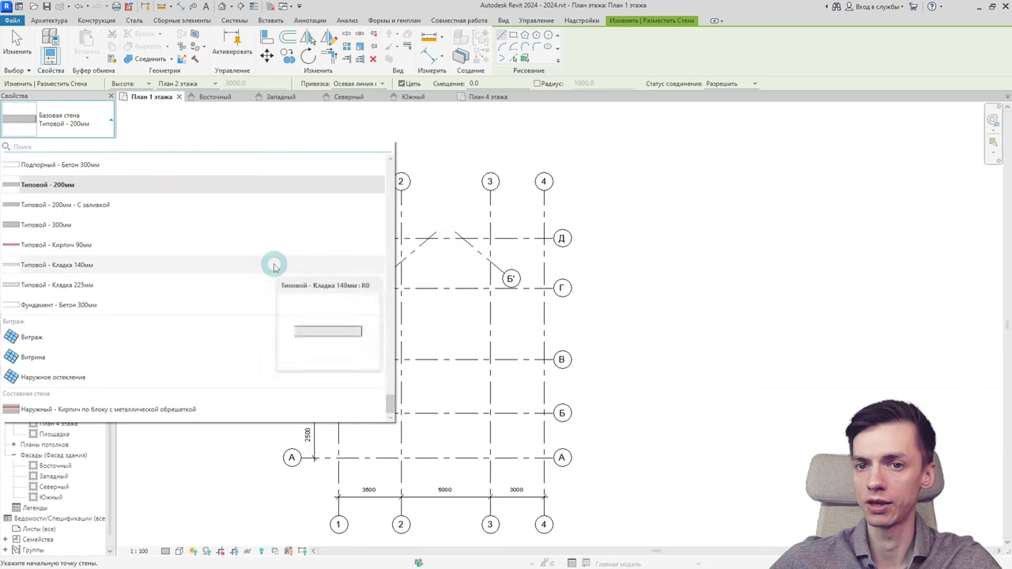
{"action": "scroll", "coordinate": [271, 265], "scroll_direction": "up", "scroll_amount": 5}
{"action": "scroll", "coordinate": [269, 263], "scroll_direction": "up", "scroll_amount": 5}
{"action": "left_click", "coordinate": [120, 139]}
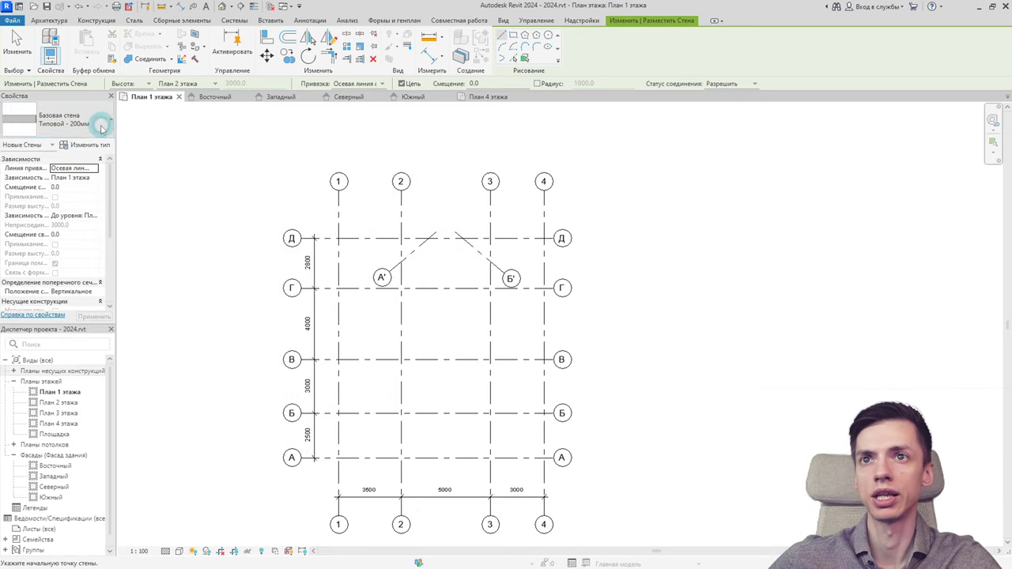
{"action": "left_click", "coordinate": [93, 144]}
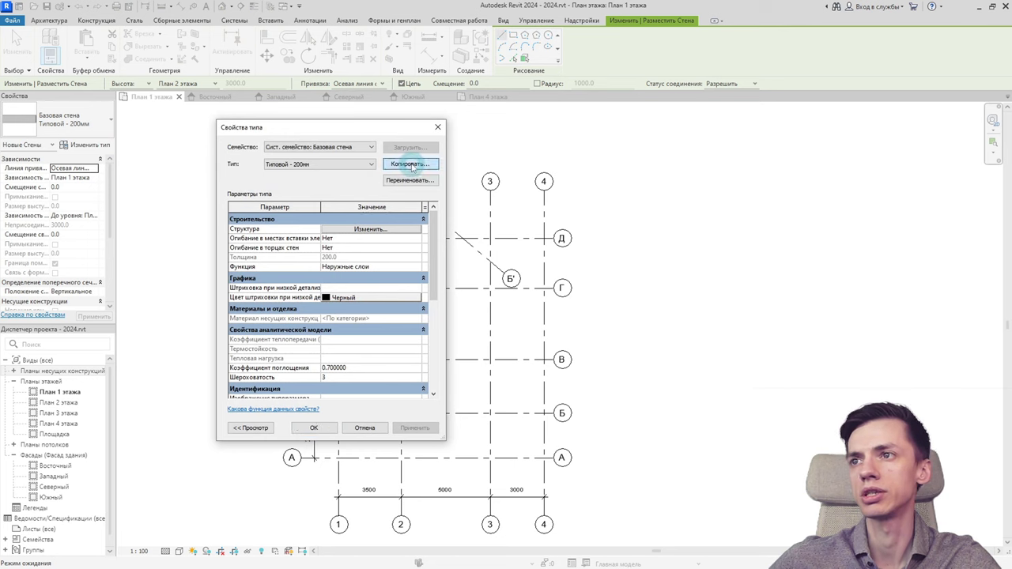
Step: Duplicate the wall type as 'Внешняя несущая стена 400 мм газ,120 мм кирп.'
{"action": "left_click", "coordinate": [407, 164]}
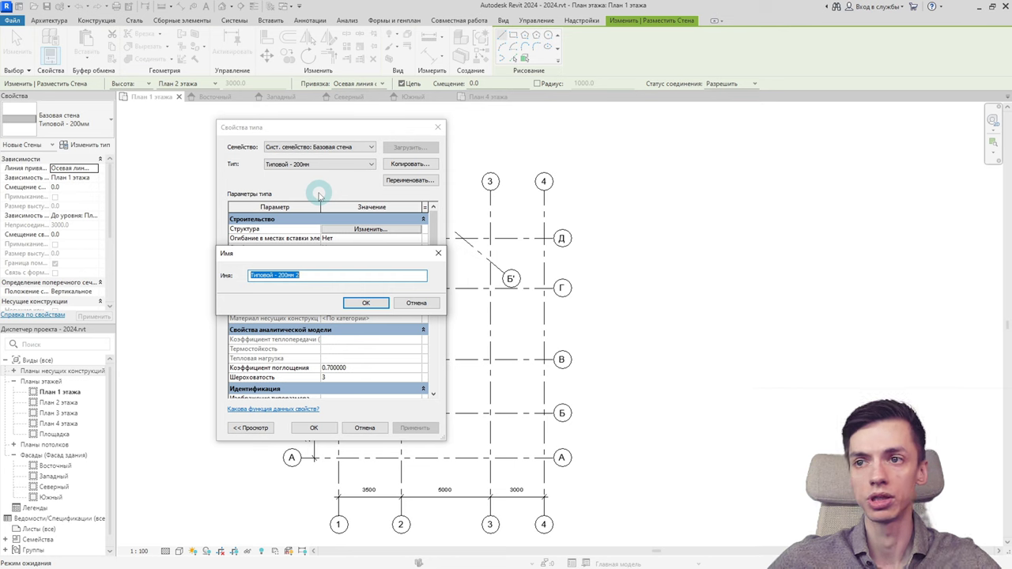
{"action": "type", "text": "В"}
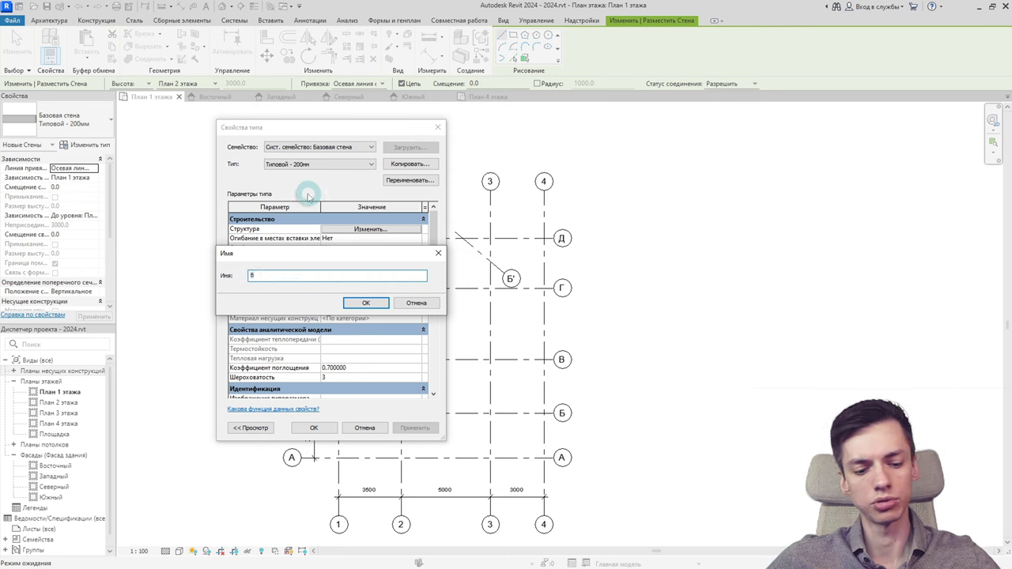
{"action": "type", "text": "не"}
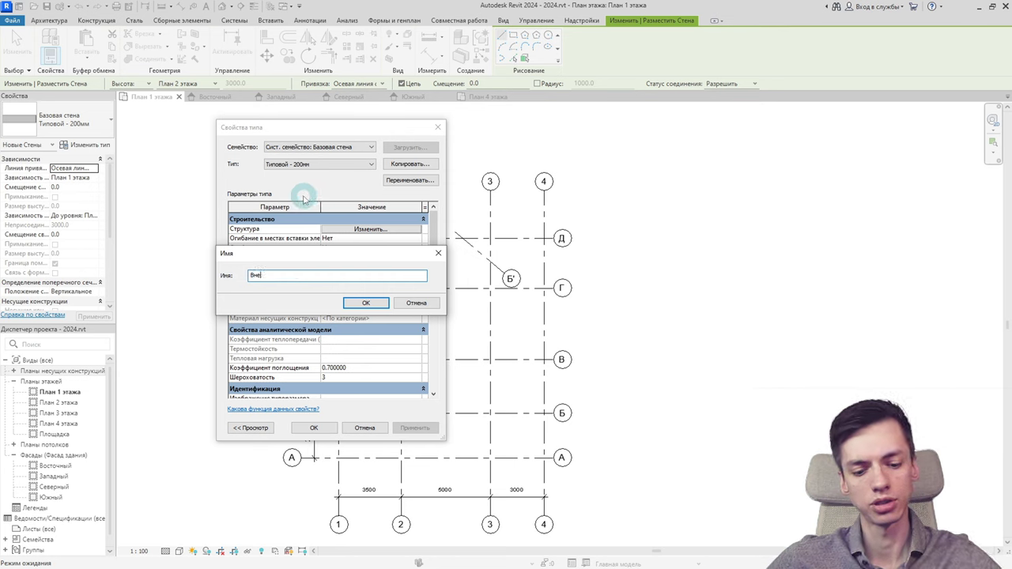
{"action": "type", "text": "шняя "}
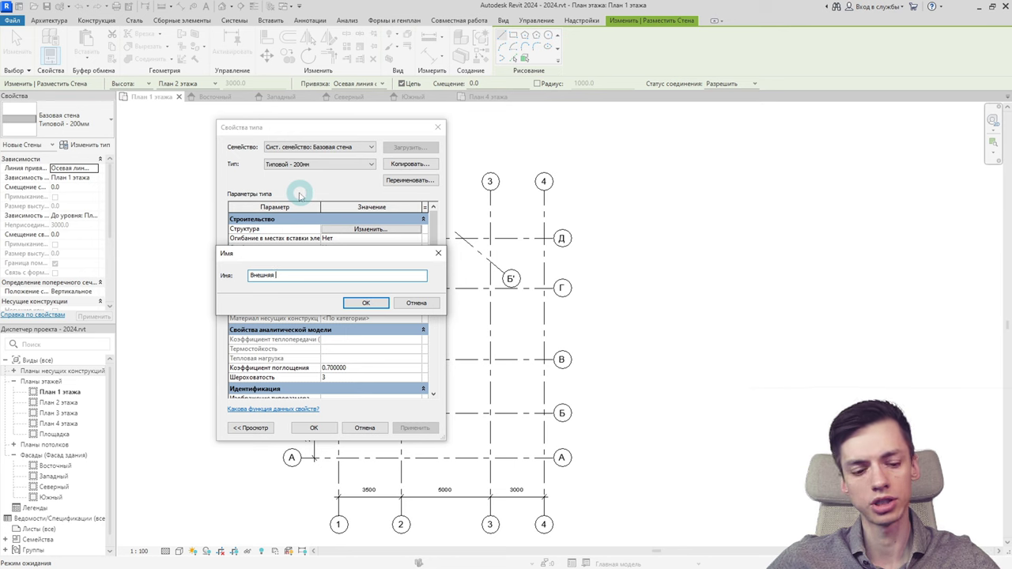
{"action": "type", "text": "нес"}
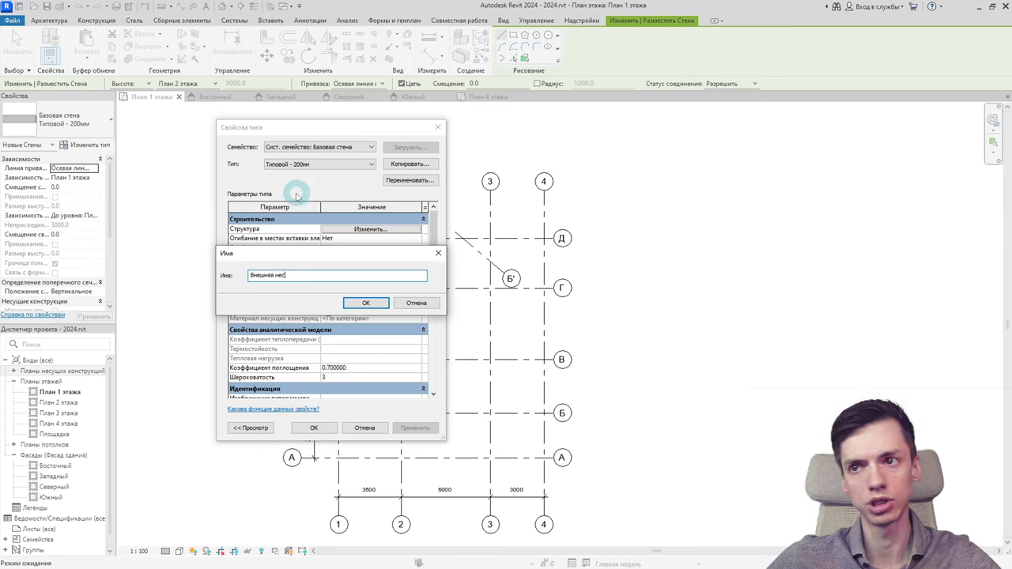
{"action": "type", "text": "ущ"}
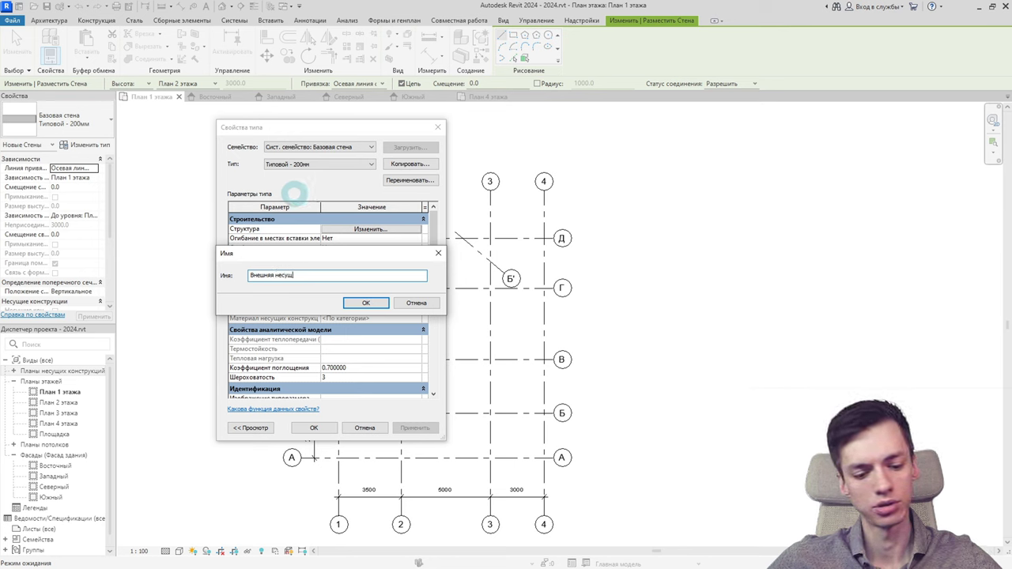
{"action": "type", "text": "ая стена"}
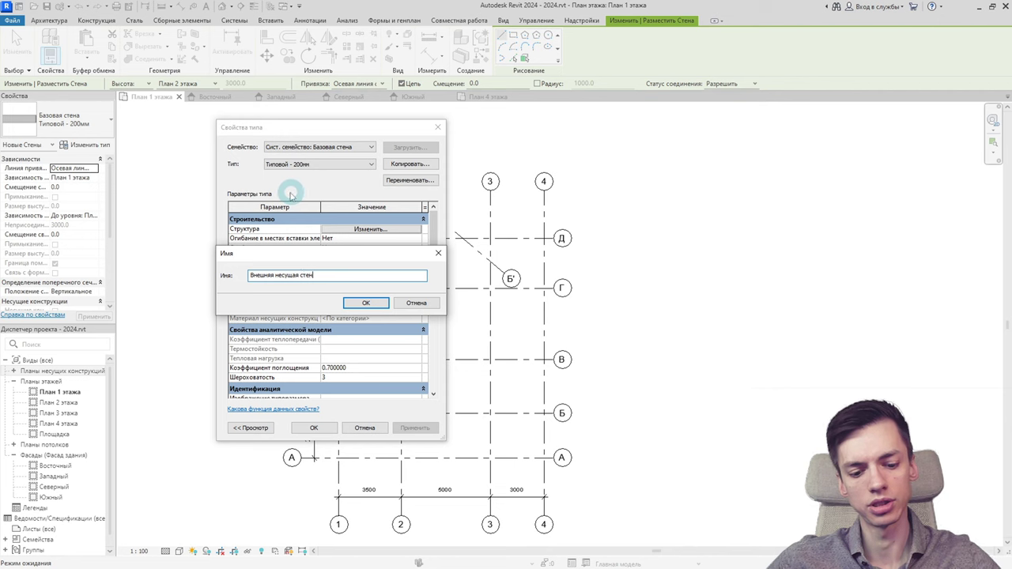
{"action": "type", "text": " 400"}
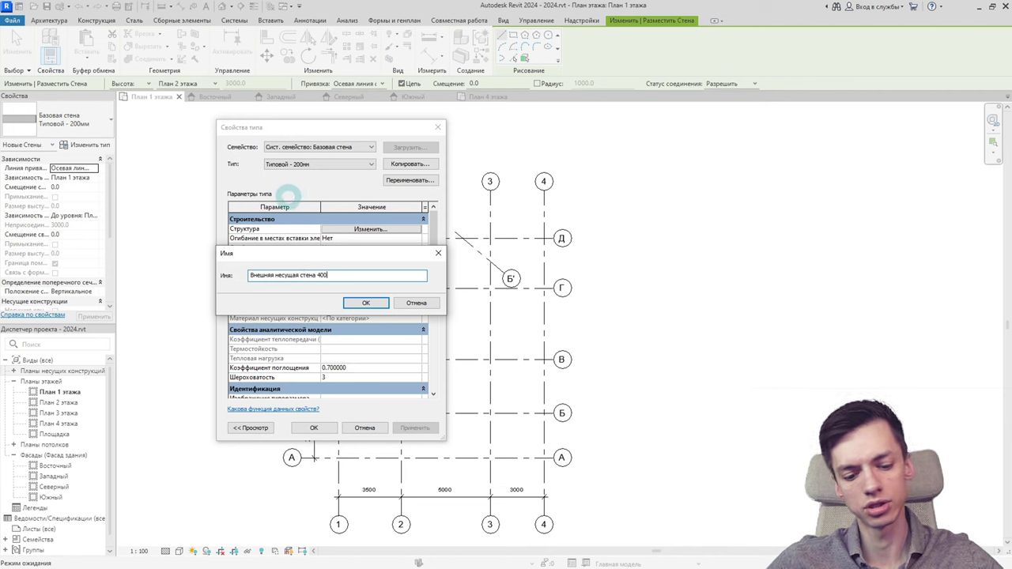
{"action": "type", "text": " мм газ,12"}
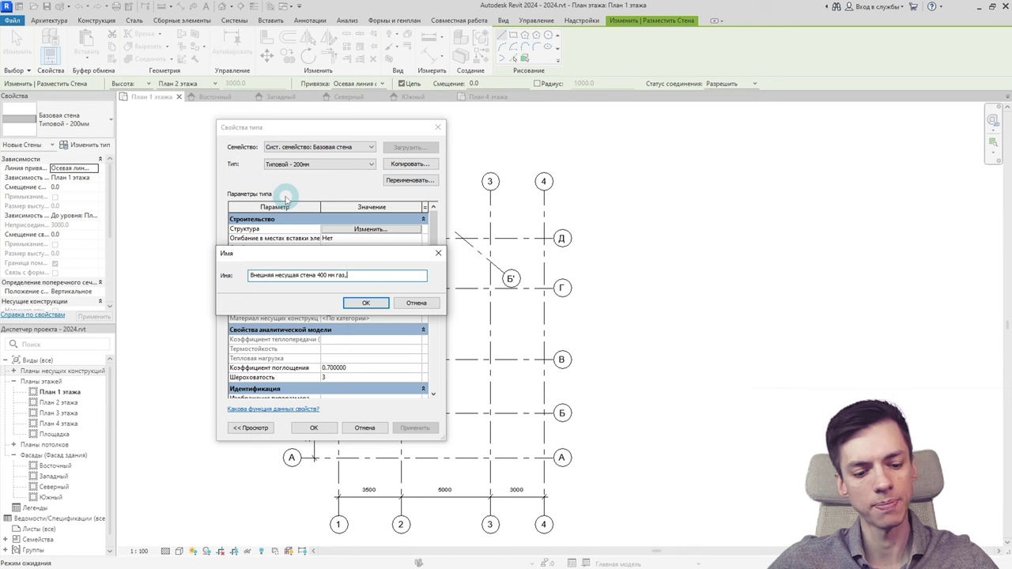
{"action": "type", "text": "0"}
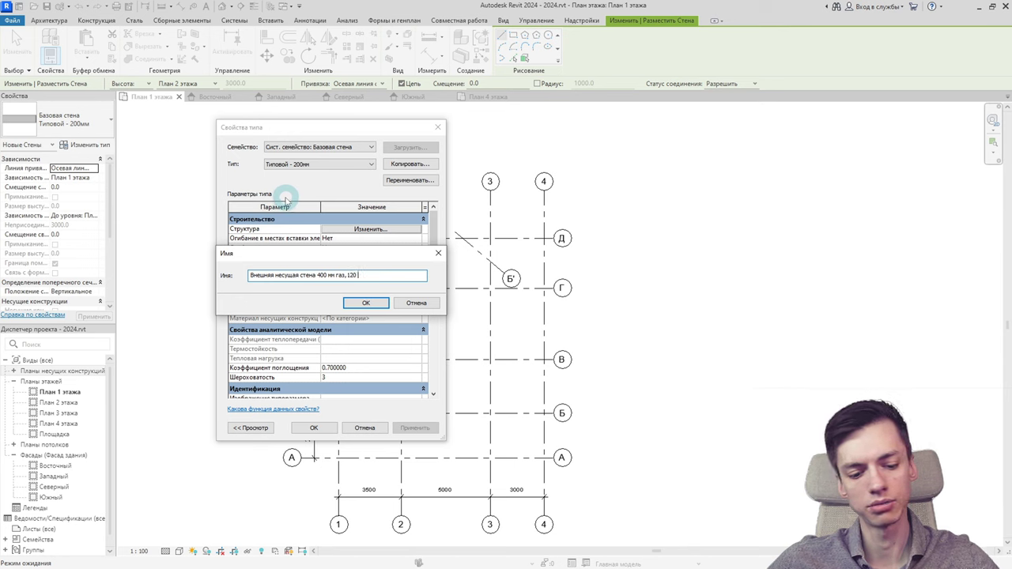
{"action": "type", "text": " мм кирп"}
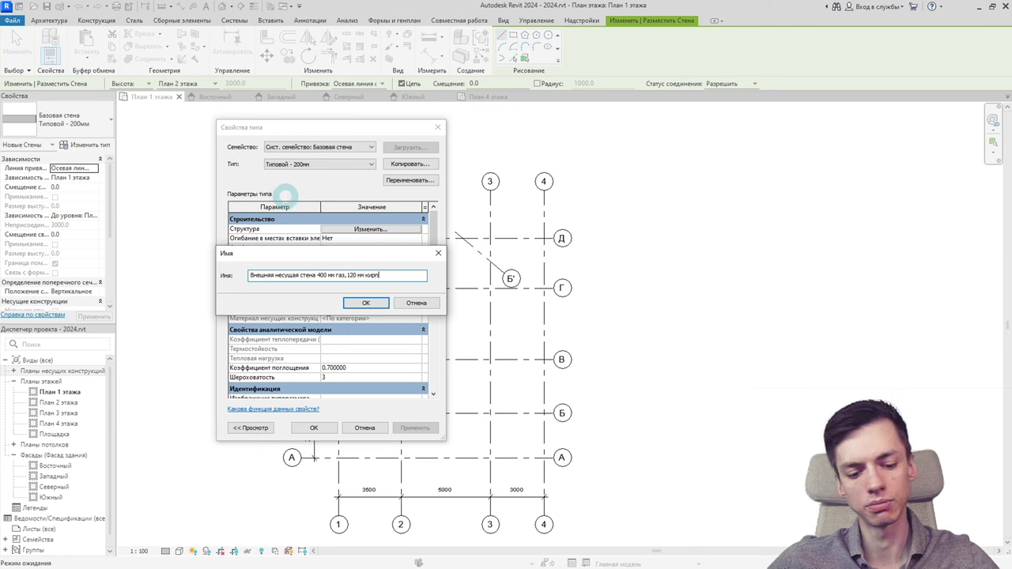
{"action": "type", "text": "."}
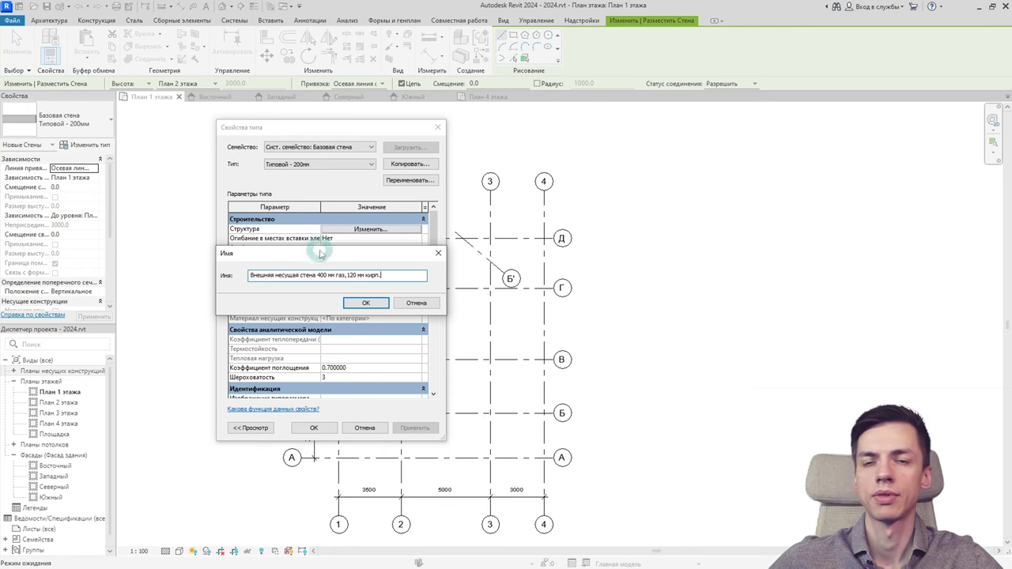
{"action": "left_click", "coordinate": [363, 303]}
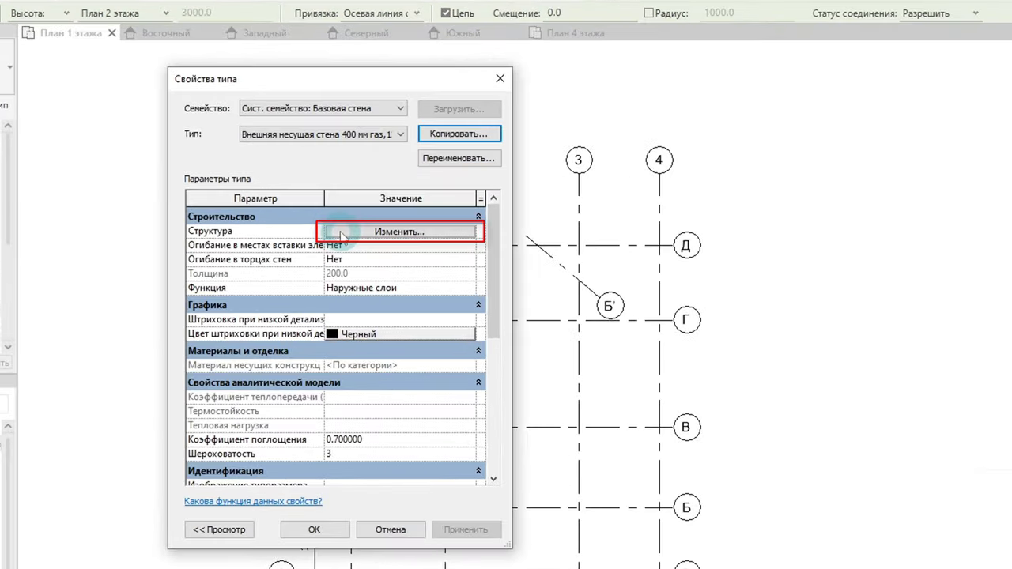
Step: Open the wall's layer structure editor and enlarge its window
{"action": "left_click", "coordinate": [354, 237]}
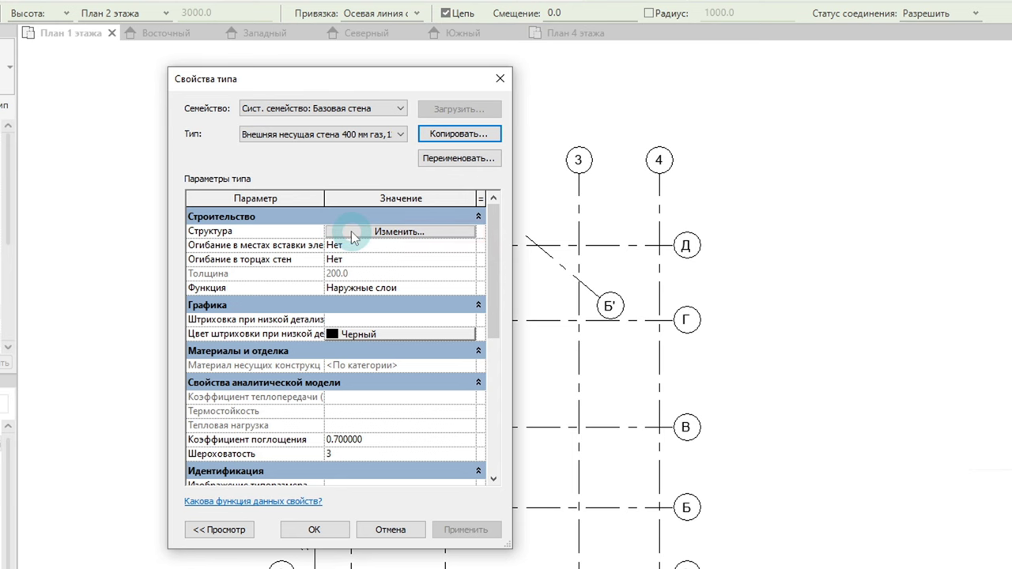
{"action": "left_click", "coordinate": [354, 237]}
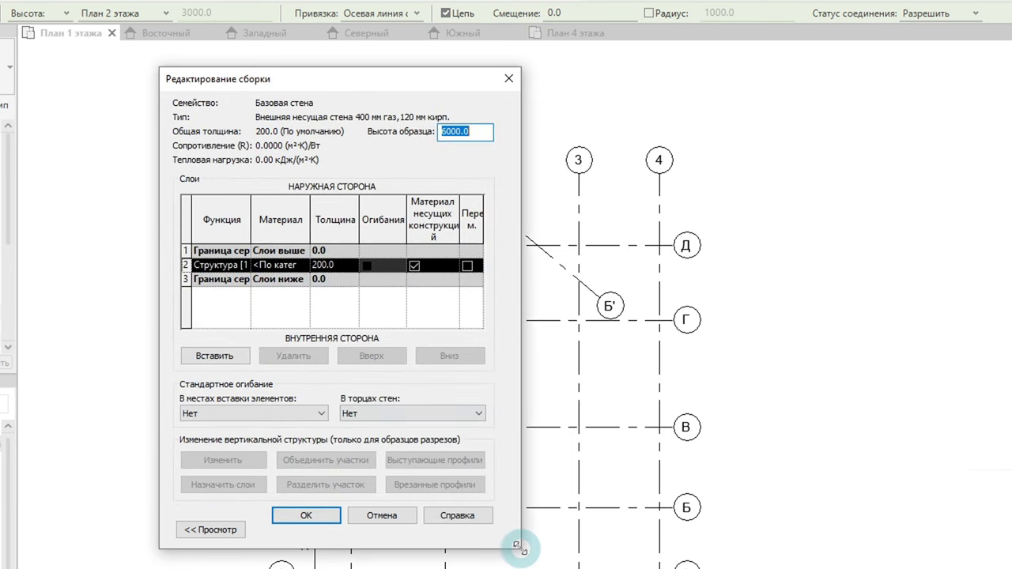
{"action": "left_click_drag", "start_coordinate": [520, 546], "coordinate": [1007, 542]}
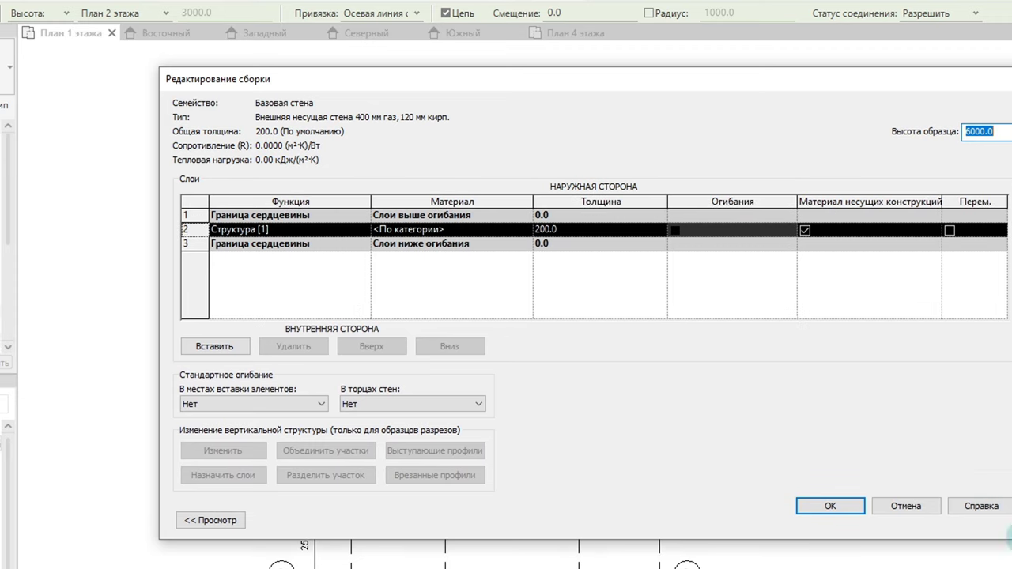
{"action": "mouse_move", "coordinate": [494, 92]}
{"action": "left_mouse_down"}
{"action": "mouse_move", "coordinate": [463, 82]}
{"action": "mouse_move", "coordinate": [302, 81]}
{"action": "left_mouse_up"}
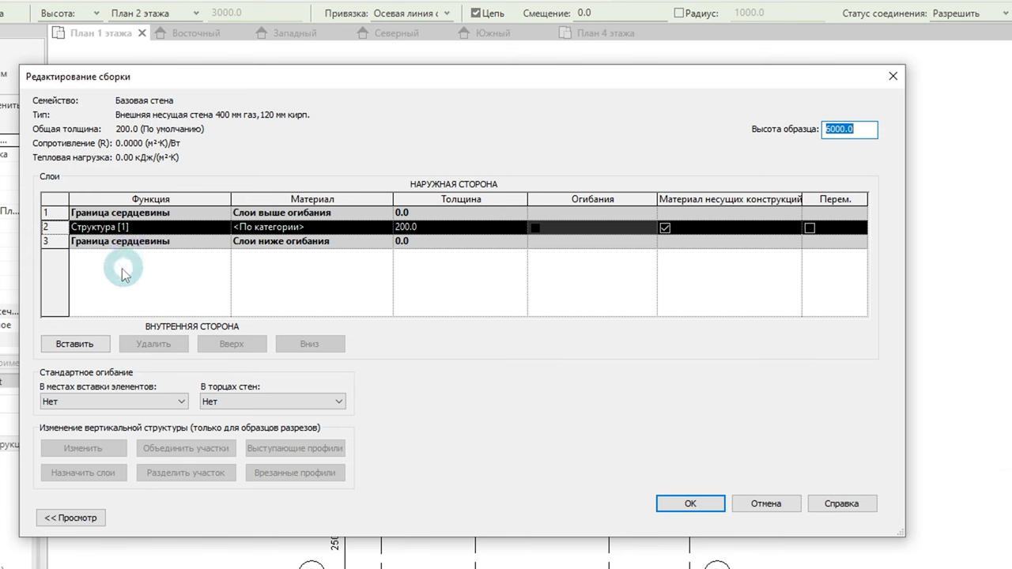
Step: Add a new 120 structure layer alongside the 400 core layer
{"action": "left_click", "coordinate": [87, 348]}
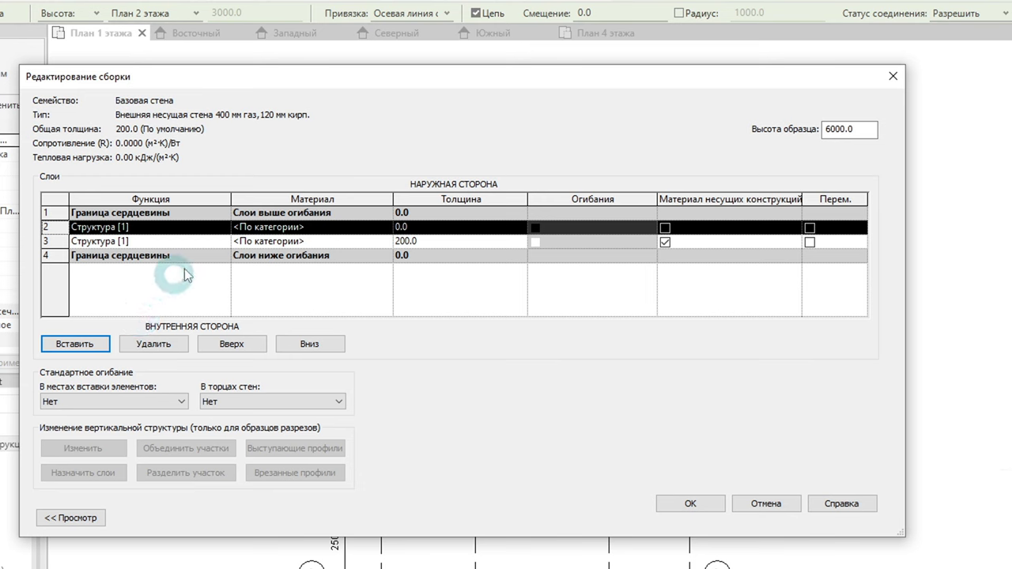
{"action": "left_click", "coordinate": [429, 228]}
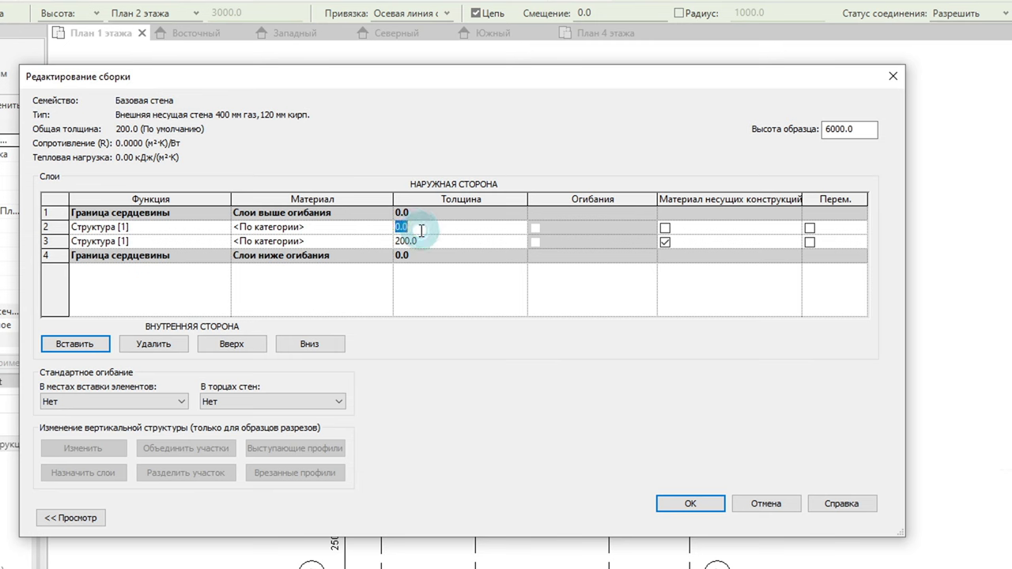
{"action": "type", "text": "40"}
{"action": "left_click", "coordinate": [420, 240]}
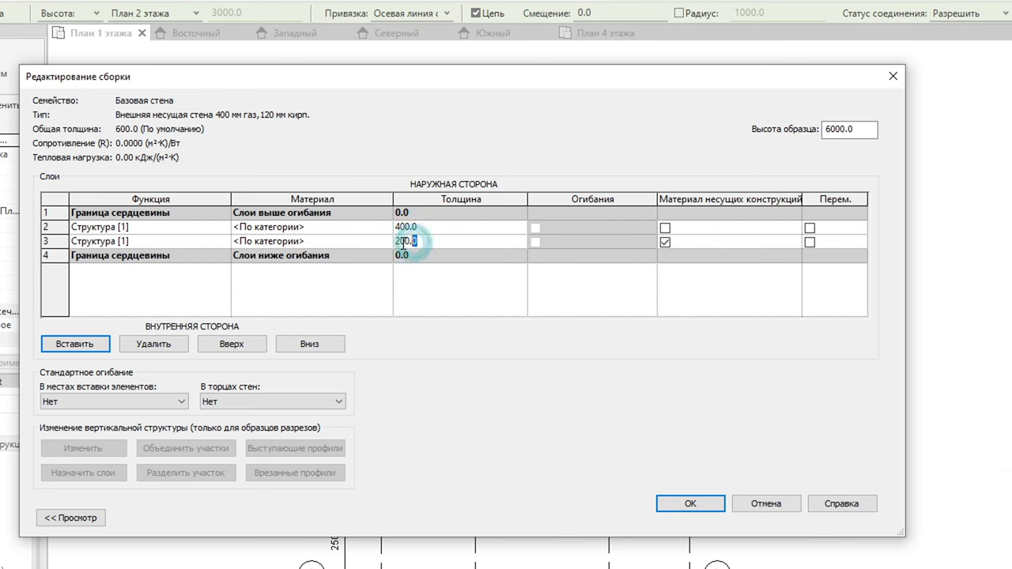
{"action": "type", "text": "120"}
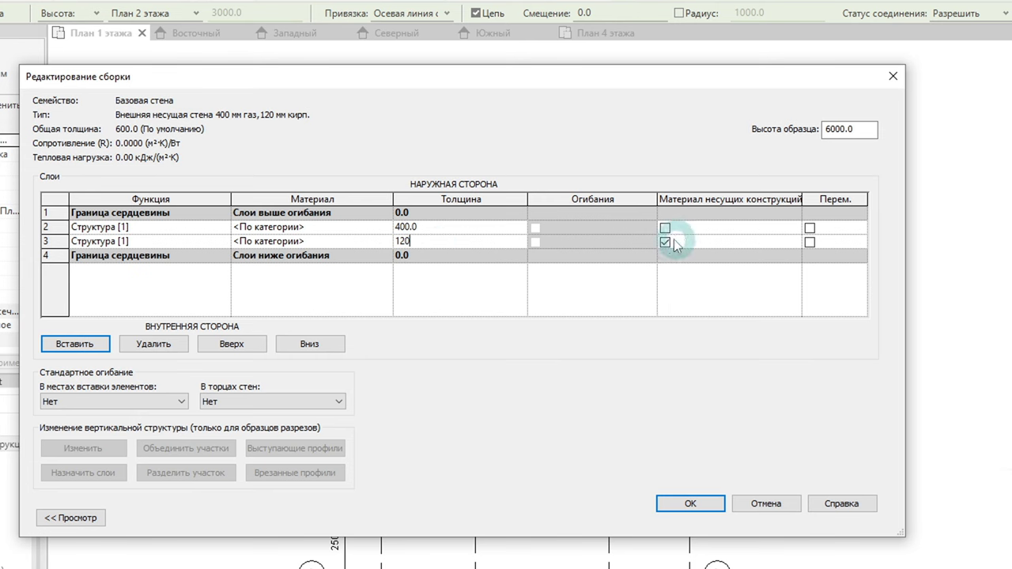
{"action": "left_click", "coordinate": [441, 228]}
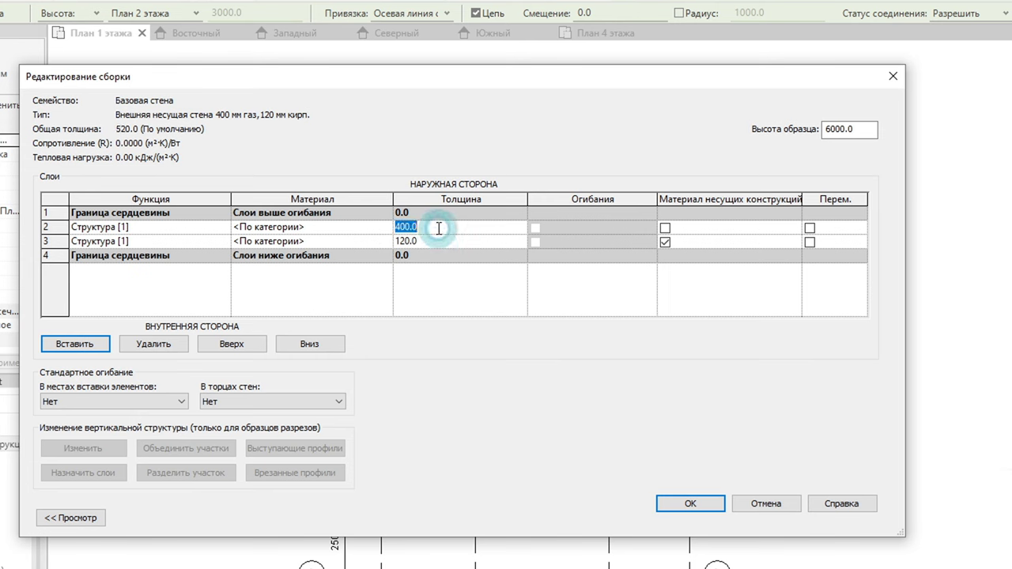
{"action": "left_click", "coordinate": [427, 241]}
{"action": "left_click", "coordinate": [427, 230]}
{"action": "type", "text": "120"}
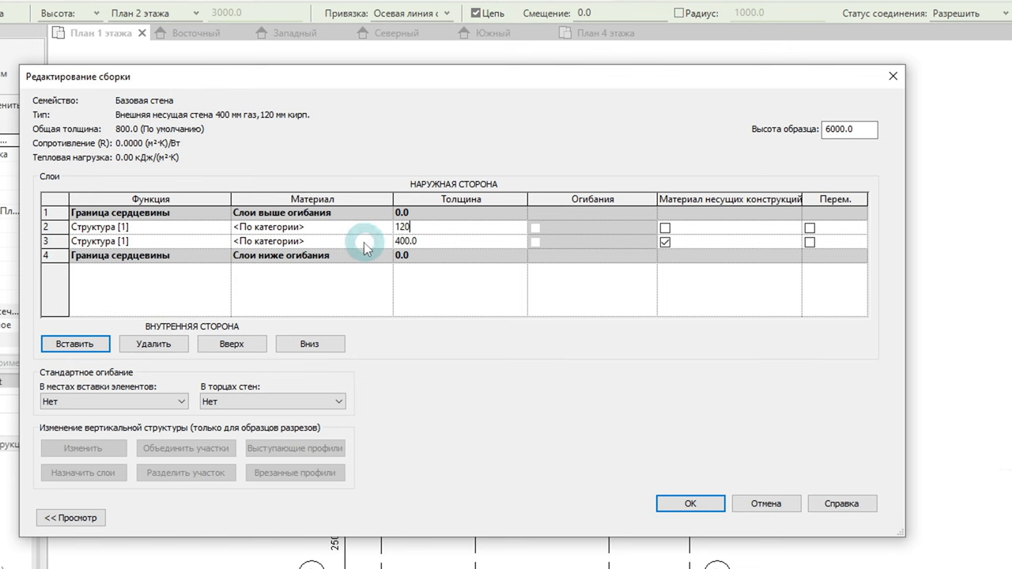
{"action": "left_click", "coordinate": [53, 229]}
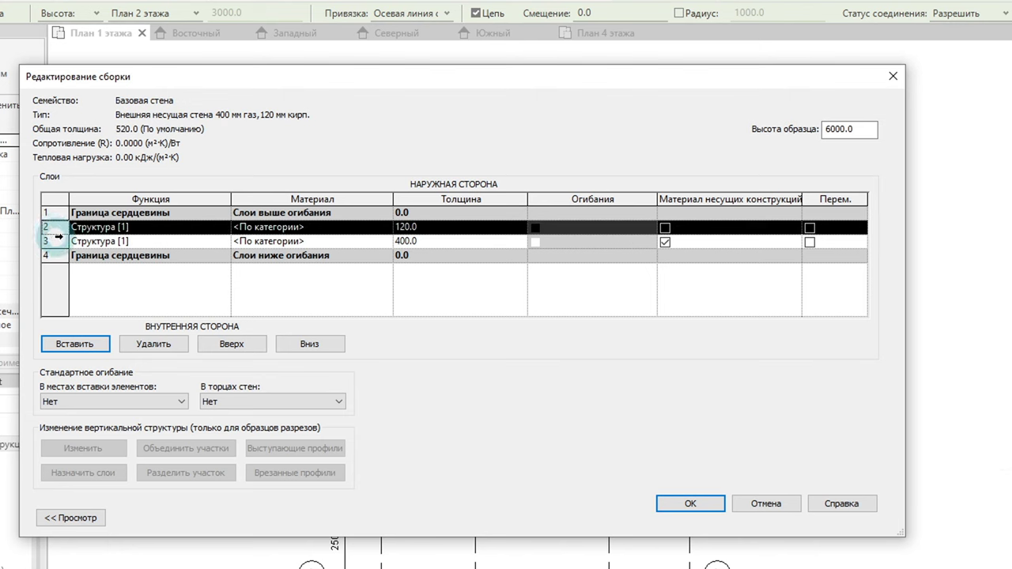
Step: Move the 120 layer to the exterior side above the core, totalling 520
{"action": "left_click", "coordinate": [221, 342]}
{"action": "left_click", "coordinate": [308, 345]}
{"action": "left_click", "coordinate": [309, 345]}
{"action": "left_click", "coordinate": [308, 345]}
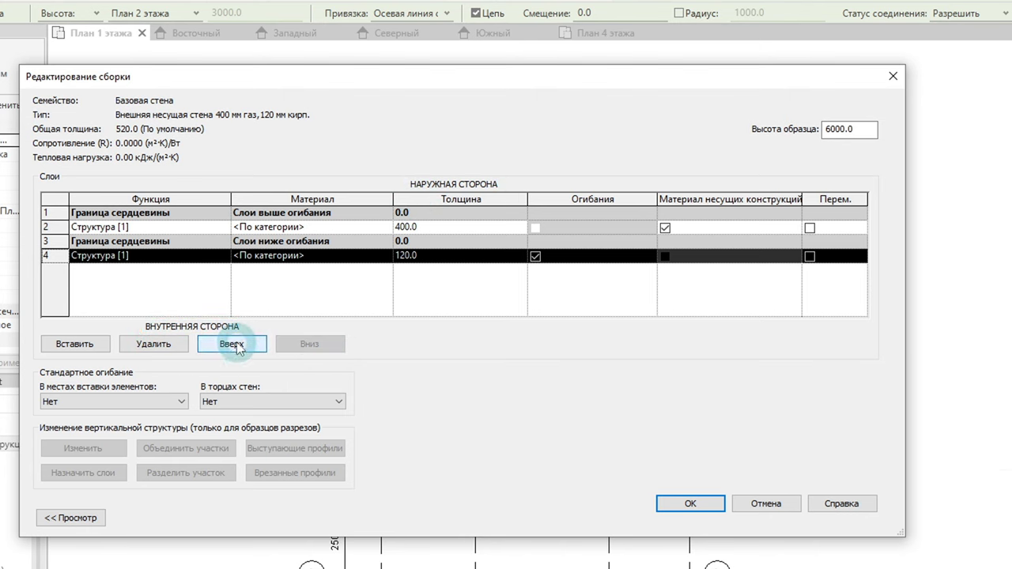
{"action": "left_click", "coordinate": [231, 344]}
{"action": "left_click", "coordinate": [232, 345]}
{"action": "left_click", "coordinate": [231, 344]}
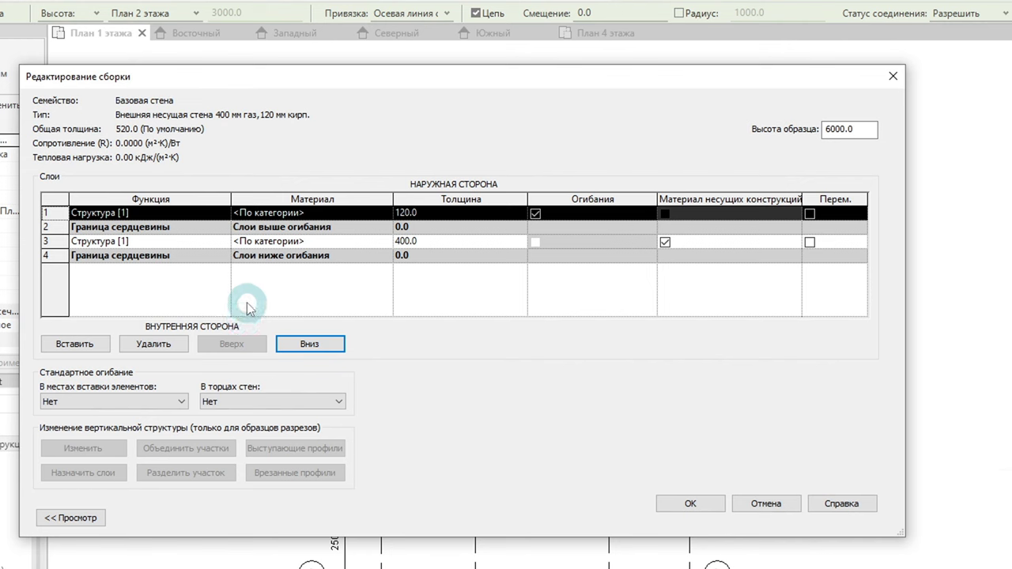
{"action": "left_click", "coordinate": [301, 240]}
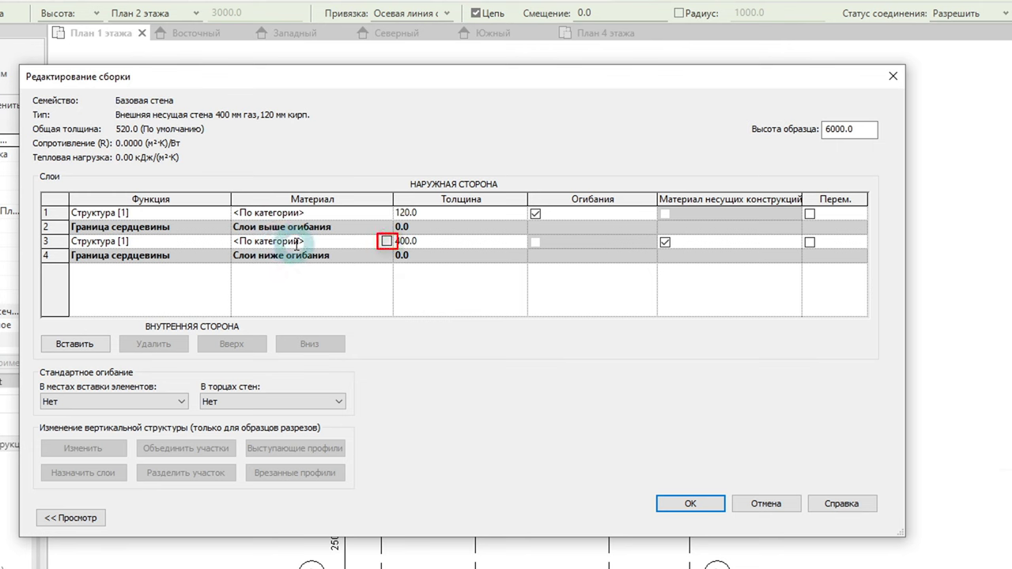
Step: Open the material browser for the 400 layer and browse materials and the appearance library
{"action": "left_click", "coordinate": [385, 241]}
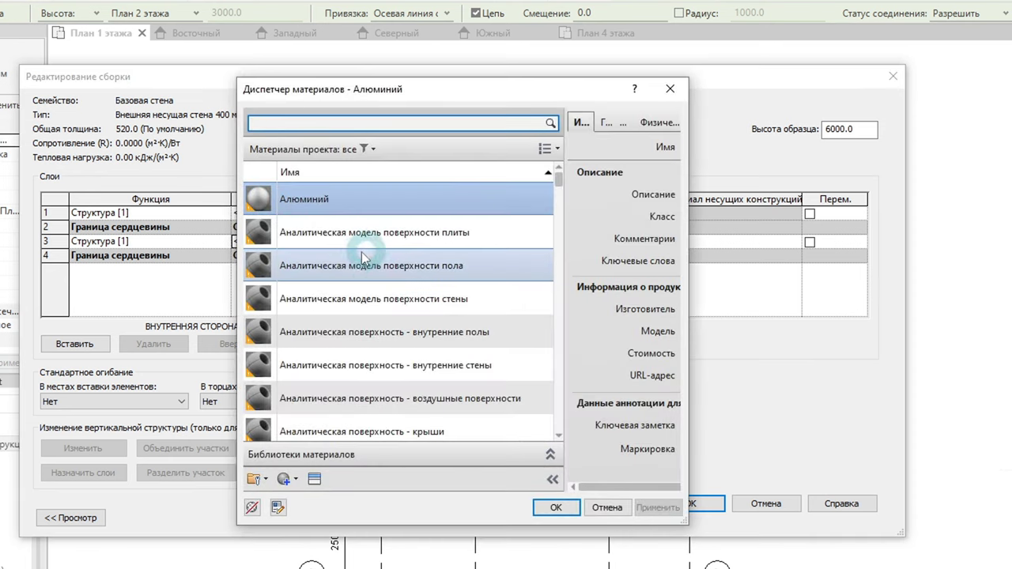
{"action": "left_click", "coordinate": [386, 313]}
{"action": "scroll", "coordinate": [395, 310], "scroll_direction": "down", "scroll_amount": 5}
{"action": "scroll", "coordinate": [425, 303], "scroll_direction": "down", "scroll_amount": 5}
{"action": "scroll", "coordinate": [423, 302], "scroll_direction": "down", "scroll_amount": 5}
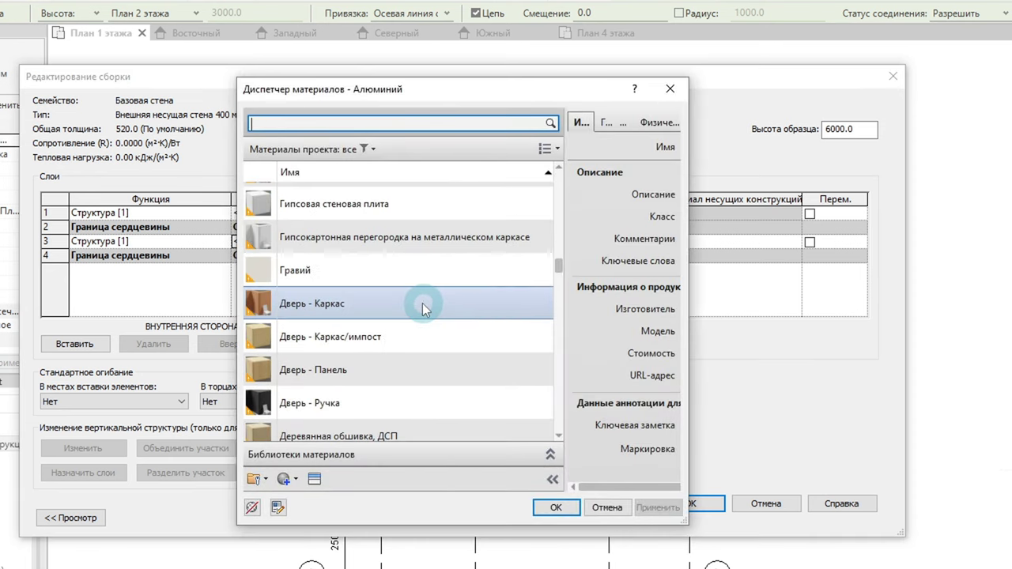
{"action": "scroll", "coordinate": [421, 303], "scroll_direction": "down", "scroll_amount": 5}
{"action": "scroll", "coordinate": [422, 303], "scroll_direction": "down", "scroll_amount": 5}
{"action": "scroll", "coordinate": [420, 304], "scroll_direction": "down", "scroll_amount": 5}
{"action": "scroll", "coordinate": [419, 306], "scroll_direction": "down", "scroll_amount": 5}
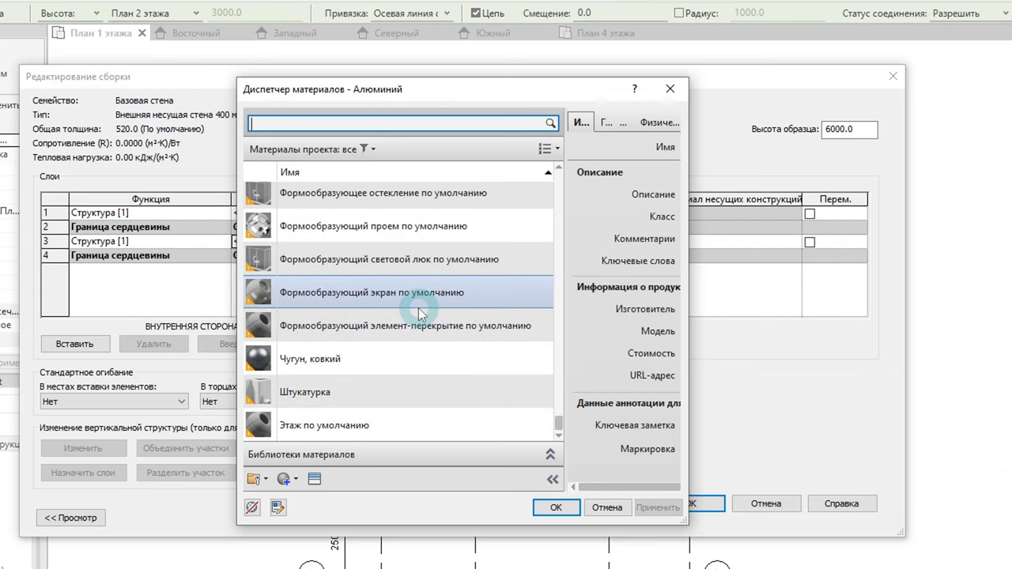
{"action": "left_click", "coordinate": [314, 478]}
{"action": "scroll", "coordinate": [888, 268], "scroll_direction": "down", "scroll_amount": 3}
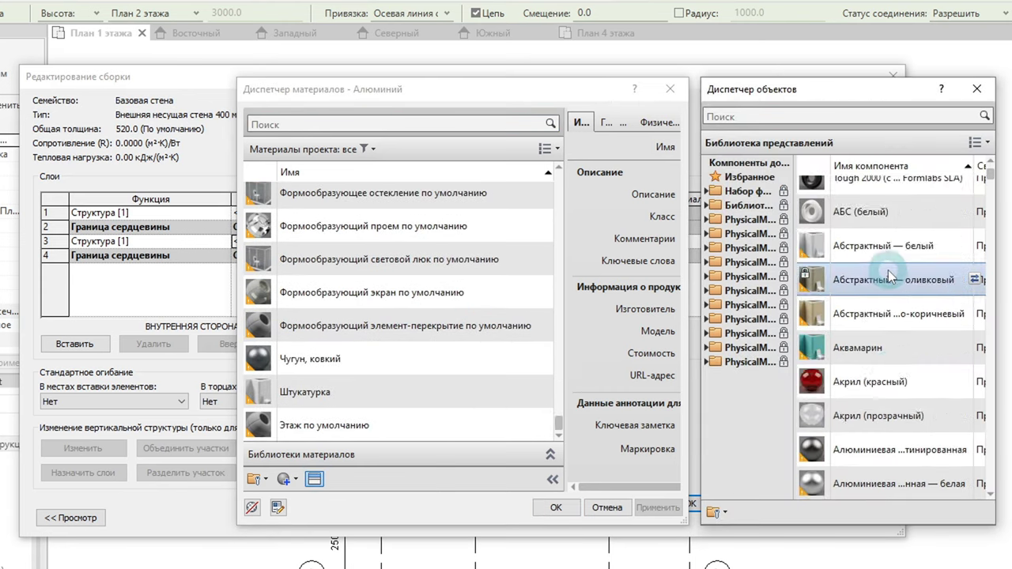
{"action": "scroll", "coordinate": [887, 281], "scroll_direction": "down", "scroll_amount": 3}
{"action": "scroll", "coordinate": [888, 283], "scroll_direction": "down", "scroll_amount": 3}
{"action": "scroll", "coordinate": [887, 284], "scroll_direction": "down", "scroll_amount": 3}
{"action": "scroll", "coordinate": [886, 288], "scroll_direction": "down", "scroll_amount": 3}
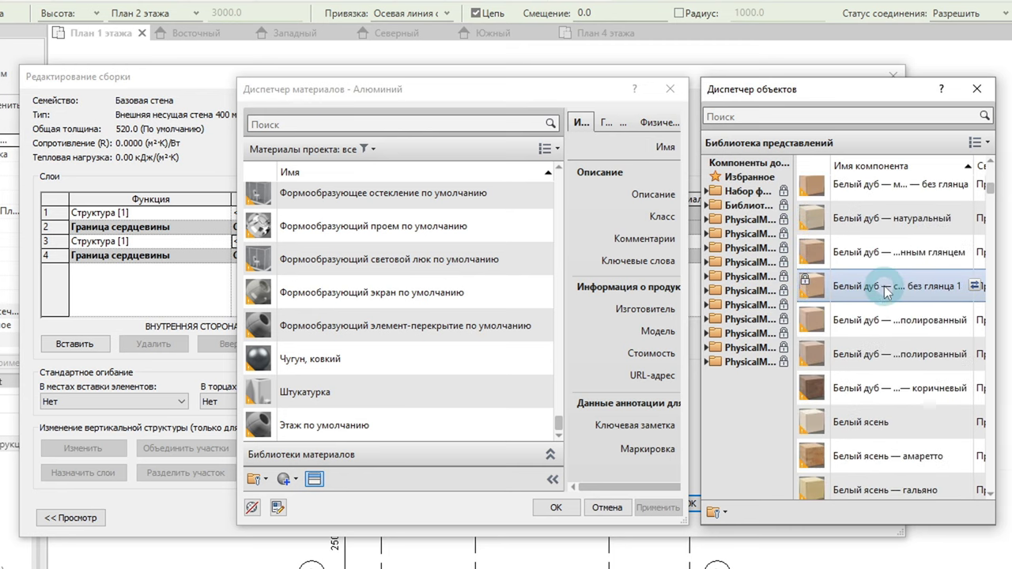
{"action": "scroll", "coordinate": [884, 294], "scroll_direction": "down", "scroll_amount": 3}
{"action": "scroll", "coordinate": [883, 285], "scroll_direction": "down", "scroll_amount": 3}
{"action": "scroll", "coordinate": [887, 281], "scroll_direction": "down", "scroll_amount": 3}
{"action": "scroll", "coordinate": [888, 291], "scroll_direction": "down", "scroll_amount": 3}
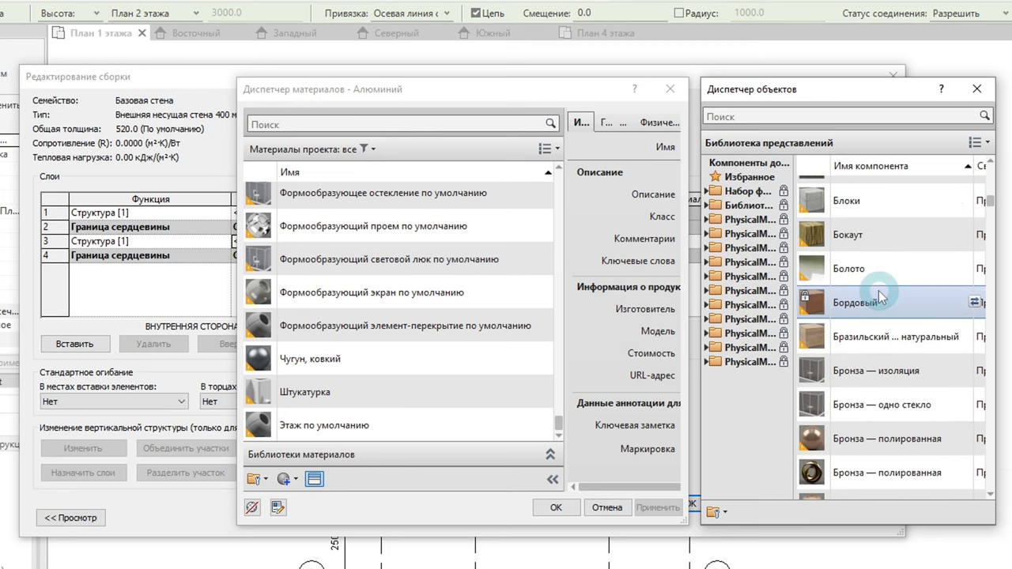
{"action": "scroll", "coordinate": [893, 316], "scroll_direction": "down", "scroll_amount": 3}
{"action": "scroll", "coordinate": [898, 330], "scroll_direction": "up", "scroll_amount": 5}
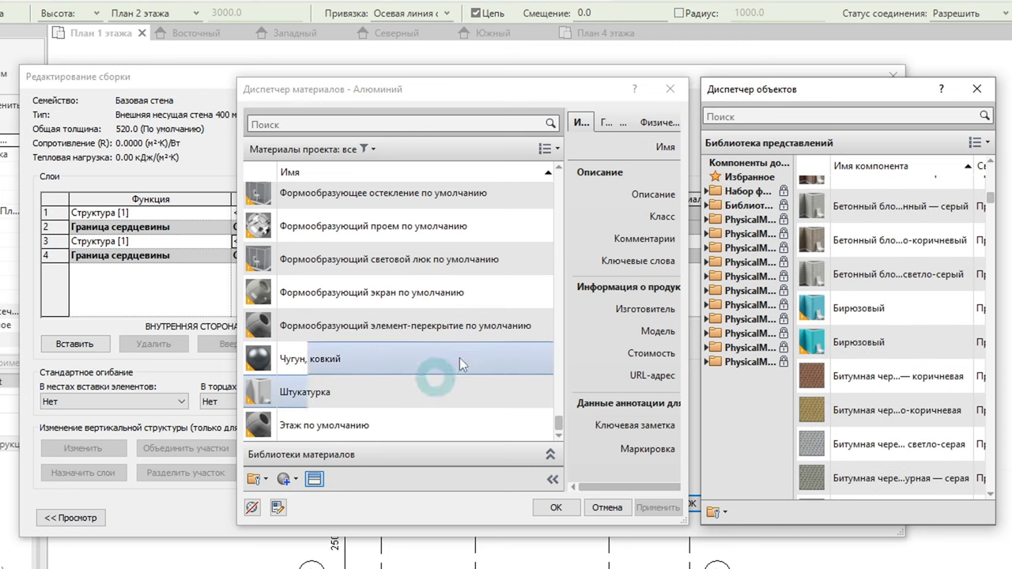
{"action": "scroll", "coordinate": [885, 237], "scroll_direction": "up", "scroll_amount": 1}
{"action": "left_click", "coordinate": [977, 88]}
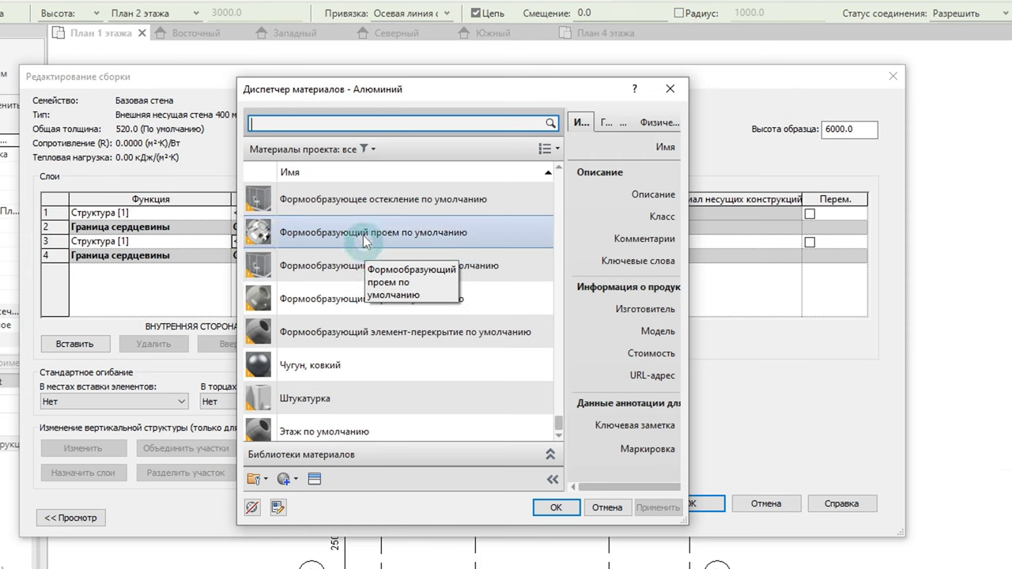
{"action": "left_click", "coordinate": [331, 129]}
Step: Search 'пе', select Бетон - Пенобетоные блоки, and widen the material browser
{"action": "type", "text": "га"}
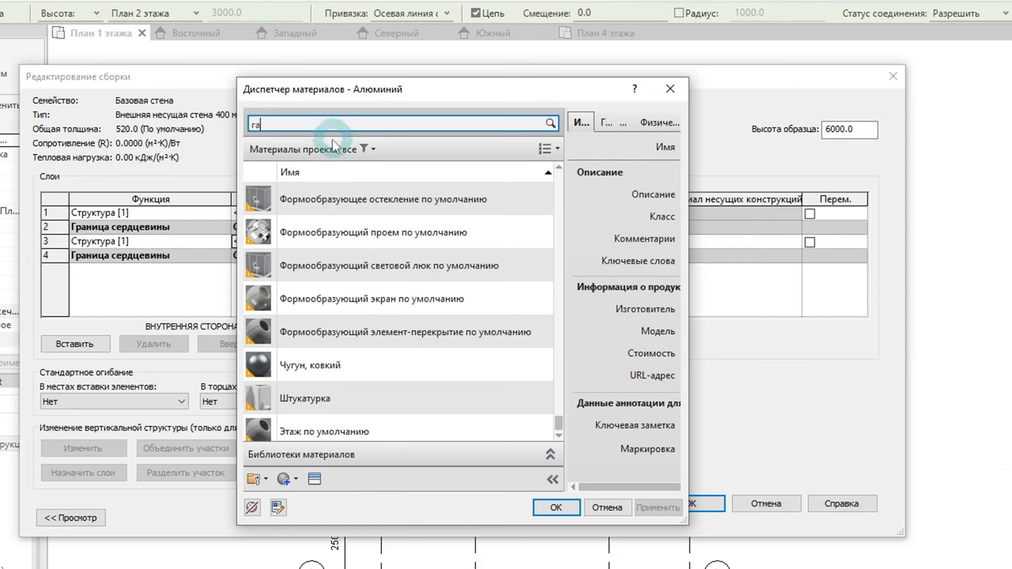
{"action": "type", "text": "з"}
{"action": "left_click", "coordinate": [415, 254]}
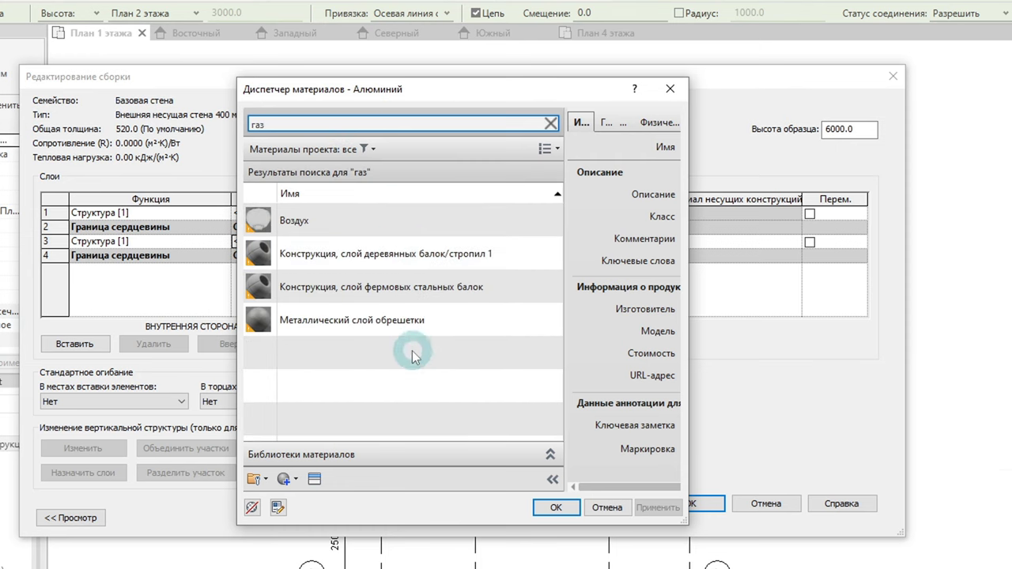
{"action": "left_click_drag", "start_coordinate": [300, 124], "coordinate": [230, 120]}
{"action": "type", "text": "пен"}
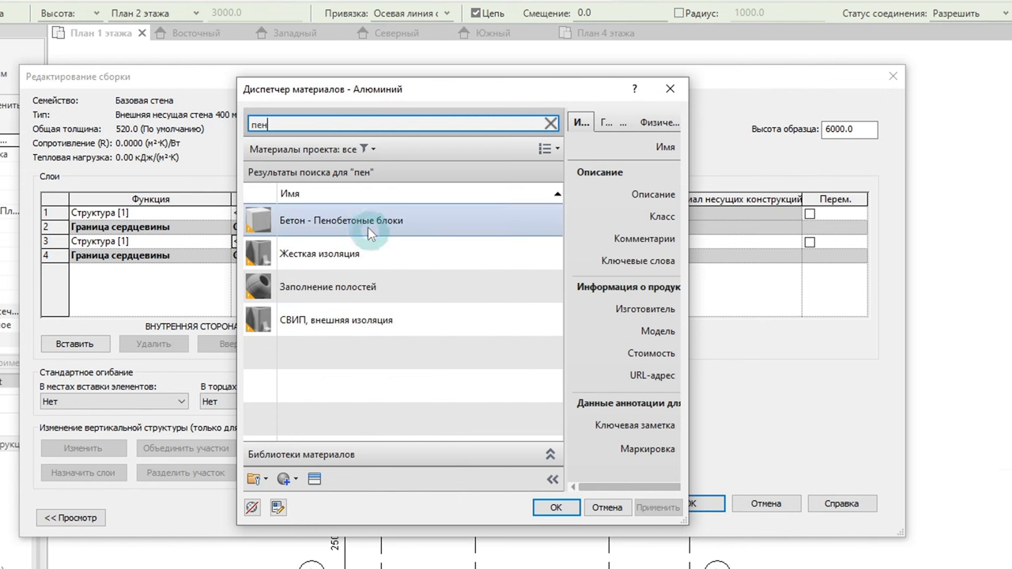
{"action": "left_click", "coordinate": [368, 225]}
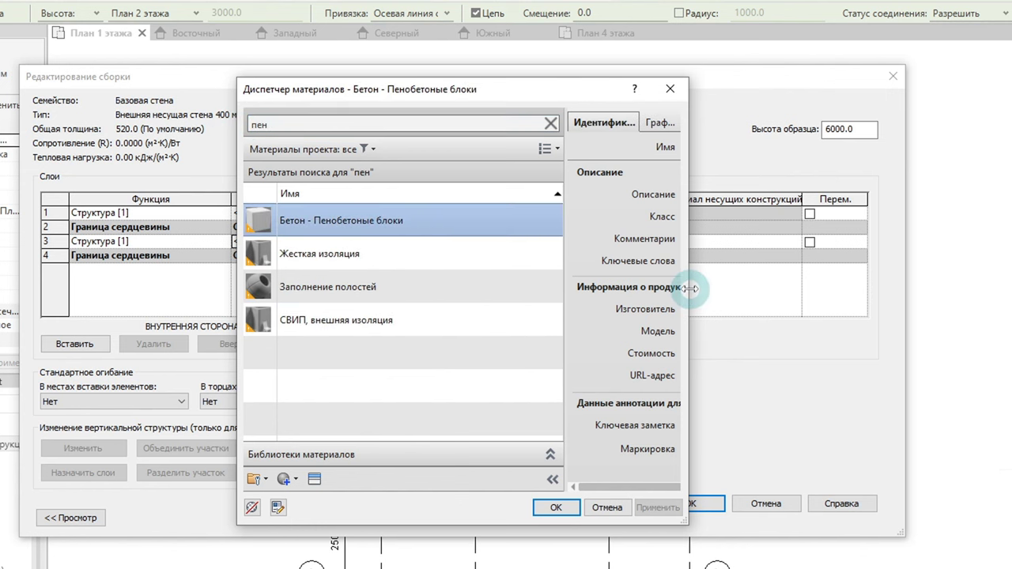
{"action": "left_click_drag", "start_coordinate": [688, 287], "coordinate": [1008, 293]}
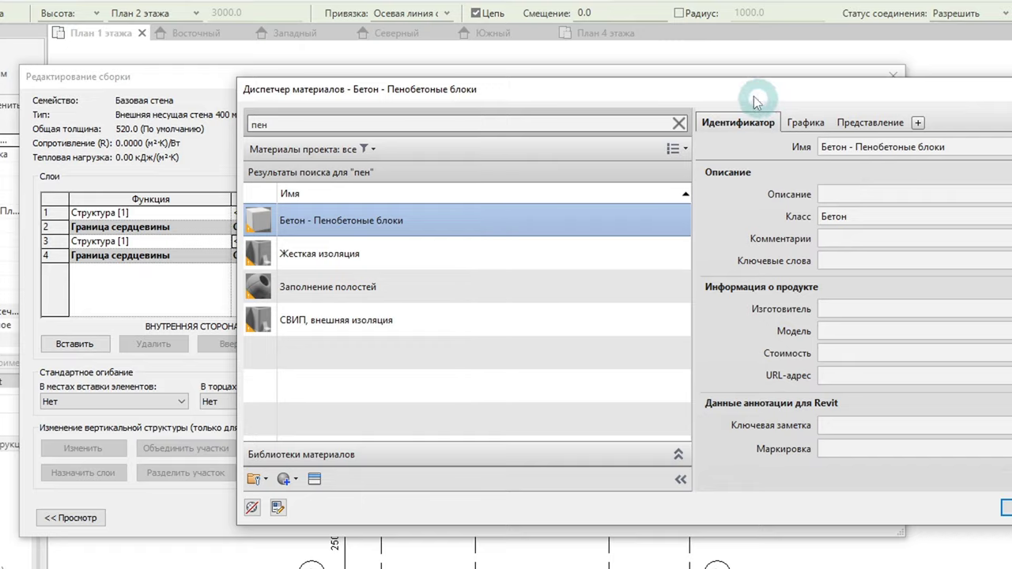
Step: Review Бетон - Пенобетоные блоки graphics and appearance: asset Бетон, colour RGB 178 178 178
{"action": "left_click_drag", "start_coordinate": [759, 90], "coordinate": [514, 90]}
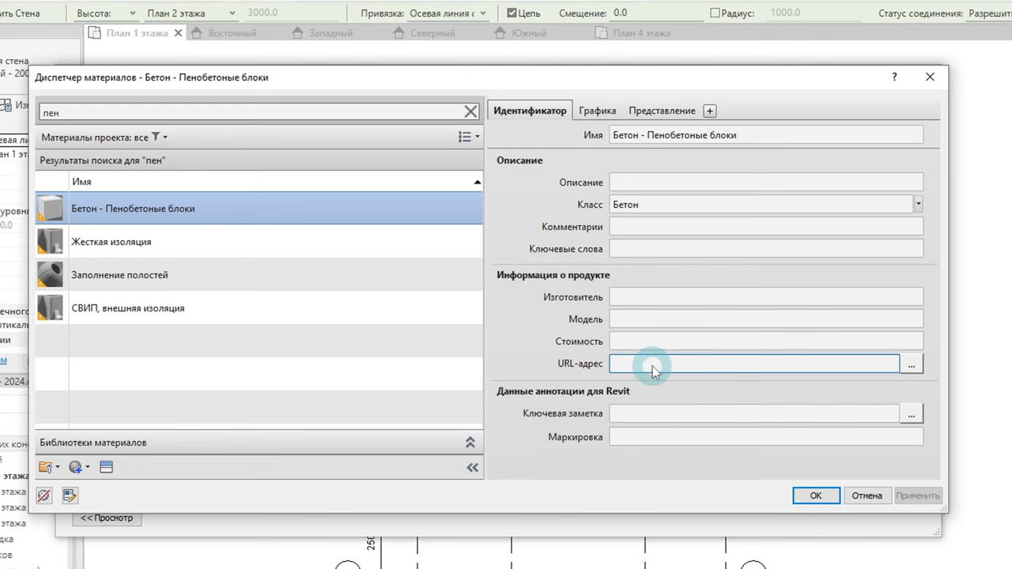
{"action": "left_click", "coordinate": [591, 115]}
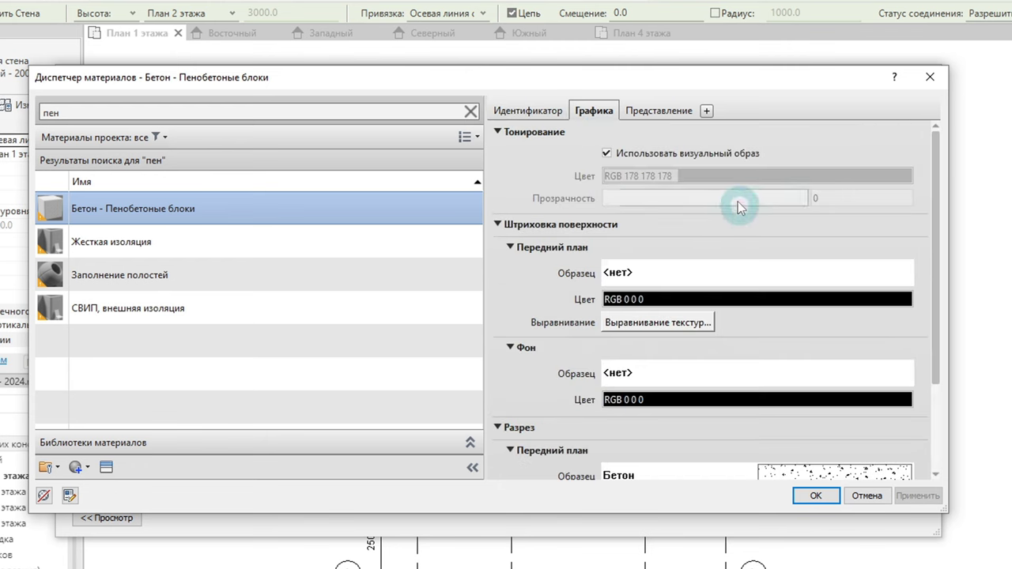
{"action": "left_click_drag", "start_coordinate": [931, 238], "coordinate": [933, 316]}
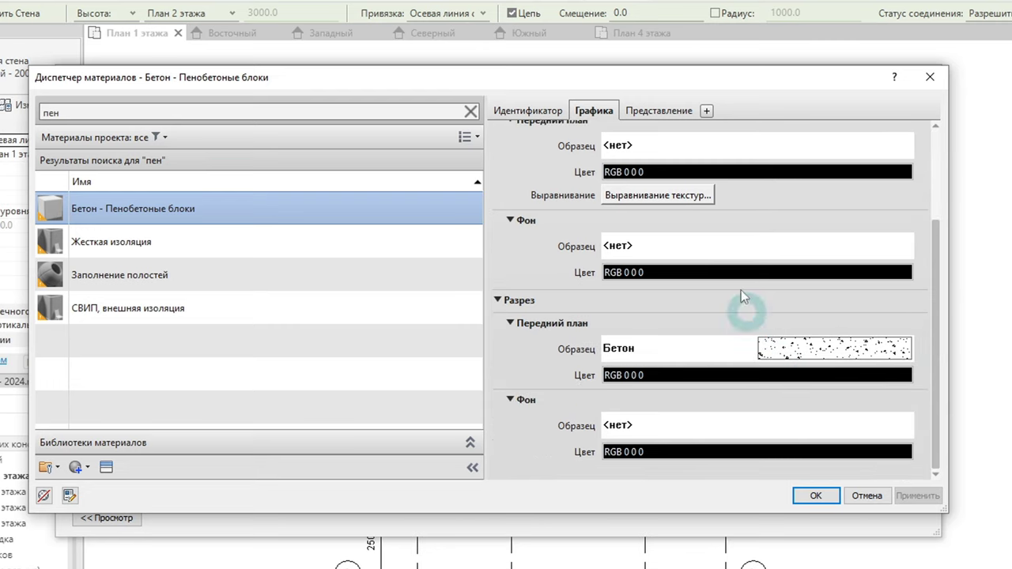
{"action": "left_click", "coordinate": [656, 111]}
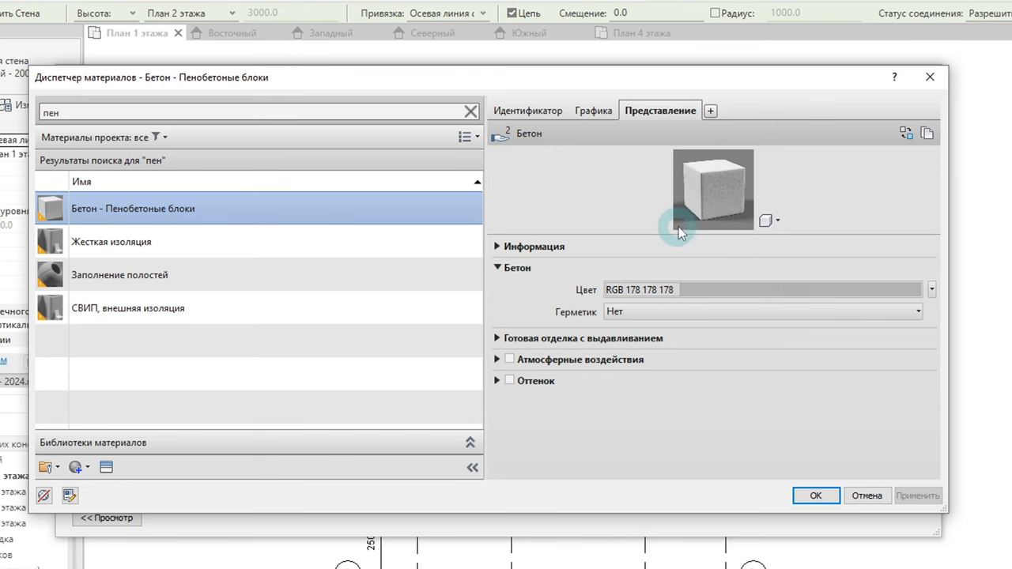
{"action": "left_click_drag", "start_coordinate": [653, 235], "coordinate": [669, 357]}
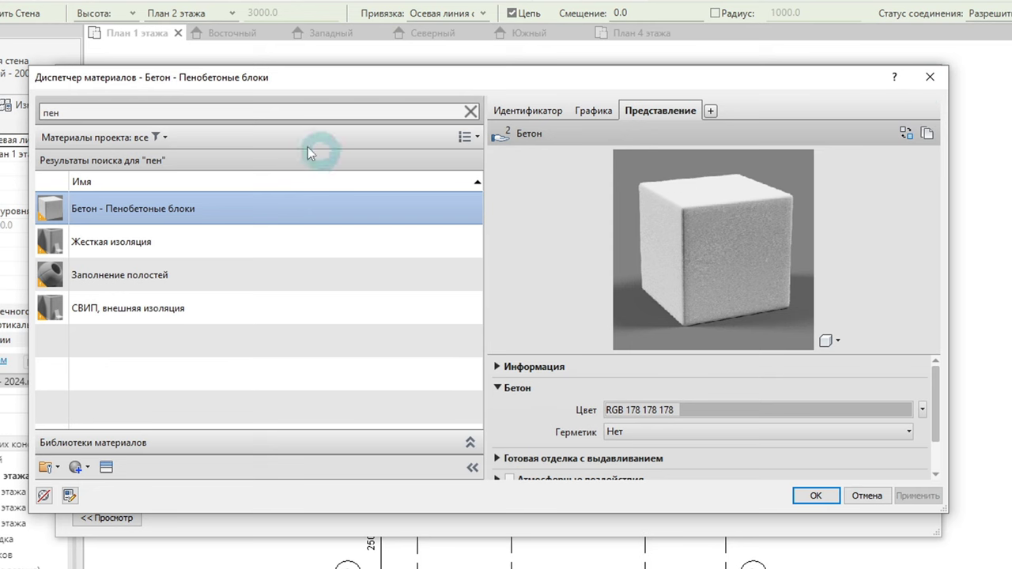
{"action": "left_click", "coordinate": [79, 112]}
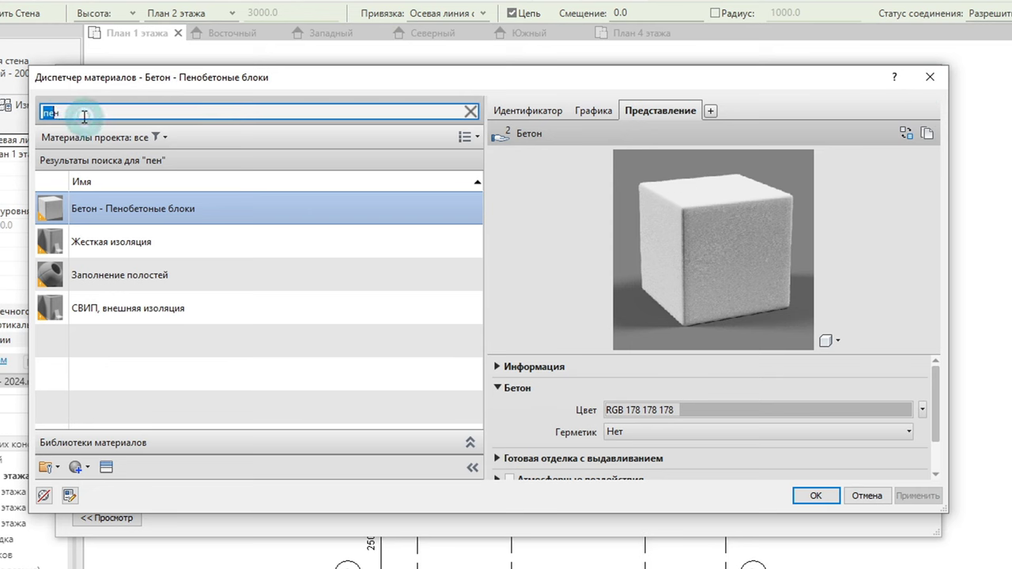
Step: Search 'бетон', select Бетонные модули для кладки, and review its identity and graphics
{"action": "type", "text": "бе"}
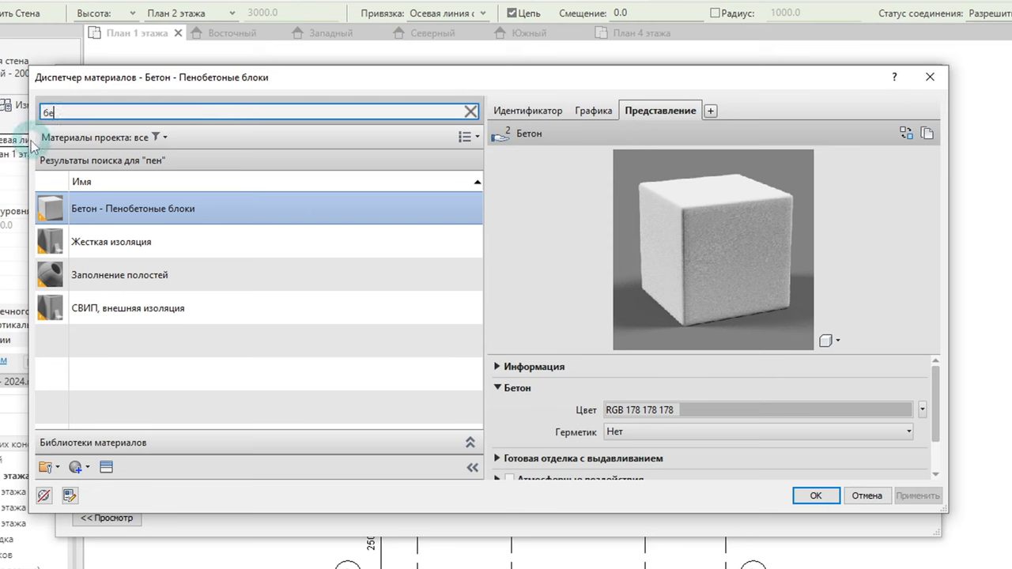
{"action": "type", "text": "тон"}
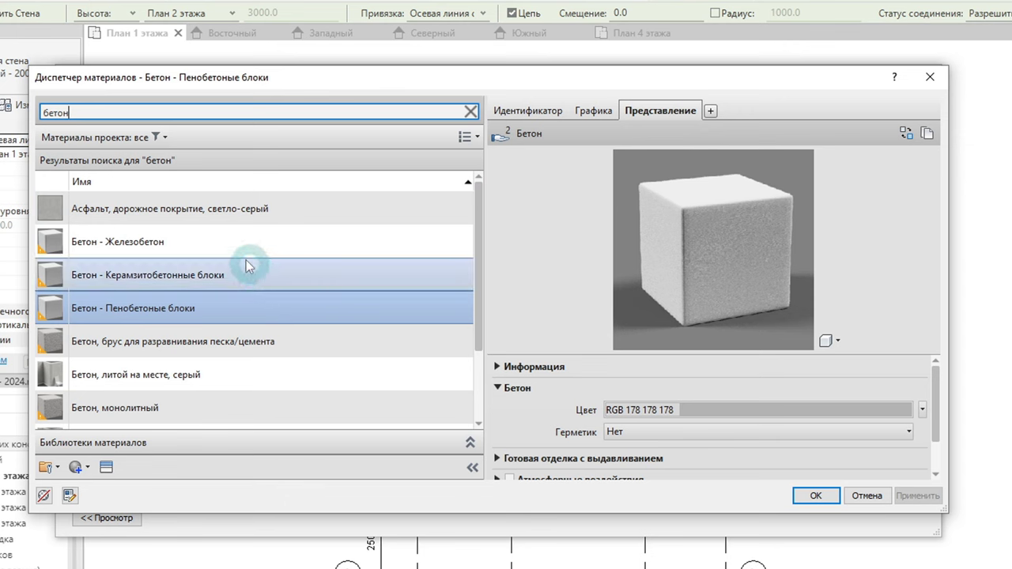
{"action": "scroll", "coordinate": [199, 348], "scroll_direction": "down", "scroll_amount": 2}
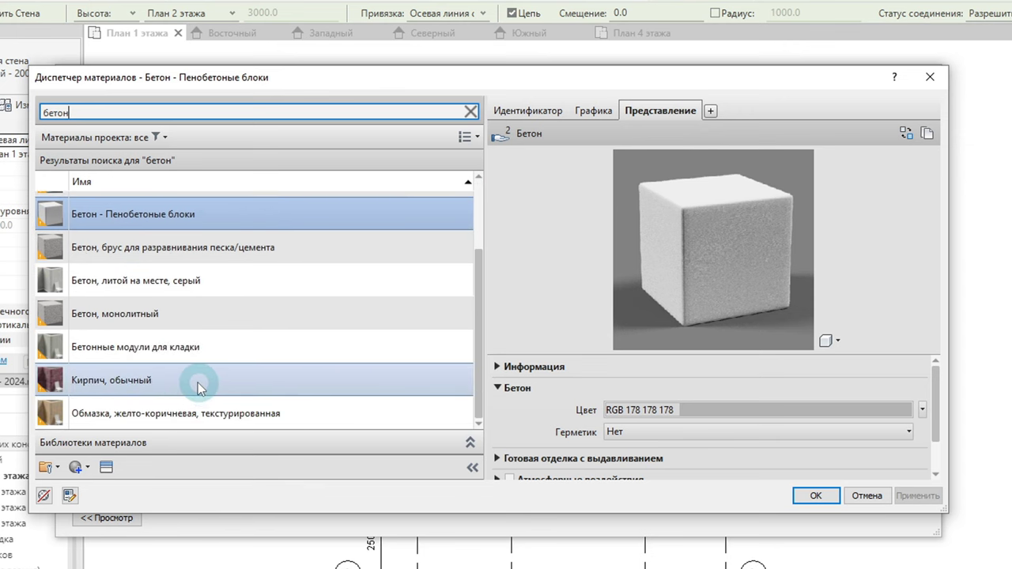
{"action": "left_click", "coordinate": [175, 353]}
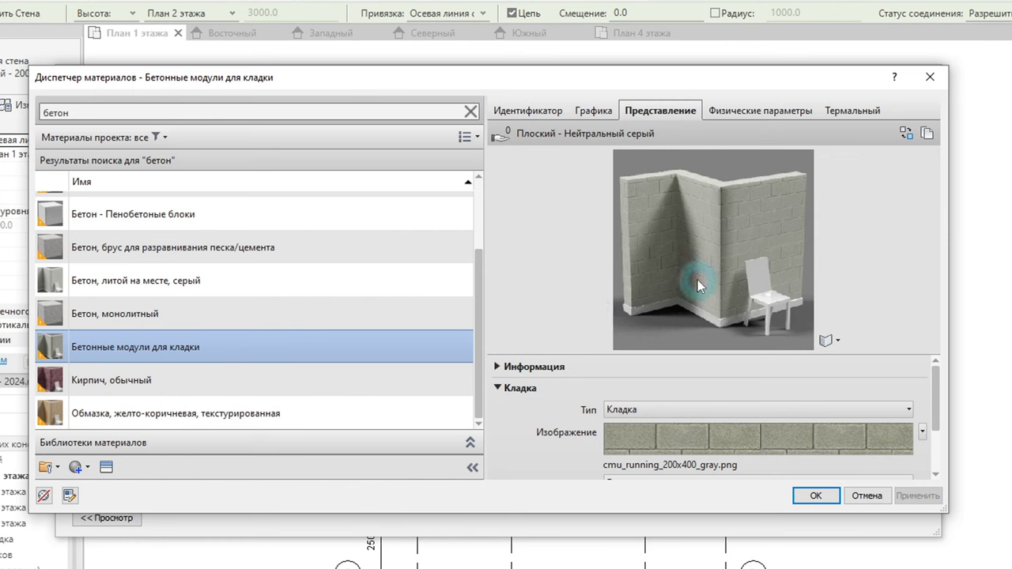
{"action": "left_click", "coordinate": [510, 110]}
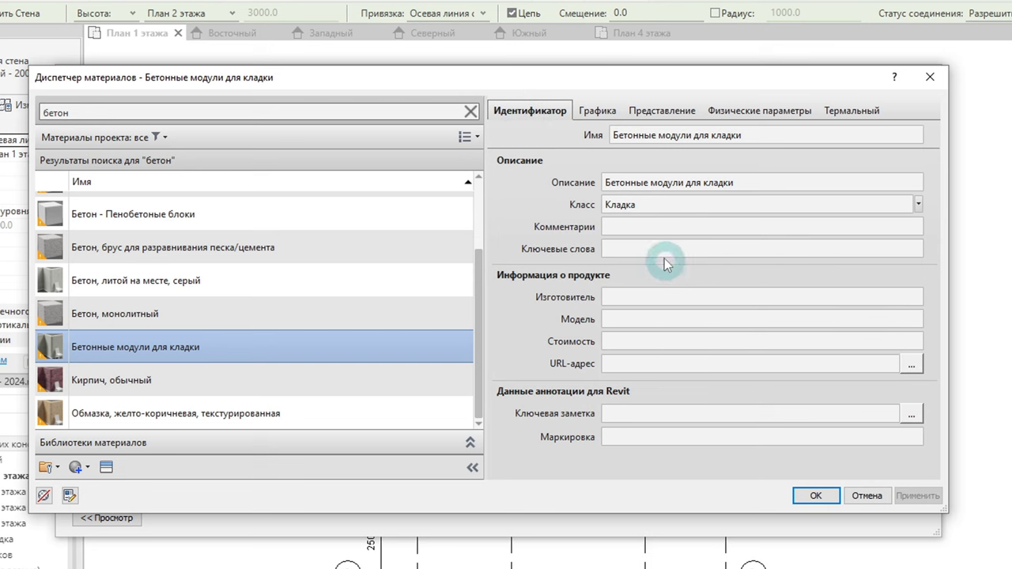
{"action": "left_click", "coordinate": [589, 111]}
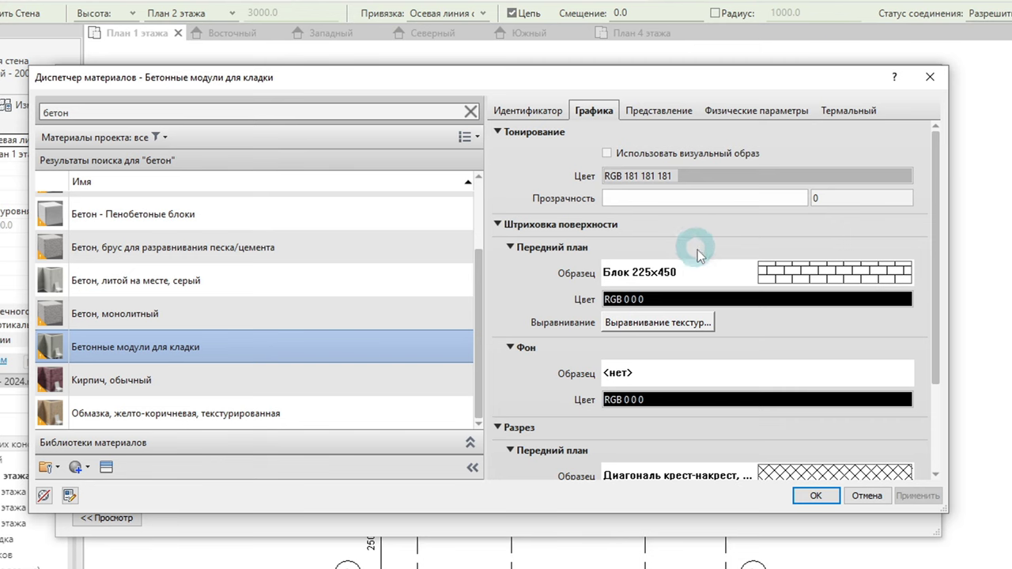
{"action": "scroll", "coordinate": [917, 292], "scroll_direction": "down", "scroll_amount": 2}
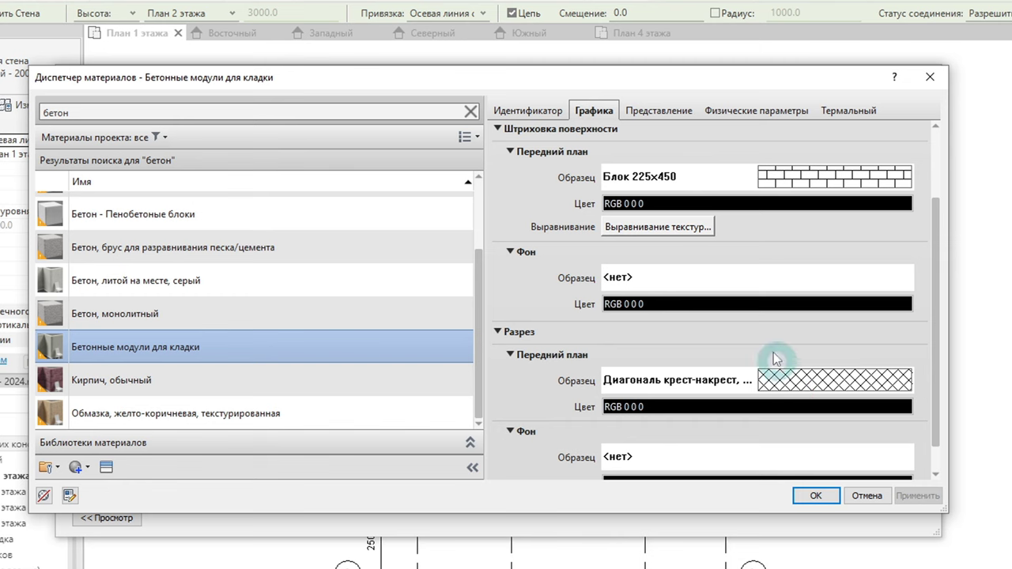
Step: Inspect its appearance, expanding Информация and the Кладка type list
{"action": "left_click", "coordinate": [656, 113]}
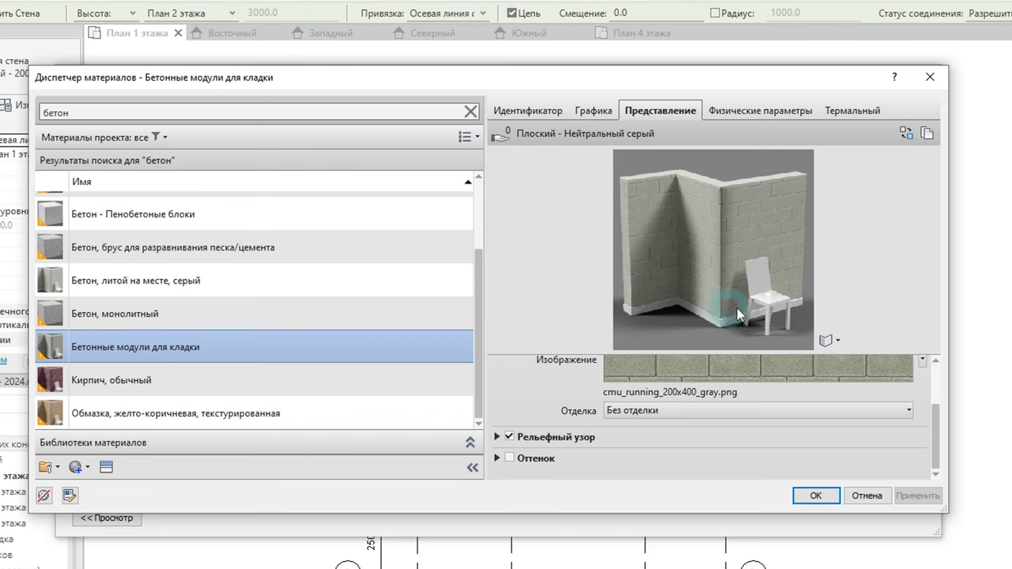
{"action": "scroll", "coordinate": [883, 397], "scroll_direction": "up", "scroll_amount": 2}
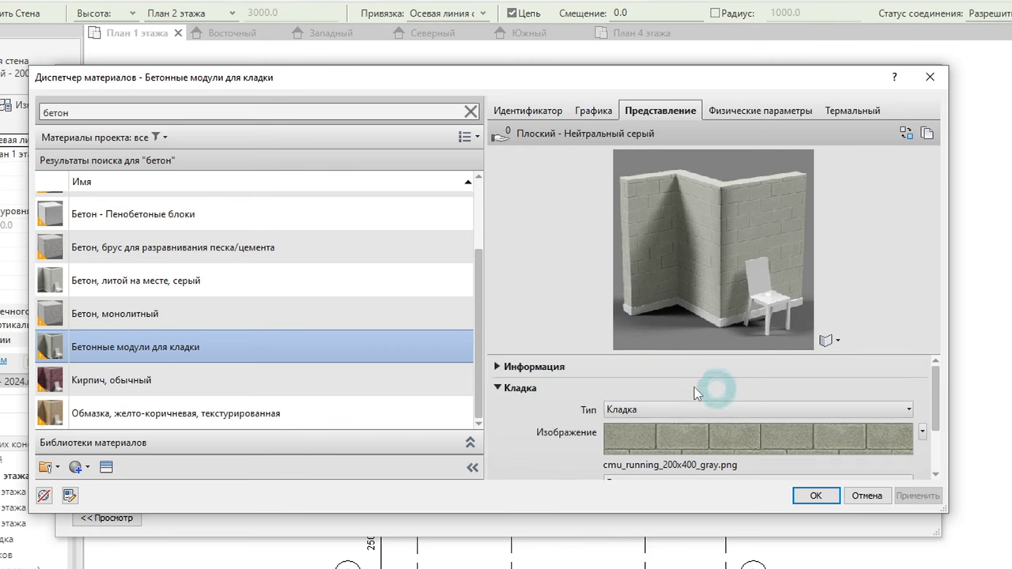
{"action": "left_click", "coordinate": [501, 365]}
{"action": "left_click", "coordinate": [660, 412]}
{"action": "left_click", "coordinate": [722, 431]}
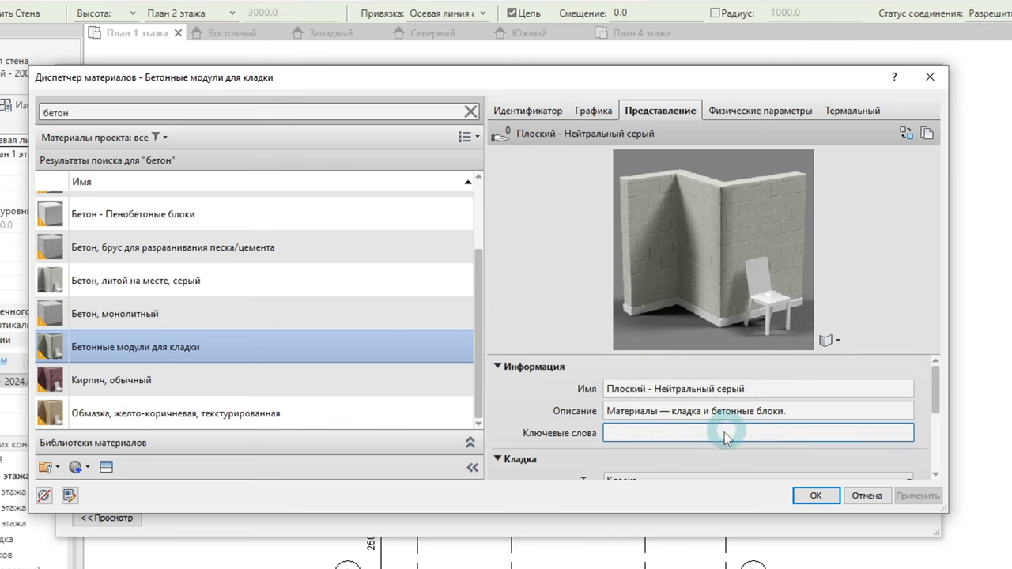
{"action": "left_click", "coordinate": [699, 506]}
{"action": "left_click_drag", "start_coordinate": [701, 515], "coordinate": [701, 568]}
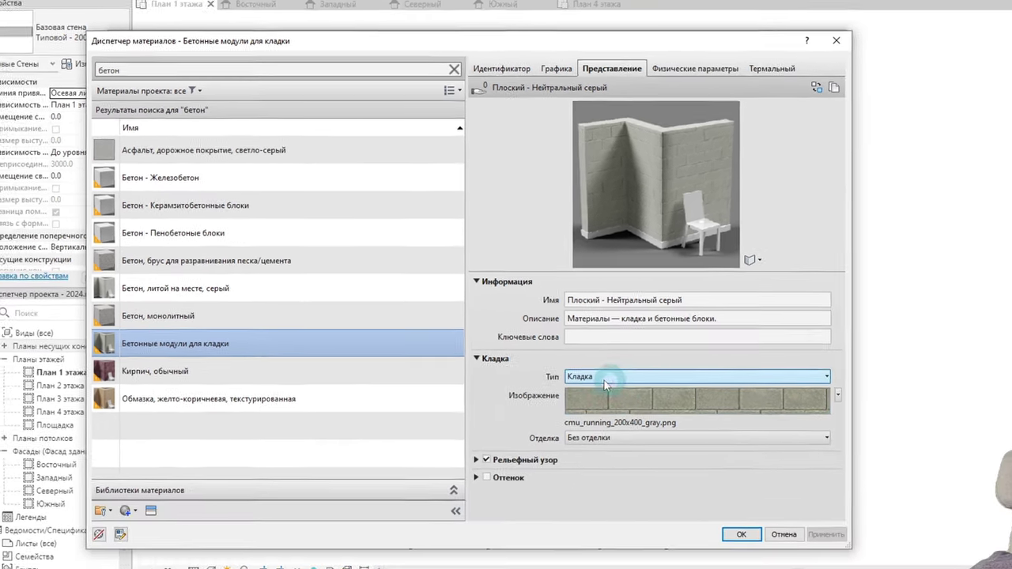
{"action": "left_click", "coordinate": [641, 471]}
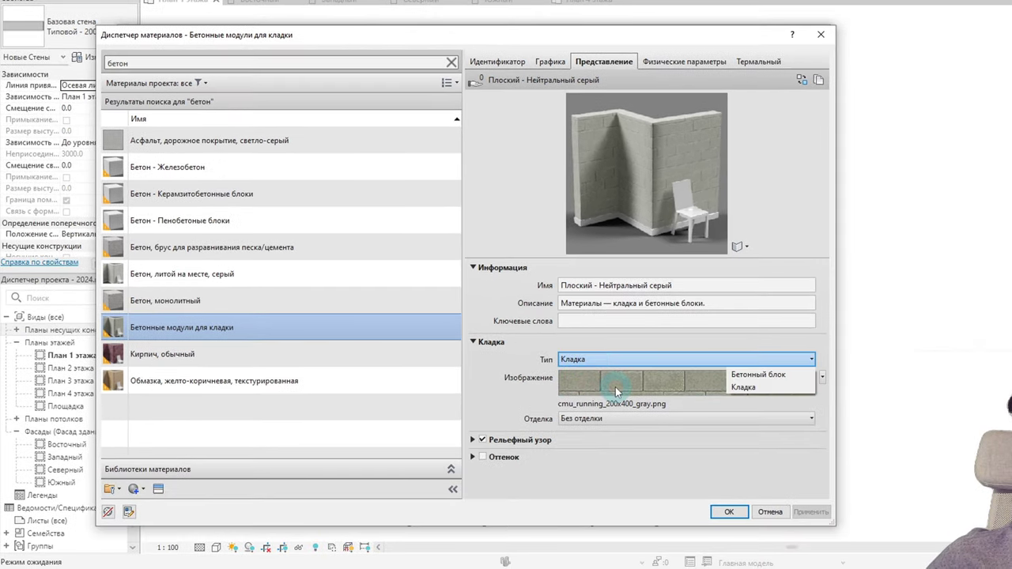
Step: Keep Кладка as the masonry type and reset the masonry texture's X offset to 0,00 мм
{"action": "left_click", "coordinate": [617, 391]}
{"action": "left_click", "coordinate": [643, 388]}
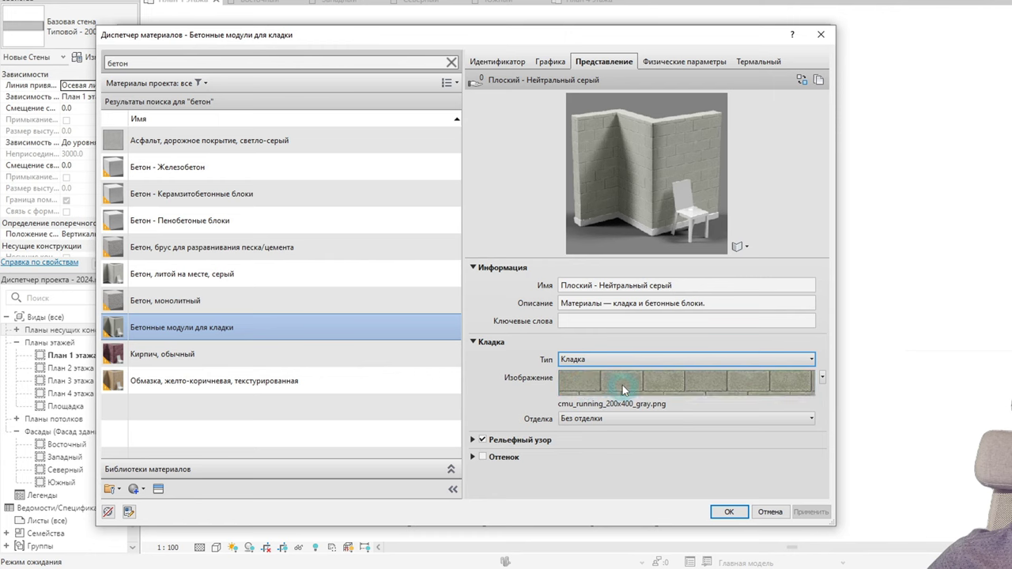
{"action": "mouse_move", "coordinate": [313, 352]}
{"action": "left_mouse_down"}
{"action": "mouse_move", "coordinate": [578, 385]}
{"action": "mouse_move", "coordinate": [640, 415]}
{"action": "left_mouse_up"}
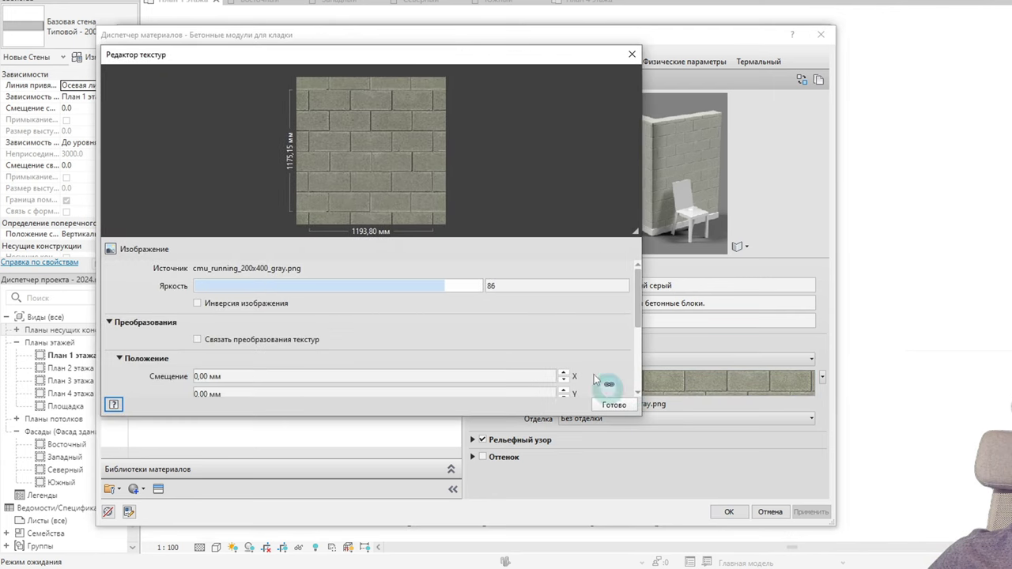
{"action": "left_click", "coordinate": [561, 343]}
{"action": "left_click", "coordinate": [563, 336]}
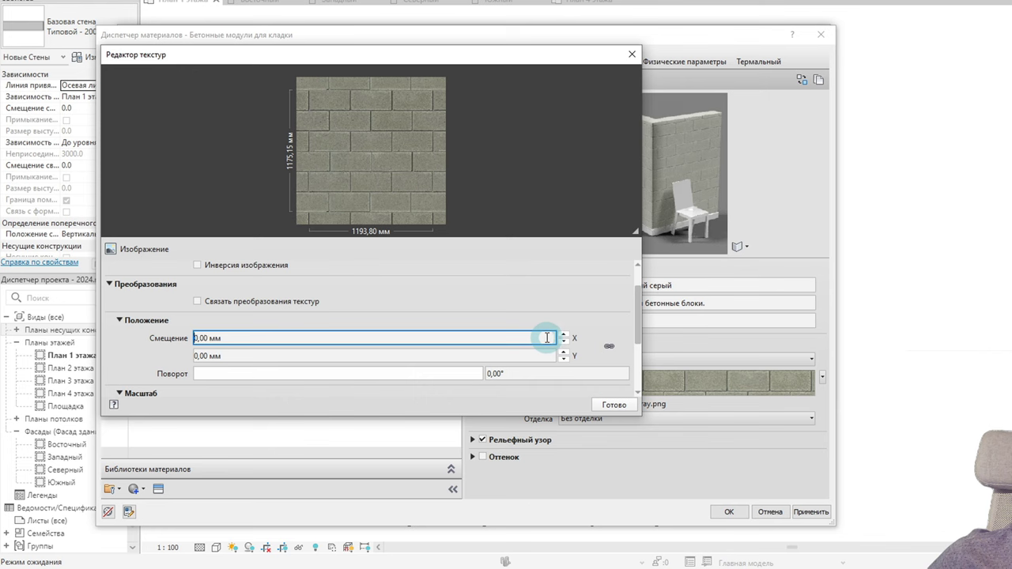
{"action": "mouse_move", "coordinate": [638, 320]}
{"action": "left_mouse_down"}
{"action": "mouse_move", "coordinate": [641, 377]}
{"action": "mouse_move", "coordinate": [646, 320]}
{"action": "left_mouse_up"}
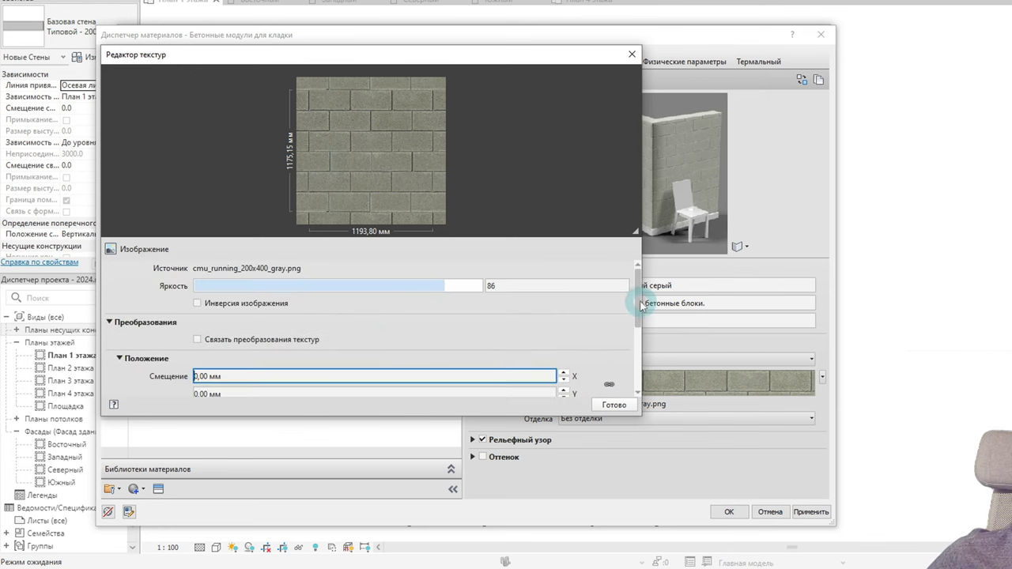
{"action": "left_click", "coordinate": [614, 405]}
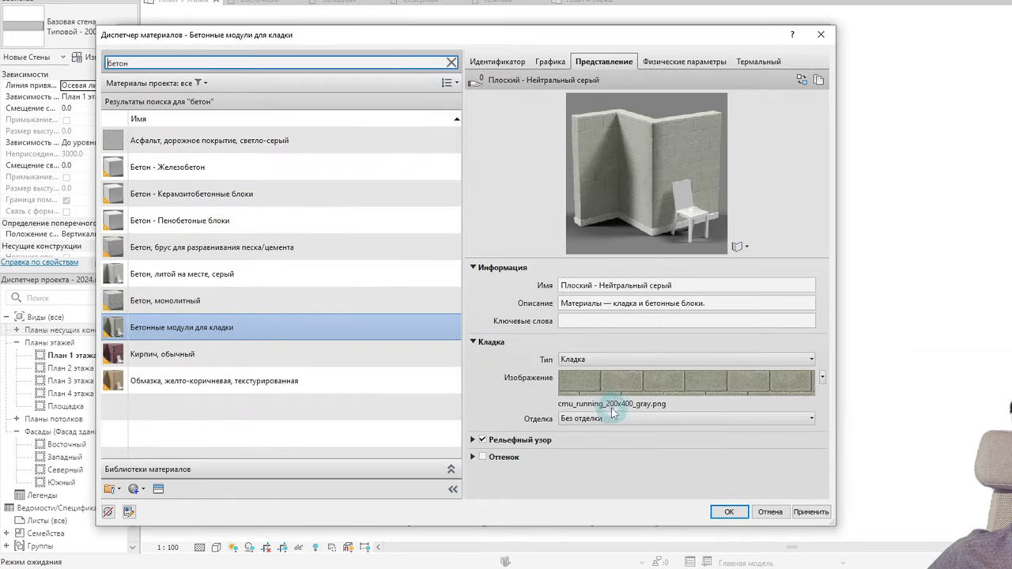
Step: Reselect CMU_Running_200x400_Gray.png from the Mats folder as the masonry image file
{"action": "left_click", "coordinate": [583, 407]}
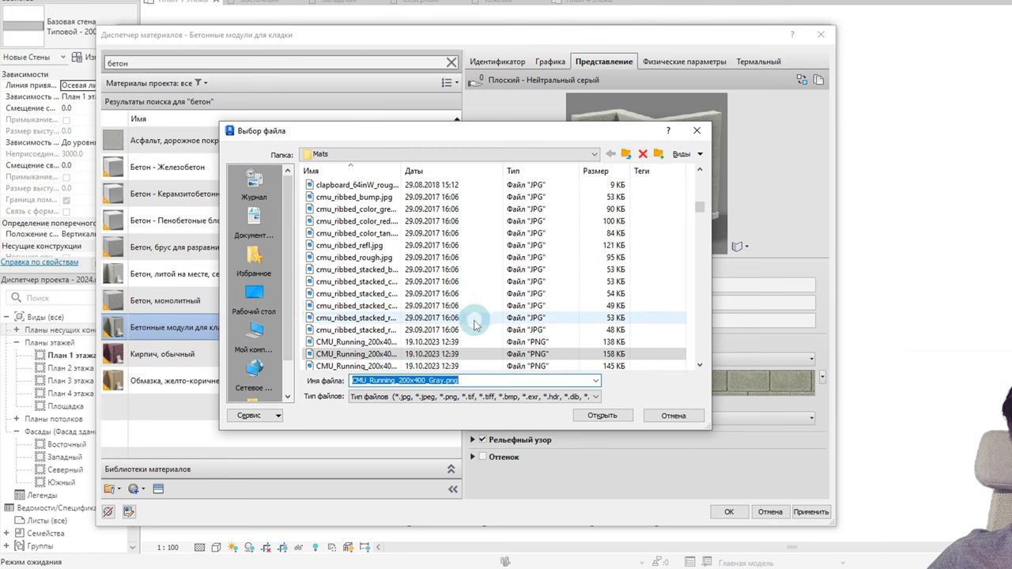
{"action": "scroll", "coordinate": [477, 334], "scroll_direction": "down", "scroll_amount": 1}
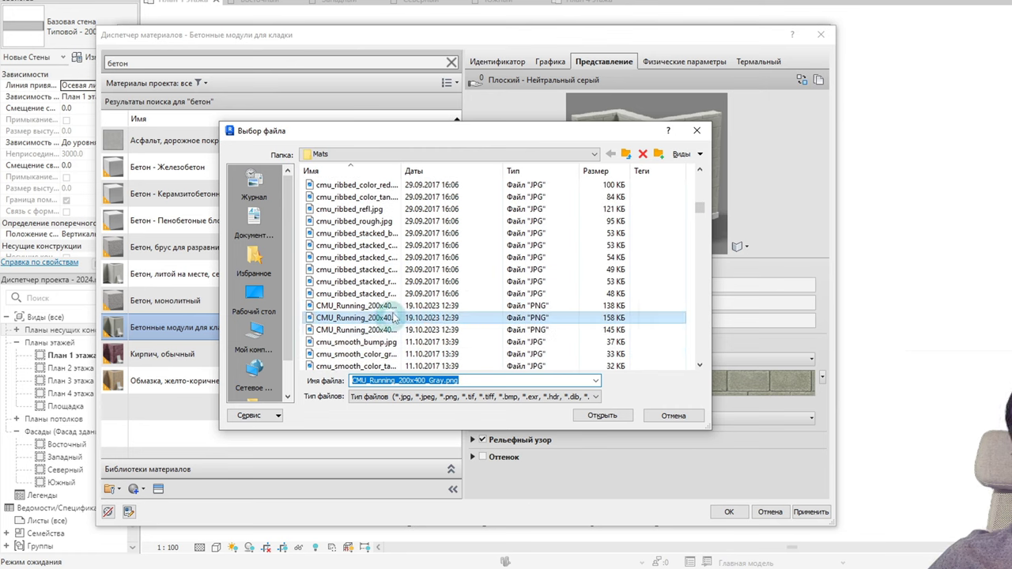
{"action": "left_click_drag", "start_coordinate": [401, 171], "coordinate": [504, 170]}
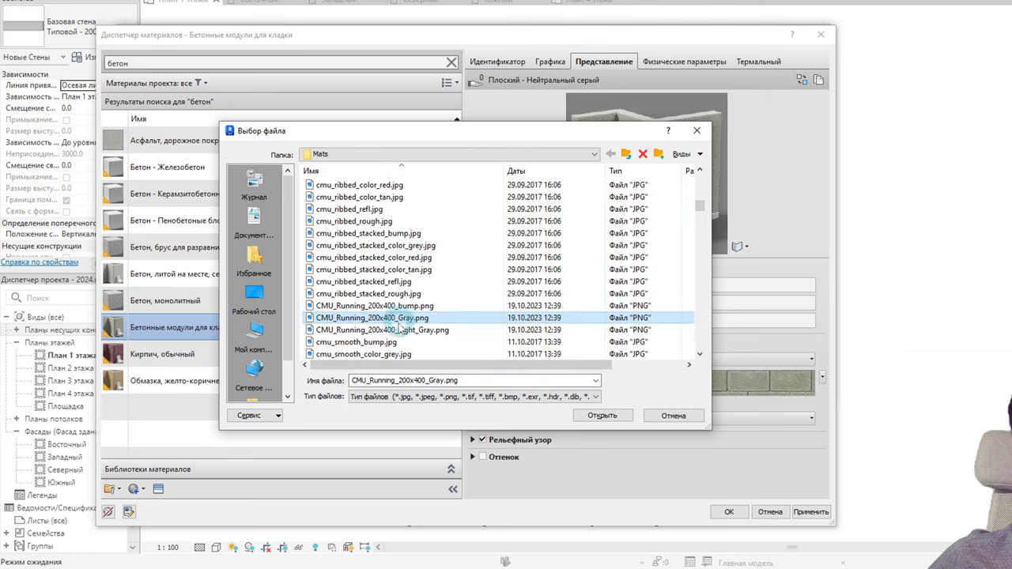
{"action": "mouse_move", "coordinate": [381, 329]}
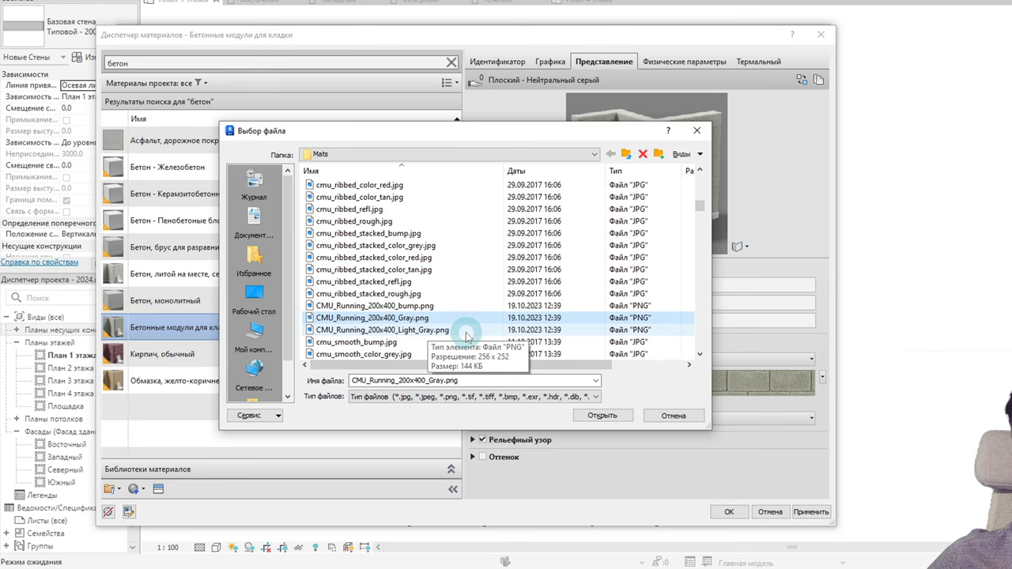
Step: Keep the gray masonry image and check the bump pattern amount of 0,15
{"action": "left_click", "coordinate": [674, 415]}
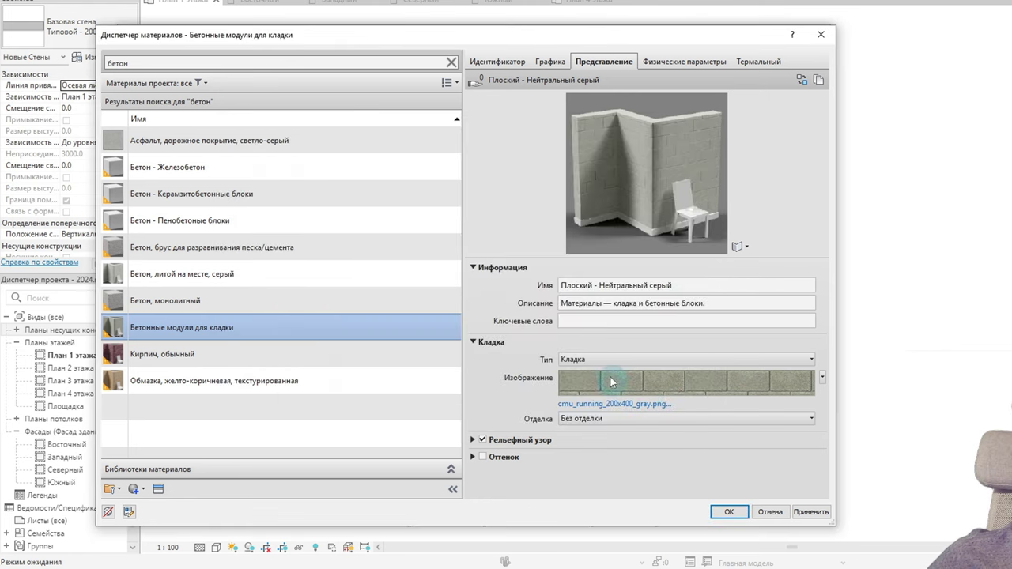
{"action": "left_click", "coordinate": [566, 324]}
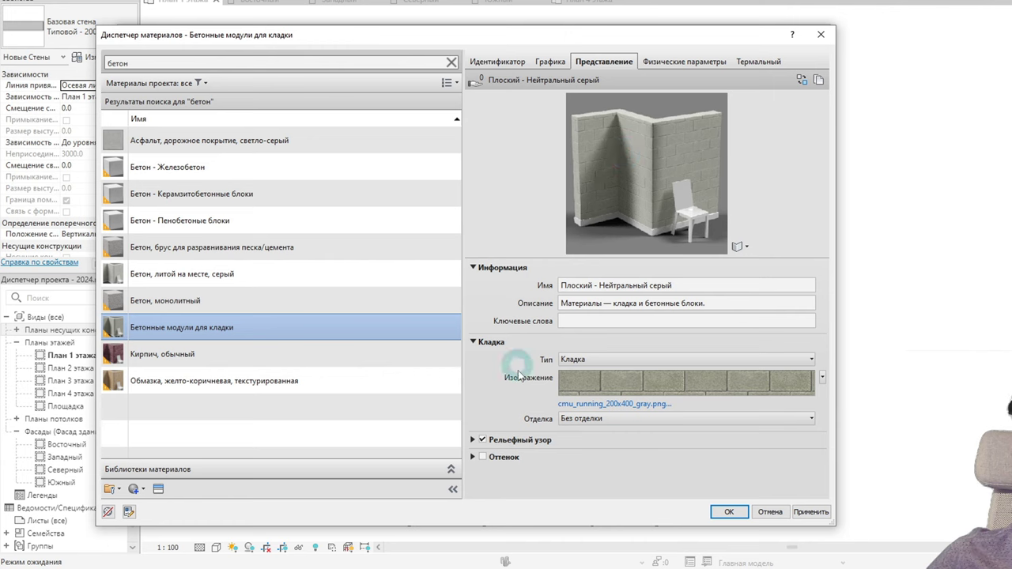
{"action": "left_click", "coordinate": [473, 440]}
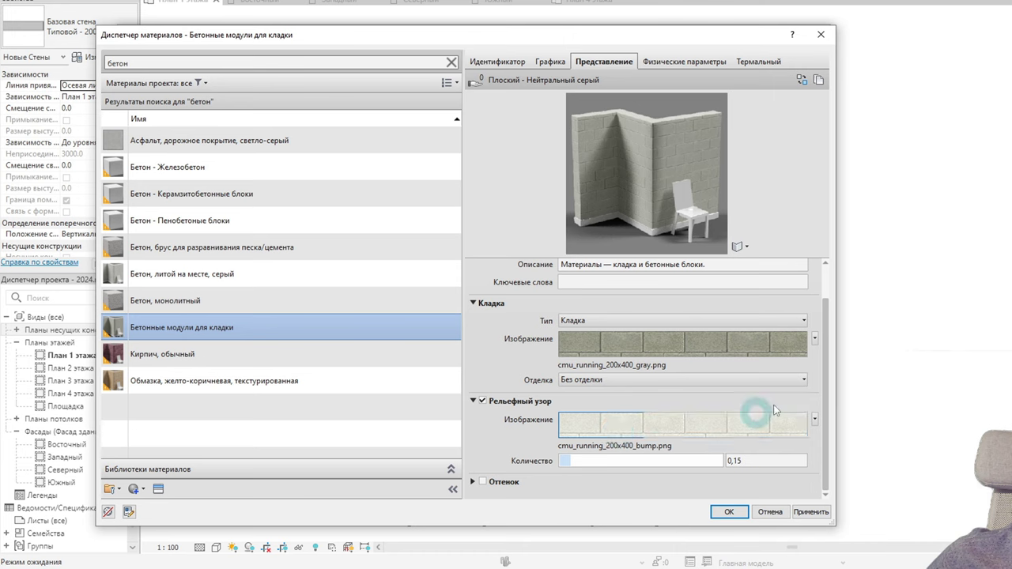
{"action": "left_click", "coordinate": [567, 461]}
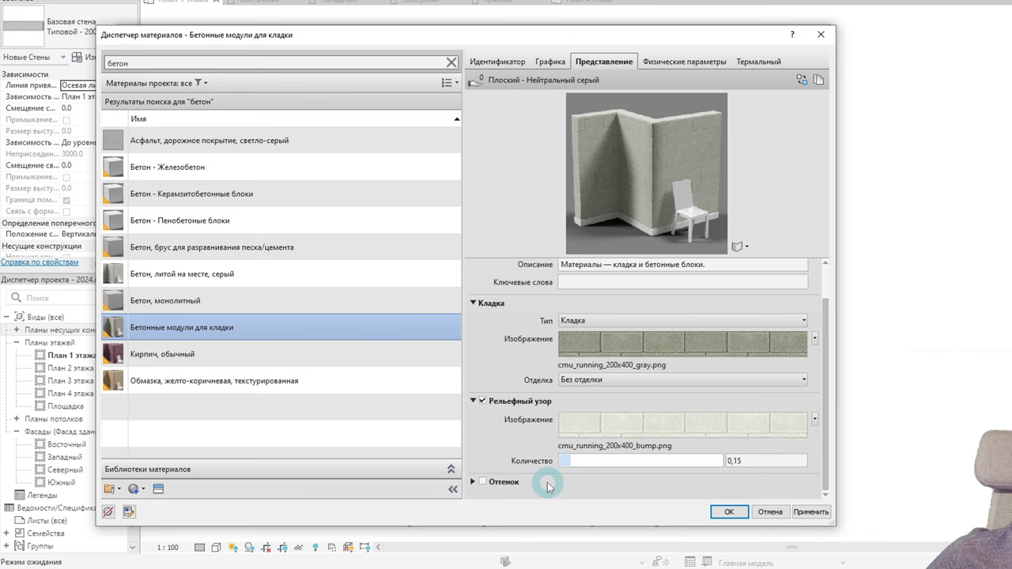
Step: Try a green tint (RGB 70 130 30), leave the appearance untinted, and show physical properties
{"action": "left_click", "coordinate": [474, 482]}
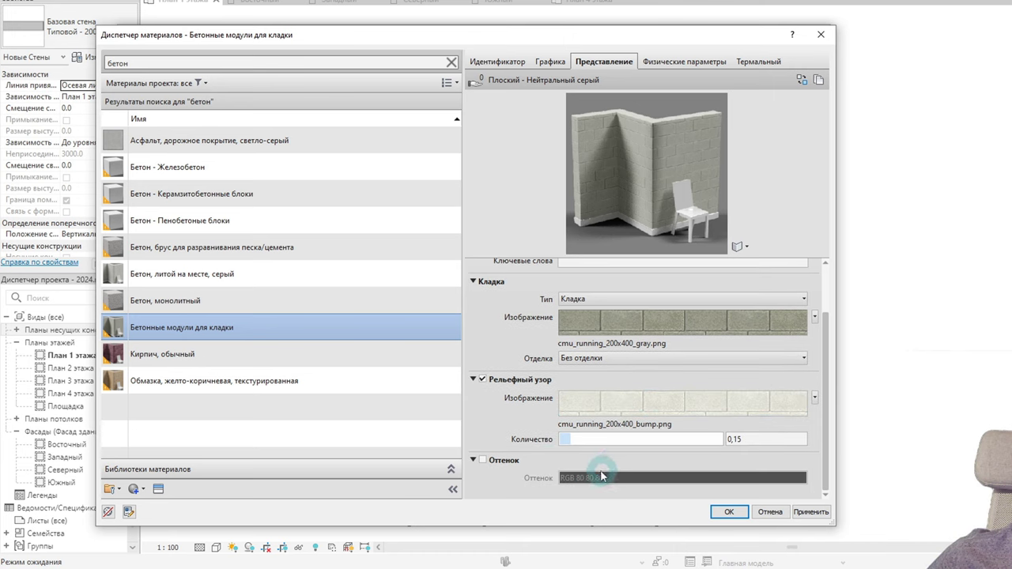
{"action": "left_click", "coordinate": [482, 460]}
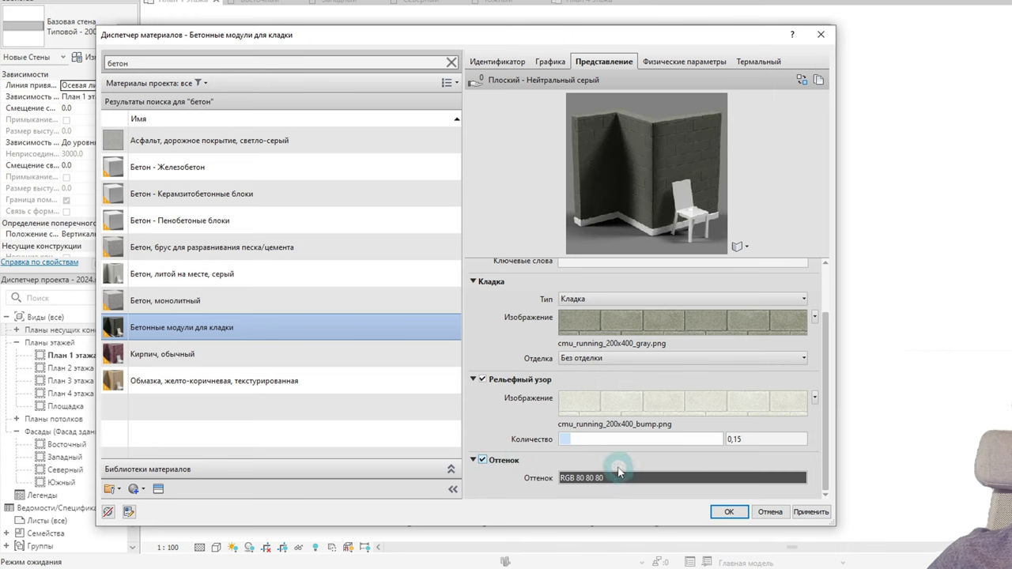
{"action": "left_click", "coordinate": [616, 473]}
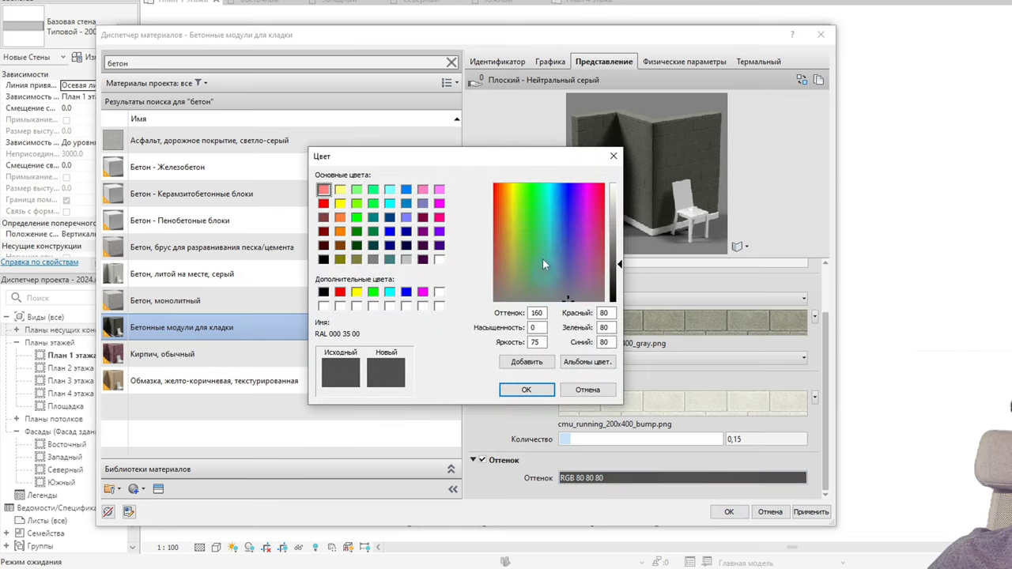
{"action": "left_click", "coordinate": [525, 389]}
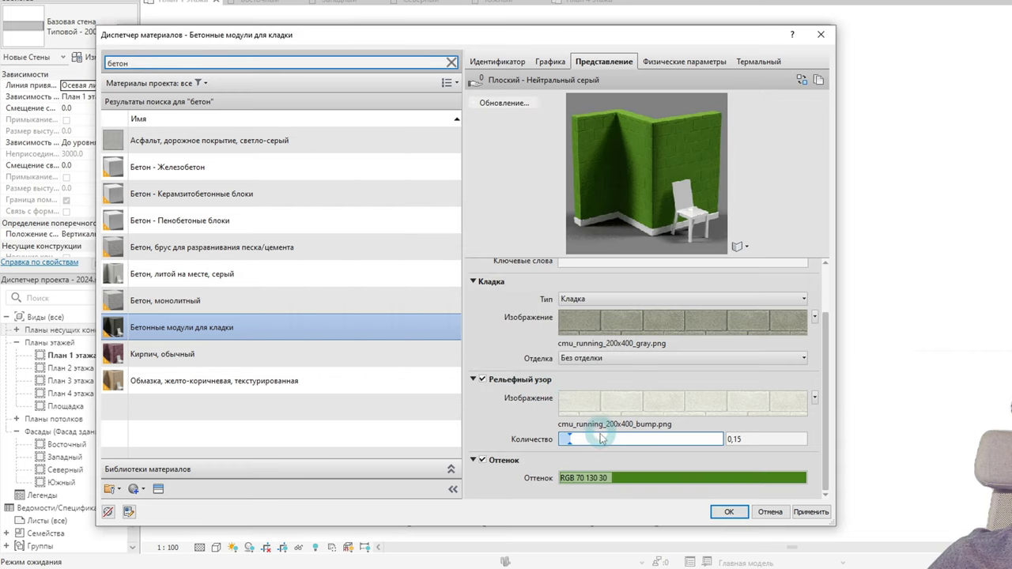
{"action": "left_click", "coordinate": [482, 459]}
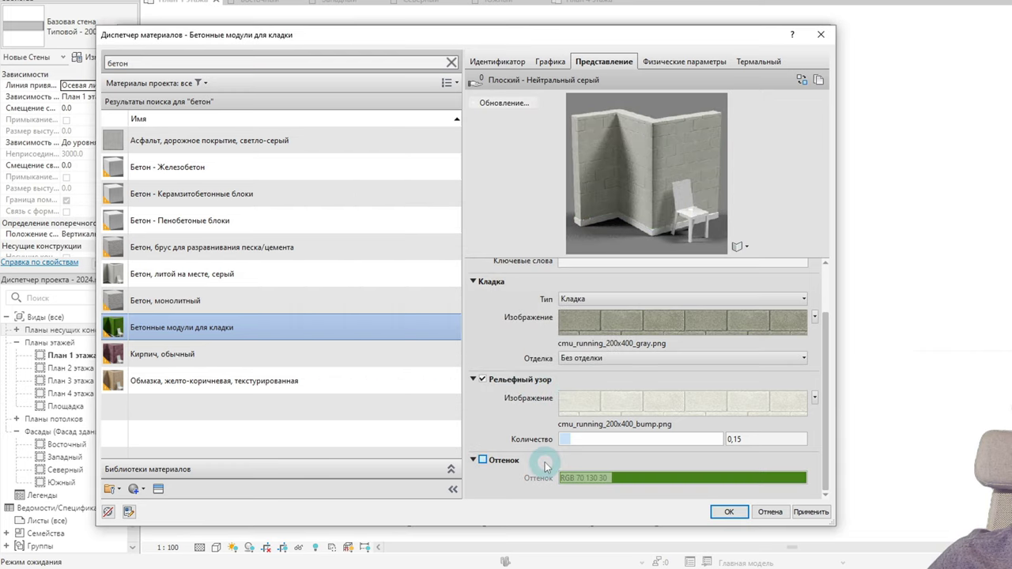
{"action": "left_click", "coordinate": [669, 61]}
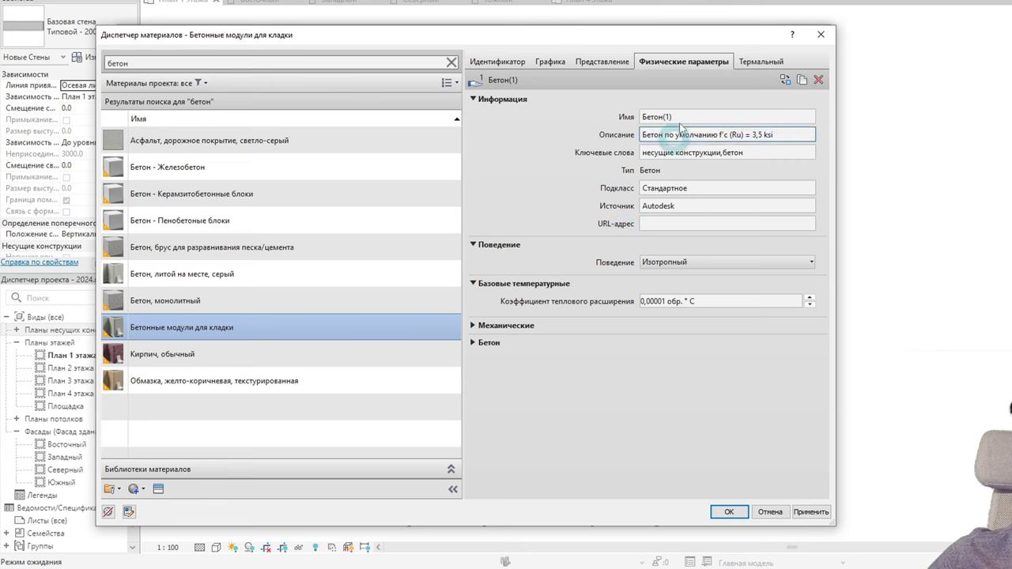
Step: Review the thermal properties, then accept Бетонные модули для кладки for the 400 mm core layer
{"action": "left_click", "coordinate": [755, 61]}
{"action": "left_click", "coordinate": [671, 318]}
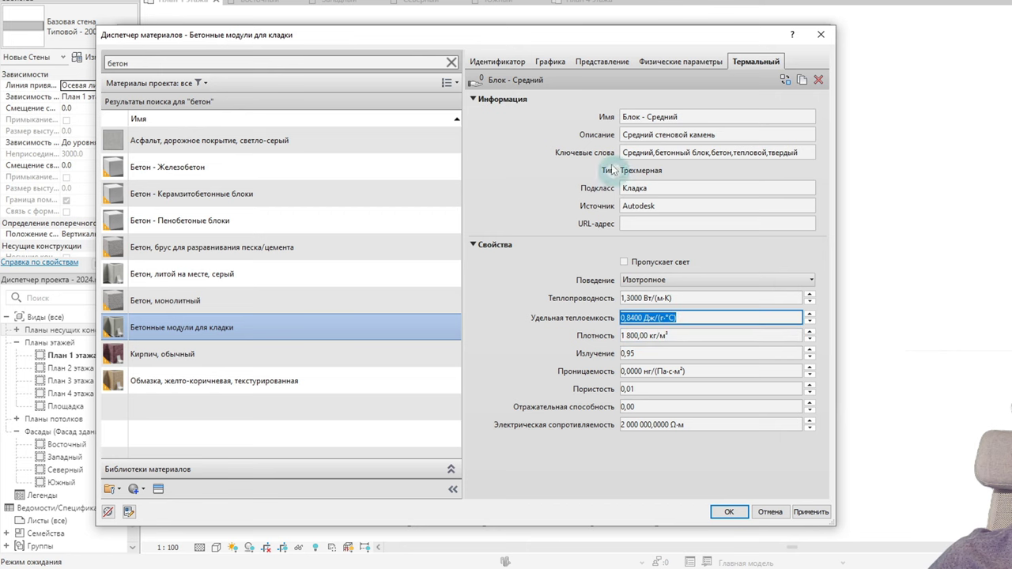
{"action": "left_click", "coordinate": [301, 333]}
{"action": "key", "text": "Return"}
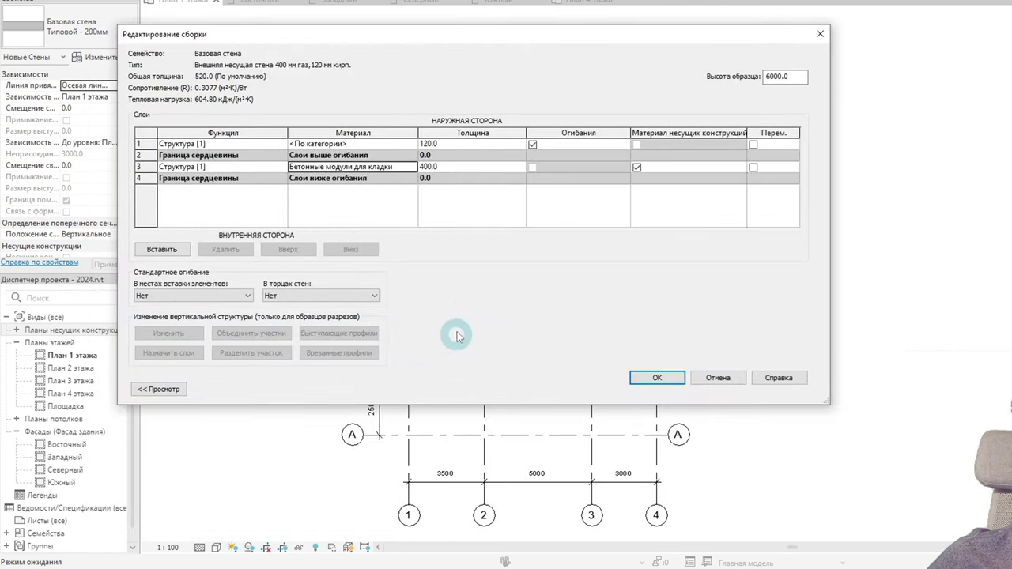
Step: Confirm layer 3's concrete-block material, then open the material list for the 120 mm layer 1
{"action": "left_click", "coordinate": [411, 166]}
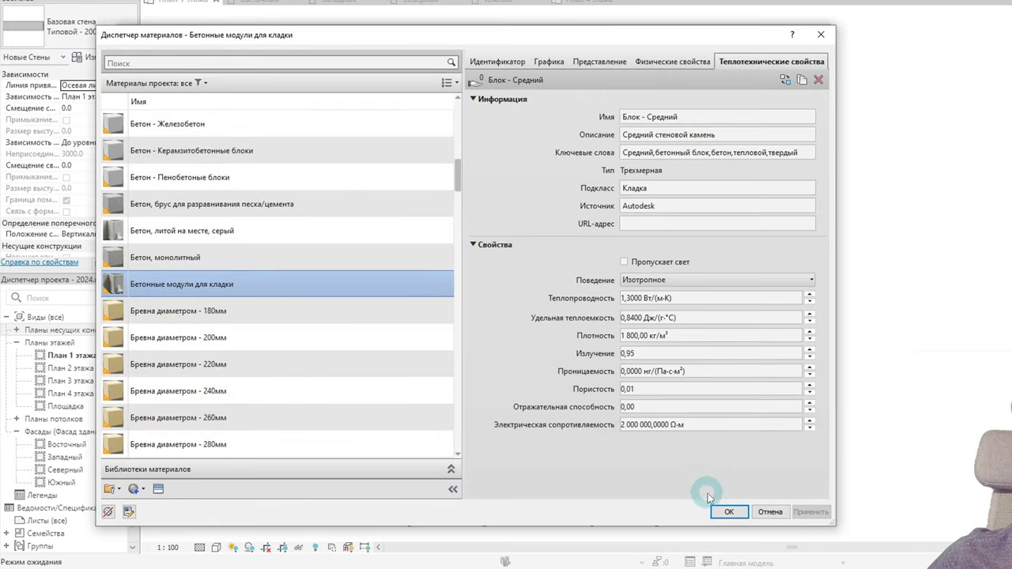
{"action": "left_click", "coordinate": [729, 511]}
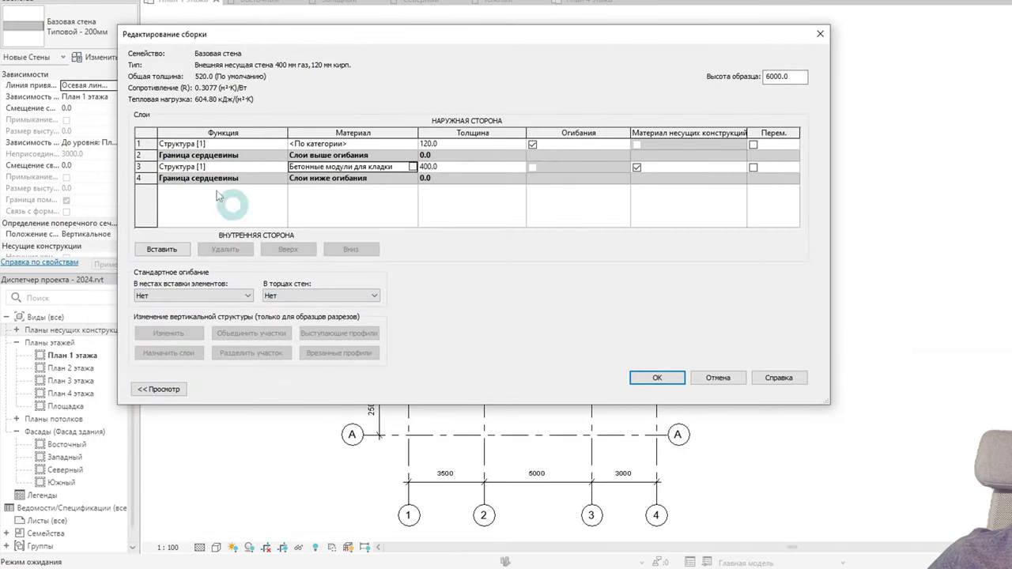
{"action": "left_click", "coordinate": [378, 146]}
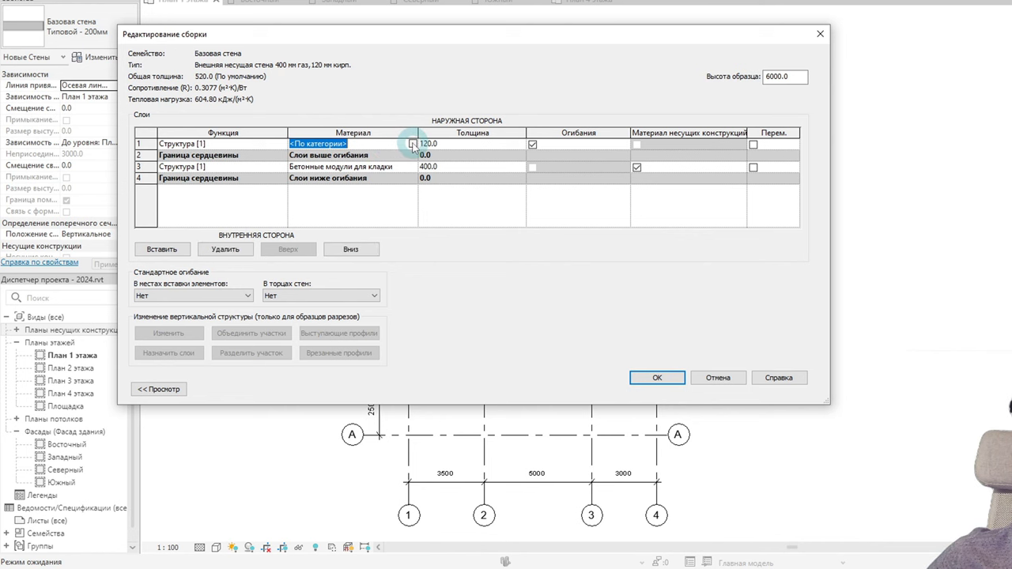
{"action": "left_click", "coordinate": [412, 147]}
{"action": "type", "text": "кирп"}
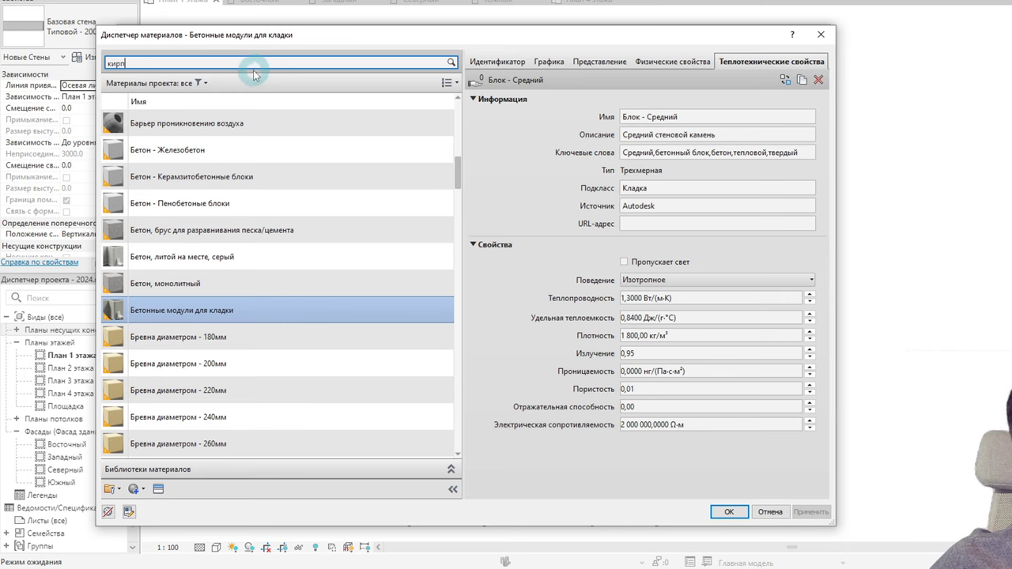
Step: Search 'кирпи' and compare the 250×65, 250×88, 288×65 and 288×88 mm facing bricks
{"action": "type", "text": "и"}
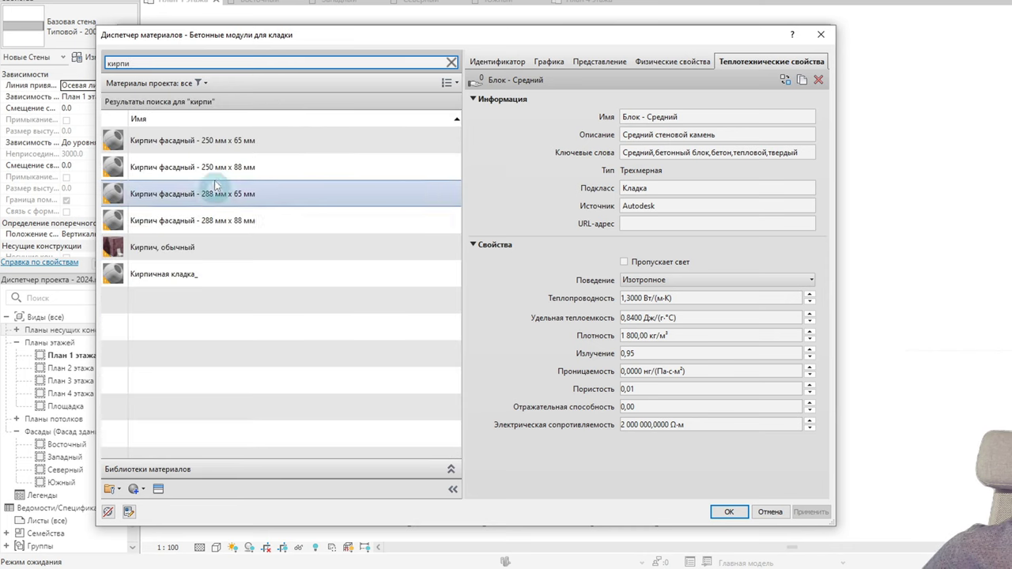
{"action": "left_click", "coordinate": [218, 269]}
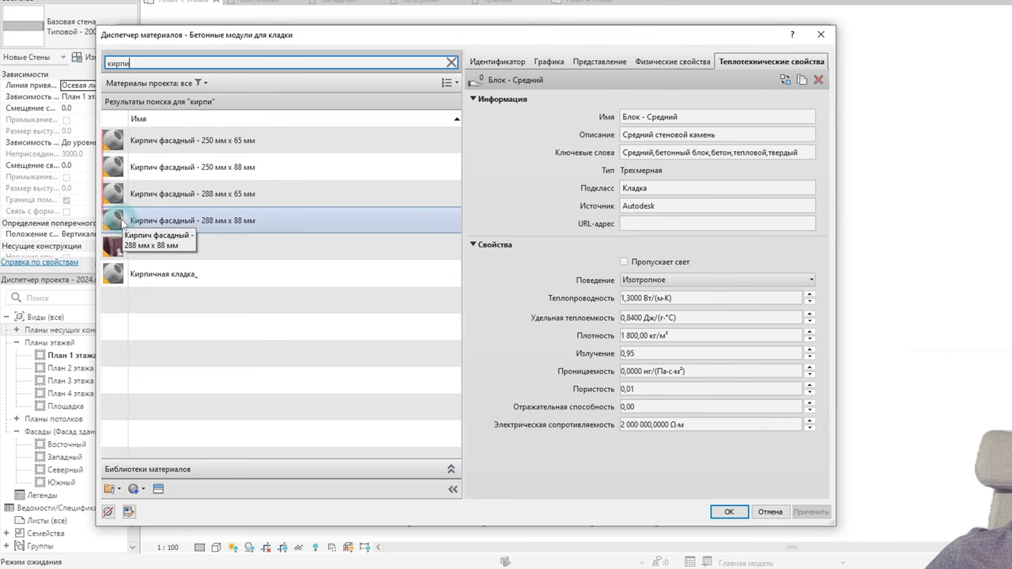
{"action": "left_click", "coordinate": [237, 143]}
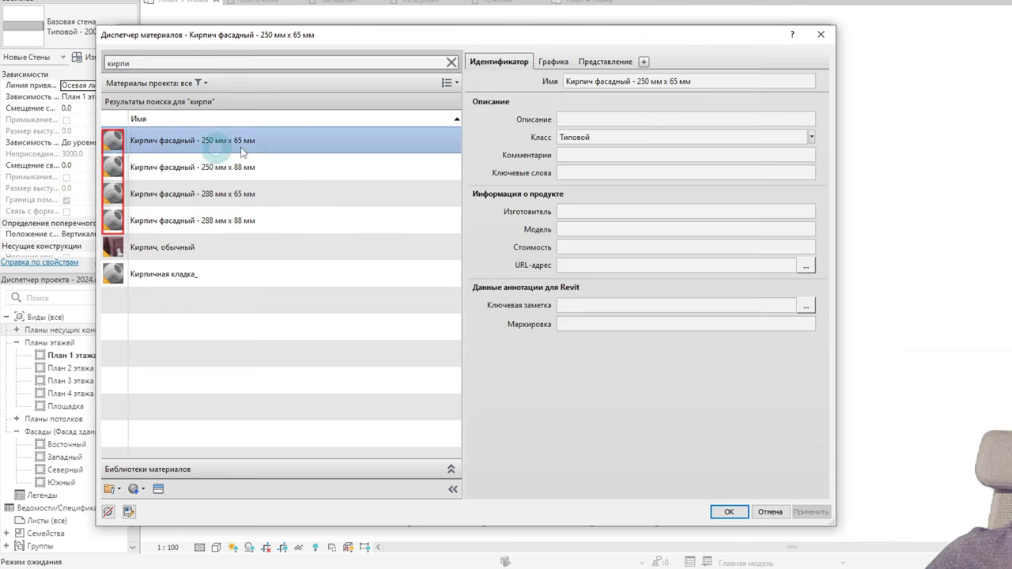
{"action": "left_click", "coordinate": [255, 167]}
{"action": "left_click", "coordinate": [266, 194]}
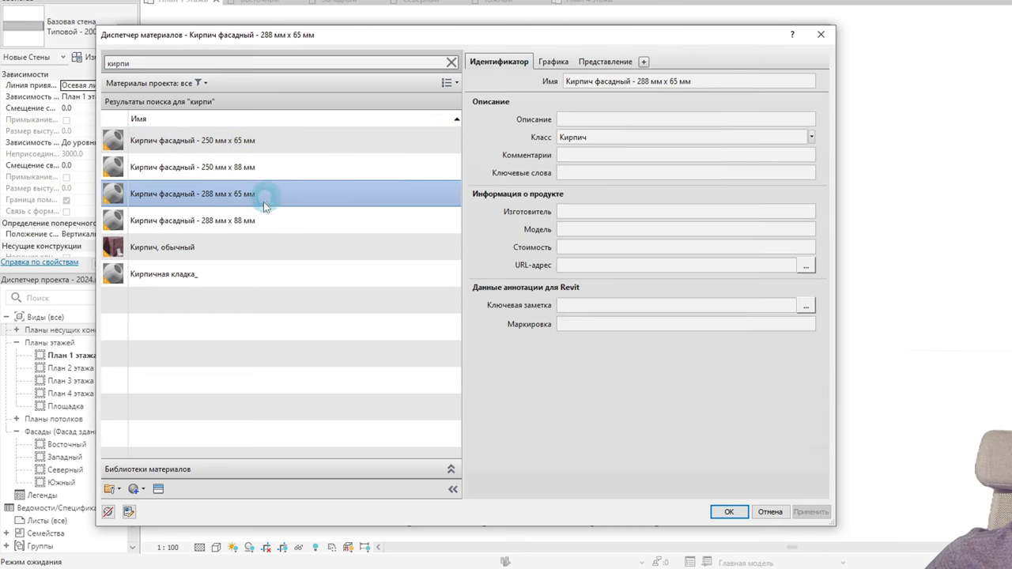
{"action": "left_click", "coordinate": [243, 222]}
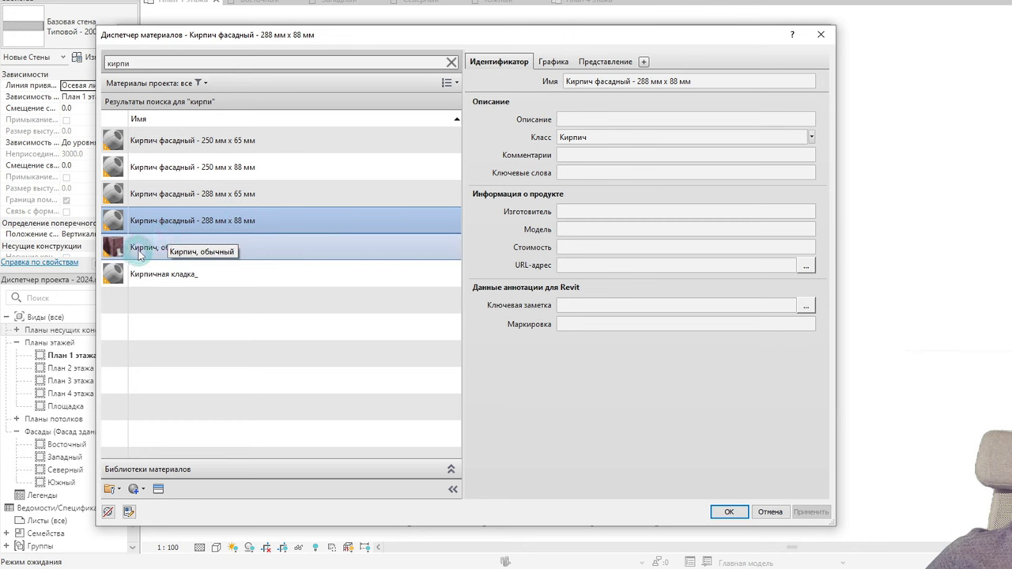
Step: Select Кирпич, обычный, leaving the create-material options unused
{"action": "left_click", "coordinate": [140, 253]}
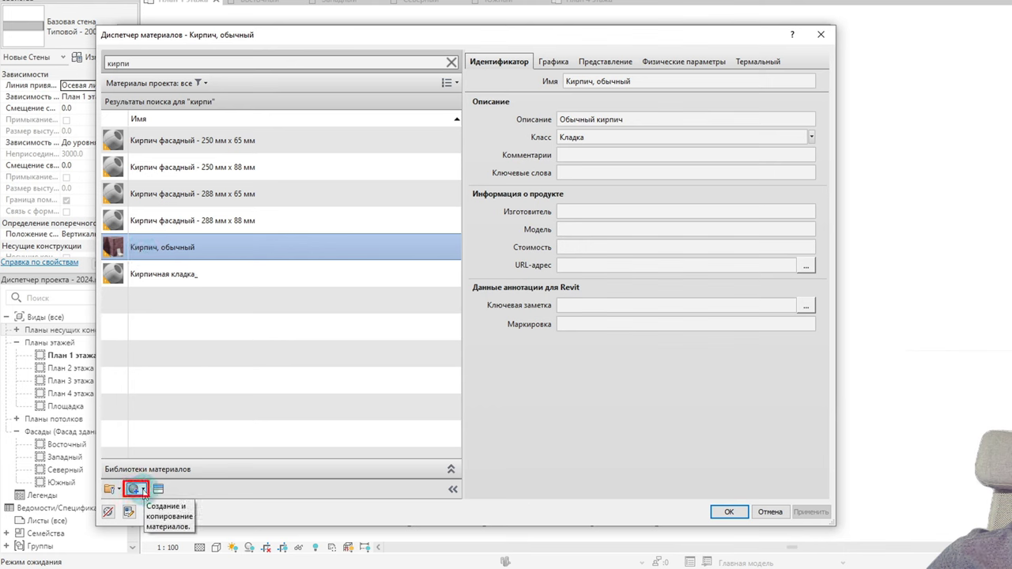
{"action": "left_click", "coordinate": [144, 491]}
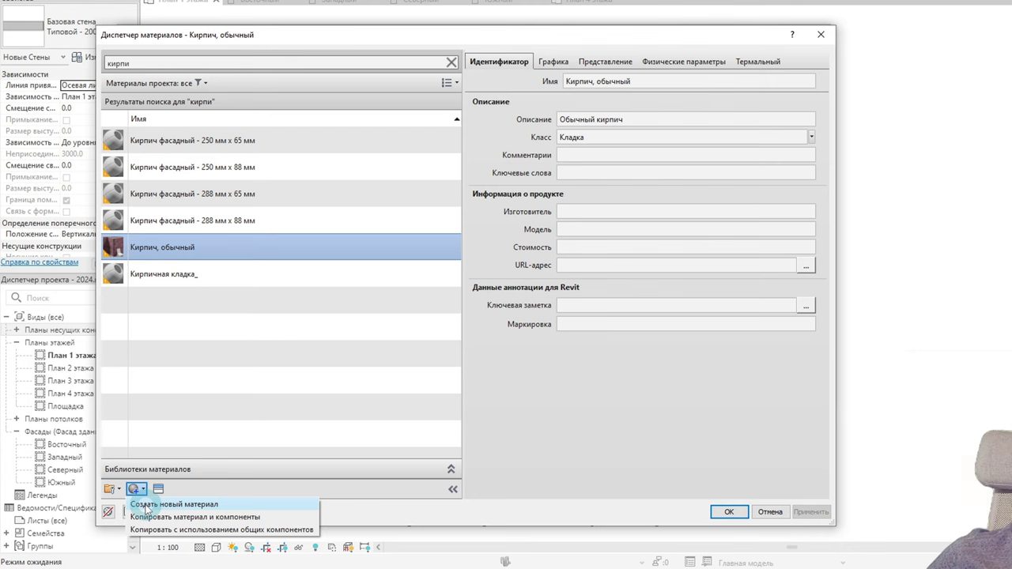
{"action": "left_click", "coordinate": [172, 245]}
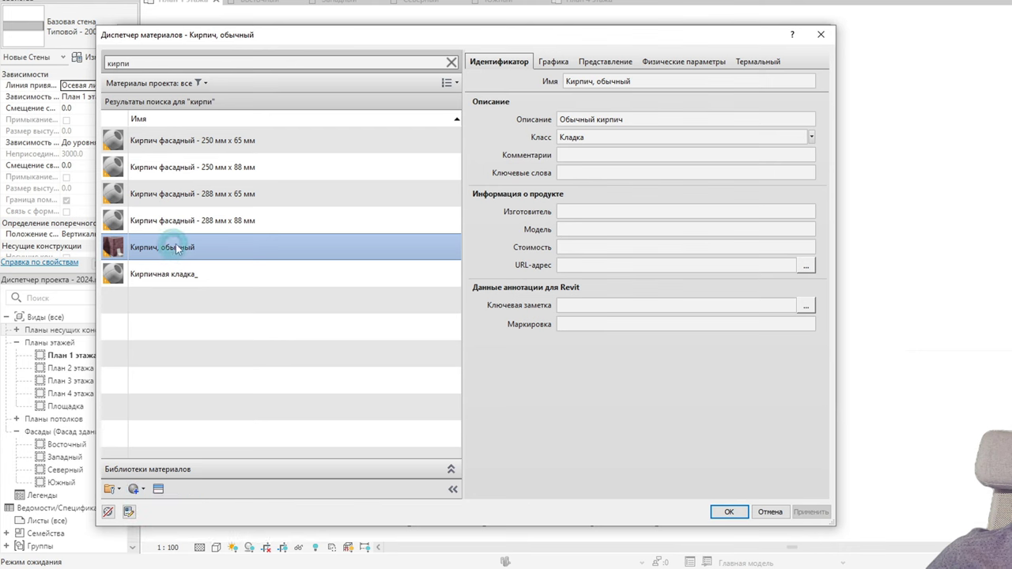
Step: Keep the ordinary brick's existing texture and assign Кирпич, обычный to the 120 mm outer layer
{"action": "left_click", "coordinate": [598, 64]}
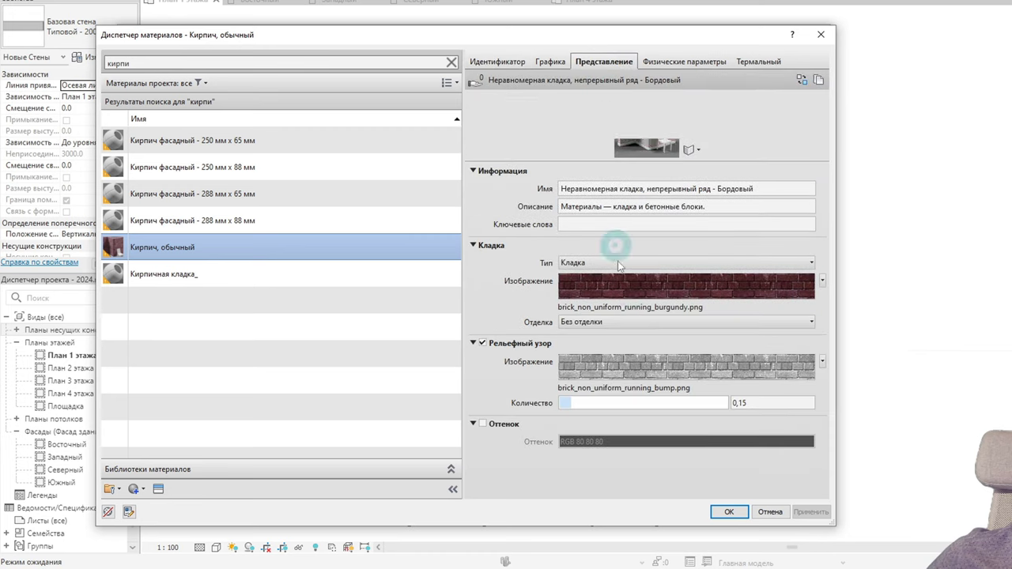
{"action": "left_click", "coordinate": [606, 309]}
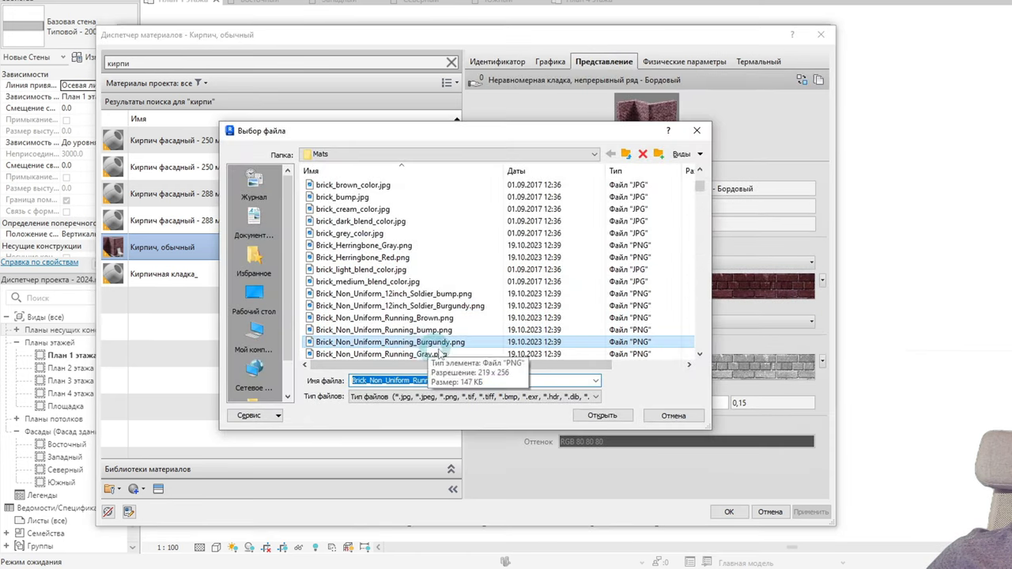
{"action": "left_click", "coordinate": [667, 415]}
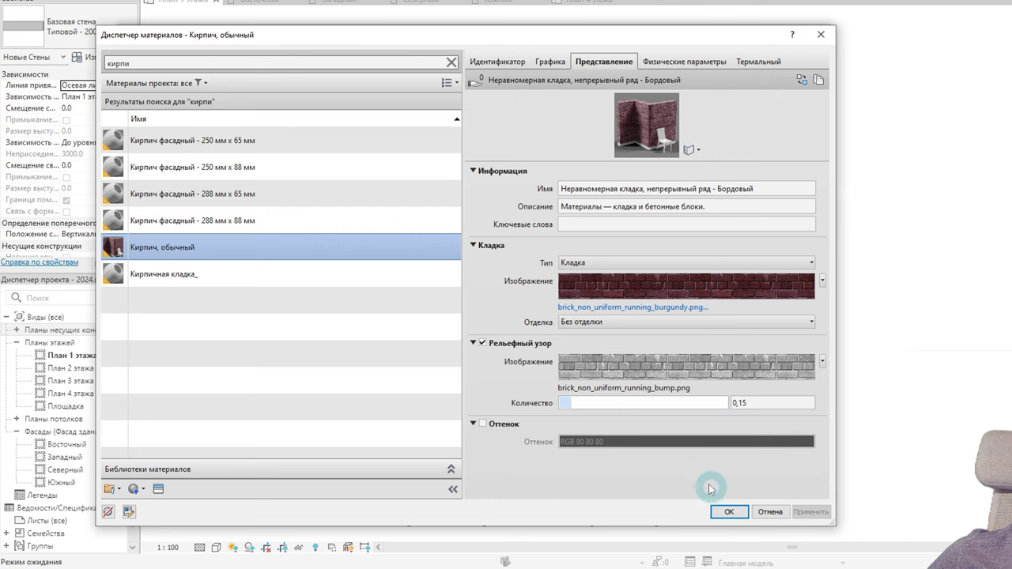
{"action": "double_click", "coordinate": [229, 255]}
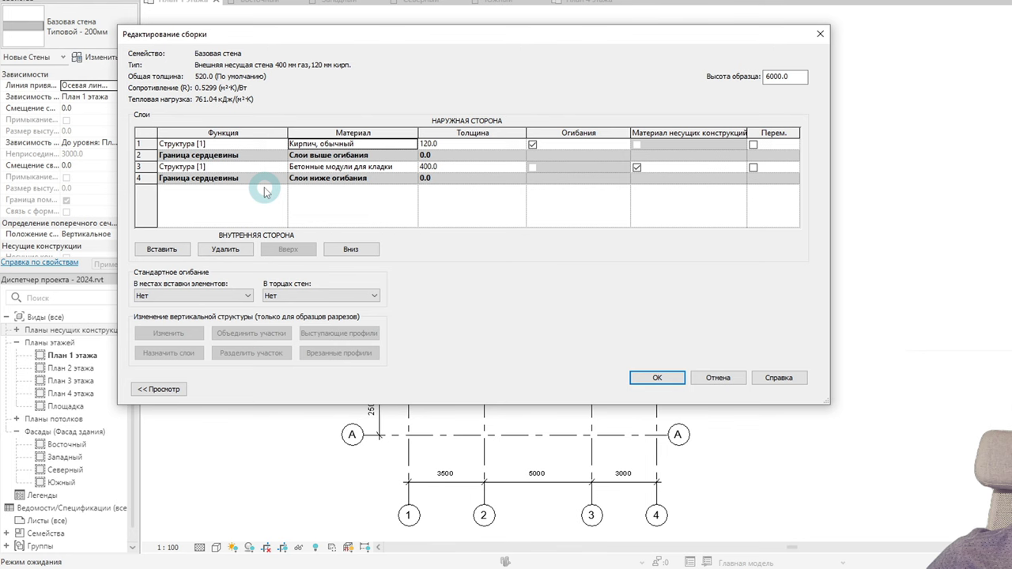
Step: Open the Функция dropdown for the 400 mm concrete block layer in row 3
{"action": "left_click", "coordinate": [281, 168]}
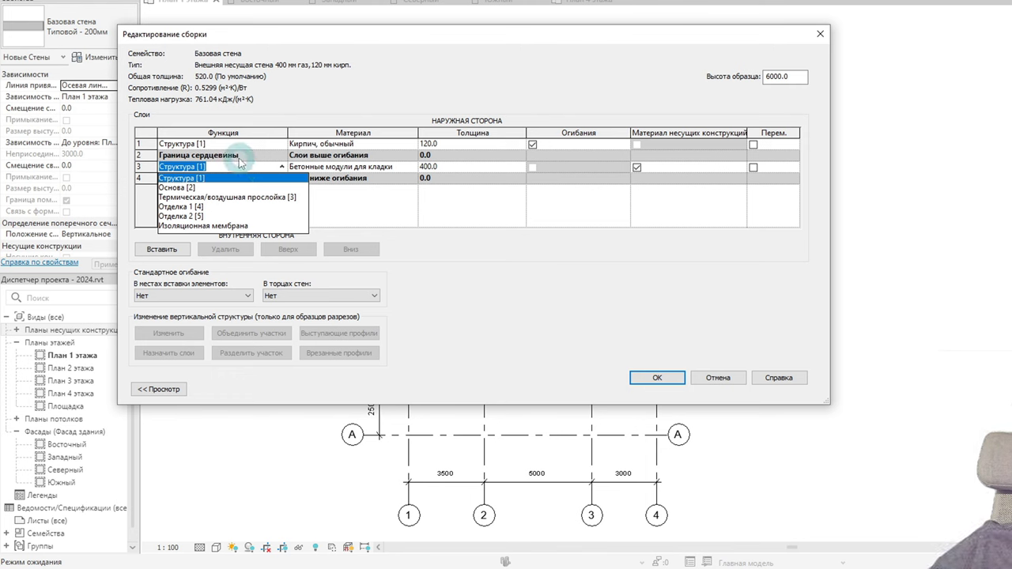
Step: Insert two empty layers into the wall core
{"action": "left_click", "coordinate": [319, 202]}
{"action": "left_click", "coordinate": [168, 250]}
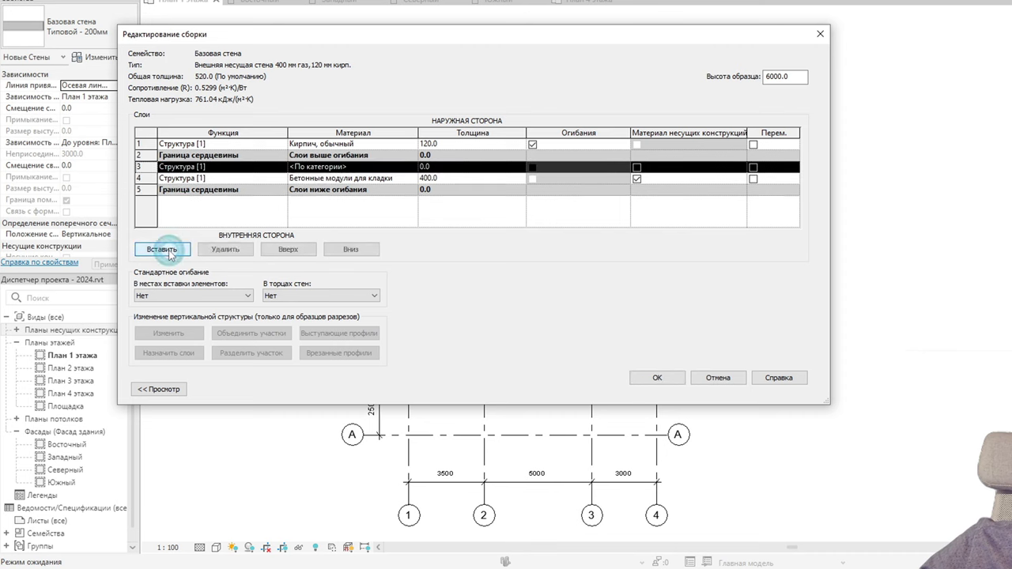
{"action": "left_click", "coordinate": [168, 251]}
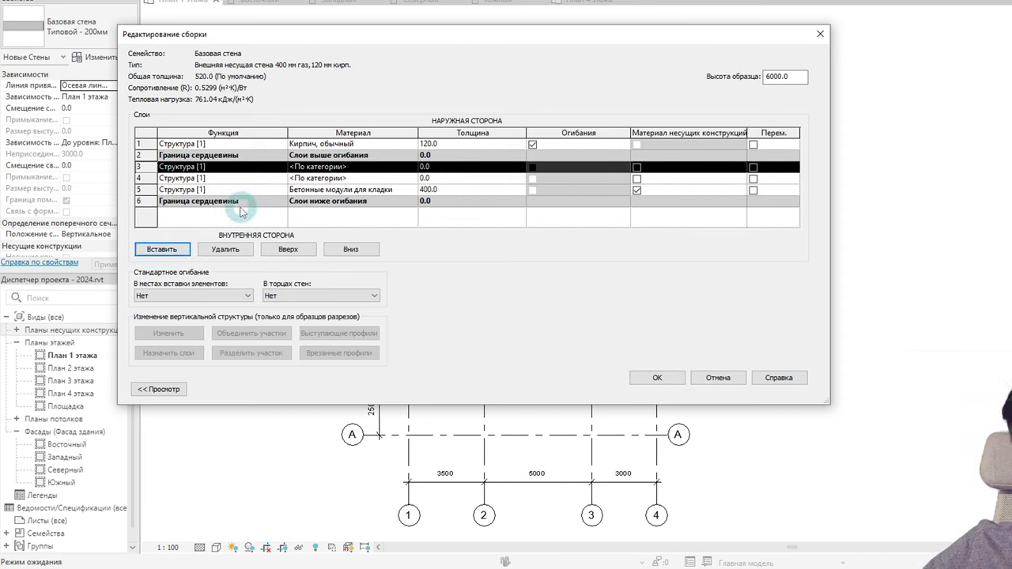
Step: Set the function of layers 3, 4 and 5 to Основа [2]
{"action": "left_click", "coordinate": [281, 167]}
{"action": "left_click", "coordinate": [211, 188]}
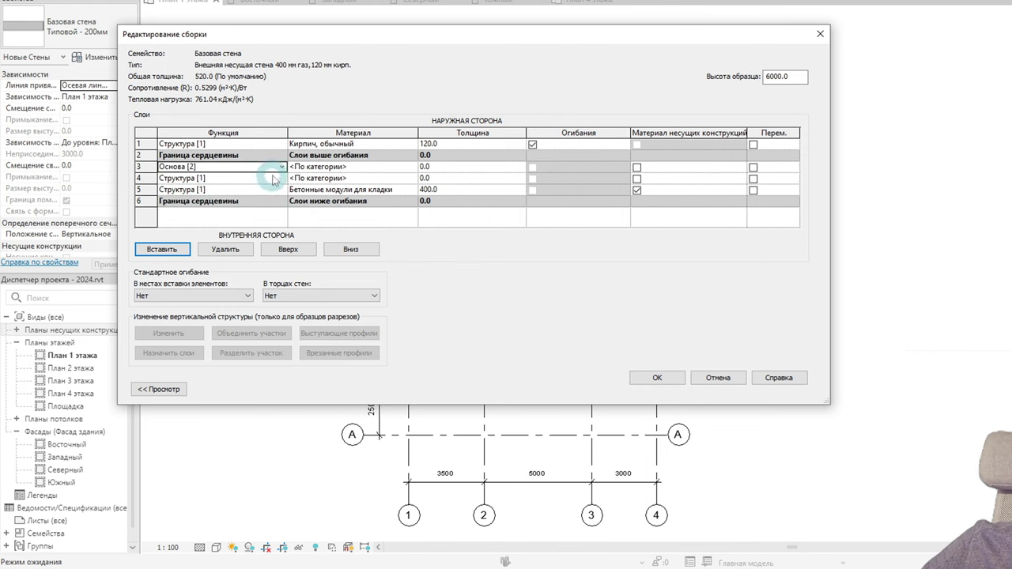
{"action": "left_click", "coordinate": [281, 178]}
{"action": "left_click", "coordinate": [204, 199]}
{"action": "left_click", "coordinate": [282, 190]}
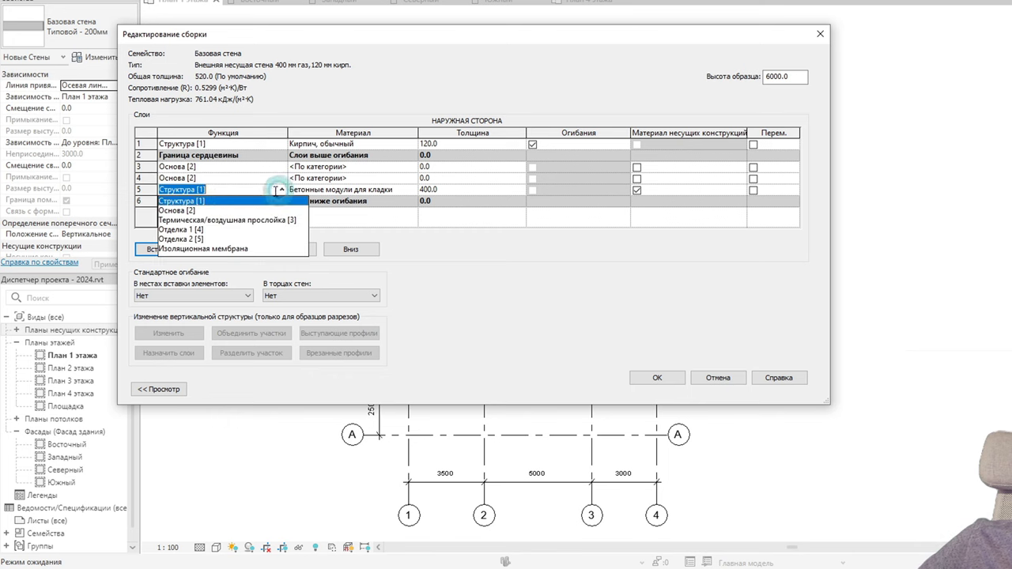
{"action": "left_click", "coordinate": [202, 211]}
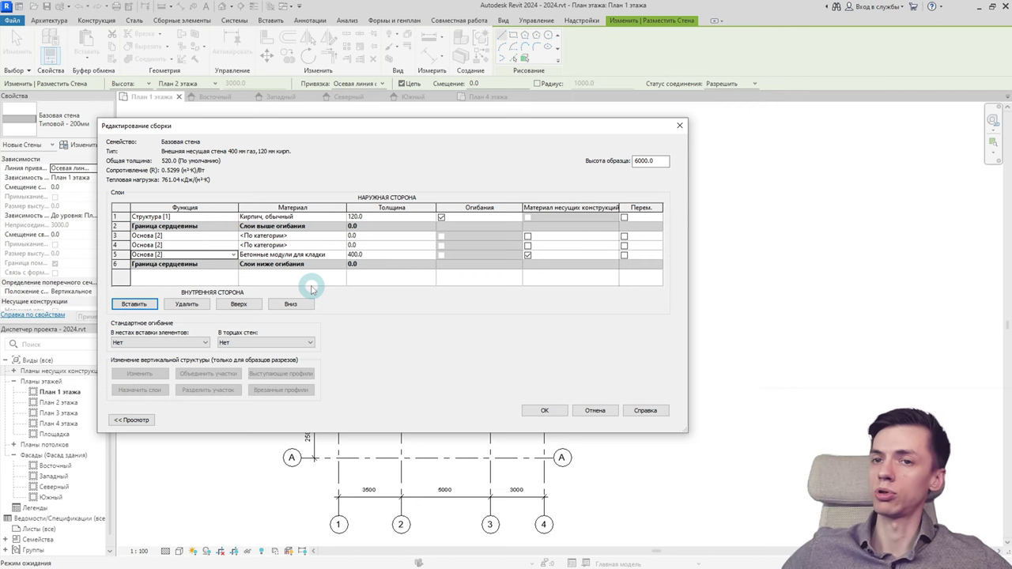
Step: Delete the empty layers 4 and 3 from the core
{"action": "left_click", "coordinate": [120, 245]}
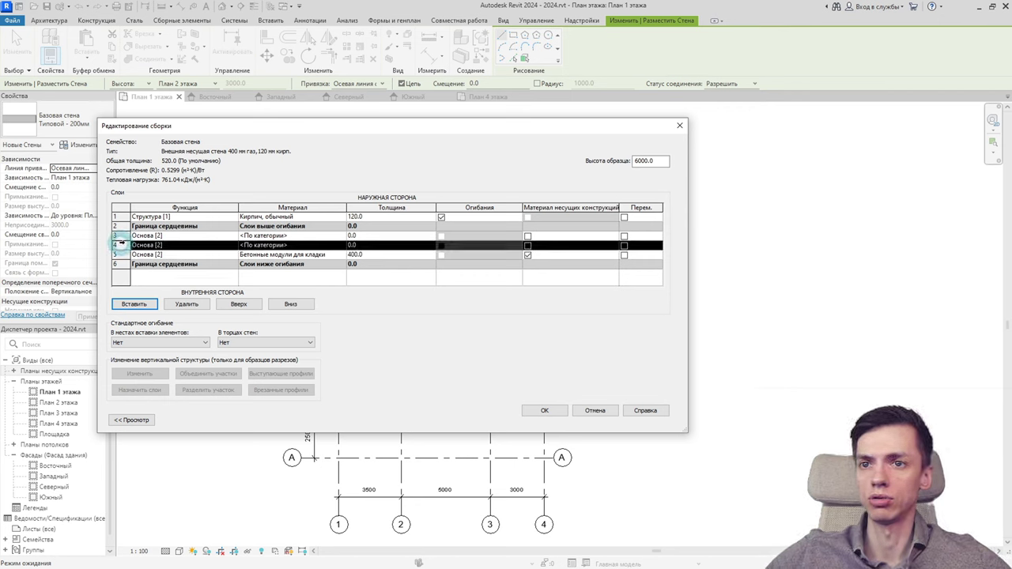
{"action": "left_click", "coordinate": [187, 304]}
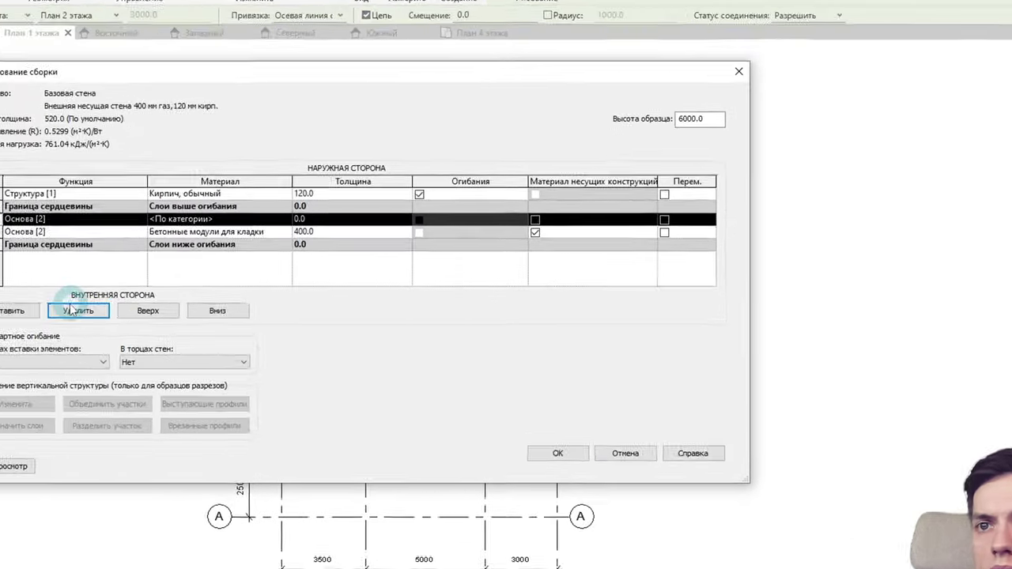
{"action": "left_click", "coordinate": [184, 304]}
Step: Set the concrete block layer's function back to Структура [1]
{"action": "left_click", "coordinate": [226, 234]}
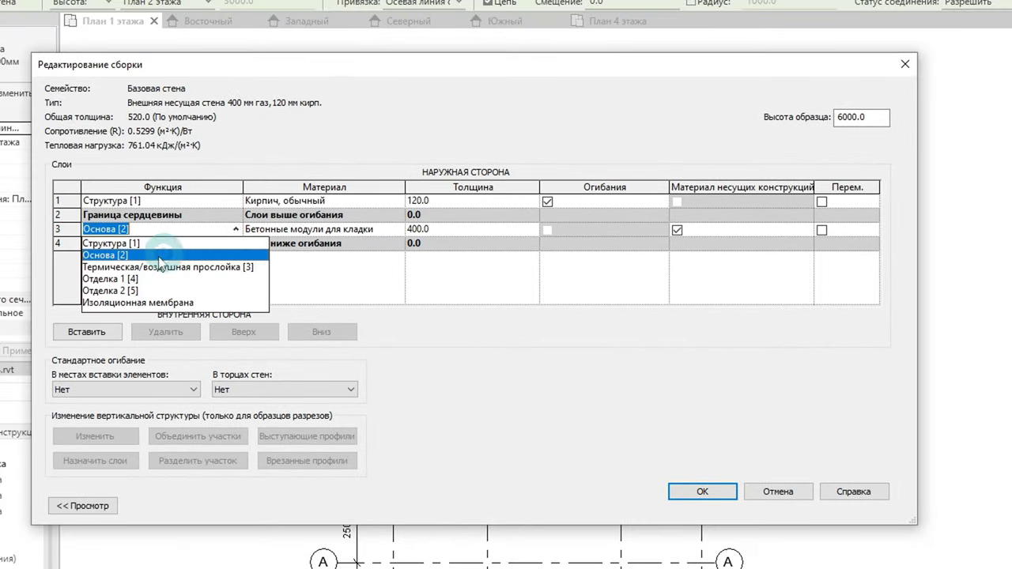
{"action": "left_click", "coordinate": [215, 244]}
{"action": "left_click", "coordinate": [214, 230]}
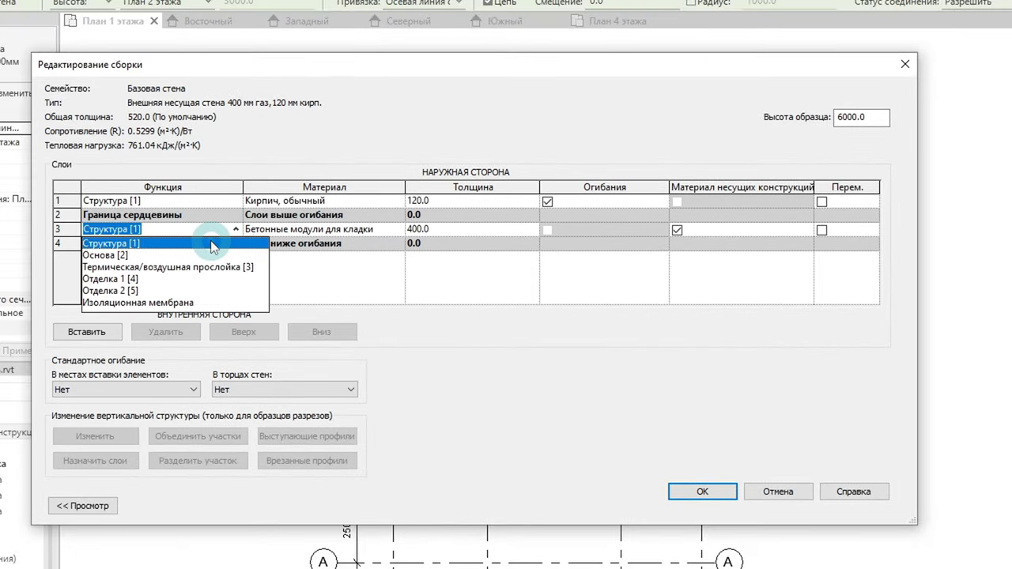
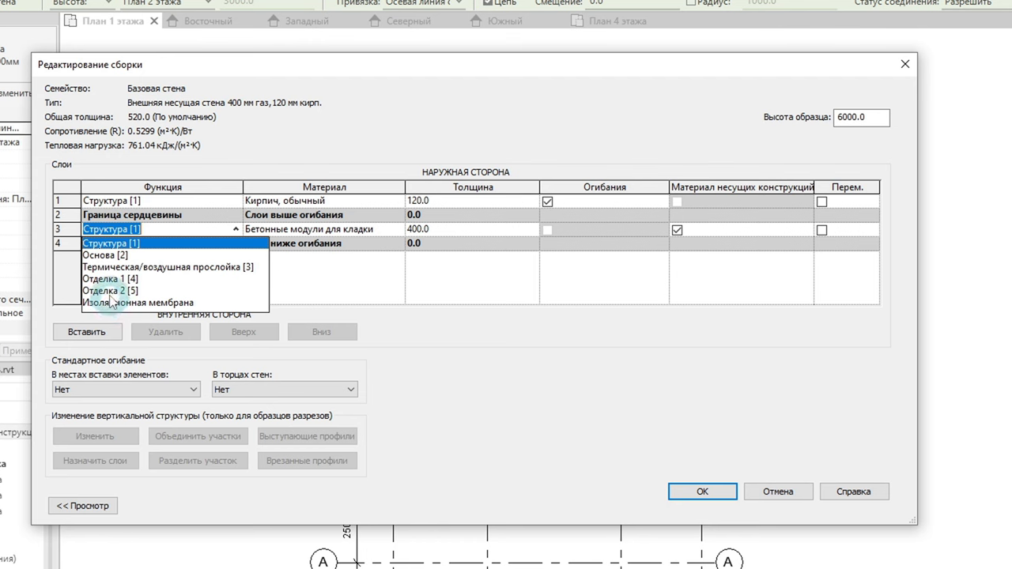
Step: Keep the concrete layer as structure and set the 120 mm brick layer's function to Отделка 1 [4]
{"action": "left_click", "coordinate": [111, 302]}
{"action": "left_click", "coordinate": [102, 281]}
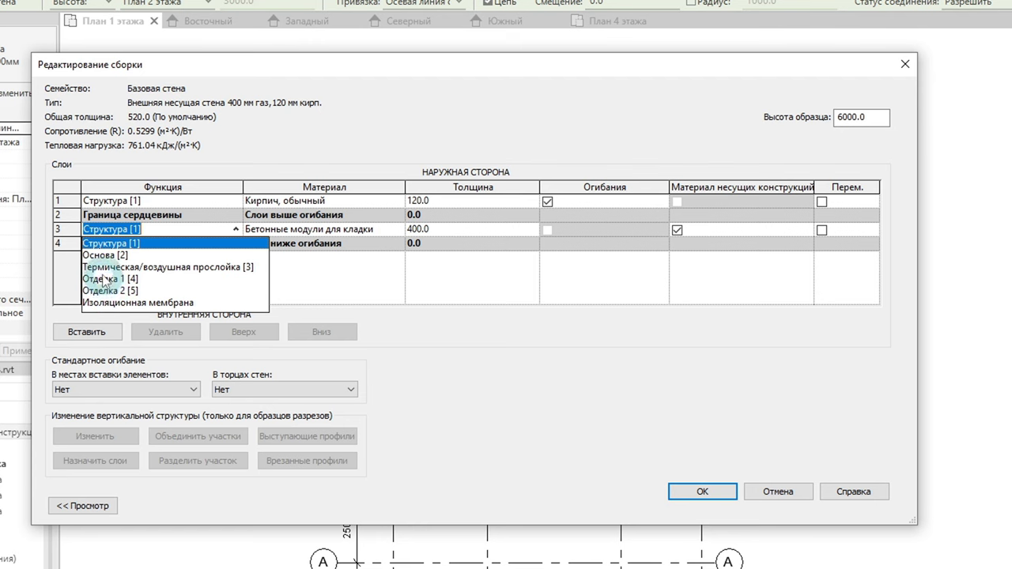
{"action": "left_click", "coordinate": [236, 229]}
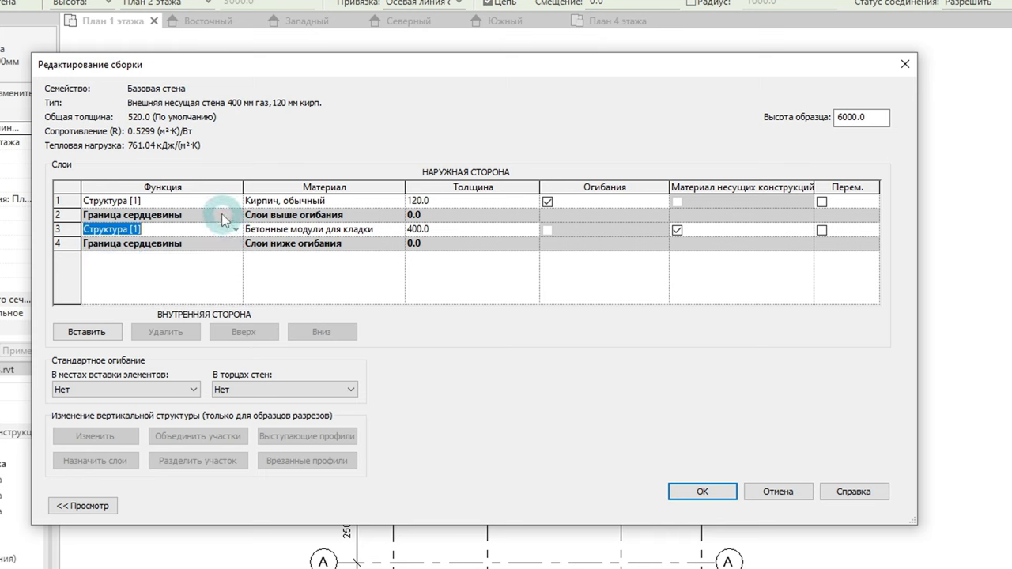
{"action": "left_click", "coordinate": [234, 201]}
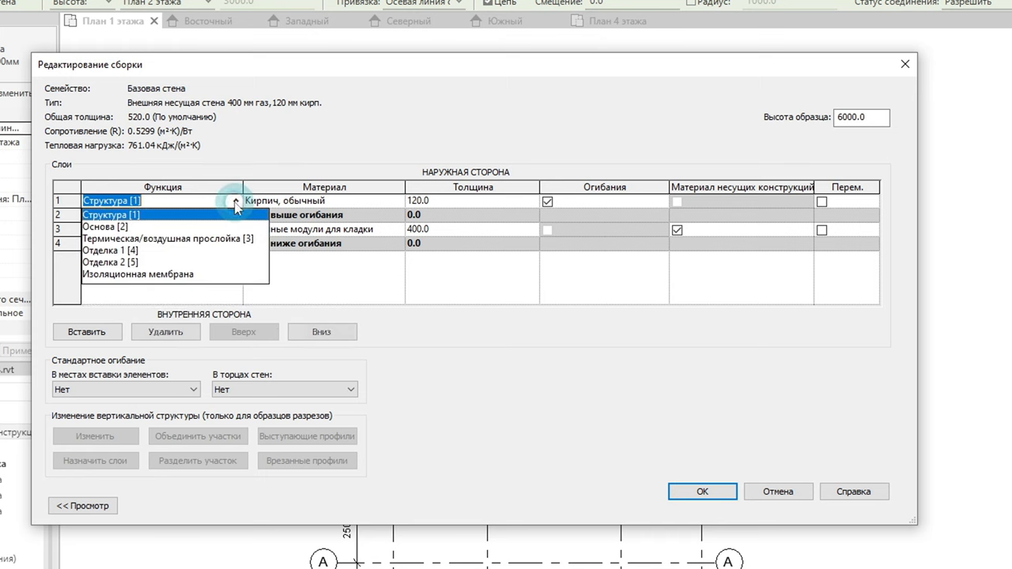
{"action": "left_click", "coordinate": [117, 251]}
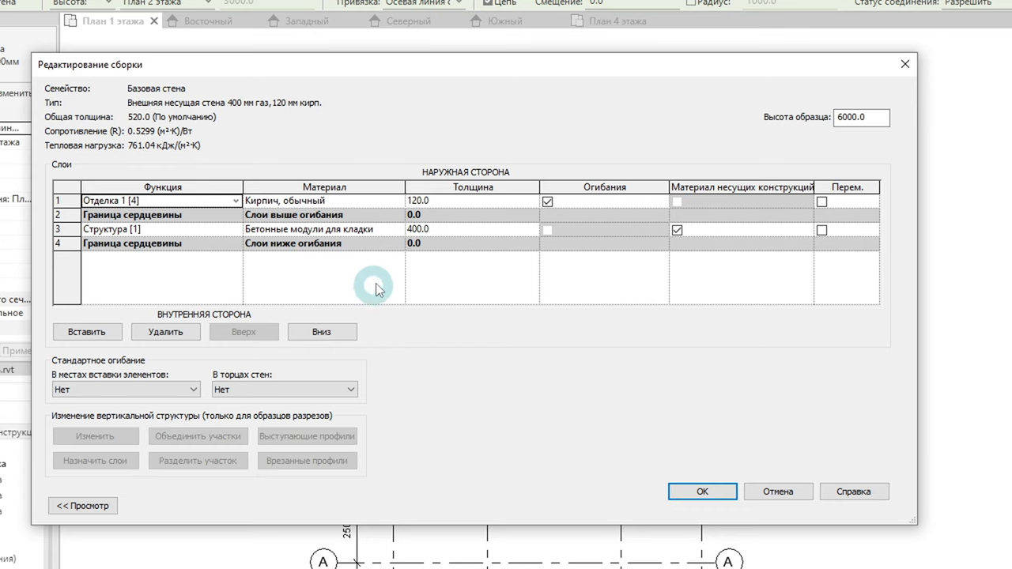
Step: Confirm the wall type changes and set the Location Line to Осевая линия сердцевины
{"action": "left_click", "coordinate": [700, 491]}
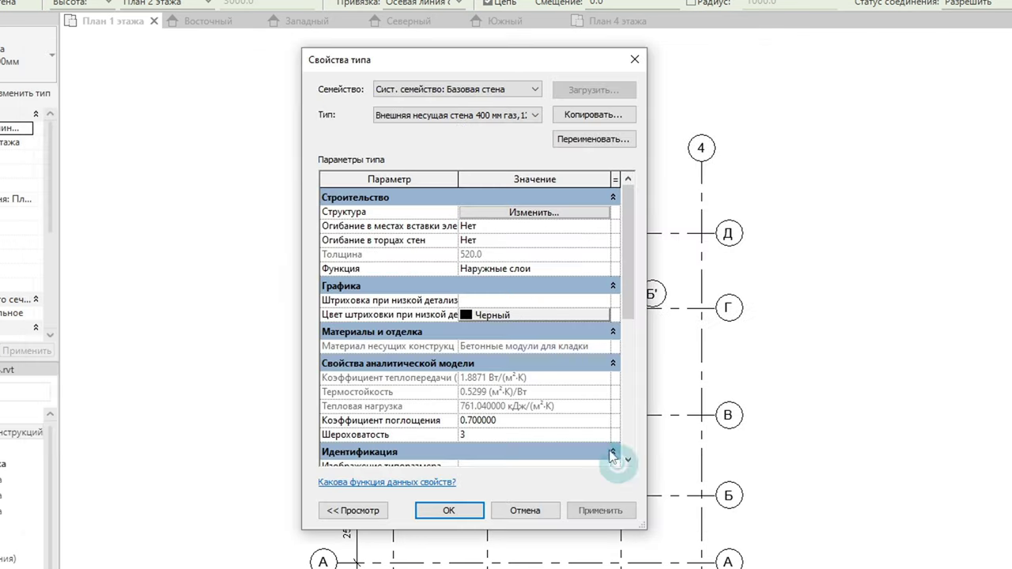
{"action": "left_click", "coordinate": [448, 510]}
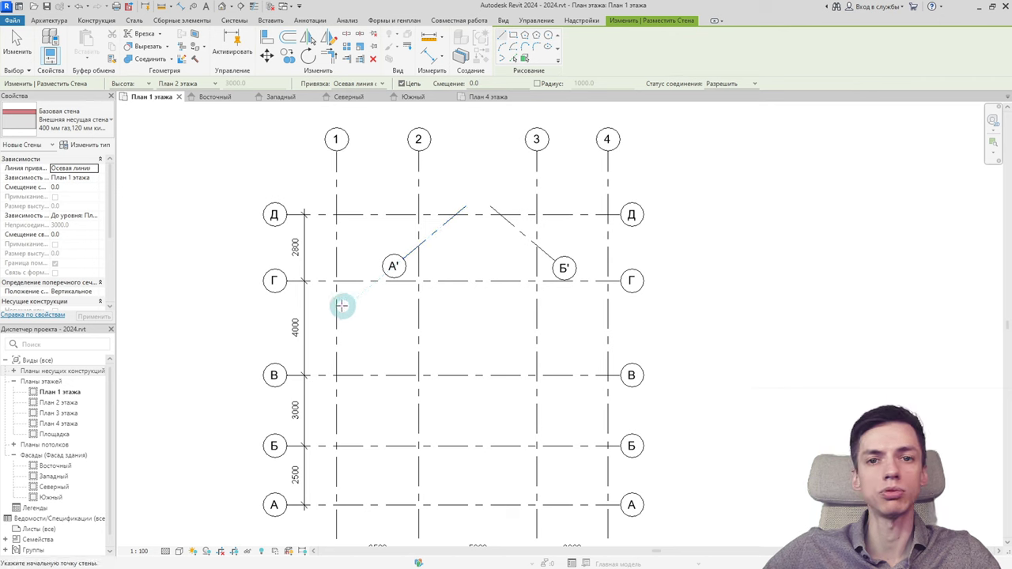
{"action": "left_click", "coordinate": [382, 84]}
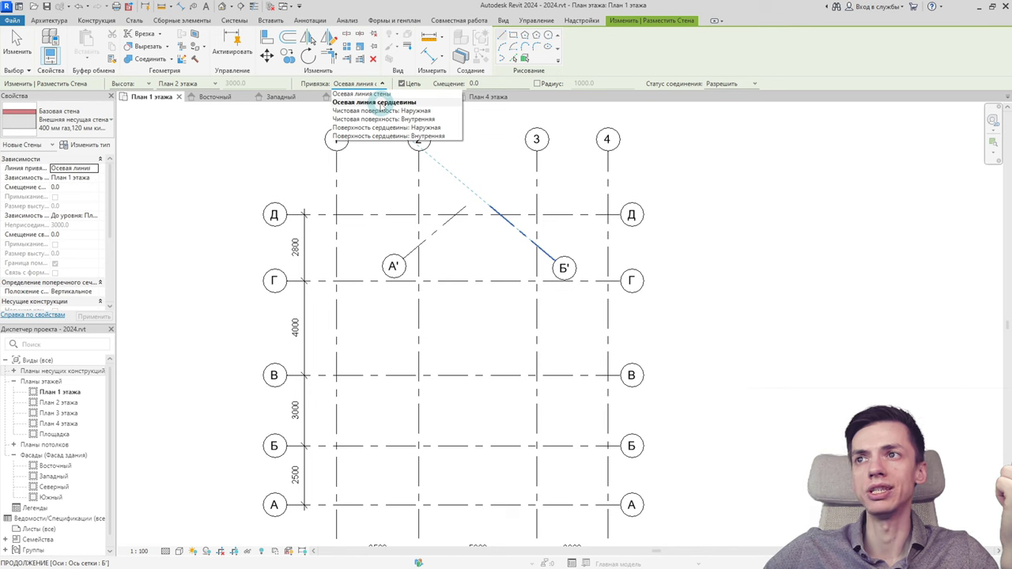
{"action": "left_click", "coordinate": [378, 103]}
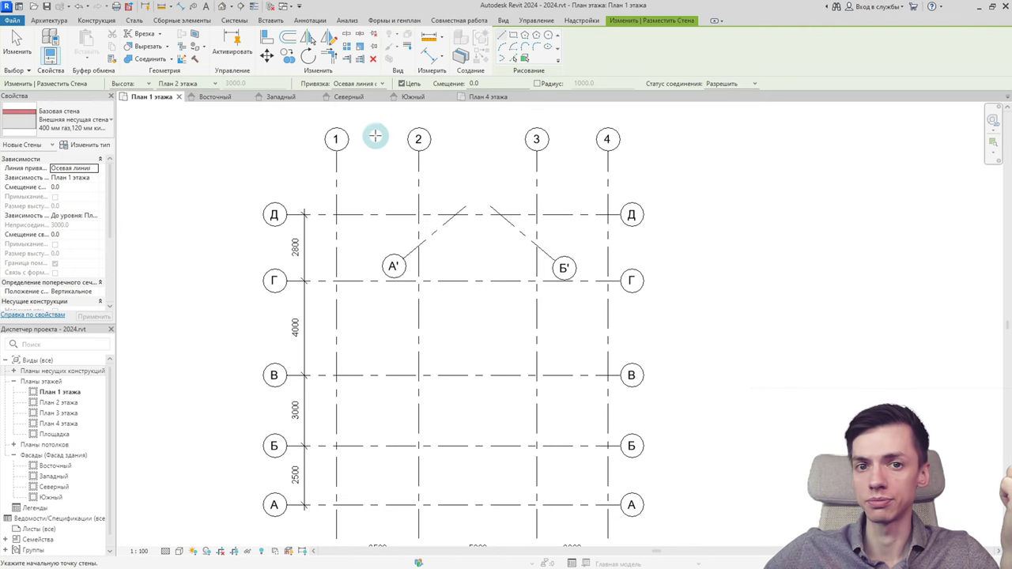
Step: Draw exterior walls from 1/Г to grid 2, around the angled bay via A', Д and Б', then along Г to grid 4
{"action": "scroll", "coordinate": [388, 207], "scroll_direction": "up", "scroll_amount": 1}
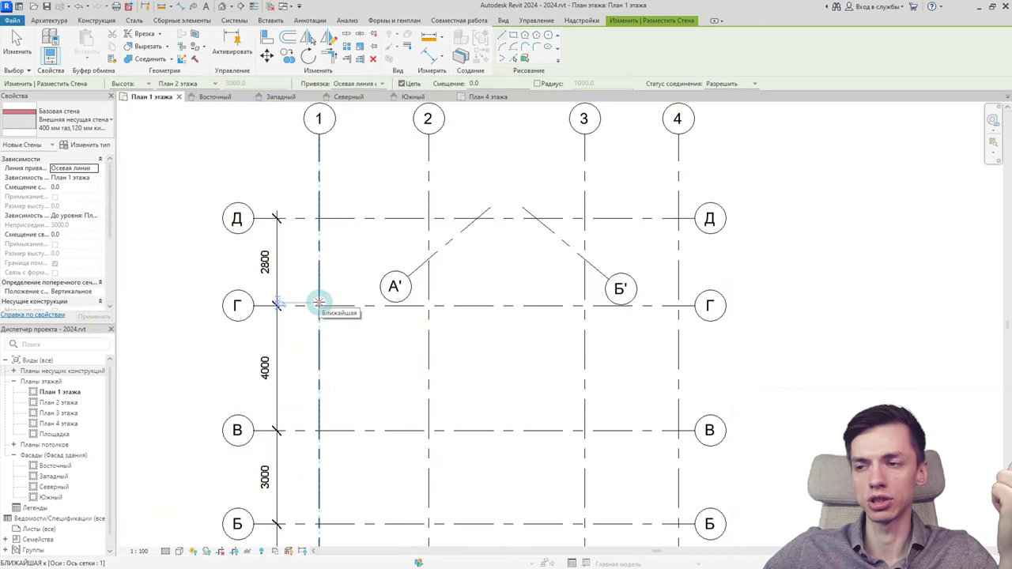
{"action": "left_click", "coordinate": [319, 302]}
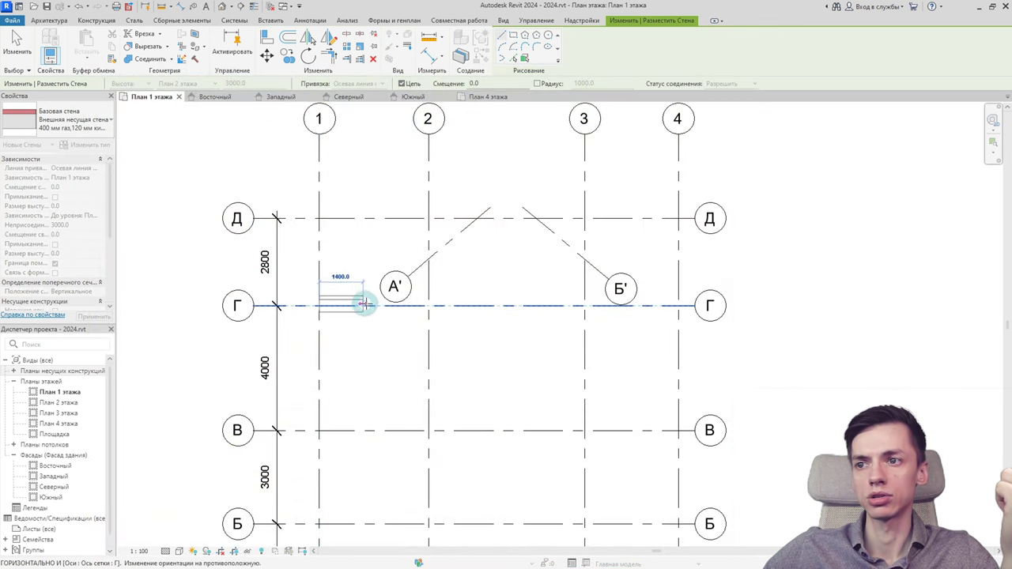
{"action": "left_click", "coordinate": [426, 305]}
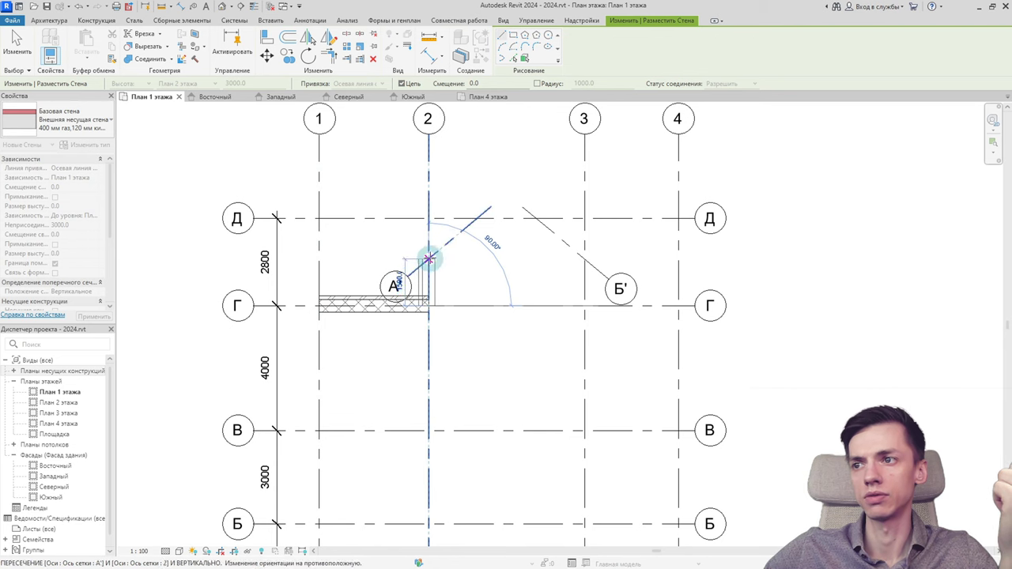
{"action": "left_click", "coordinate": [427, 261]}
{"action": "left_click", "coordinate": [477, 216]}
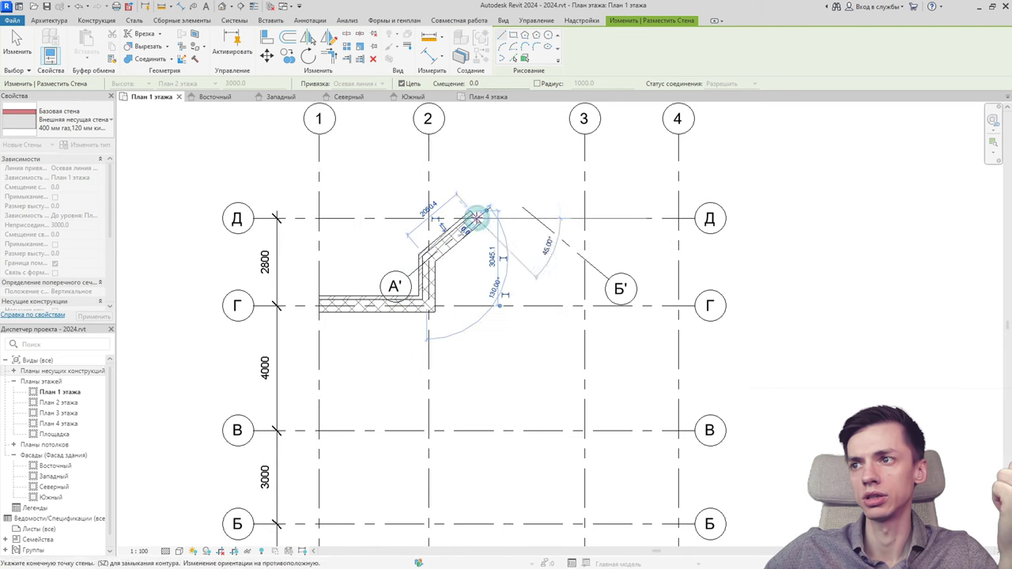
{"action": "left_click", "coordinate": [536, 214]}
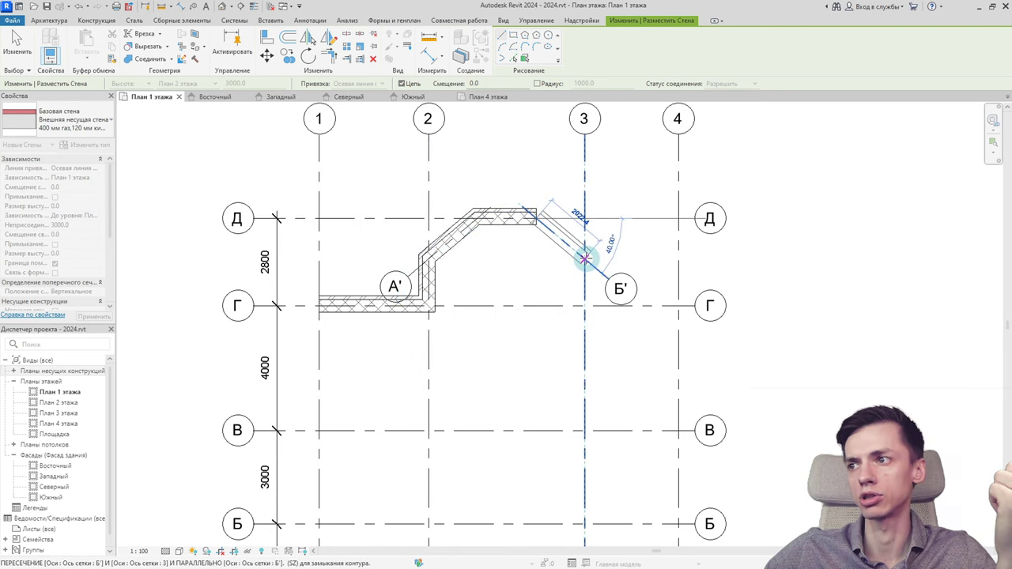
{"action": "left_click", "coordinate": [585, 257]}
{"action": "left_click", "coordinate": [585, 305]}
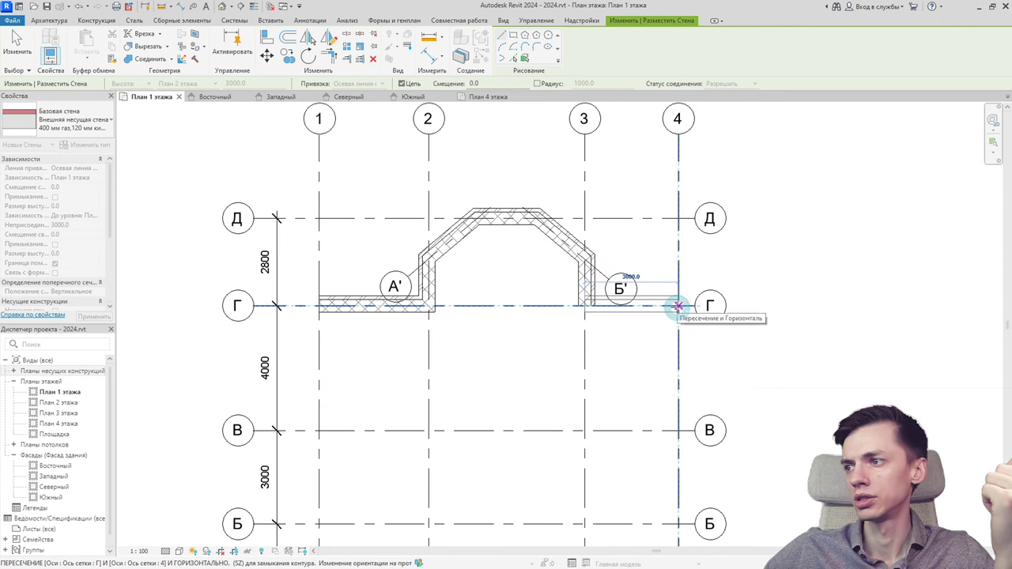
{"action": "left_click", "coordinate": [678, 306]}
Step: Continue the walls down grid 4 to А, along А to 2, up to Б, along Б to 1, closing at 1/Г
{"action": "middle_click_drag", "start_coordinate": [661, 330], "coordinate": [605, 242]}
{"action": "scroll", "coordinate": [617, 268], "scroll_direction": "down", "scroll_amount": 1}
{"action": "middle_click_drag", "start_coordinate": [623, 289], "coordinate": [588, 243]}
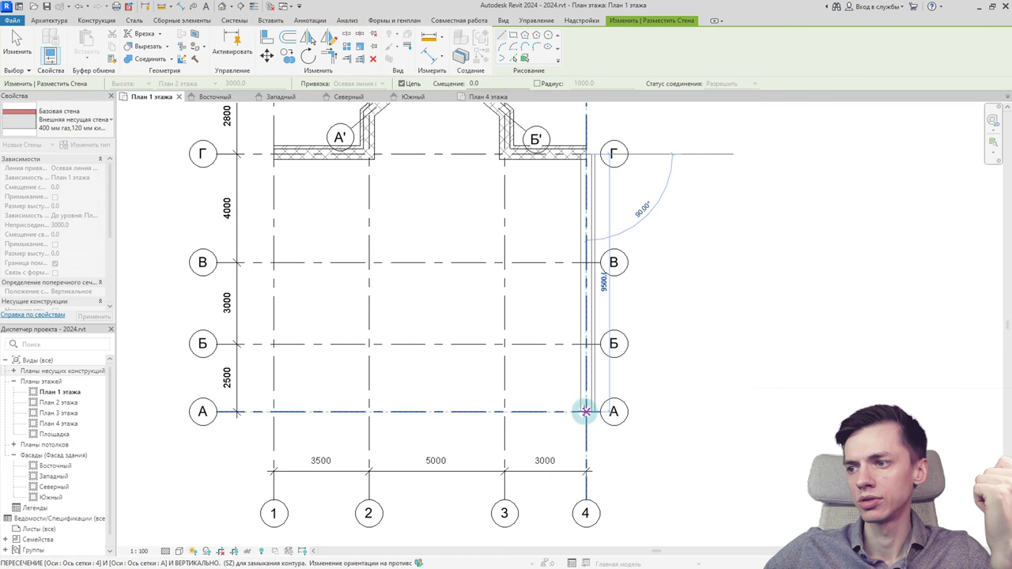
{"action": "left_click", "coordinate": [585, 411]}
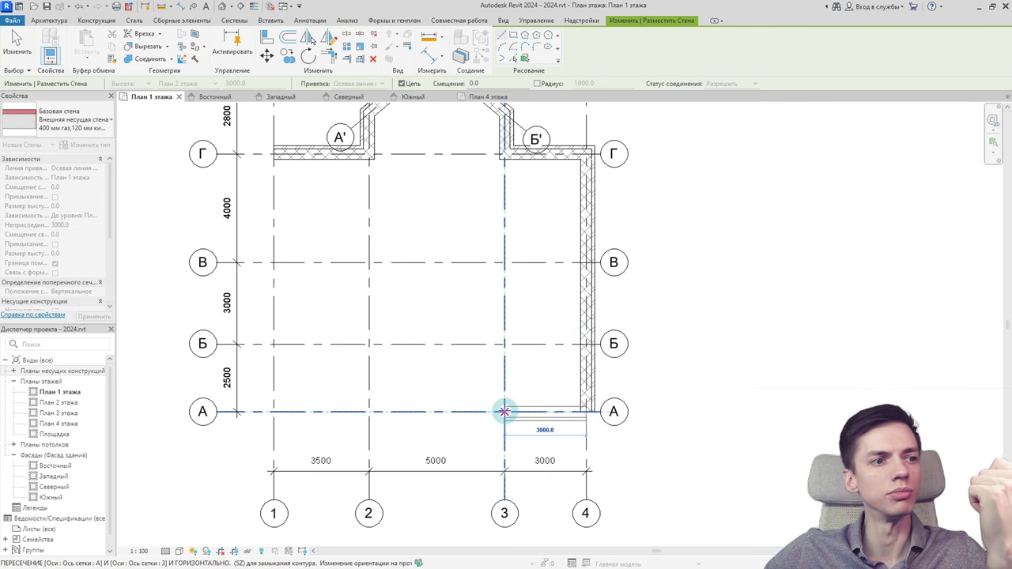
{"action": "left_click", "coordinate": [369, 411]}
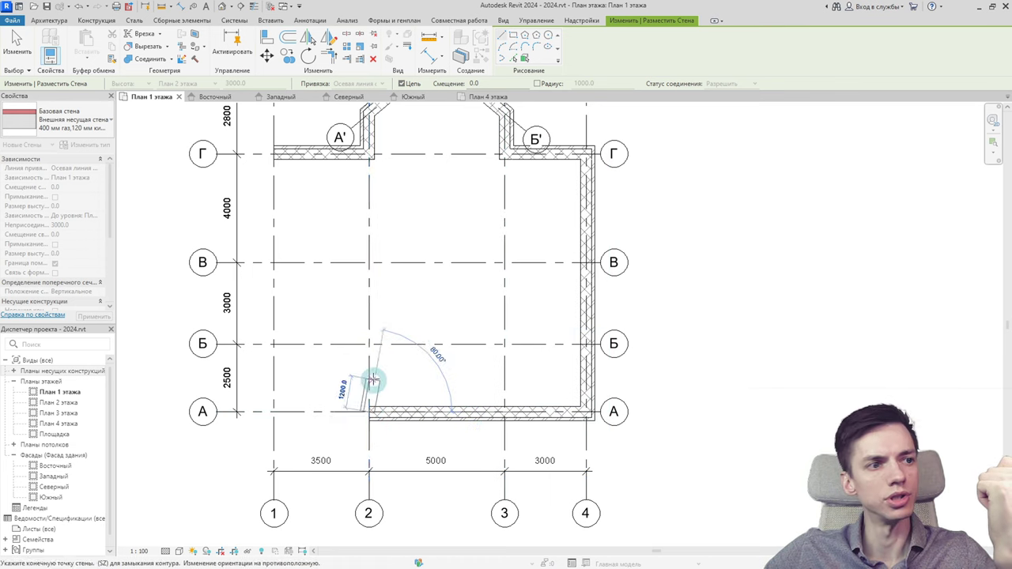
{"action": "left_click", "coordinate": [370, 343]}
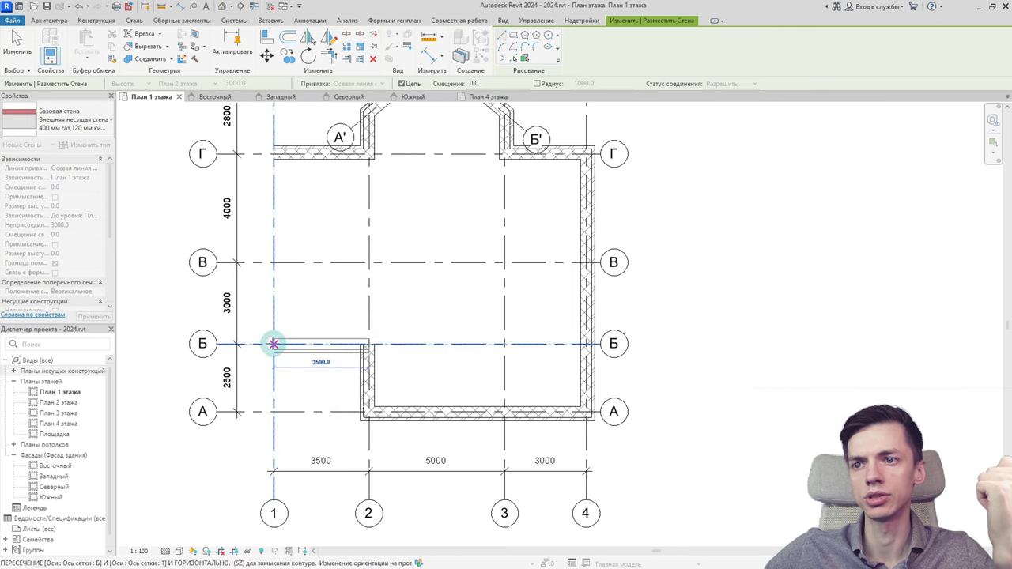
{"action": "left_click", "coordinate": [274, 343]}
{"action": "left_click", "coordinate": [273, 154]}
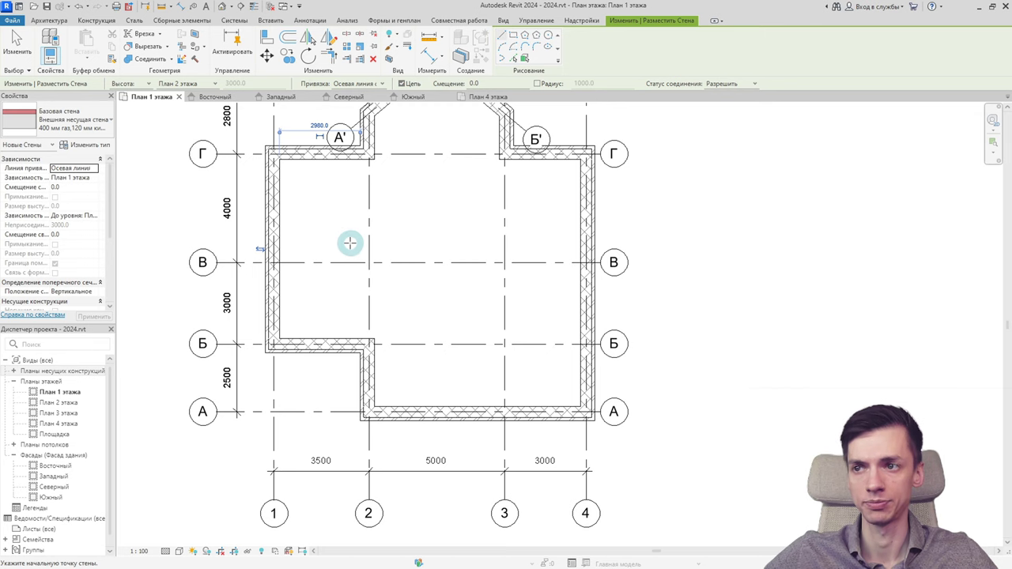
{"action": "middle_click_drag", "start_coordinate": [349, 244], "coordinate": [323, 261]}
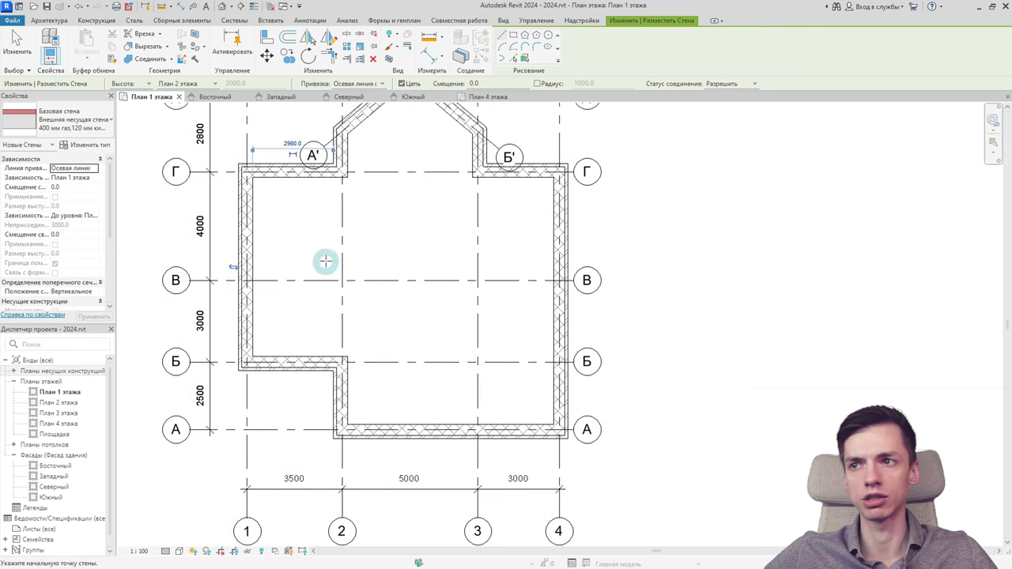
{"action": "key", "text": "Escape"}
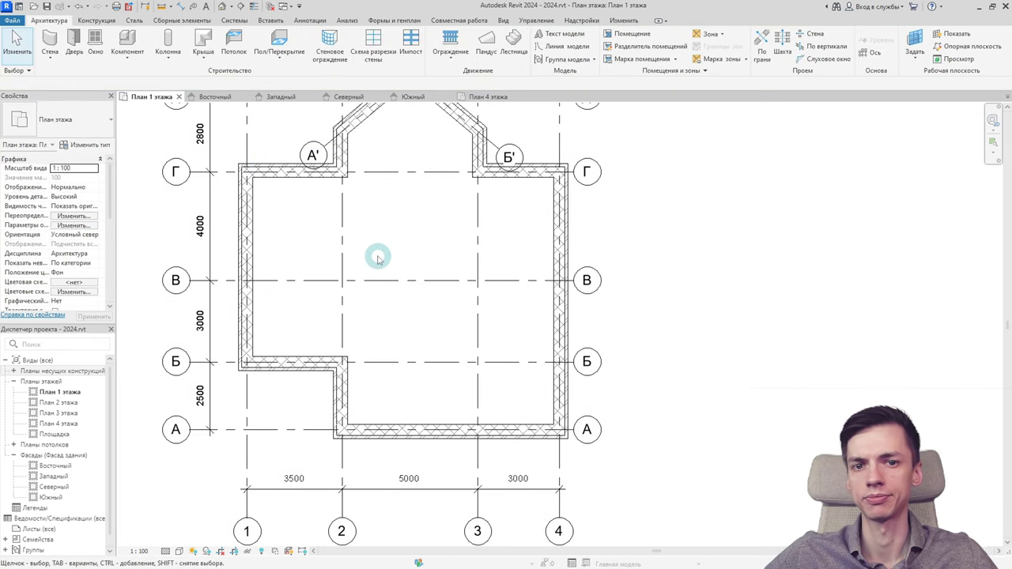
Step: Zoom out to the whole wall outline, collapse Фасады, and bring up the Вид 3D вид dropdown
{"action": "middle_click_drag", "start_coordinate": [384, 261], "coordinate": [340, 283]}
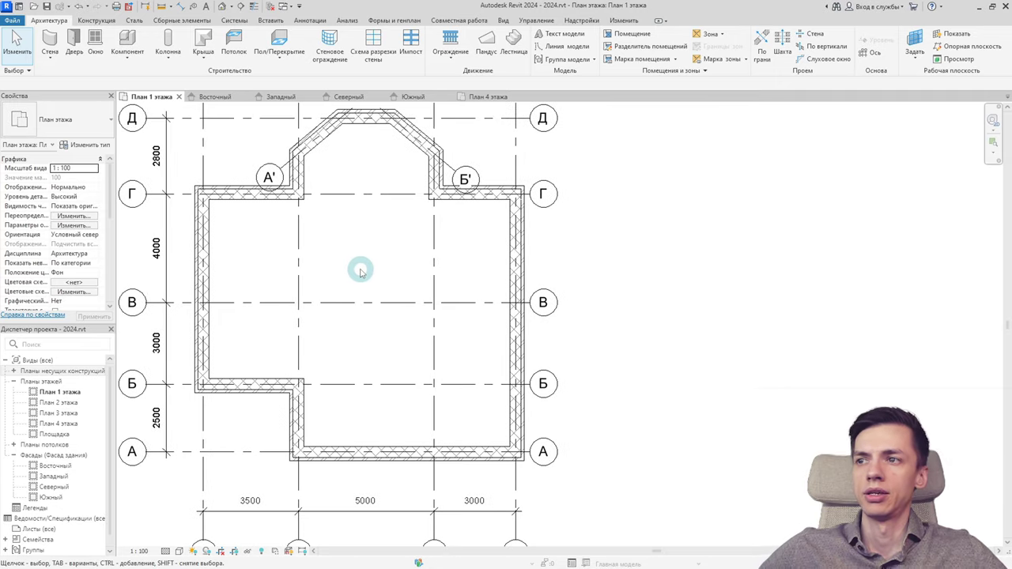
{"action": "scroll", "coordinate": [360, 269], "scroll_direction": "down", "scroll_amount": 2}
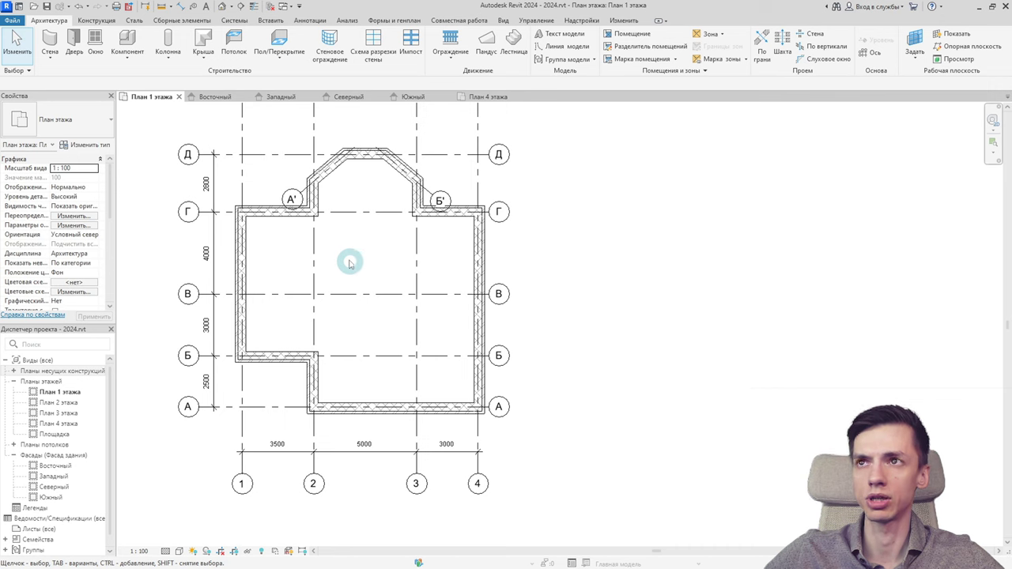
{"action": "scroll", "coordinate": [106, 387], "scroll_direction": "down", "scroll_amount": 1}
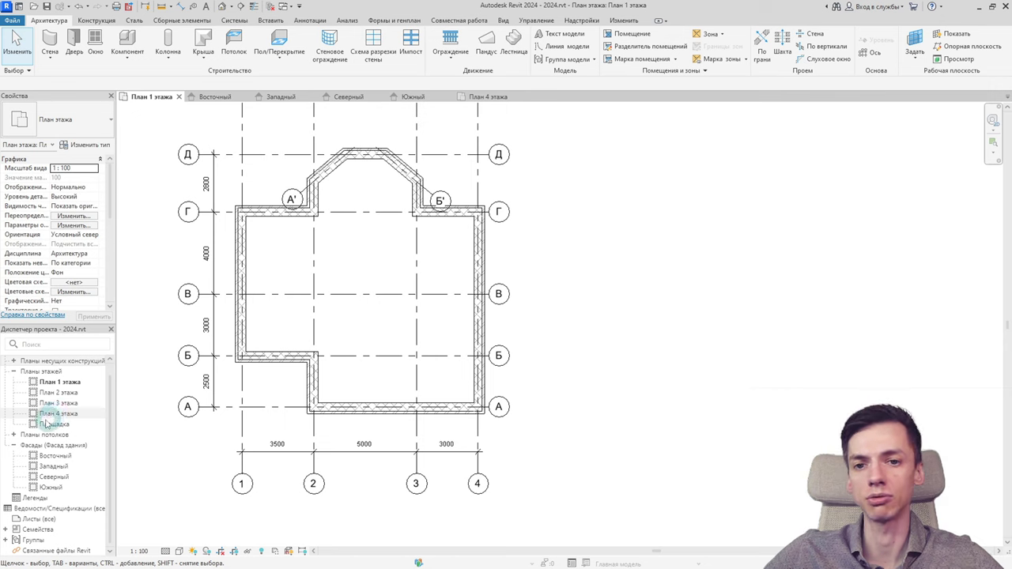
{"action": "double_click", "coordinate": [21, 445]}
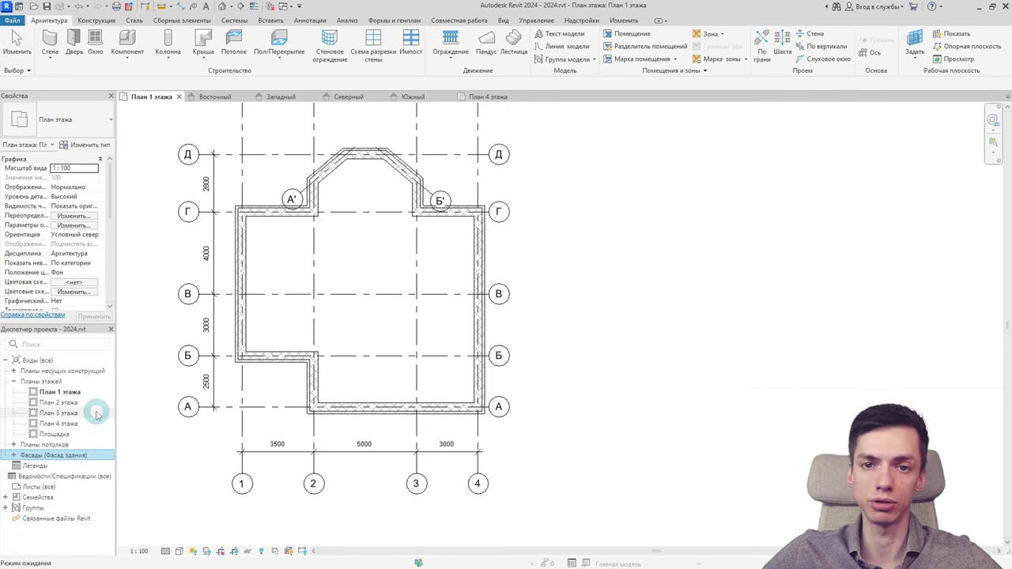
{"action": "left_click", "coordinate": [502, 22]}
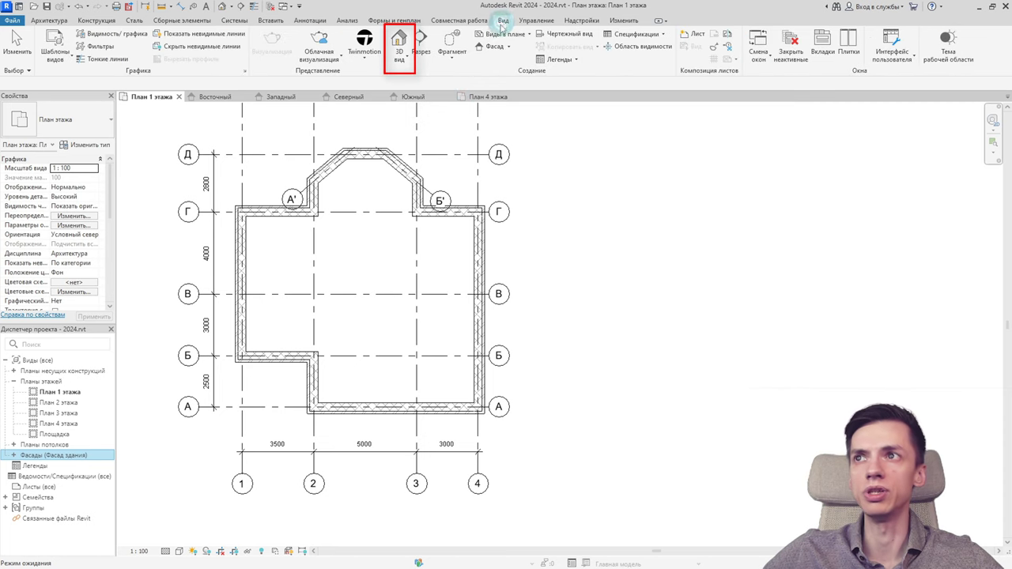
{"action": "left_click", "coordinate": [400, 60]}
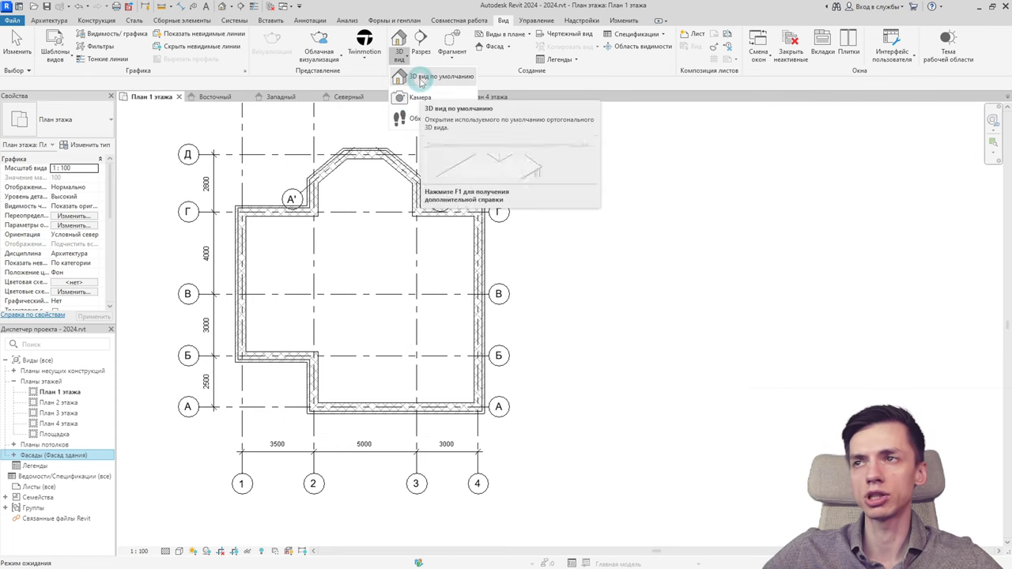
Step: Open the default 3D view and orbit to see the brick walls
{"action": "left_click", "coordinate": [423, 79]}
{"action": "scroll", "coordinate": [590, 381], "scroll_direction": "up", "scroll_amount": 3}
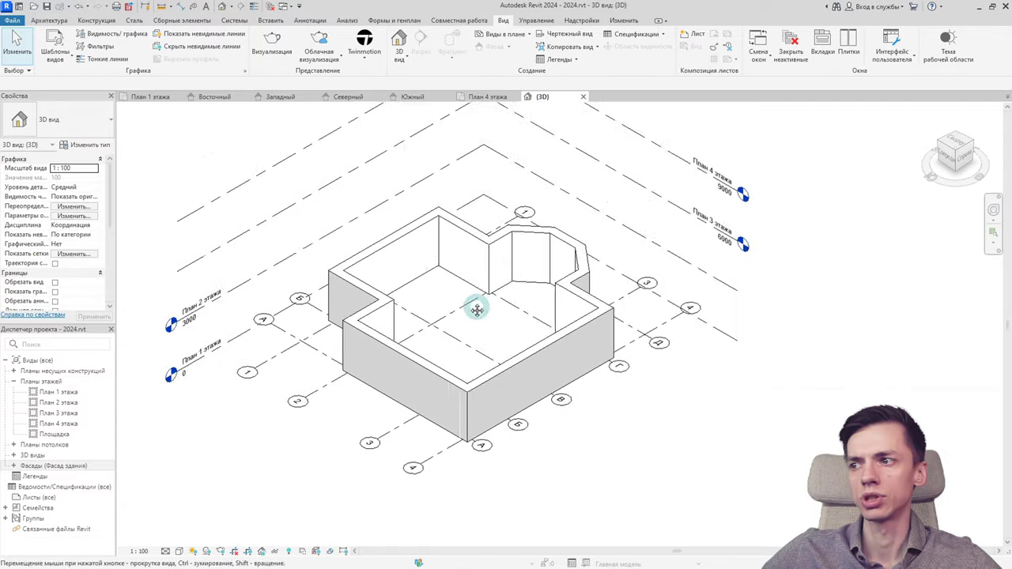
{"action": "scroll", "coordinate": [475, 309], "scroll_direction": "up", "scroll_amount": 2}
{"action": "scroll", "coordinate": [447, 260], "scroll_direction": "up", "scroll_amount": 2}
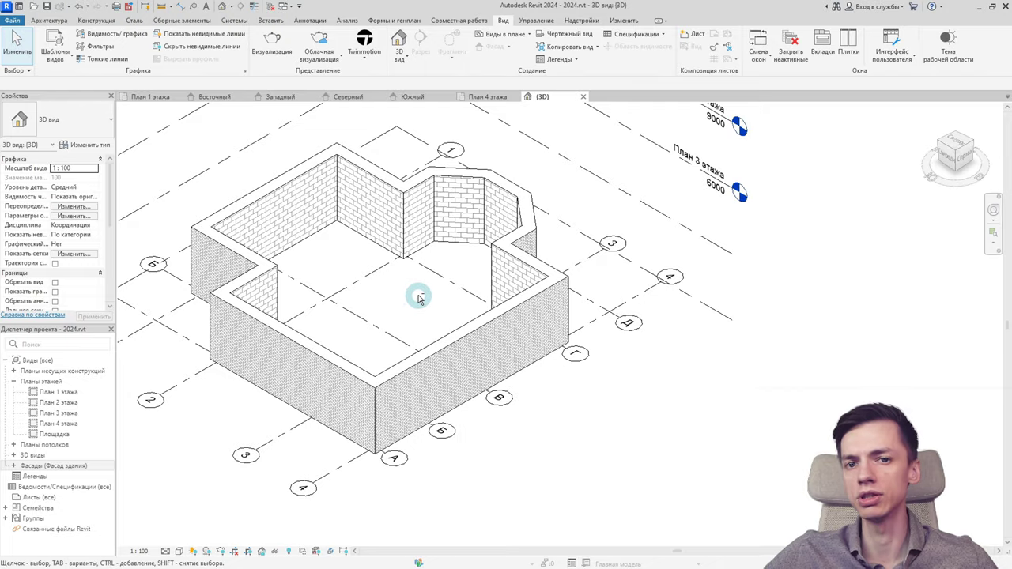
{"action": "mouse_move", "coordinate": [419, 297]}
{"action": "middle_mouse_down", "text": "shift"}
{"action": "mouse_move", "coordinate": [158, 248]}
{"action": "mouse_move", "coordinate": [582, 276]}
{"action": "middle_mouse_up", "text": "shift"}
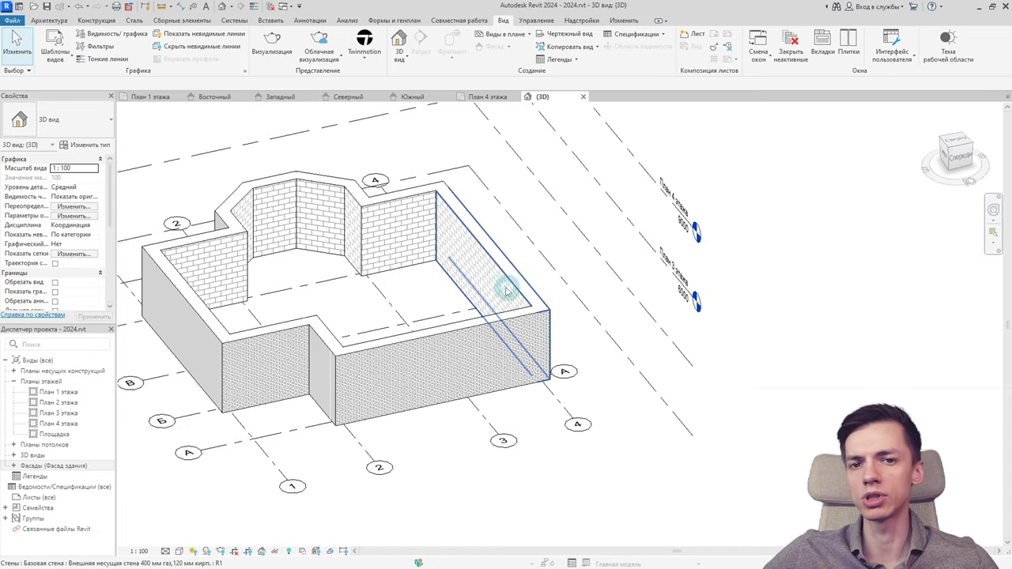
Step: Select an exterior wall, orbit to another angle, then clear the wall selection
{"action": "left_click", "coordinate": [480, 253]}
{"action": "mouse_move", "coordinate": [480, 255]}
{"action": "middle_mouse_down", "text": "shift"}
{"action": "mouse_move", "coordinate": [452, 294]}
{"action": "mouse_move", "coordinate": [388, 294]}
{"action": "mouse_move", "coordinate": [258, 257]}
{"action": "mouse_move", "coordinate": [273, 210]}
{"action": "mouse_move", "coordinate": [385, 198]}
{"action": "mouse_move", "coordinate": [748, 242]}
{"action": "mouse_move", "coordinate": [276, 255]}
{"action": "mouse_move", "coordinate": [208, 352]}
{"action": "middle_mouse_up", "text": "shift"}
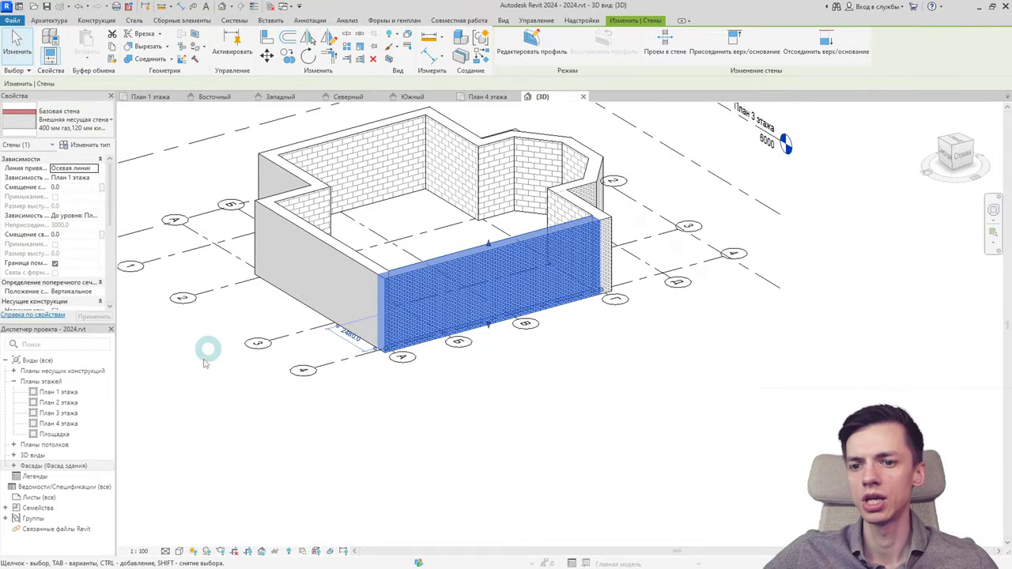
{"action": "left_click", "coordinate": [166, 551]}
{"action": "key", "text": "Escape"}
{"action": "key", "text": "Escape"}
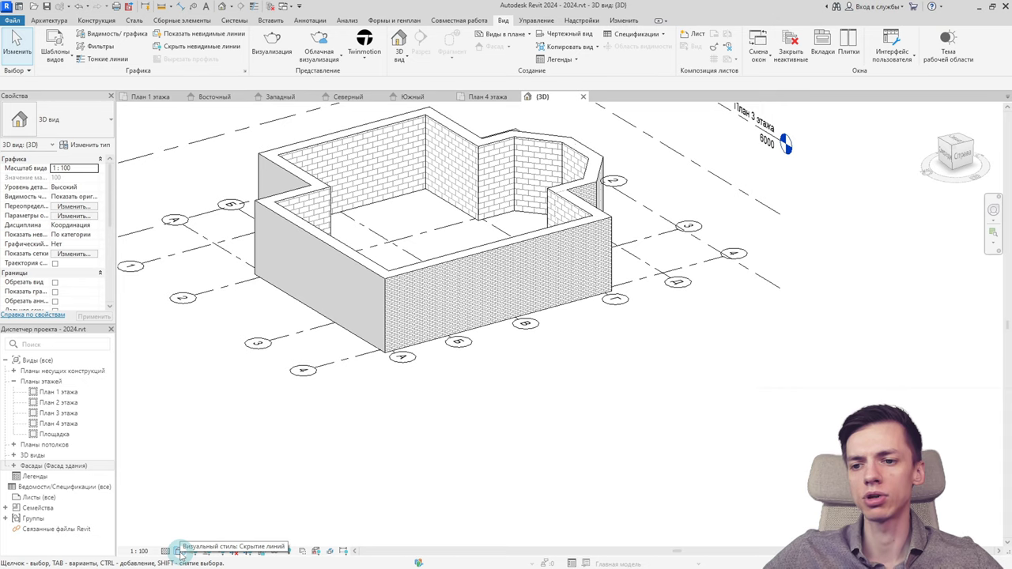
Step: View the building in the Каркас wireframe style, then in Тонированный, orbiting between
{"action": "left_click", "coordinate": [179, 551]}
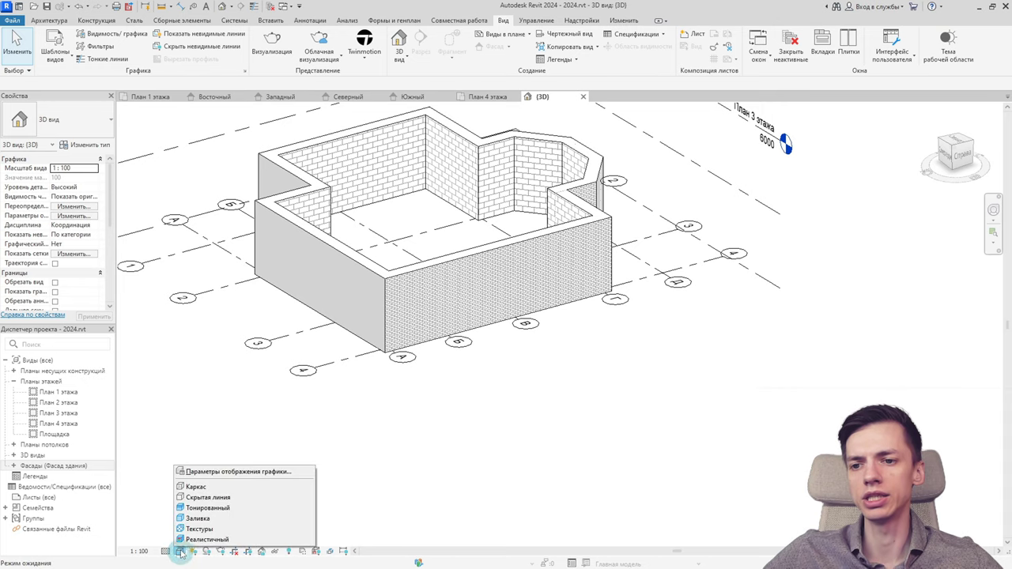
{"action": "left_click", "coordinate": [200, 488]}
{"action": "mouse_move", "coordinate": [301, 454]}
{"action": "middle_mouse_down", "text": "shift"}
{"action": "mouse_move", "coordinate": [461, 455]}
{"action": "mouse_move", "coordinate": [481, 445]}
{"action": "mouse_move", "coordinate": [345, 429]}
{"action": "middle_mouse_up", "text": "shift"}
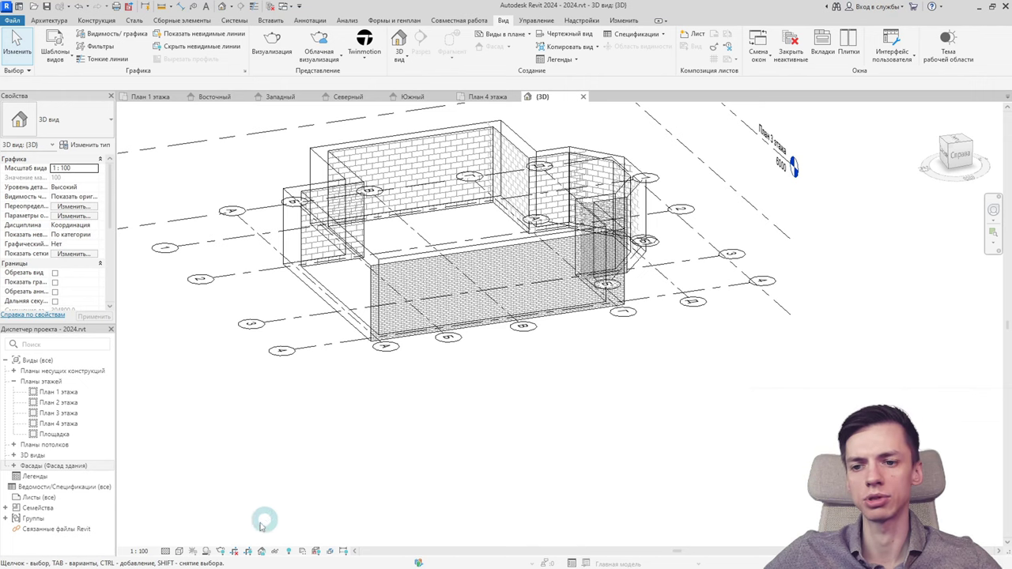
{"action": "left_click", "coordinate": [183, 551]}
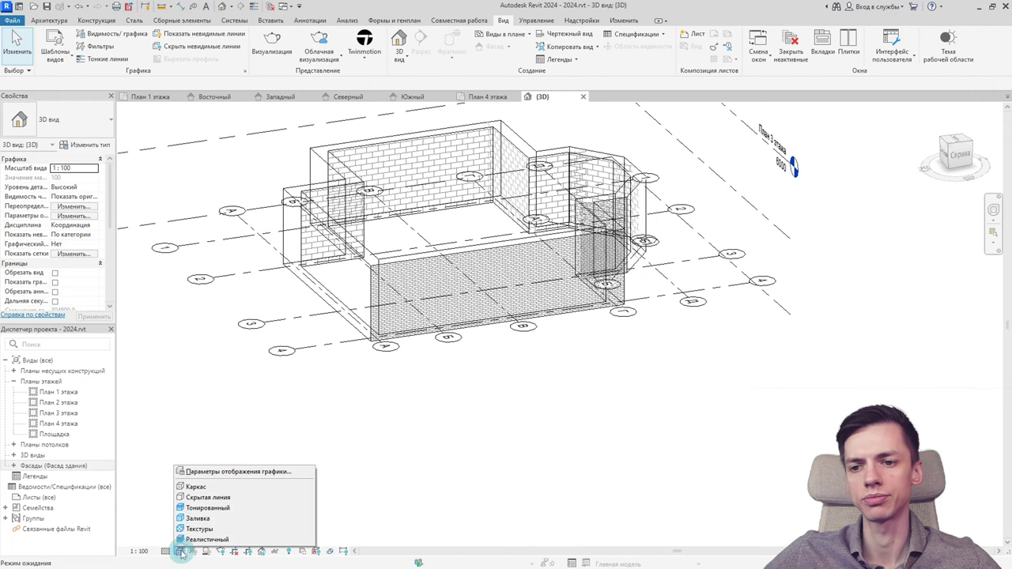
{"action": "left_click", "coordinate": [194, 512]}
{"action": "mouse_move", "coordinate": [334, 443]}
{"action": "middle_mouse_down", "text": "shift"}
{"action": "mouse_move", "coordinate": [479, 451]}
{"action": "mouse_move", "coordinate": [285, 425]}
{"action": "mouse_move", "coordinate": [479, 434]}
{"action": "mouse_move", "coordinate": [291, 376]}
{"action": "mouse_move", "coordinate": [472, 409]}
{"action": "mouse_move", "coordinate": [432, 403]}
{"action": "mouse_move", "coordinate": [321, 475]}
{"action": "middle_mouse_up", "text": "shift"}
Step: Try the Заливка and Текстуры visual styles while orbiting around the building
{"action": "left_click", "coordinate": [180, 551]}
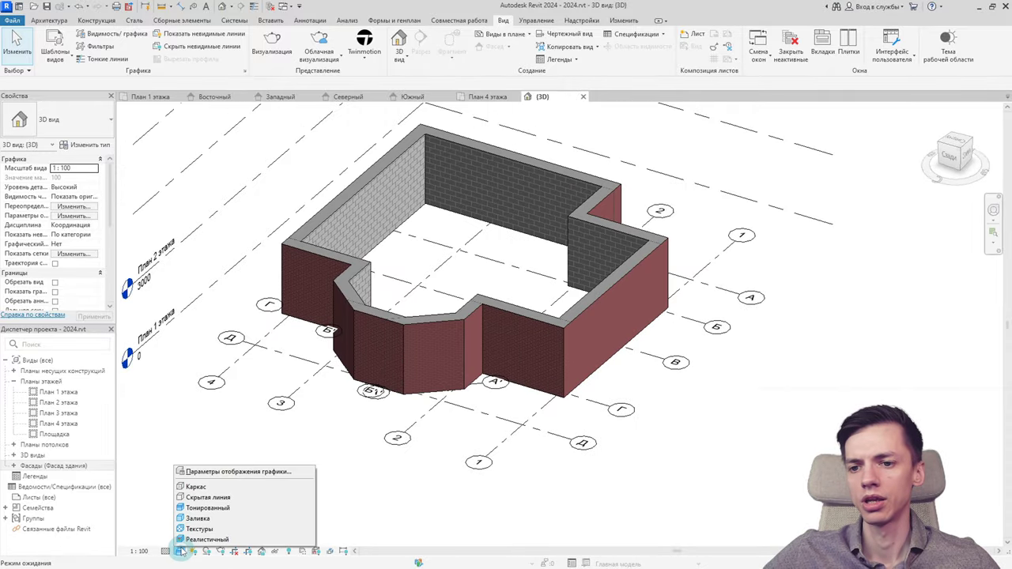
{"action": "left_click", "coordinate": [202, 519]}
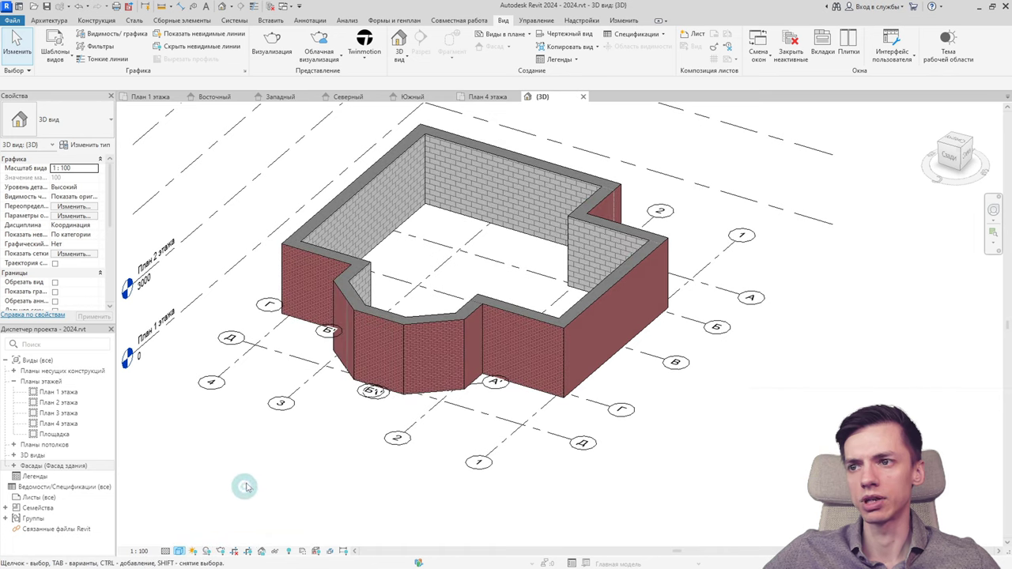
{"action": "mouse_move", "coordinate": [224, 467]}
{"action": "middle_mouse_down", "text": "shift"}
{"action": "mouse_move", "coordinate": [407, 452]}
{"action": "mouse_move", "coordinate": [454, 411]}
{"action": "mouse_move", "coordinate": [344, 500]}
{"action": "middle_mouse_up", "text": "shift"}
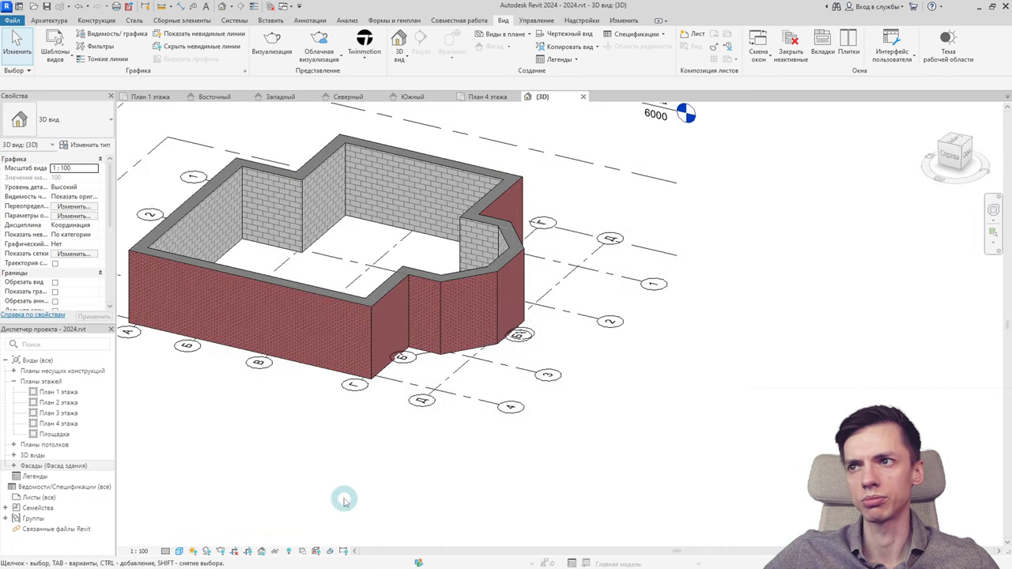
{"action": "left_click", "coordinate": [180, 551]}
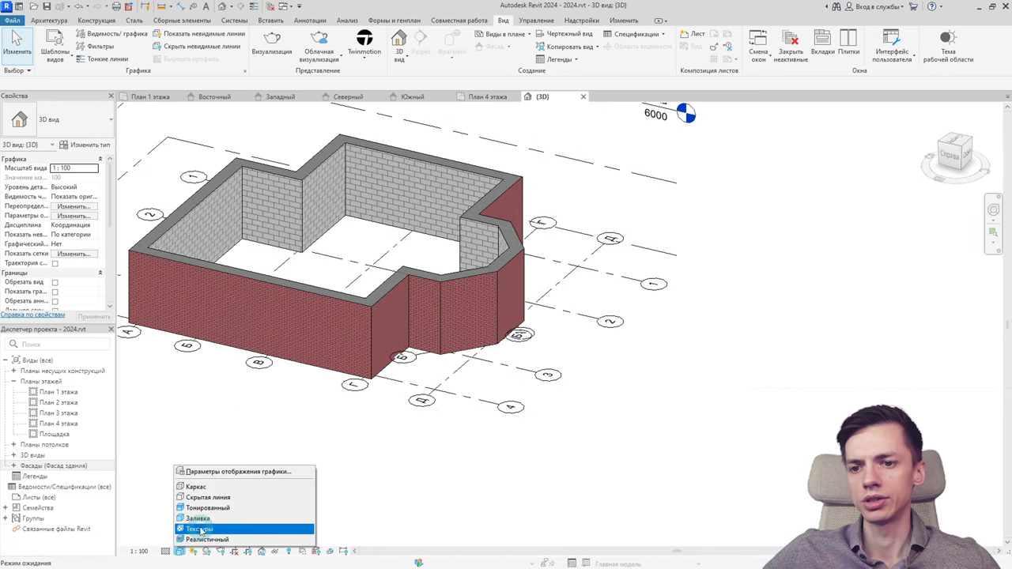
{"action": "left_click", "coordinate": [200, 529]}
{"action": "mouse_move", "coordinate": [452, 432]}
{"action": "middle_mouse_down", "text": "shift"}
{"action": "mouse_move", "coordinate": [361, 418]}
{"action": "mouse_move", "coordinate": [340, 427]}
{"action": "middle_mouse_up", "text": "shift"}
{"action": "scroll", "coordinate": [429, 414], "scroll_direction": "up", "scroll_amount": 5}
Step: Render the model in Реалистичный, try another style, and orbit to face the brick wall
{"action": "left_click", "coordinate": [180, 551]}
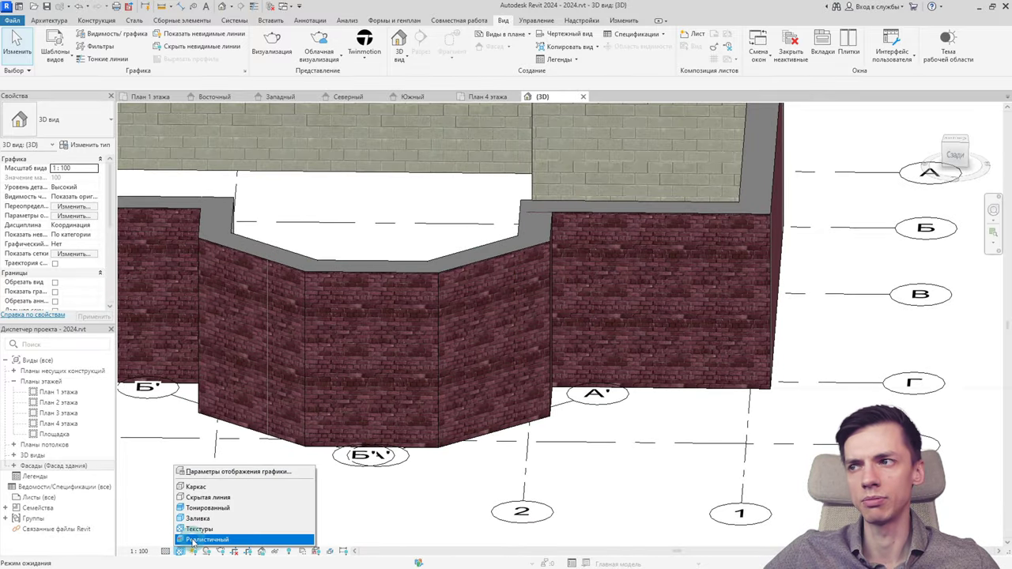
{"action": "left_click", "coordinate": [192, 541]}
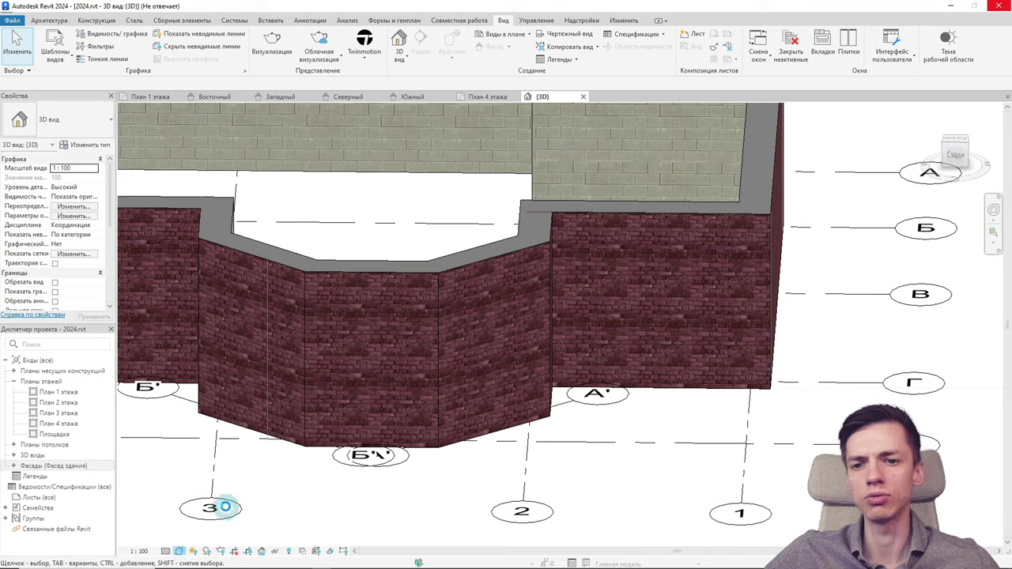
{"action": "scroll", "coordinate": [300, 452], "scroll_direction": "down", "scroll_amount": 3}
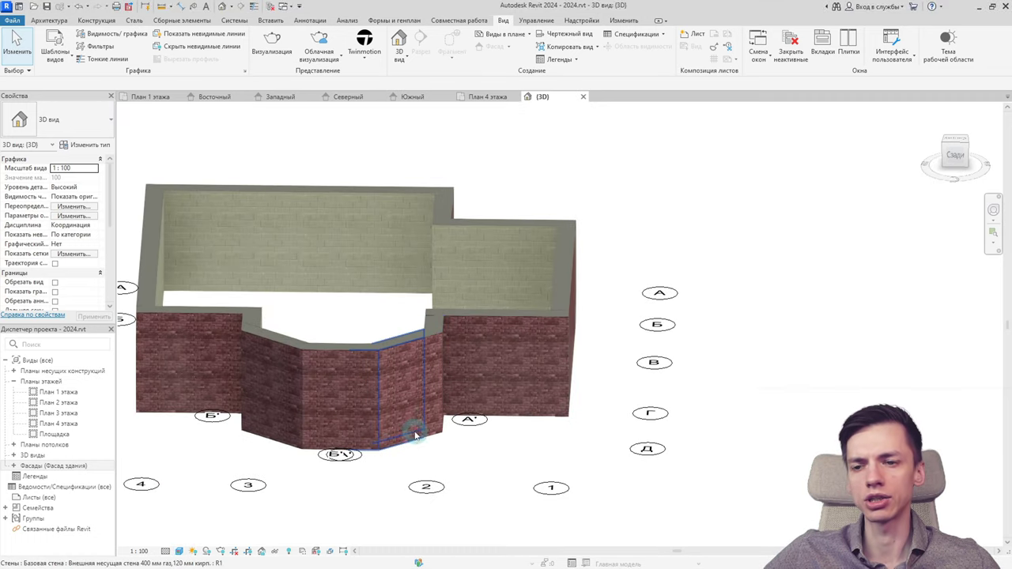
{"action": "middle_click_drag", "start_coordinate": [415, 434], "coordinate": [355, 377], "text": "shift"}
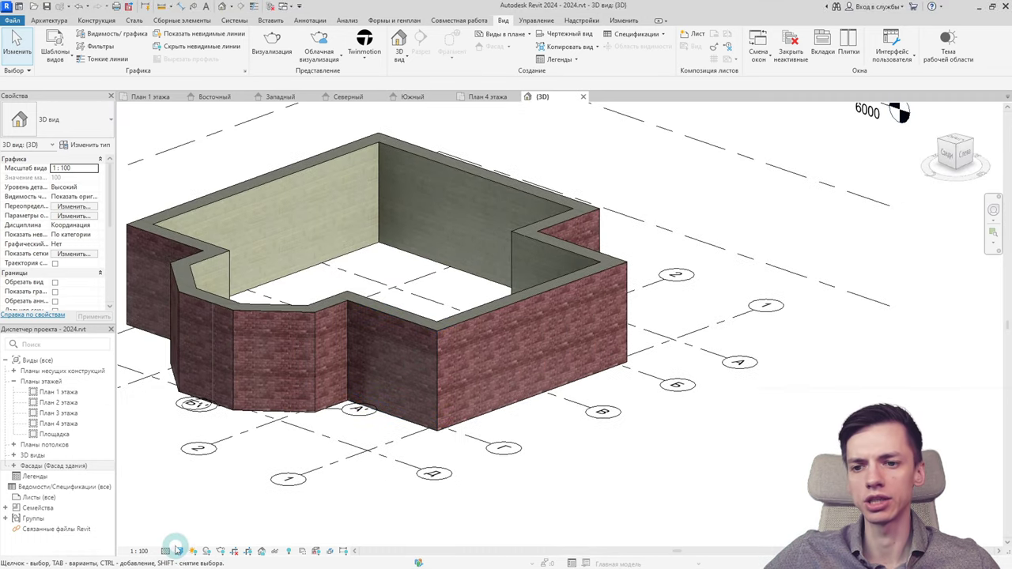
{"action": "left_click", "coordinate": [179, 551]}
{"action": "left_click", "coordinate": [192, 535]}
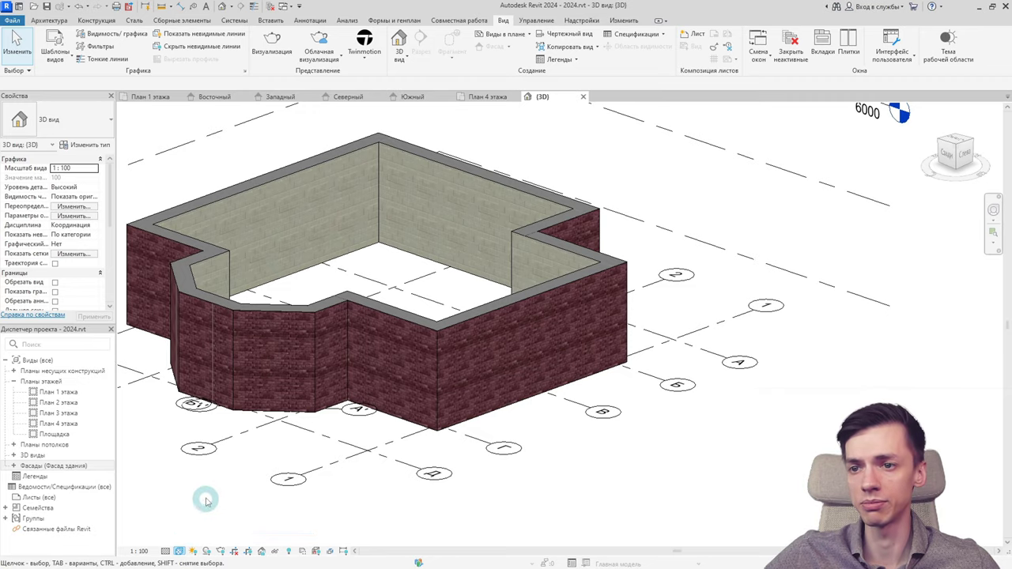
{"action": "middle_click_drag", "start_coordinate": [206, 500], "coordinate": [316, 445], "text": "shift"}
{"action": "scroll", "coordinate": [435, 311], "scroll_direction": "up", "scroll_amount": 3}
{"action": "scroll", "coordinate": [436, 305], "scroll_direction": "up", "scroll_amount": 3}
{"action": "scroll", "coordinate": [436, 308], "scroll_direction": "up", "scroll_amount": 3}
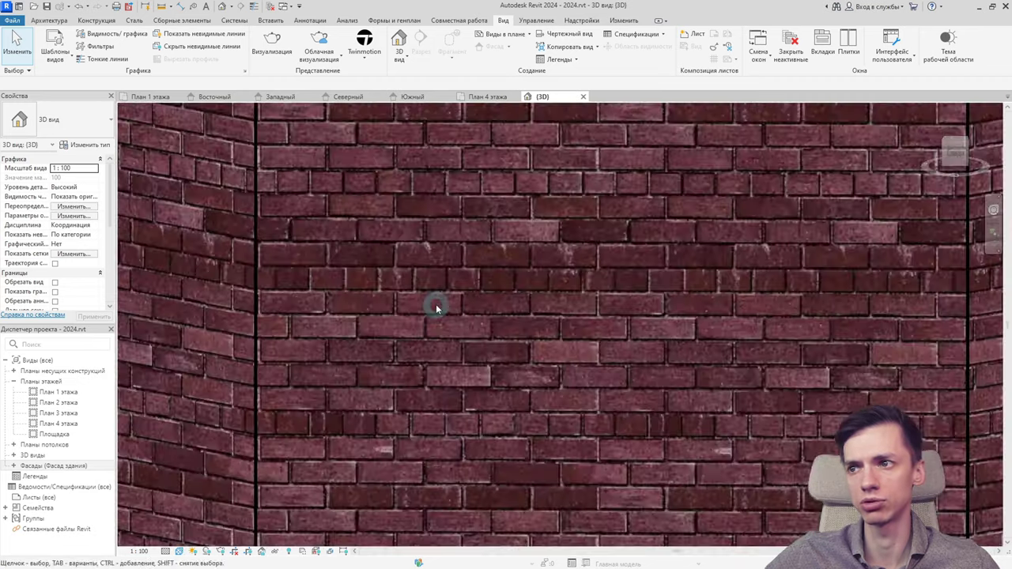
{"action": "scroll", "coordinate": [436, 309], "scroll_direction": "down", "scroll_amount": 5}
{"action": "scroll", "coordinate": [425, 316], "scroll_direction": "down", "scroll_amount": 5}
Step: Try one more visual style, then set the 3D view back to Тонированный
{"action": "left_click", "coordinate": [179, 551]}
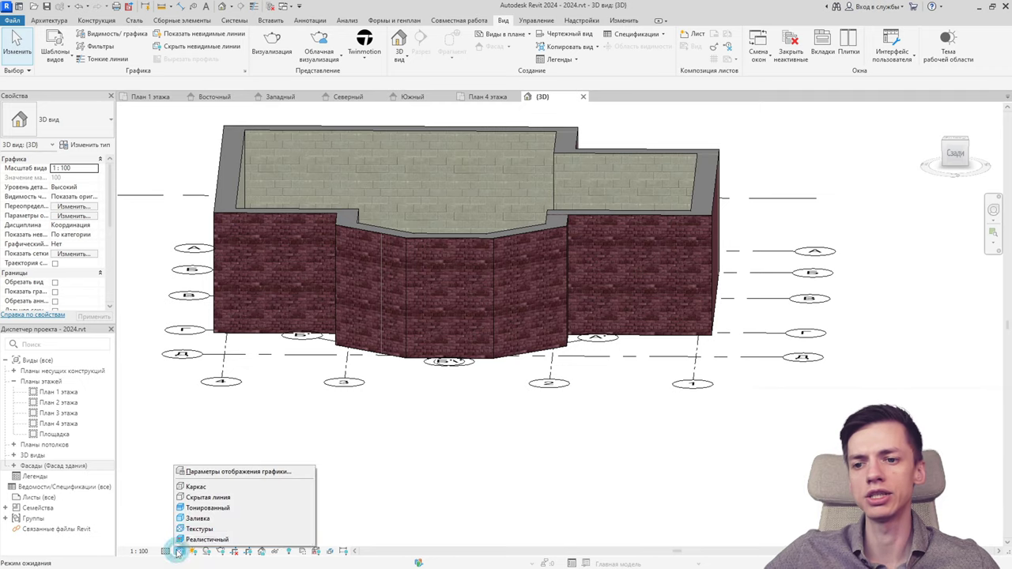
{"action": "left_click", "coordinate": [197, 538]}
{"action": "mouse_move", "coordinate": [484, 427]}
{"action": "middle_mouse_down", "text": "shift"}
{"action": "mouse_move", "coordinate": [353, 506]}
{"action": "mouse_move", "coordinate": [327, 492]}
{"action": "mouse_move", "coordinate": [443, 467]}
{"action": "mouse_move", "coordinate": [581, 468]}
{"action": "mouse_move", "coordinate": [520, 451]}
{"action": "mouse_move", "coordinate": [515, 531]}
{"action": "mouse_move", "coordinate": [356, 423]}
{"action": "mouse_move", "coordinate": [471, 451]}
{"action": "mouse_move", "coordinate": [477, 429]}
{"action": "mouse_move", "coordinate": [598, 448]}
{"action": "middle_mouse_up", "text": "shift"}
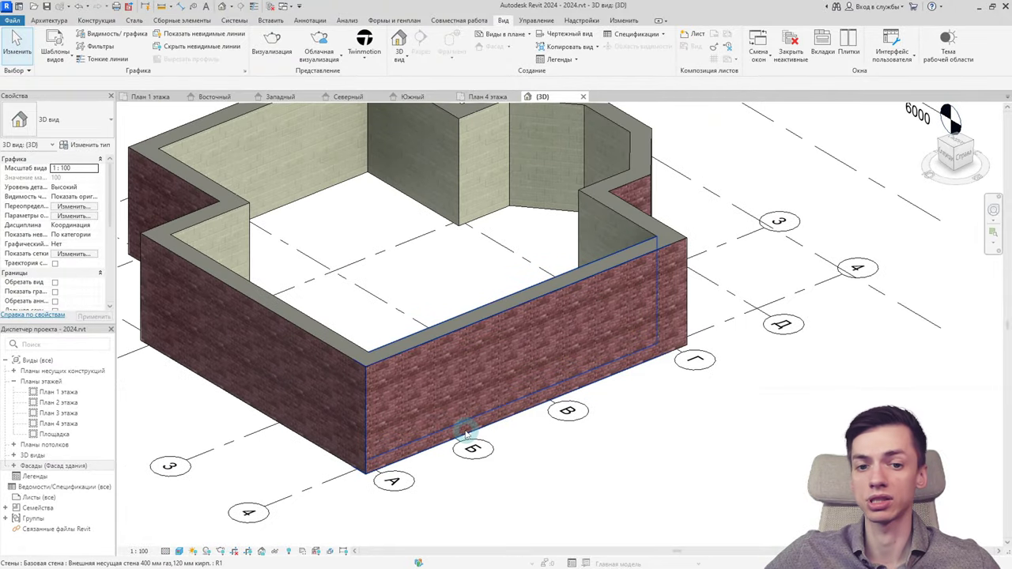
{"action": "left_click", "coordinate": [180, 551]}
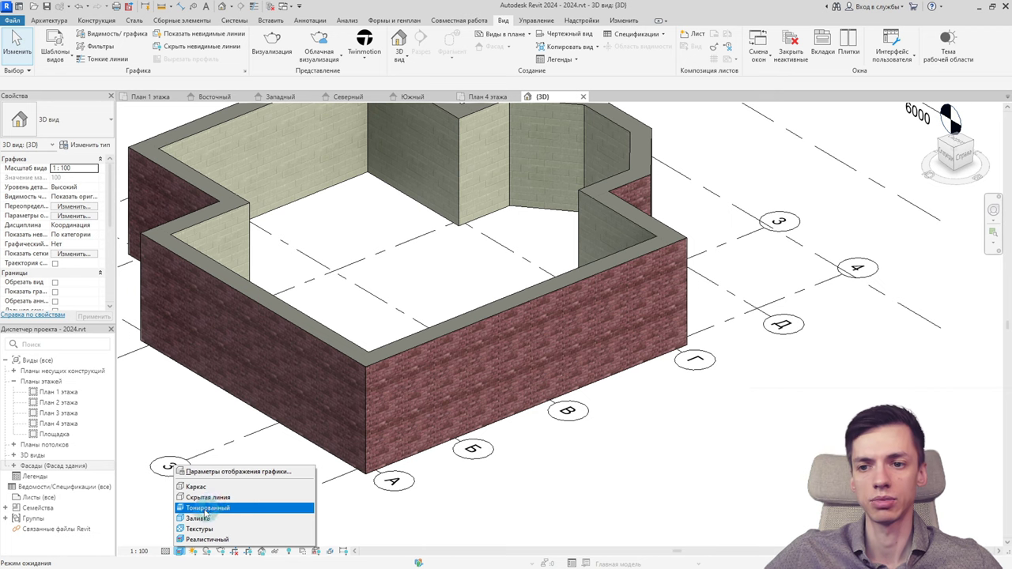
{"action": "left_click", "coordinate": [202, 508]}
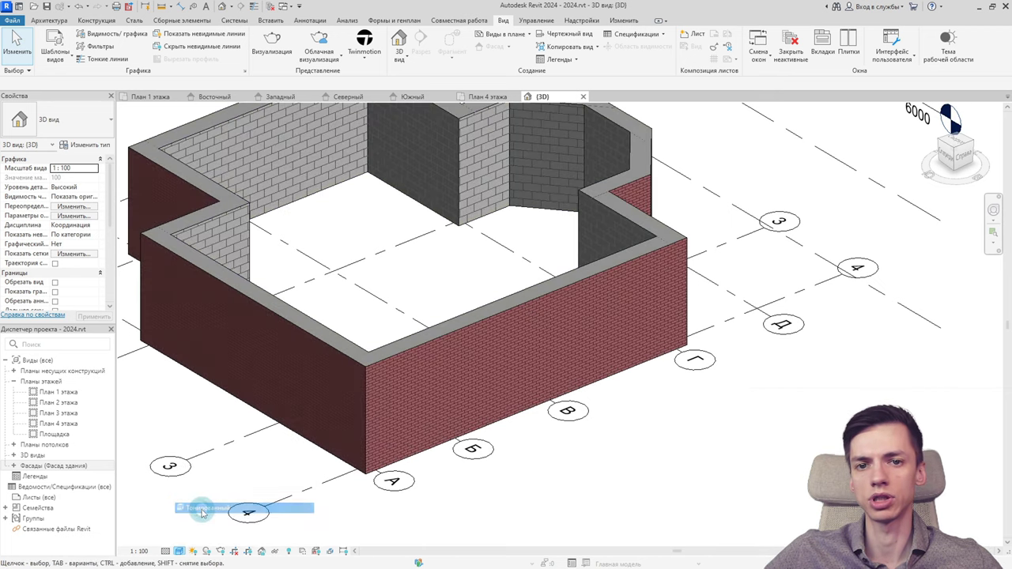
{"action": "mouse_move", "coordinate": [248, 443]}
{"action": "middle_mouse_down", "text": "shift"}
{"action": "mouse_move", "coordinate": [237, 445]}
{"action": "mouse_move", "coordinate": [419, 400]}
{"action": "mouse_move", "coordinate": [393, 402]}
{"action": "middle_mouse_up", "text": "shift"}
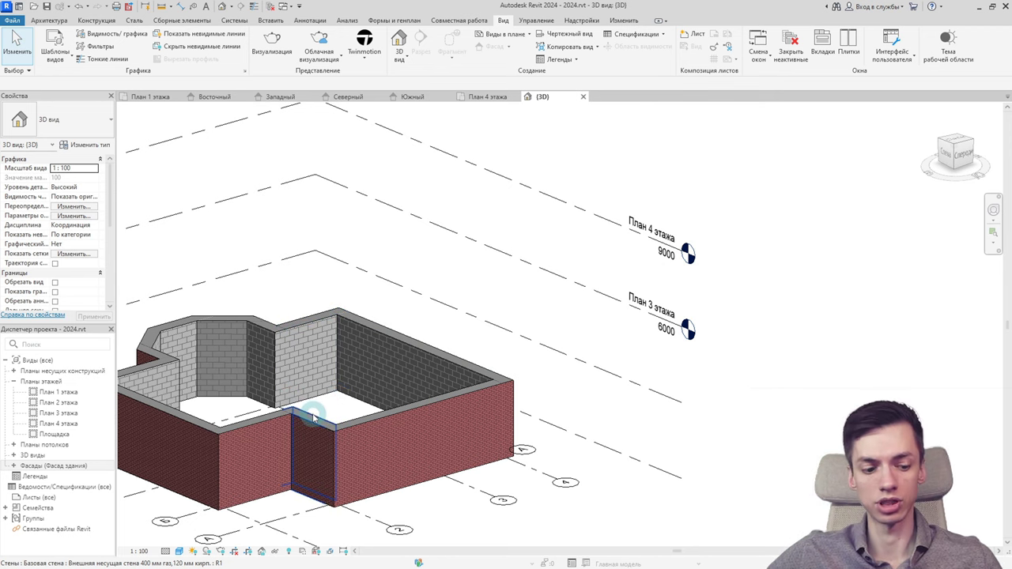
{"action": "mouse_move", "coordinate": [313, 417]}
{"action": "middle_mouse_down", "text": "shift"}
{"action": "mouse_move", "coordinate": [302, 450]}
{"action": "mouse_move", "coordinate": [198, 425]}
{"action": "mouse_move", "coordinate": [345, 408]}
{"action": "mouse_move", "coordinate": [246, 417]}
{"action": "mouse_move", "coordinate": [290, 408]}
{"action": "middle_mouse_up", "text": "shift"}
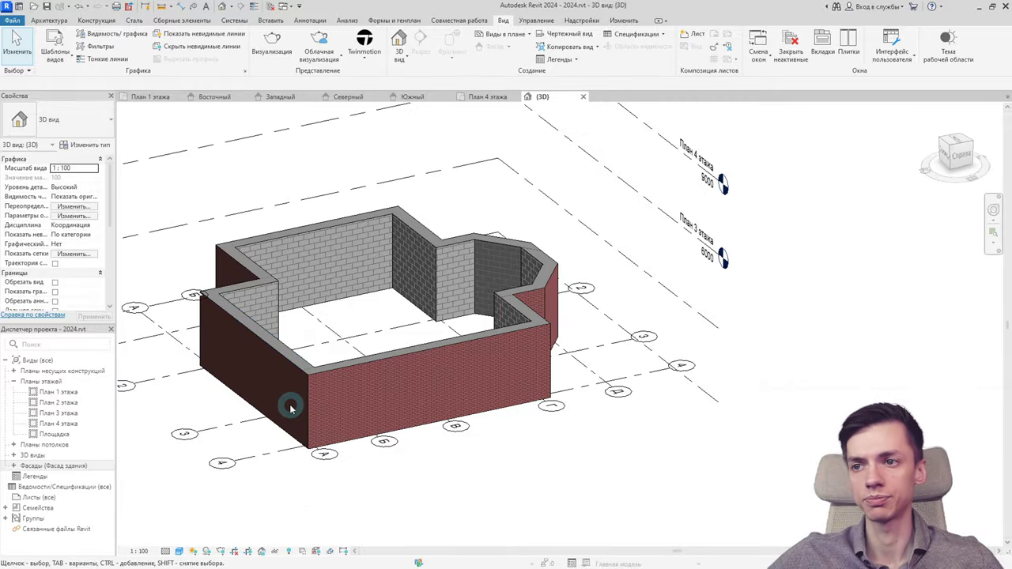
{"action": "mouse_move", "coordinate": [228, 379]}
{"action": "middle_mouse_down", "text": "shift"}
{"action": "mouse_move", "coordinate": [441, 384]}
{"action": "mouse_move", "coordinate": [107, 393]}
{"action": "mouse_move", "coordinate": [434, 384]}
{"action": "mouse_move", "coordinate": [300, 384]}
{"action": "mouse_move", "coordinate": [345, 380]}
{"action": "mouse_move", "coordinate": [176, 406]}
{"action": "mouse_move", "coordinate": [361, 362]}
{"action": "mouse_move", "coordinate": [263, 418]}
{"action": "middle_mouse_up", "text": "shift"}
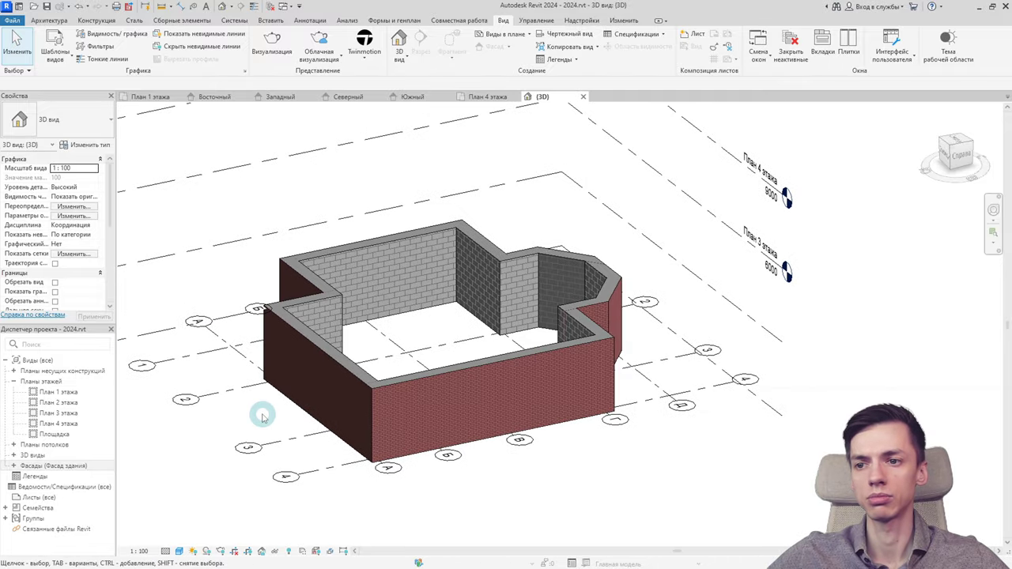
{"action": "left_click_drag", "start_coordinate": [236, 419], "coordinate": [234, 410]}
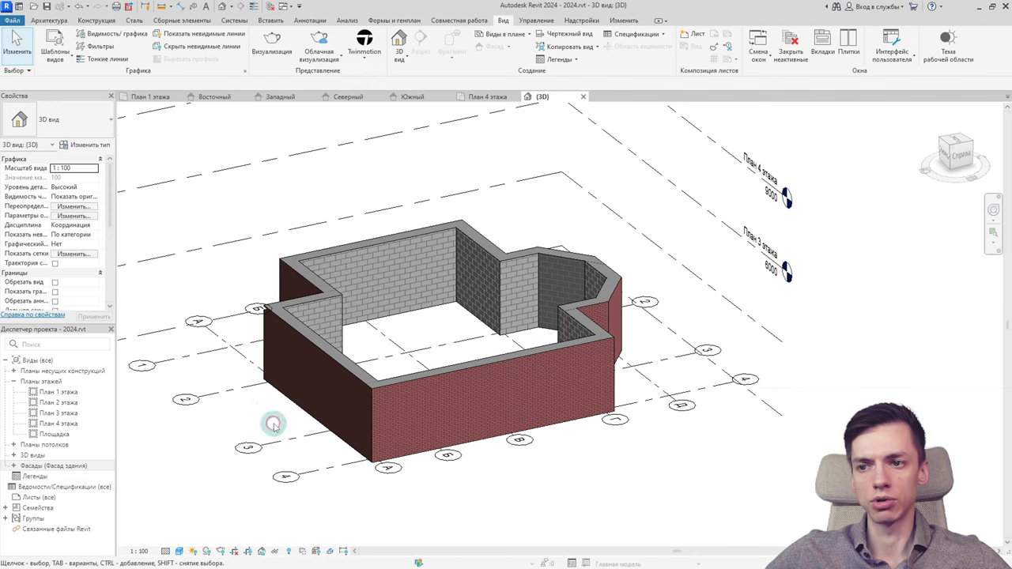
{"action": "mouse_move", "coordinate": [244, 267]}
{"action": "left_mouse_down"}
{"action": "mouse_move", "coordinate": [459, 458]}
{"action": "mouse_move", "coordinate": [226, 276]}
{"action": "left_mouse_up"}
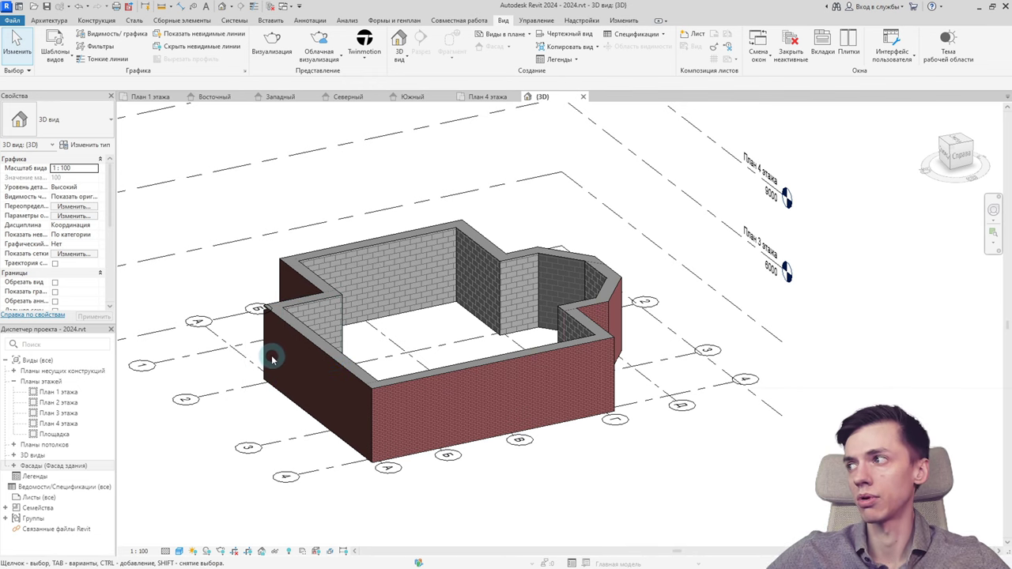
{"action": "scroll", "coordinate": [271, 359], "scroll_direction": "down", "scroll_amount": 3}
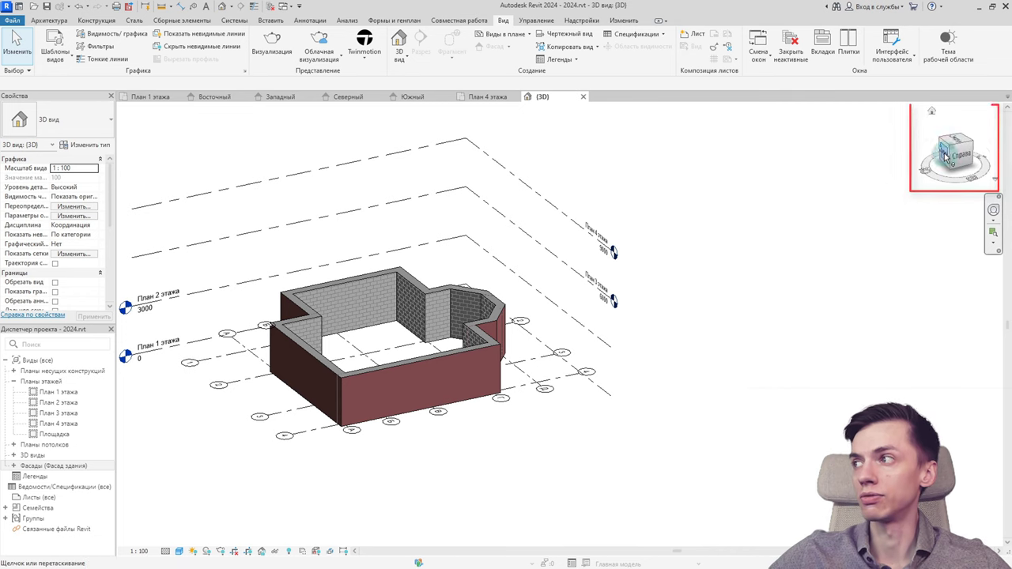
{"action": "left_click_drag", "start_coordinate": [950, 153], "coordinate": [940, 148]}
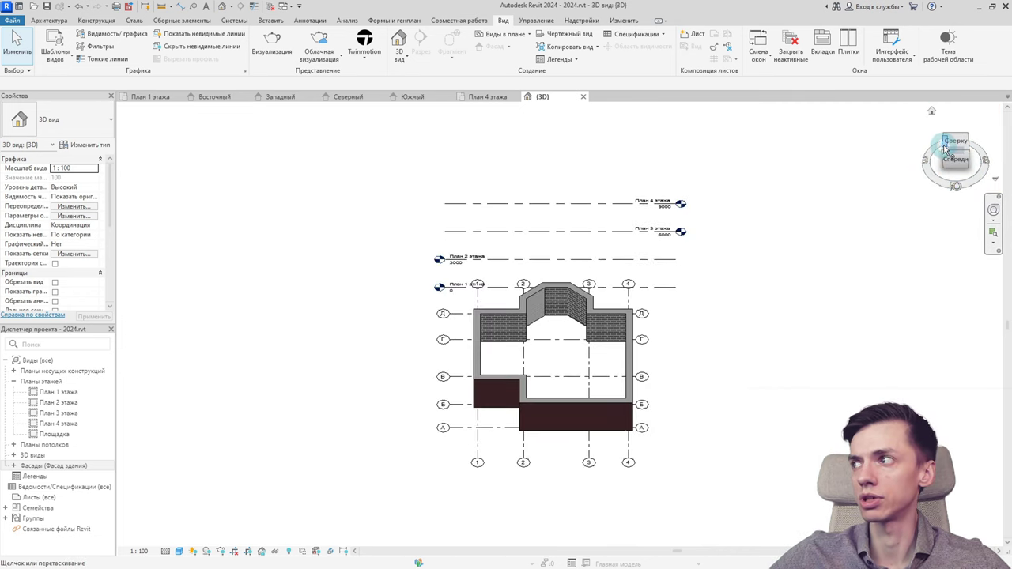
{"action": "left_click_drag", "start_coordinate": [940, 148], "coordinate": [948, 153]}
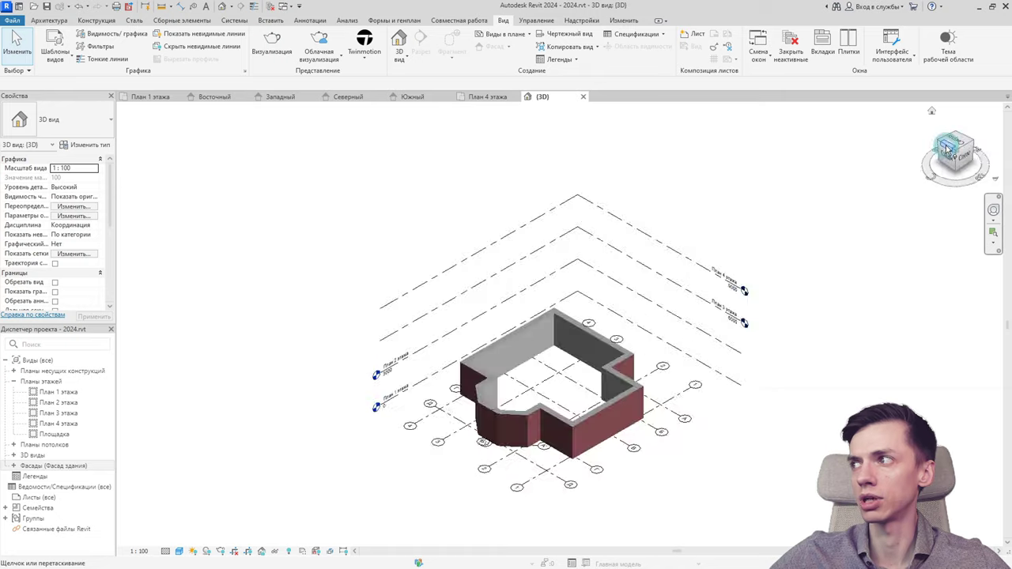
{"action": "left_click", "coordinate": [948, 152]}
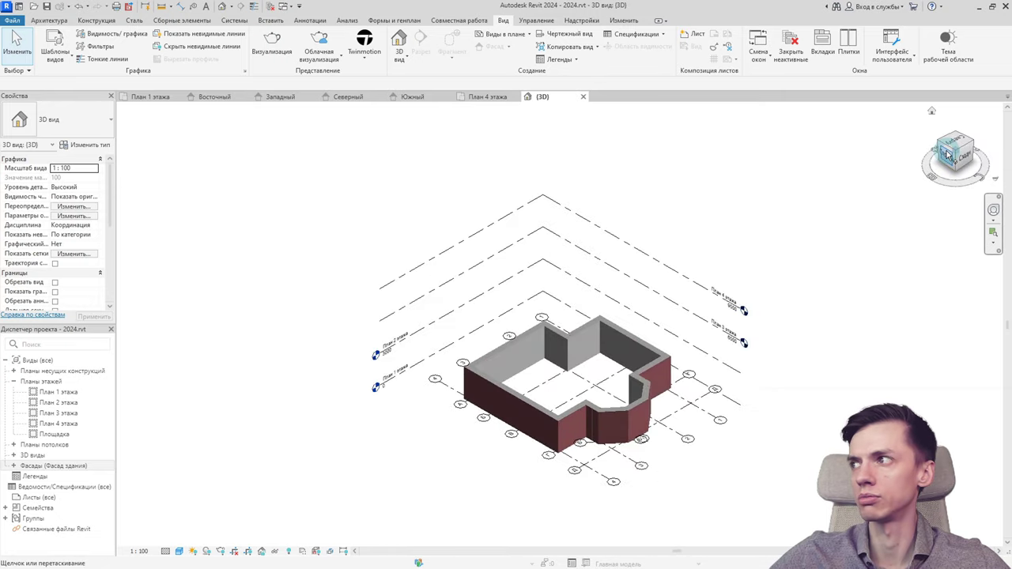
{"action": "left_click", "coordinate": [949, 146]}
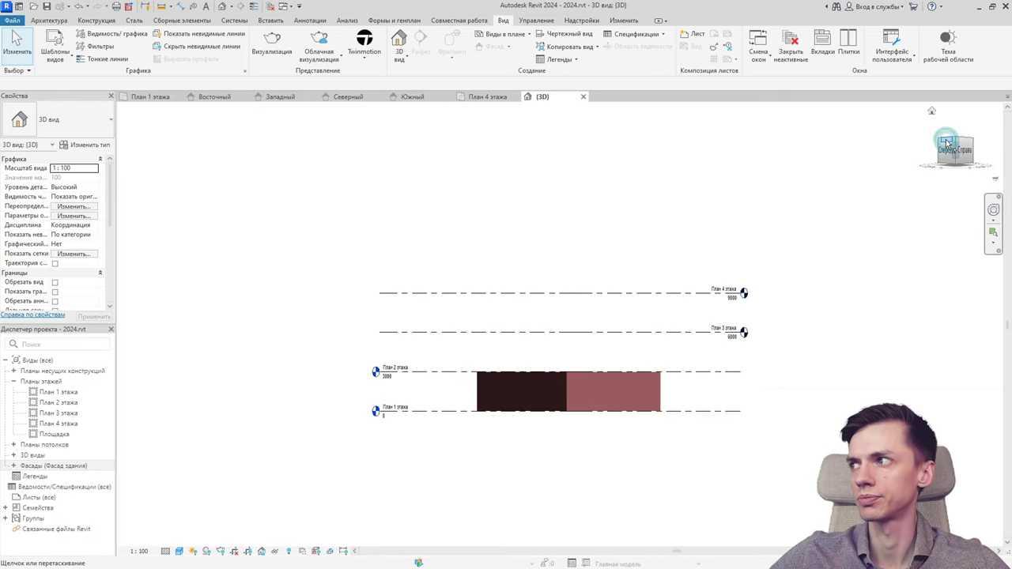
{"action": "left_click", "coordinate": [993, 211]}
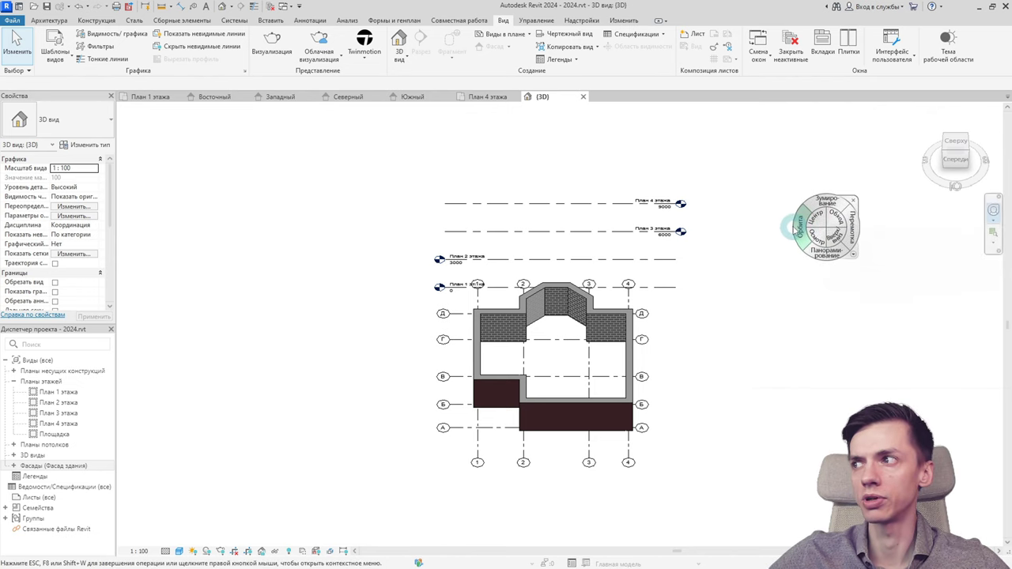
{"action": "left_click_drag", "start_coordinate": [808, 242], "coordinate": [858, 209]}
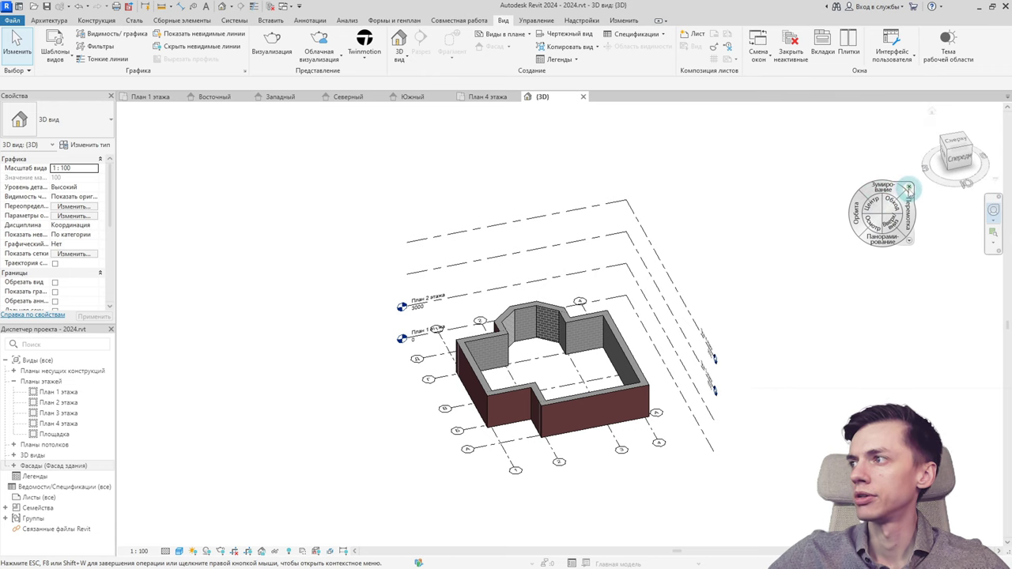
{"action": "key", "text": "Escape"}
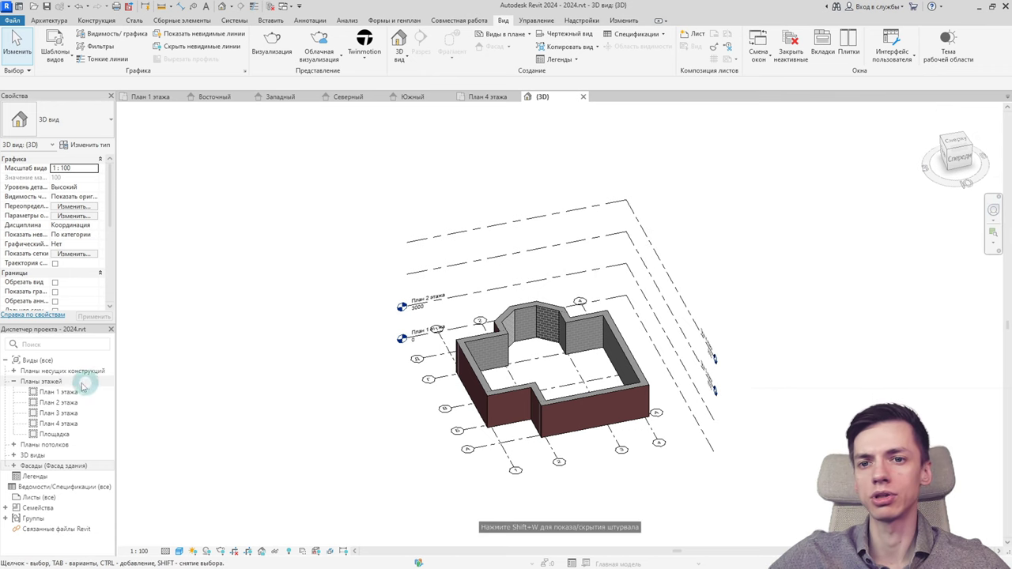
Step: Open the План 1 этажа floor plan and switch to Архитектура
{"action": "double_click", "coordinate": [63, 392]}
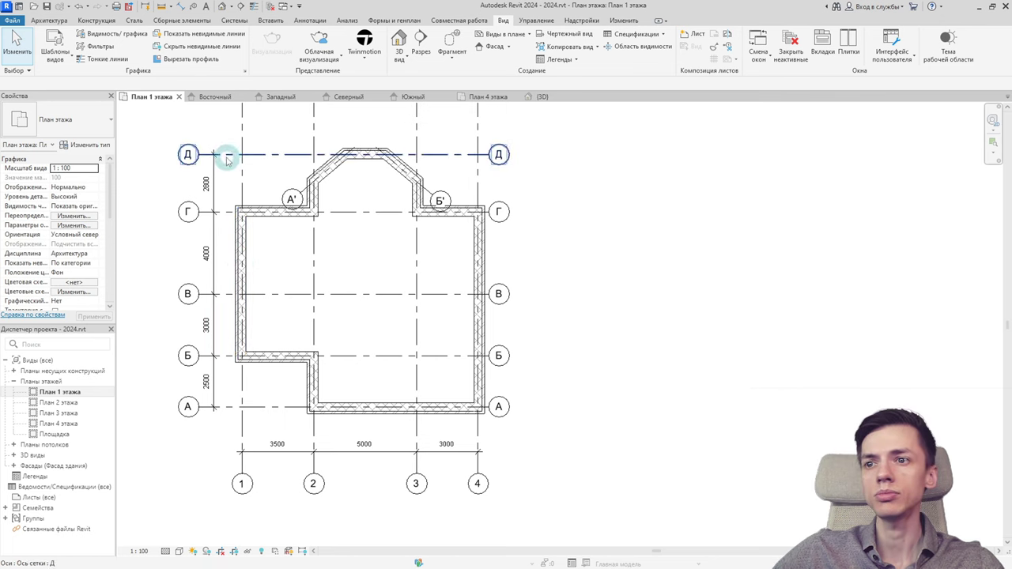
{"action": "left_click", "coordinate": [49, 20]}
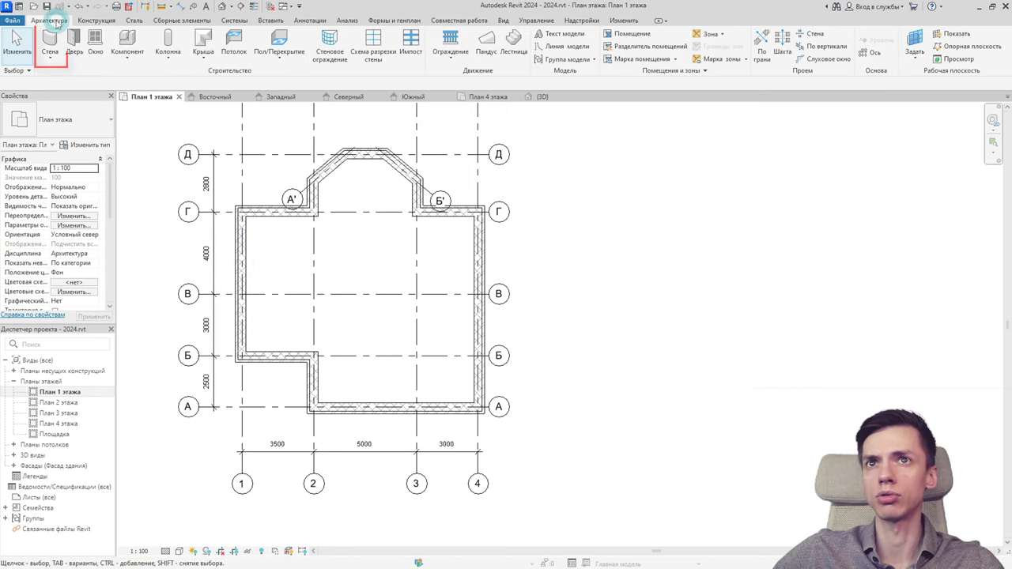
Step: Start the Wall tool and browse the wall type list without changing it
{"action": "left_click", "coordinate": [52, 62]}
{"action": "left_click", "coordinate": [60, 74]}
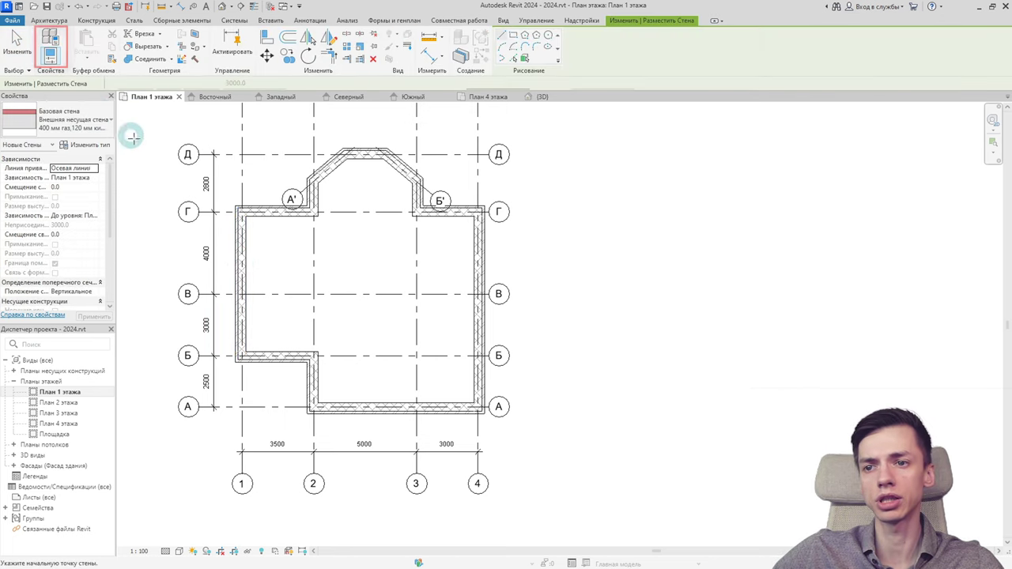
{"action": "left_click", "coordinate": [55, 126]}
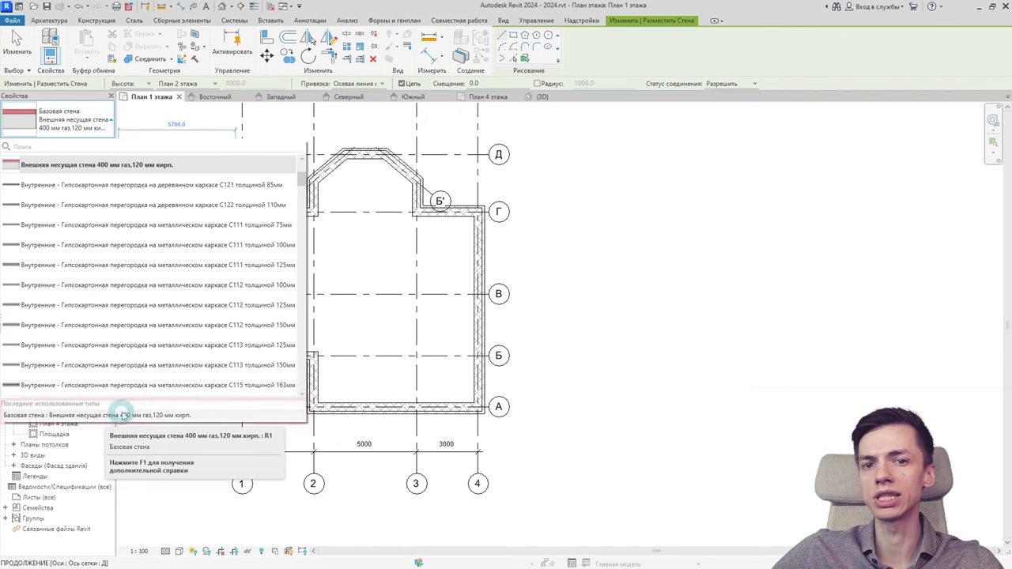
{"action": "scroll", "coordinate": [111, 301], "scroll_direction": "down", "scroll_amount": 1}
{"action": "left_click", "coordinate": [85, 131]}
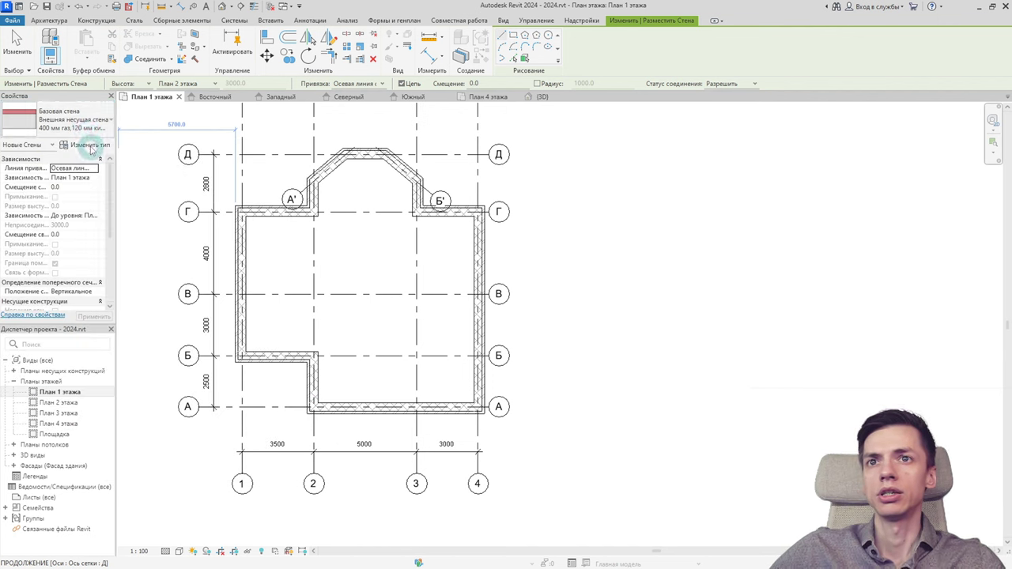
Step: Duplicate the current wall type as 'Внутр. несущая стена 400 мм газ.'
{"action": "left_click", "coordinate": [90, 146]}
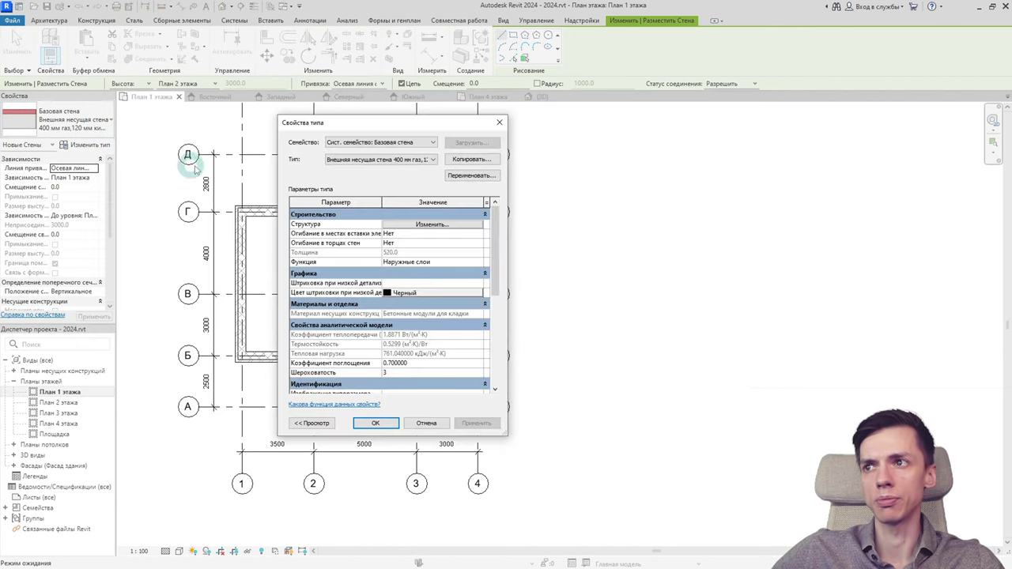
{"action": "left_click", "coordinate": [464, 160]}
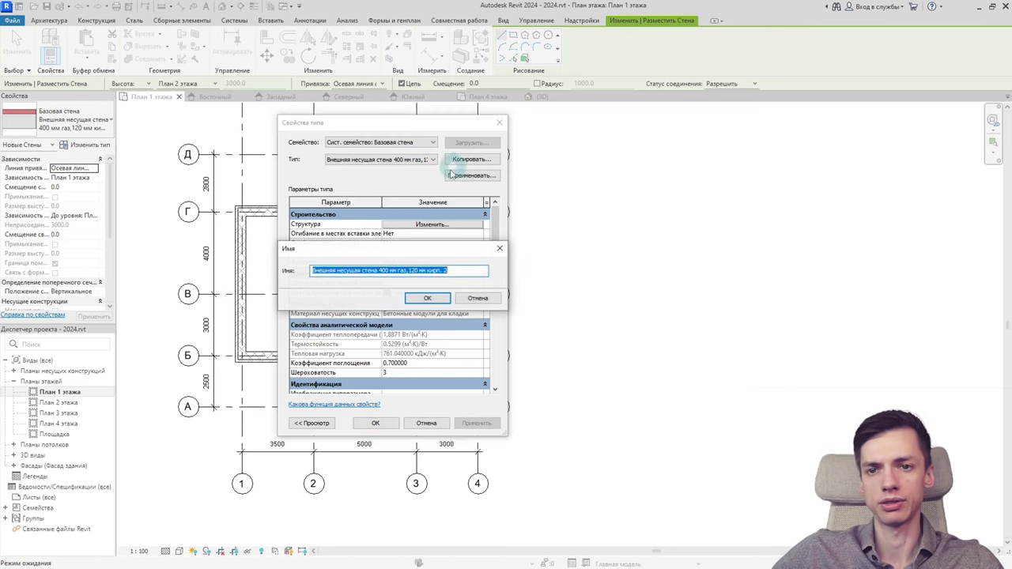
{"action": "left_click", "coordinate": [332, 271]}
{"action": "left_click_drag", "start_coordinate": [329, 271], "coordinate": [304, 277]}
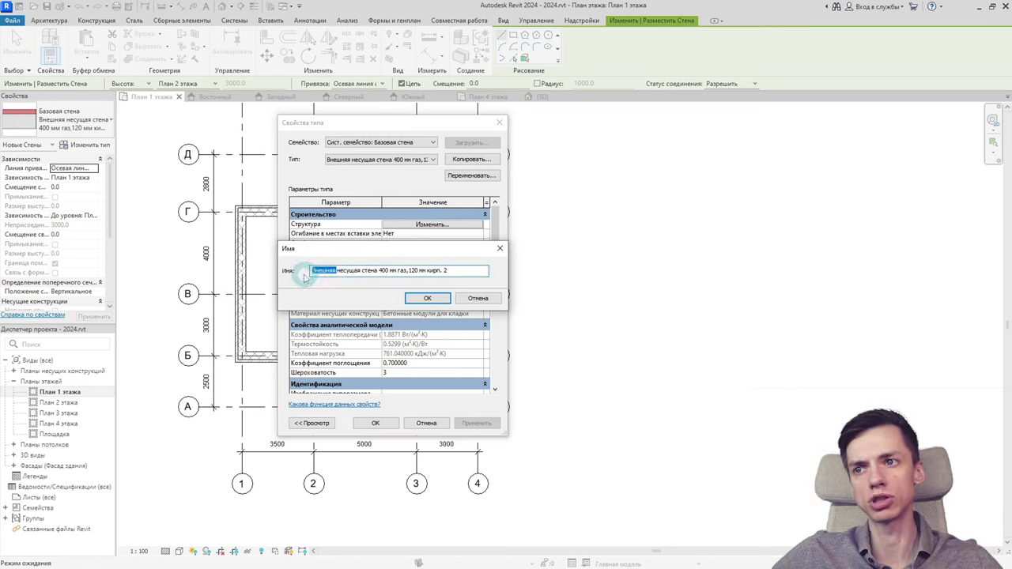
{"action": "type", "text": "Внутр"}
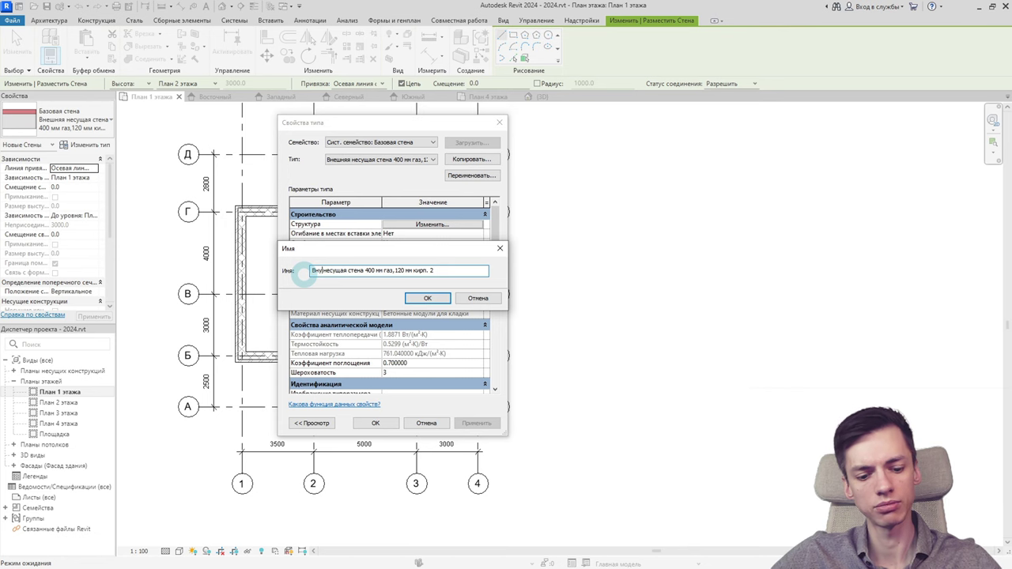
{"action": "type", "text": "."}
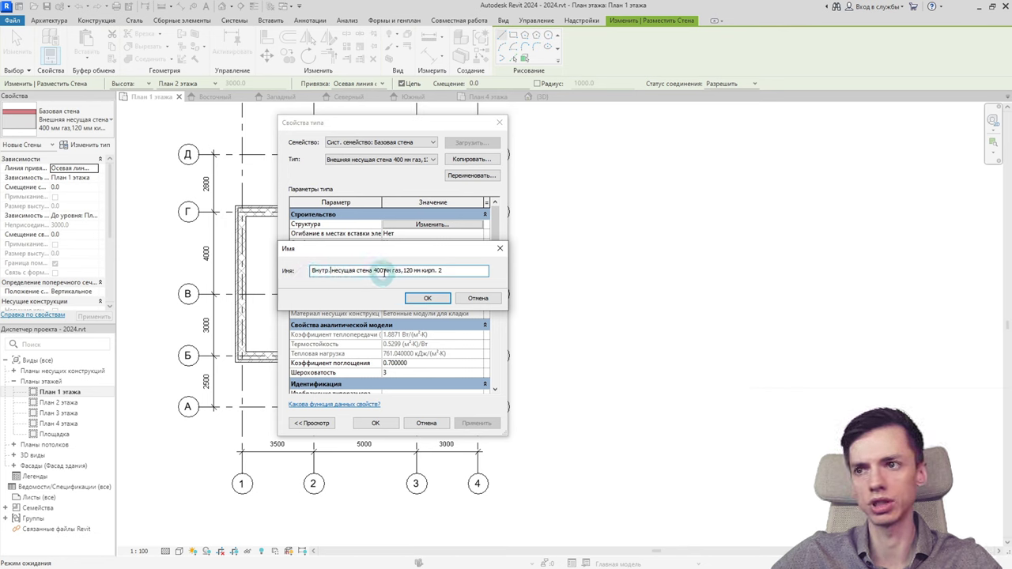
{"action": "key", "text": "BackSpace"}
{"action": "key", "text": "BackSpace"}
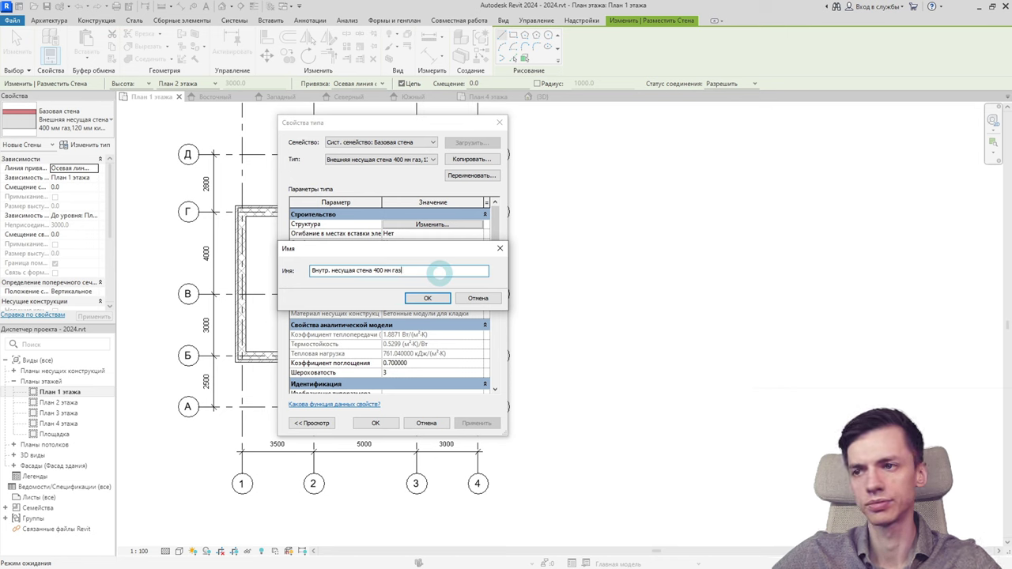
{"action": "type", "text": "."}
{"action": "left_click", "coordinate": [427, 298]}
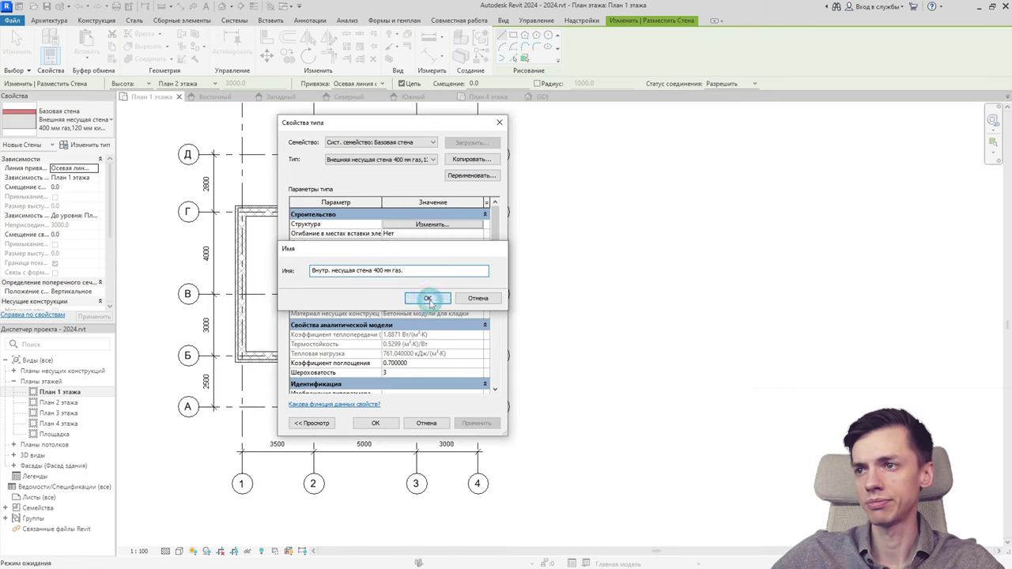
Step: Delete the 120 mm brick finish layer from the new type's structure and confirm
{"action": "left_click", "coordinate": [410, 226]}
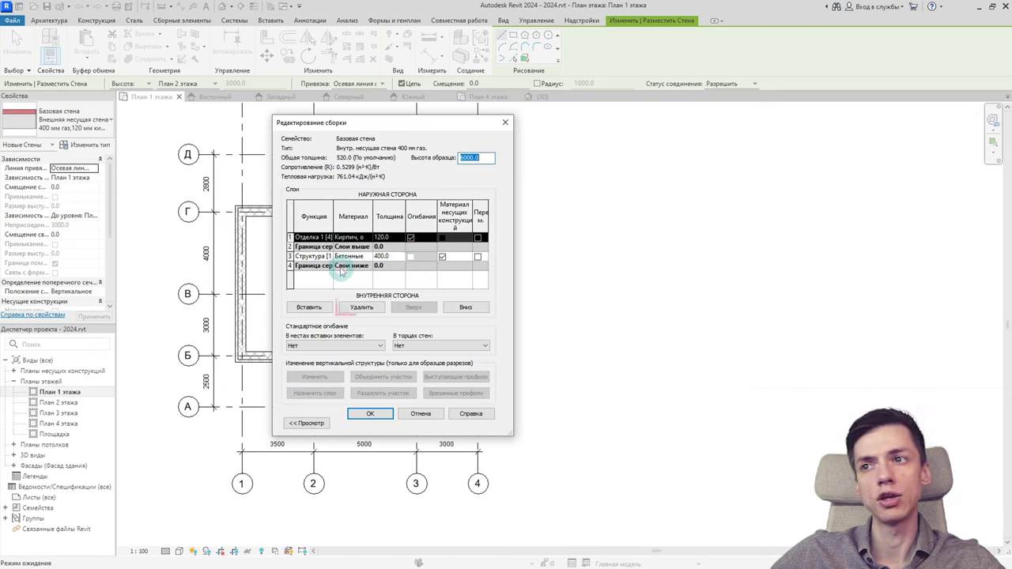
{"action": "left_click", "coordinate": [289, 256]}
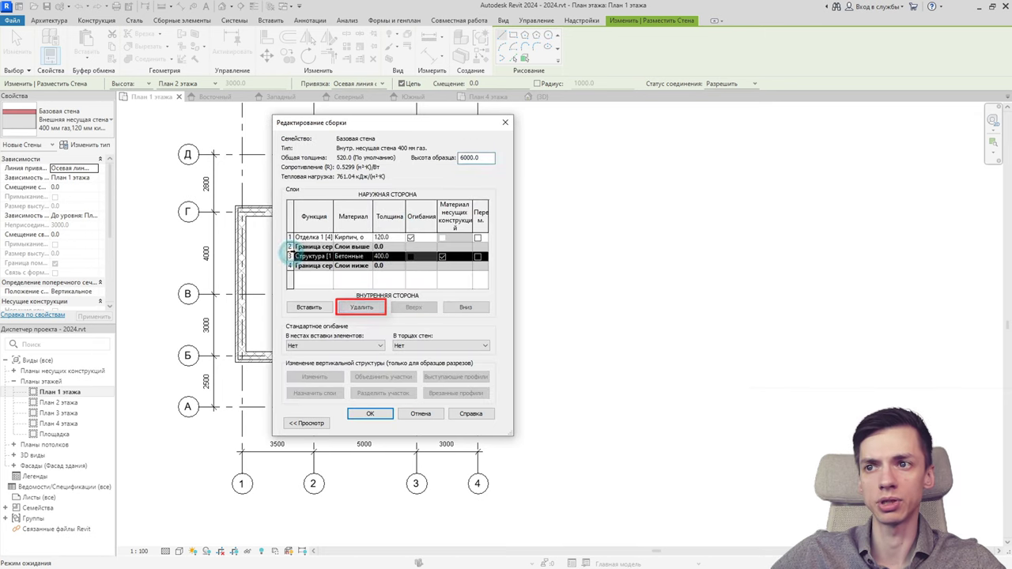
{"action": "left_click", "coordinate": [289, 237]}
{"action": "left_click", "coordinate": [362, 308]}
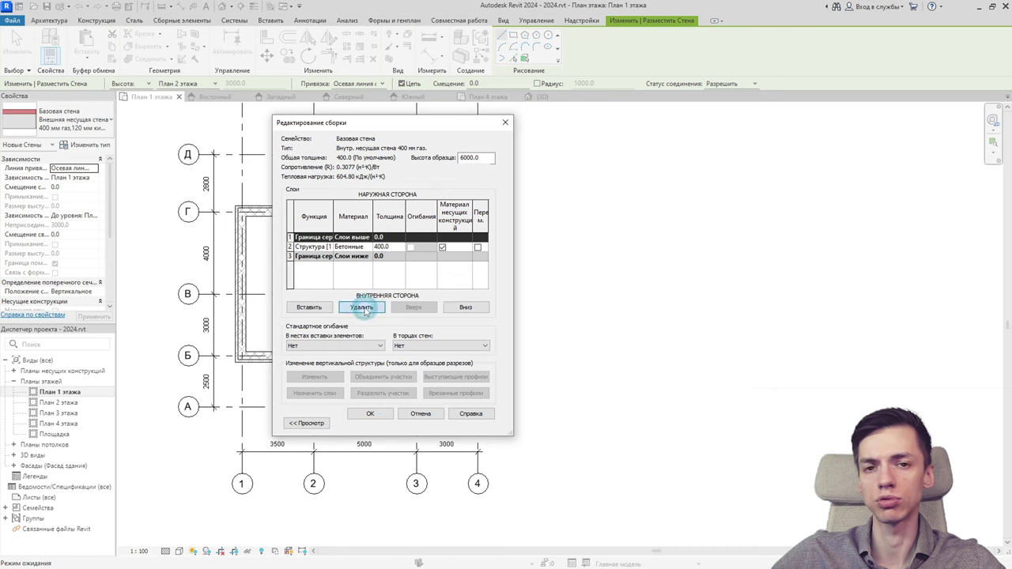
{"action": "left_click", "coordinate": [370, 413]}
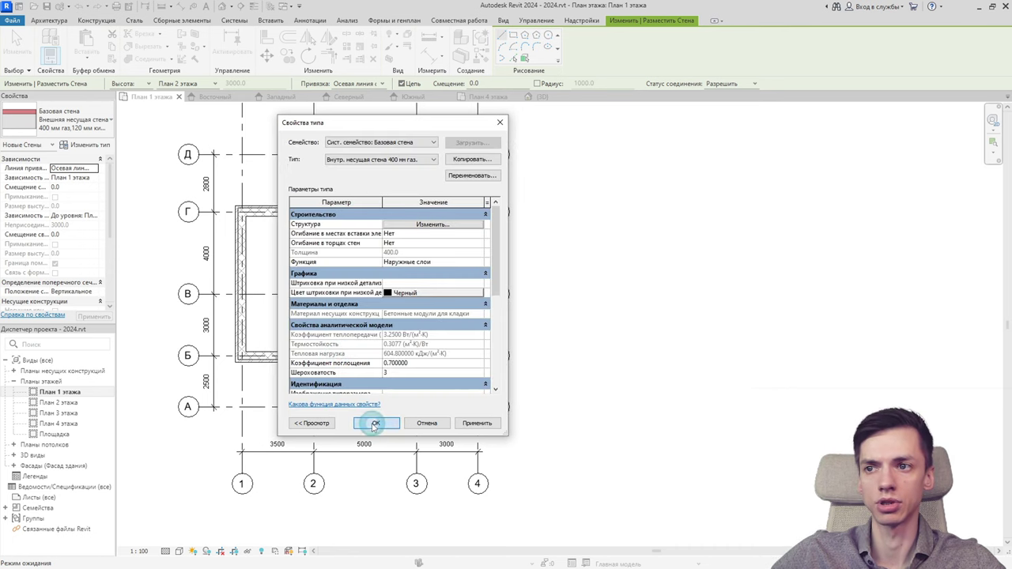
{"action": "left_click", "coordinate": [374, 423]}
Step: Draw an interior wall along grid В from the left to the right exterior wall
{"action": "scroll", "coordinate": [269, 297], "scroll_direction": "up", "scroll_amount": 2}
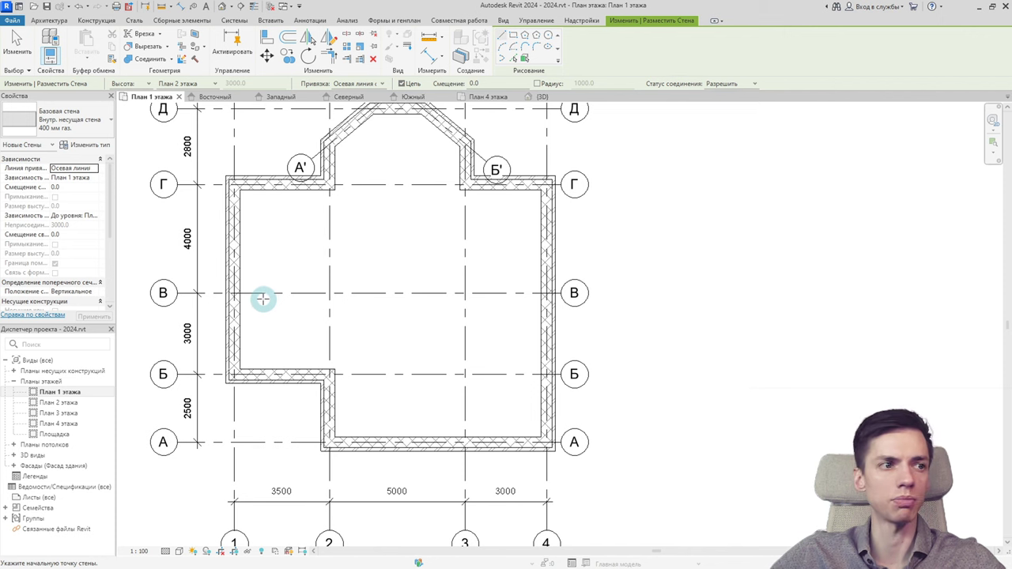
{"action": "scroll", "coordinate": [241, 294], "scroll_direction": "up", "scroll_amount": 1}
{"action": "scroll", "coordinate": [237, 294], "scroll_direction": "up", "scroll_amount": 1}
{"action": "scroll", "coordinate": [233, 292], "scroll_direction": "up", "scroll_amount": 1}
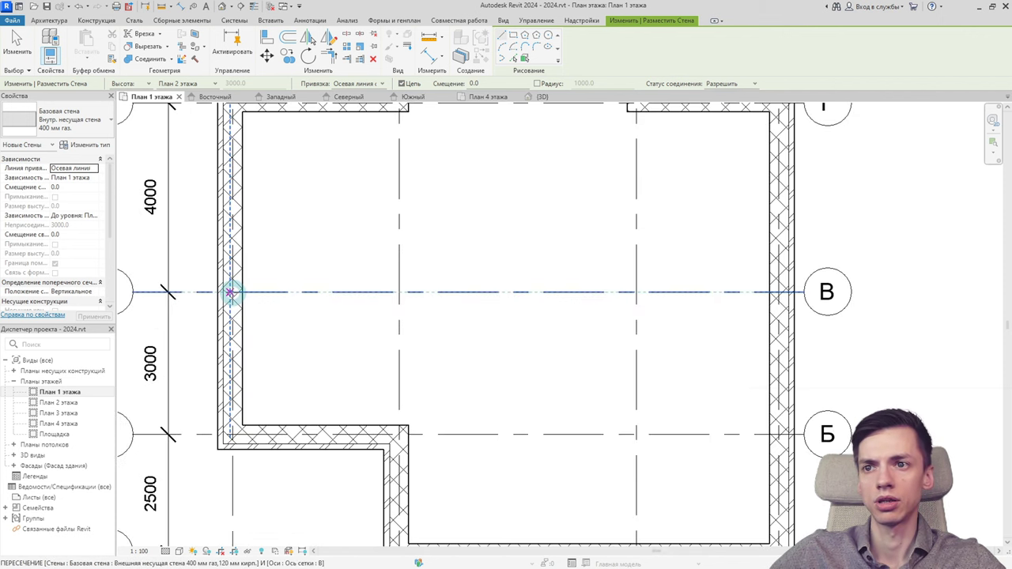
{"action": "left_click", "coordinate": [231, 292]}
{"action": "scroll", "coordinate": [300, 294], "scroll_direction": "down", "scroll_amount": 1}
{"action": "scroll", "coordinate": [336, 295], "scroll_direction": "down", "scroll_amount": 1}
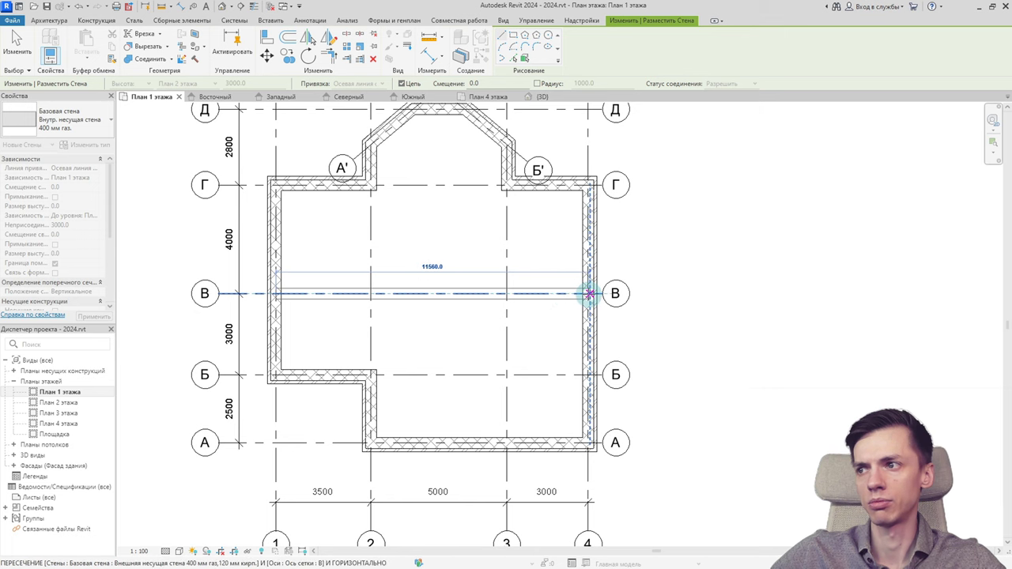
{"action": "scroll", "coordinate": [588, 294], "scroll_direction": "up", "scroll_amount": 2}
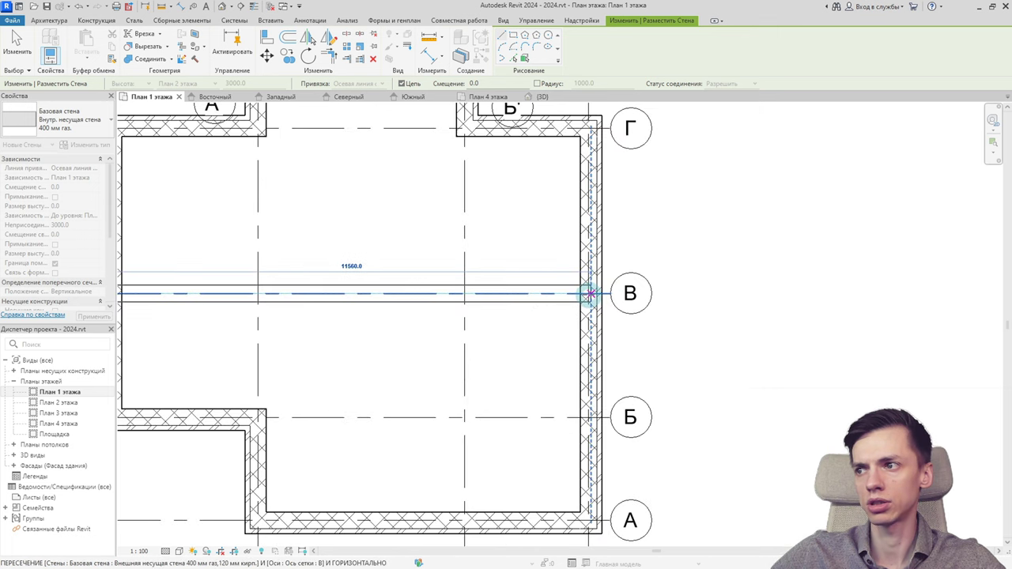
{"action": "left_click", "coordinate": [589, 294]}
{"action": "scroll", "coordinate": [316, 221], "scroll_direction": "down", "scroll_amount": 2}
{"action": "scroll", "coordinate": [296, 190], "scroll_direction": "up", "scroll_amount": 1}
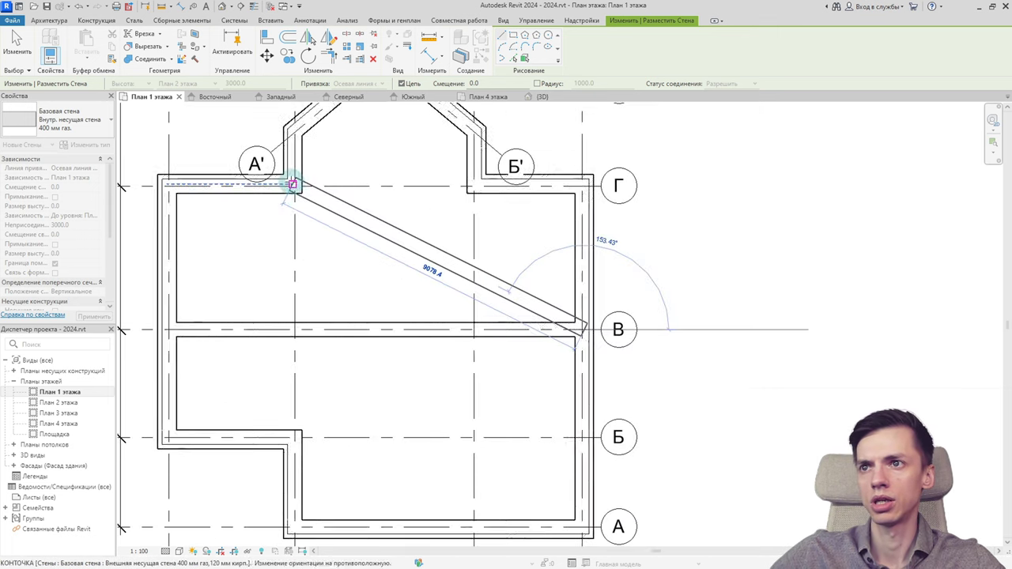
{"action": "scroll", "coordinate": [293, 184], "scroll_direction": "up", "scroll_amount": 1}
{"action": "key", "text": "Escape"}
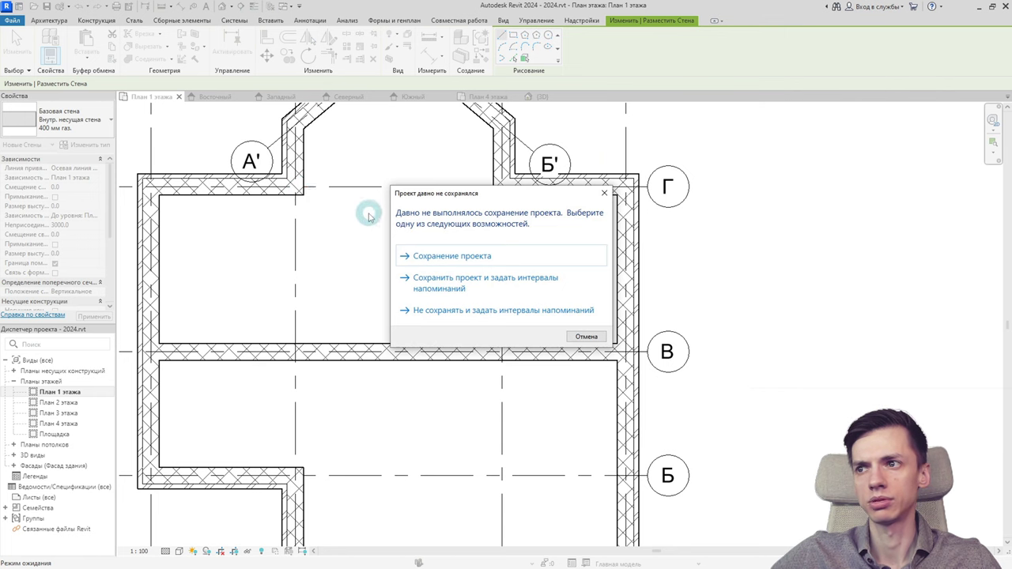
{"action": "key", "text": "Escape"}
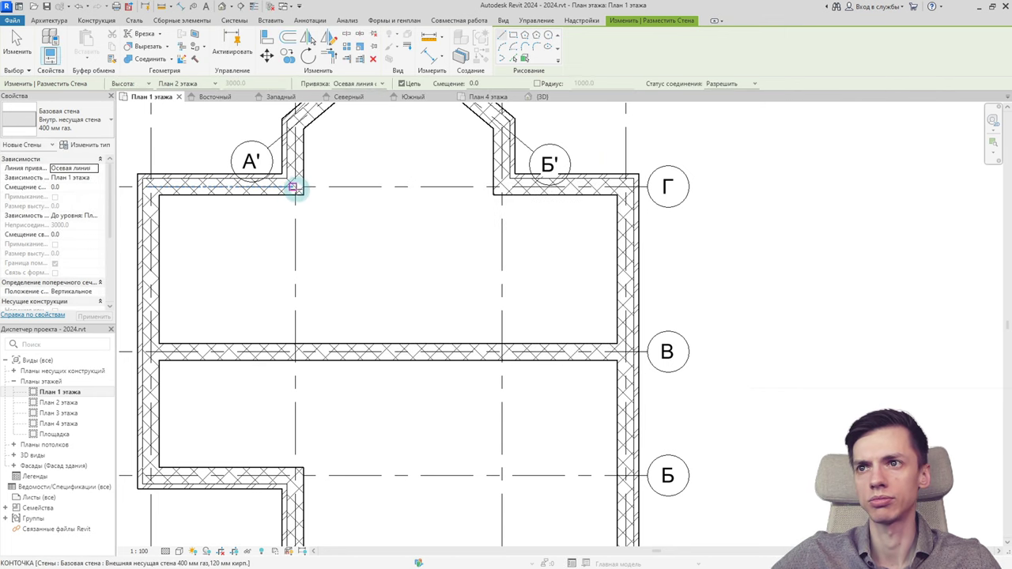
Step: Draw an interior wall down grid 2 from Г to Б
{"action": "scroll", "coordinate": [294, 188], "scroll_direction": "up", "scroll_amount": 1}
{"action": "scroll", "coordinate": [293, 185], "scroll_direction": "up", "scroll_amount": 1}
{"action": "left_click", "coordinate": [299, 190]}
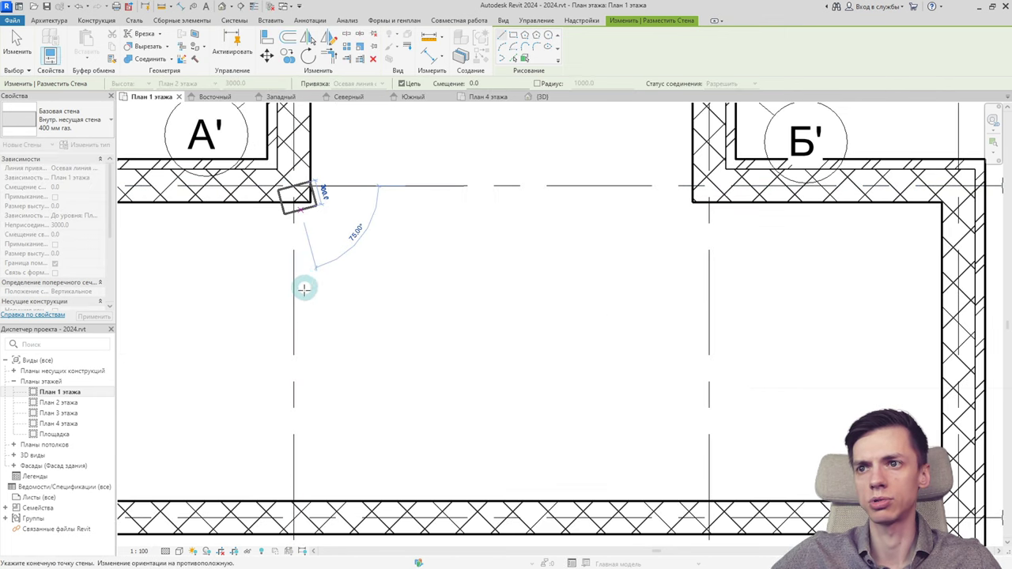
{"action": "scroll", "coordinate": [304, 287], "scroll_direction": "down", "scroll_amount": 3}
{"action": "scroll", "coordinate": [306, 248], "scroll_direction": "up", "scroll_amount": 2}
{"action": "scroll", "coordinate": [305, 340], "scroll_direction": "up", "scroll_amount": 1}
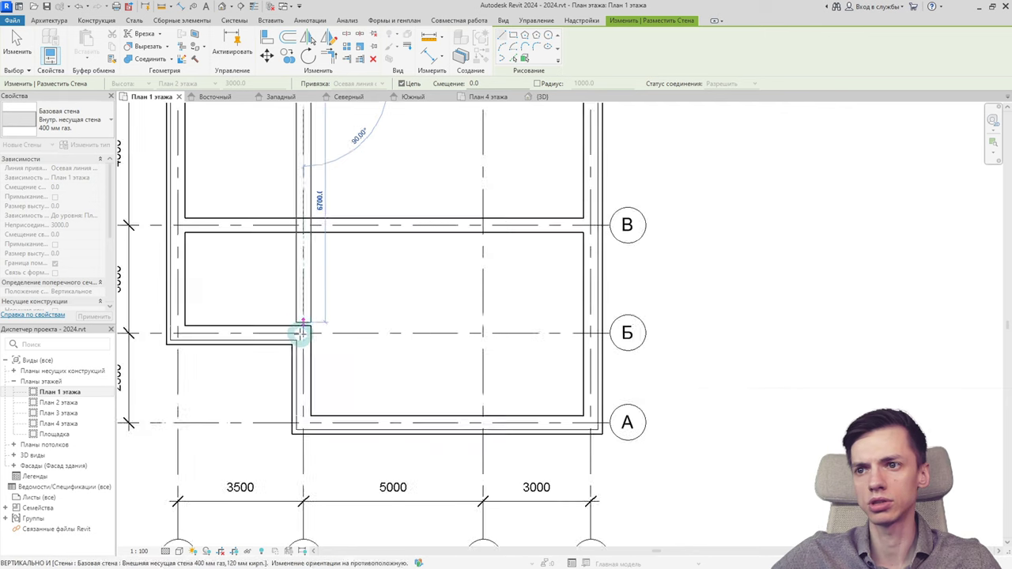
{"action": "left_click", "coordinate": [301, 334]}
{"action": "key", "text": "Escape"}
{"action": "key", "text": "Escape"}
{"action": "scroll", "coordinate": [373, 289], "scroll_direction": "down", "scroll_amount": 1}
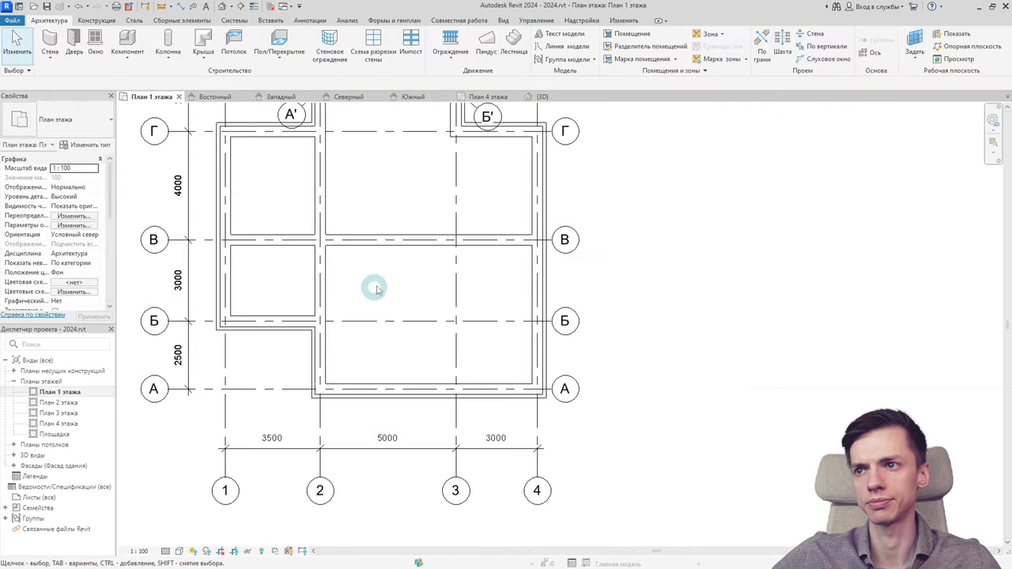
{"action": "scroll", "coordinate": [375, 290], "scroll_direction": "down", "scroll_amount": 2}
{"action": "scroll", "coordinate": [525, 252], "scroll_direction": "up", "scroll_amount": 1}
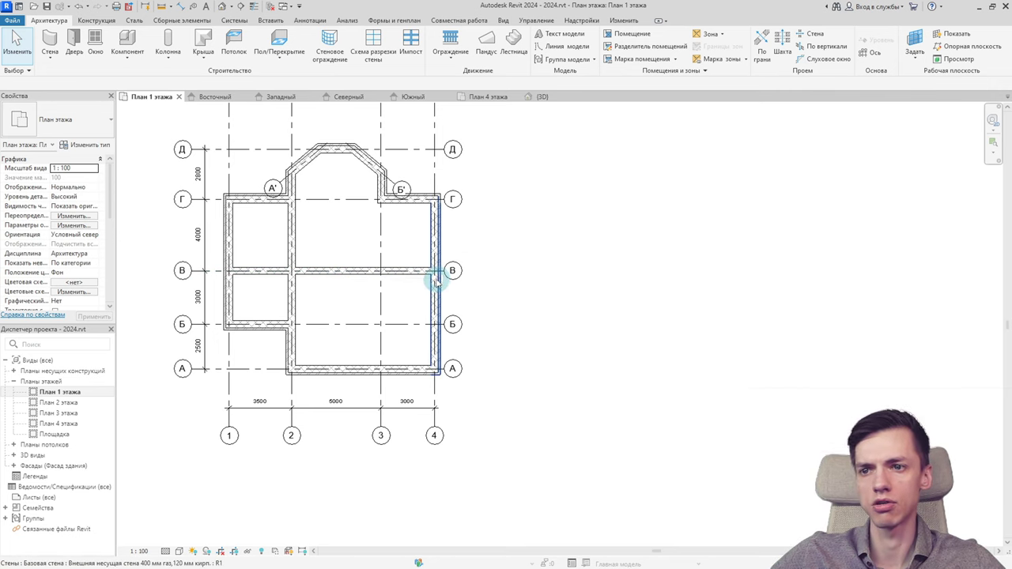
{"action": "middle_click_drag", "start_coordinate": [435, 282], "coordinate": [427, 313]}
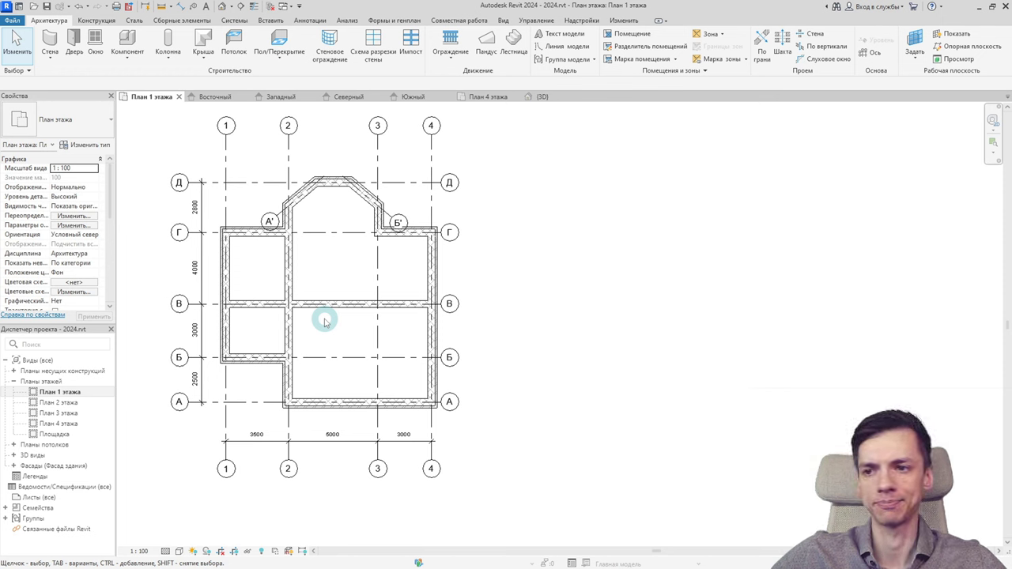
{"action": "scroll", "coordinate": [324, 322], "scroll_direction": "up", "scroll_amount": 2}
{"action": "scroll", "coordinate": [283, 342], "scroll_direction": "up", "scroll_amount": 2}
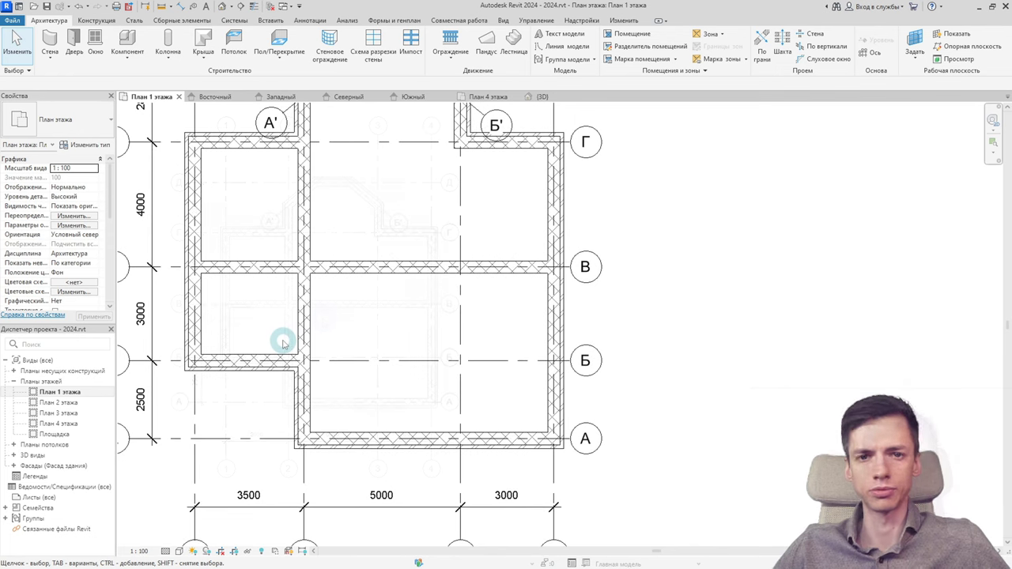
{"action": "scroll", "coordinate": [283, 340], "scroll_direction": "down", "scroll_amount": 2}
{"action": "middle_click_drag", "start_coordinate": [323, 274], "coordinate": [311, 303]}
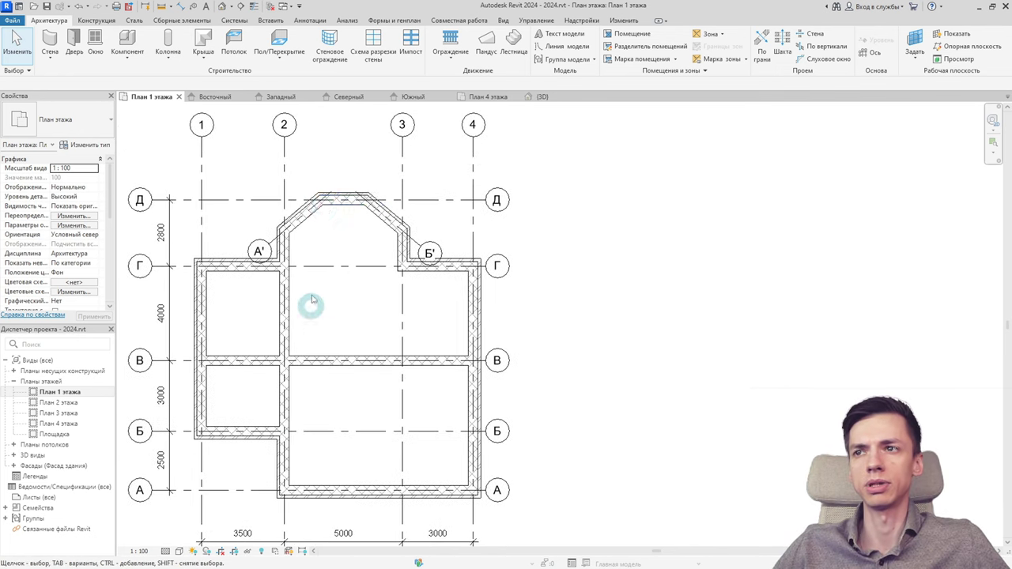
Step: Select the bay's top wall at grid Д and the adjoining diagonal wall
{"action": "left_click", "coordinate": [332, 204]}
{"action": "scroll", "coordinate": [332, 204], "scroll_direction": "up", "scroll_amount": 1}
{"action": "scroll", "coordinate": [332, 205], "scroll_direction": "up", "scroll_amount": 2}
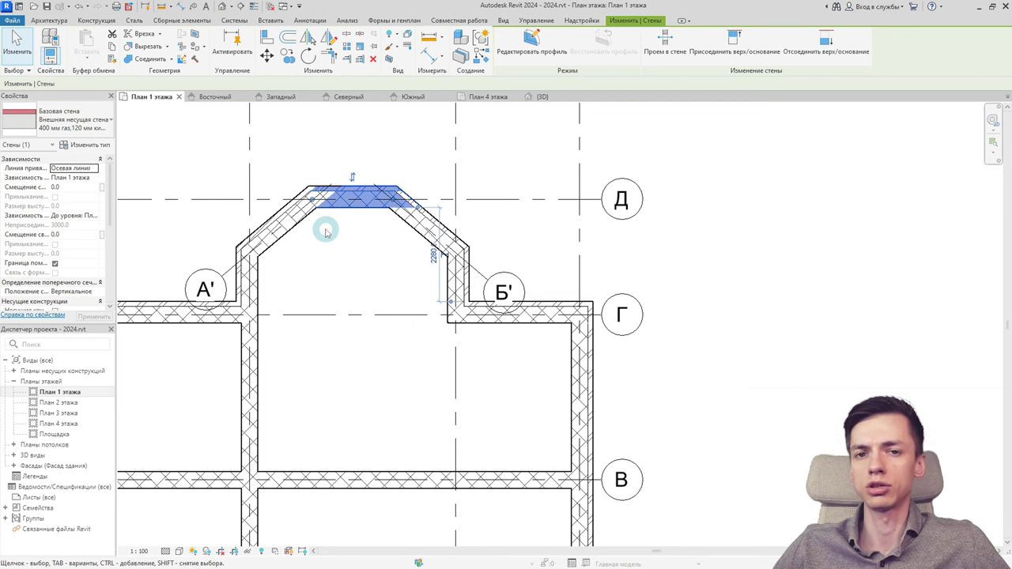
{"action": "scroll", "coordinate": [320, 225], "scroll_direction": "up", "scroll_amount": 1}
{"action": "scroll", "coordinate": [313, 223], "scroll_direction": "up", "scroll_amount": 2}
{"action": "key", "text": "Escape"}
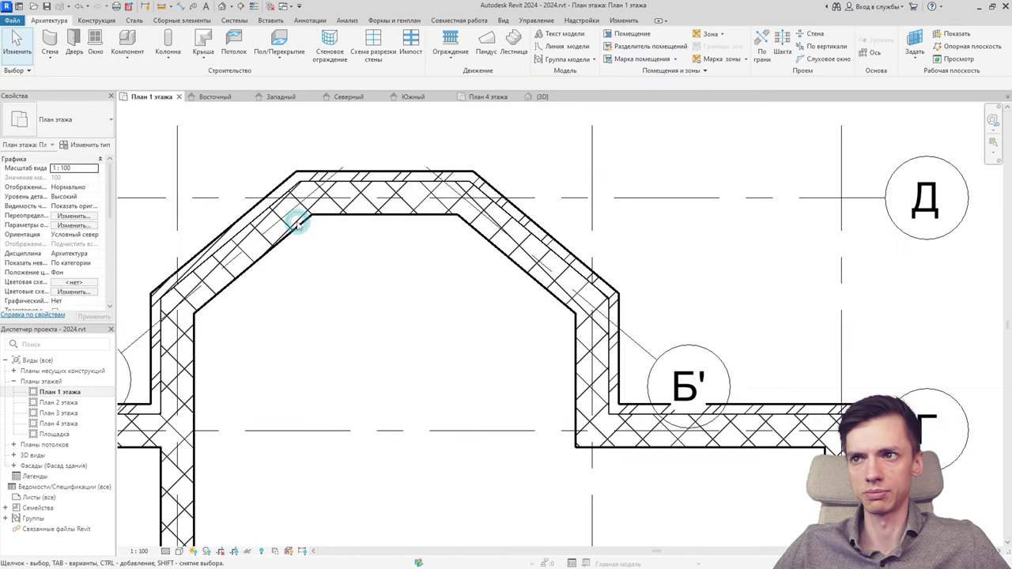
{"action": "left_click", "coordinate": [297, 224]}
{"action": "left_click", "coordinate": [294, 222]}
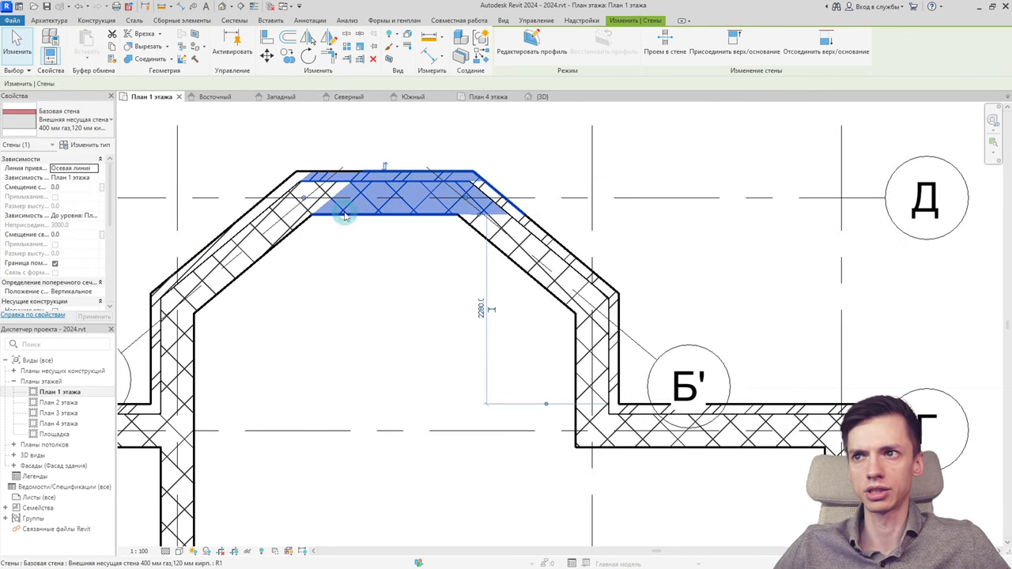
{"action": "left_click", "coordinate": [294, 227]}
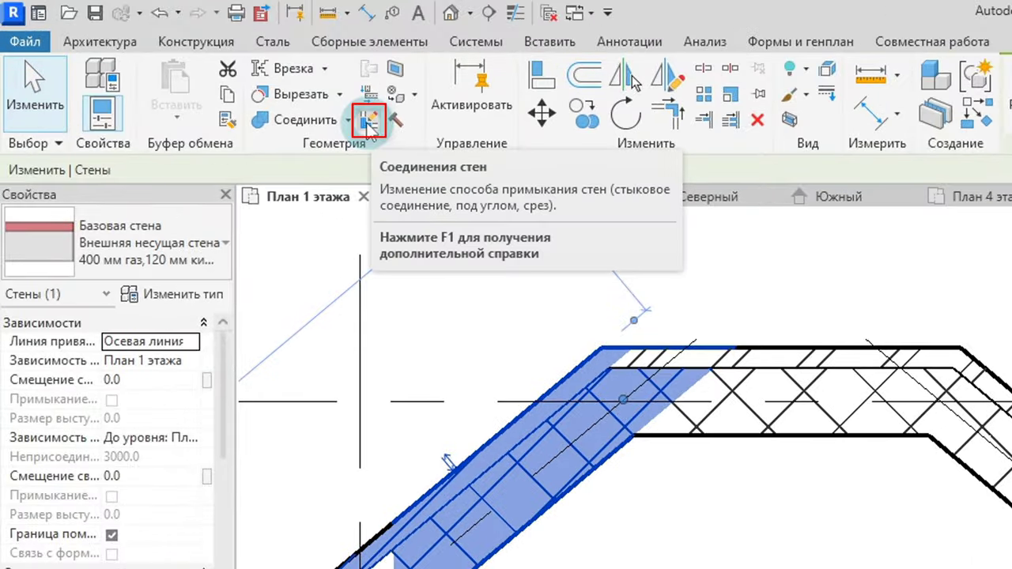
Step: Set both corner joints of the top bay wall to Под углом mitre joins
{"action": "left_click", "coordinate": [367, 123]}
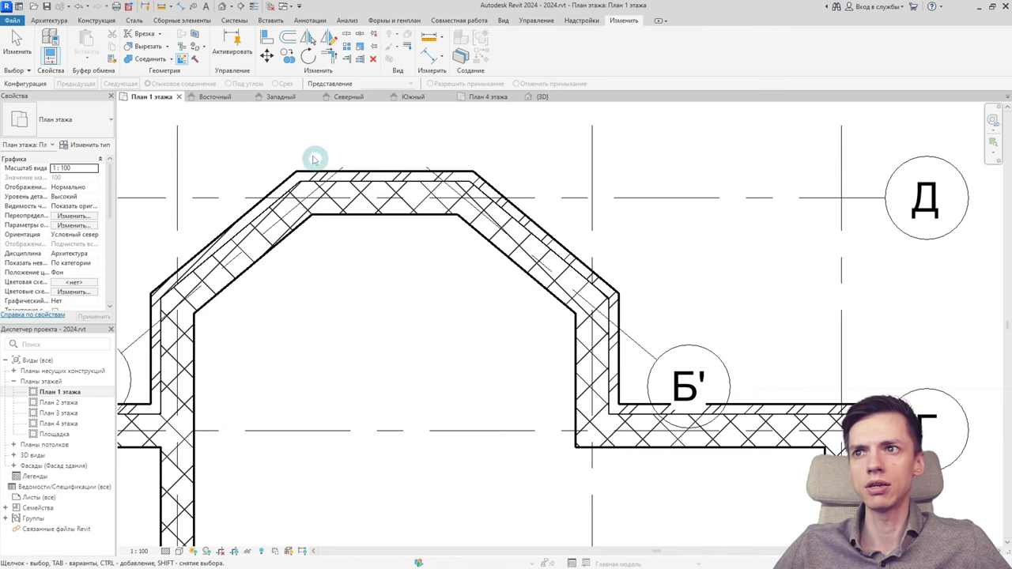
{"action": "scroll", "coordinate": [277, 203], "scroll_direction": "down", "scroll_amount": 1}
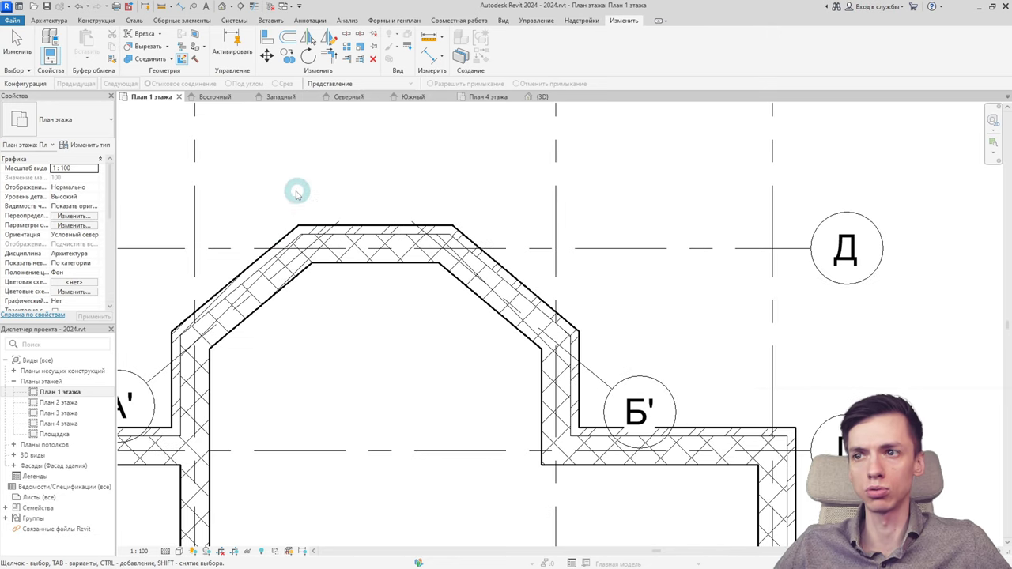
{"action": "left_click", "coordinate": [304, 250]}
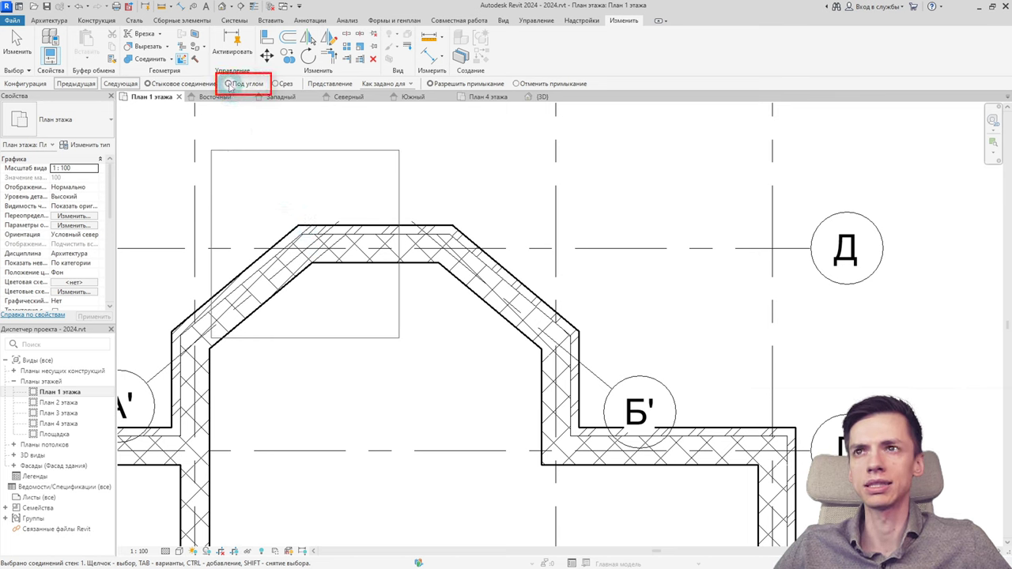
{"action": "left_click", "coordinate": [229, 84]}
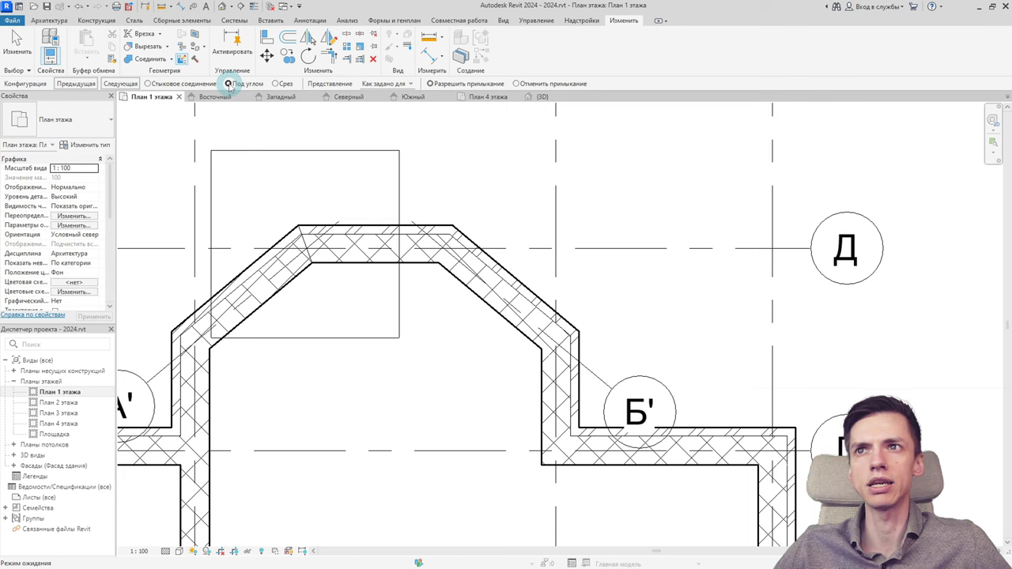
{"action": "left_click", "coordinate": [444, 236]}
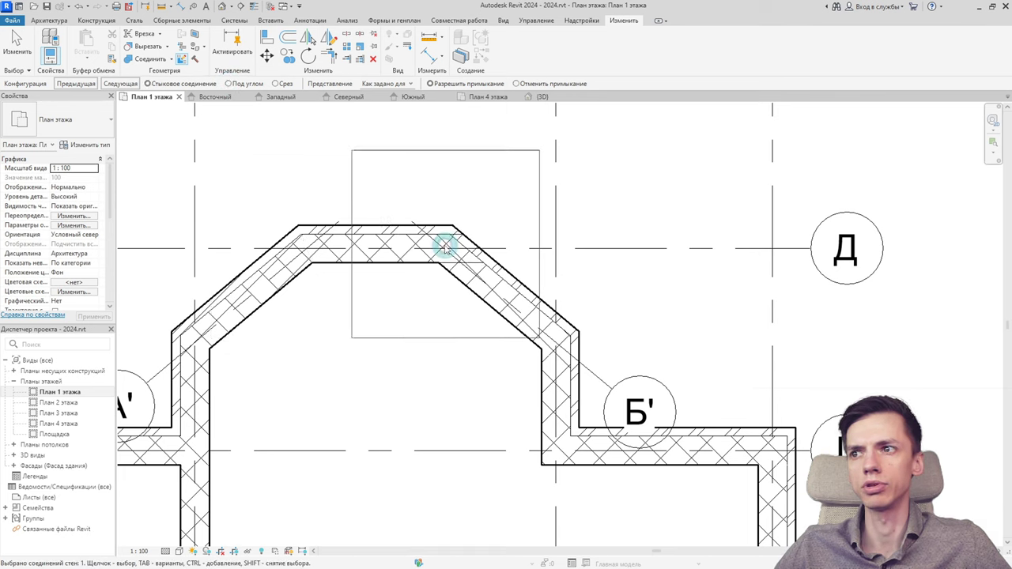
{"action": "left_click", "coordinate": [229, 83]}
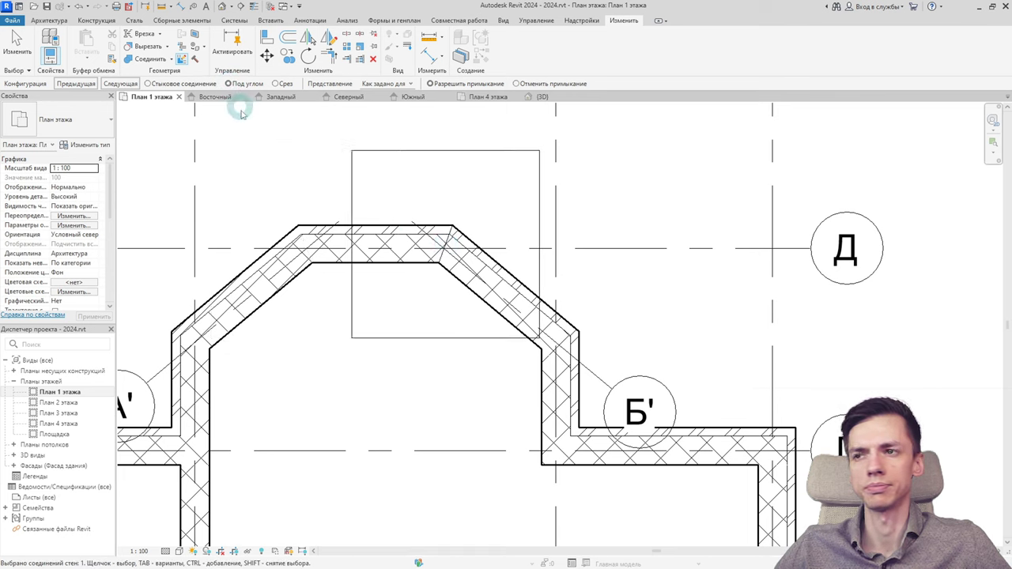
{"action": "key", "text": "Escape"}
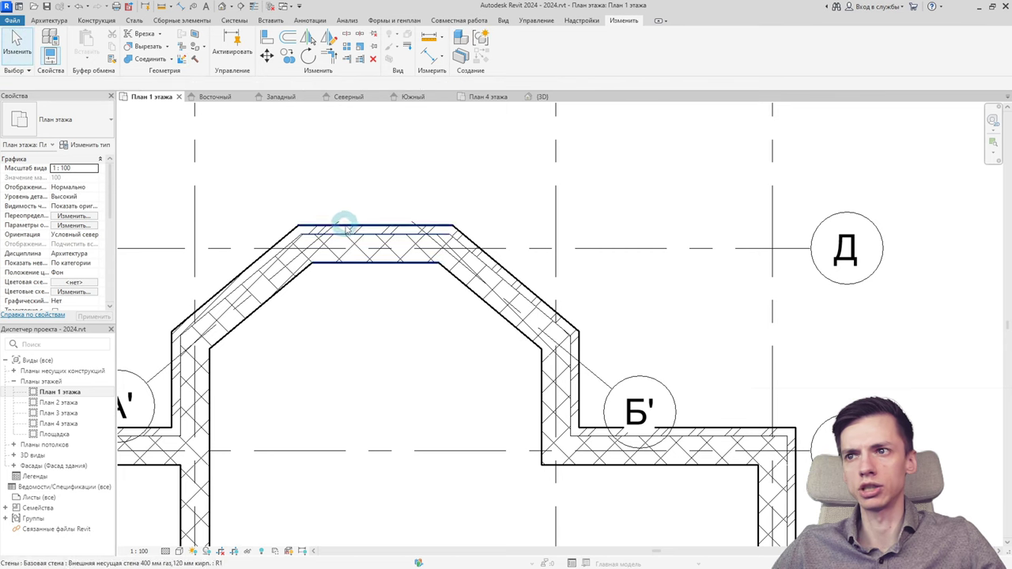
Step: Select the walls on axes Б and А with grid Б, then cancel the first move attempt
{"action": "left_click", "coordinate": [353, 230]}
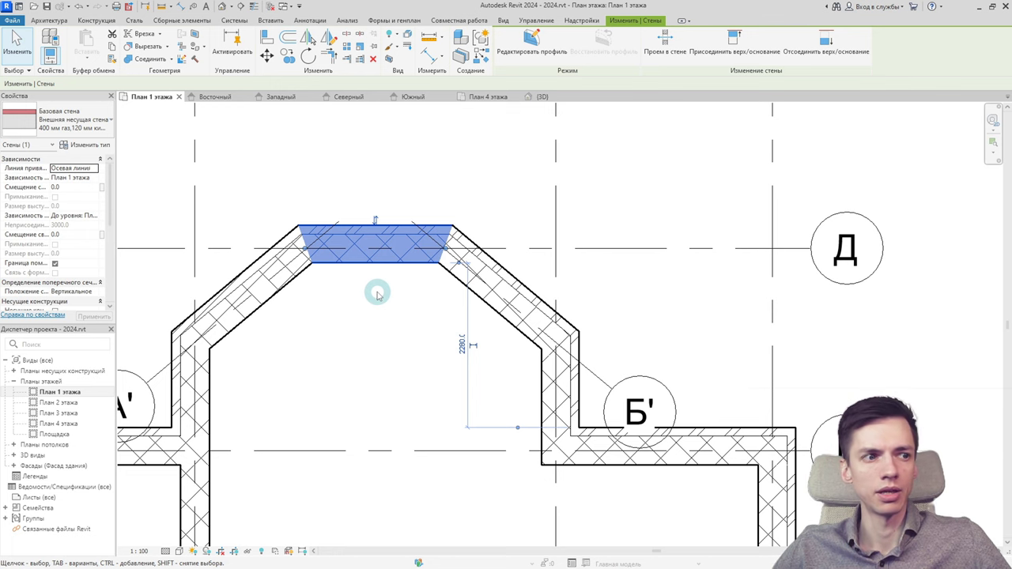
{"action": "scroll", "coordinate": [377, 294], "scroll_direction": "down", "scroll_amount": 2}
{"action": "scroll", "coordinate": [387, 316], "scroll_direction": "down", "scroll_amount": 3}
{"action": "middle_click_drag", "start_coordinate": [388, 327], "coordinate": [395, 208]}
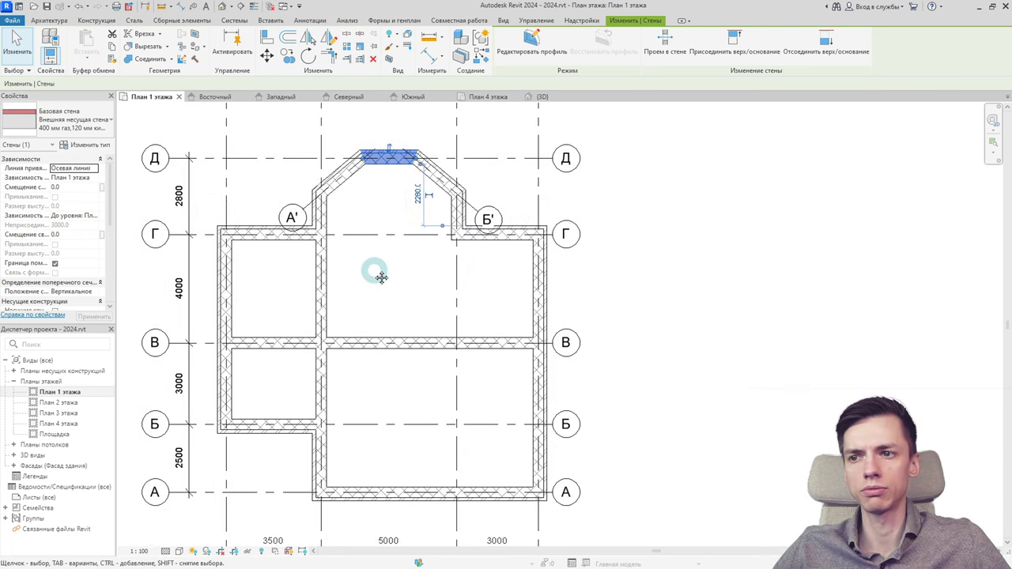
{"action": "middle_click_drag", "start_coordinate": [381, 277], "coordinate": [372, 260]}
{"action": "middle_click_drag", "start_coordinate": [350, 332], "coordinate": [360, 287]}
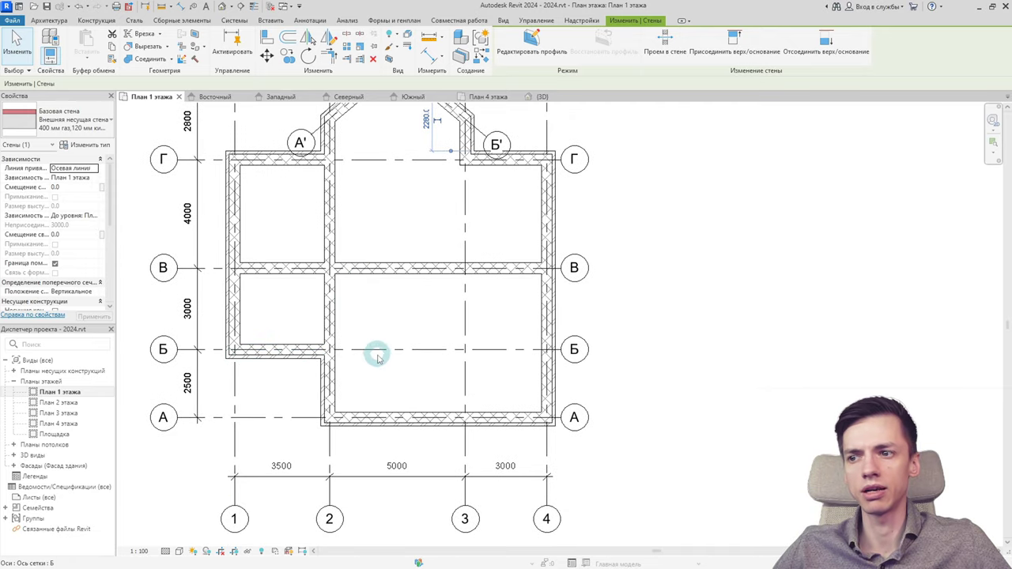
{"action": "left_click", "coordinate": [286, 350]}
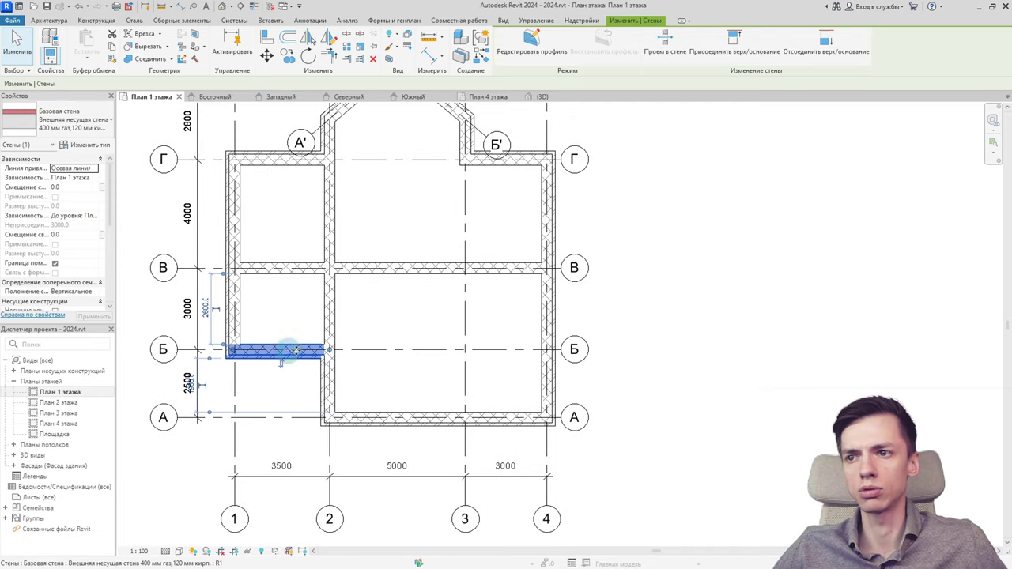
{"action": "left_click", "coordinate": [359, 355], "text": "ctrl"}
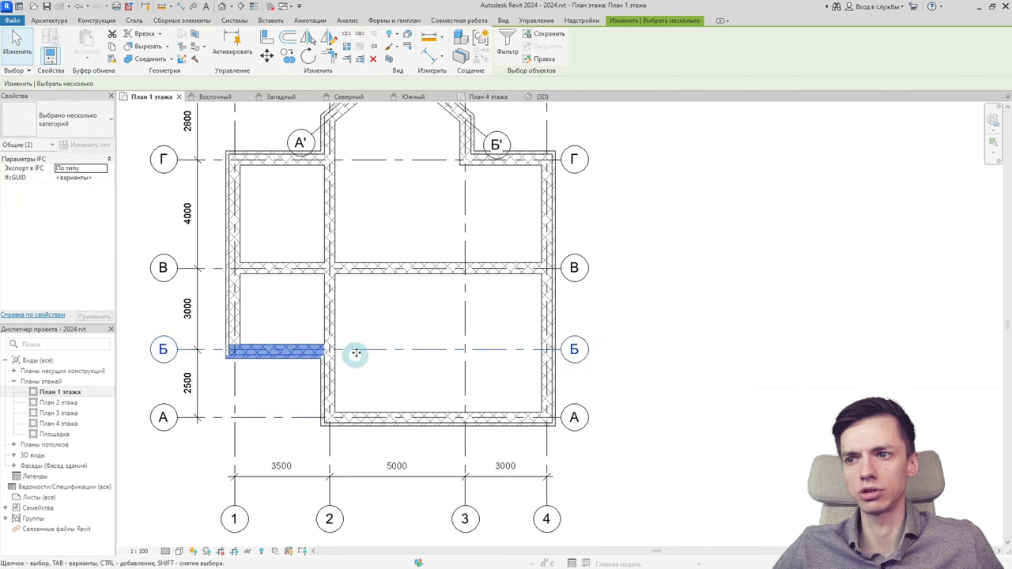
{"action": "left_click", "coordinate": [359, 415], "text": "ctrl"}
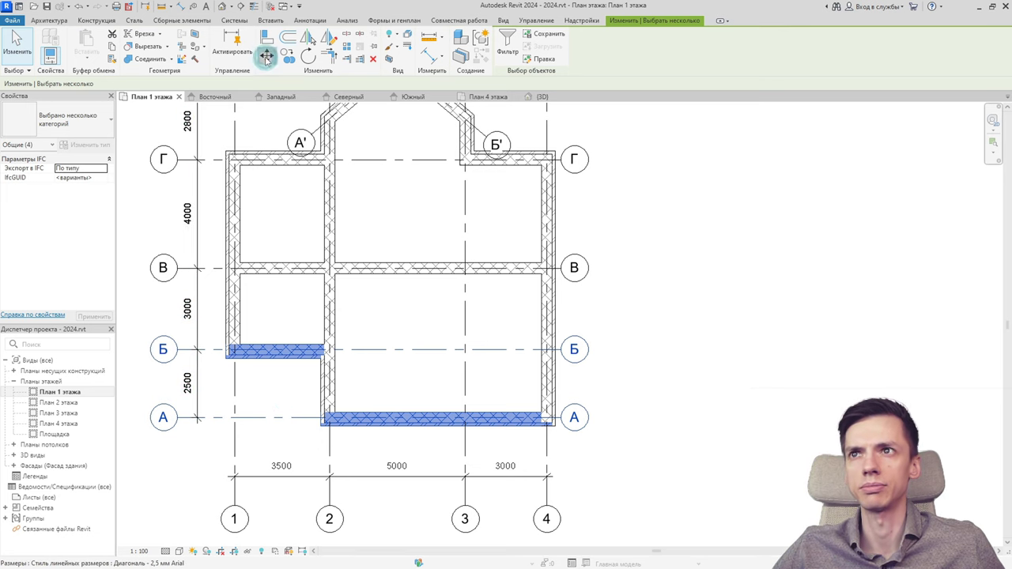
{"action": "left_click", "coordinate": [266, 57]}
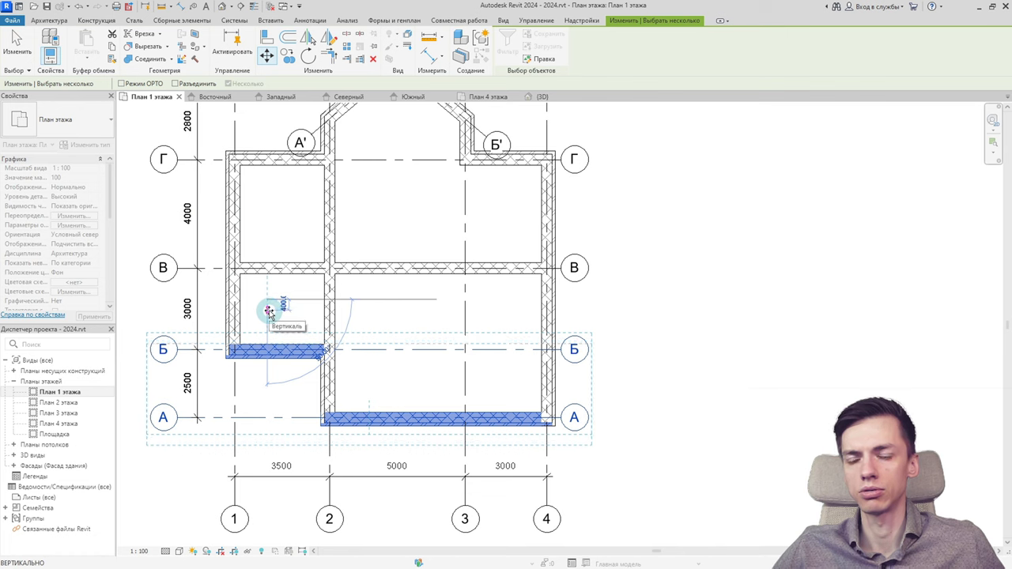
{"action": "key", "text": "Escape"}
{"action": "key", "text": "Escape"}
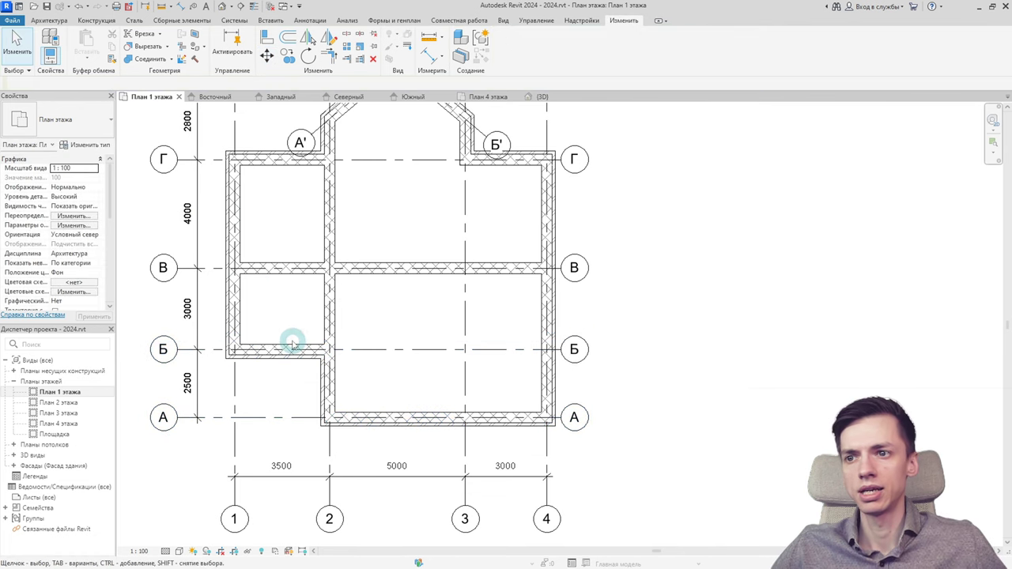
Step: Reselect the Б and А walls with grid Б and move them 2000 mm down
{"action": "left_click", "coordinate": [273, 350]}
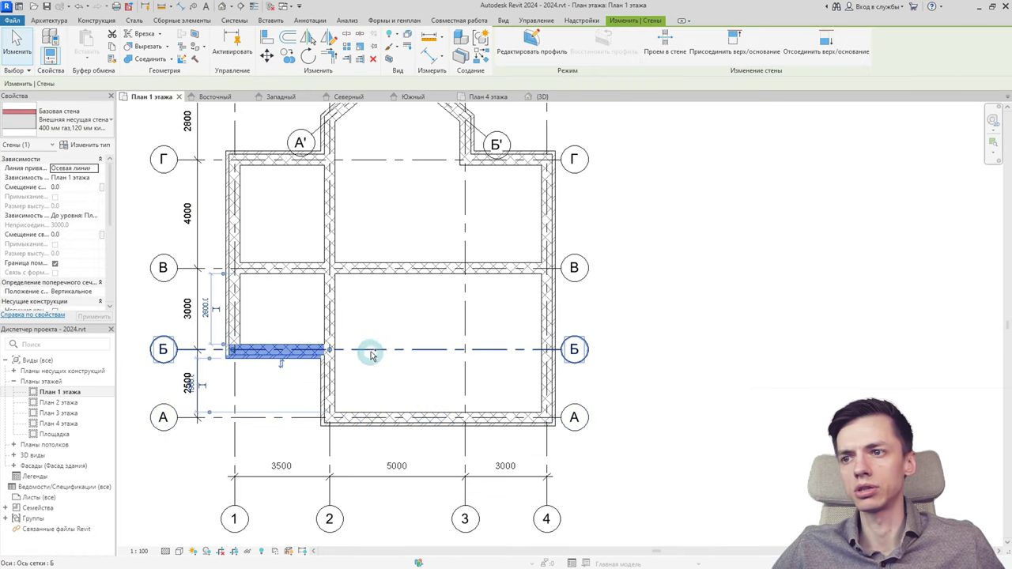
{"action": "left_click", "coordinate": [371, 354], "text": "ctrl"}
{"action": "left_click", "coordinate": [368, 412], "text": "ctrl"}
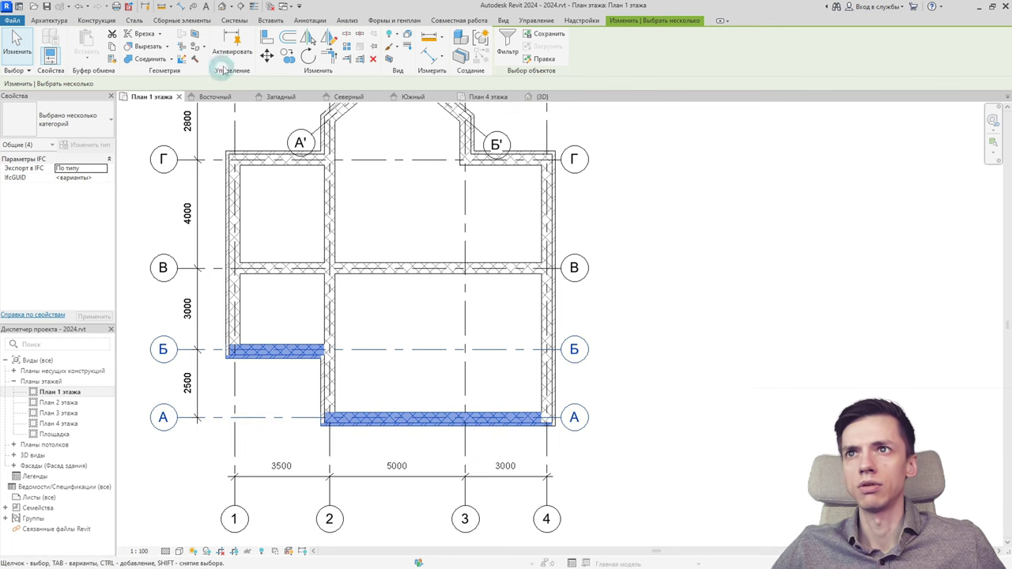
{"action": "left_click", "coordinate": [267, 56]}
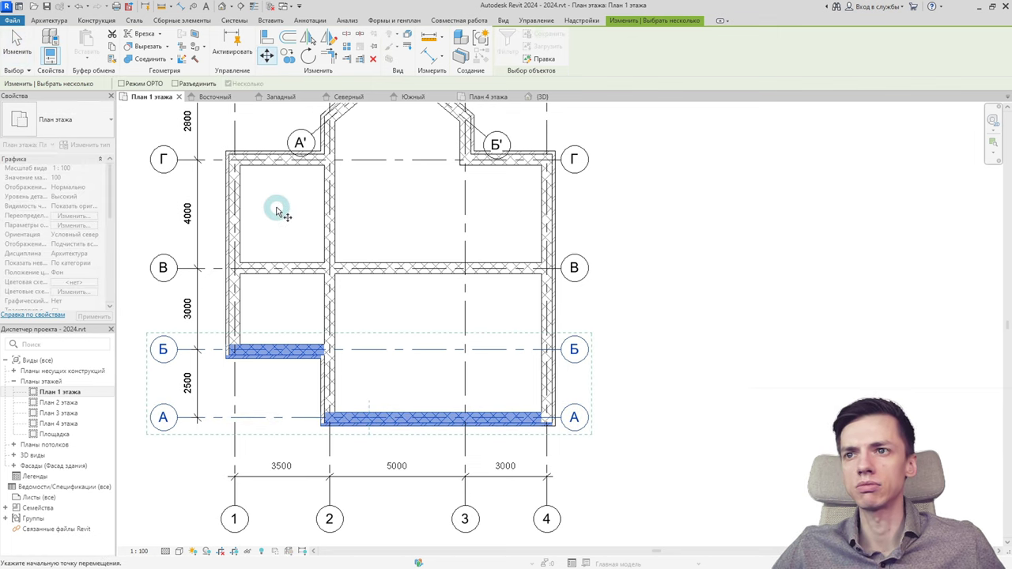
{"action": "left_click", "coordinate": [276, 210]}
{"action": "type", "text": "2000"}
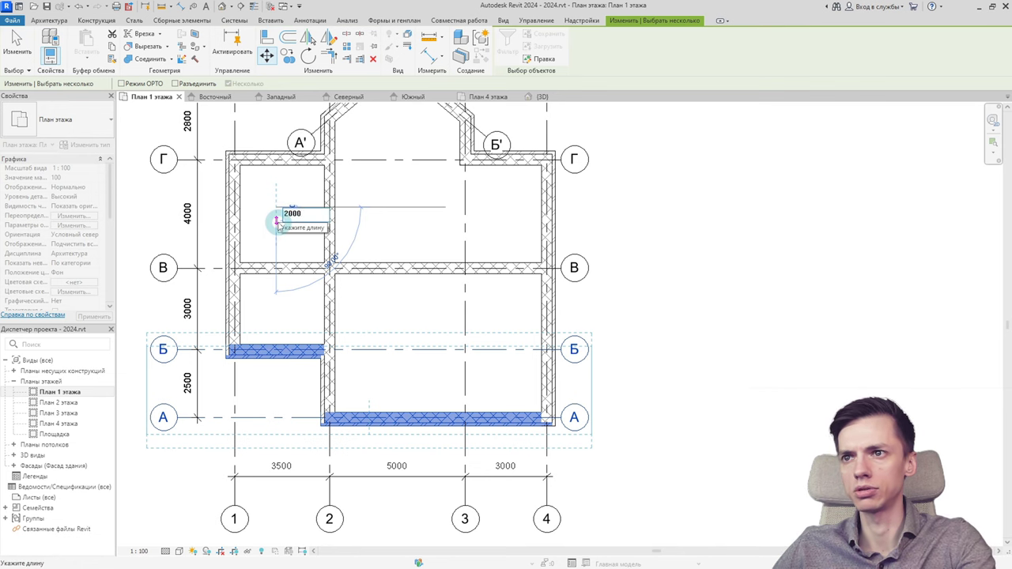
{"action": "key", "text": "Return"}
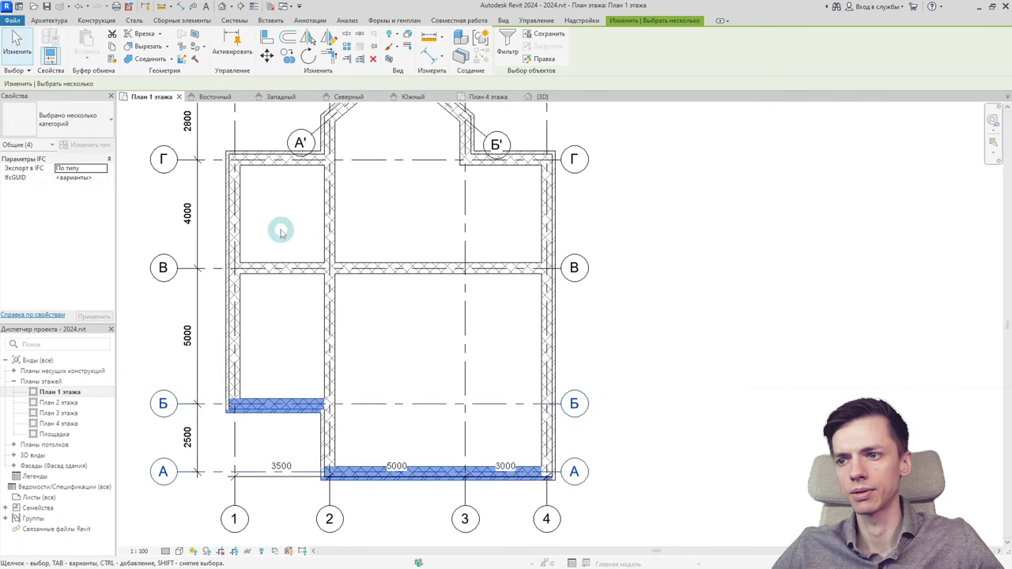
{"action": "key", "text": "Escape"}
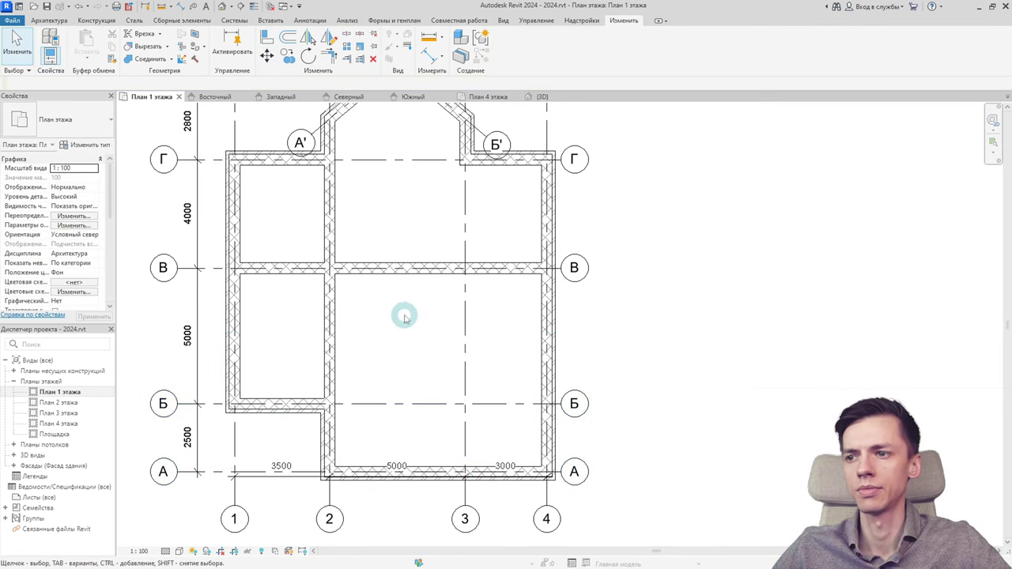
Step: Drag grid 2's bottom end down so vertical grids 1–4 extend below the plan
{"action": "middle_click_drag", "start_coordinate": [395, 355], "coordinate": [361, 255]}
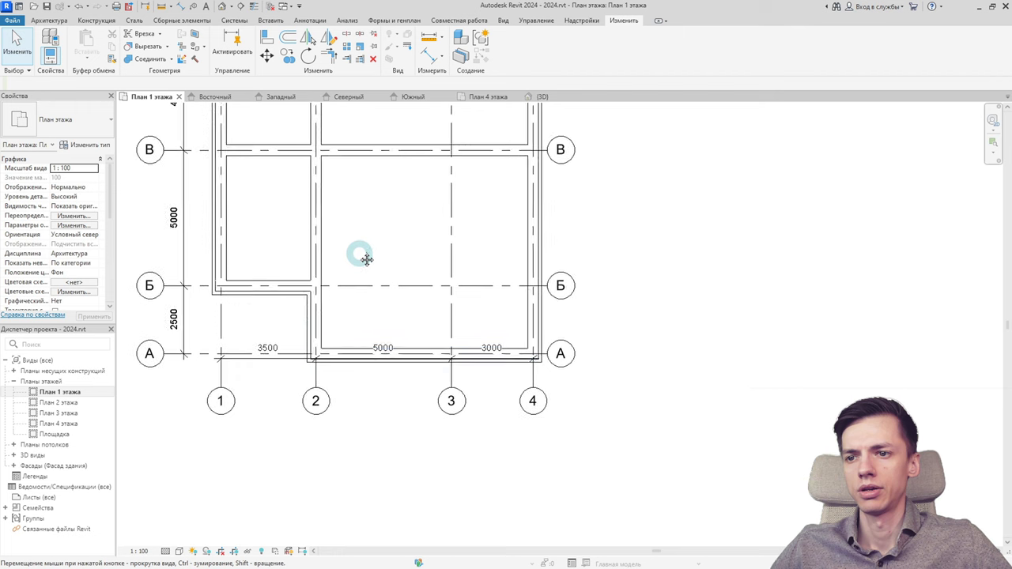
{"action": "left_click", "coordinate": [315, 376]}
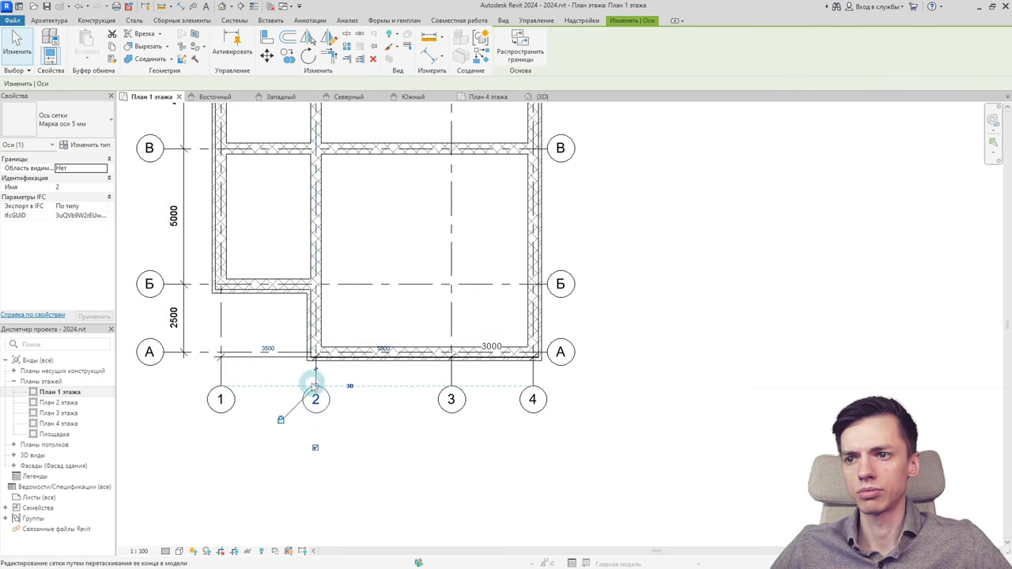
{"action": "left_click_drag", "start_coordinate": [316, 377], "coordinate": [315, 471]}
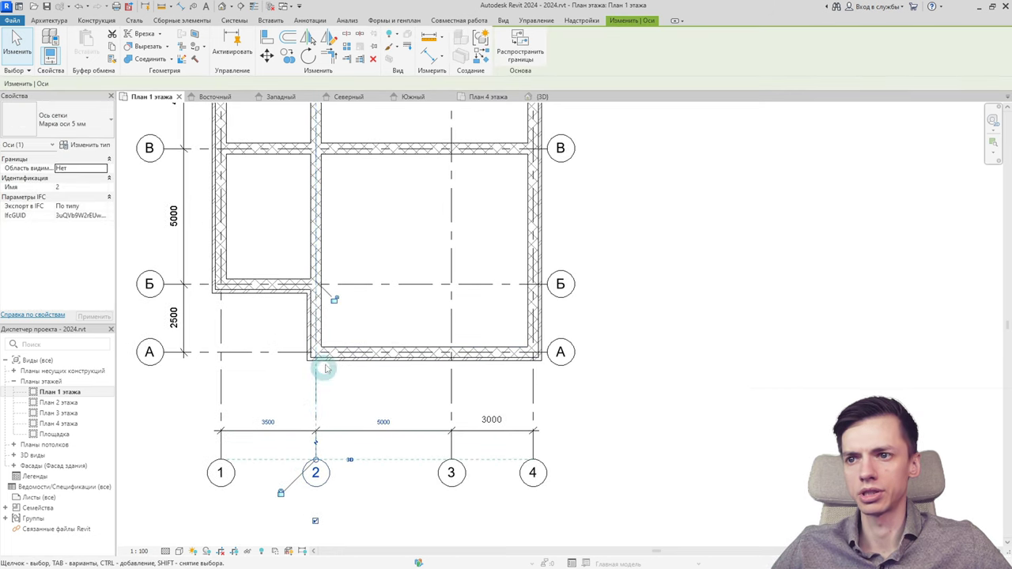
{"action": "left_click", "coordinate": [363, 394]}
{"action": "mouse_move", "coordinate": [365, 365]}
{"action": "middle_mouse_down"}
{"action": "mouse_move", "coordinate": [309, 377]}
{"action": "mouse_move", "coordinate": [332, 415]}
{"action": "middle_mouse_up"}
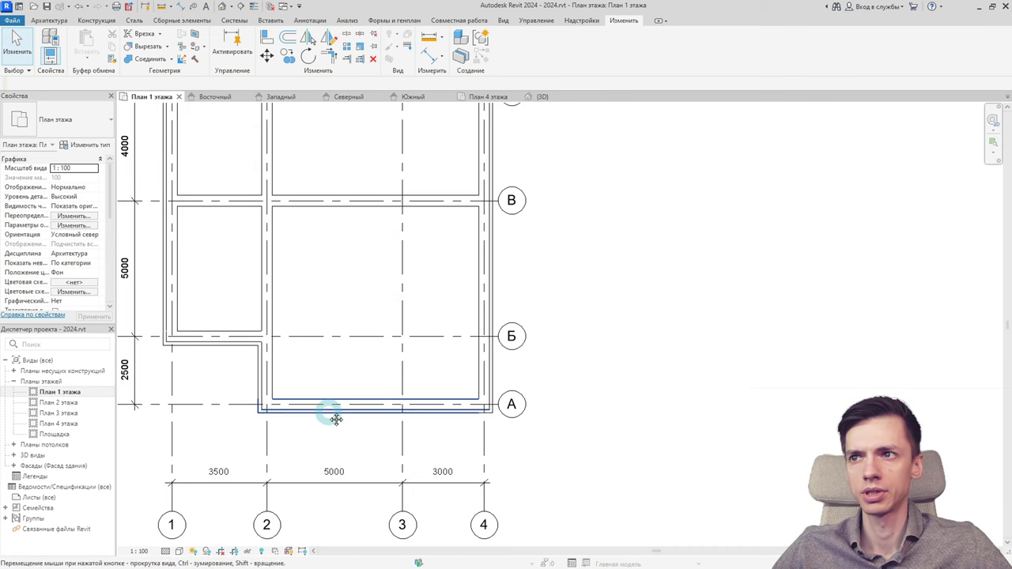
{"action": "scroll", "coordinate": [332, 396], "scroll_direction": "down", "scroll_amount": 2}
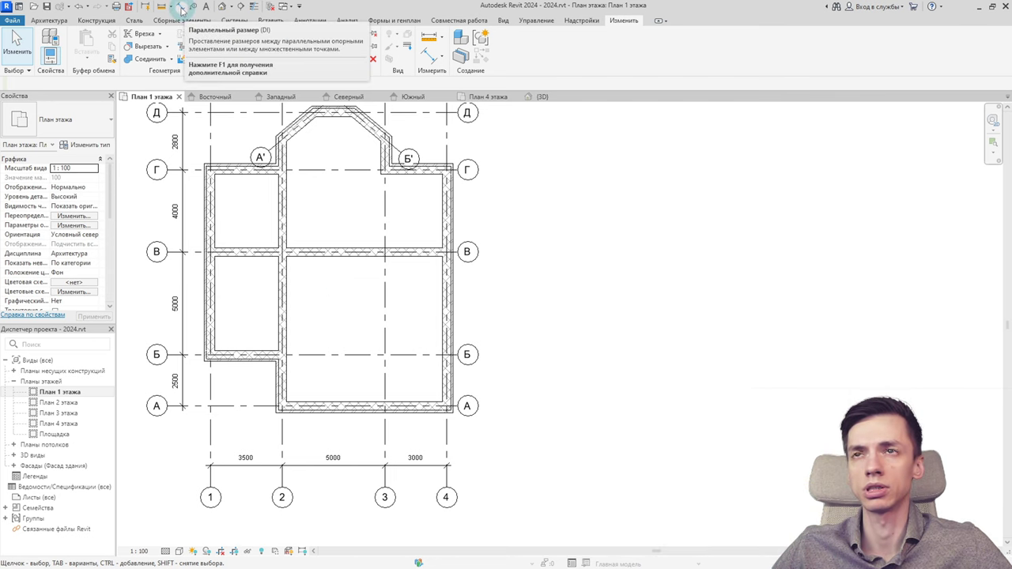
Step: Measure to Wall Faces and dimension the lower room's 7600 width and 7100 depth
{"action": "left_click", "coordinate": [181, 8]}
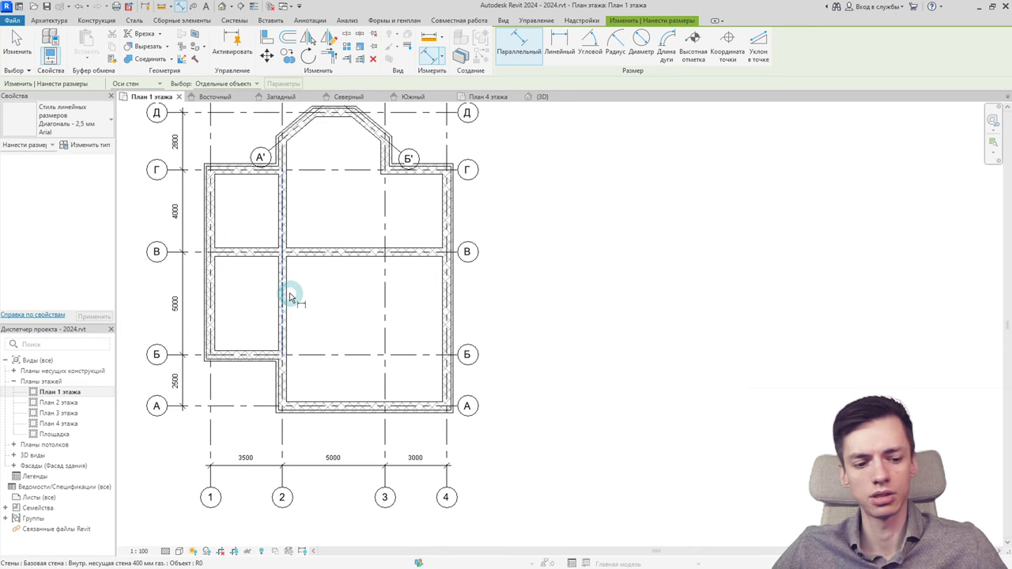
{"action": "scroll", "coordinate": [289, 297], "scroll_direction": "up", "scroll_amount": 2}
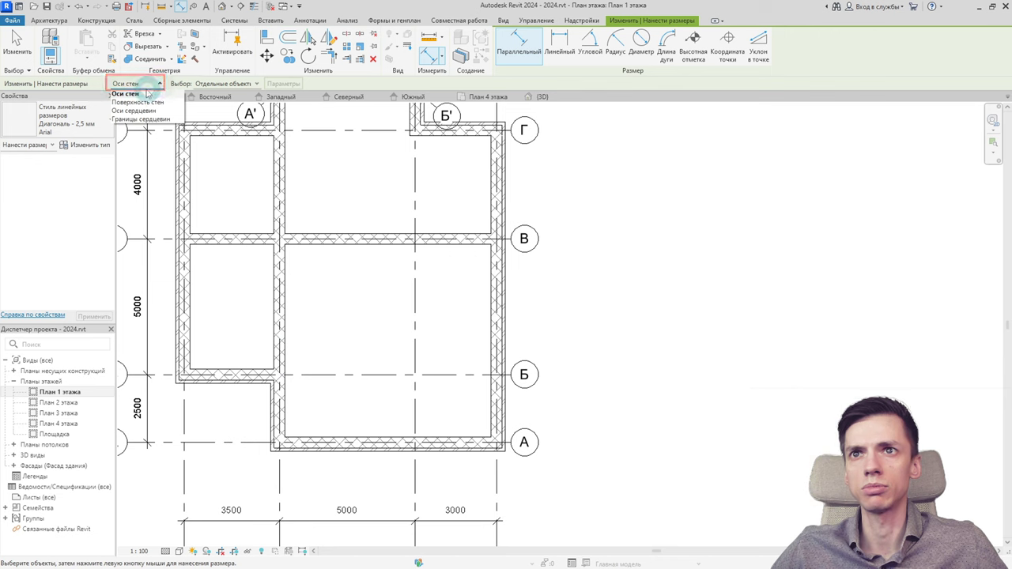
{"action": "left_click", "coordinate": [142, 102]}
{"action": "left_click", "coordinate": [282, 278]}
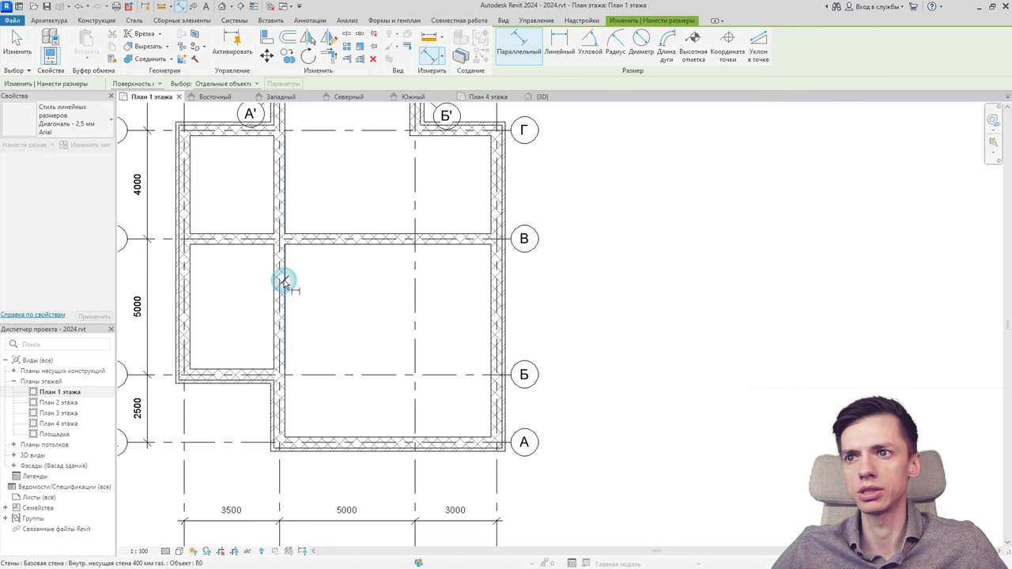
{"action": "left_click", "coordinate": [491, 301]}
{"action": "left_click", "coordinate": [381, 306]}
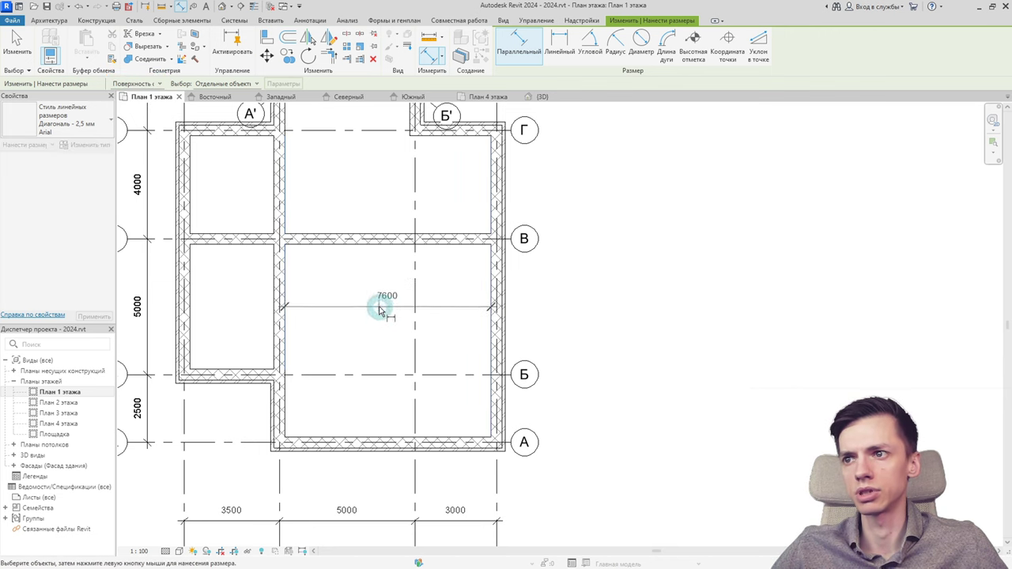
{"action": "left_click", "coordinate": [350, 243]}
{"action": "left_click", "coordinate": [353, 437]}
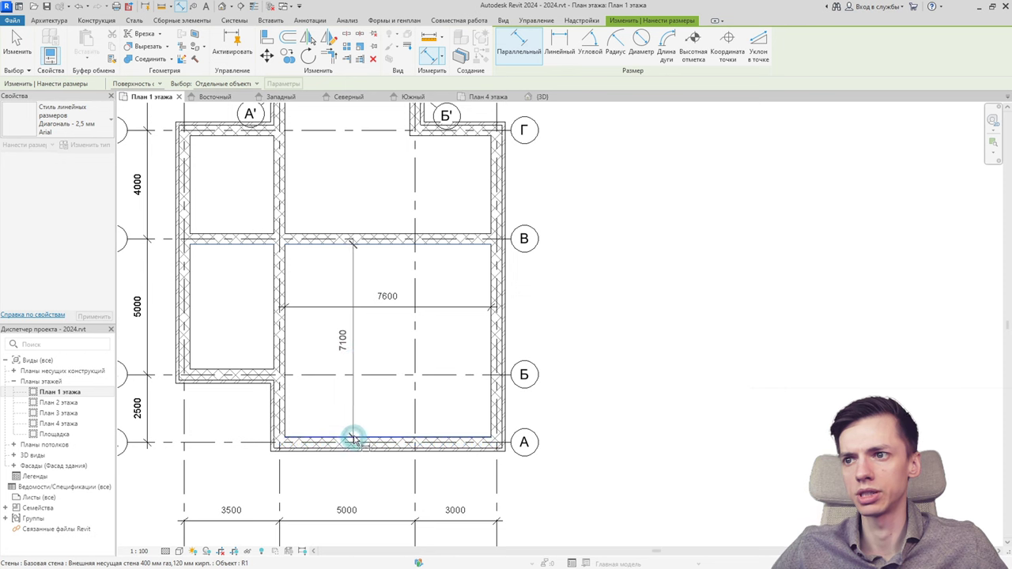
{"action": "left_click", "coordinate": [354, 346]}
Step: Dimension the upper room's 6400 depth and its 7600 width
{"action": "middle_click_drag", "start_coordinate": [371, 344], "coordinate": [350, 355]}
{"action": "middle_click_drag", "start_coordinate": [362, 305], "coordinate": [377, 364]}
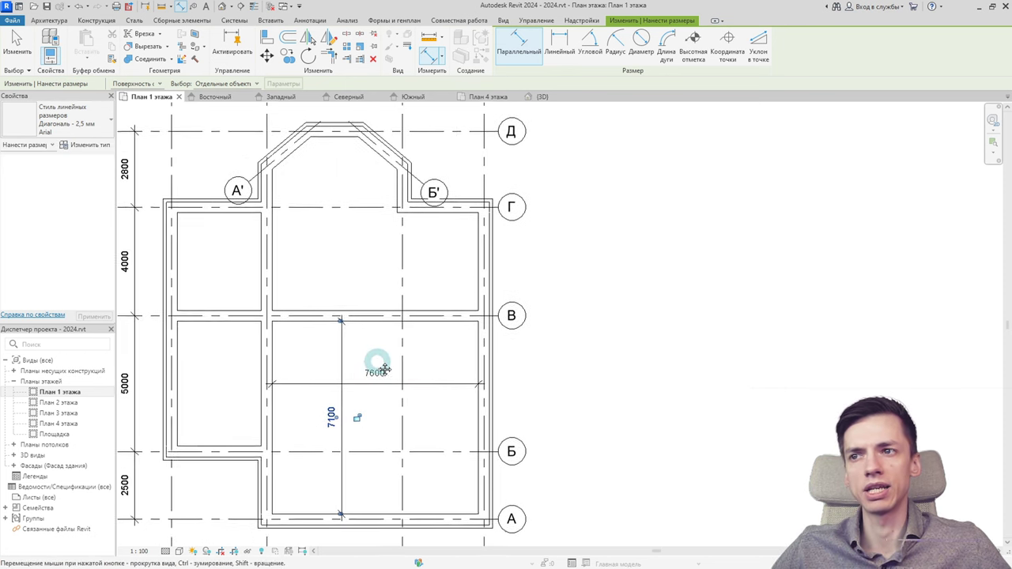
{"action": "left_click", "coordinate": [333, 141]}
{"action": "left_click", "coordinate": [332, 310]}
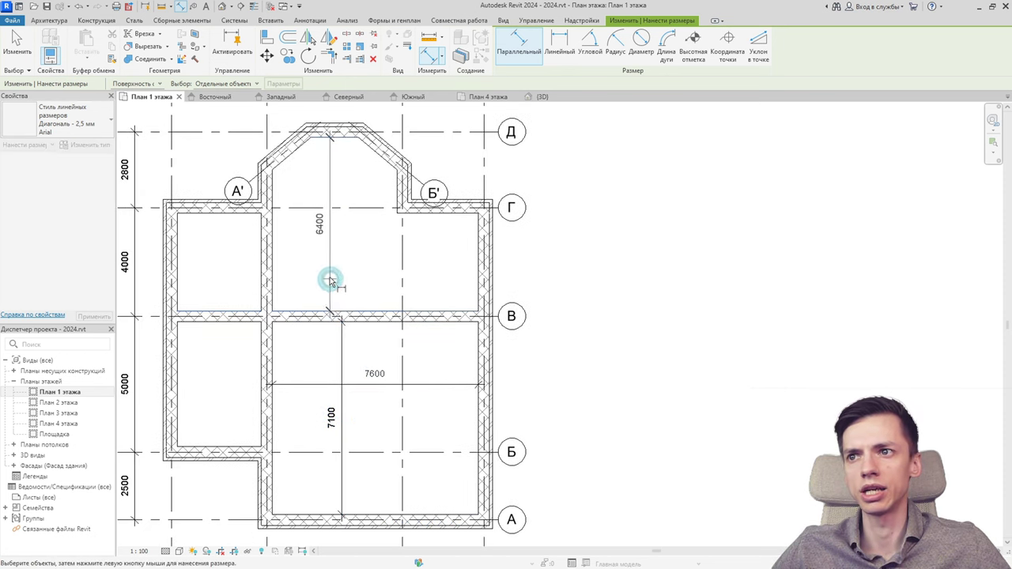
{"action": "left_click", "coordinate": [330, 282]}
{"action": "left_click", "coordinate": [479, 278]}
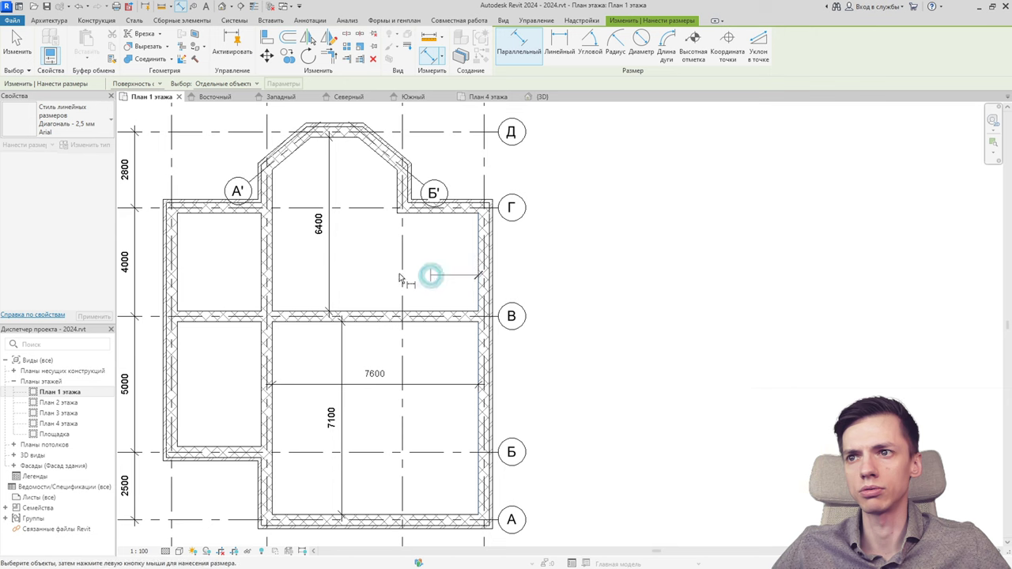
{"action": "left_click", "coordinate": [275, 268]}
{"action": "left_click", "coordinate": [344, 272]}
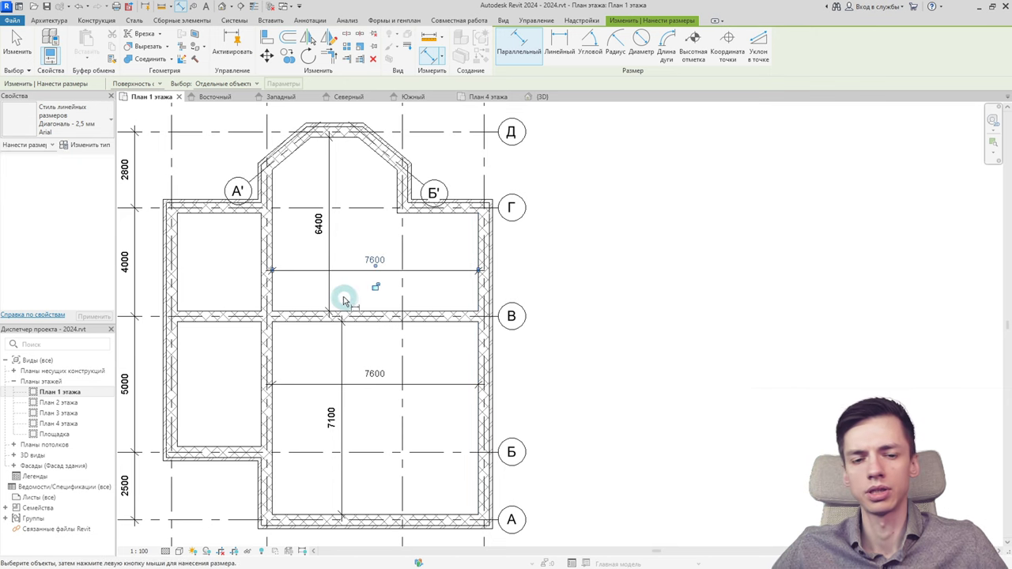
{"action": "key", "text": "Escape"}
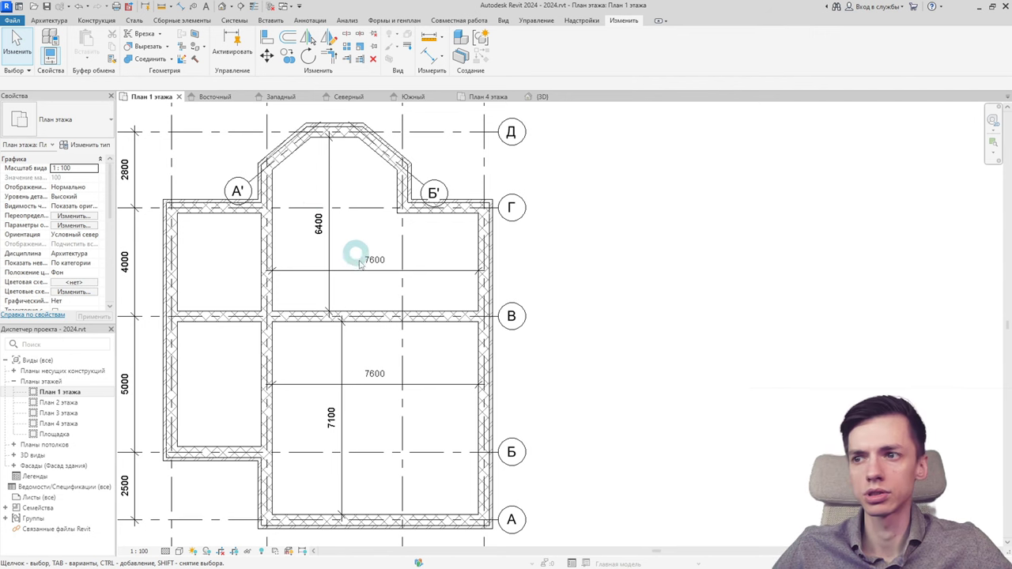
Step: Recenter the floor plan and select grid axis 3
{"action": "middle_click_drag", "start_coordinate": [393, 329], "coordinate": [364, 282]}
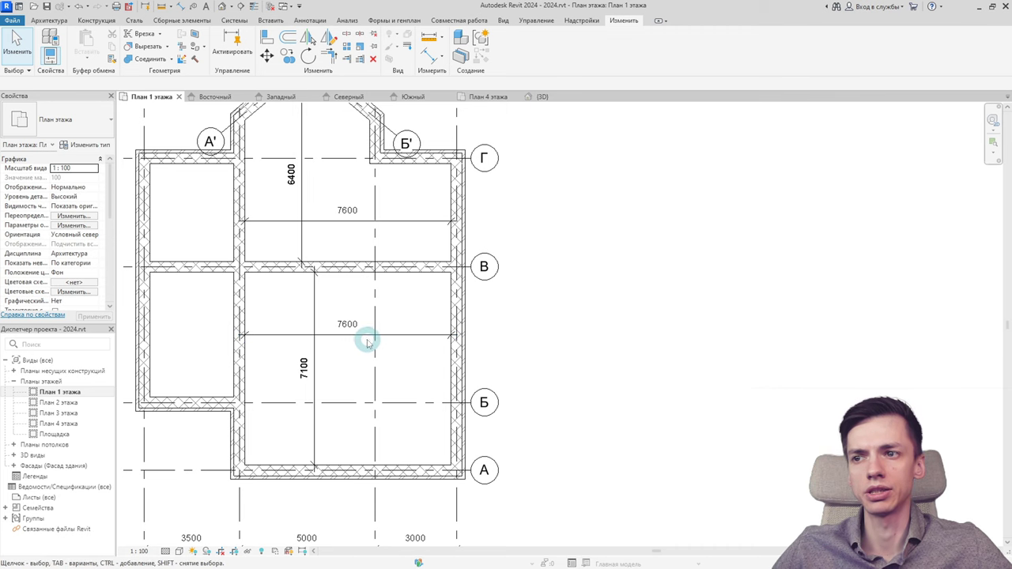
{"action": "scroll", "coordinate": [368, 340], "scroll_direction": "up", "scroll_amount": 1}
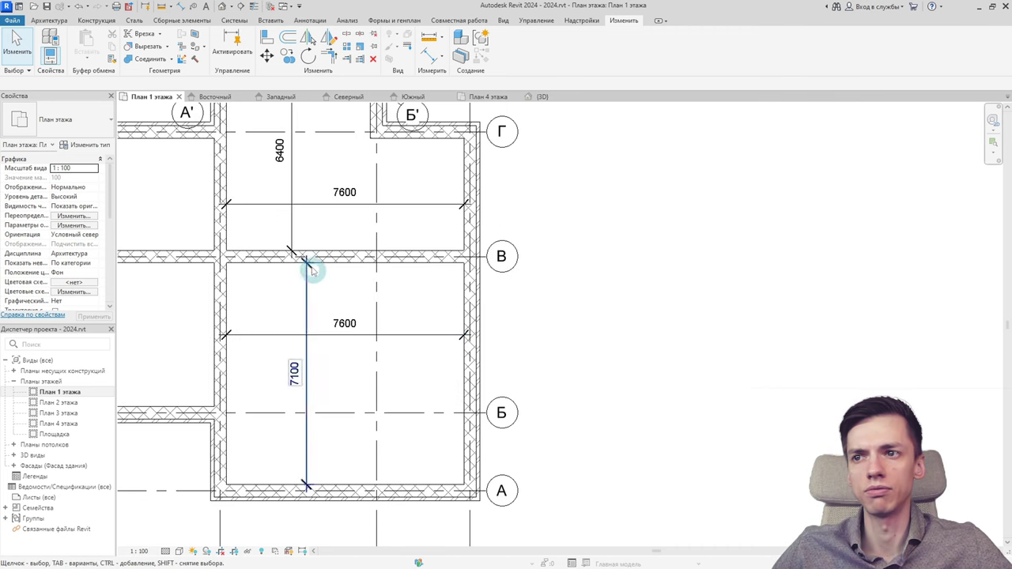
{"action": "left_click_drag", "start_coordinate": [261, 235], "coordinate": [478, 372]}
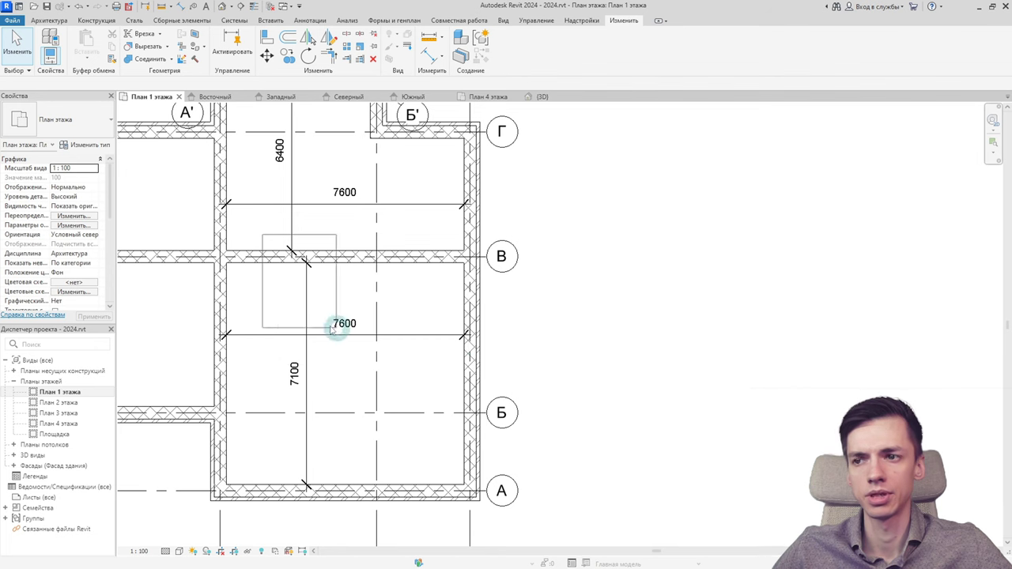
{"action": "mouse_move", "coordinate": [478, 370]}
{"action": "left_mouse_down"}
{"action": "mouse_move", "coordinate": [287, 306]}
{"action": "mouse_move", "coordinate": [316, 294]}
{"action": "mouse_move", "coordinate": [270, 327]}
{"action": "left_mouse_up"}
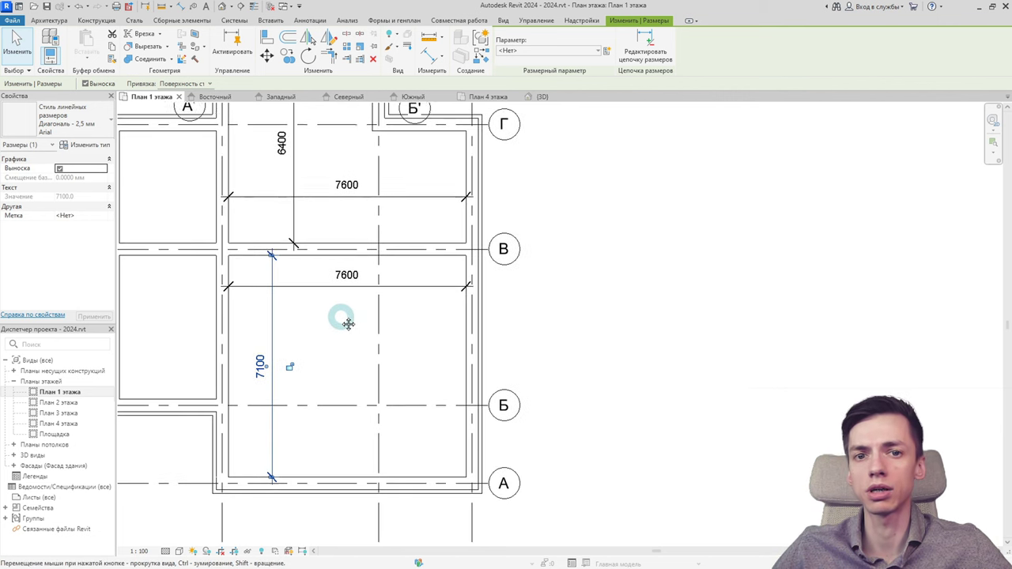
{"action": "scroll", "coordinate": [345, 324], "scroll_direction": "down", "scroll_amount": 3}
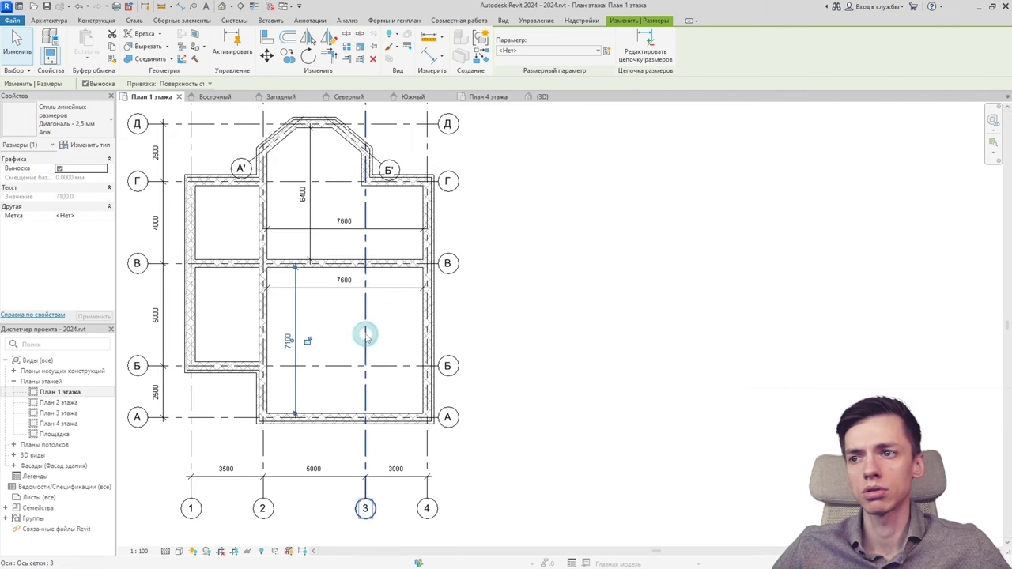
{"action": "left_click", "coordinate": [363, 333]}
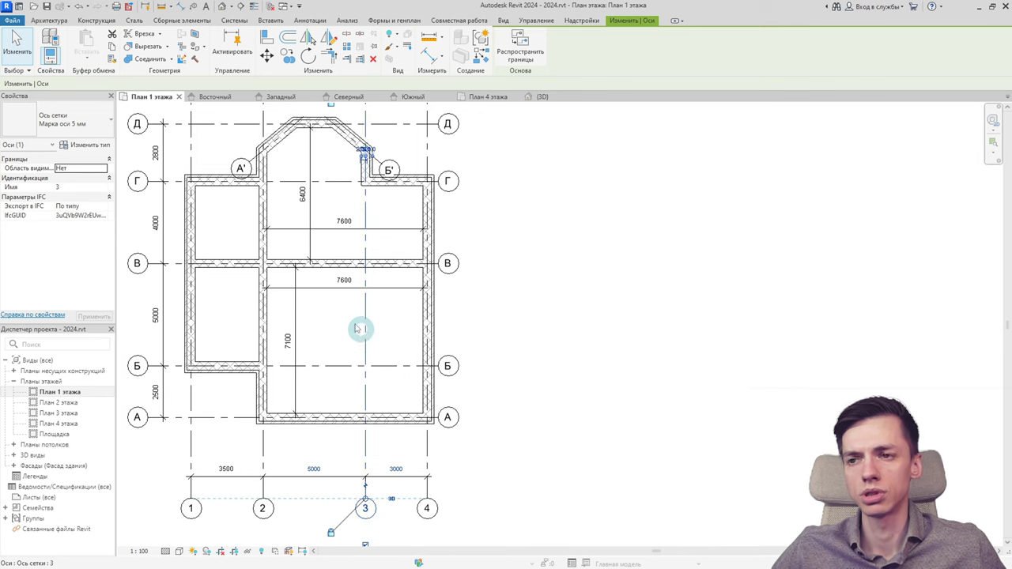
Step: Copy grid 3 1000 mm to the left, creating grid 9
{"action": "left_click", "coordinate": [287, 54]}
{"action": "left_click", "coordinate": [338, 272]}
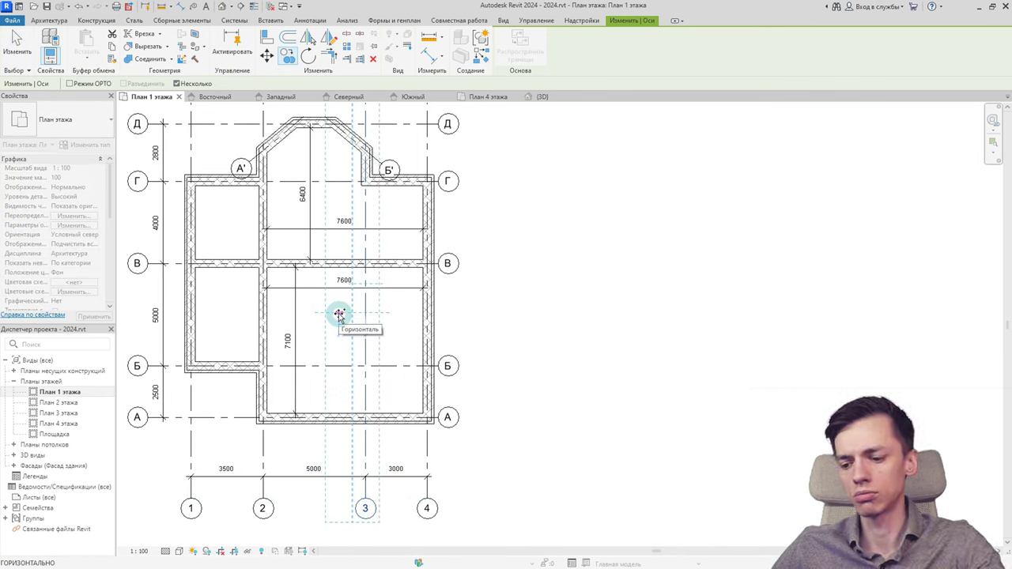
{"action": "type", "text": "1000"}
{"action": "key", "text": "Return"}
{"action": "scroll", "coordinate": [339, 314], "scroll_direction": "up", "scroll_amount": 2}
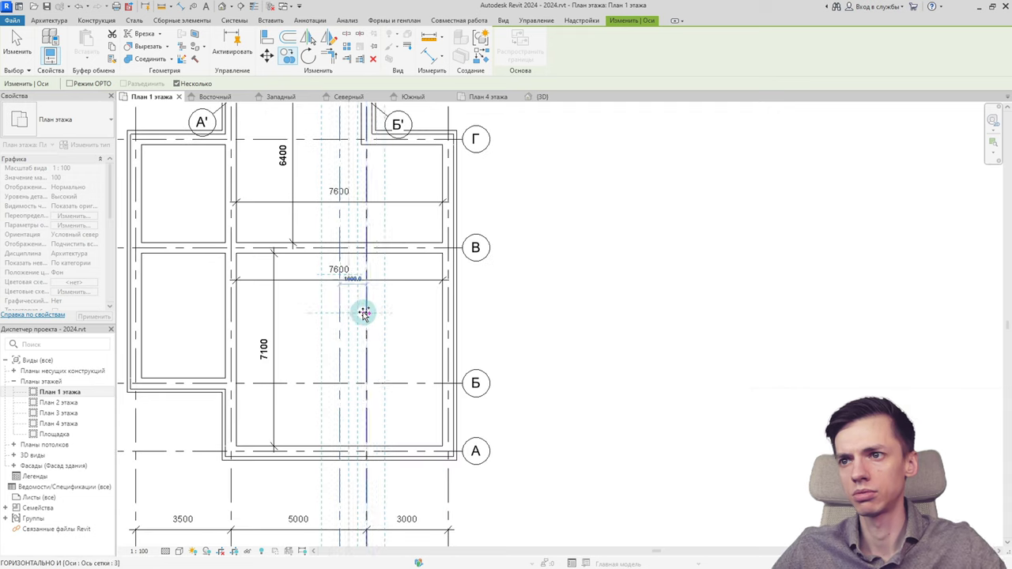
{"action": "scroll", "coordinate": [340, 316], "scroll_direction": "down", "scroll_amount": 2}
{"action": "key", "text": "Escape"}
Step: Copy grid Б 2700 mm upward, creating grid 10
{"action": "left_click", "coordinate": [327, 365]}
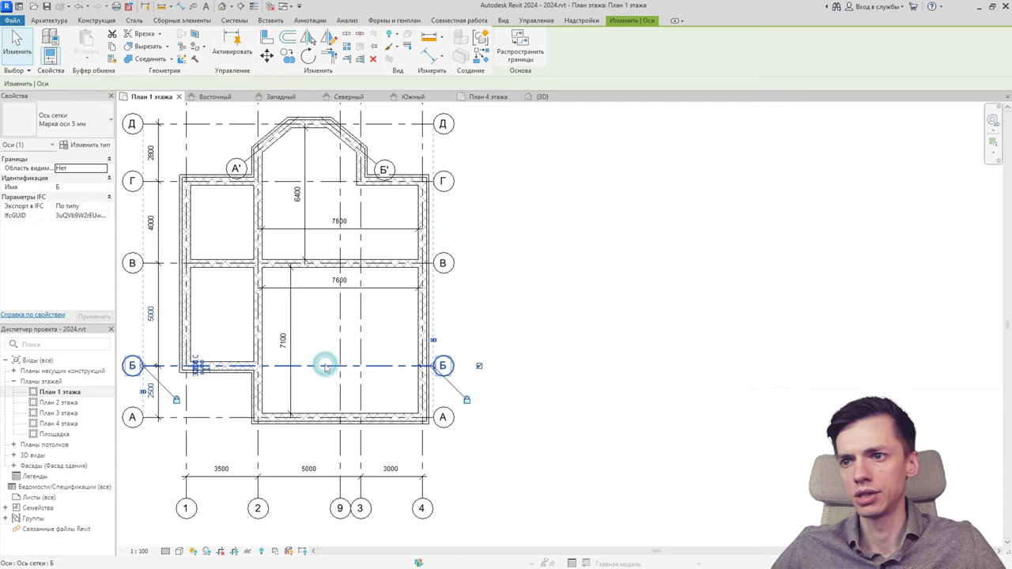
{"action": "left_click", "coordinate": [287, 54]}
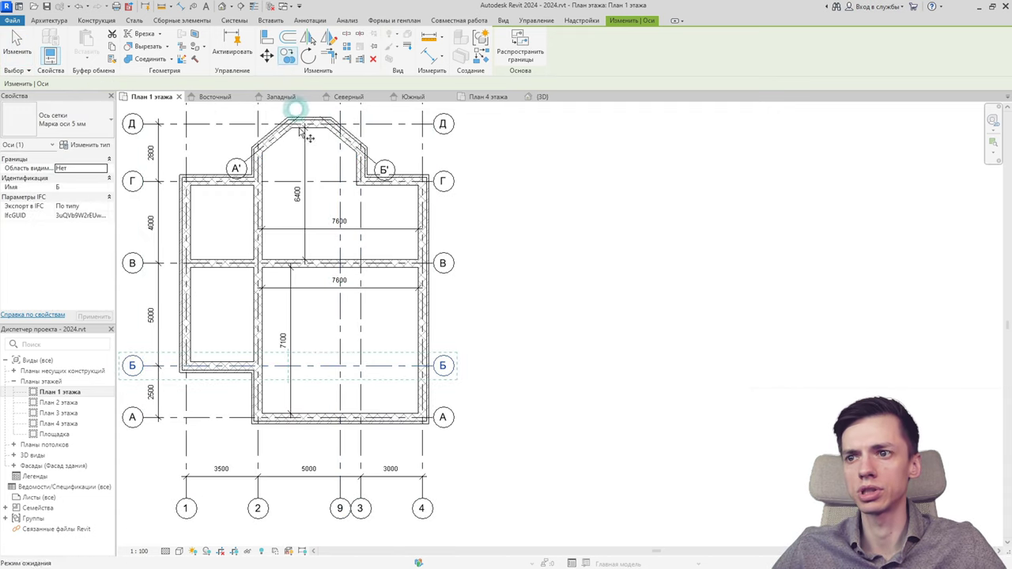
{"action": "left_click", "coordinate": [322, 369]}
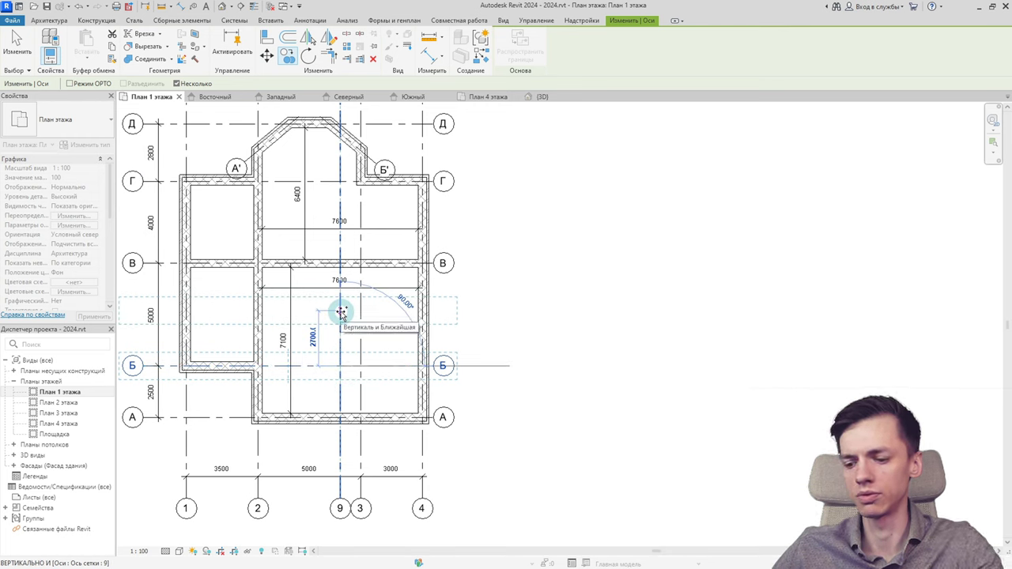
{"action": "type", "text": "2700"}
{"action": "key", "text": "Return"}
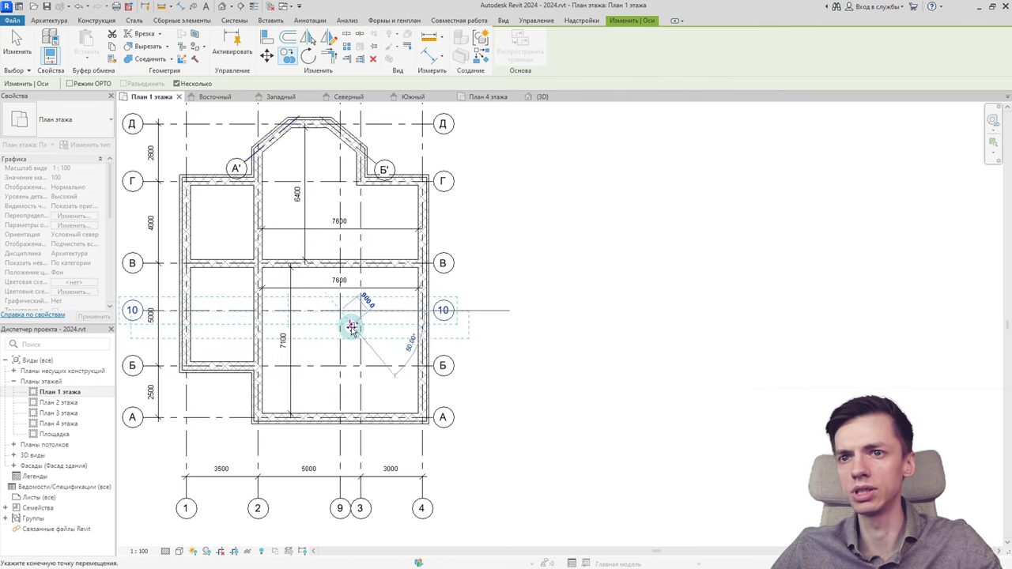
{"action": "key", "text": "Escape"}
{"action": "key", "text": "Escape"}
{"action": "middle_click_drag", "start_coordinate": [195, 338], "coordinate": [273, 334]}
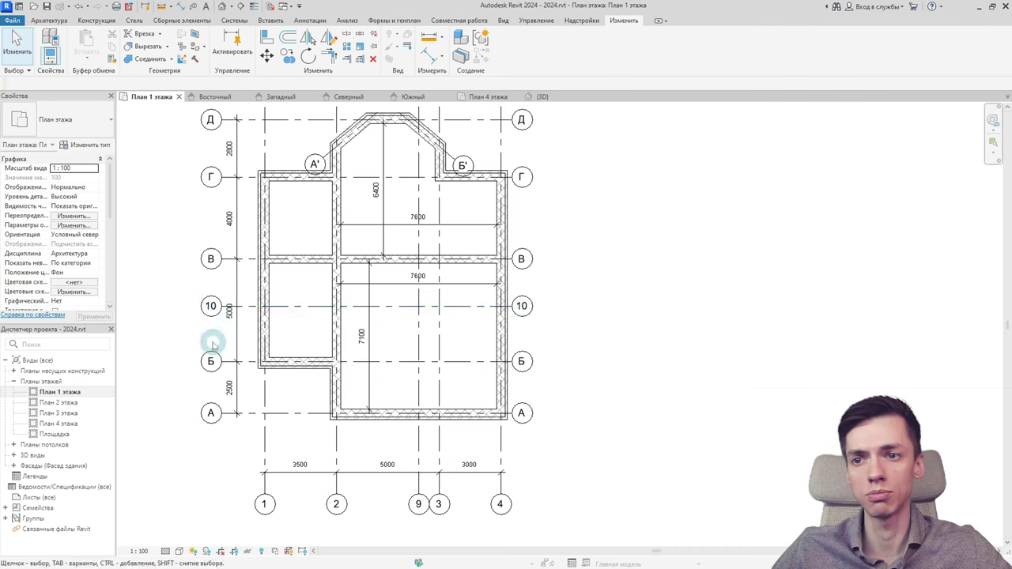
Step: Open the Г and Д grid labels and type trial text into them
{"action": "left_click", "coordinate": [212, 261]}
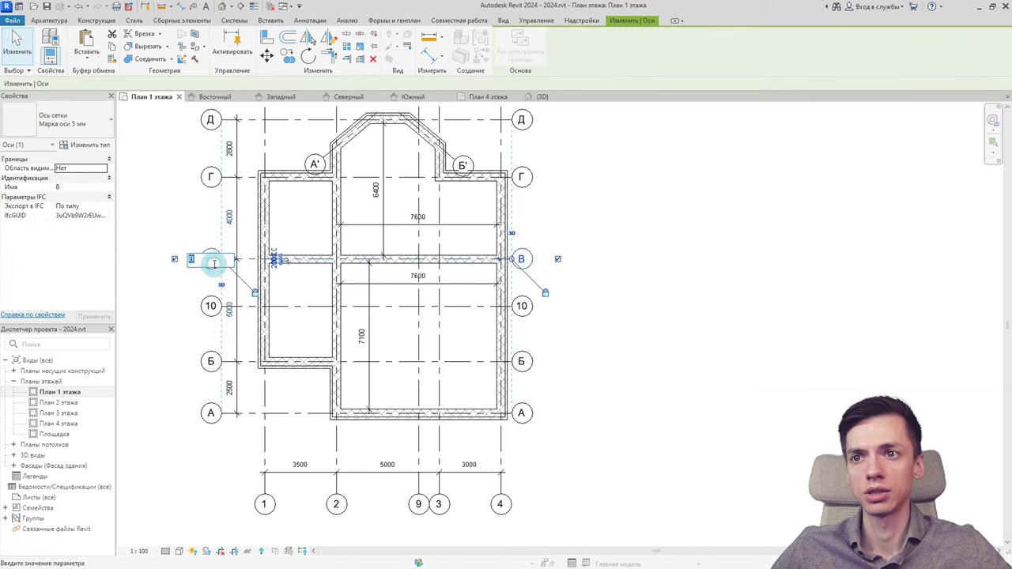
{"action": "type", "text": "аааа"}
{"action": "left_click", "coordinate": [210, 175]}
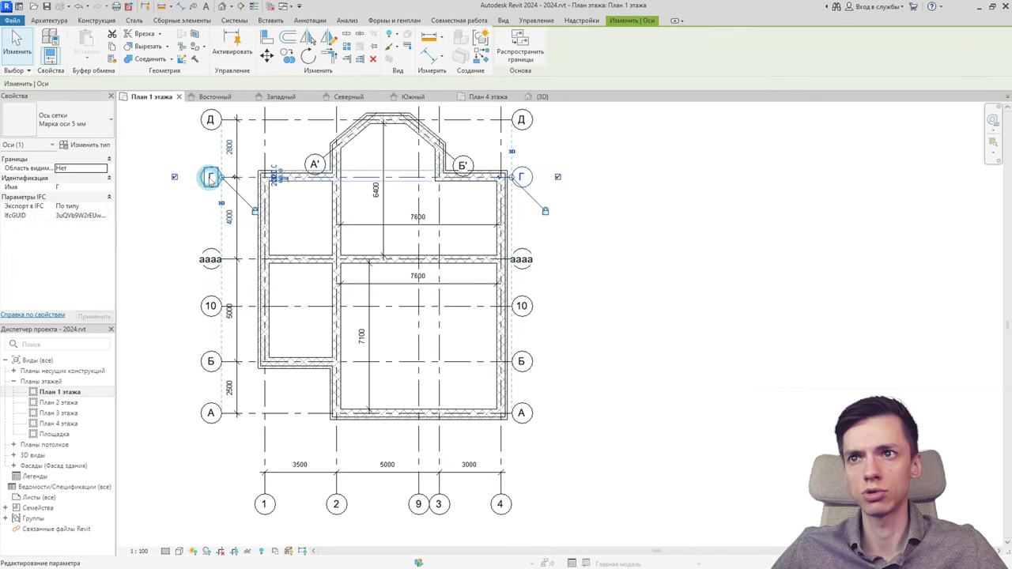
{"action": "left_click", "coordinate": [211, 177]}
{"action": "type", "text": "аааааа"}
{"action": "left_click", "coordinate": [210, 119]}
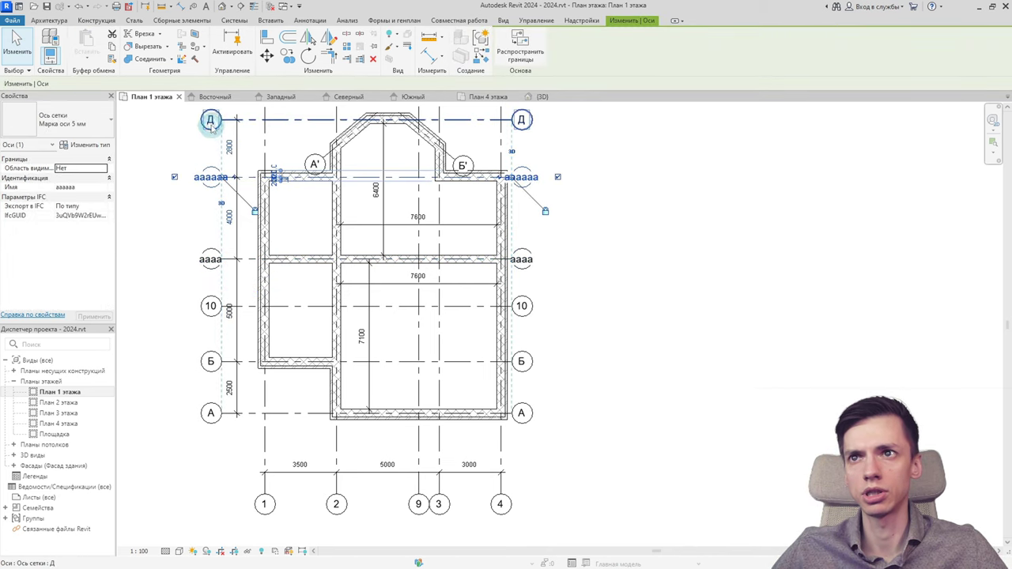
{"action": "left_click", "coordinate": [210, 119]}
{"action": "type", "text": "ааааа"}
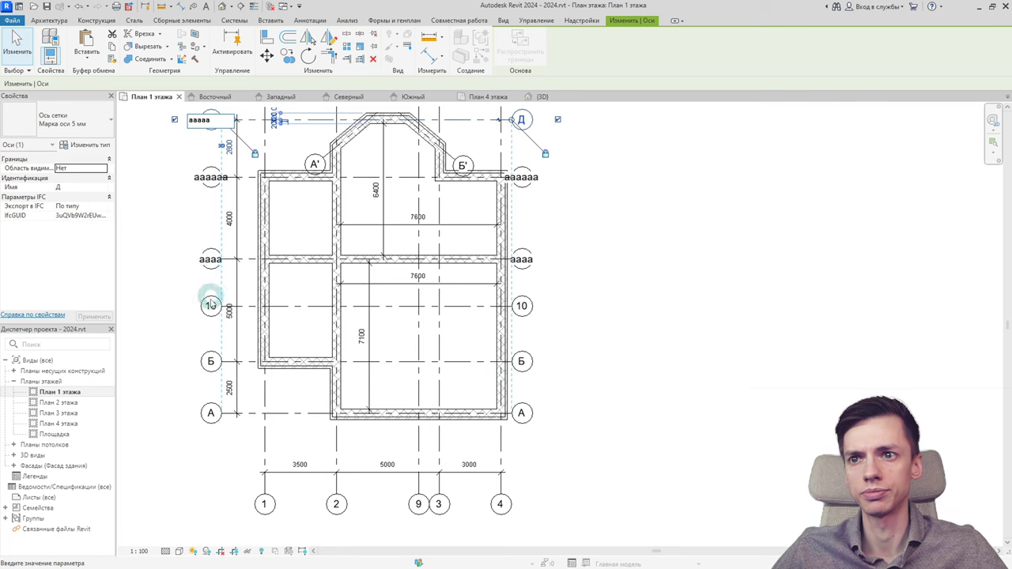
Step: Rename grid 10 to В after dismissing the duplicate-name error, and confirm Г
{"action": "left_click", "coordinate": [210, 305]}
{"action": "left_click", "coordinate": [211, 307]}
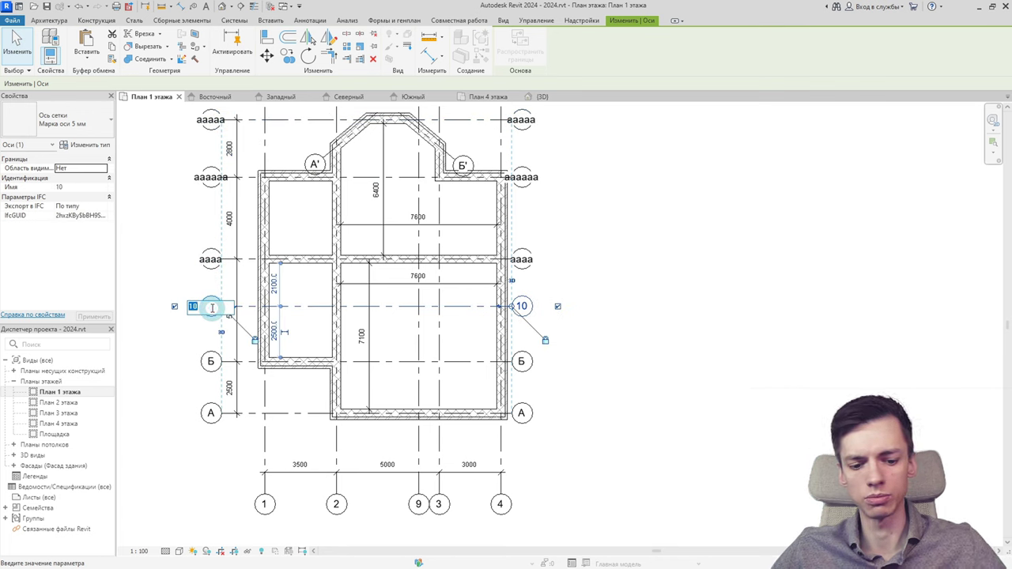
{"action": "left_click", "coordinate": [210, 259]}
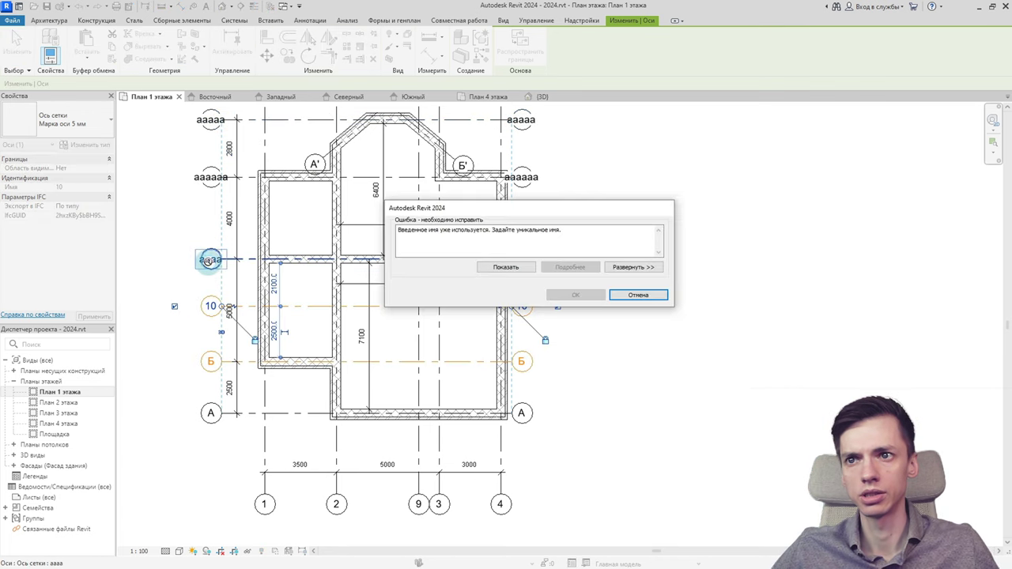
{"action": "left_click", "coordinate": [625, 296]}
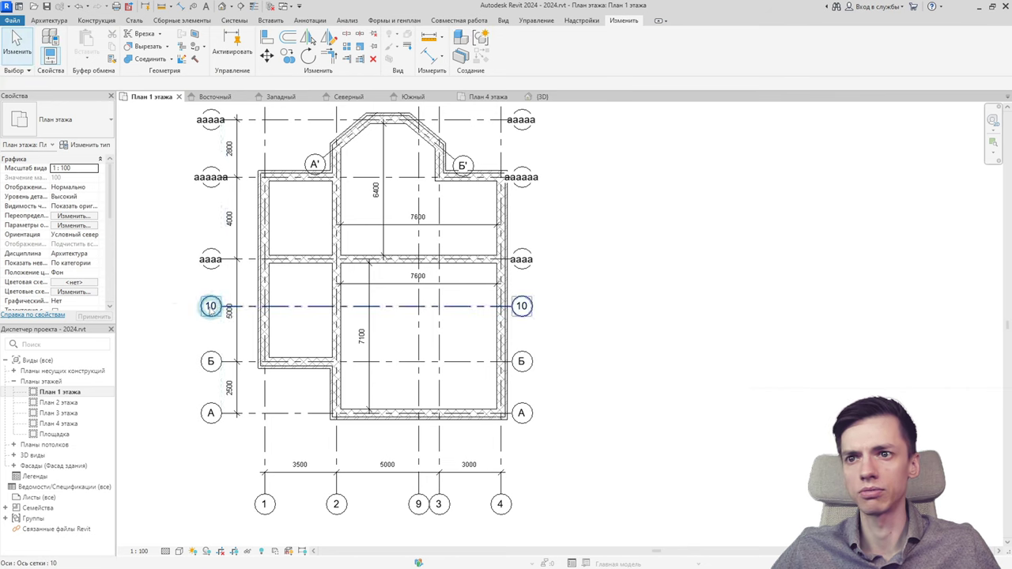
{"action": "left_click", "coordinate": [211, 306]}
{"action": "left_click", "coordinate": [211, 307]}
{"action": "type", "text": "В"}
{"action": "left_click", "coordinate": [188, 335]}
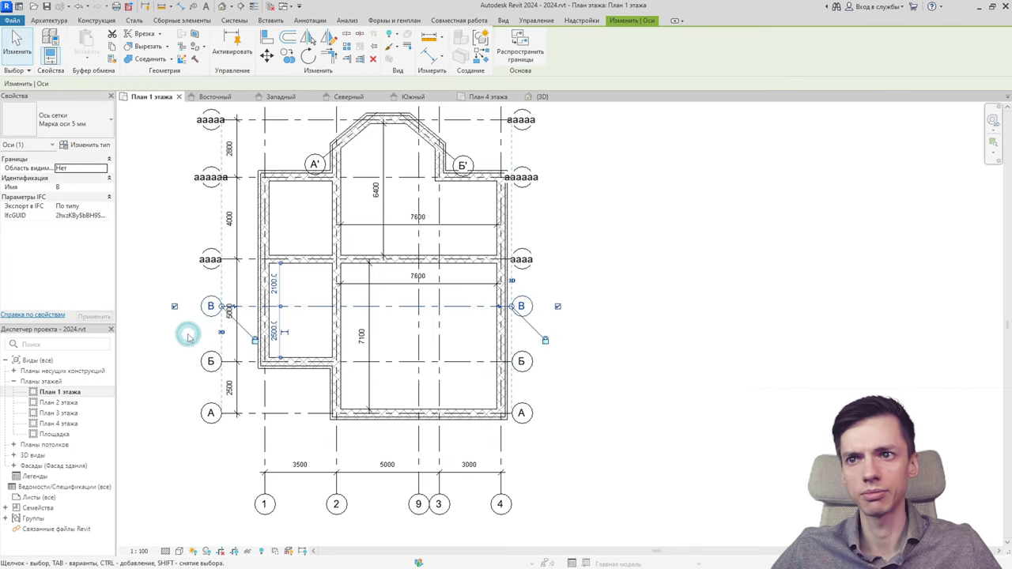
{"action": "left_click", "coordinate": [203, 261]}
{"action": "left_click", "coordinate": [207, 261]}
{"action": "type", "text": "Г"}
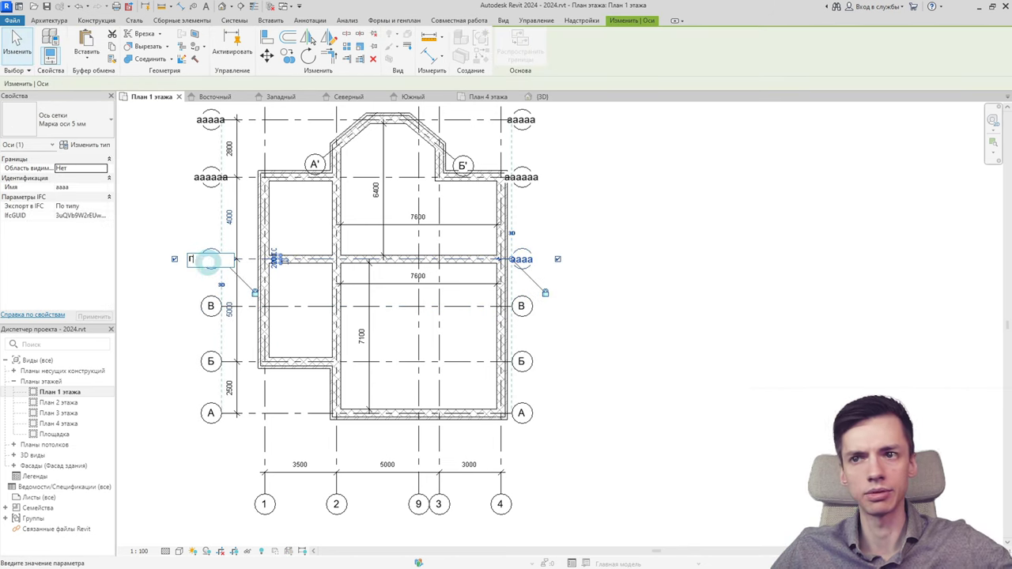
{"action": "key", "text": "Return"}
Step: Letter the two upper horizontal axes Д and Е
{"action": "left_click", "coordinate": [203, 178]}
{"action": "left_click", "coordinate": [204, 177]}
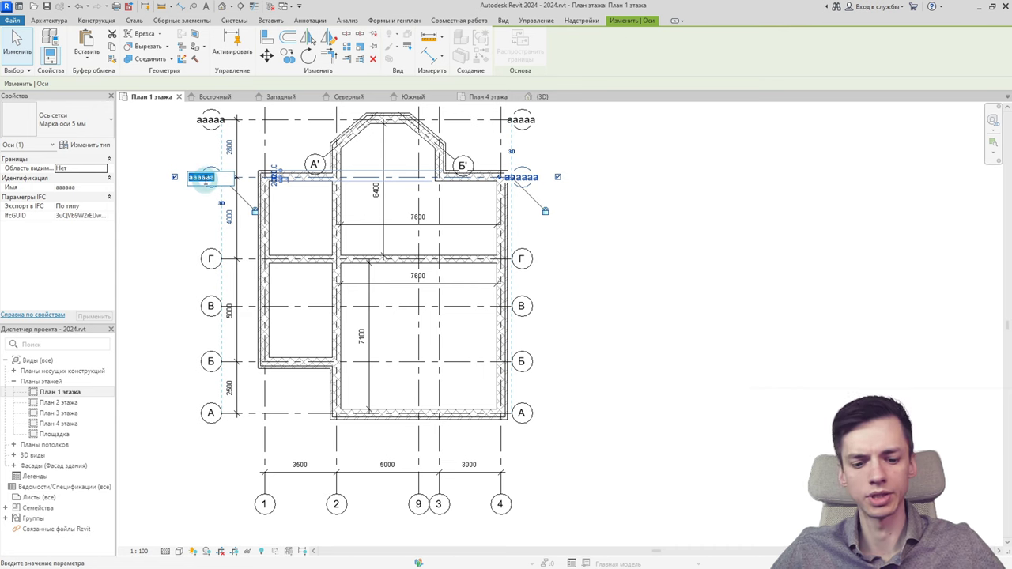
{"action": "type", "text": "Д"}
{"action": "key", "text": "Return"}
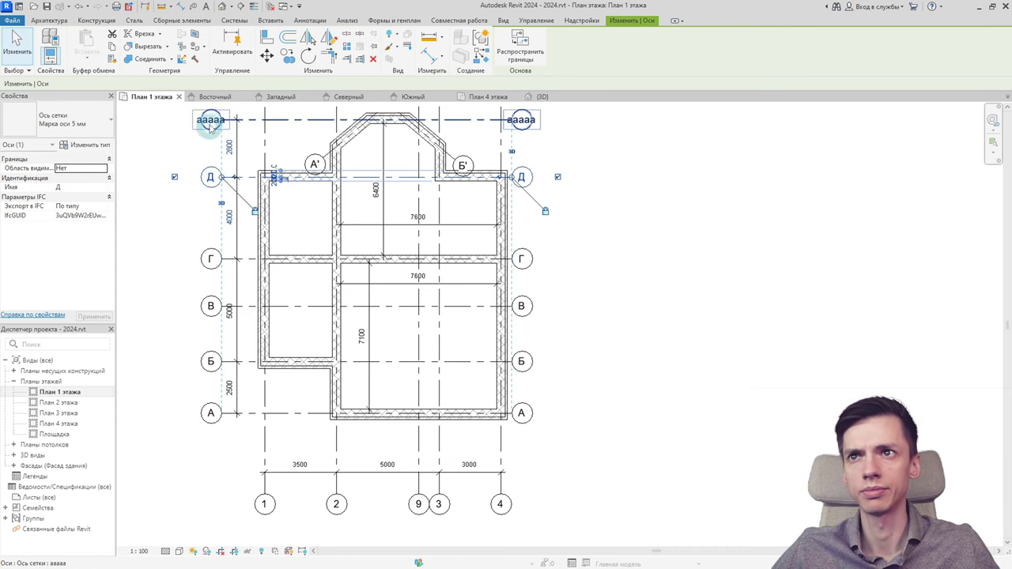
{"action": "left_click", "coordinate": [204, 119]}
{"action": "left_click", "coordinate": [207, 120]}
{"action": "type", "text": "Е"}
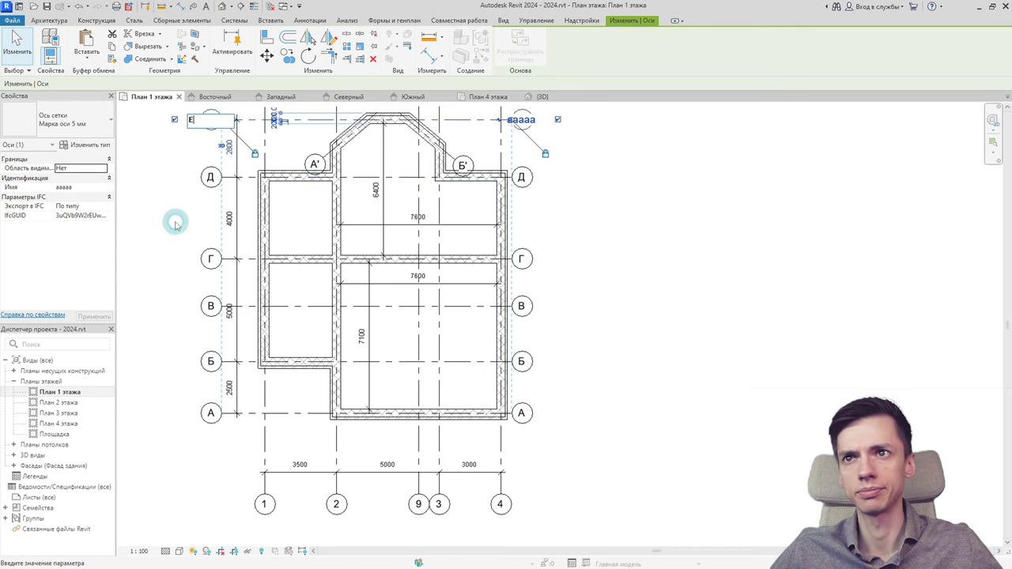
{"action": "key", "text": "Return"}
Step: Open the bottom labels of axes 3 and 4 and type trial text into them
{"action": "middle_click_drag", "start_coordinate": [308, 269], "coordinate": [318, 239]}
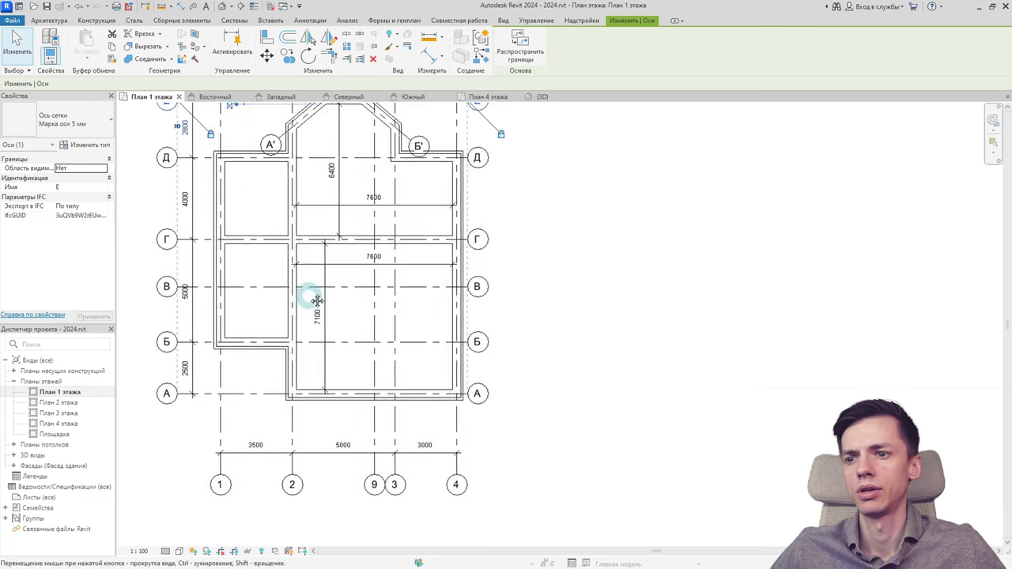
{"action": "left_click", "coordinate": [400, 468]}
{"action": "left_click", "coordinate": [399, 468]}
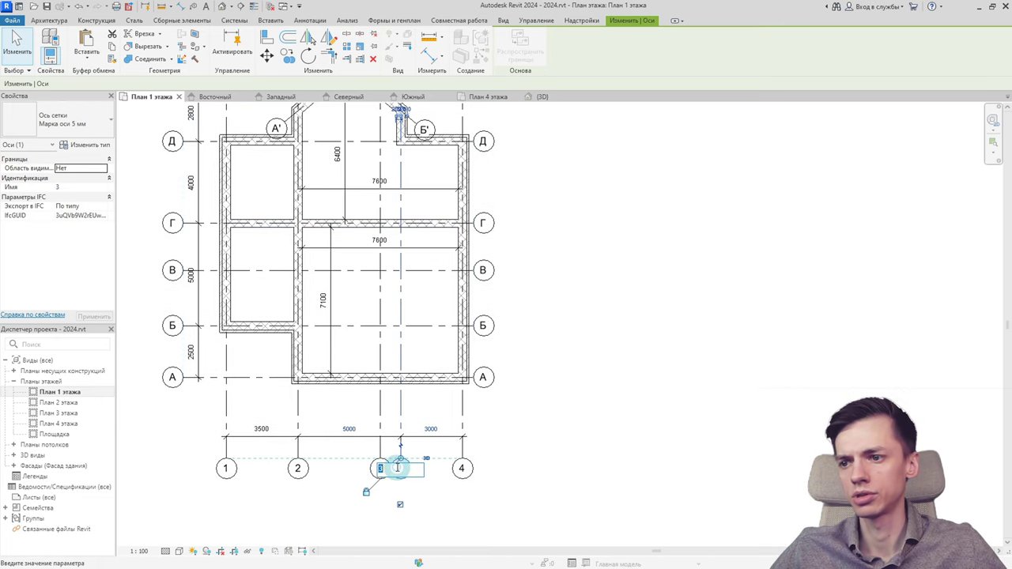
{"action": "type", "text": "смсм"}
{"action": "left_click", "coordinate": [462, 468]}
{"action": "left_click", "coordinate": [463, 468]}
{"action": "type", "text": "мсмсм"}
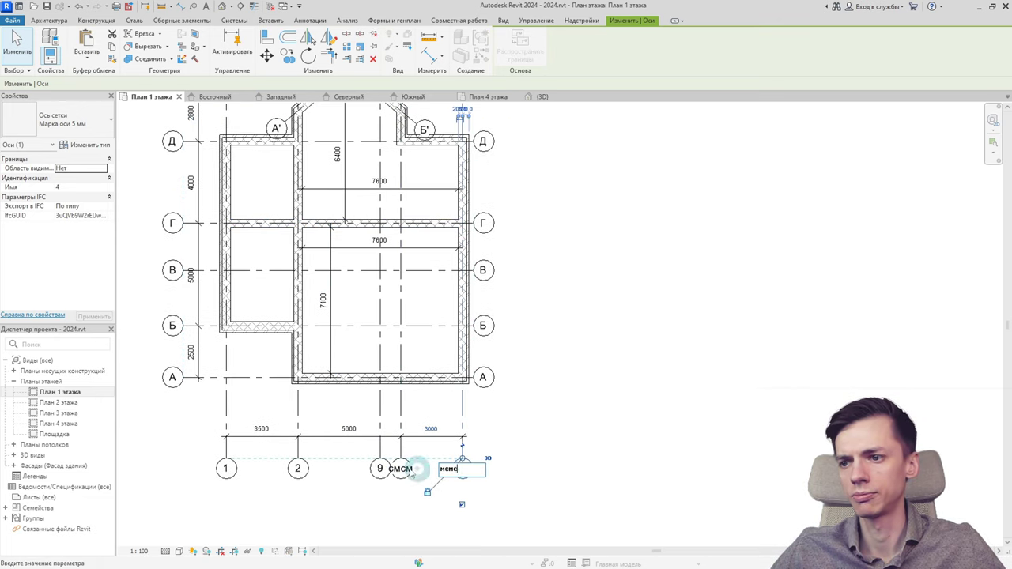
Step: Renumber the vertical axes 3, 4 and 5 in order, then zoom out to the whole plan
{"action": "left_click", "coordinate": [379, 467]}
{"action": "left_click", "coordinate": [382, 468]}
{"action": "type", "text": "3"}
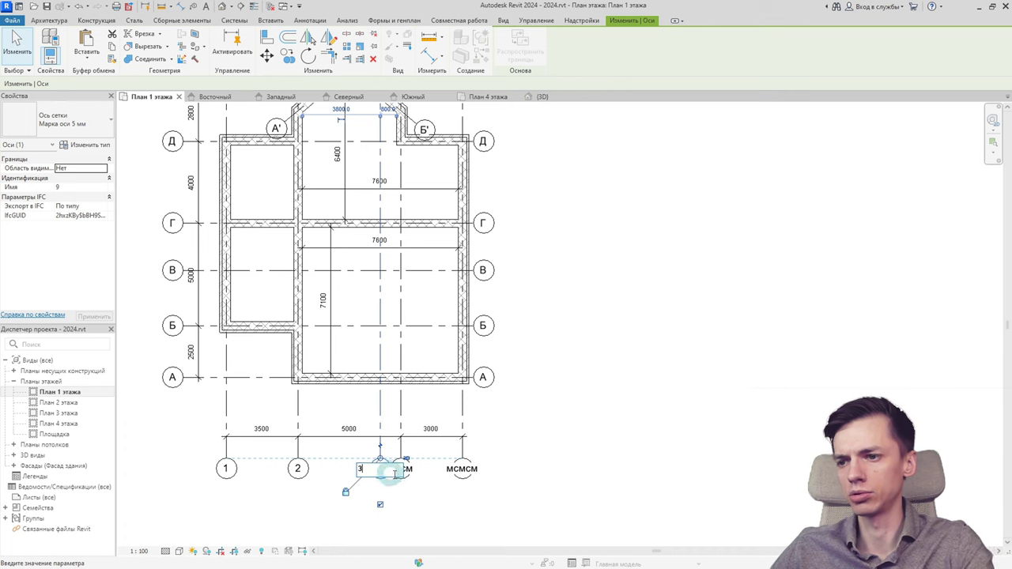
{"action": "left_click", "coordinate": [400, 468]}
{"action": "left_click", "coordinate": [400, 468]}
{"action": "type", "text": "4"}
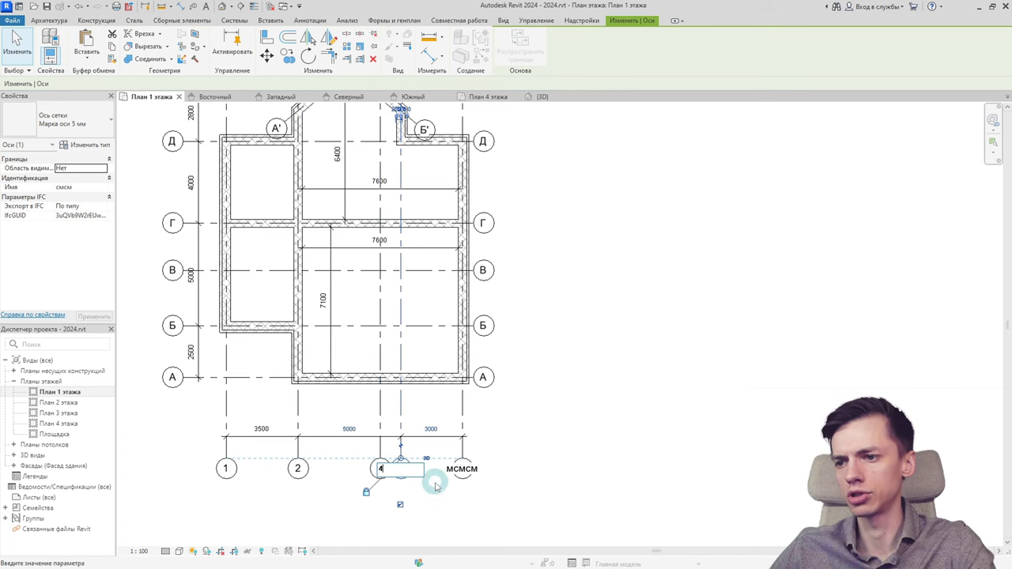
{"action": "left_click", "coordinate": [462, 468]}
{"action": "left_click", "coordinate": [450, 469]}
{"action": "type", "text": "5"}
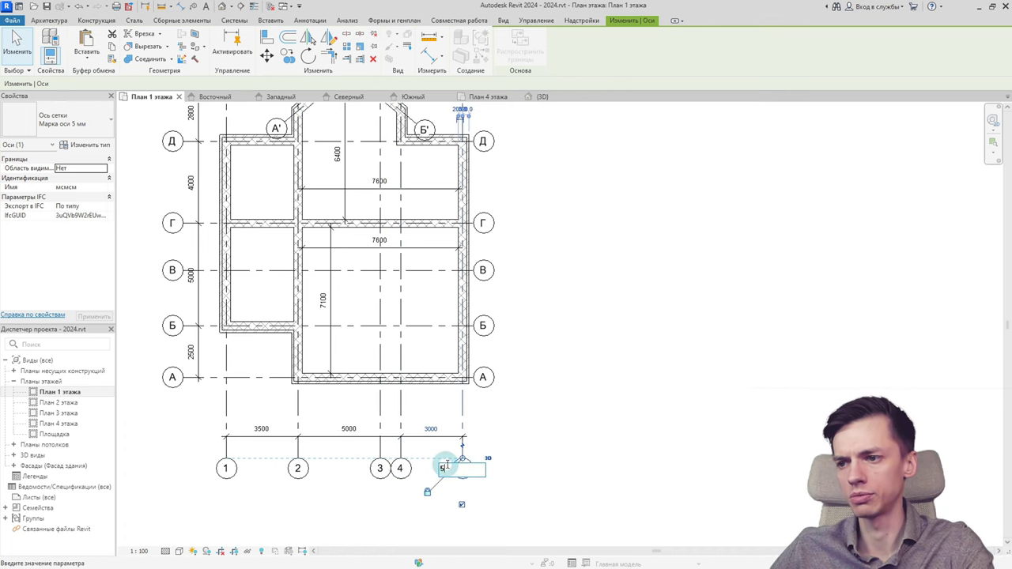
{"action": "key", "text": "Return"}
{"action": "scroll", "coordinate": [407, 451], "scroll_direction": "up", "scroll_amount": 2}
{"action": "scroll", "coordinate": [378, 506], "scroll_direction": "up", "scroll_amount": 2}
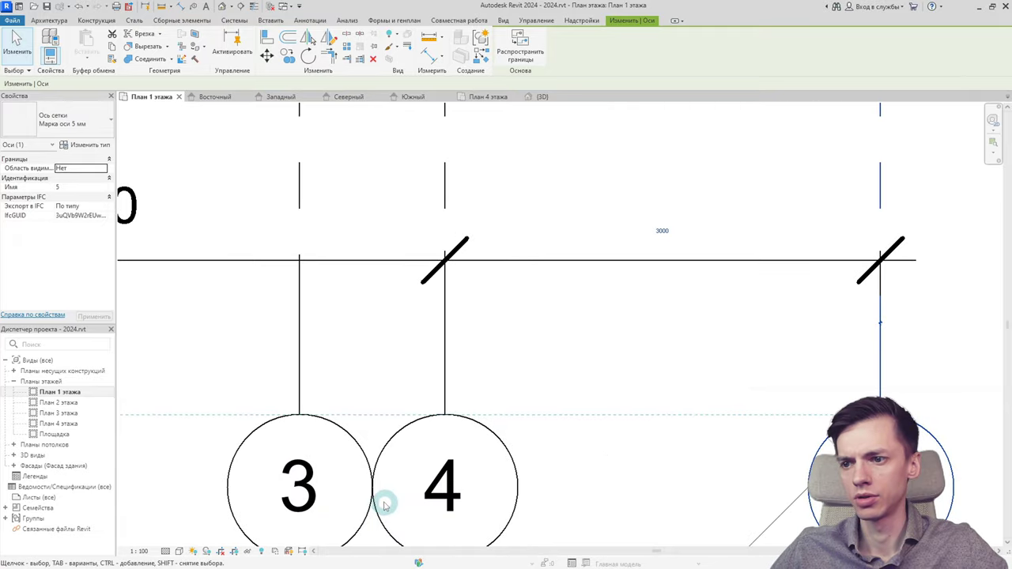
{"action": "scroll", "coordinate": [384, 501], "scroll_direction": "down", "scroll_amount": 2}
{"action": "scroll", "coordinate": [384, 472], "scroll_direction": "down", "scroll_amount": 5}
{"action": "middle_click_drag", "start_coordinate": [379, 400], "coordinate": [378, 423]}
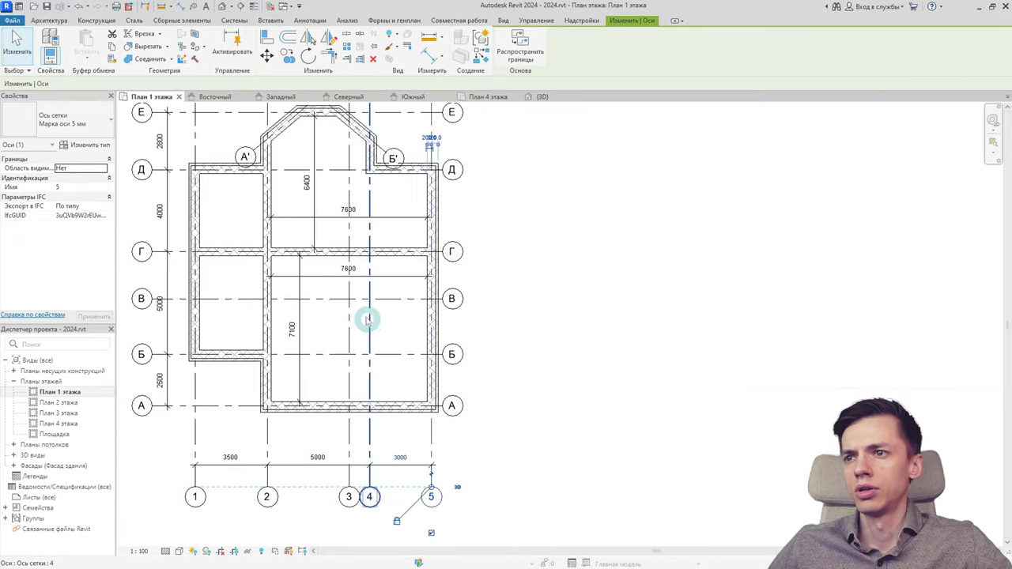
{"action": "scroll", "coordinate": [366, 318], "scroll_direction": "up", "scroll_amount": 2}
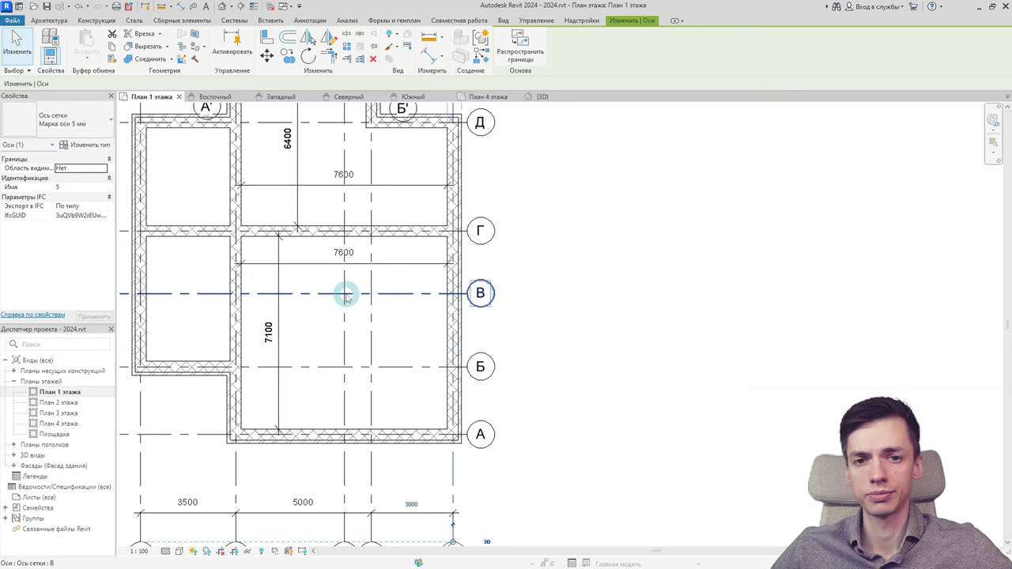
{"action": "scroll", "coordinate": [346, 297], "scroll_direction": "down", "scroll_amount": 2}
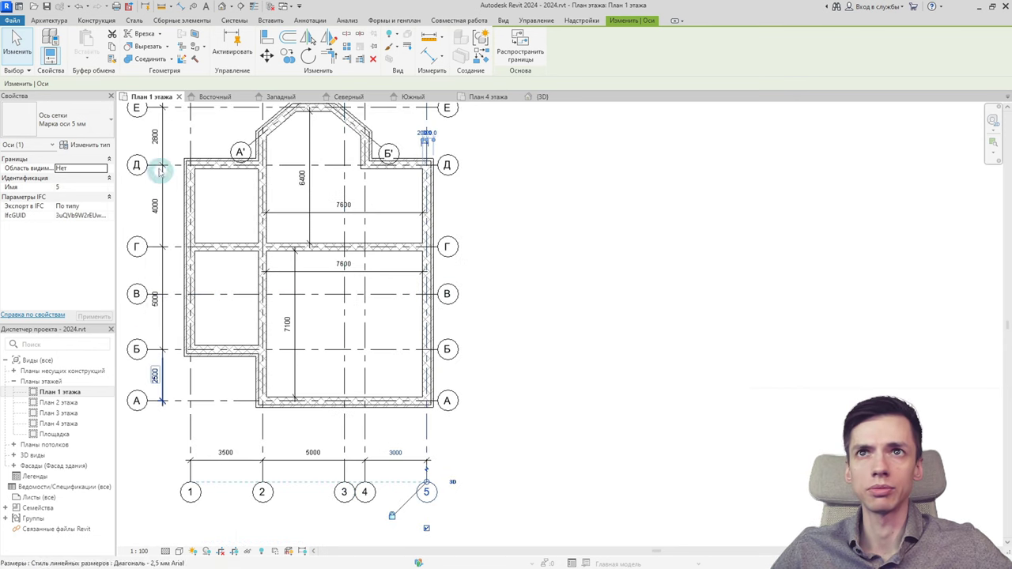
Step: Start Structural Column from the Architecture tab's Column list, then cancel it
{"action": "left_click", "coordinate": [66, 21]}
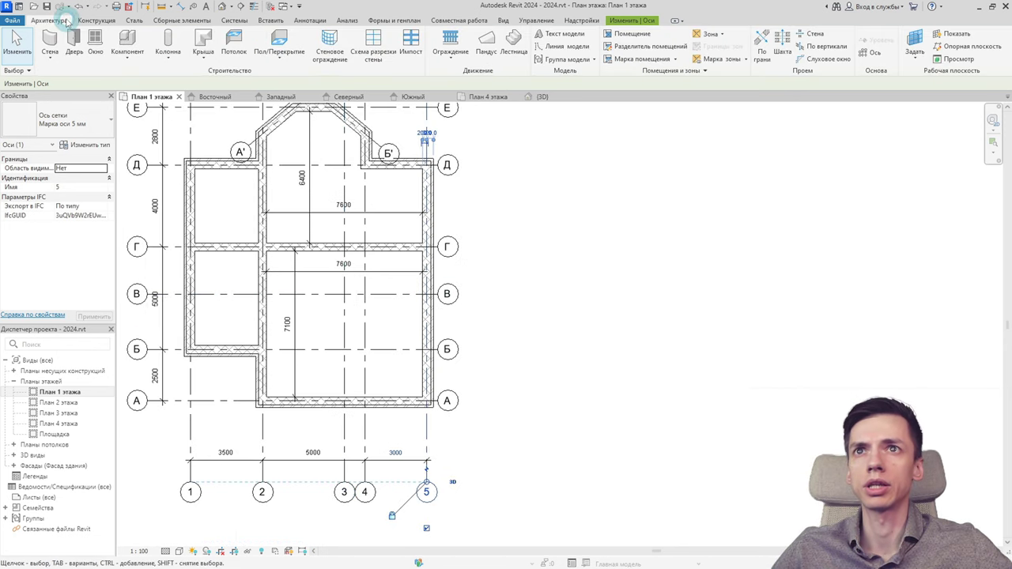
{"action": "left_click", "coordinate": [168, 55]}
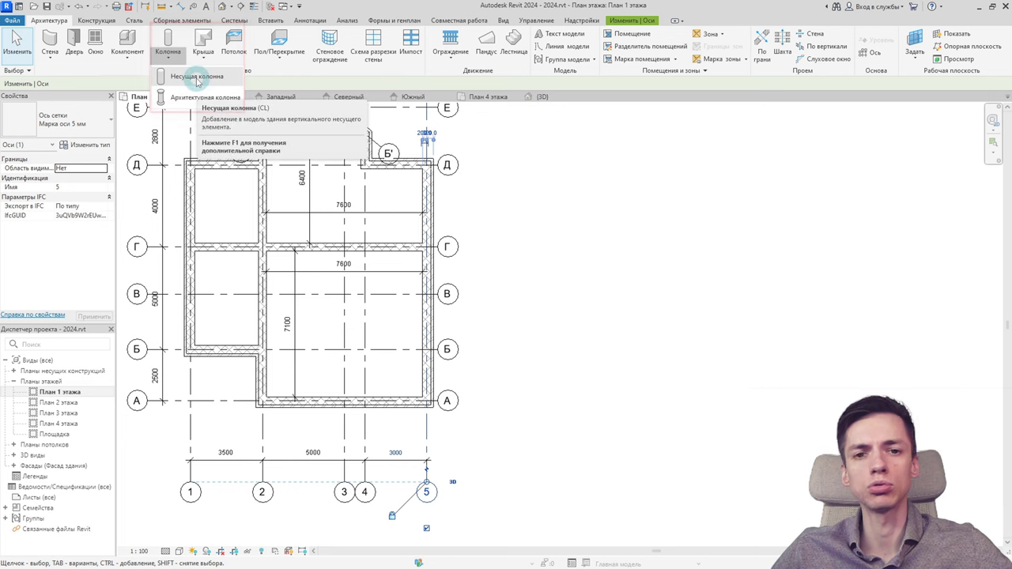
{"action": "left_click", "coordinate": [192, 82]}
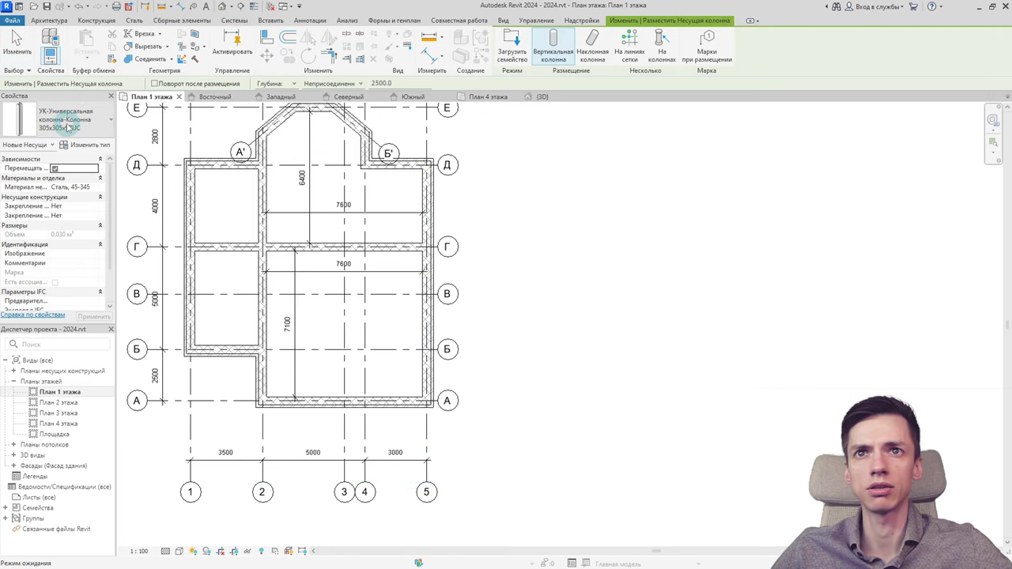
{"action": "key", "text": "Escape"}
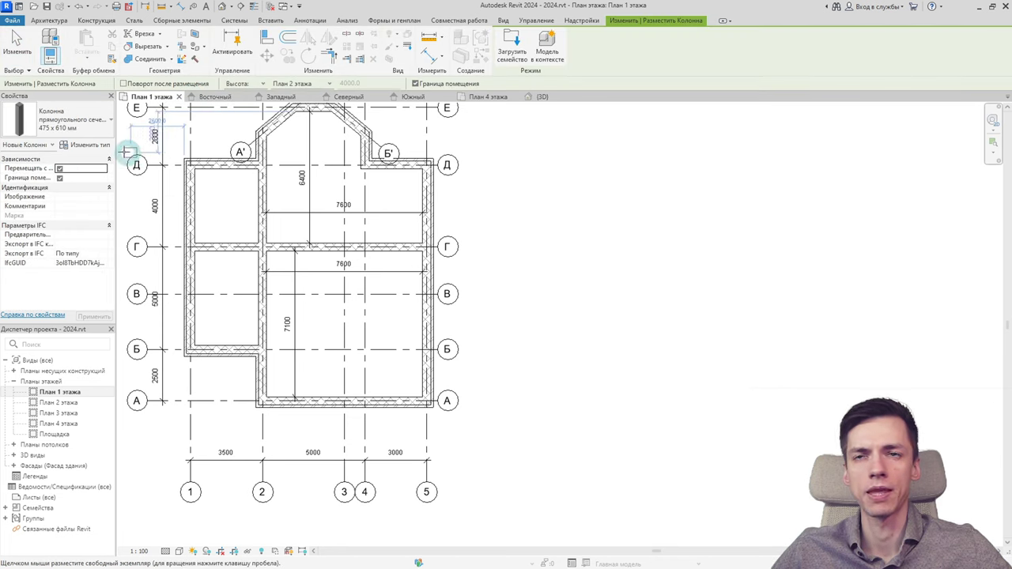
Step: Duplicate the column type as 400x400 ж.б with Бетон - Железобетон material
{"action": "left_click", "coordinate": [95, 147]}
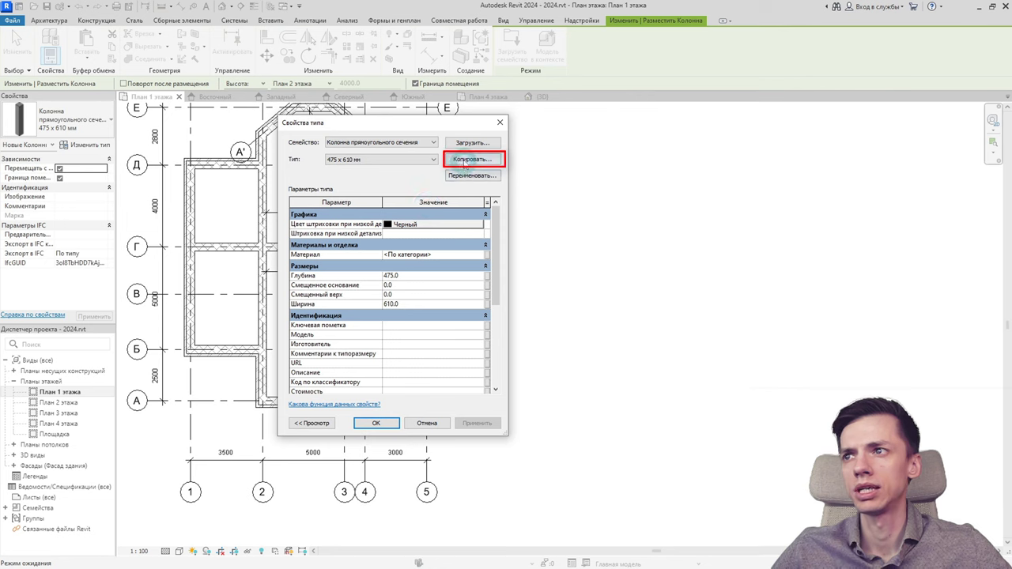
{"action": "left_click", "coordinate": [465, 161]}
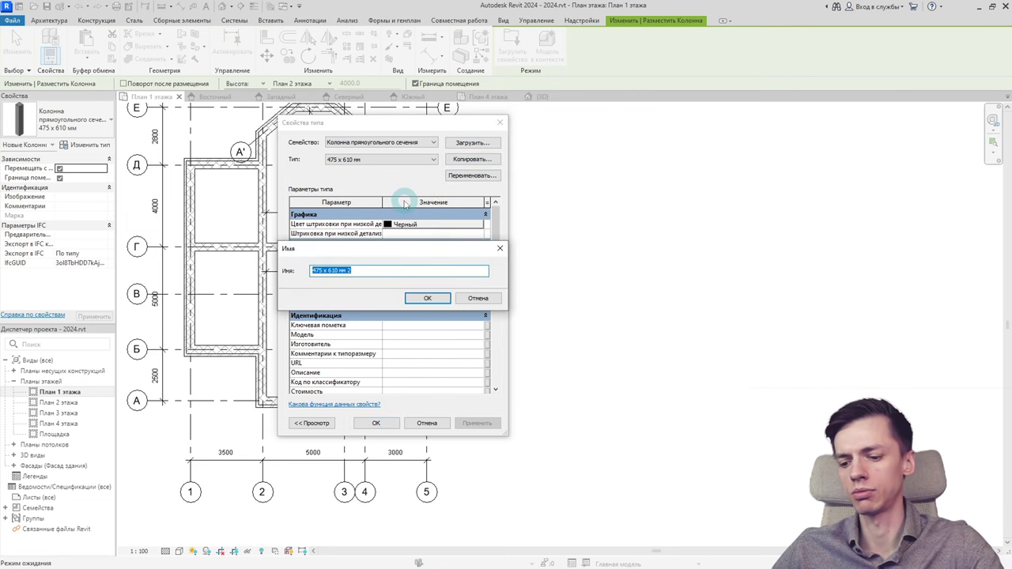
{"action": "type", "text": "400x400 ж"}
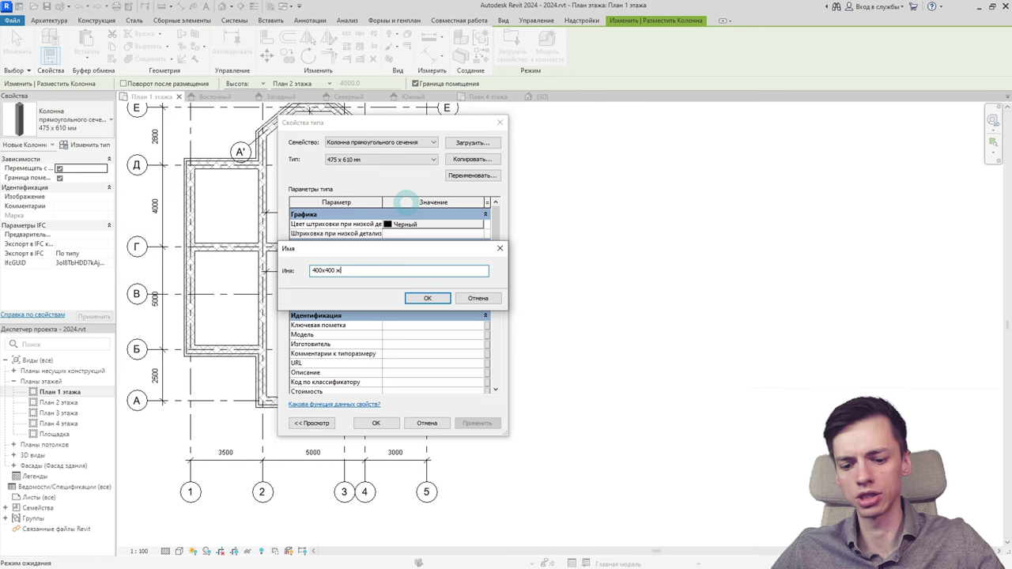
{"action": "type", "text": " 6"}
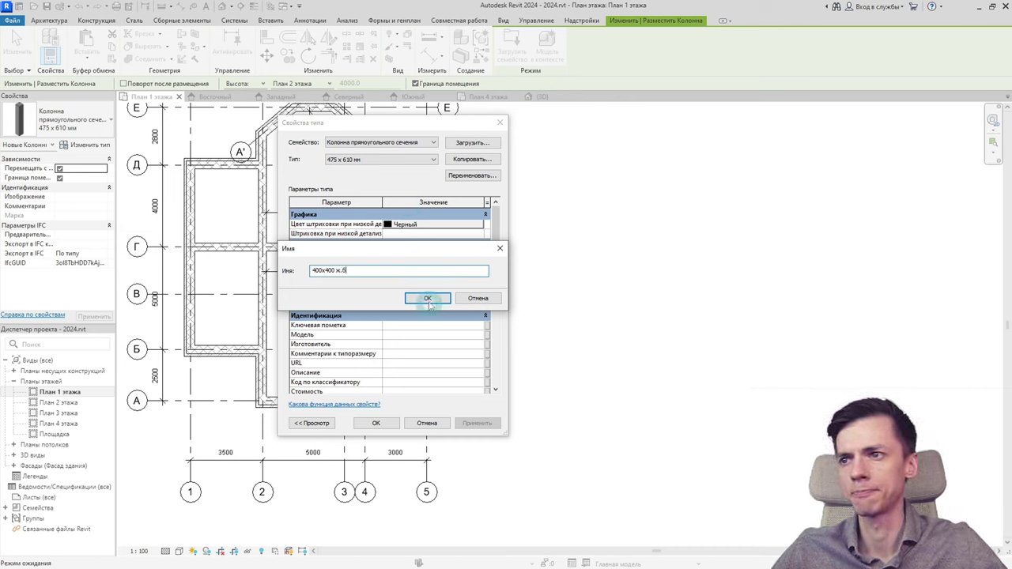
{"action": "left_click", "coordinate": [425, 300]}
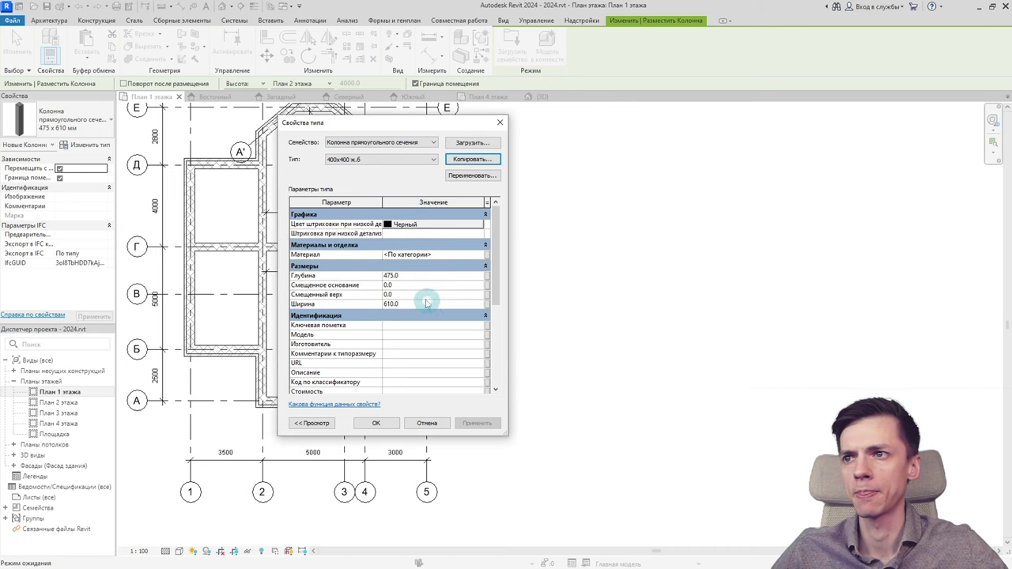
{"action": "left_click", "coordinate": [475, 255]}
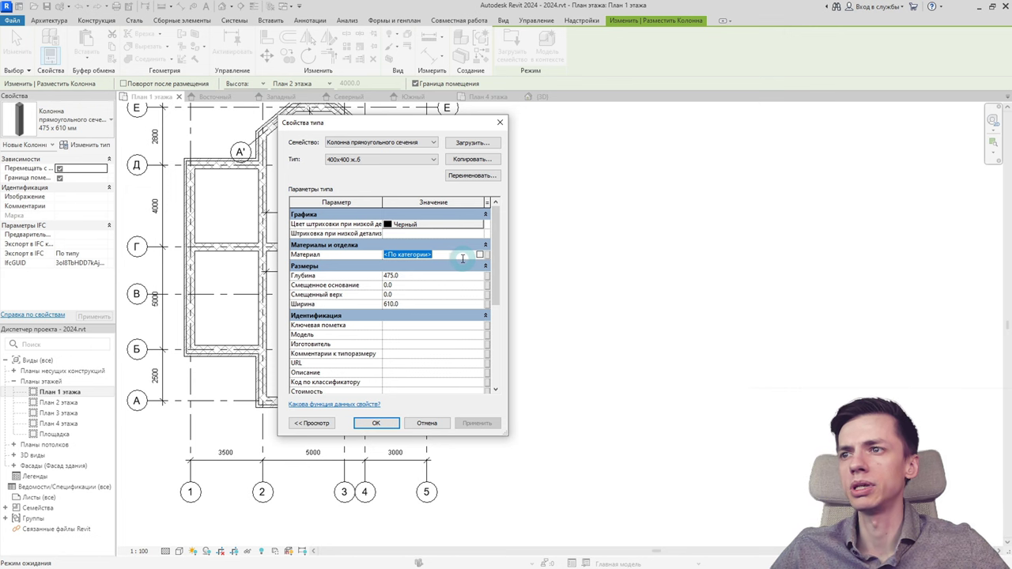
{"action": "left_click", "coordinate": [481, 257]}
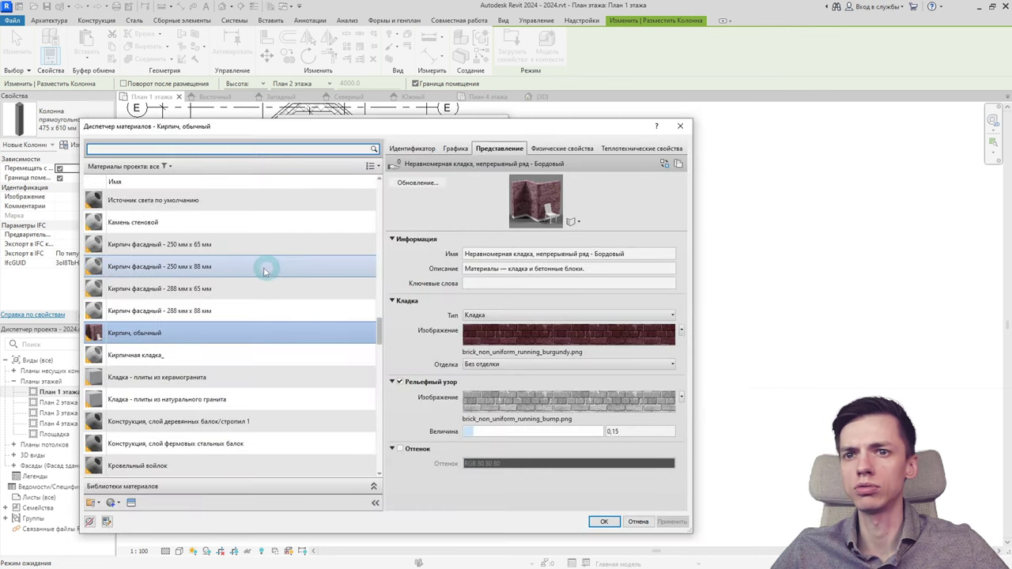
{"action": "type", "text": "бе"}
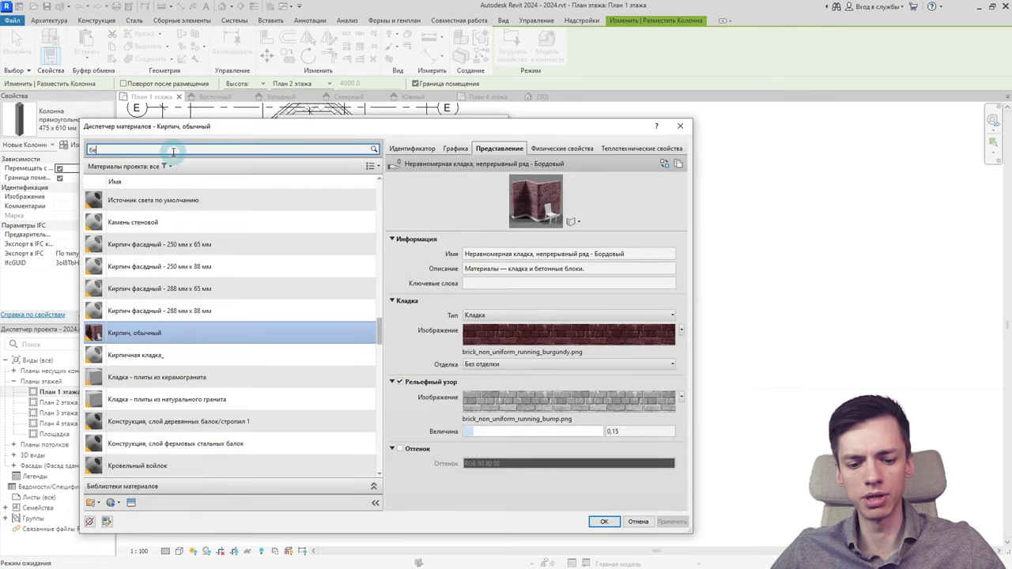
{"action": "type", "text": "тон"}
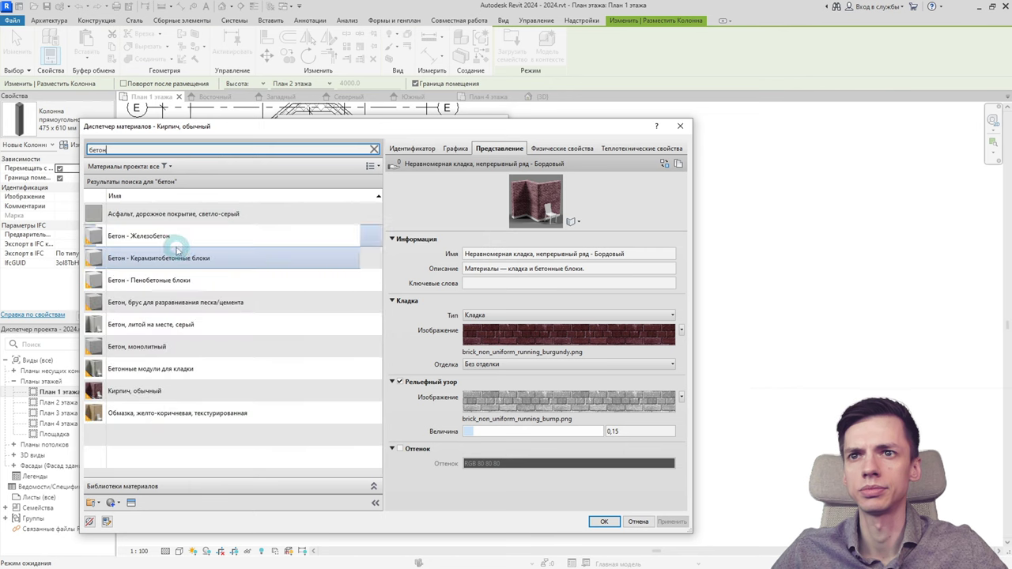
{"action": "left_click", "coordinate": [180, 238]}
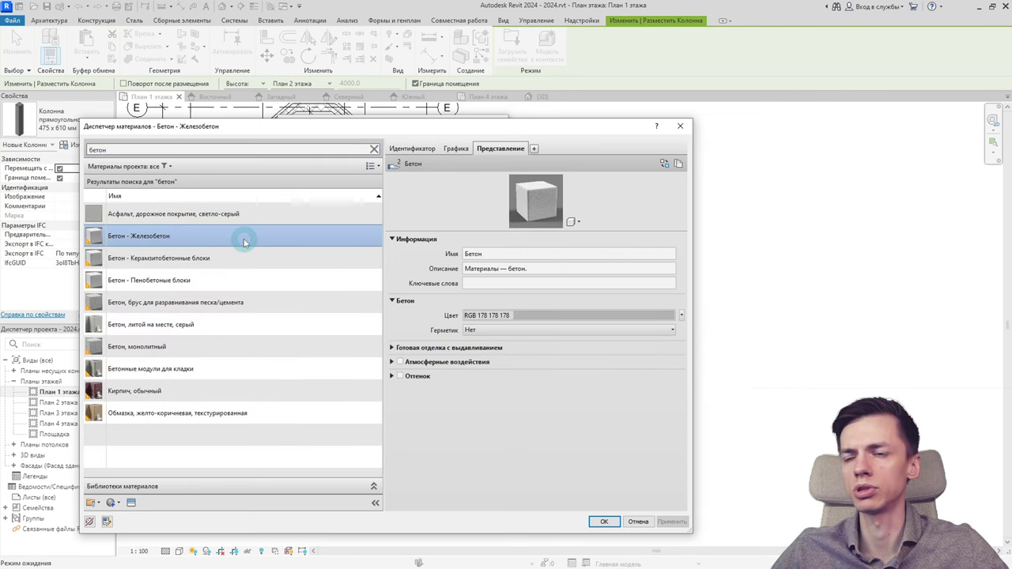
{"action": "double_click", "coordinate": [237, 236]}
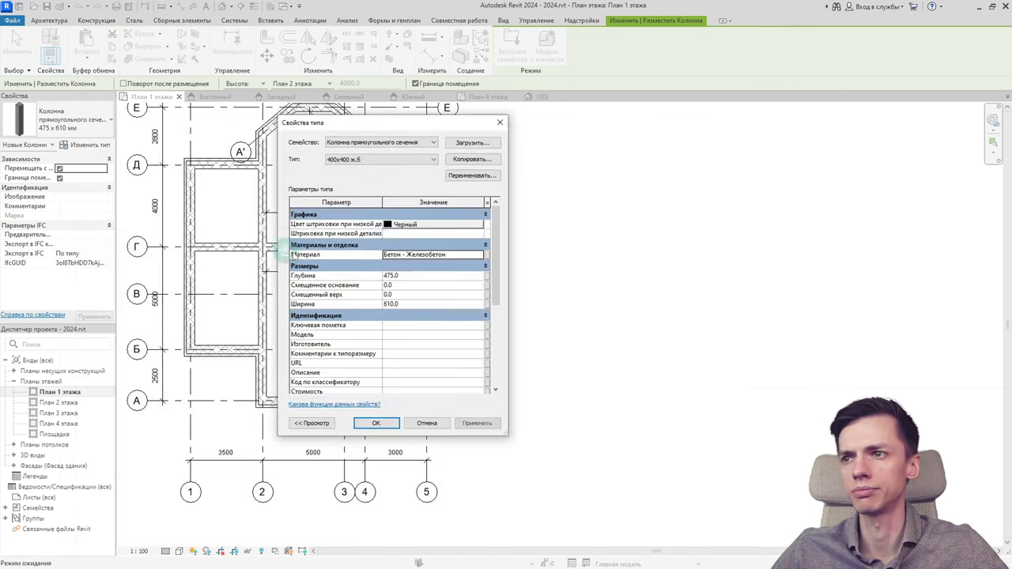
{"action": "left_click", "coordinate": [385, 426]}
Step: Set the column type's size to 400x400 and place one column at the В/3 intersection
{"action": "scroll", "coordinate": [345, 300], "scroll_direction": "up", "scroll_amount": 2}
{"action": "scroll", "coordinate": [340, 278], "scroll_direction": "up", "scroll_amount": 2}
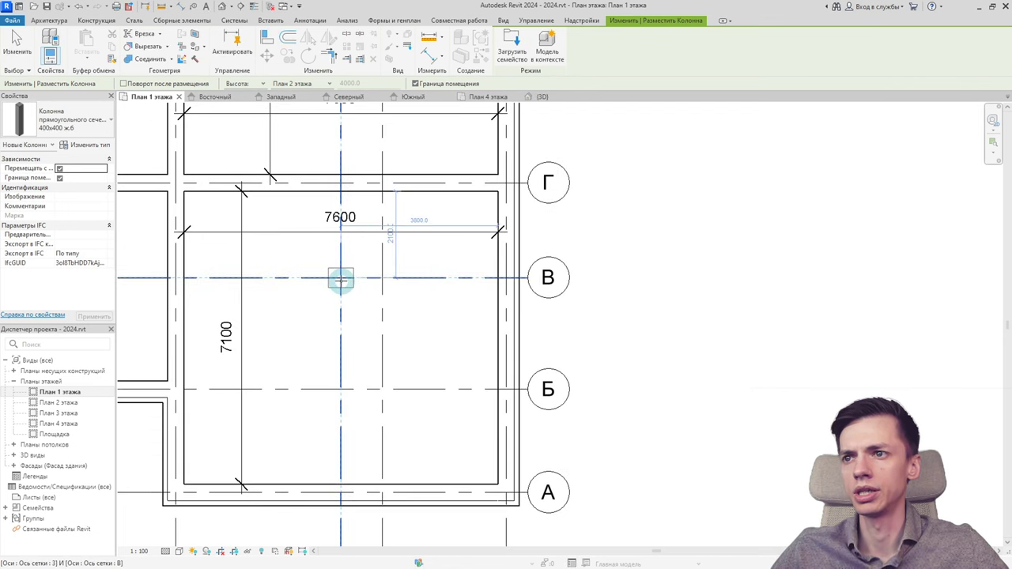
{"action": "scroll", "coordinate": [335, 305], "scroll_direction": "down", "scroll_amount": 1}
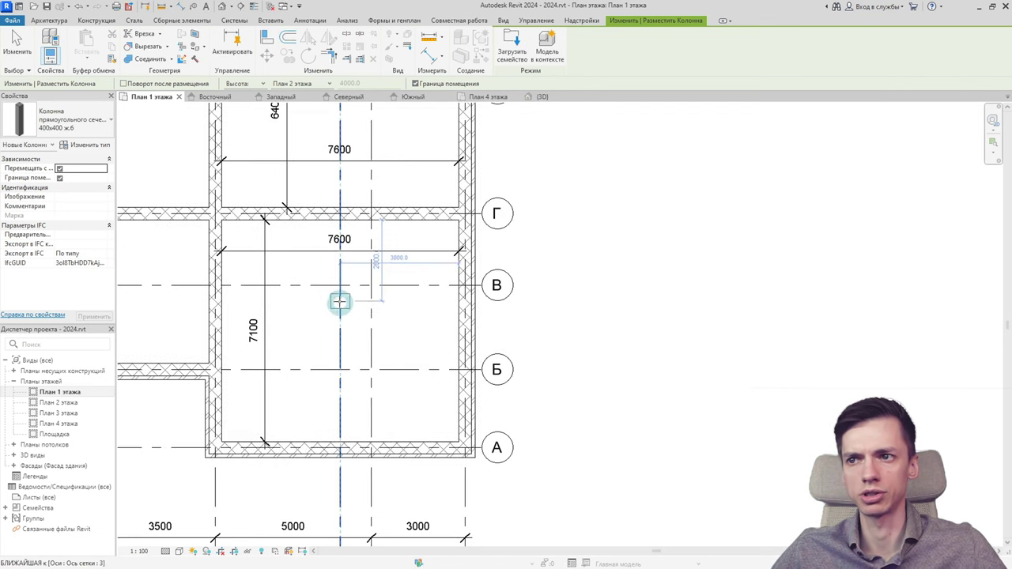
{"action": "left_click", "coordinate": [89, 145]}
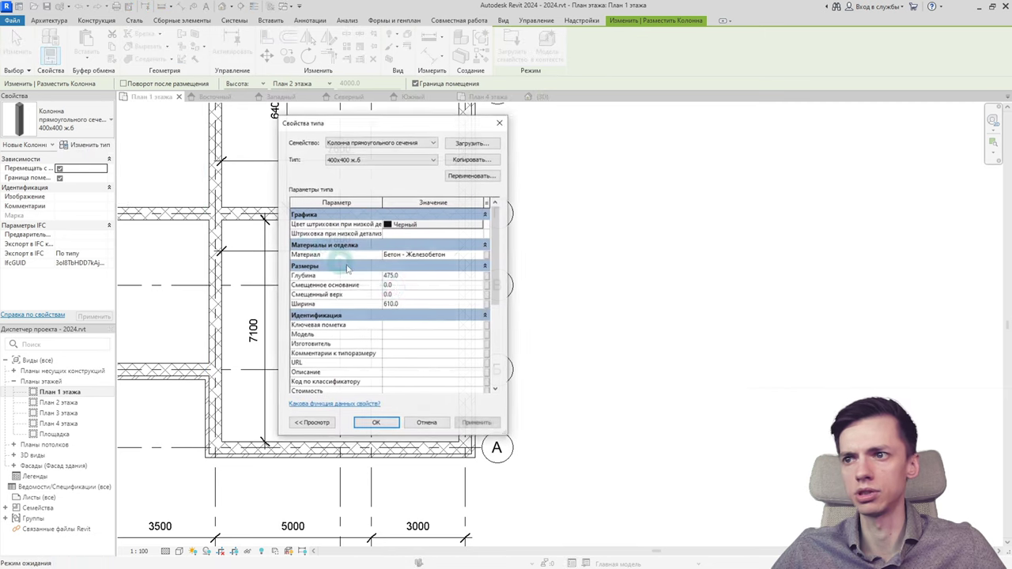
{"action": "left_click", "coordinate": [418, 276]}
{"action": "type", "text": "4"}
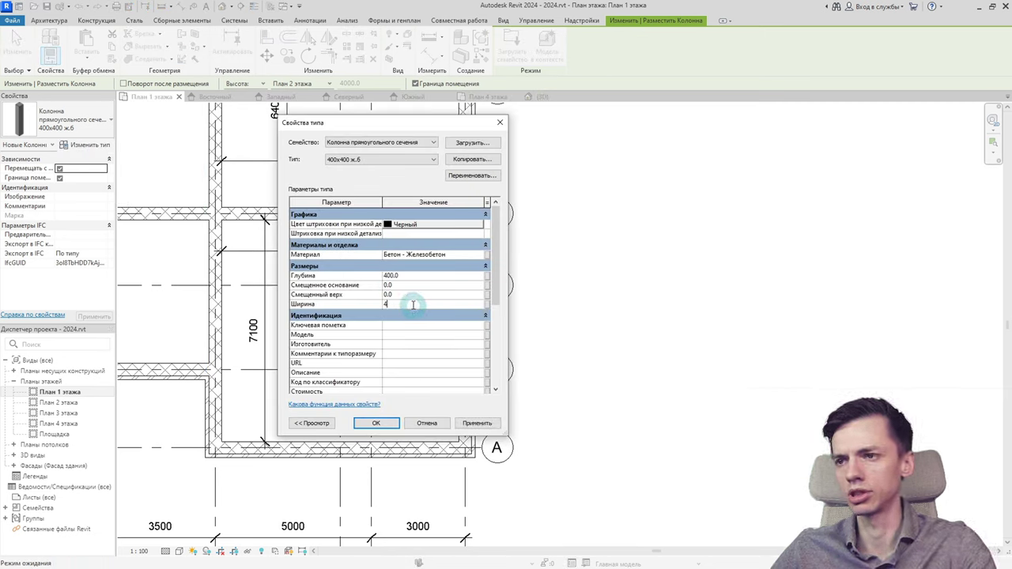
{"action": "type", "text": "000.0"}
{"action": "left_click", "coordinate": [383, 423]}
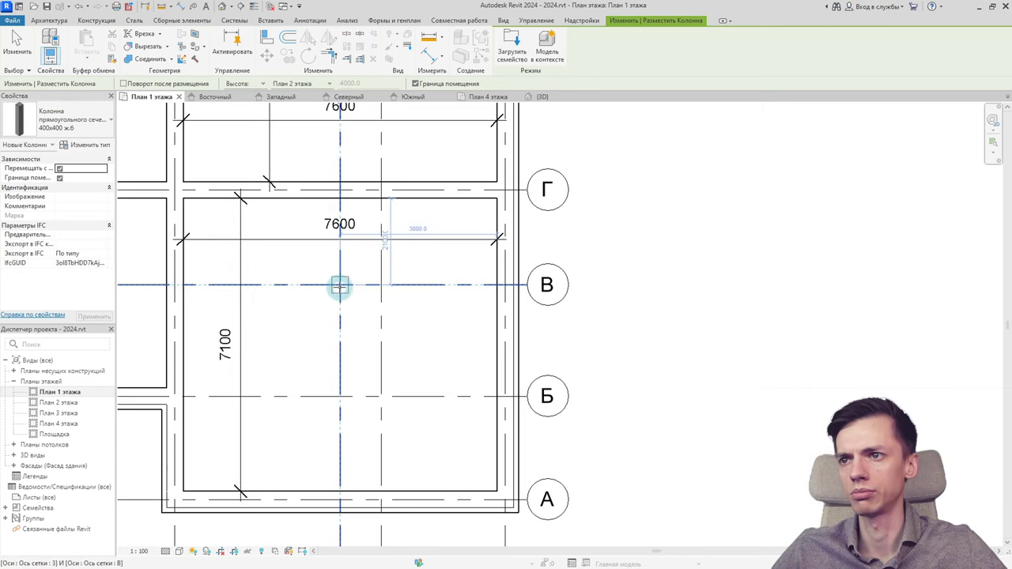
{"action": "left_click", "coordinate": [340, 286]}
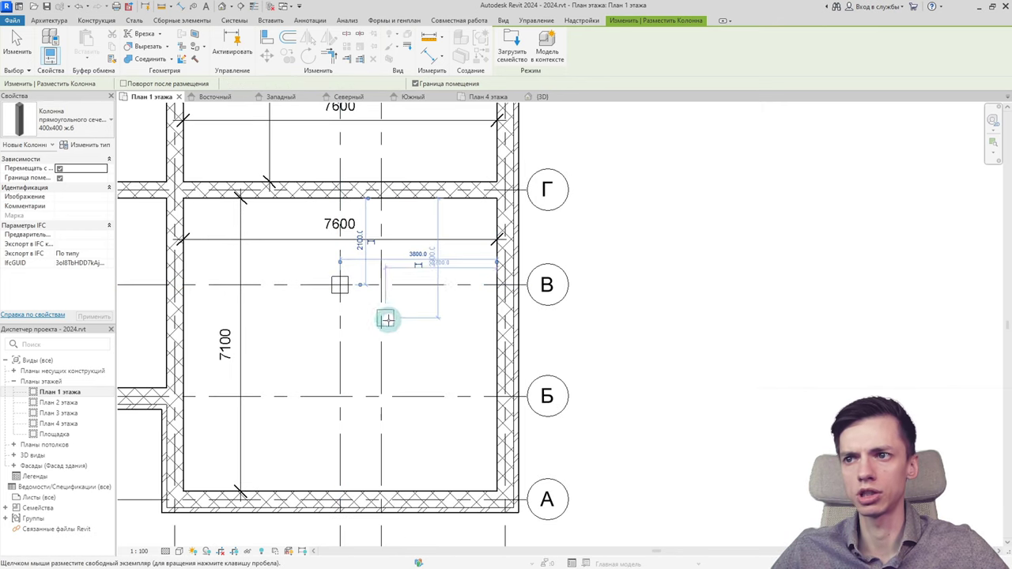
{"action": "key", "text": "Escape"}
{"action": "key", "text": "Escape"}
{"action": "scroll", "coordinate": [365, 322], "scroll_direction": "down", "scroll_amount": 1}
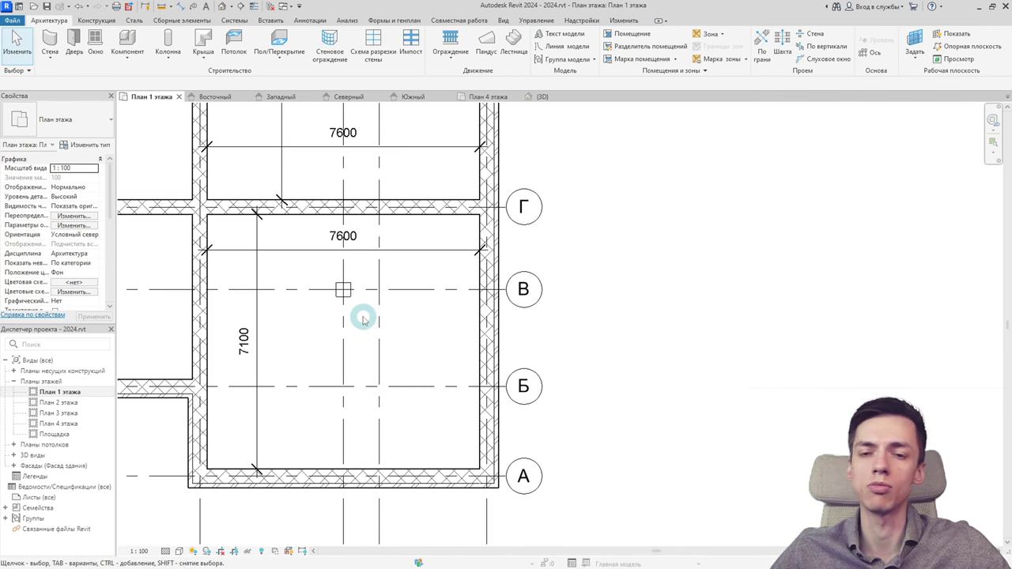
Step: Delete the interior 7600, 7100, 7600 and 6400 dimensions from the floor 1 plan
{"action": "scroll", "coordinate": [363, 320], "scroll_direction": "down", "scroll_amount": 2}
{"action": "scroll", "coordinate": [350, 300], "scroll_direction": "down", "scroll_amount": 1}
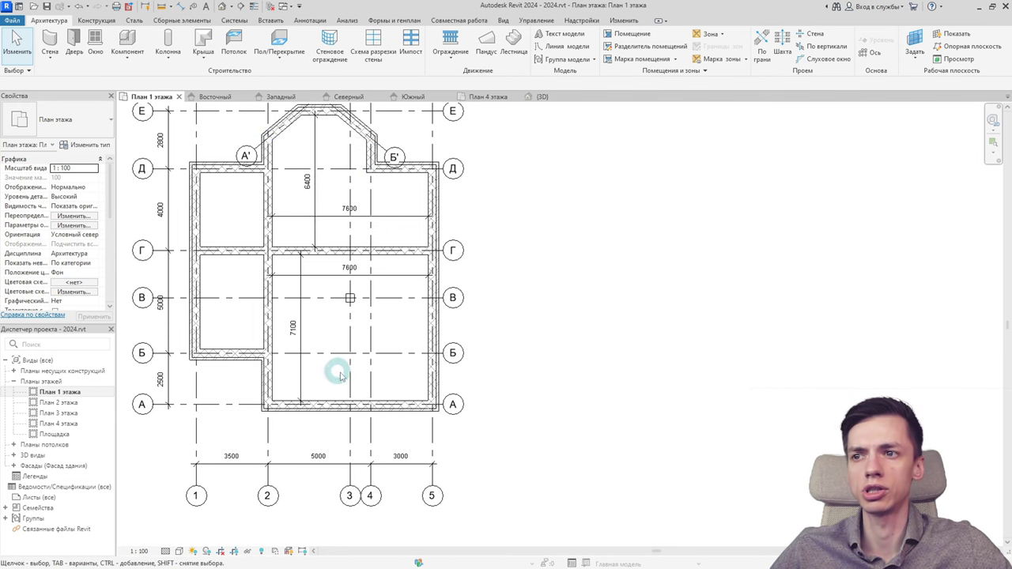
{"action": "scroll", "coordinate": [350, 294], "scroll_direction": "up", "scroll_amount": 2}
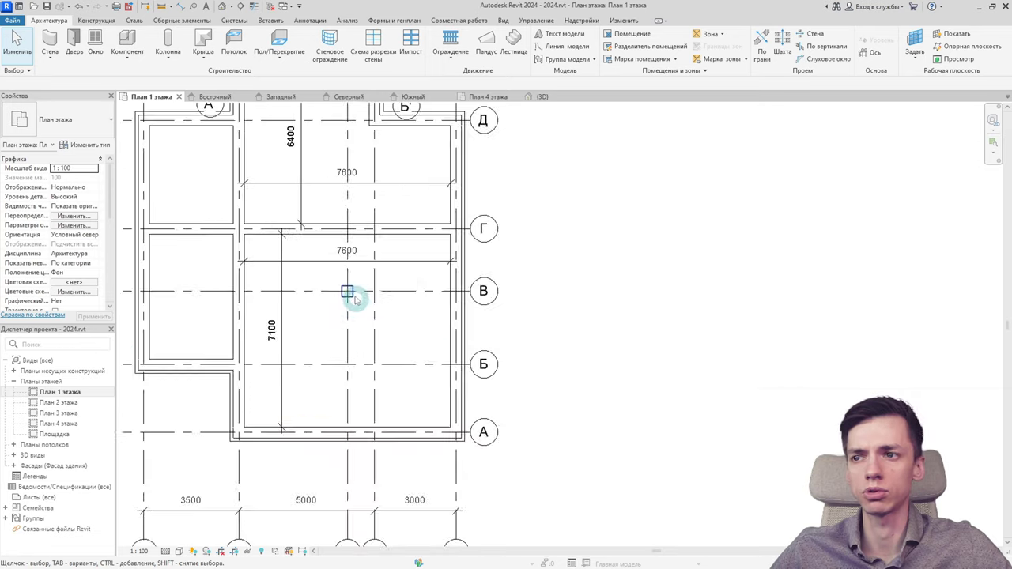
{"action": "scroll", "coordinate": [335, 285], "scroll_direction": "up", "scroll_amount": 2}
{"action": "scroll", "coordinate": [322, 284], "scroll_direction": "down", "scroll_amount": 1}
{"action": "left_click", "coordinate": [311, 254]}
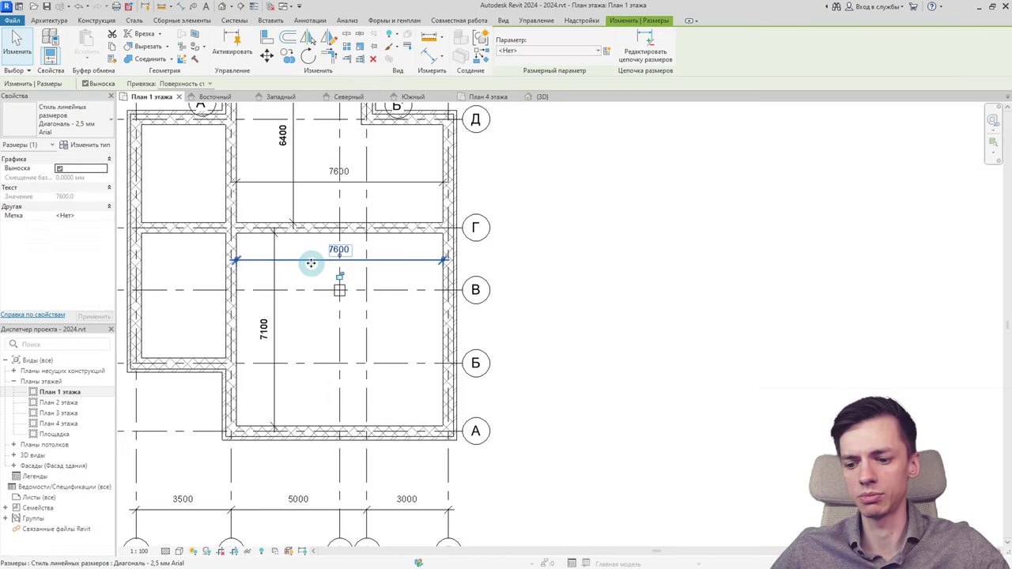
{"action": "key", "text": "Escape"}
{"action": "left_click", "coordinate": [276, 281]}
{"action": "key", "text": "Delete"}
{"action": "left_click", "coordinate": [309, 182]}
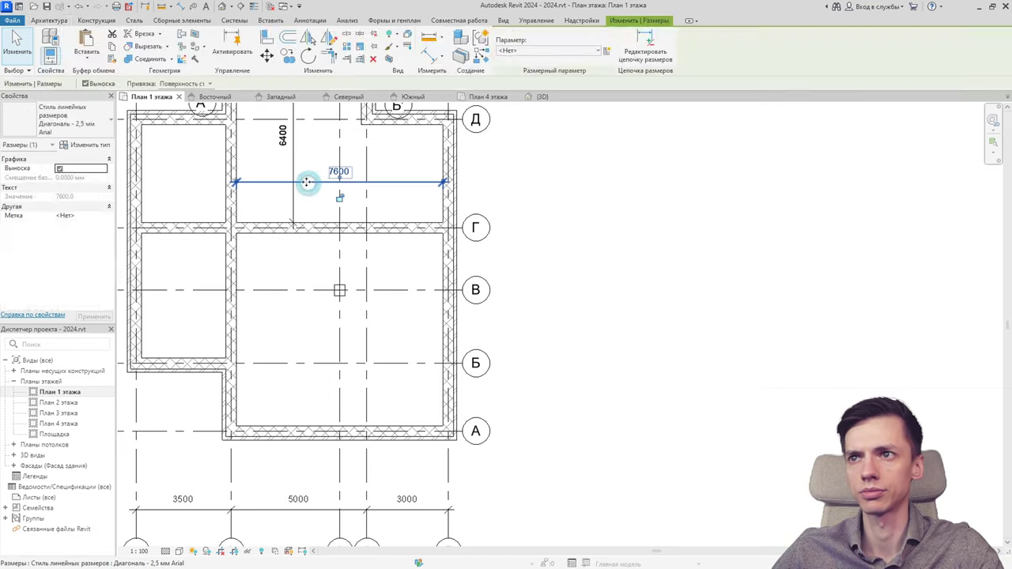
{"action": "key", "text": "Delete"}
{"action": "left_click", "coordinate": [290, 167]}
{"action": "key", "text": "Delete"}
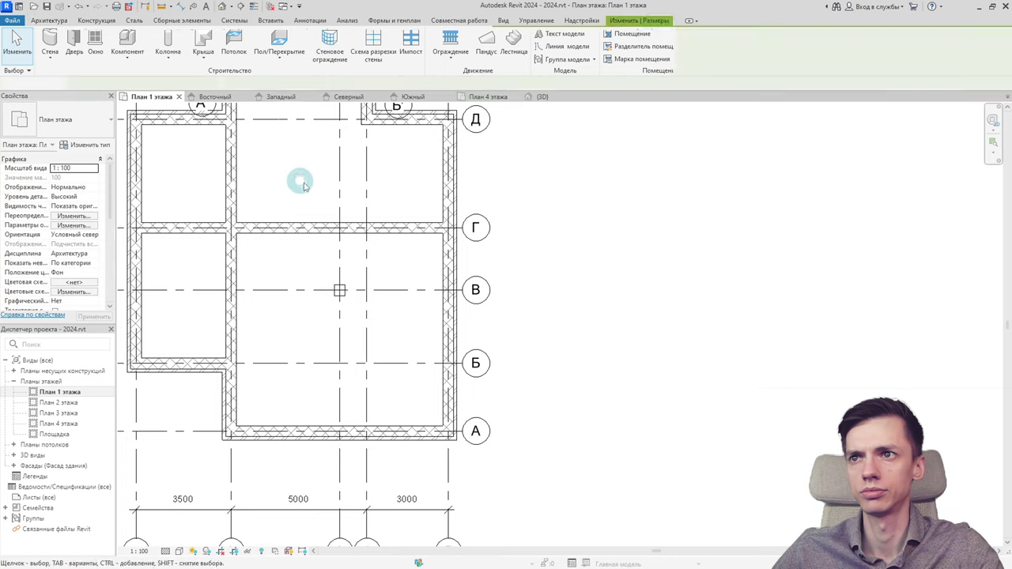
{"action": "scroll", "coordinate": [294, 219], "scroll_direction": "down", "scroll_amount": 2}
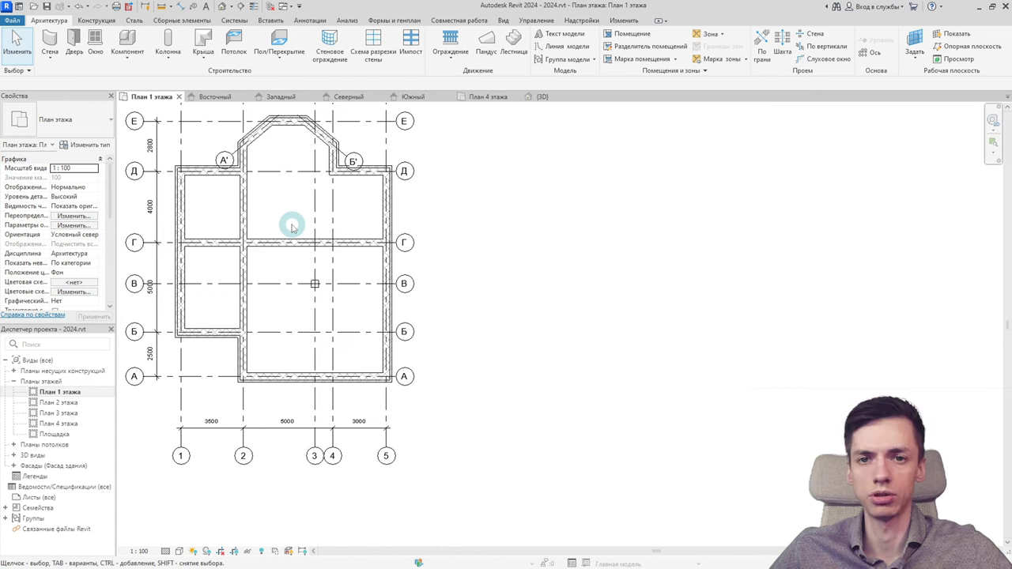
Step: Start the Wall tool and open the current wall type's type properties
{"action": "left_click", "coordinate": [50, 60]}
{"action": "left_click", "coordinate": [75, 97]}
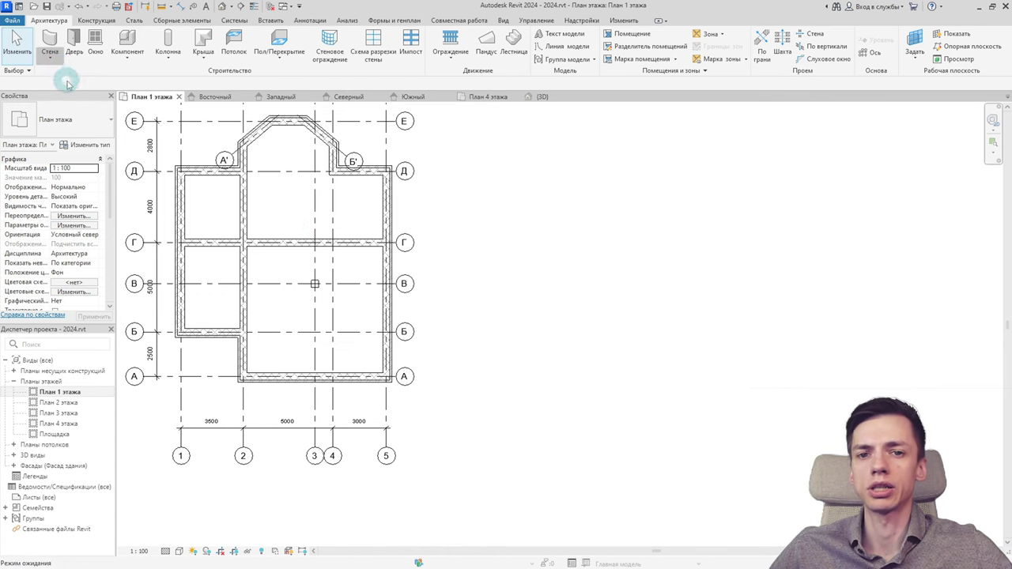
{"action": "left_click", "coordinate": [87, 145]}
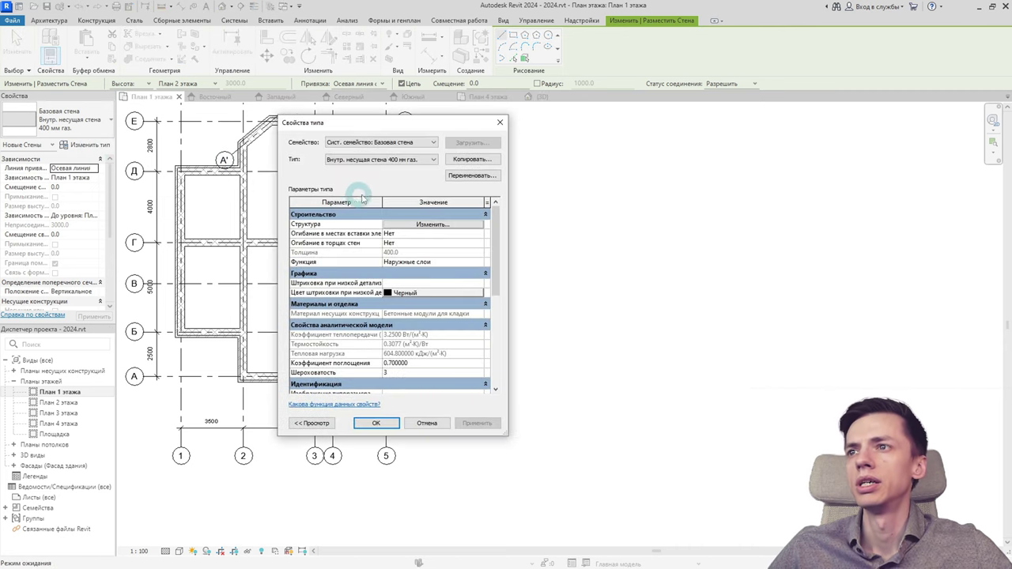
{"action": "left_click", "coordinate": [391, 159]}
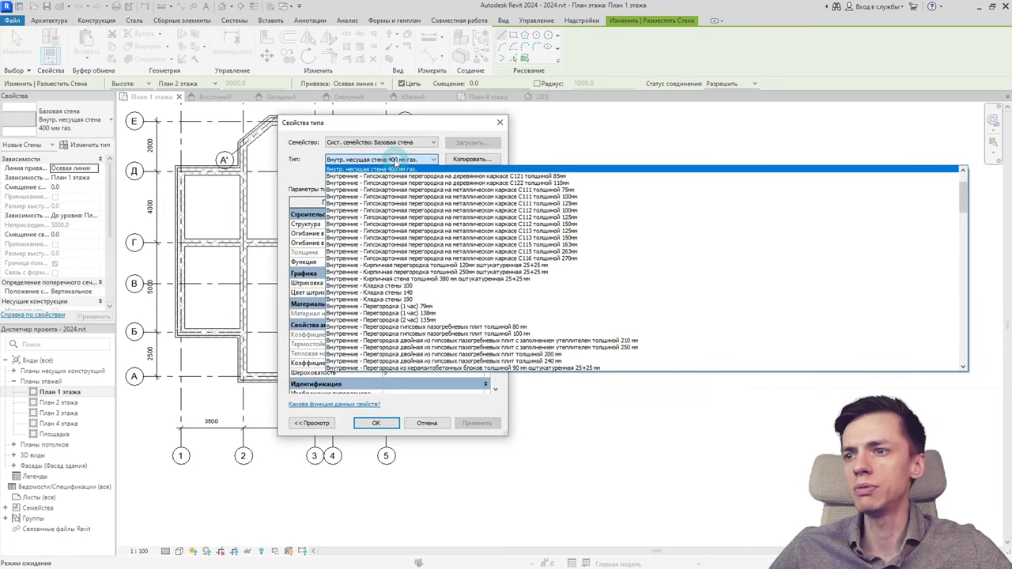
{"action": "left_click", "coordinate": [394, 161]}
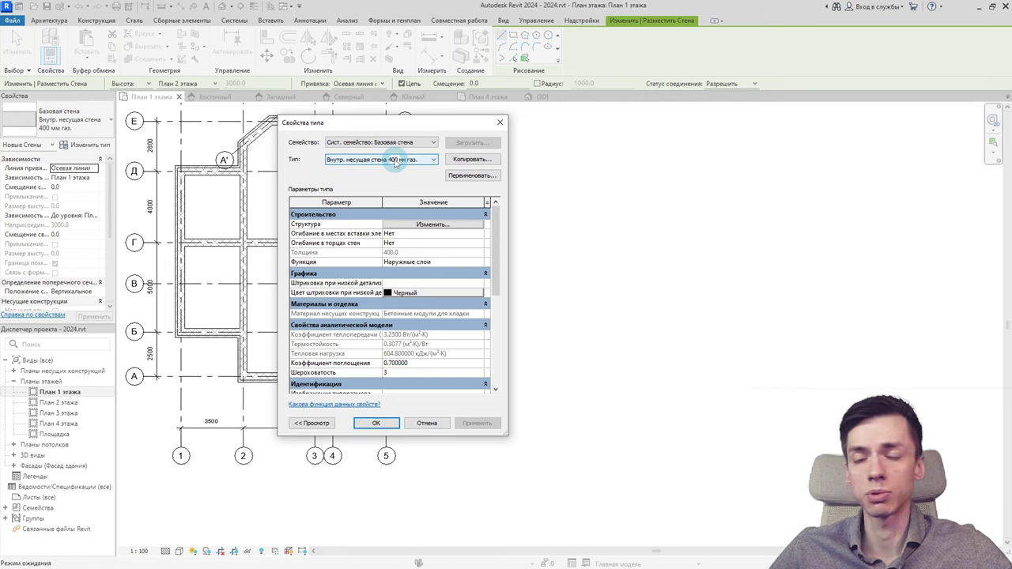
Step: Duplicate the wall type under the name 'Перегородка 120 мм кирпич'
{"action": "left_click", "coordinate": [469, 159]}
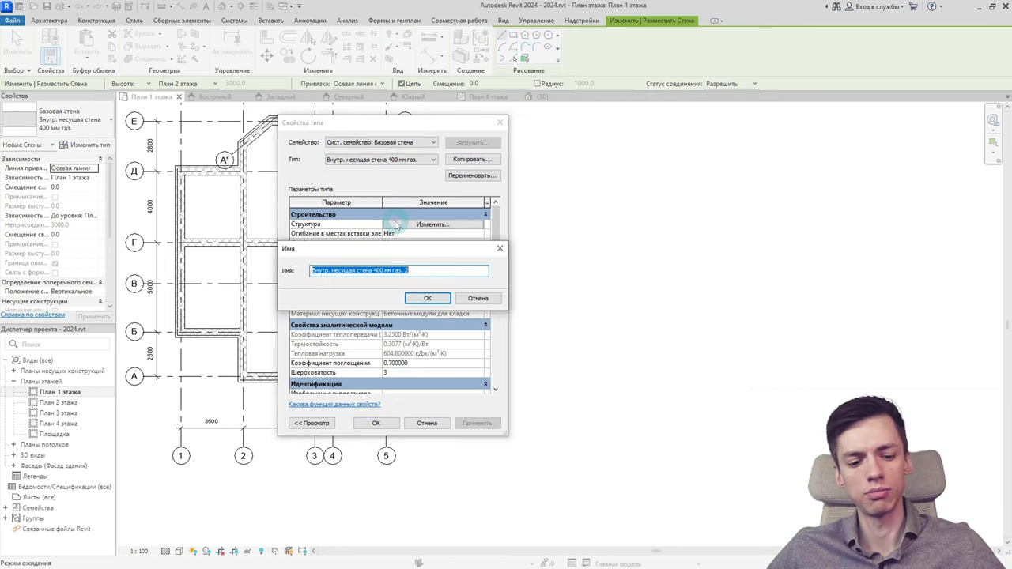
{"action": "type", "text": "пере"}
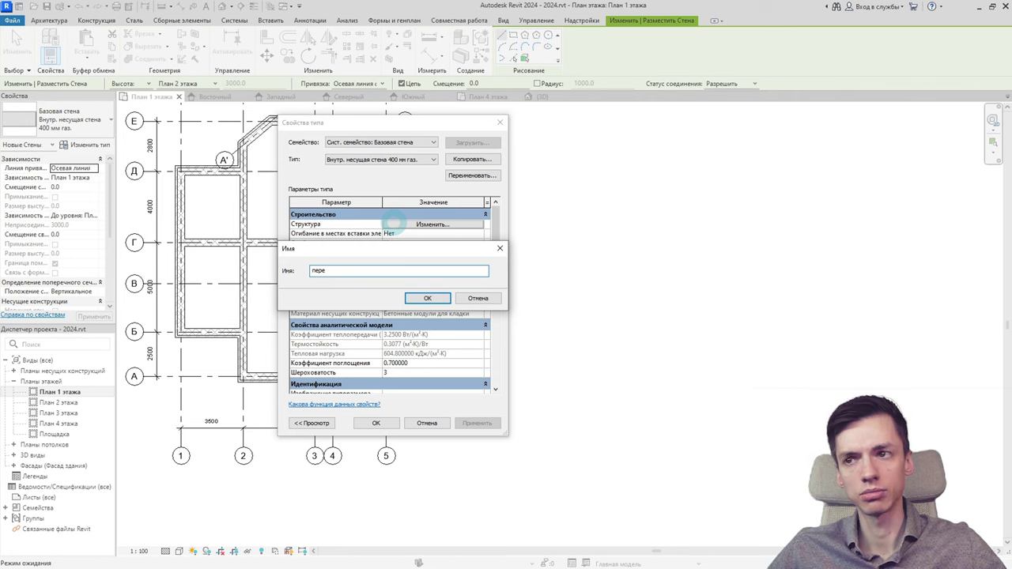
{"action": "left_click_drag", "start_coordinate": [343, 271], "coordinate": [298, 276]}
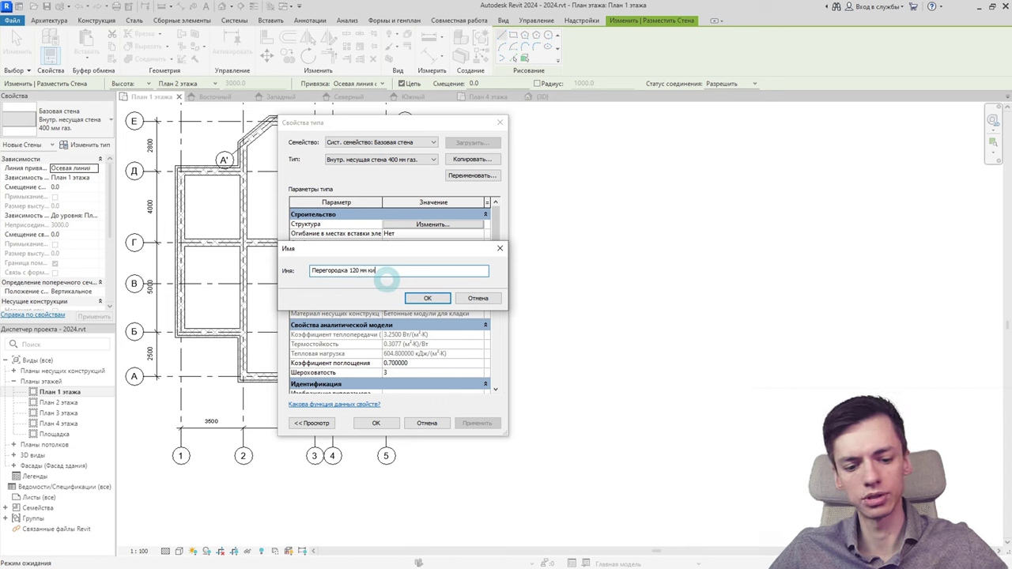
{"action": "left_click", "coordinate": [425, 298]}
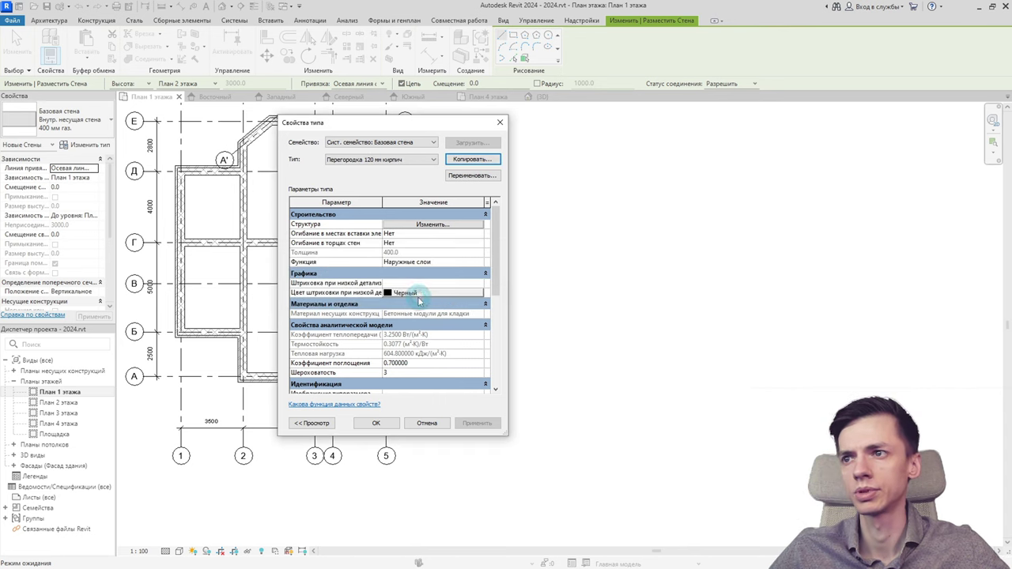
Step: Give the wall type one 120 mm structural layer of Кирпич, обычный material
{"action": "left_click", "coordinate": [408, 226]}
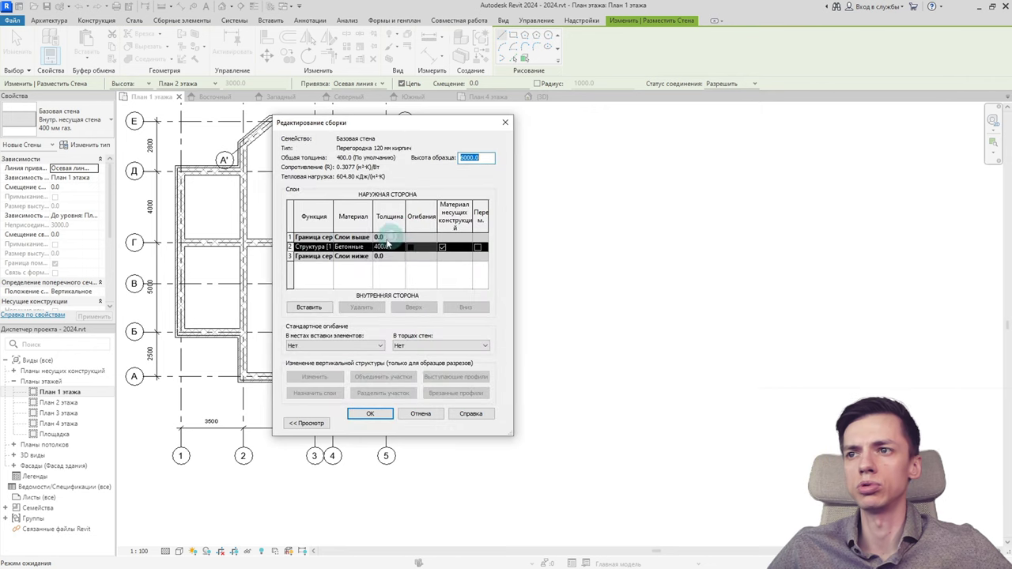
{"action": "left_click", "coordinate": [376, 246]}
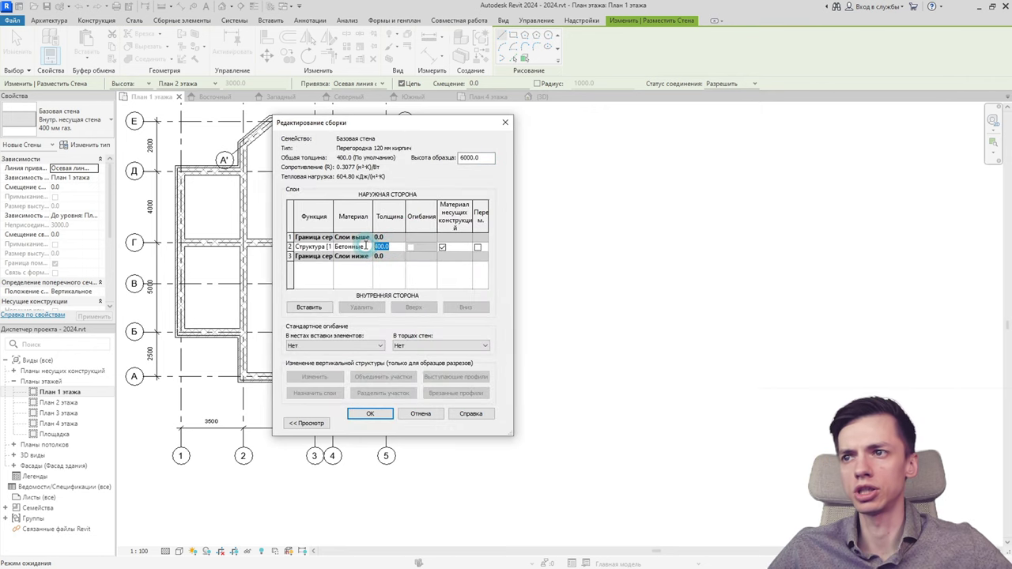
{"action": "type", "text": "120"}
{"action": "left_click", "coordinate": [352, 247]}
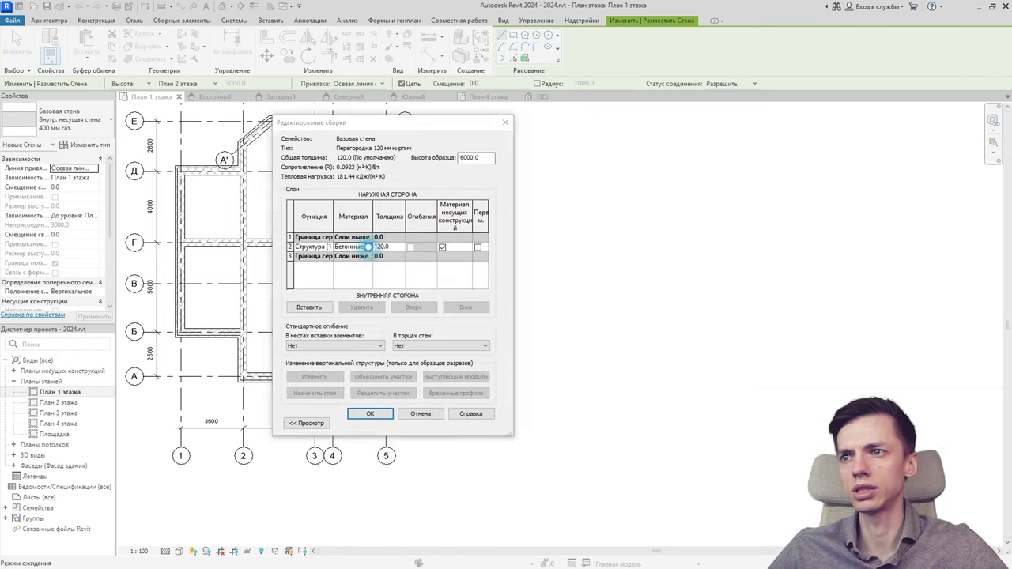
{"action": "left_click", "coordinate": [369, 246]}
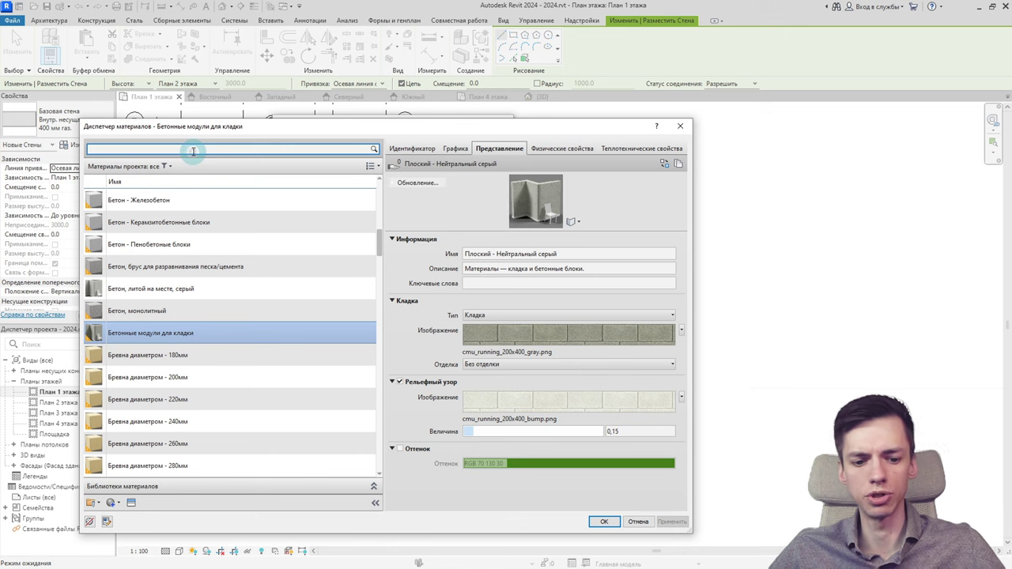
{"action": "type", "text": "кирпи"}
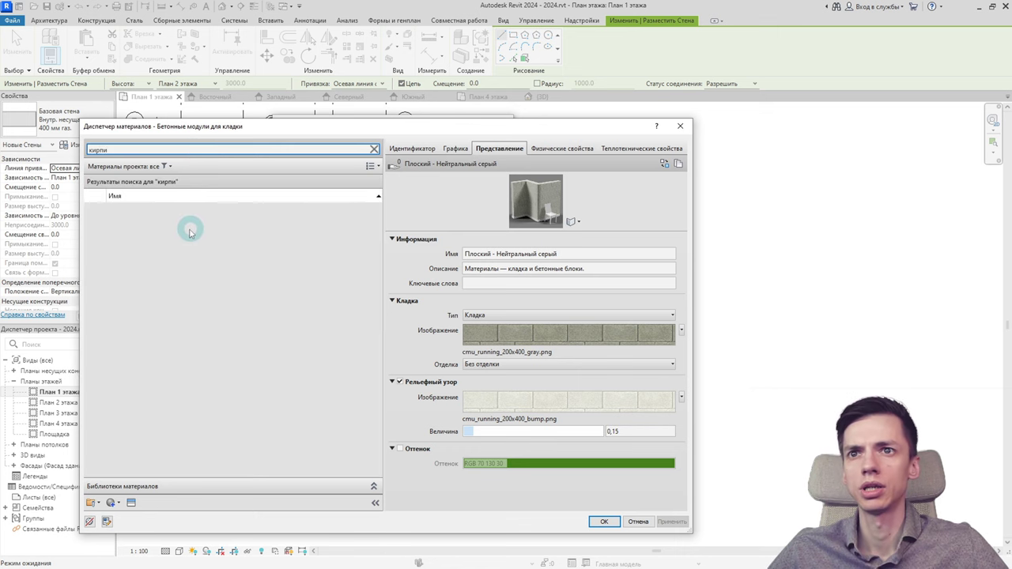
{"action": "double_click", "coordinate": [150, 302]}
{"action": "left_click", "coordinate": [331, 277]}
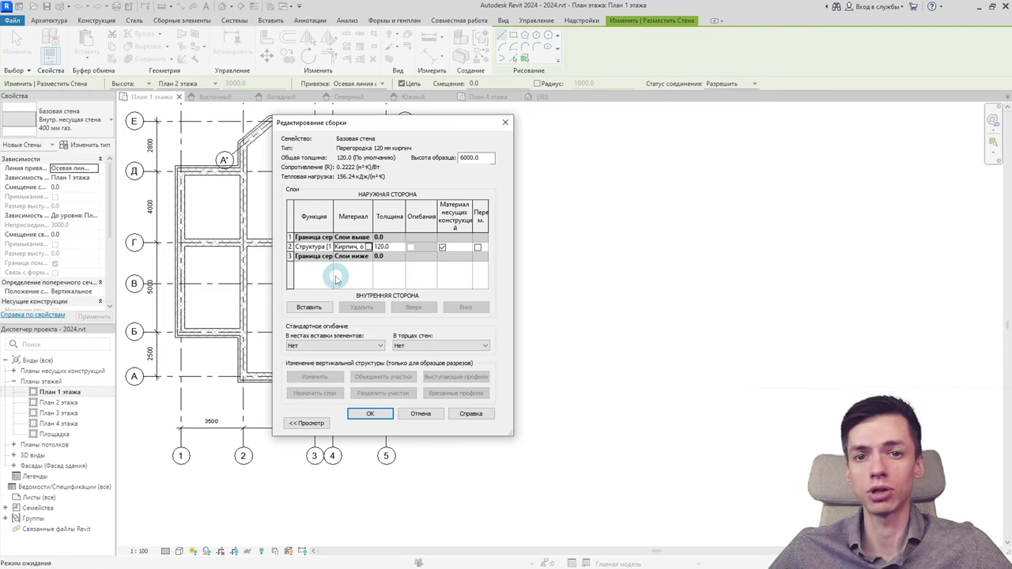
{"action": "left_click", "coordinate": [362, 412]}
Step: Save the wall type and set the wall location line to the exterior finish face
{"action": "left_click", "coordinate": [376, 423]}
{"action": "scroll", "coordinate": [311, 305], "scroll_direction": "up", "scroll_amount": 2}
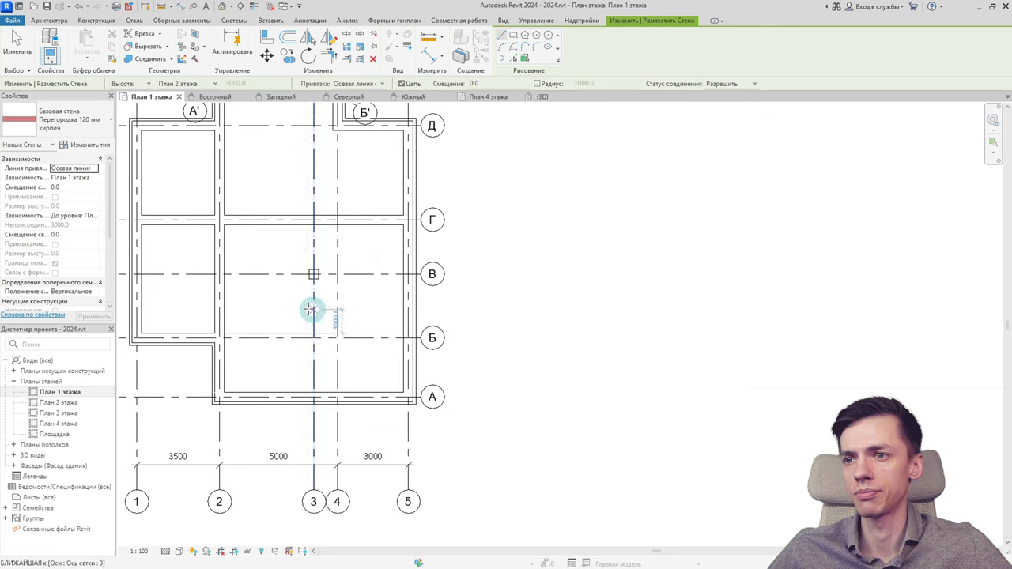
{"action": "scroll", "coordinate": [312, 305], "scroll_direction": "up", "scroll_amount": 2}
{"action": "middle_click_drag", "start_coordinate": [276, 327], "coordinate": [323, 314]}
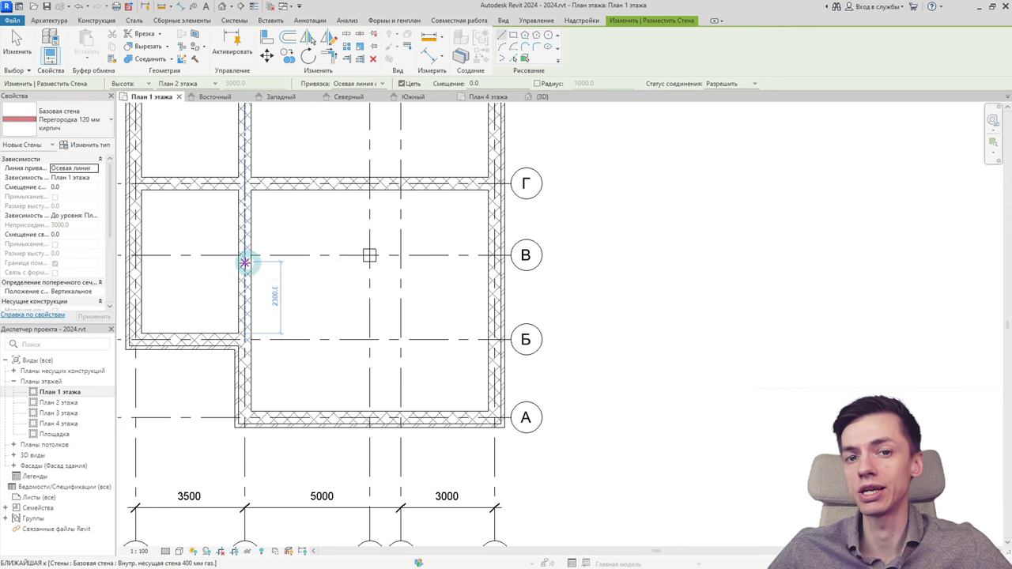
{"action": "left_click", "coordinate": [94, 168]}
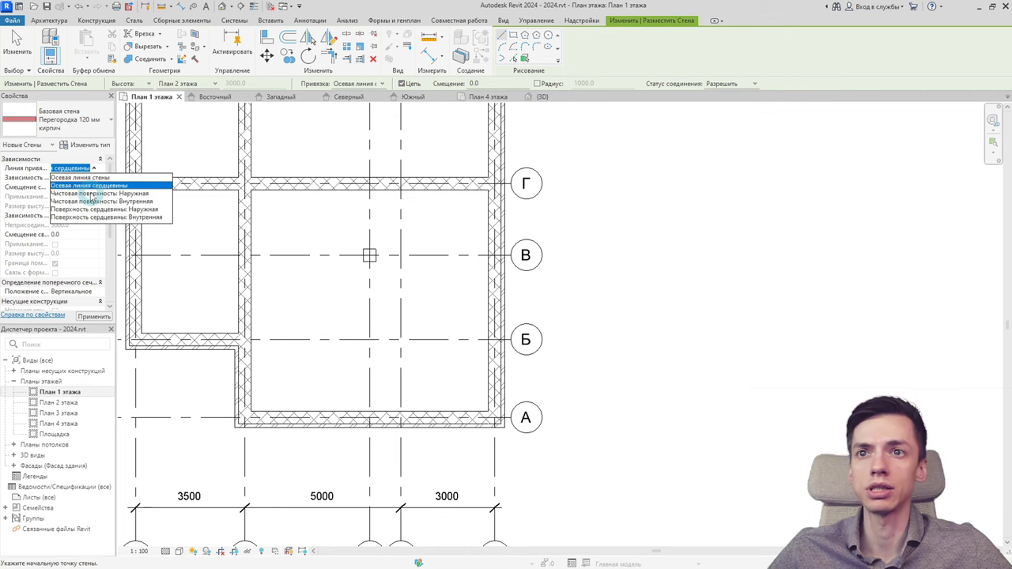
{"action": "left_click", "coordinate": [92, 193]}
{"action": "middle_click_drag", "start_coordinate": [196, 296], "coordinate": [242, 296]}
{"action": "scroll", "coordinate": [196, 309], "scroll_direction": "up", "scroll_amount": 1}
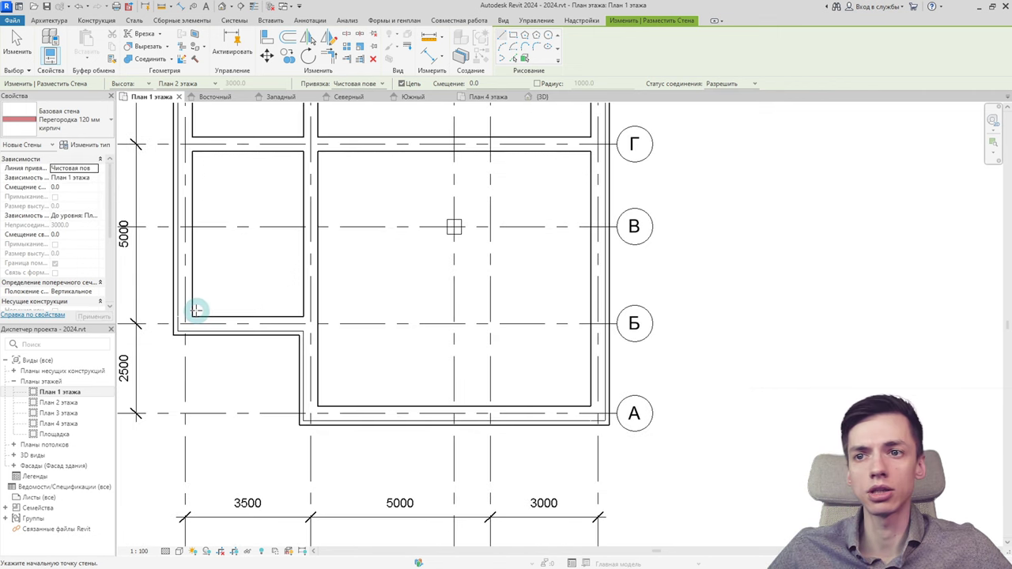
Step: Draw the brick partition along the small left room's bottom edge, corner to corner
{"action": "left_click", "coordinate": [193, 315]}
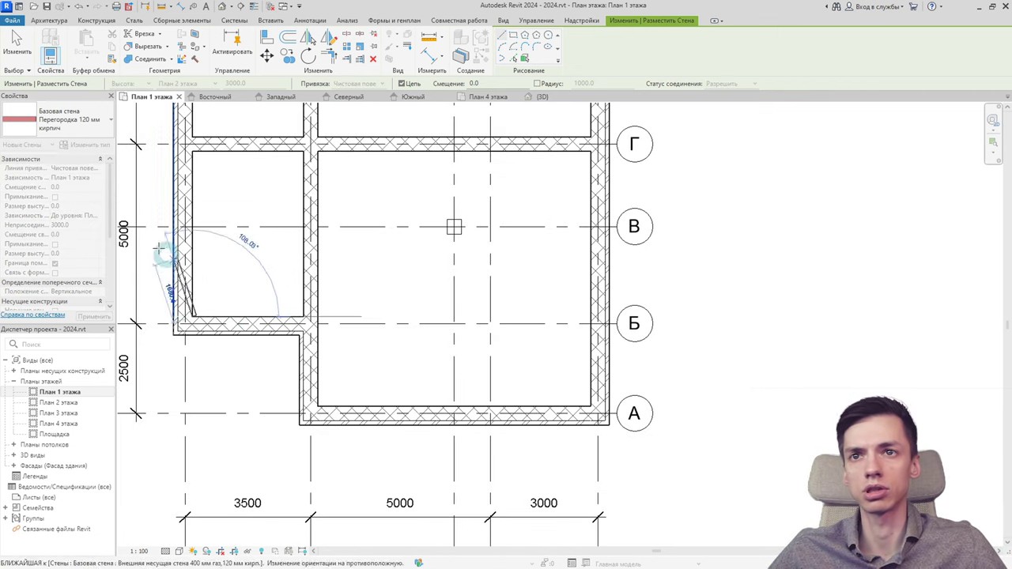
{"action": "key", "text": "Escape"}
{"action": "left_click", "coordinate": [75, 168]}
{"action": "left_click", "coordinate": [93, 169]}
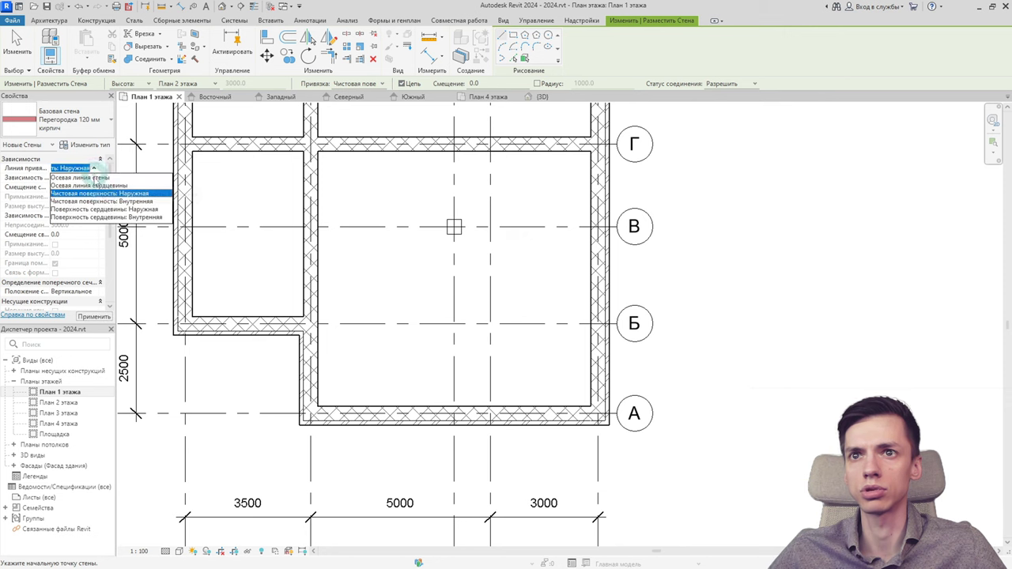
{"action": "left_click", "coordinate": [99, 193]}
{"action": "left_click", "coordinate": [193, 315]}
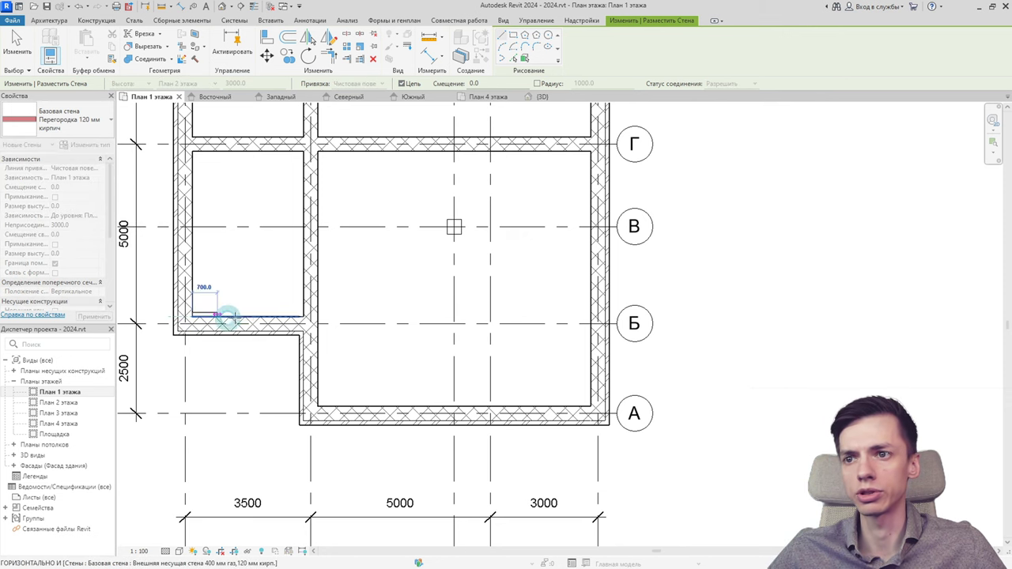
{"action": "left_click", "coordinate": [302, 316]}
{"action": "key", "text": "Escape"}
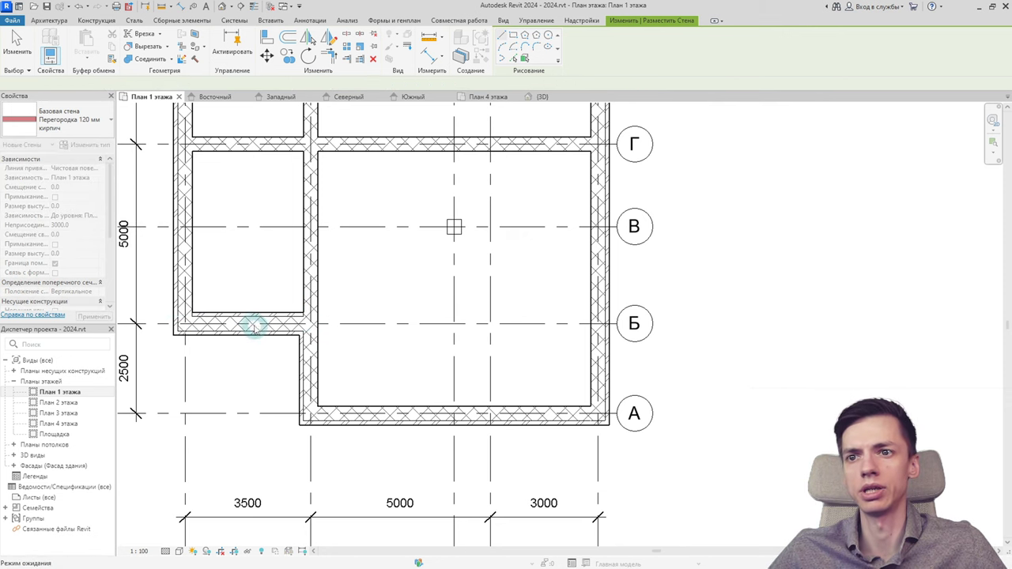
{"action": "scroll", "coordinate": [253, 326], "scroll_direction": "up", "scroll_amount": 3}
{"action": "key", "text": "Escape"}
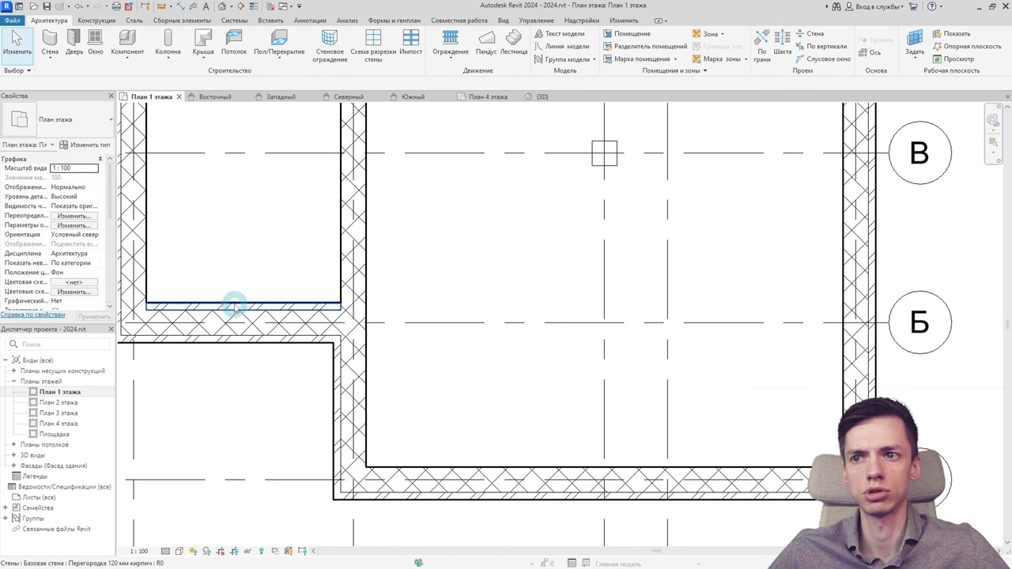
Step: Move the new partition upward by a typed distance of 2
{"action": "left_click", "coordinate": [234, 305]}
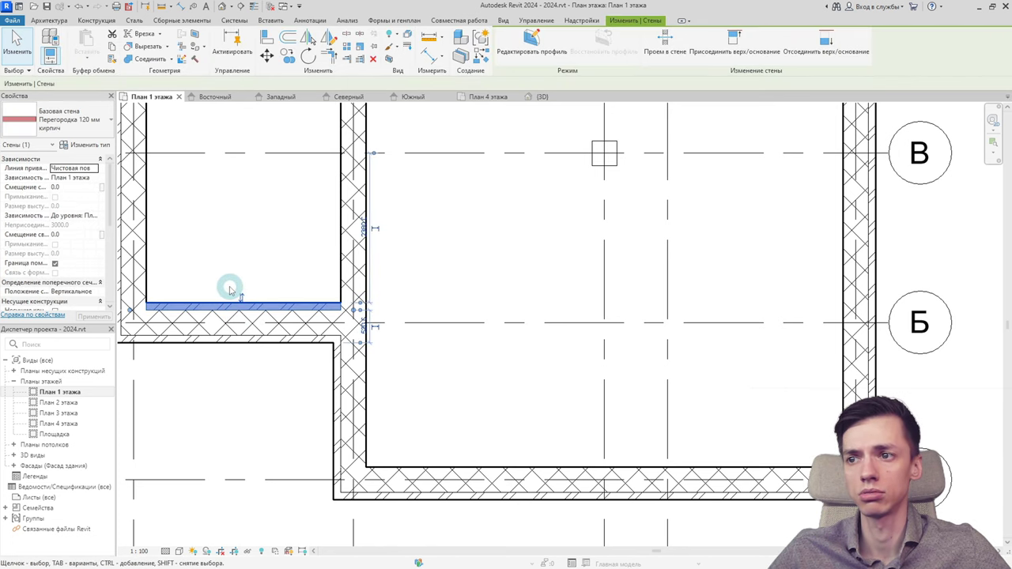
{"action": "scroll", "coordinate": [229, 290], "scroll_direction": "down", "scroll_amount": 2}
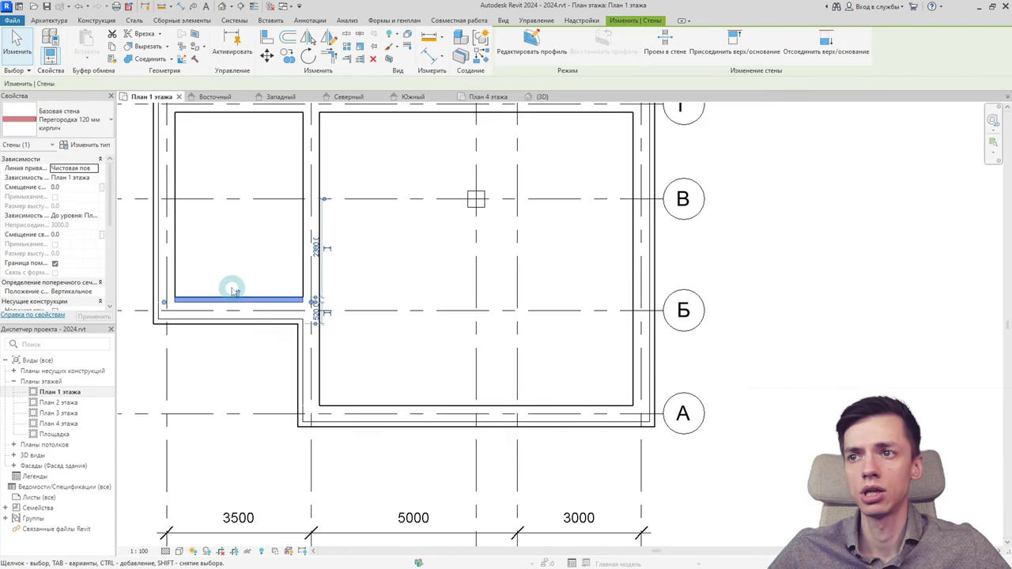
{"action": "left_click", "coordinate": [267, 54]}
{"action": "left_click", "coordinate": [233, 248]}
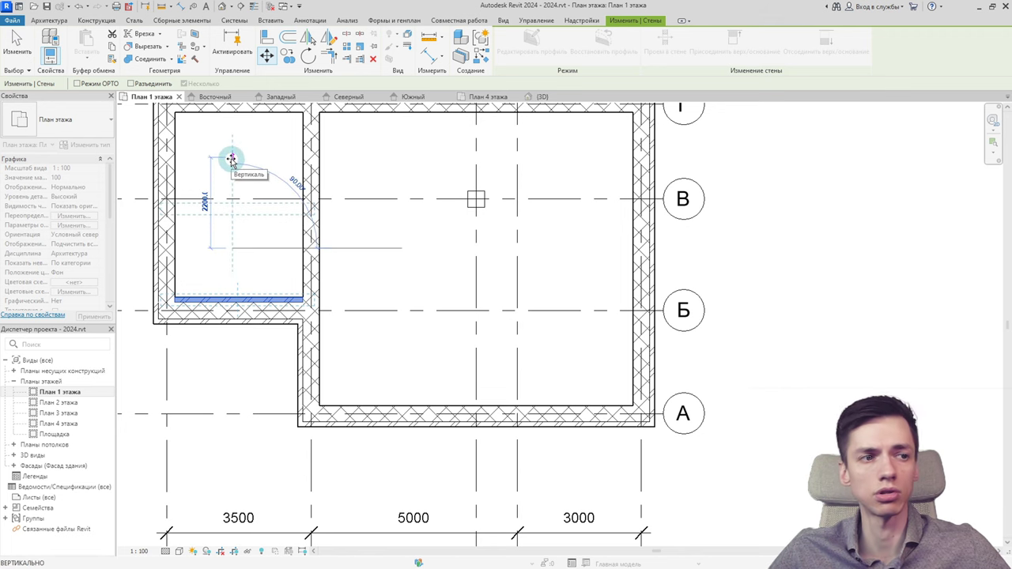
{"action": "type", "text": "2"}
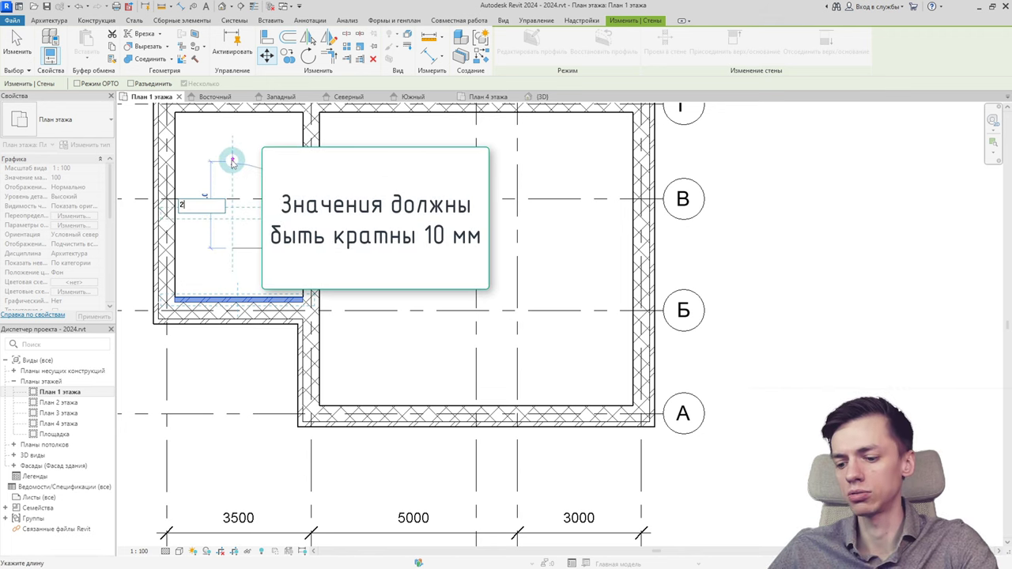
{"action": "key", "text": "Return"}
{"action": "key", "text": "Escape"}
{"action": "key", "text": "Escape"}
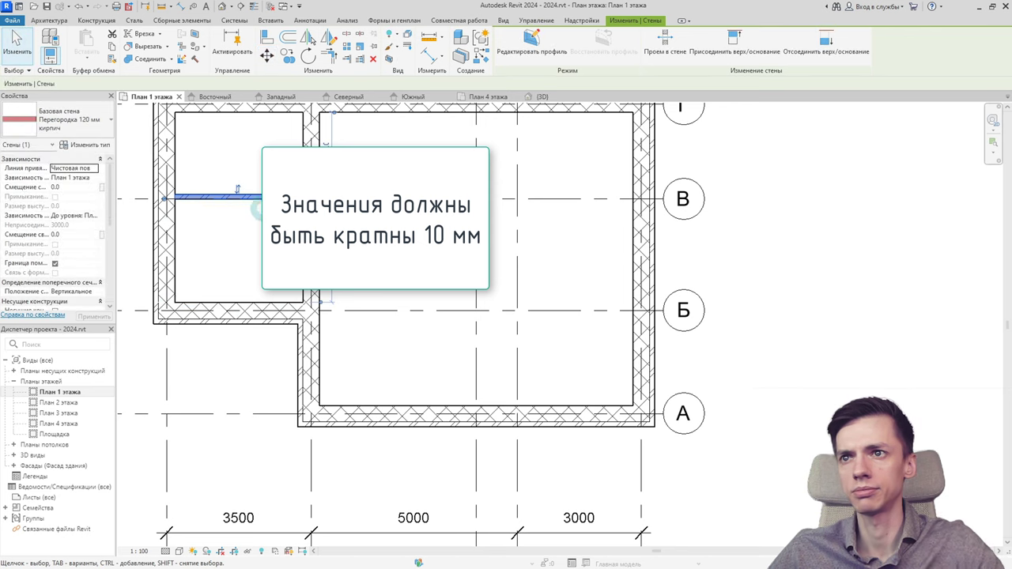
Step: Set the partition's temporary dimension to 2000 mm from the room's lower wall
{"action": "scroll", "coordinate": [242, 214], "scroll_direction": "up", "scroll_amount": 2}
{"action": "middle_click_drag", "start_coordinate": [260, 236], "coordinate": [277, 266]}
{"action": "scroll", "coordinate": [272, 257], "scroll_direction": "down", "scroll_amount": 2}
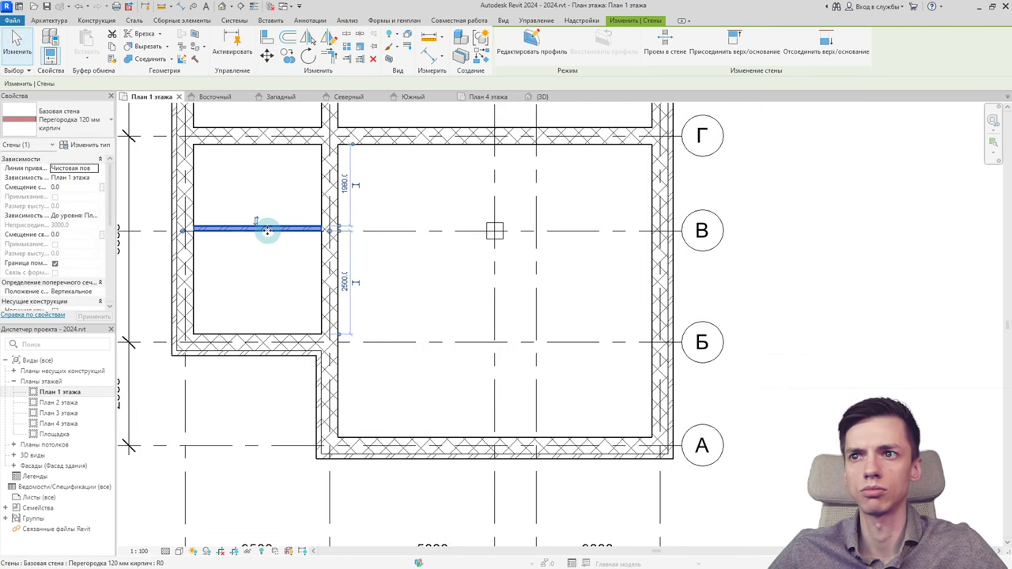
{"action": "left_click", "coordinate": [344, 281]}
{"action": "type", "text": "2000"}
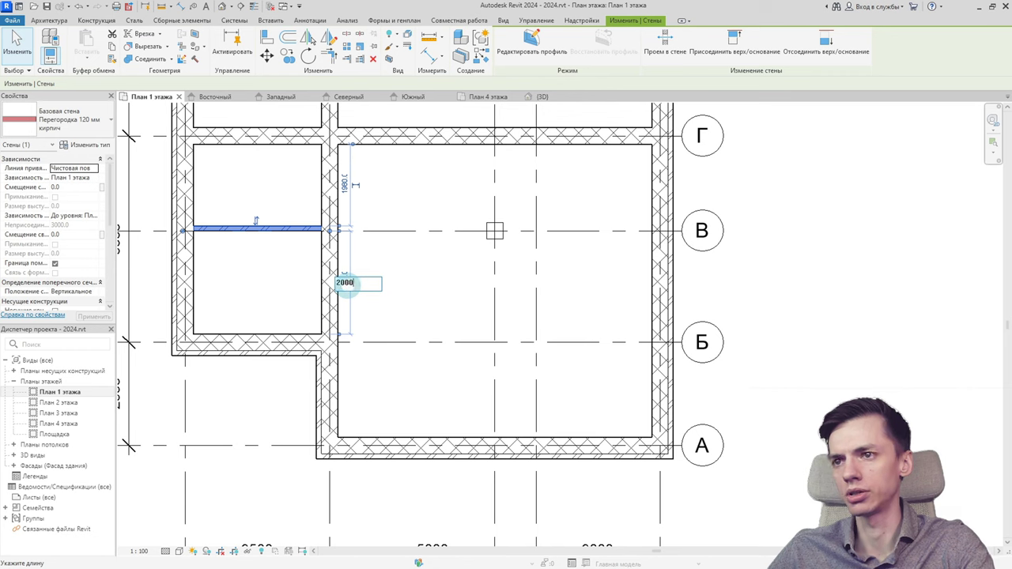
{"action": "key", "text": "Return"}
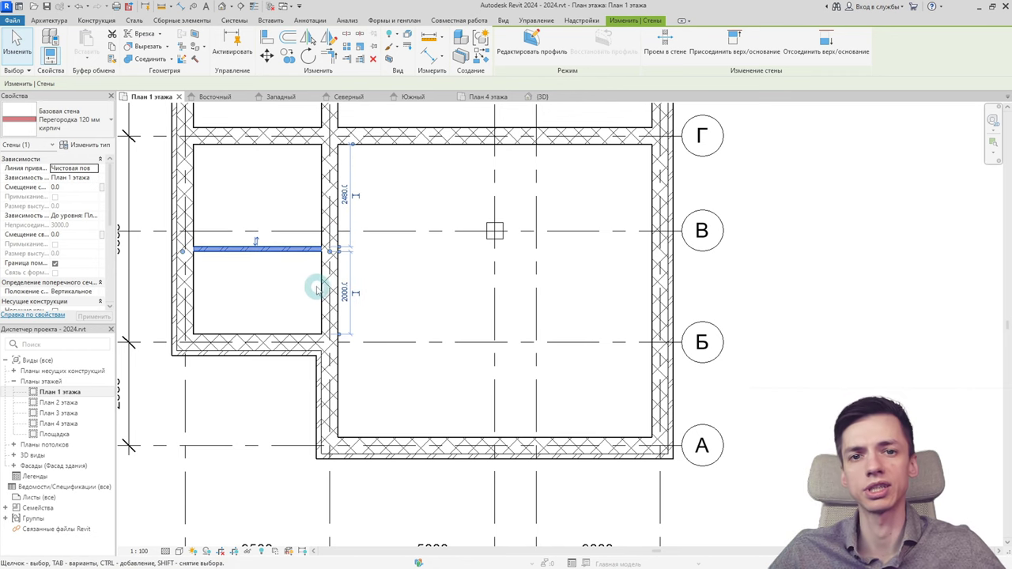
{"action": "left_click", "coordinate": [403, 295]}
{"action": "middle_click_drag", "start_coordinate": [472, 308], "coordinate": [399, 294]}
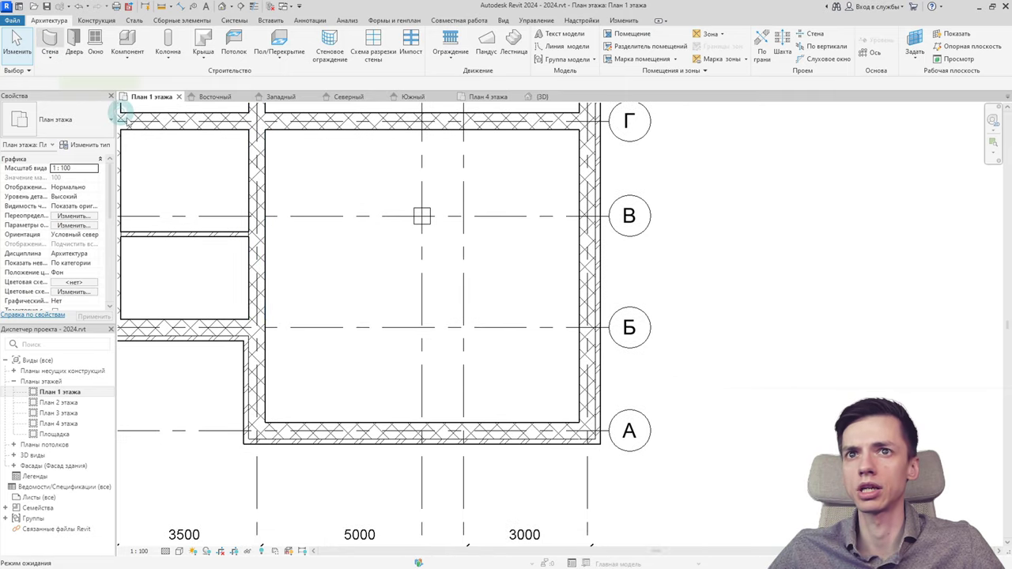
Step: Draw a vertical partition from the column on axis В down to the axis А wall
{"action": "left_click", "coordinate": [49, 40]}
{"action": "left_click", "coordinate": [421, 225]}
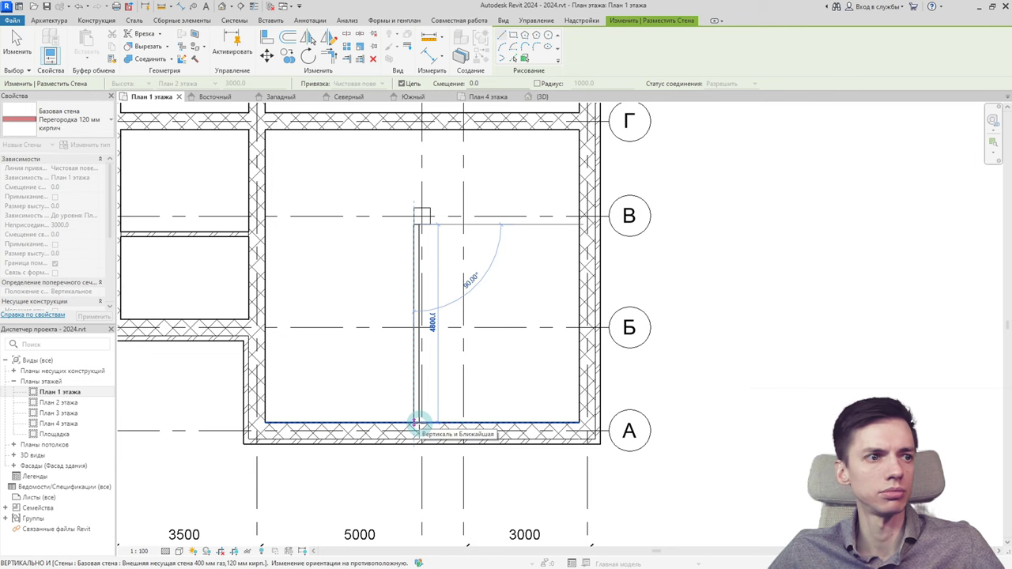
{"action": "left_click", "coordinate": [419, 424]}
{"action": "key", "text": "Escape"}
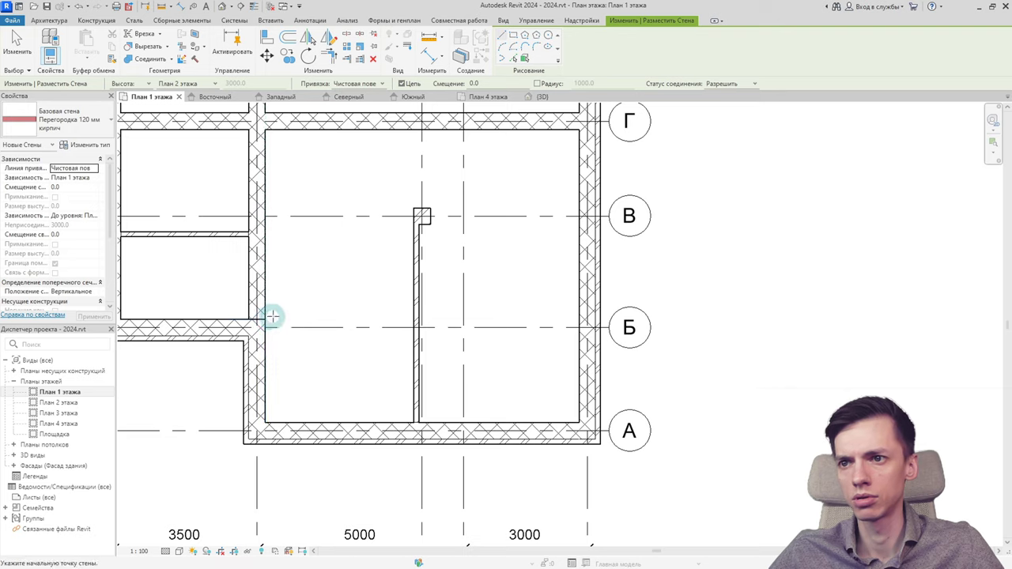
Step: Draw a 4000 mm horizontal partition along axis Б to the vertical partition
{"action": "scroll", "coordinate": [263, 320], "scroll_direction": "up", "scroll_amount": 2}
{"action": "scroll", "coordinate": [263, 320], "scroll_direction": "up", "scroll_amount": 2}
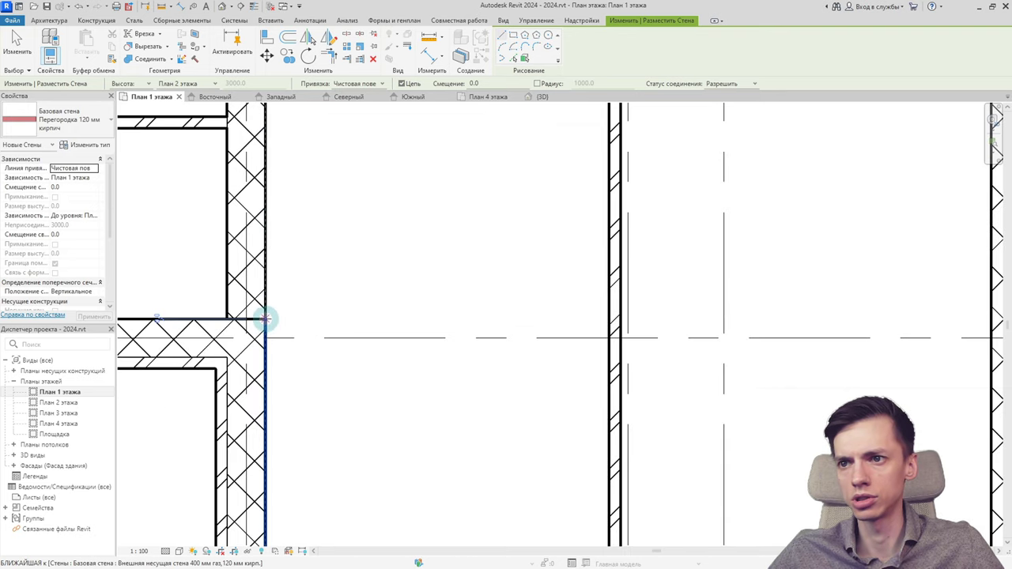
{"action": "scroll", "coordinate": [234, 320], "scroll_direction": "down", "scroll_amount": 1}
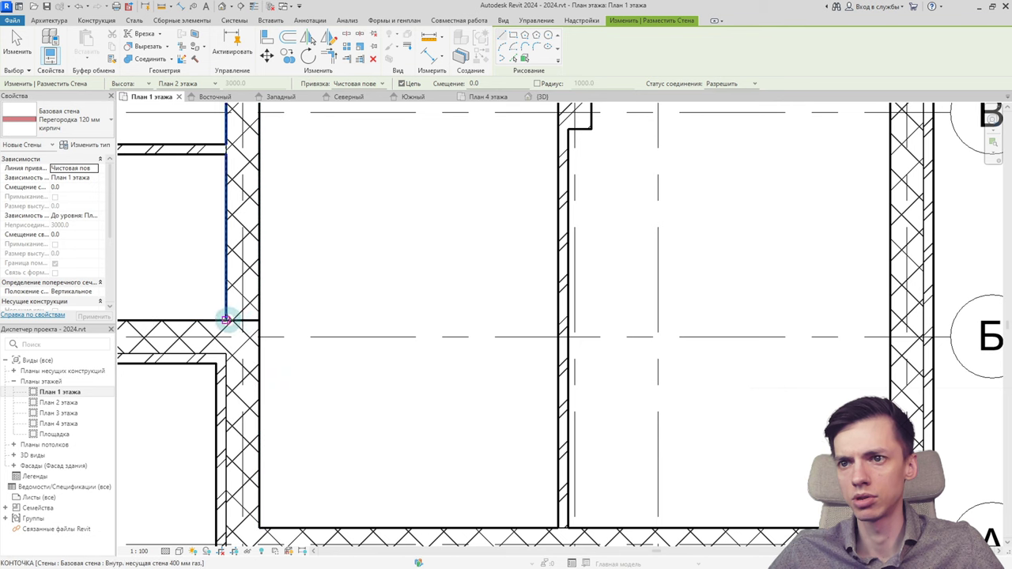
{"action": "left_click", "coordinate": [226, 320]}
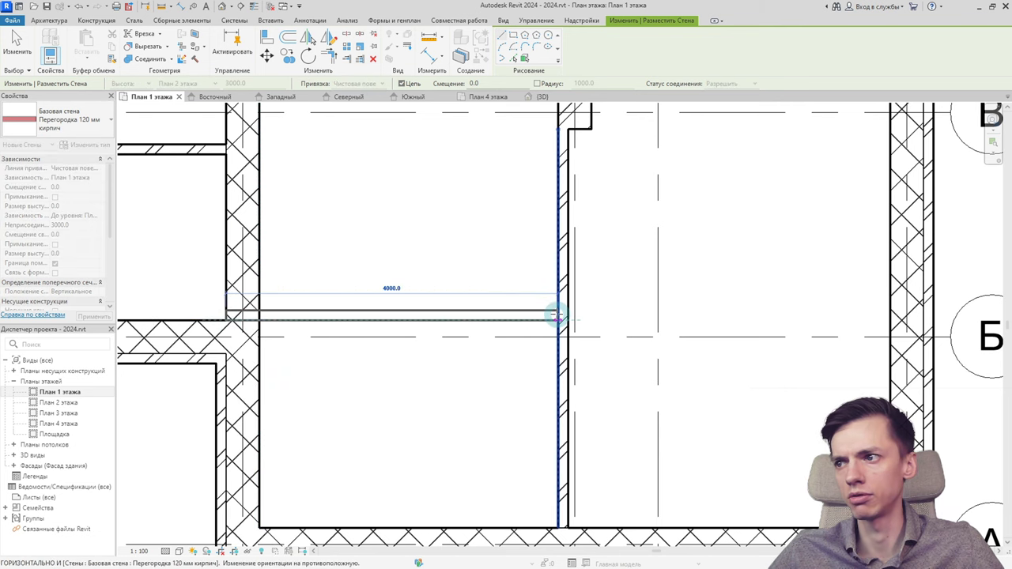
{"action": "left_click", "coordinate": [557, 317]}
{"action": "key", "text": "Escape"}
{"action": "key", "text": "Escape"}
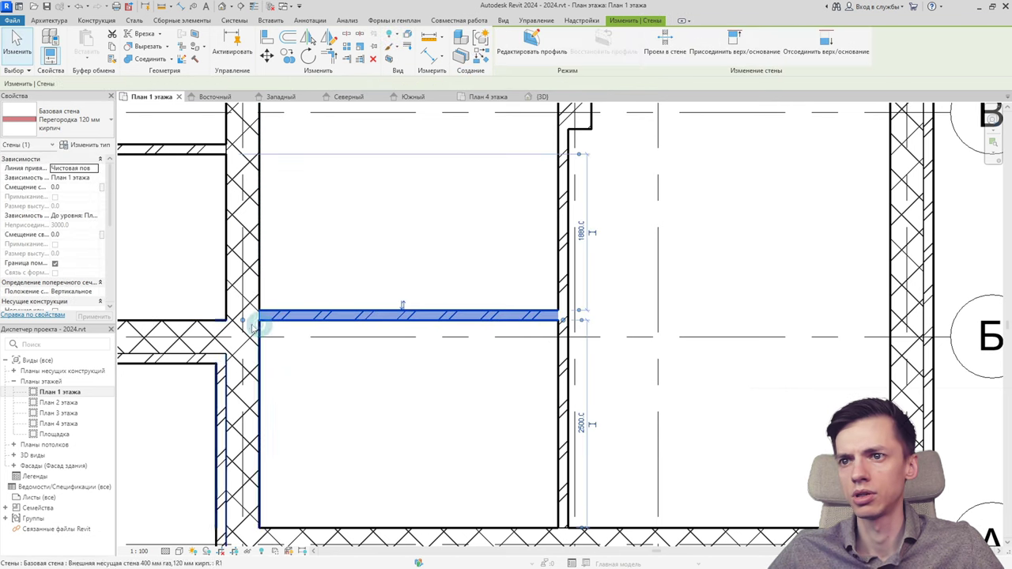
Step: Flip the horizontal partition to the other side of axis Б
{"action": "left_click", "coordinate": [260, 323]}
{"action": "left_click", "coordinate": [370, 316]}
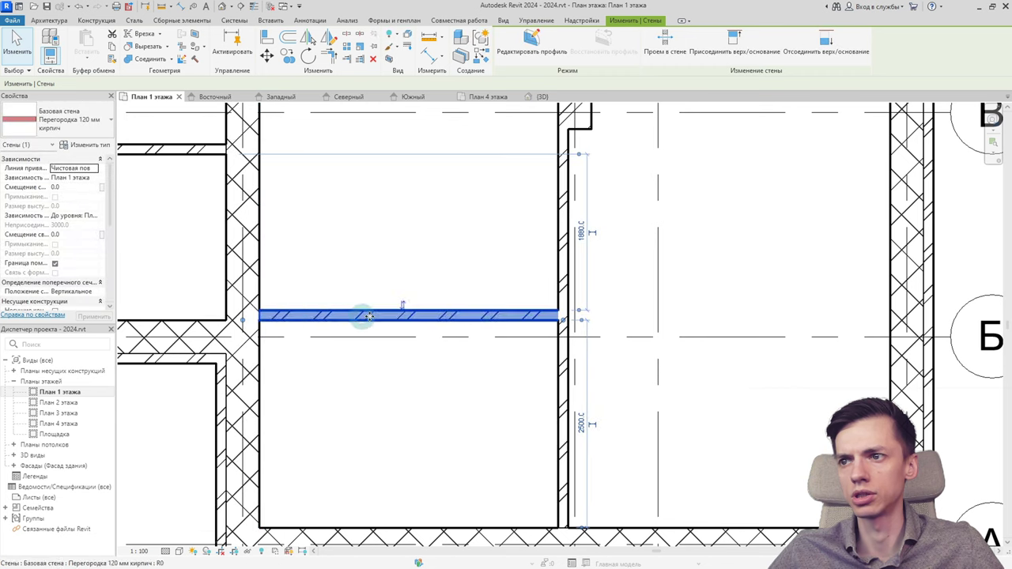
{"action": "left_click", "coordinate": [402, 305]}
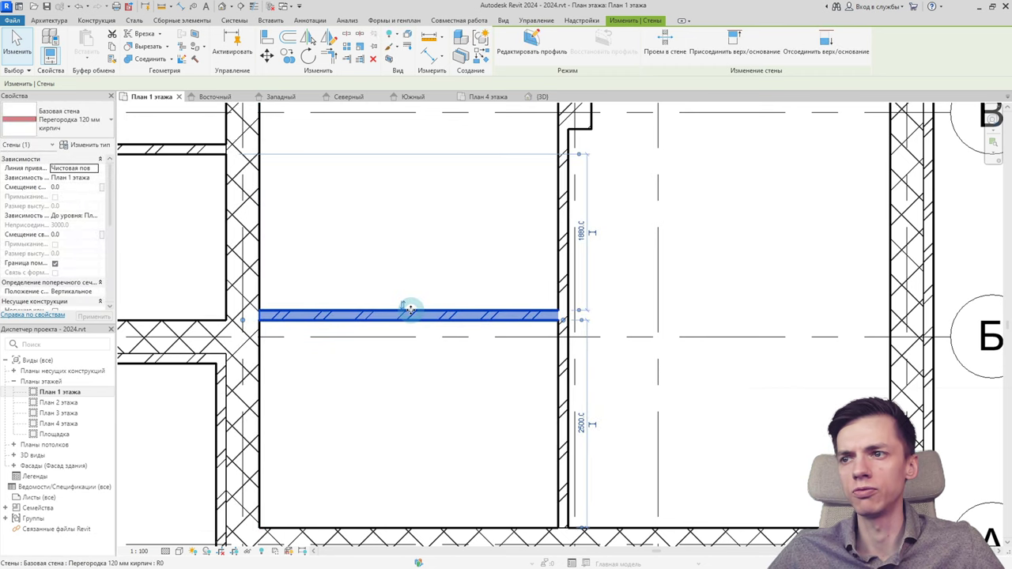
{"action": "scroll", "coordinate": [403, 307], "scroll_direction": "down", "scroll_amount": 2}
{"action": "left_click", "coordinate": [405, 306]}
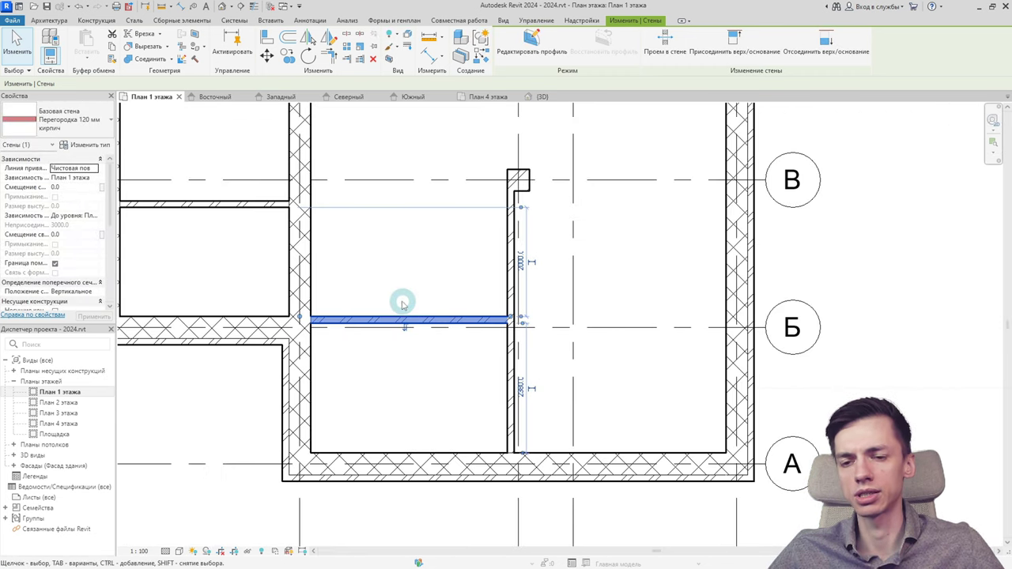
{"action": "scroll", "coordinate": [401, 304], "scroll_direction": "down", "scroll_amount": 1}
{"action": "scroll", "coordinate": [395, 312], "scroll_direction": "down", "scroll_amount": 1}
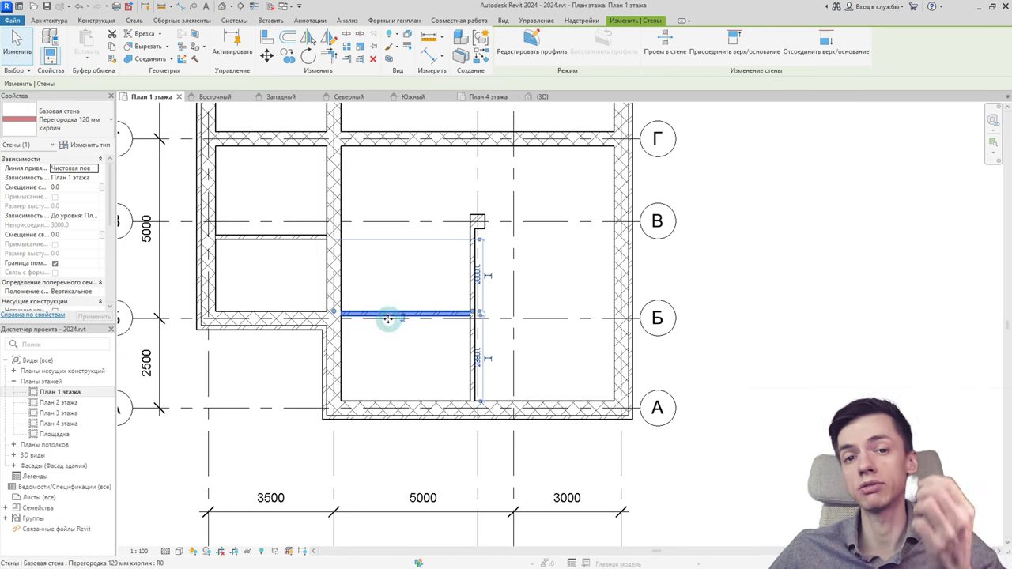
{"action": "scroll", "coordinate": [347, 285], "scroll_direction": "down", "scroll_amount": 2}
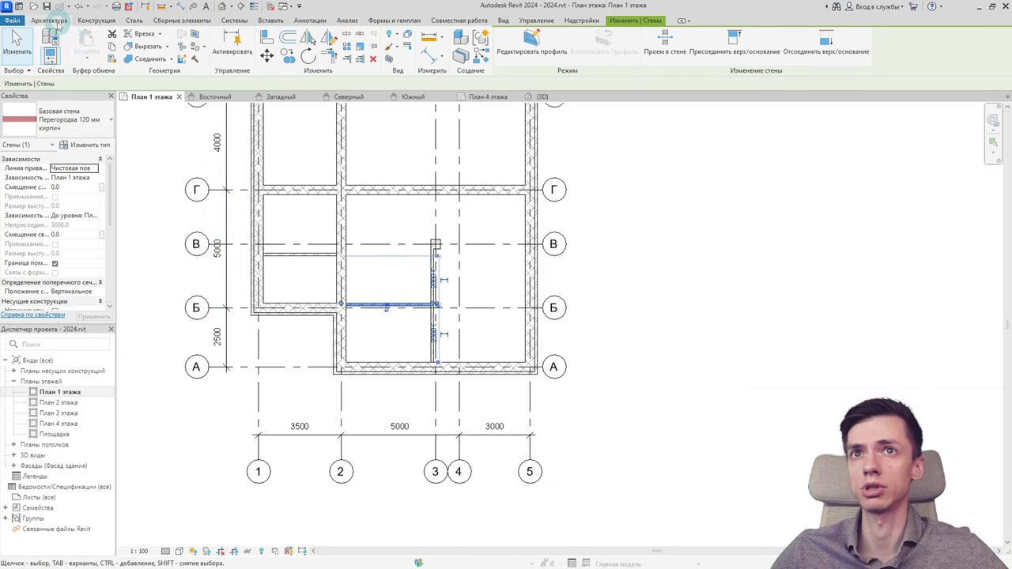
{"action": "left_click", "coordinate": [55, 22]}
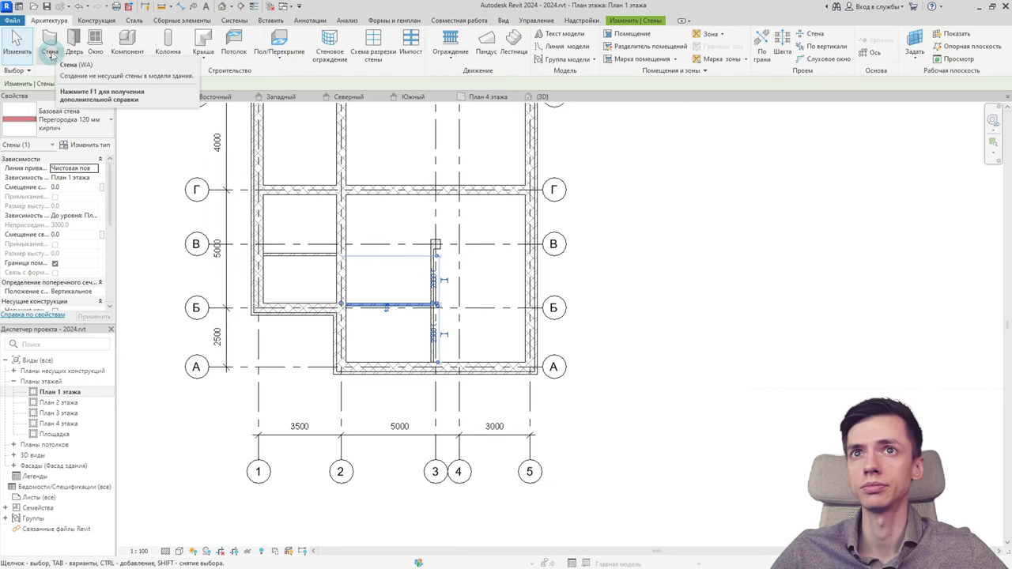
Step: Start a wall of type Внешняя несущая стена 400 мм газ,120 мм кирп
{"action": "left_click", "coordinate": [49, 52]}
{"action": "left_click", "coordinate": [73, 72]}
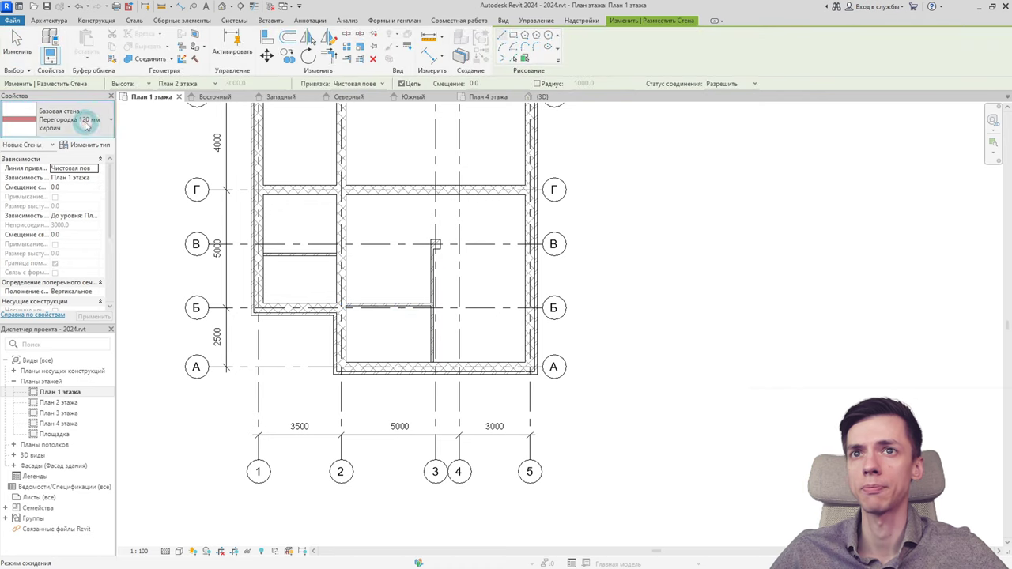
{"action": "left_click", "coordinate": [87, 124]}
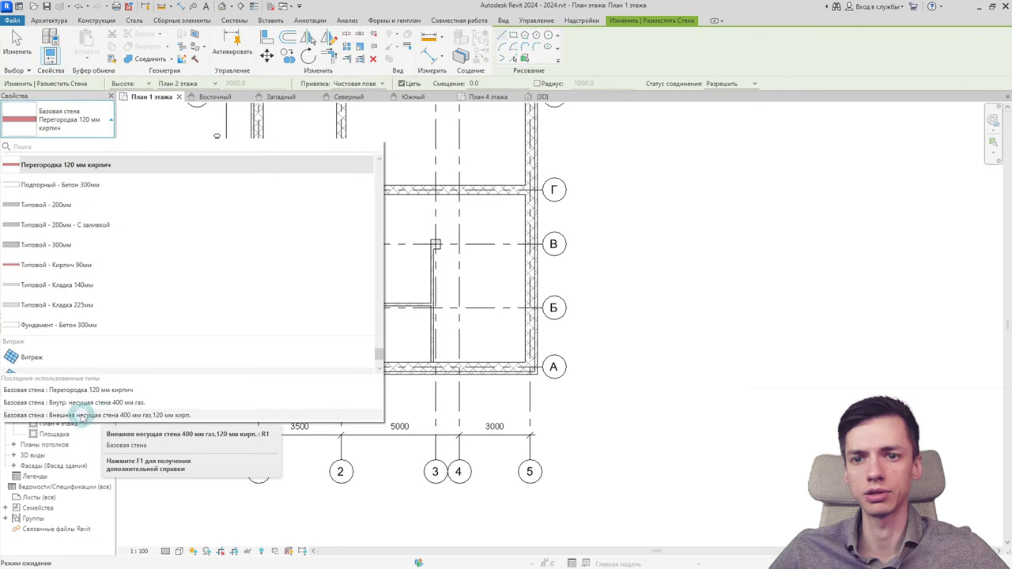
{"action": "left_click", "coordinate": [118, 416]}
{"action": "middle_click_drag", "start_coordinate": [518, 355], "coordinate": [293, 324]}
{"action": "scroll", "coordinate": [294, 324], "scroll_direction": "down", "scroll_amount": 1}
Step: Draw an L-shaped exterior wall right of the plan, flipped to the other side
{"action": "left_click", "coordinate": [477, 246]}
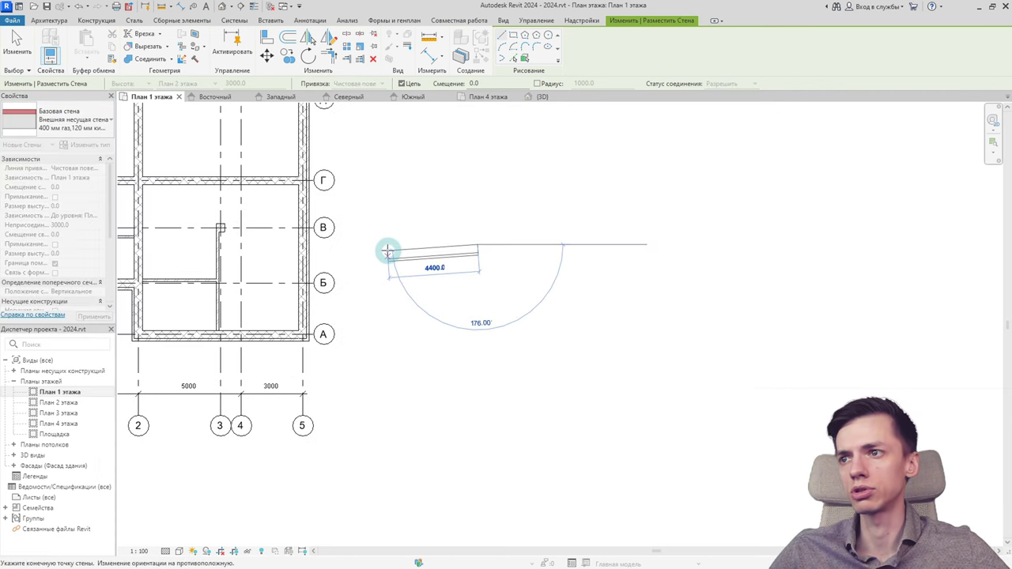
{"action": "scroll", "coordinate": [387, 251], "scroll_direction": "up", "scroll_amount": 2}
{"action": "left_click", "coordinate": [388, 251]}
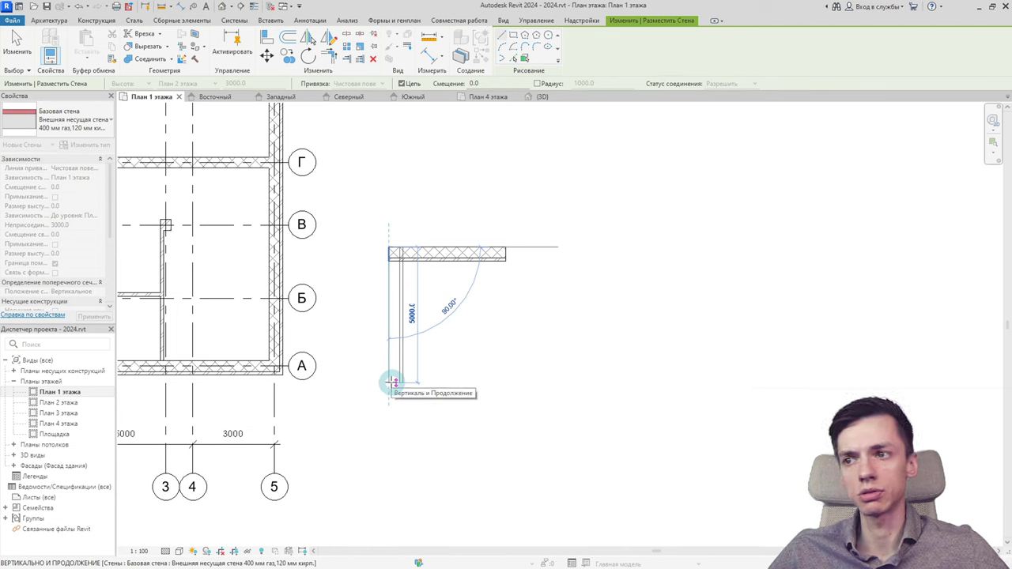
{"action": "key", "text": "space"}
{"action": "key", "text": "space"}
{"action": "key", "text": "space"}
{"action": "key", "text": "space"}
{"action": "key", "text": "space"}
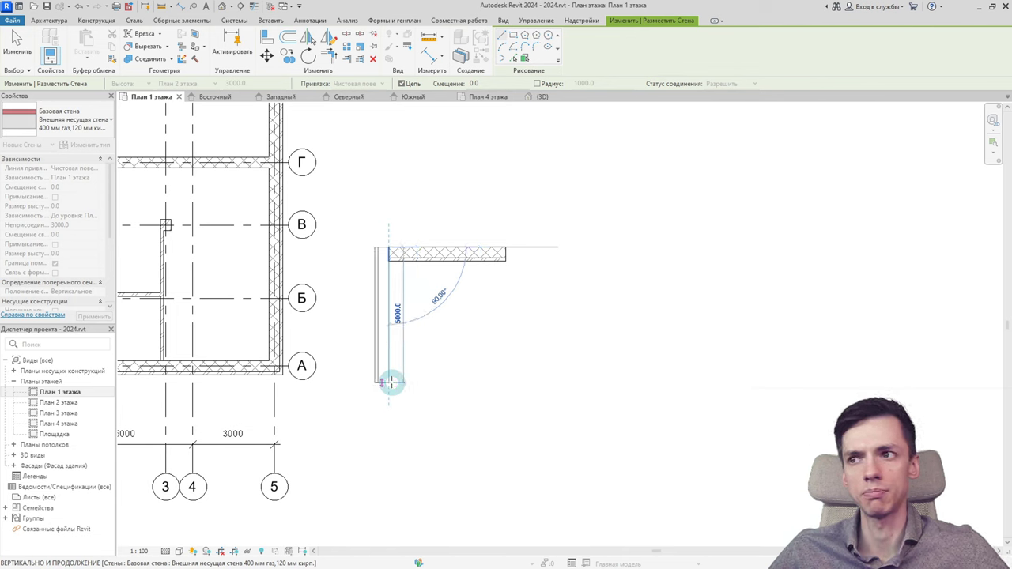
{"action": "left_click", "coordinate": [390, 383]}
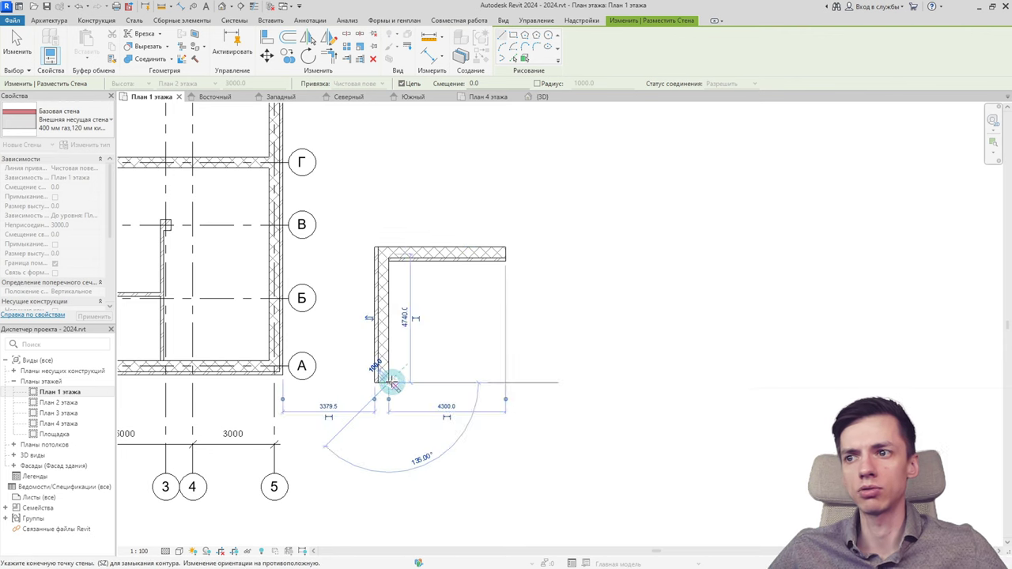
{"action": "key", "text": "Escape"}
{"action": "key", "text": "Escape"}
Step: Flip the horizontal wall, then delete both L-shaped trial walls
{"action": "left_click", "coordinate": [423, 253]}
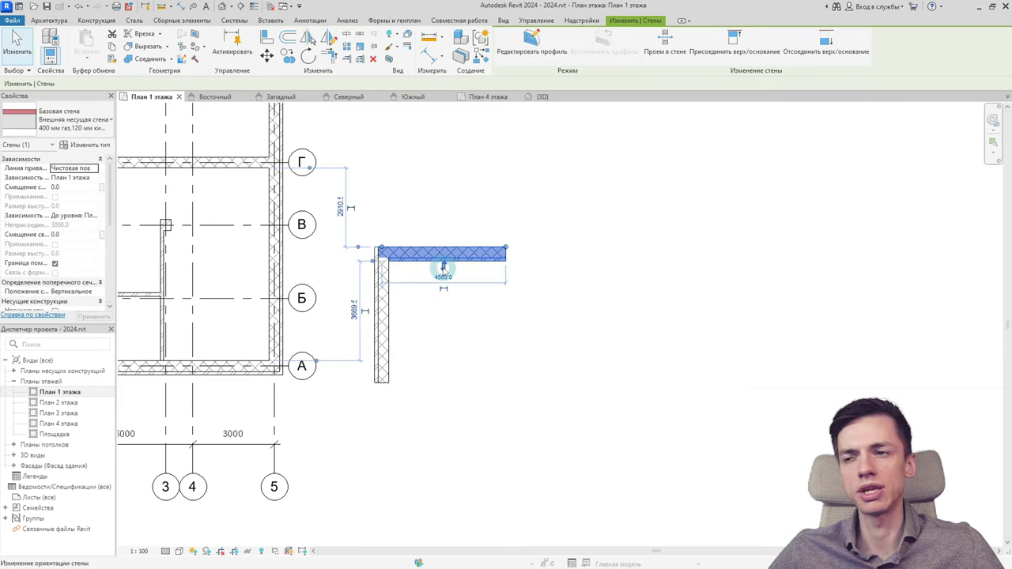
{"action": "left_click", "coordinate": [442, 269]}
{"action": "left_click", "coordinate": [394, 288]}
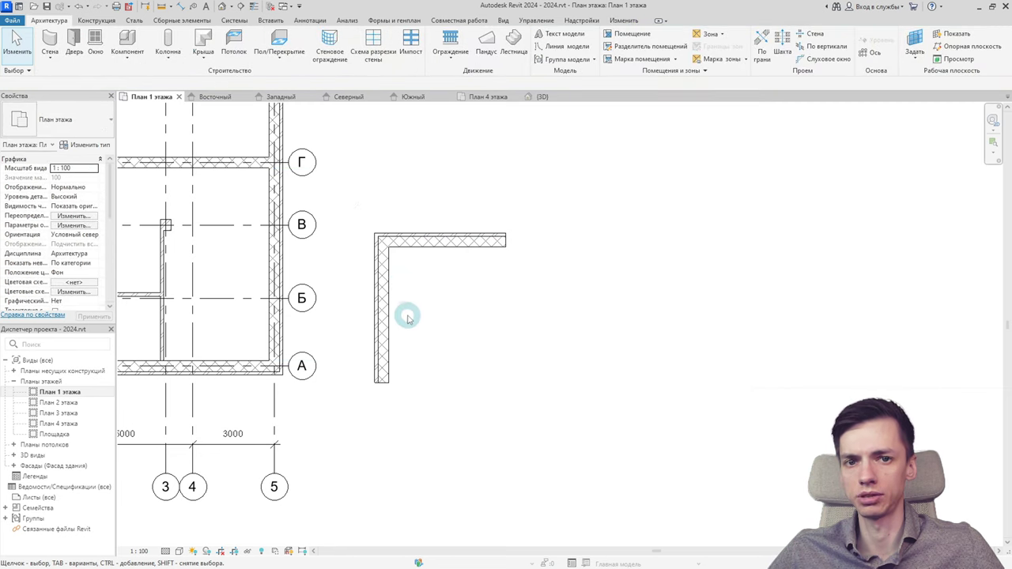
{"action": "left_click_drag", "start_coordinate": [384, 260], "coordinate": [356, 214]}
{"action": "key", "text": "Delete"}
Step: Start a wall of type Перегородка 120 мм кирпич near the column
{"action": "middle_click_drag", "start_coordinate": [381, 280], "coordinate": [418, 292]}
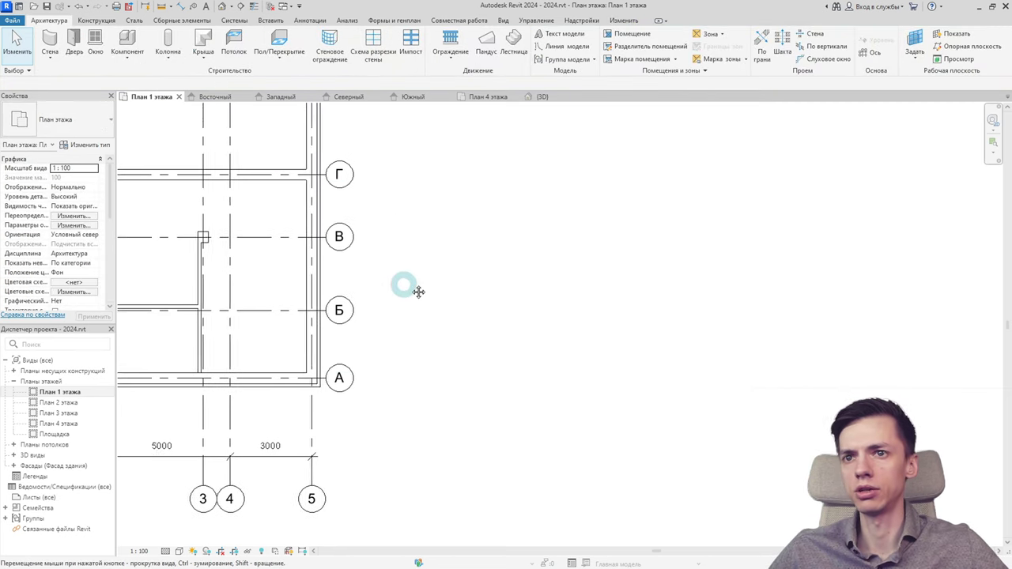
{"action": "scroll", "coordinate": [418, 292], "scroll_direction": "down", "scroll_amount": 2}
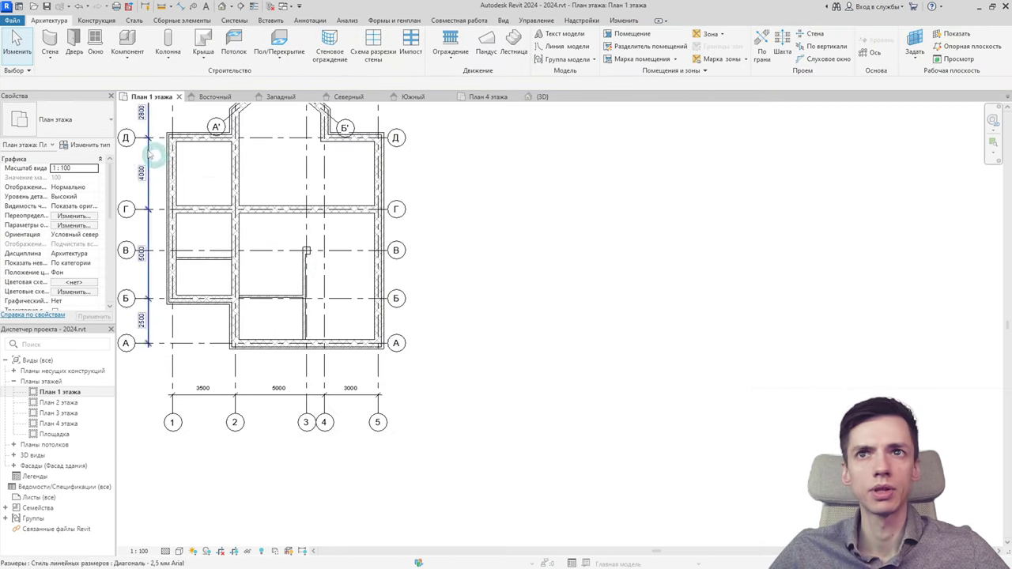
{"action": "left_click", "coordinate": [49, 44]}
{"action": "left_click", "coordinate": [76, 130]}
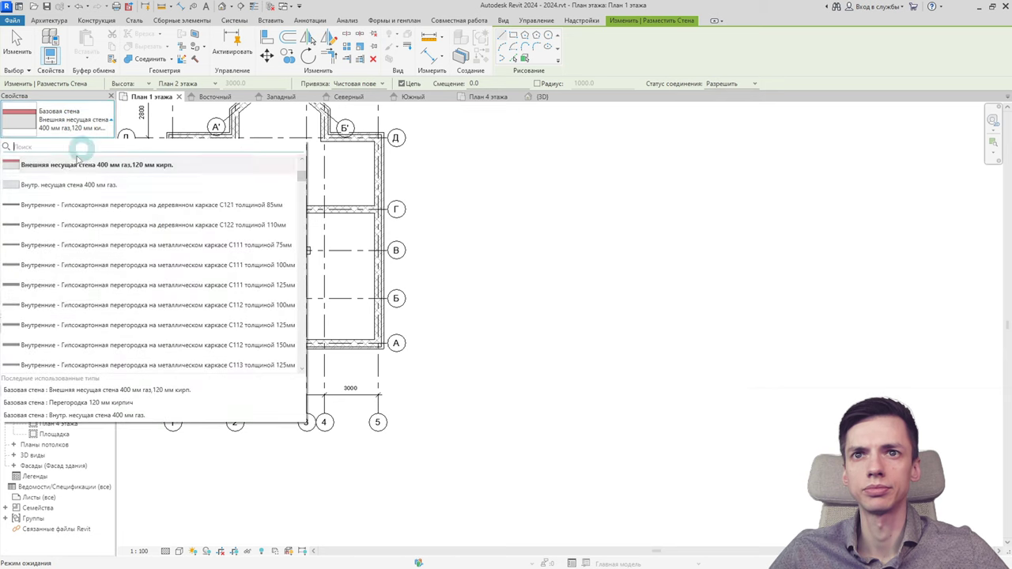
{"action": "left_click", "coordinate": [79, 402]}
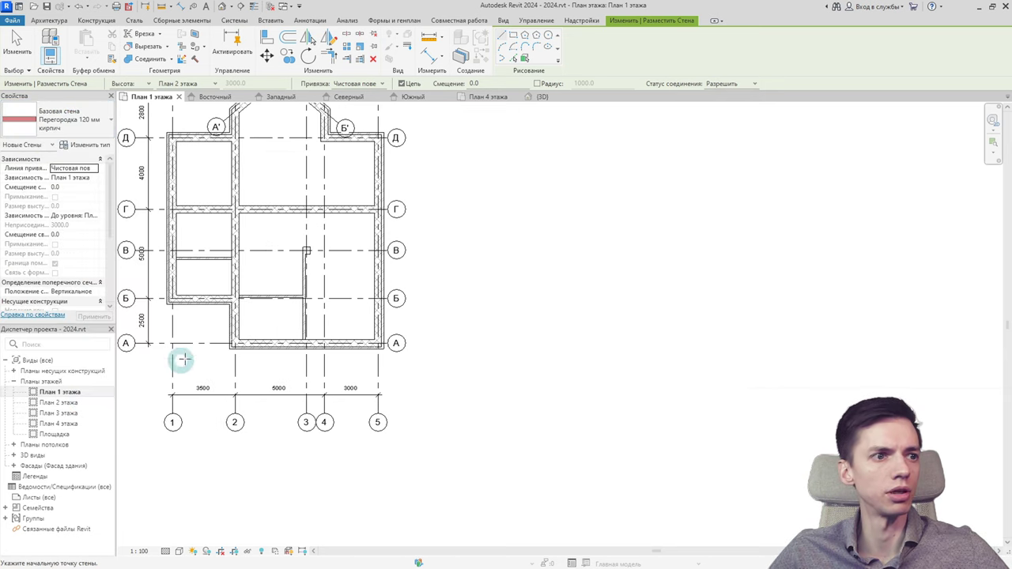
Step: Draw the partition along grid В from the column corner to the right exterior wall
{"action": "scroll", "coordinate": [278, 296], "scroll_direction": "up", "scroll_amount": 2}
{"action": "scroll", "coordinate": [323, 235], "scroll_direction": "up", "scroll_amount": 2}
{"action": "scroll", "coordinate": [313, 230], "scroll_direction": "up", "scroll_amount": 2}
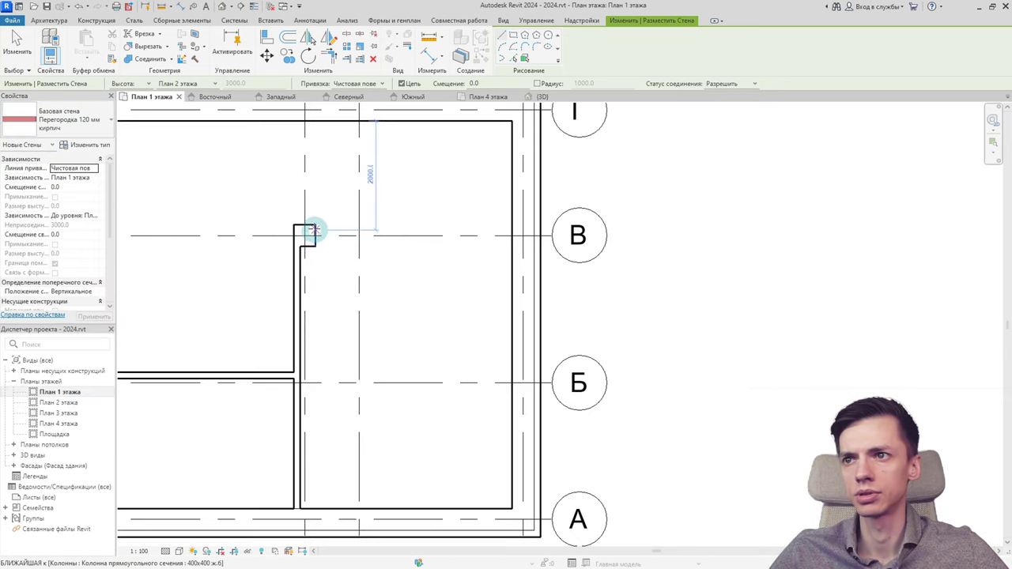
{"action": "left_click", "coordinate": [314, 230]}
{"action": "left_click", "coordinate": [512, 225]}
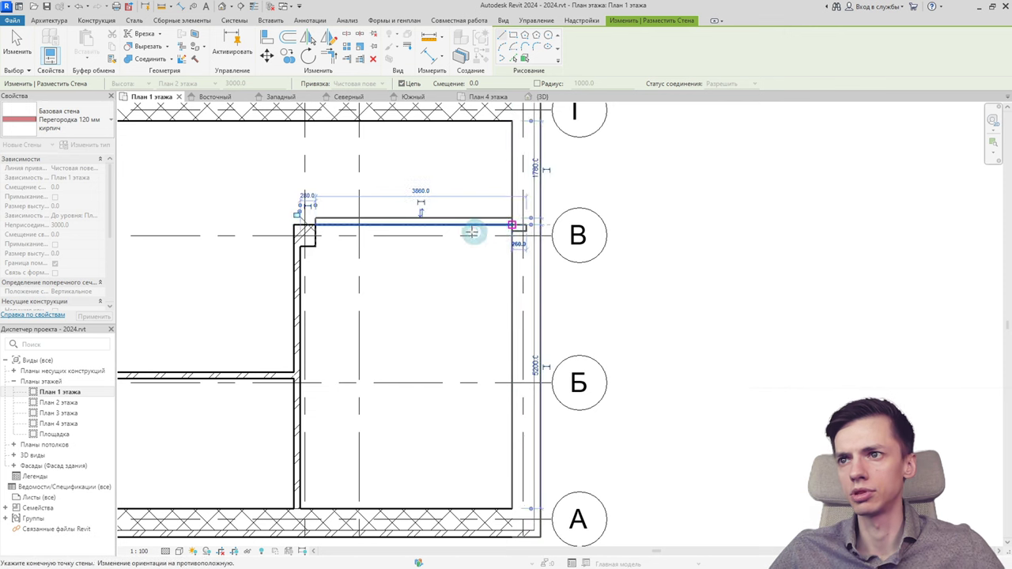
{"action": "key", "text": "Escape"}
{"action": "key", "text": "Escape"}
{"action": "left_click", "coordinate": [420, 226]}
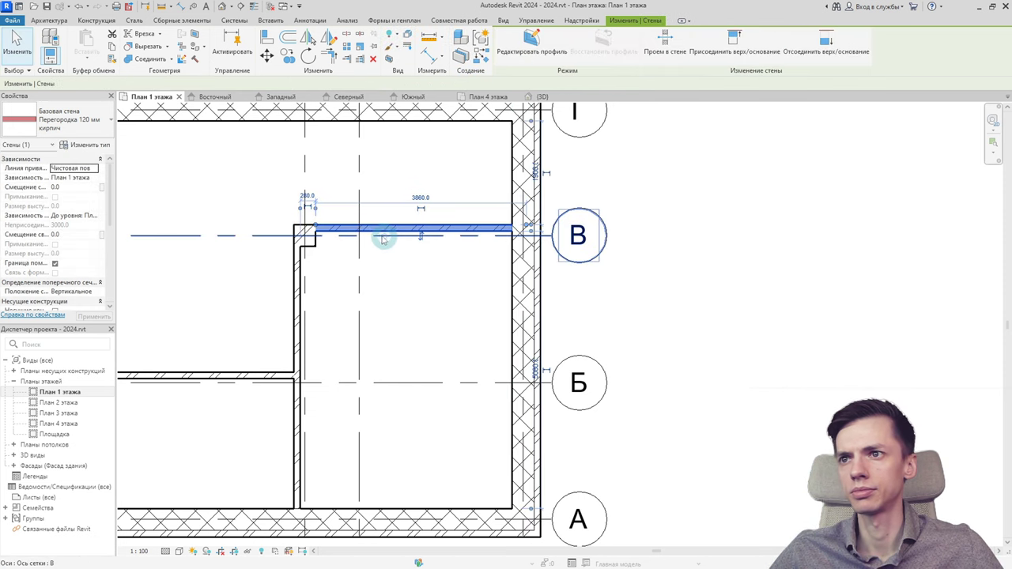
{"action": "key", "text": "Escape"}
{"action": "scroll", "coordinate": [383, 240], "scroll_direction": "down", "scroll_amount": 1}
{"action": "scroll", "coordinate": [339, 249], "scroll_direction": "up", "scroll_amount": 1}
Step: Unjoin the grid В corner column from its walls with Отсоединить элементы геометрии
{"action": "scroll", "coordinate": [319, 253], "scroll_direction": "up", "scroll_amount": 1}
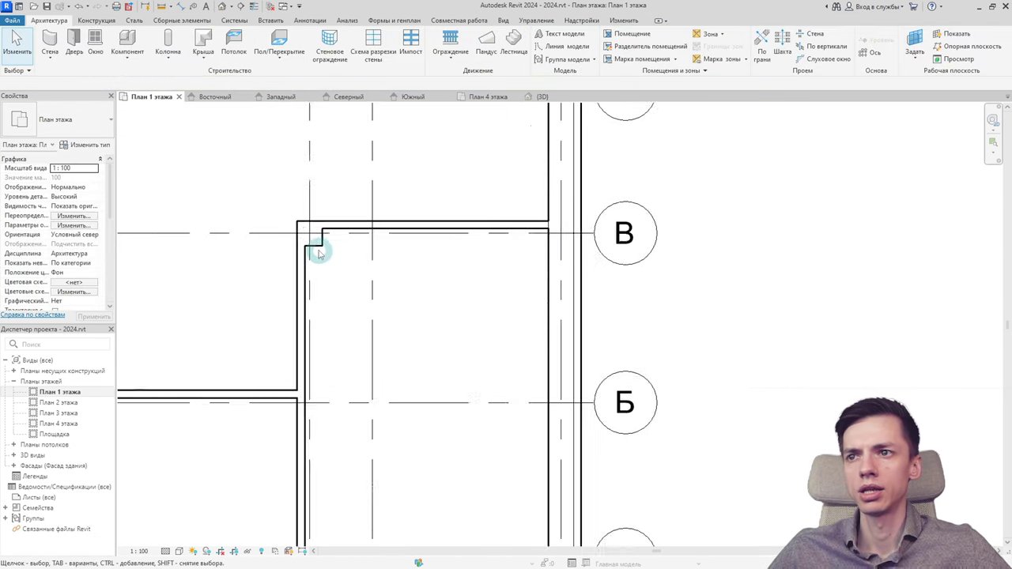
{"action": "scroll", "coordinate": [320, 253], "scroll_direction": "up", "scroll_amount": 1}
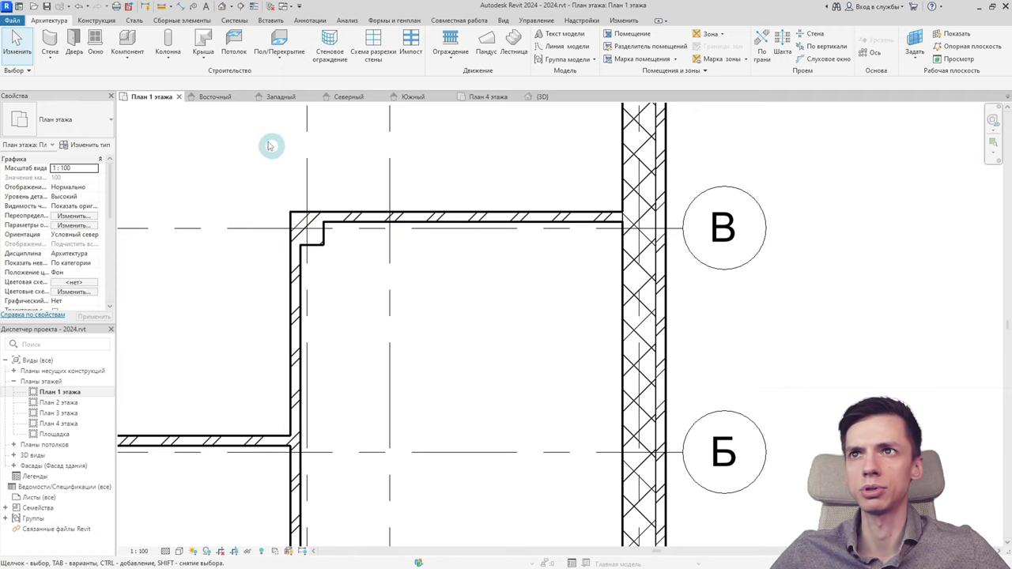
{"action": "left_click", "coordinate": [310, 223]}
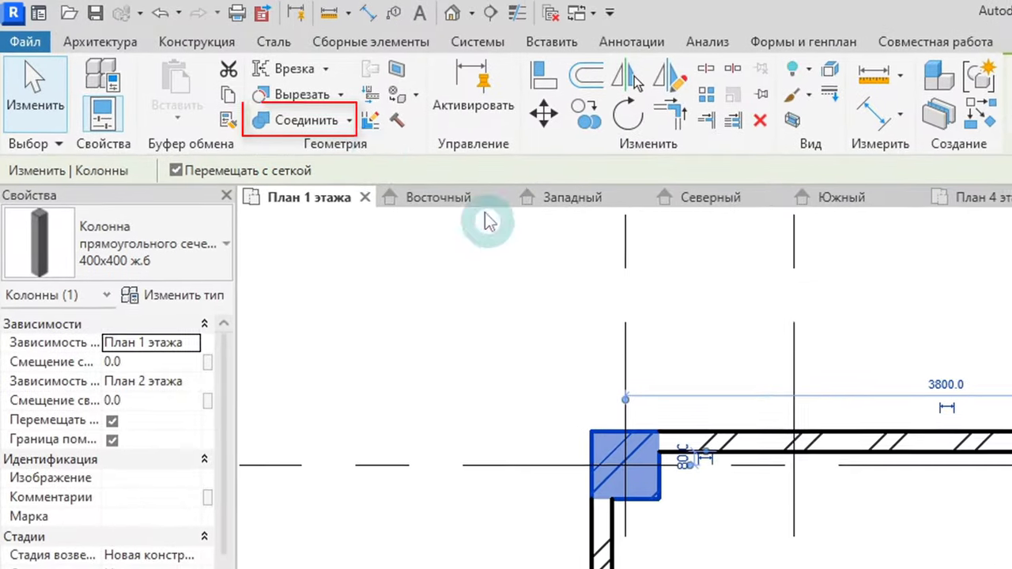
{"action": "left_click", "coordinate": [350, 121]}
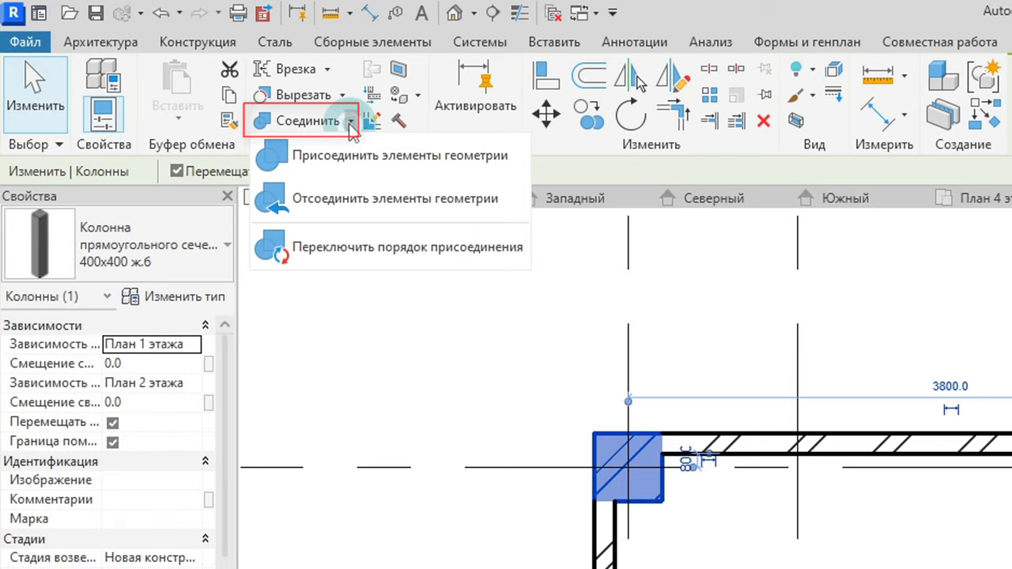
{"action": "left_click", "coordinate": [339, 199]}
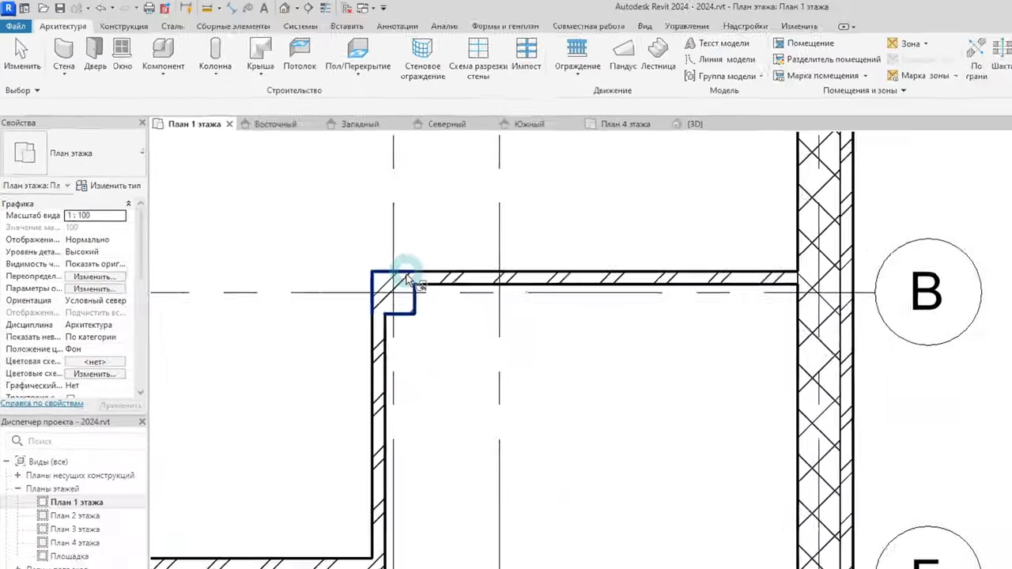
{"action": "left_click", "coordinate": [406, 279]}
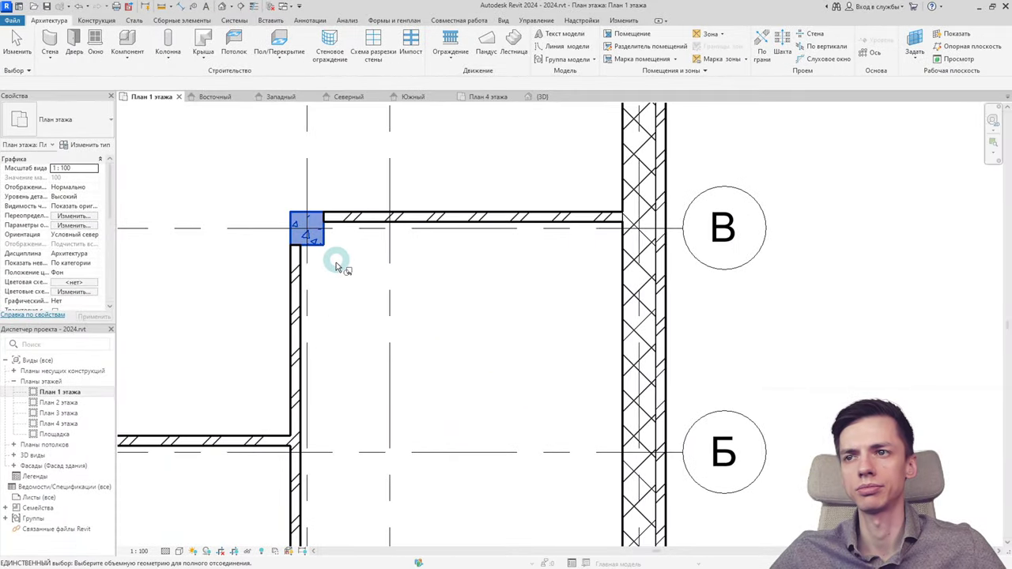
{"action": "key", "text": "Escape"}
{"action": "scroll", "coordinate": [335, 261], "scroll_direction": "down", "scroll_amount": 2}
{"action": "scroll", "coordinate": [375, 263], "scroll_direction": "down", "scroll_amount": 3}
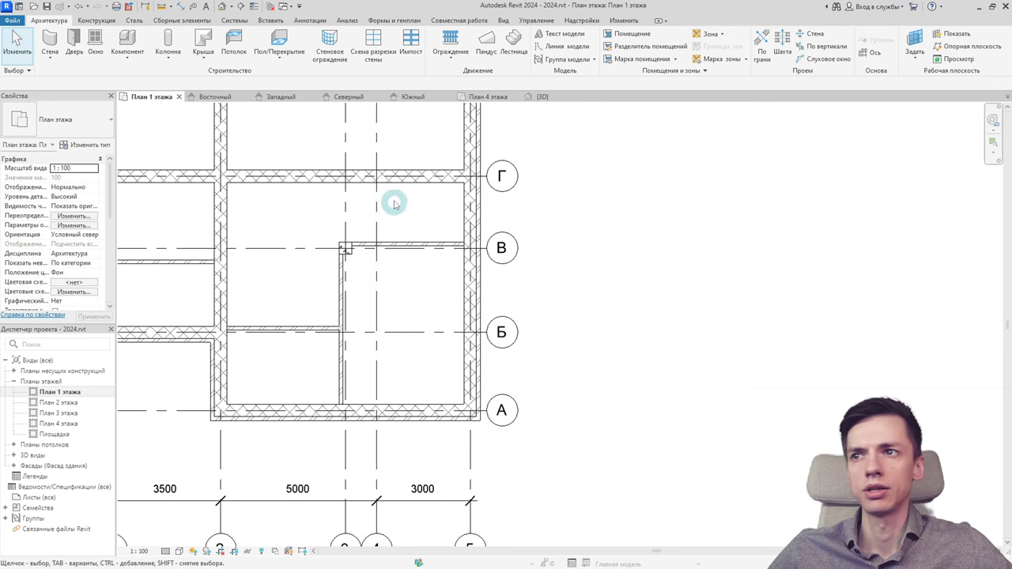
{"action": "scroll", "coordinate": [348, 208], "scroll_direction": "up", "scroll_amount": 1}
{"action": "scroll", "coordinate": [364, 212], "scroll_direction": "up", "scroll_amount": 1}
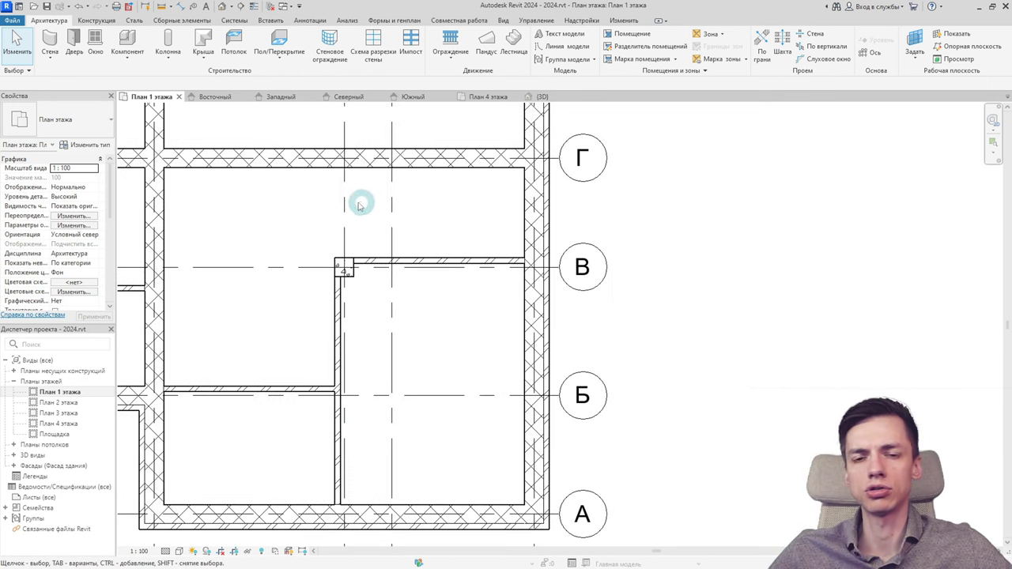
{"action": "scroll", "coordinate": [335, 218], "scroll_direction": "down", "scroll_amount": 2}
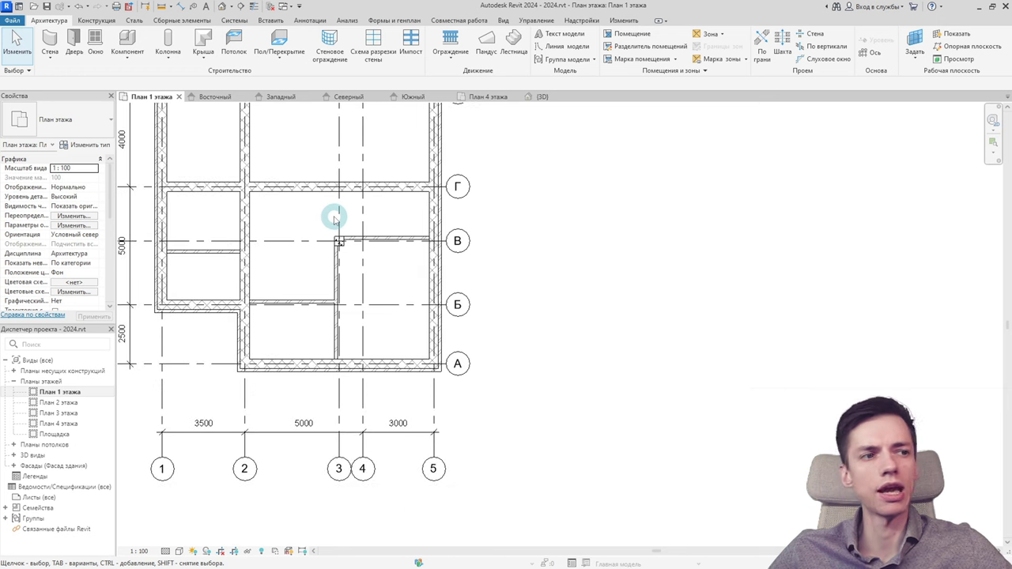
{"action": "scroll", "coordinate": [330, 224], "scroll_direction": "up", "scroll_amount": 1}
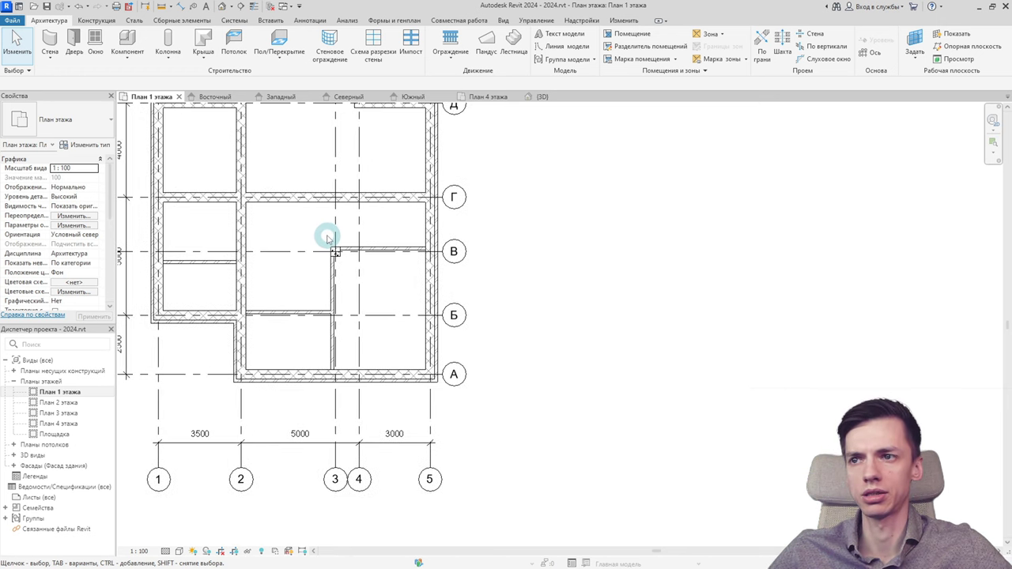
{"action": "scroll", "coordinate": [335, 226], "scroll_direction": "up", "scroll_amount": 1}
{"action": "scroll", "coordinate": [372, 215], "scroll_direction": "up", "scroll_amount": 1}
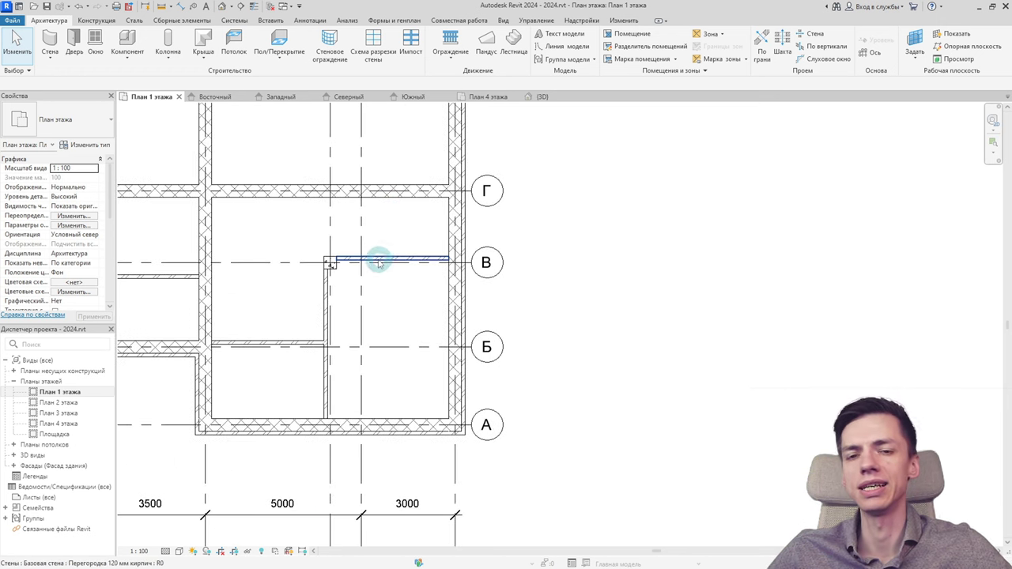
{"action": "scroll", "coordinate": [399, 264], "scroll_direction": "down", "scroll_amount": 1}
Step: Reposition the end of grid В and bring the angled bay at the top into view
{"action": "scroll", "coordinate": [431, 264], "scroll_direction": "down", "scroll_amount": 1}
{"action": "left_click", "coordinate": [459, 262]}
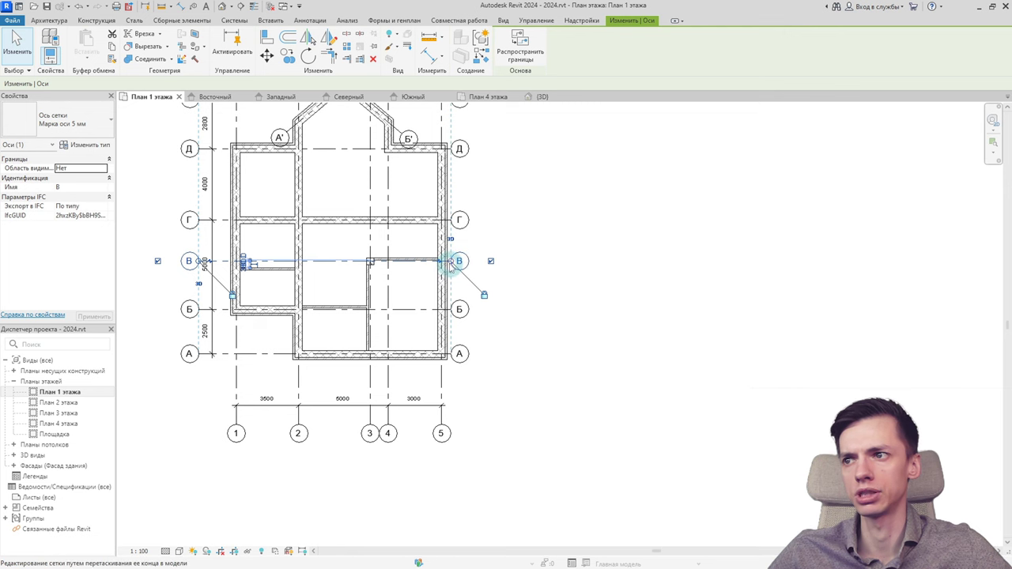
{"action": "left_click_drag", "start_coordinate": [453, 263], "coordinate": [475, 264]}
{"action": "middle_click_drag", "start_coordinate": [475, 264], "coordinate": [466, 348]}
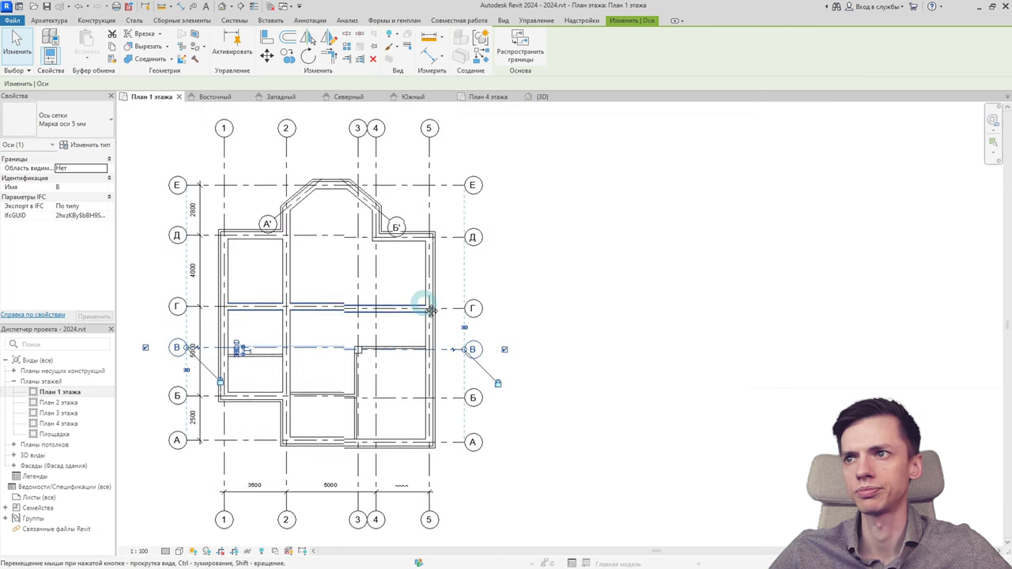
{"action": "scroll", "coordinate": [395, 229], "scroll_direction": "up", "scroll_amount": 1}
Step: Extend grid Б' up past the bay and turn on bubbles at the upper ends of Б' and А'
{"action": "left_click", "coordinate": [395, 227]}
{"action": "left_click_drag", "start_coordinate": [387, 223], "coordinate": [373, 208]}
{"action": "left_click", "coordinate": [283, 135]}
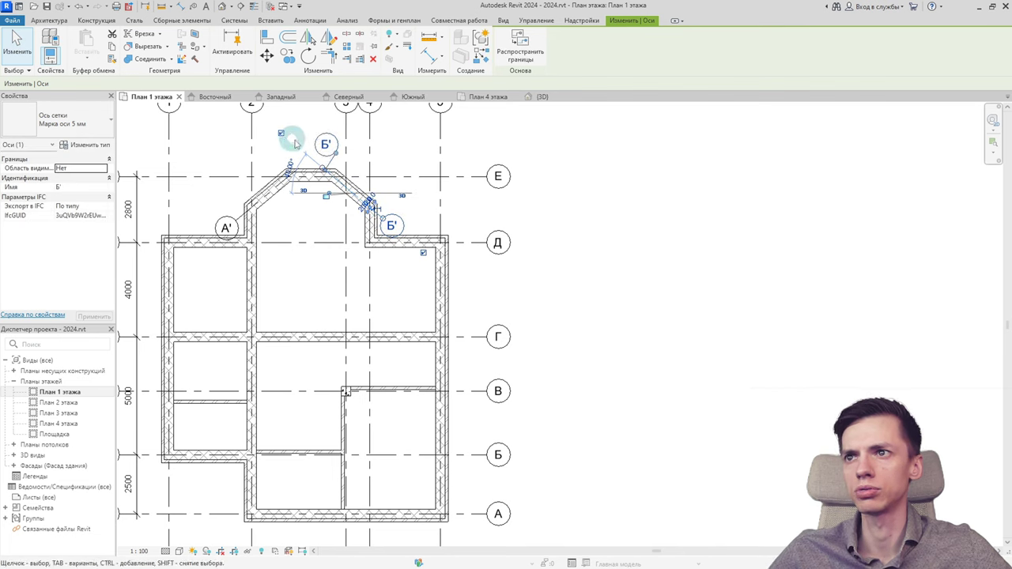
{"action": "left_click", "coordinate": [248, 214]}
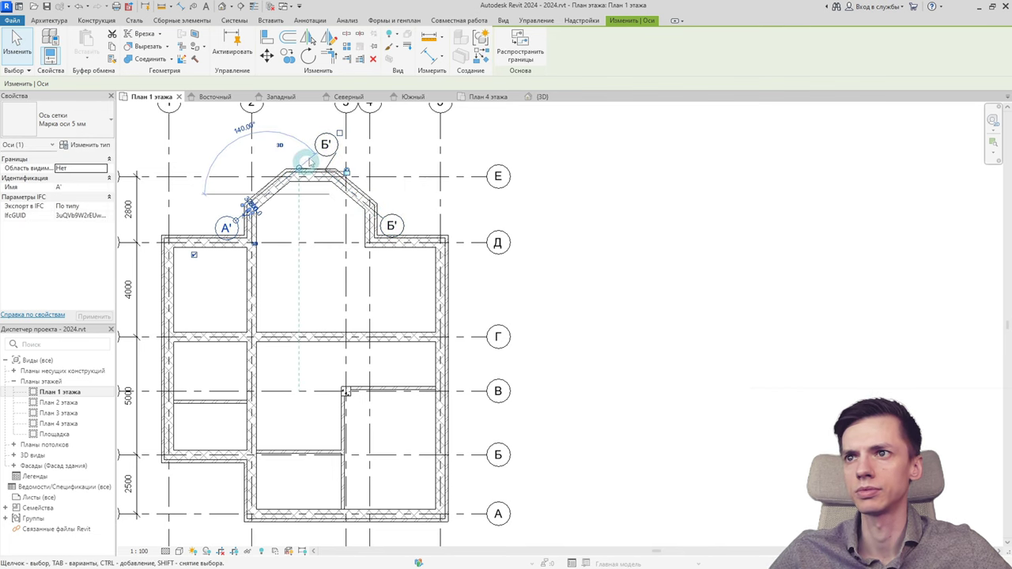
{"action": "left_click", "coordinate": [340, 132]}
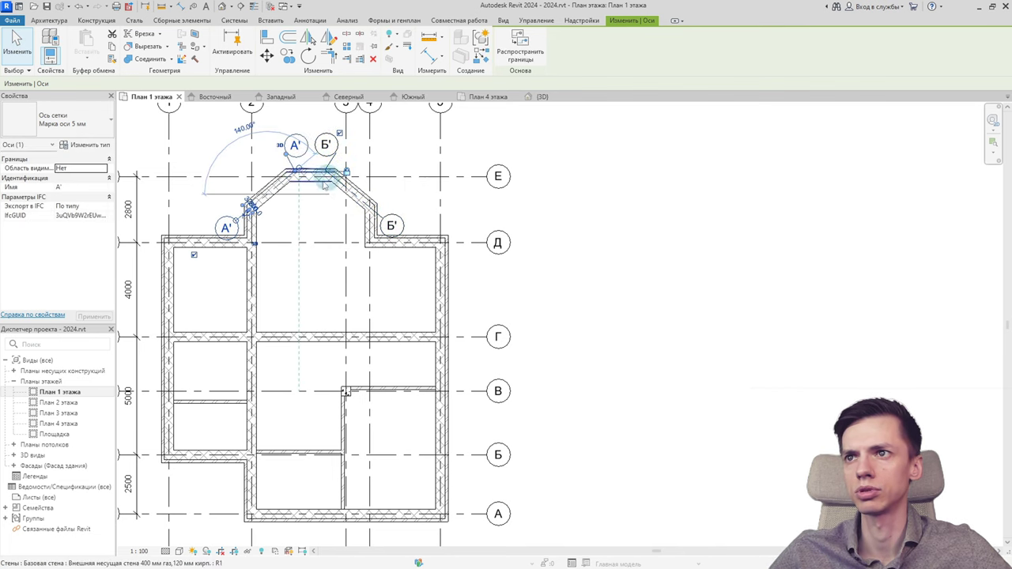
Step: Hide the lower-end bubbles of grids А' and Б', then clear the selection
{"action": "left_click", "coordinate": [194, 254]}
{"action": "left_click", "coordinate": [378, 212]}
{"action": "left_click", "coordinate": [422, 255]}
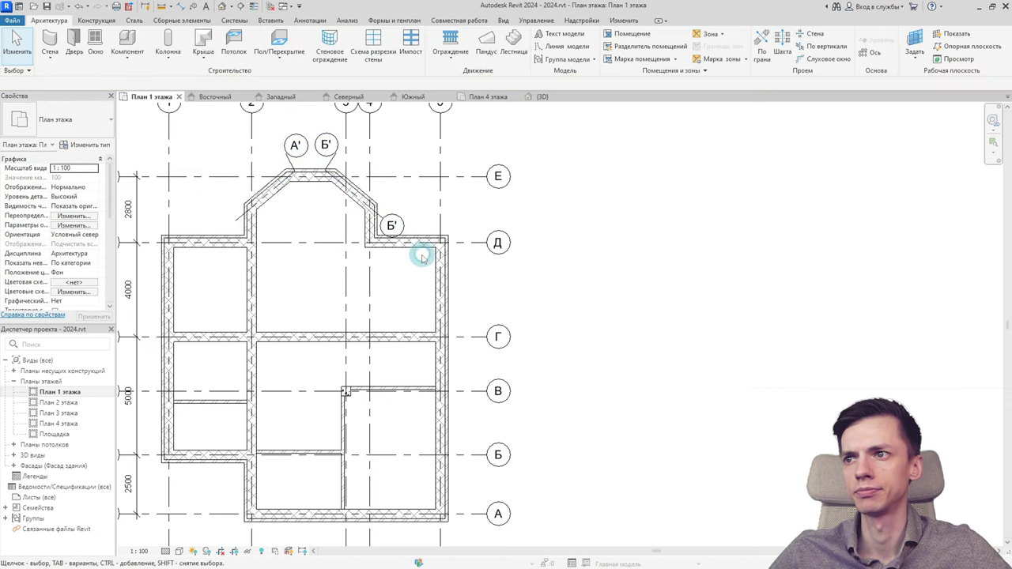
{"action": "left_click", "coordinate": [410, 257]}
{"action": "left_click", "coordinate": [422, 254]}
{"action": "scroll", "coordinate": [399, 276], "scroll_direction": "down", "scroll_amount": 2}
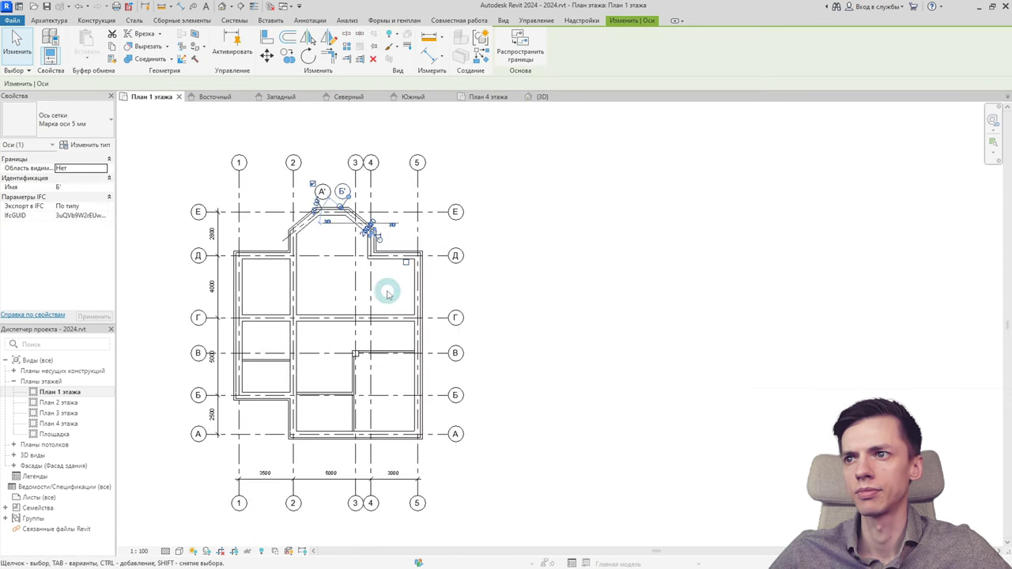
{"action": "key", "text": "Escape"}
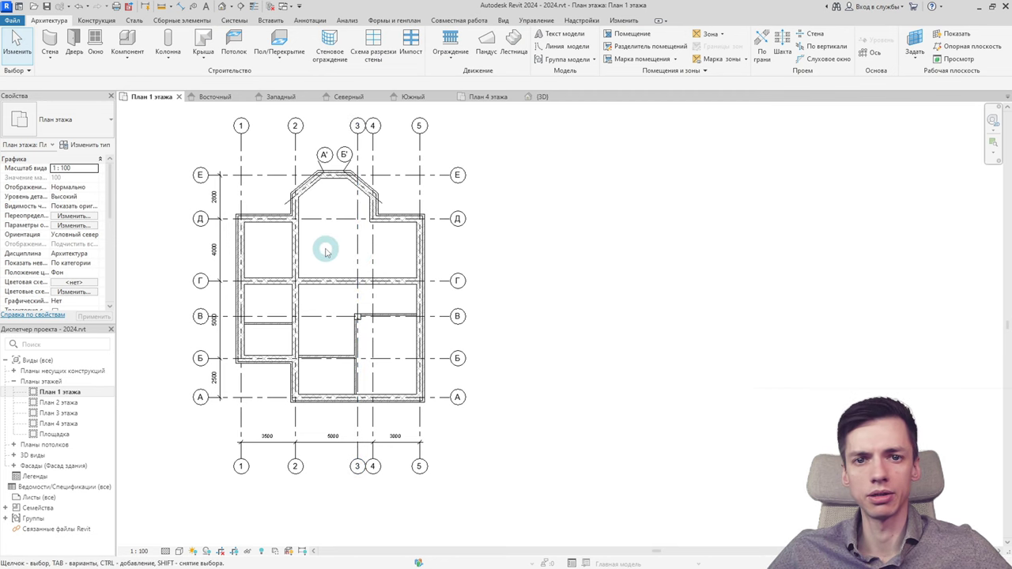
{"action": "scroll", "coordinate": [357, 214], "scroll_direction": "up", "scroll_amount": 1}
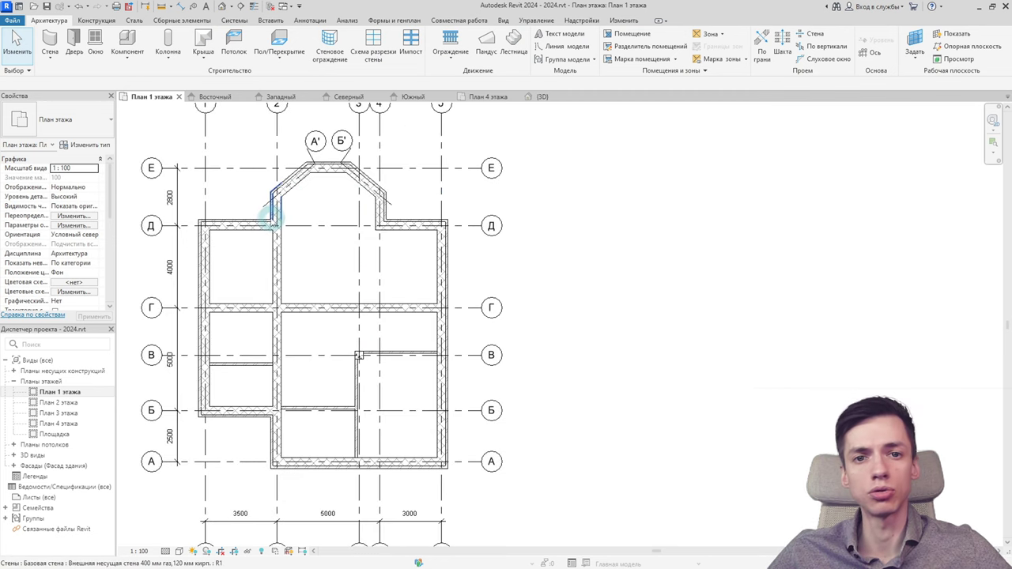
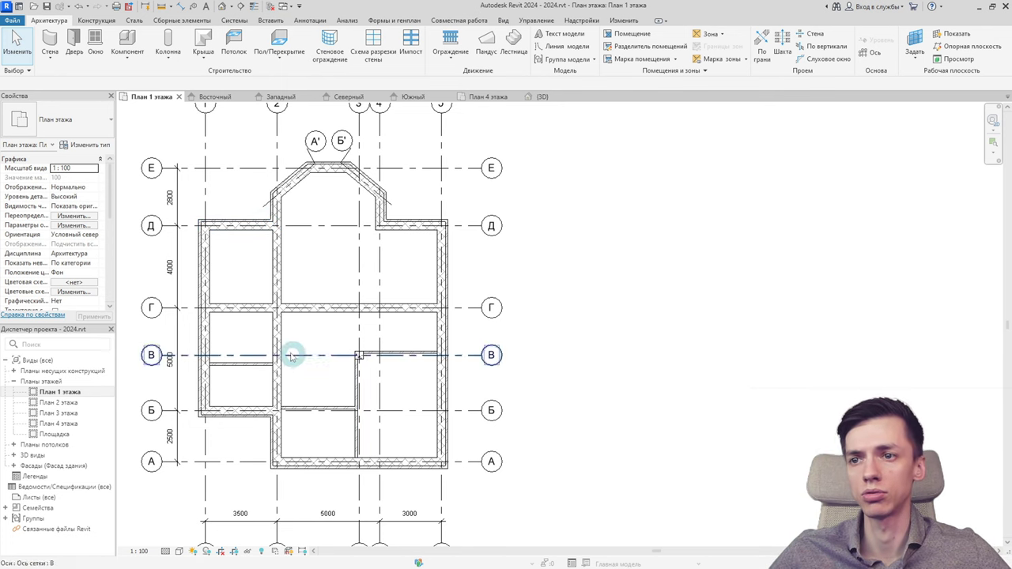
Step: Zoom in and check the left exterior wall's type on the first-floor plan, then go to the Manage tab
{"action": "scroll", "coordinate": [277, 340], "scroll_direction": "up", "scroll_amount": 2}
{"action": "left_click", "coordinate": [157, 324]}
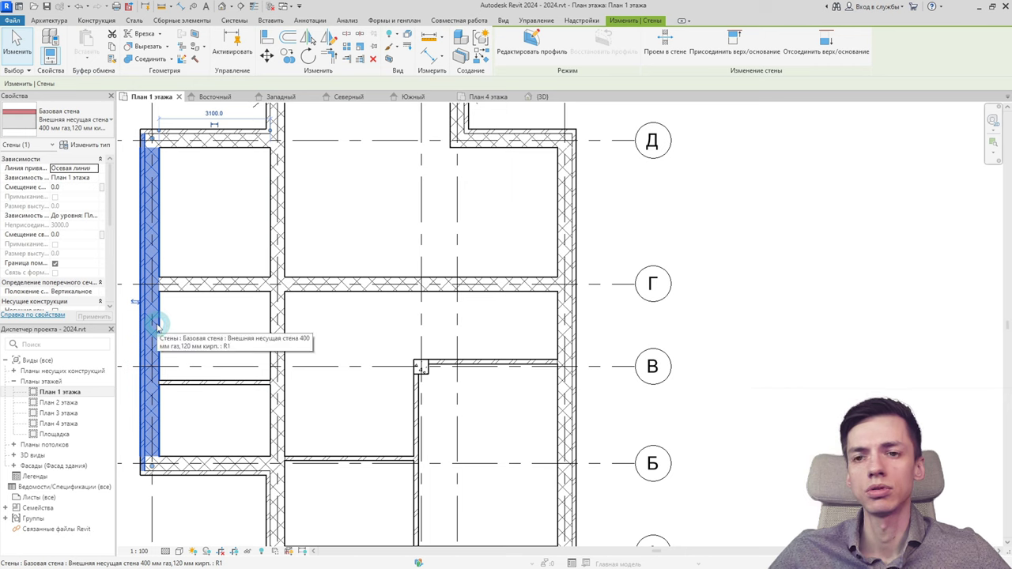
{"action": "left_click", "coordinate": [177, 326]}
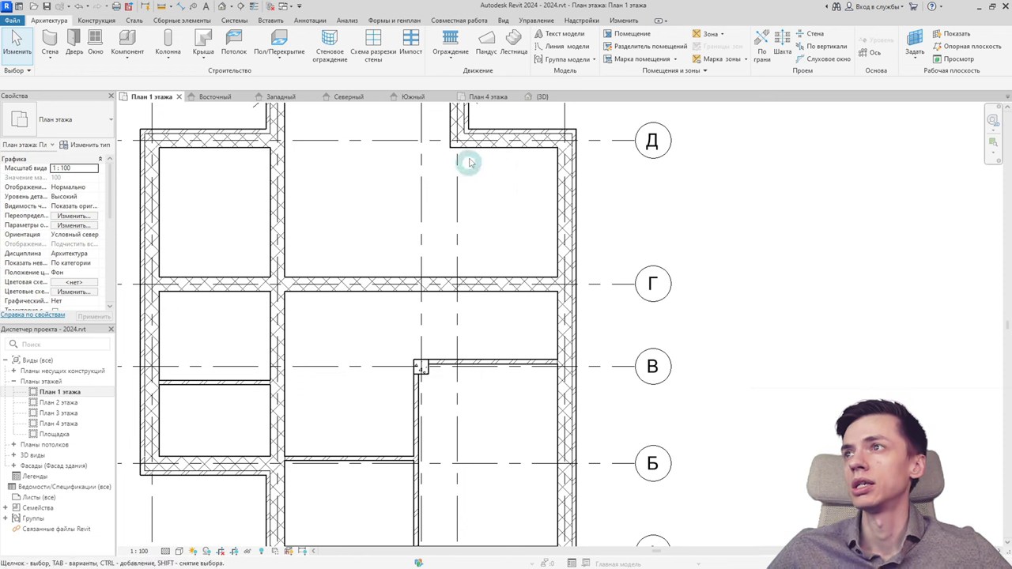
{"action": "left_click", "coordinate": [526, 21]}
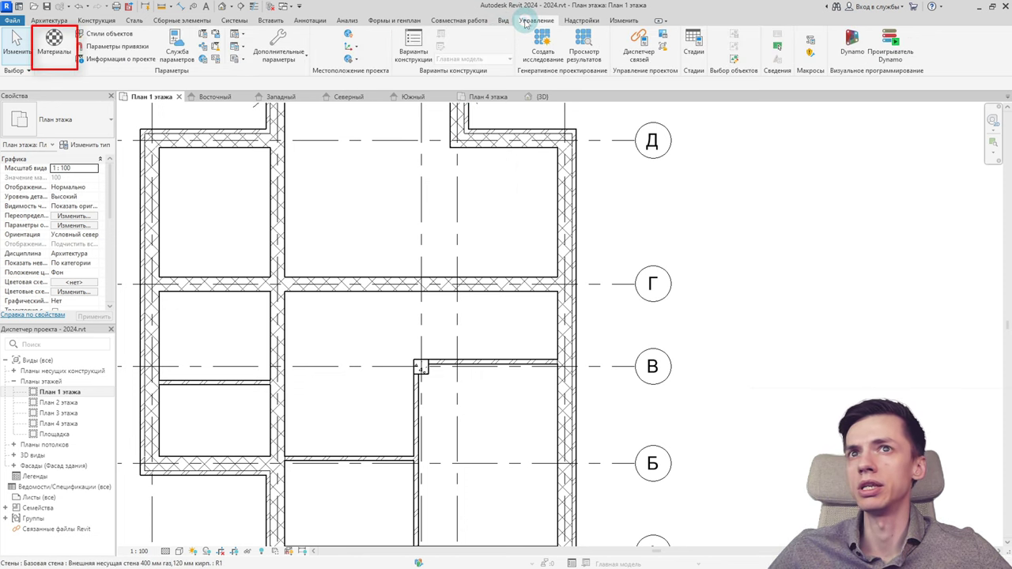
Step: Search materials for 'бето' and show the graphics settings of Бетонные модули для кладки
{"action": "left_click", "coordinate": [53, 49]}
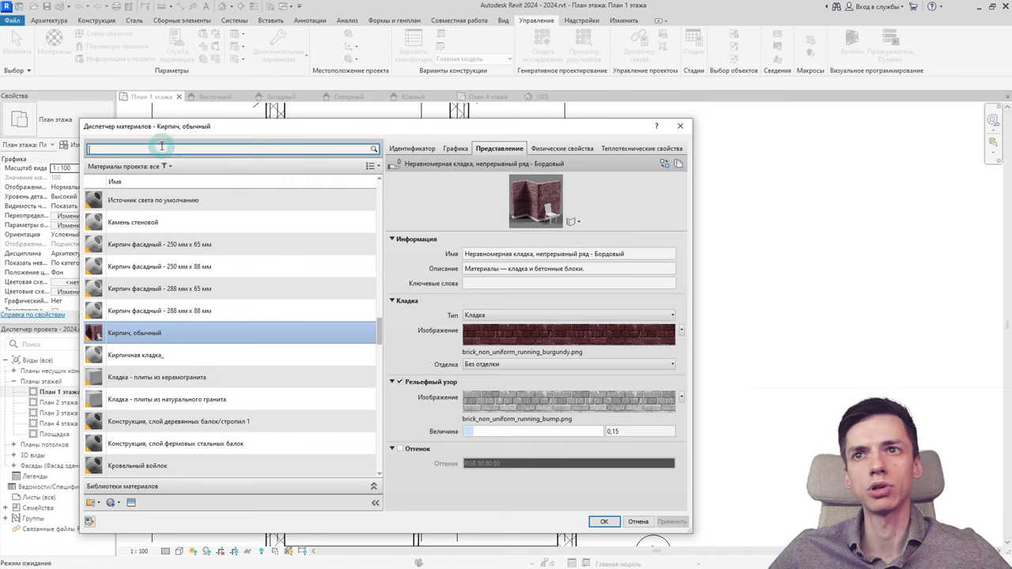
{"action": "type", "text": "бе"}
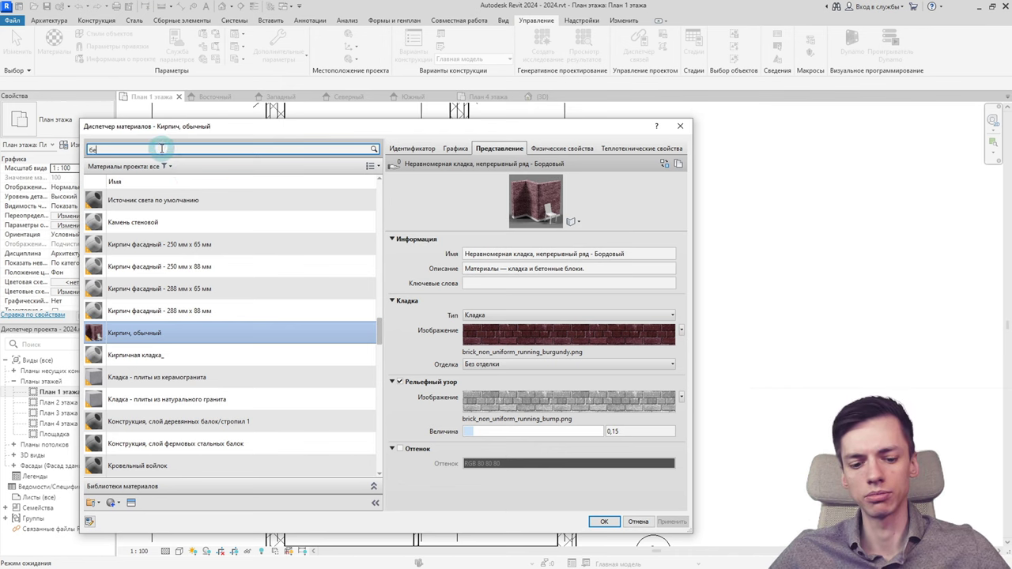
{"action": "type", "text": "то"}
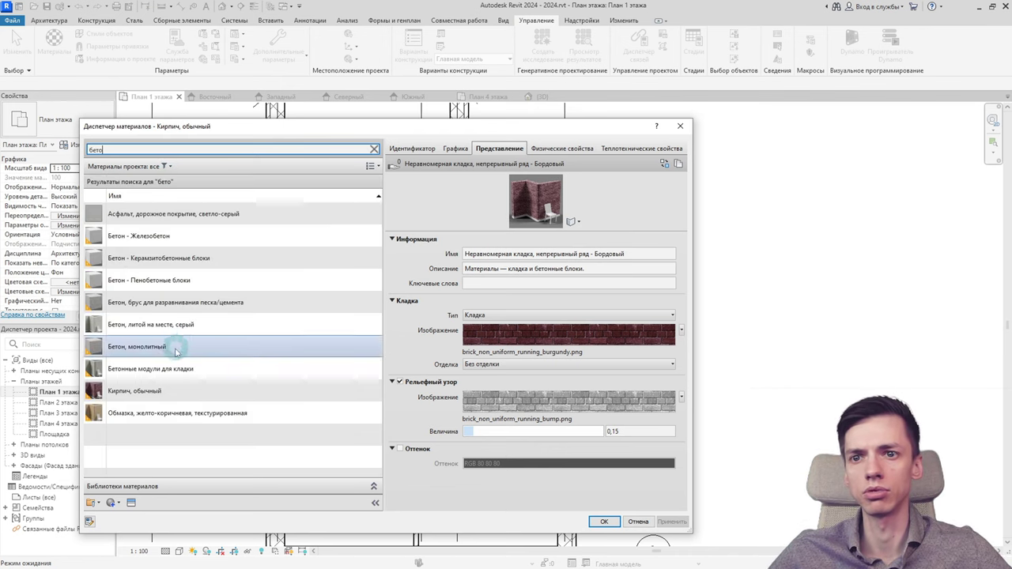
{"action": "left_click", "coordinate": [174, 369]}
{"action": "left_click", "coordinate": [474, 282]}
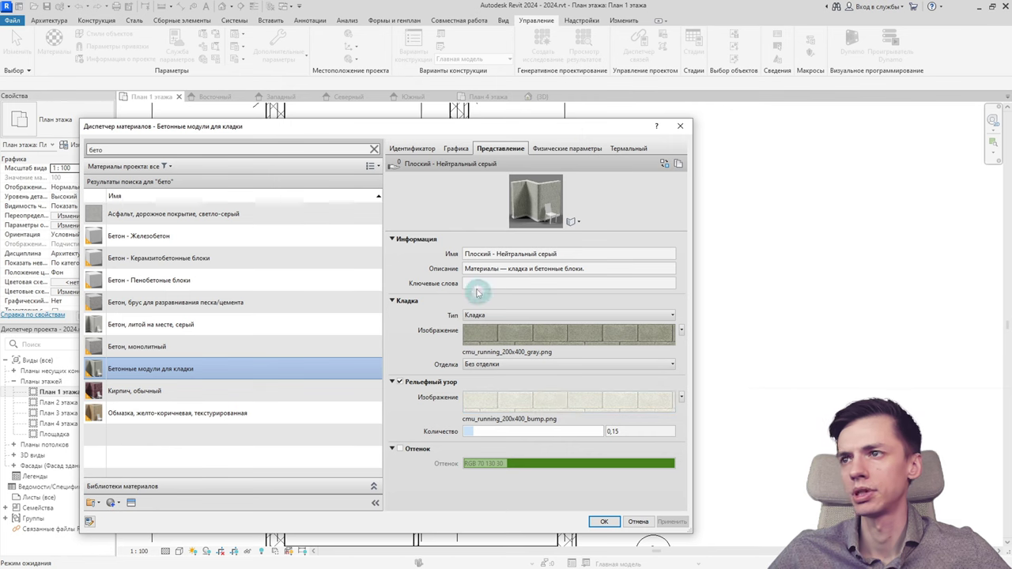
{"action": "left_click", "coordinate": [458, 149]}
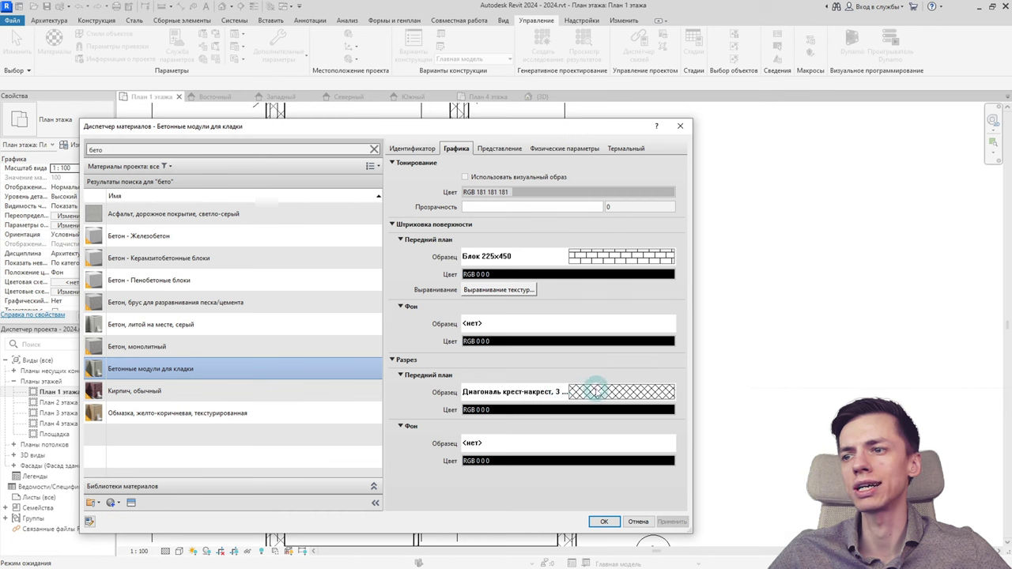
Step: Start a new custom fill pattern for the cut hatch and browse for a .pat file
{"action": "left_click", "coordinate": [596, 390]}
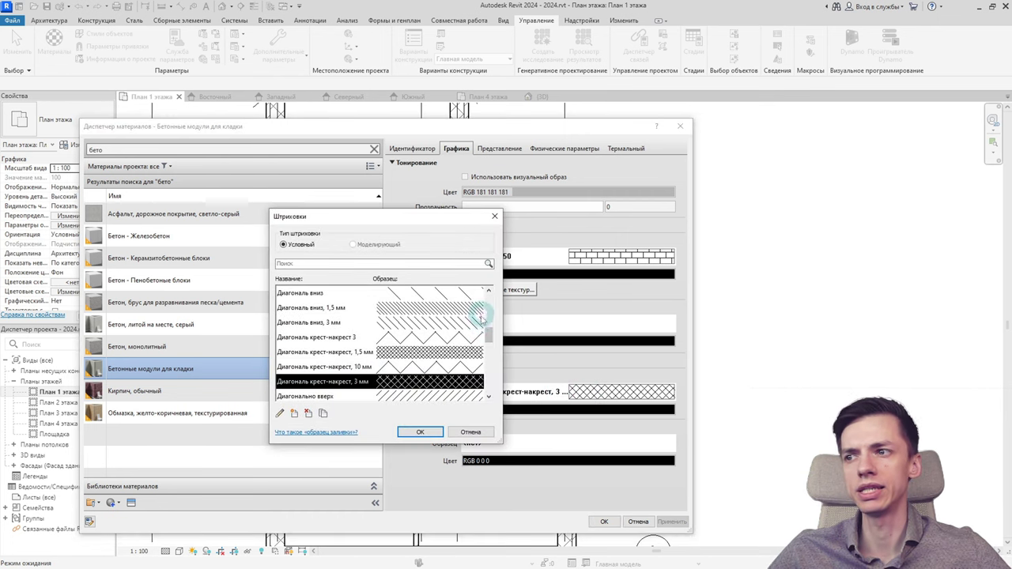
{"action": "left_click_drag", "start_coordinate": [488, 335], "coordinate": [491, 319]}
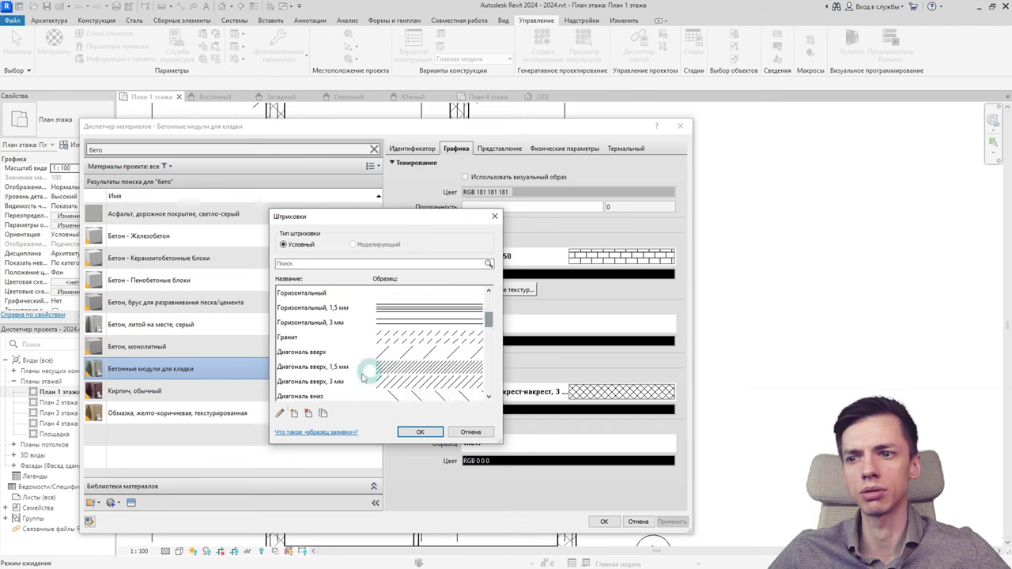
{"action": "left_click", "coordinate": [293, 413]}
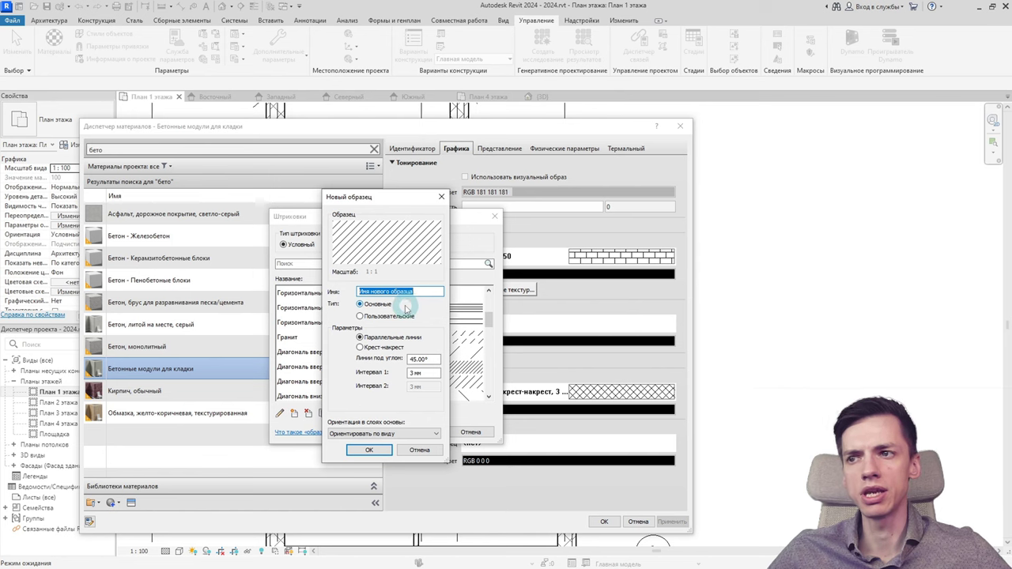
{"action": "left_click", "coordinate": [360, 316]}
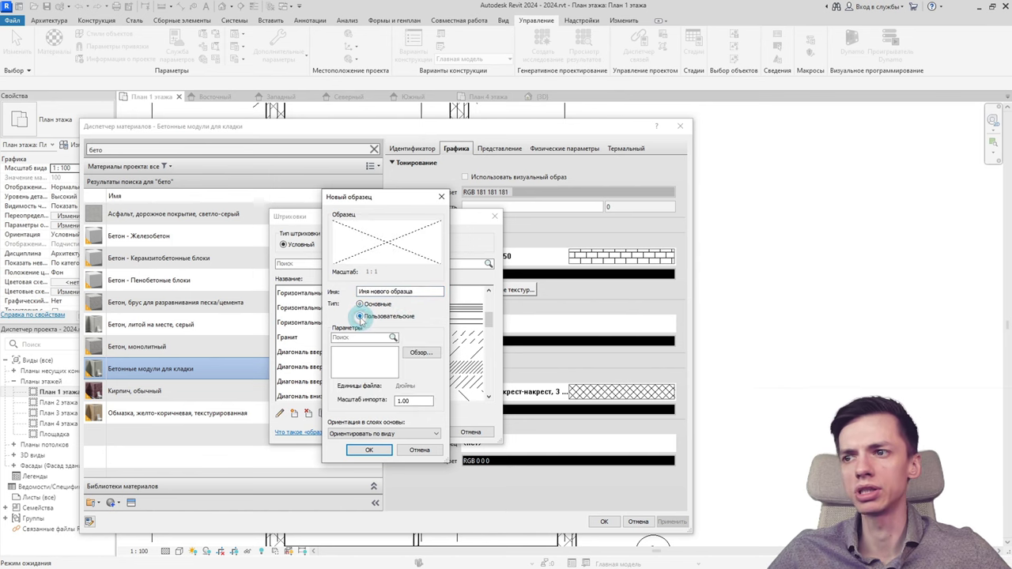
{"action": "left_click", "coordinate": [421, 353]}
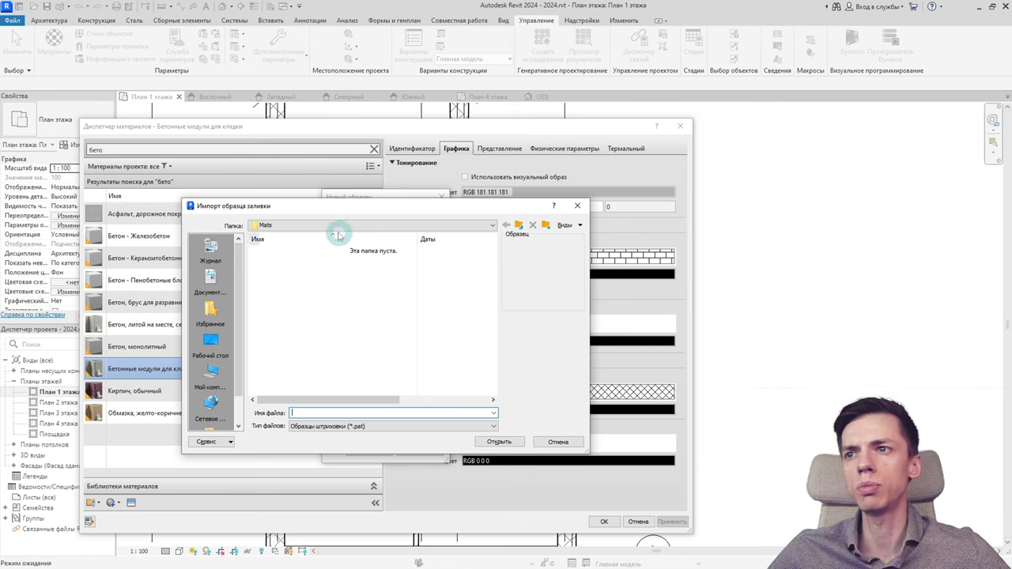
Step: Import ACAD.PAT from the Revit 2024 folder on Яндекс.Диск
{"action": "left_click", "coordinate": [335, 229]}
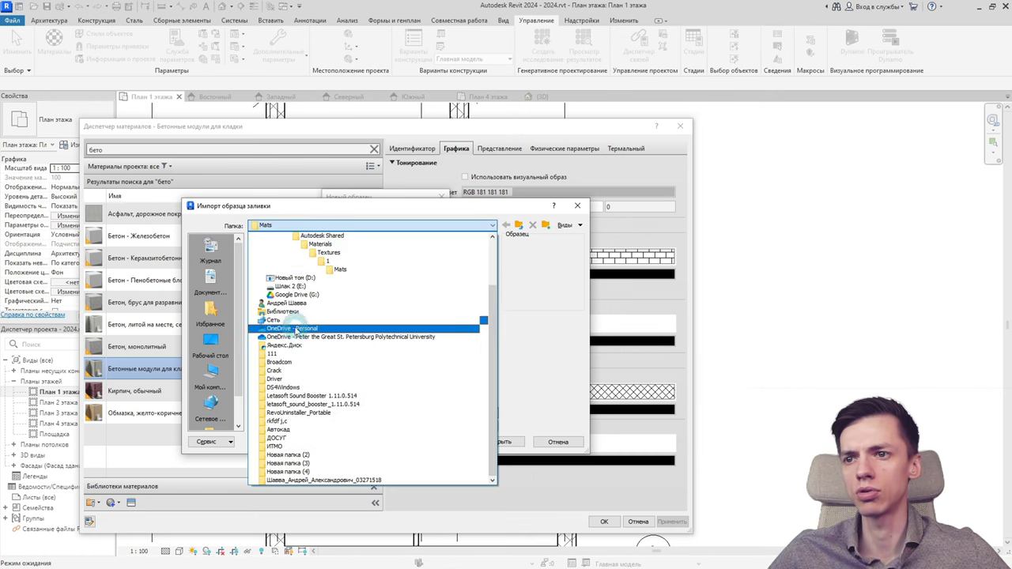
{"action": "left_click", "coordinate": [287, 345]}
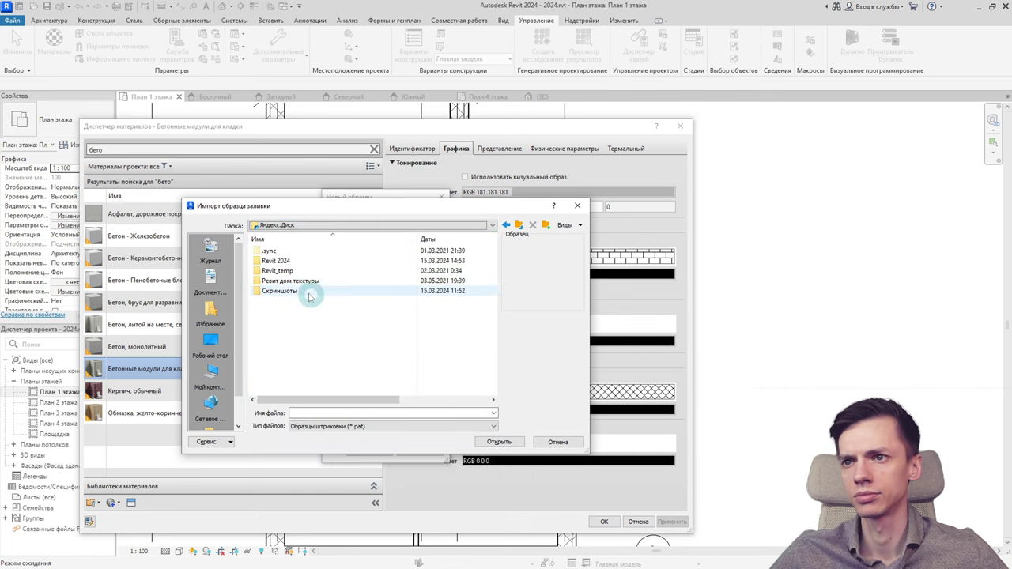
{"action": "double_click", "coordinate": [276, 260]}
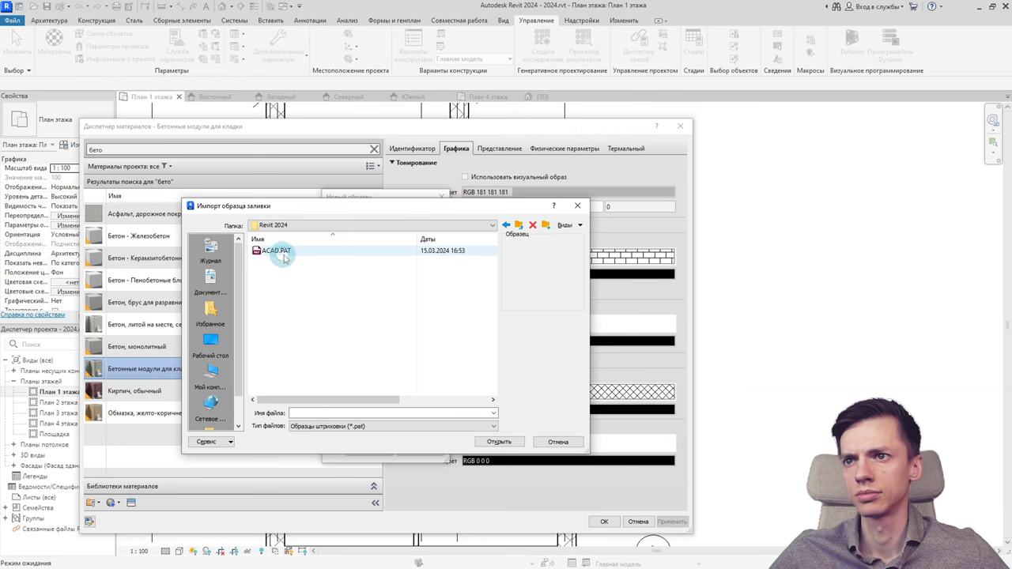
{"action": "left_click", "coordinate": [286, 253]}
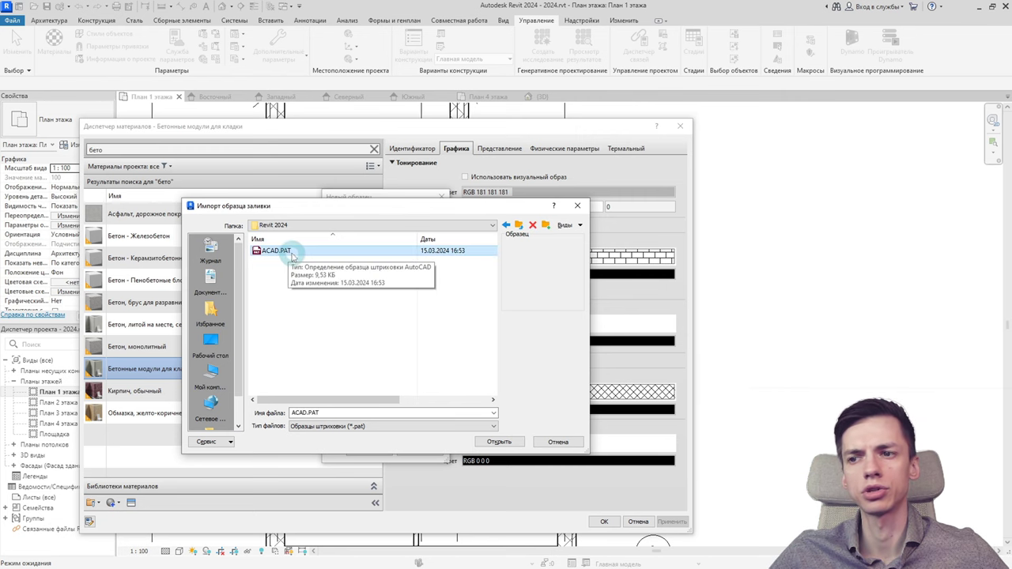
{"action": "left_click", "coordinate": [498, 442]}
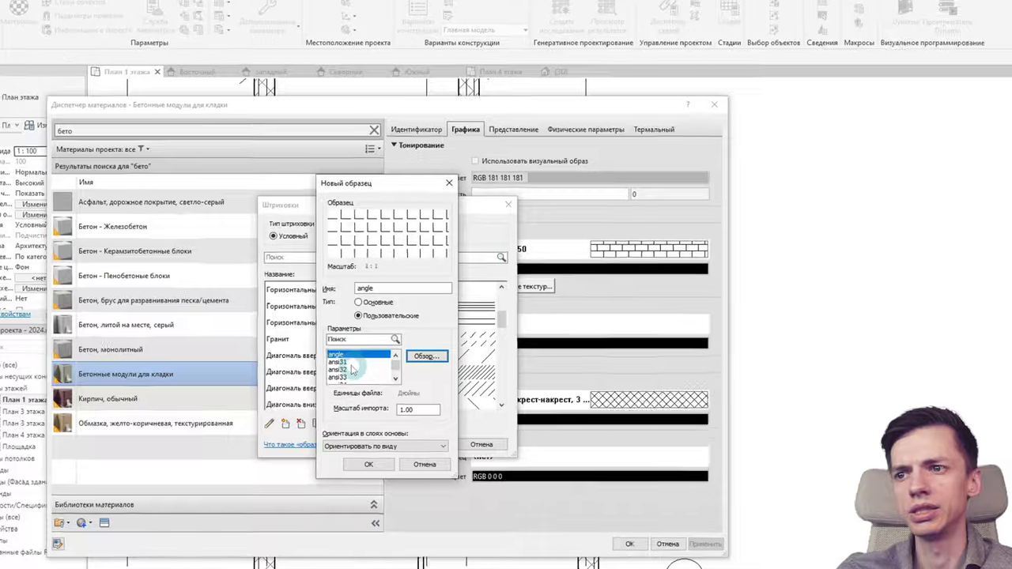
Step: Preview the ansi31–ansi35 patterns from ACAD.PAT and pick ansi36
{"action": "left_click", "coordinate": [342, 361]}
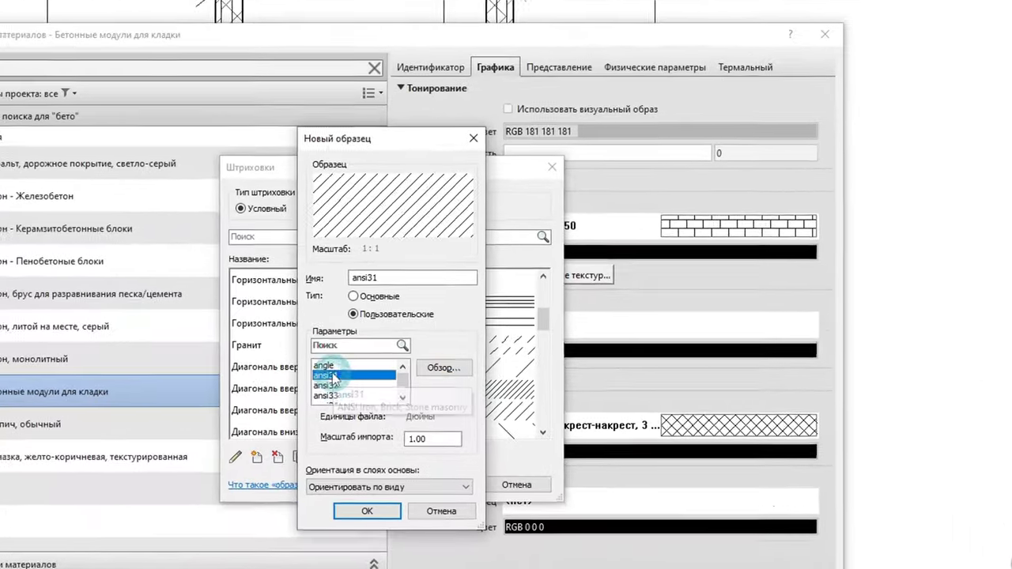
{"action": "left_click", "coordinate": [341, 369]}
{"action": "left_click", "coordinate": [342, 377]}
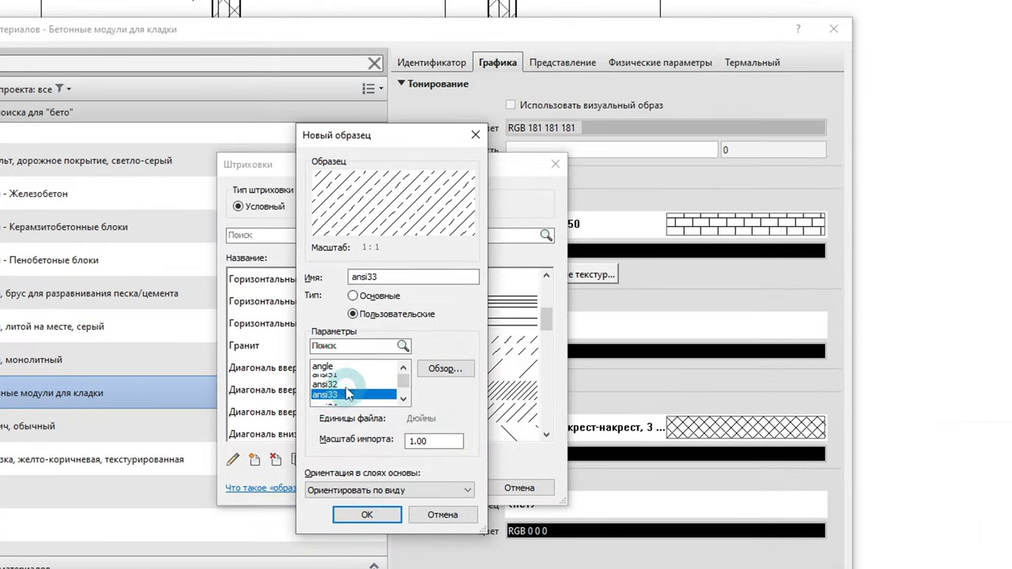
{"action": "scroll", "coordinate": [331, 395], "scroll_direction": "down", "scroll_amount": 3}
{"action": "key", "text": "Down"}
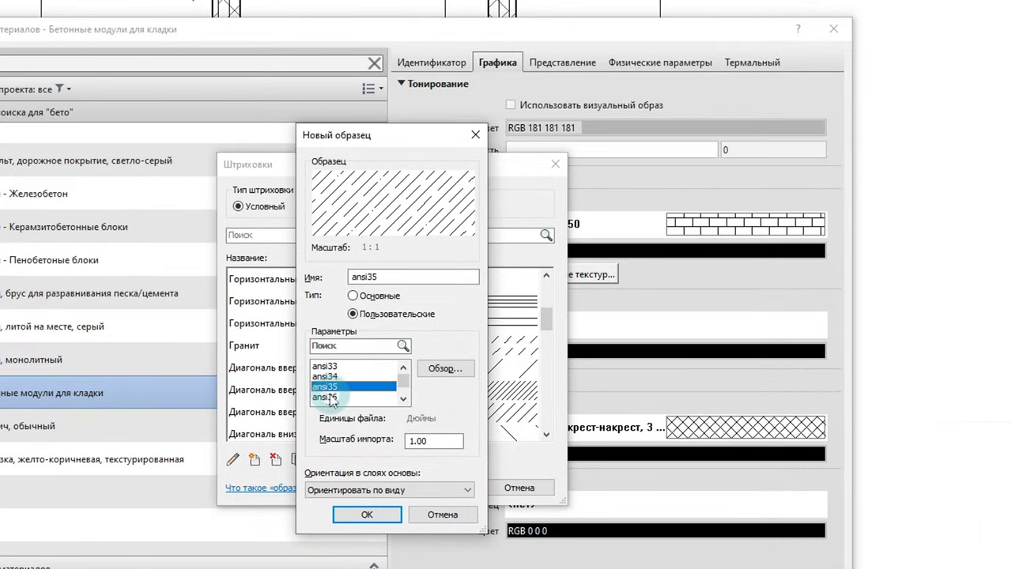
{"action": "key", "text": "Down"}
{"action": "key", "text": "Down"}
{"action": "left_click", "coordinate": [332, 387]}
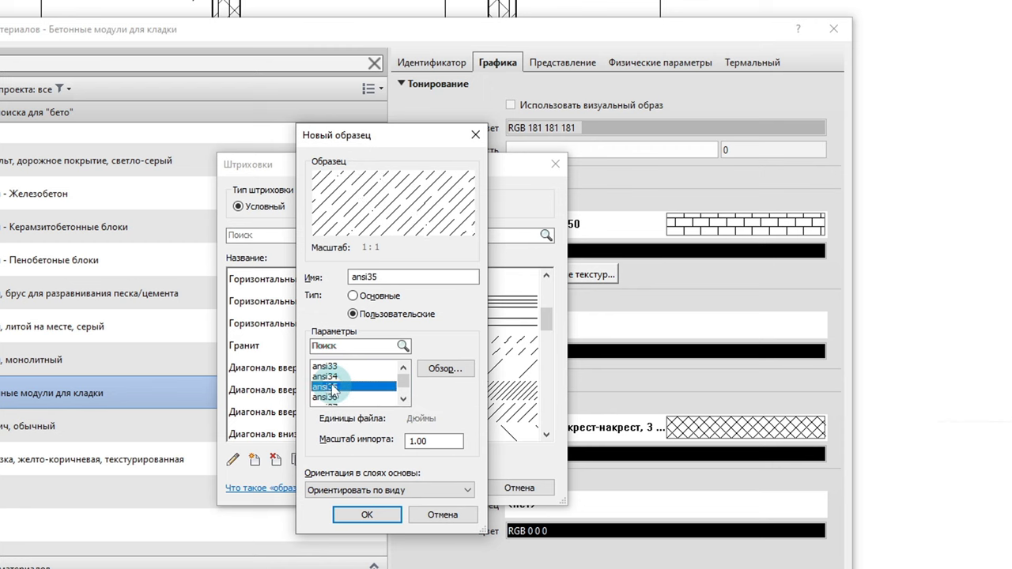
{"action": "key", "text": "Down"}
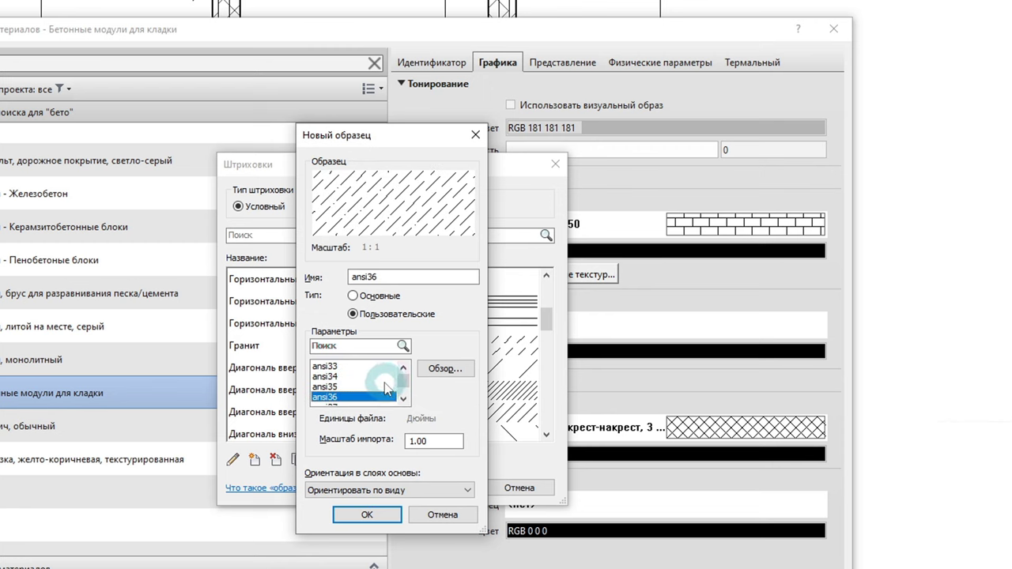
Step: Set the ansi36 import scale to 0.35 and assign it as the cut foreground pattern
{"action": "left_click_drag", "start_coordinate": [448, 441], "coordinate": [410, 441]}
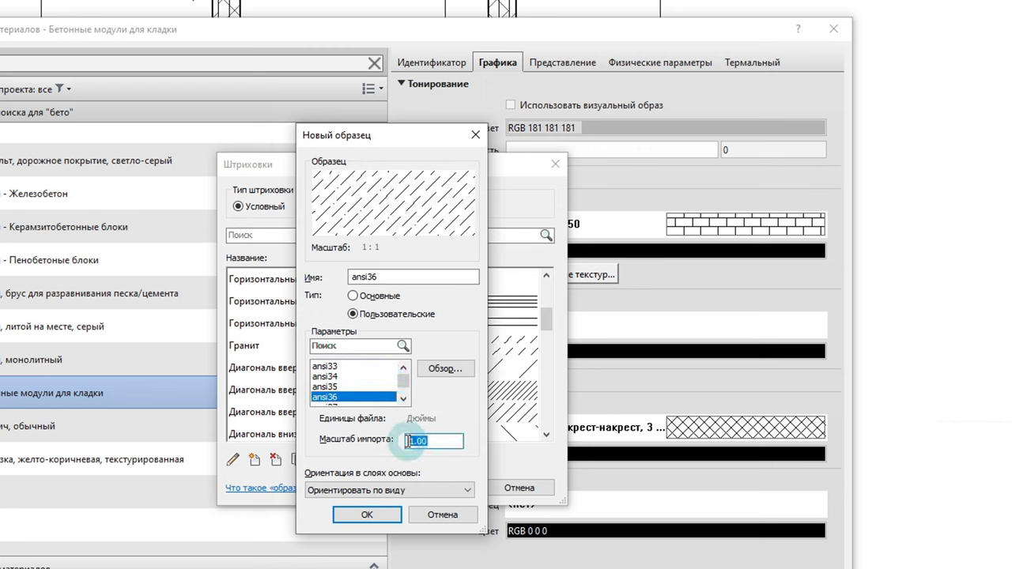
{"action": "type", "text": "0."}
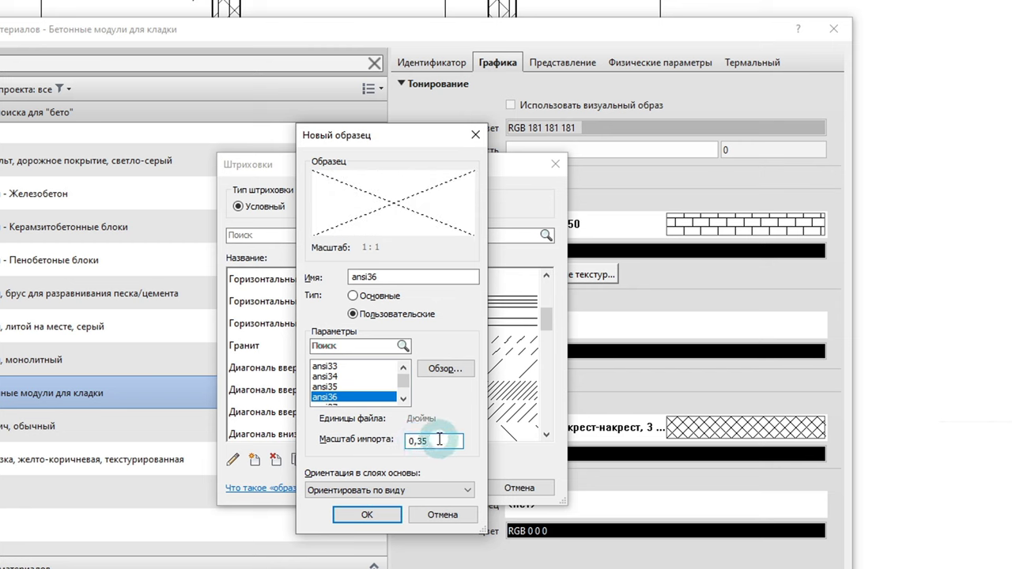
{"action": "left_click", "coordinate": [367, 515]}
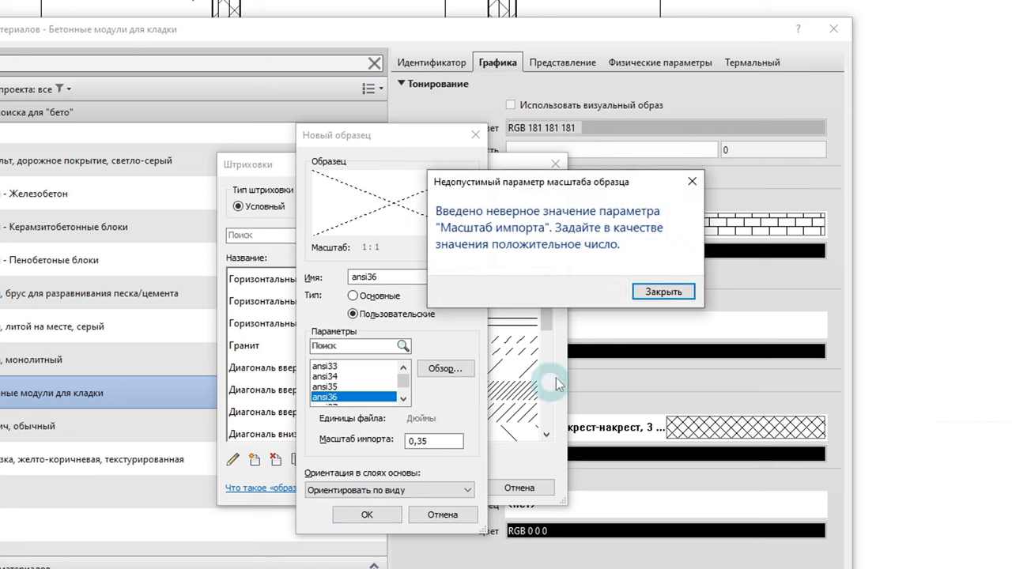
{"action": "left_click", "coordinate": [663, 291]}
{"action": "left_click", "coordinate": [416, 441]}
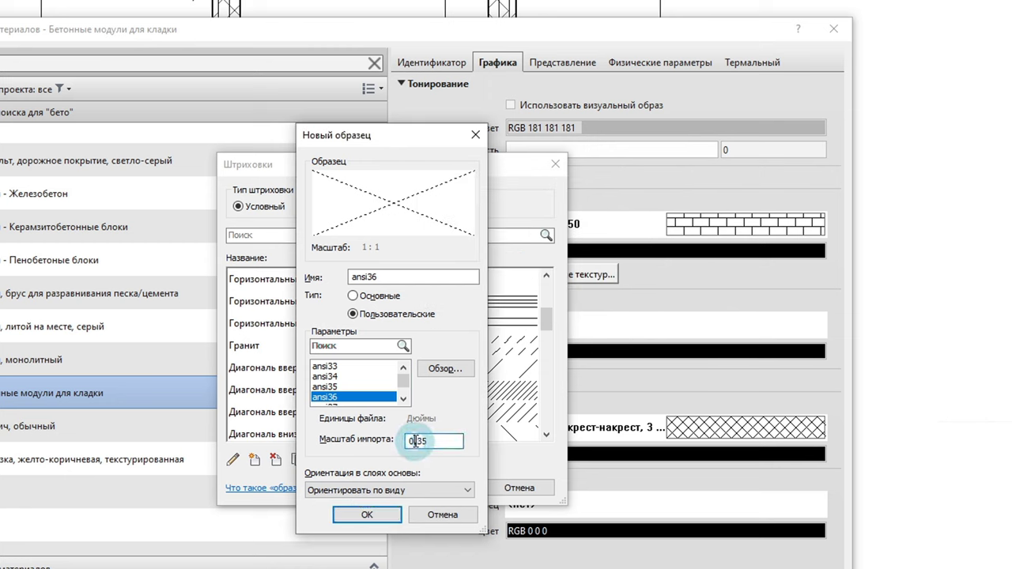
{"action": "key", "text": "BackSpace"}
{"action": "type", "text": "."}
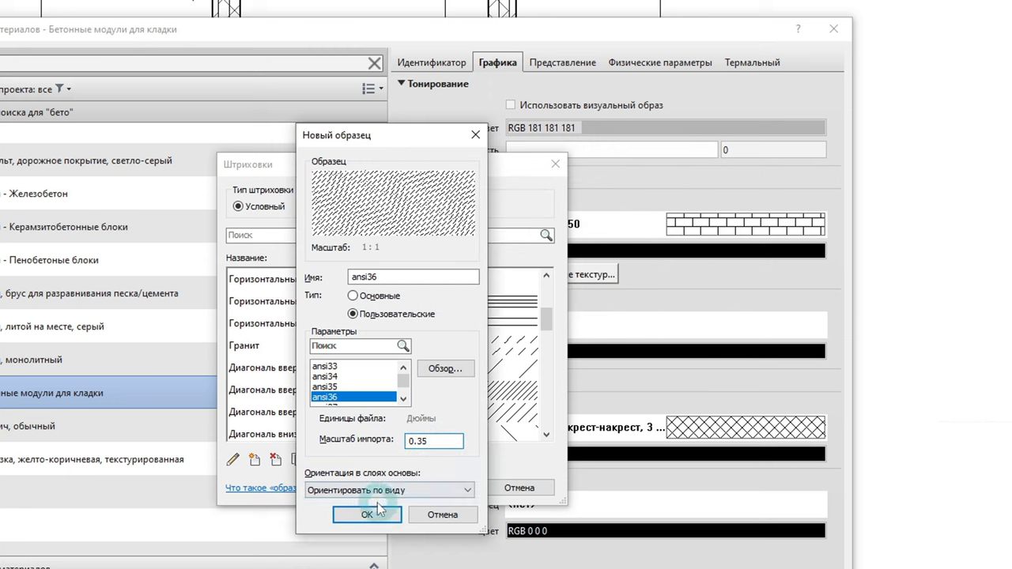
{"action": "left_click", "coordinate": [369, 515]}
{"action": "left_click", "coordinate": [425, 487]}
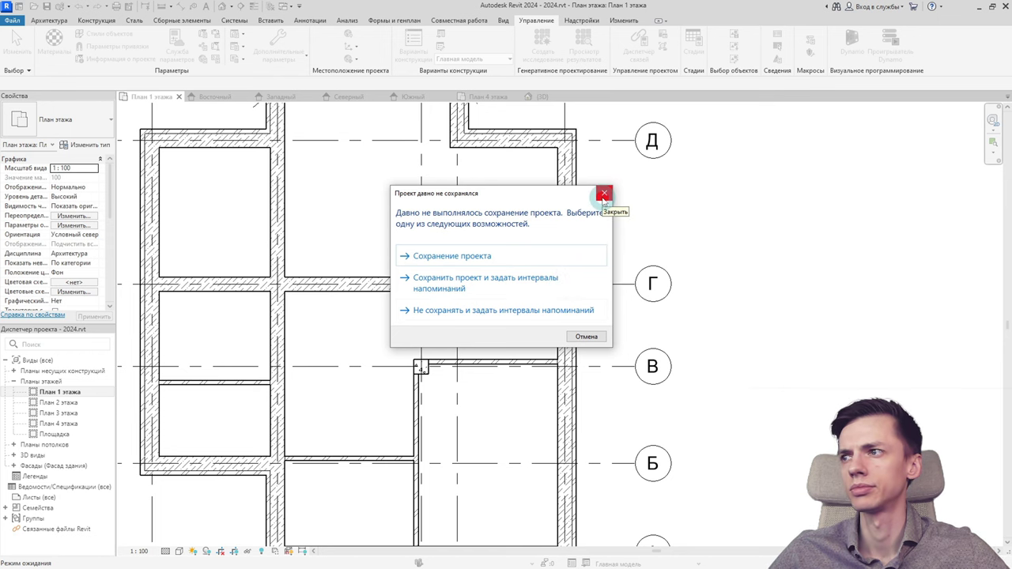
Step: Close the save reminder and zoom in to inspect the column at grid В
{"action": "left_click", "coordinate": [604, 193]}
{"action": "scroll", "coordinate": [419, 366], "scroll_direction": "up", "scroll_amount": 1}
{"action": "left_click", "coordinate": [422, 371]}
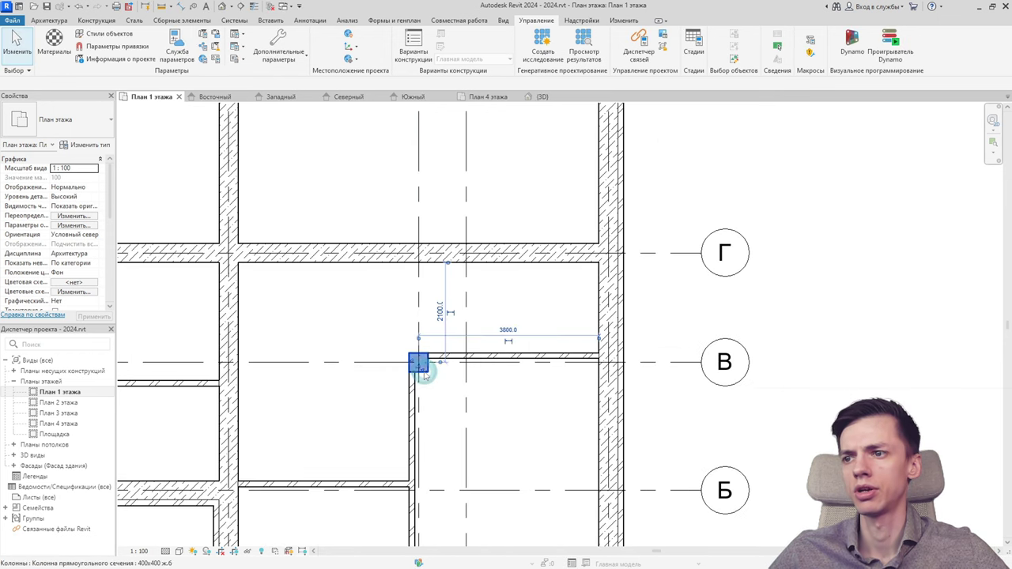
{"action": "left_click", "coordinate": [510, 207]}
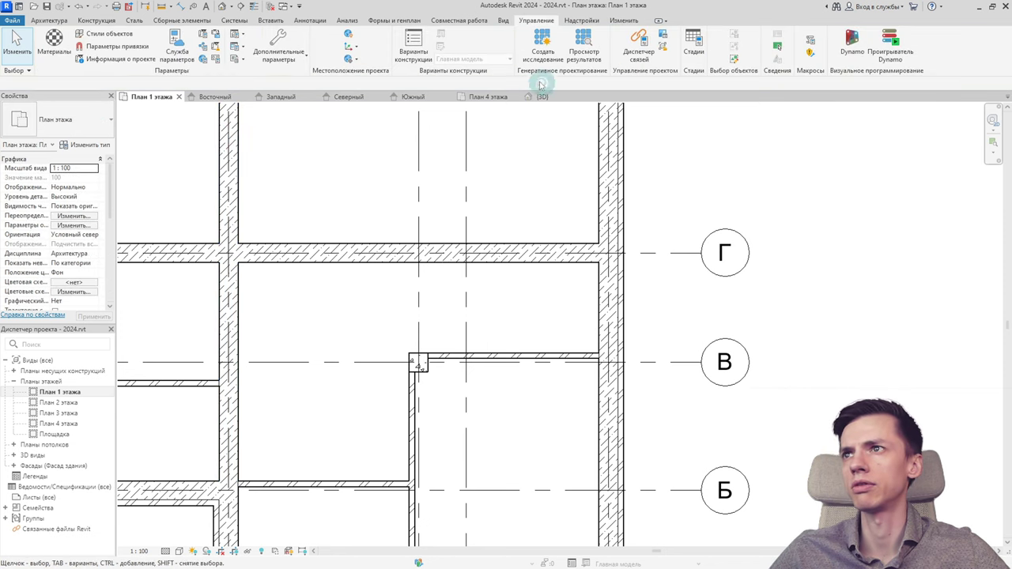
Step: For Бетон - Железобетон, start a new custom cut pattern imported from ACAD.PAT
{"action": "left_click", "coordinate": [54, 41]}
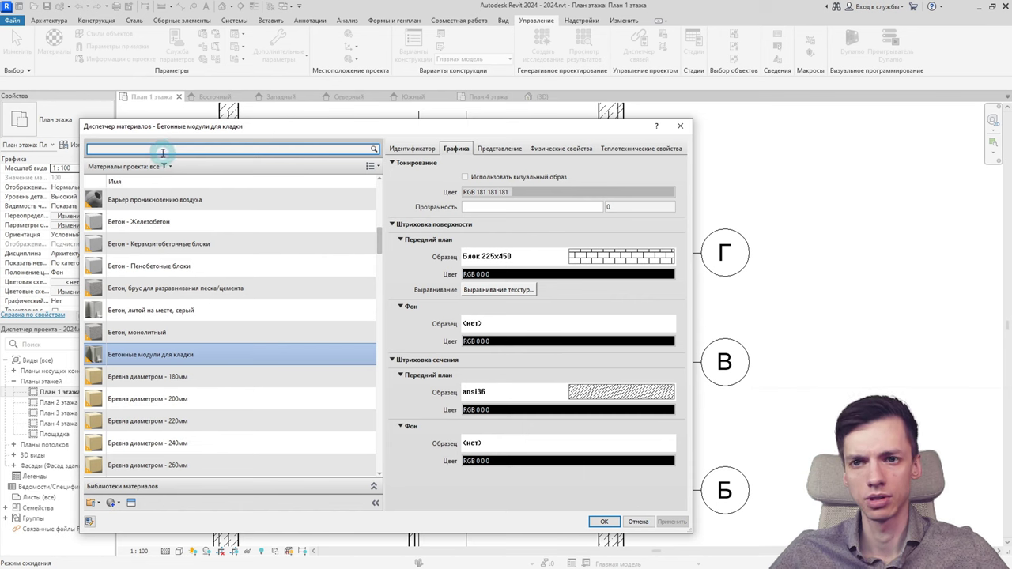
{"action": "left_click", "coordinate": [172, 222]}
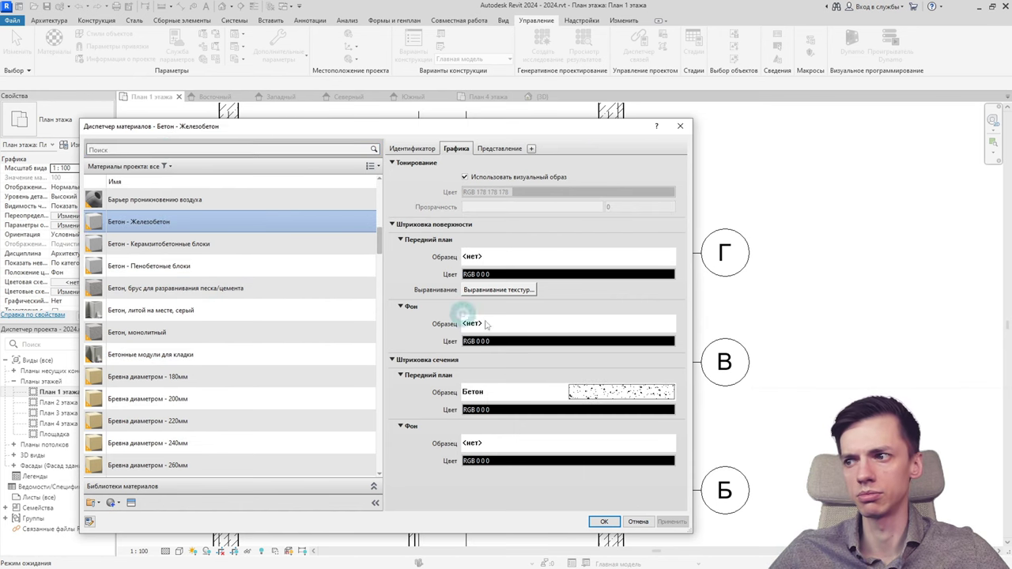
{"action": "left_click", "coordinate": [569, 393]}
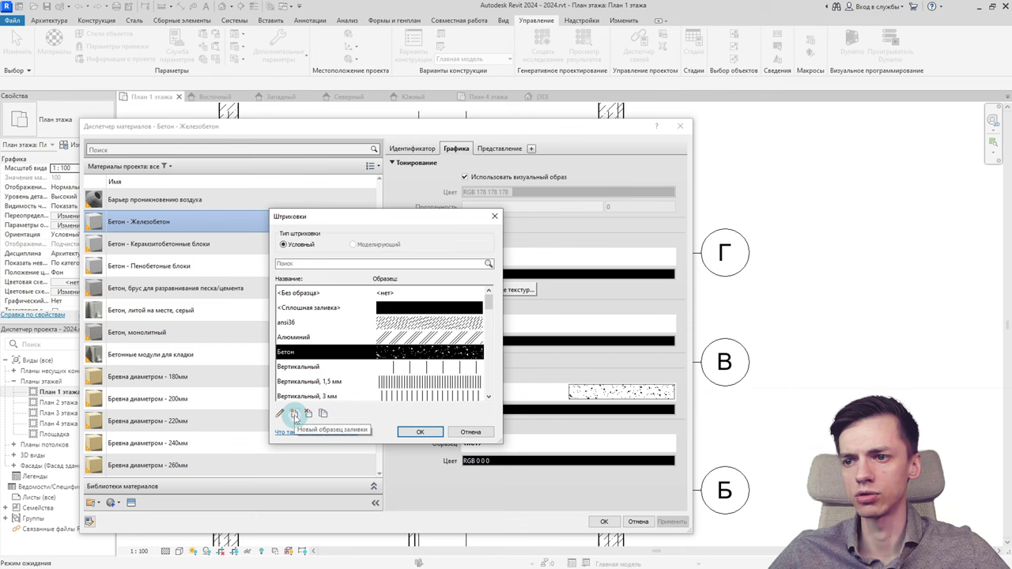
{"action": "left_click", "coordinate": [294, 414]}
{"action": "left_click", "coordinate": [387, 316]}
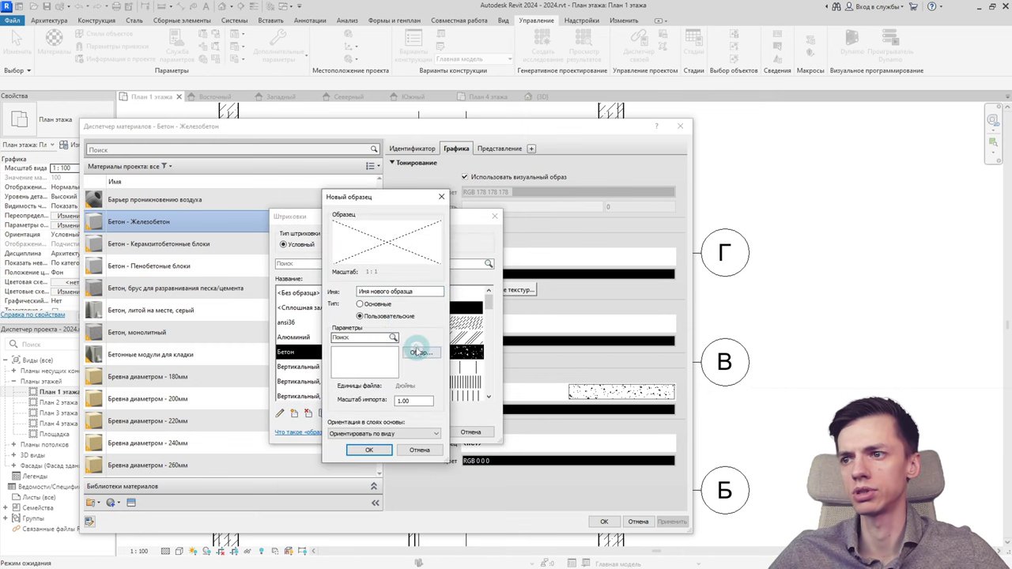
{"action": "left_click", "coordinate": [419, 349]}
{"action": "double_click", "coordinate": [272, 251]}
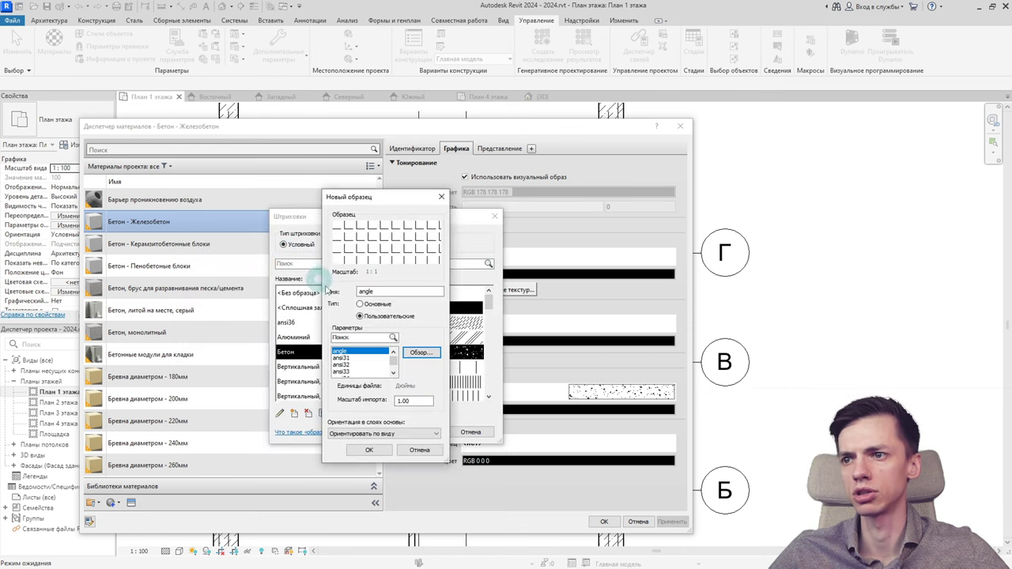
Step: Compare the ansi31–ansi36 hatches and assign ansi35 as the cut foreground pattern
{"action": "left_click", "coordinate": [345, 358]}
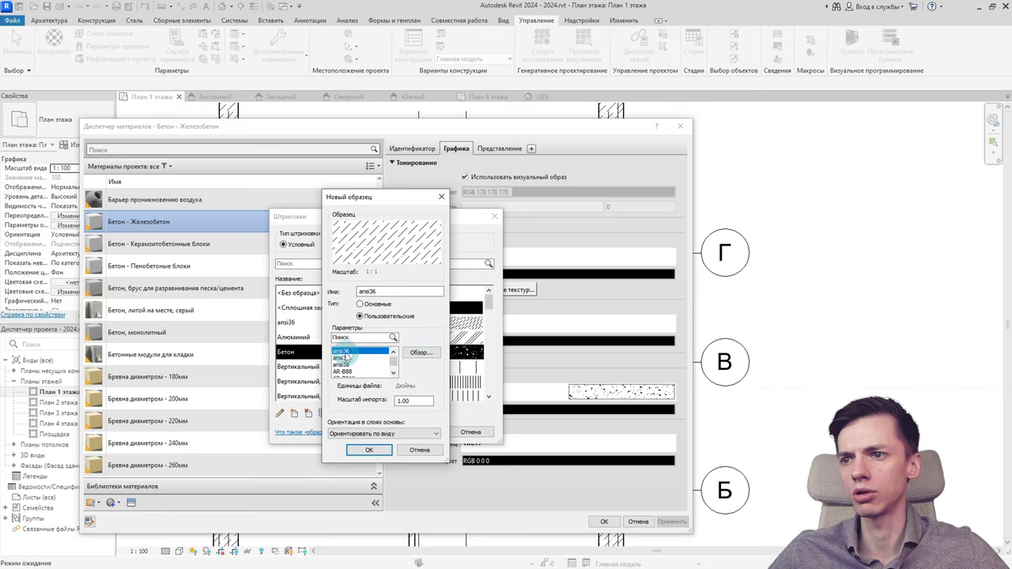
{"action": "scroll", "coordinate": [345, 354], "scroll_direction": "up", "scroll_amount": 1}
{"action": "left_click", "coordinate": [353, 364]}
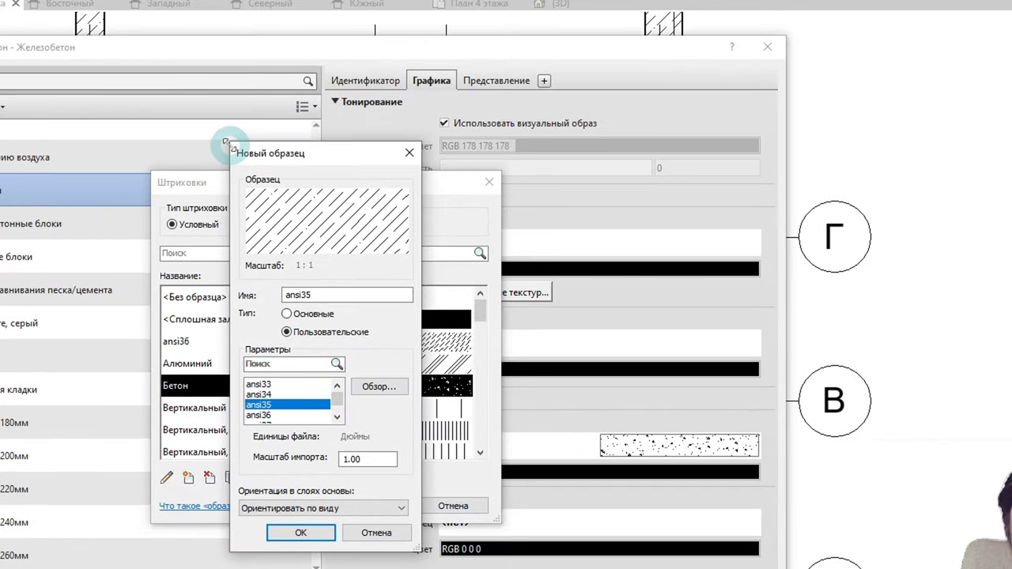
{"action": "mouse_move", "coordinate": [230, 144]}
{"action": "left_mouse_down"}
{"action": "mouse_move", "coordinate": [52, 5]}
{"action": "mouse_move", "coordinate": [7, 1]}
{"action": "left_mouse_up"}
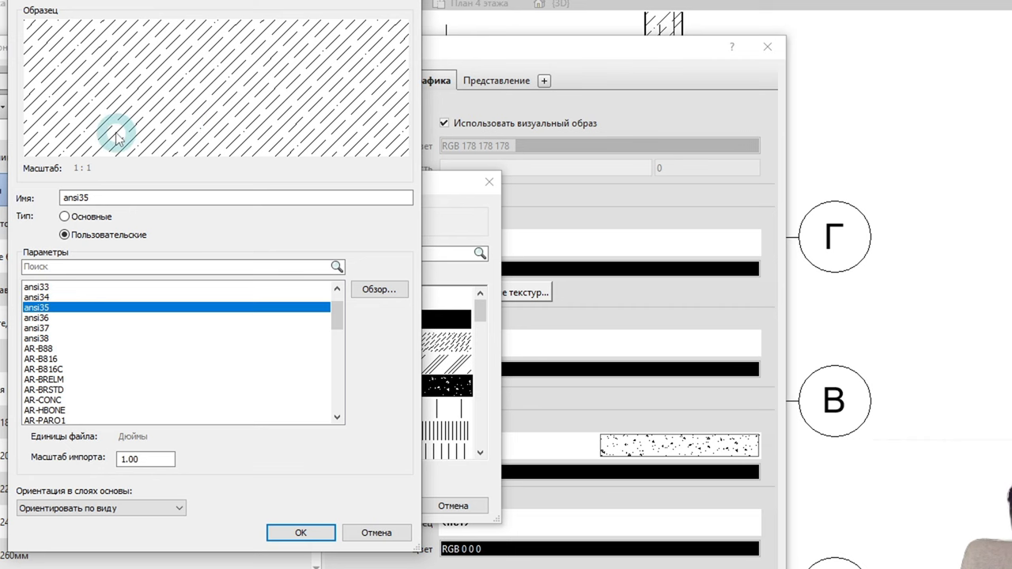
{"action": "scroll", "coordinate": [102, 330], "scroll_direction": "up", "scroll_amount": 1}
{"action": "scroll", "coordinate": [95, 324], "scroll_direction": "up", "scroll_amount": 1}
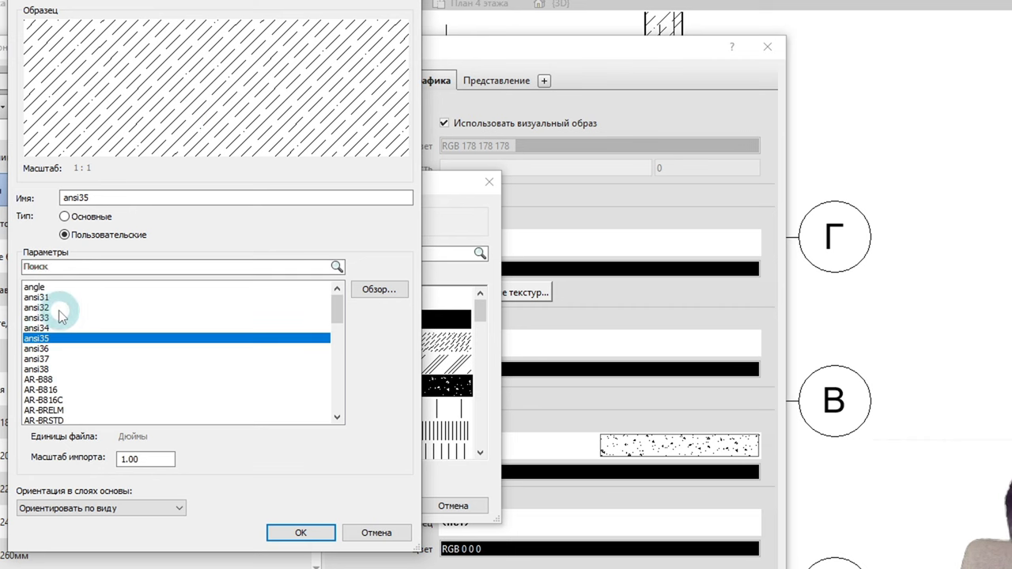
{"action": "left_click", "coordinate": [48, 308]}
{"action": "left_click", "coordinate": [44, 299]}
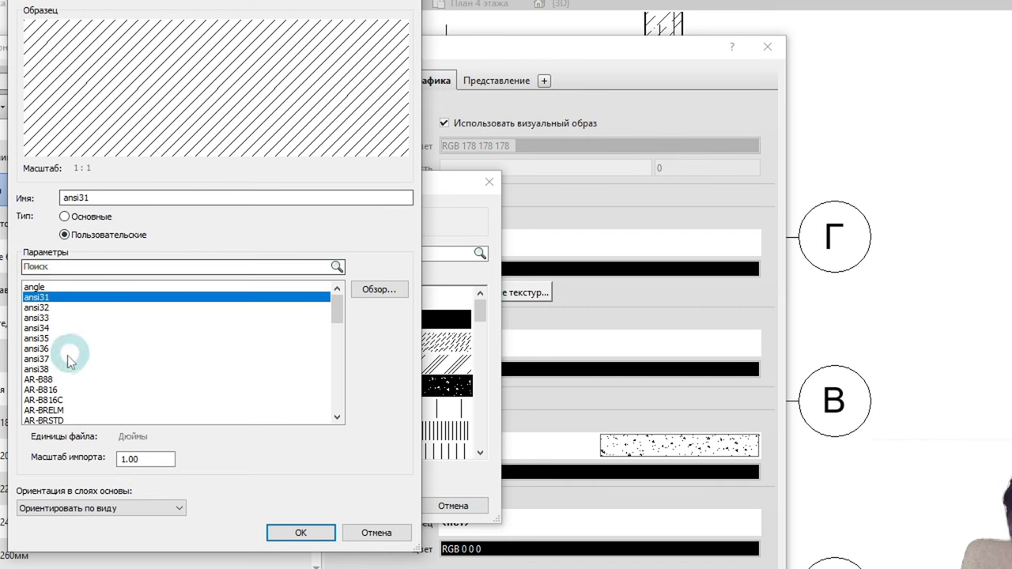
{"action": "left_click", "coordinate": [42, 349]}
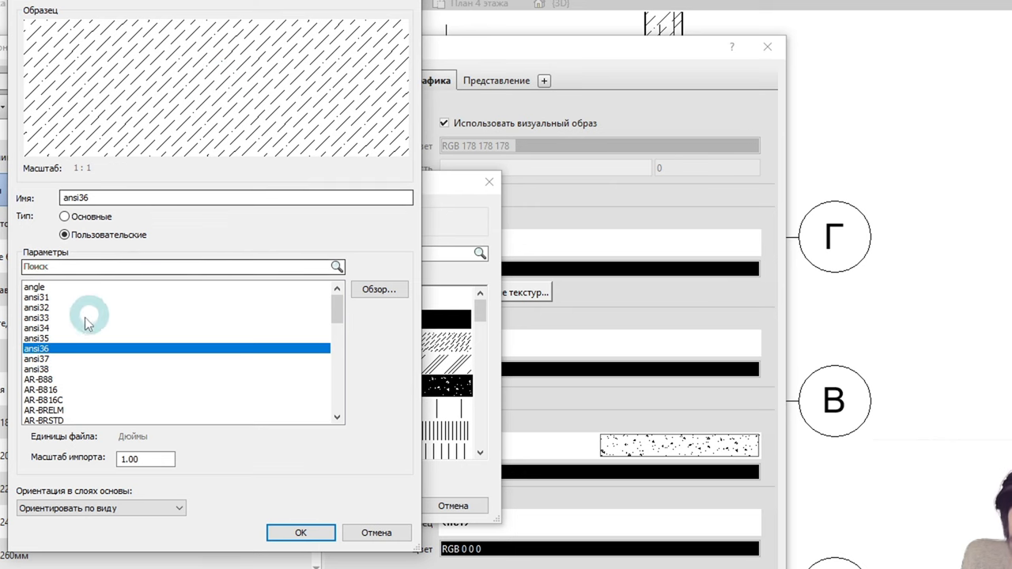
{"action": "left_click", "coordinate": [46, 338]}
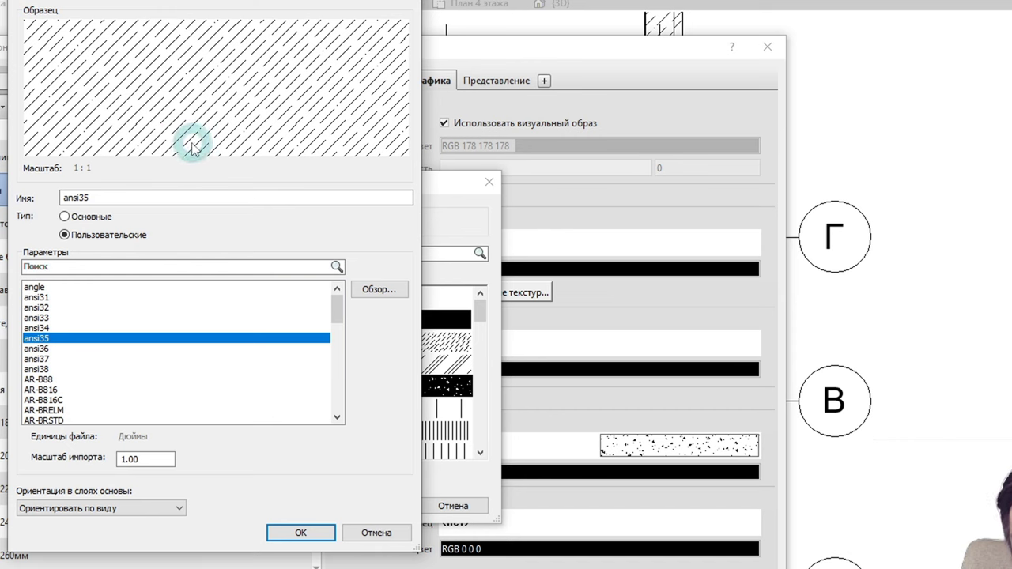
{"action": "left_click", "coordinate": [49, 307]}
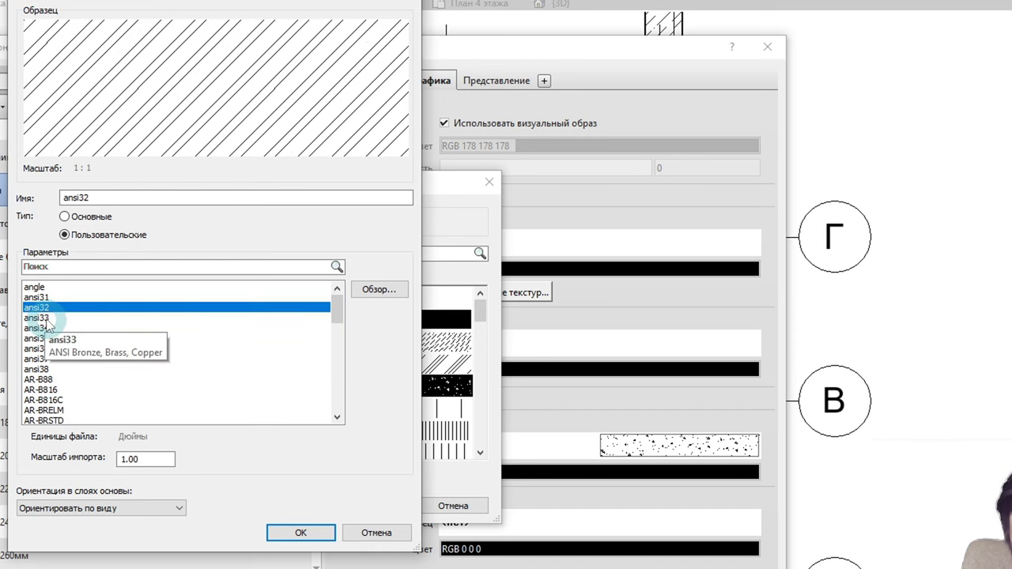
{"action": "left_click", "coordinate": [46, 328]}
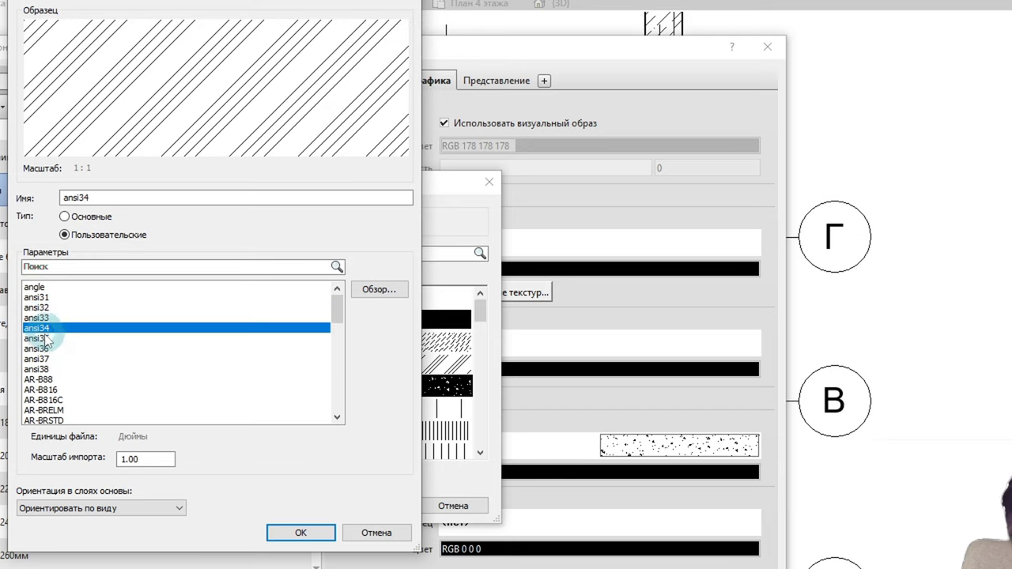
{"action": "left_click", "coordinate": [44, 339]}
{"action": "left_click", "coordinate": [39, 349]}
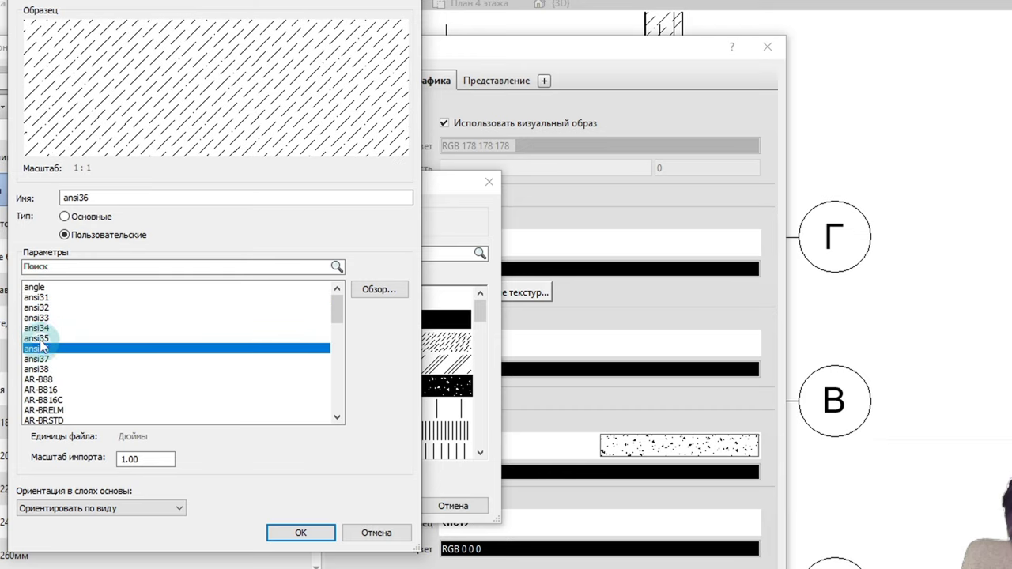
{"action": "left_click", "coordinate": [38, 339]}
{"action": "left_click", "coordinate": [297, 532]}
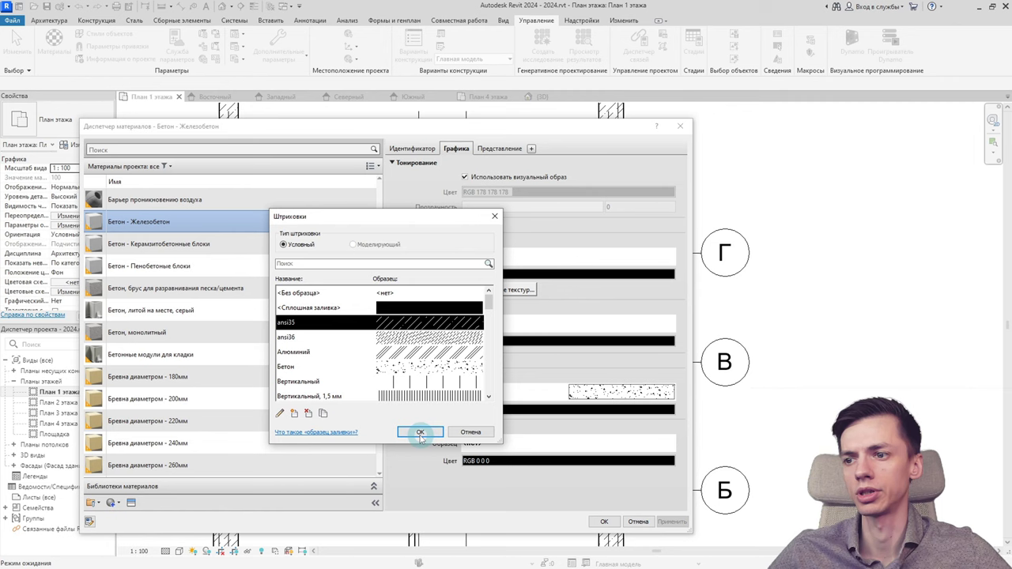
{"action": "left_click", "coordinate": [420, 434]}
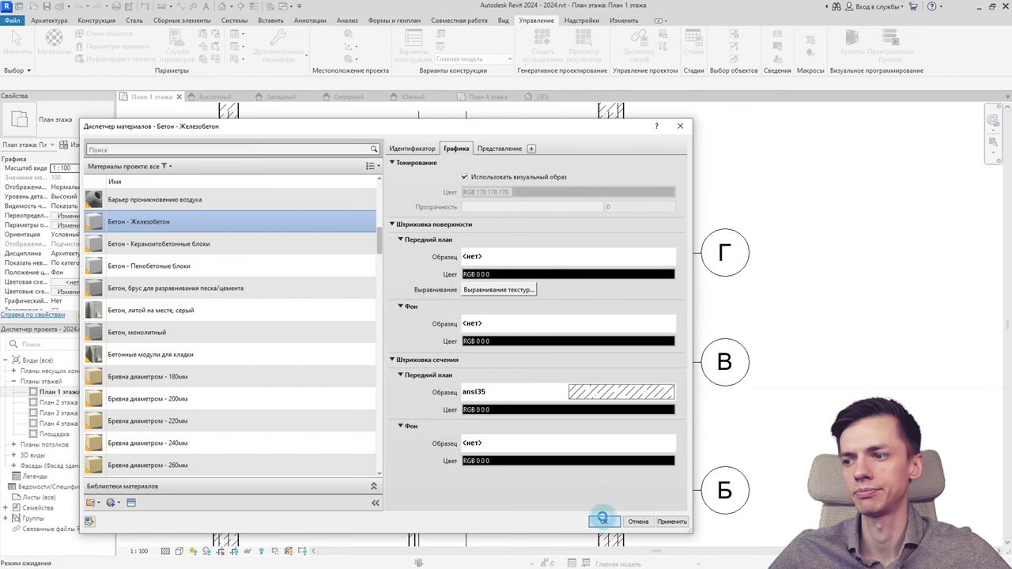
Step: Review the ansi35 column hatch in the plan, then retype the ansi35 import scale with 5
{"action": "left_click", "coordinate": [603, 520]}
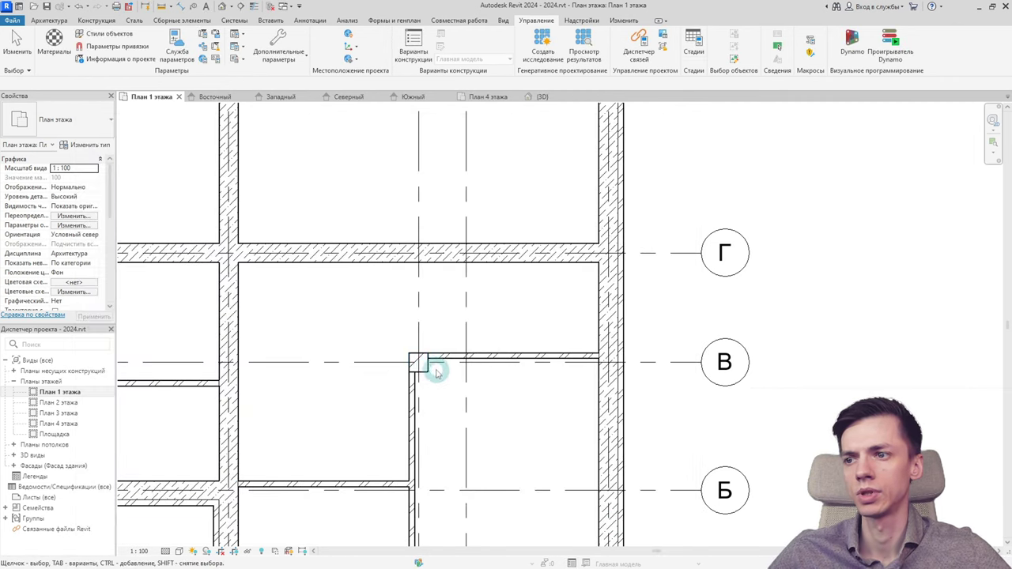
{"action": "scroll", "coordinate": [435, 373], "scroll_direction": "up", "scroll_amount": 3}
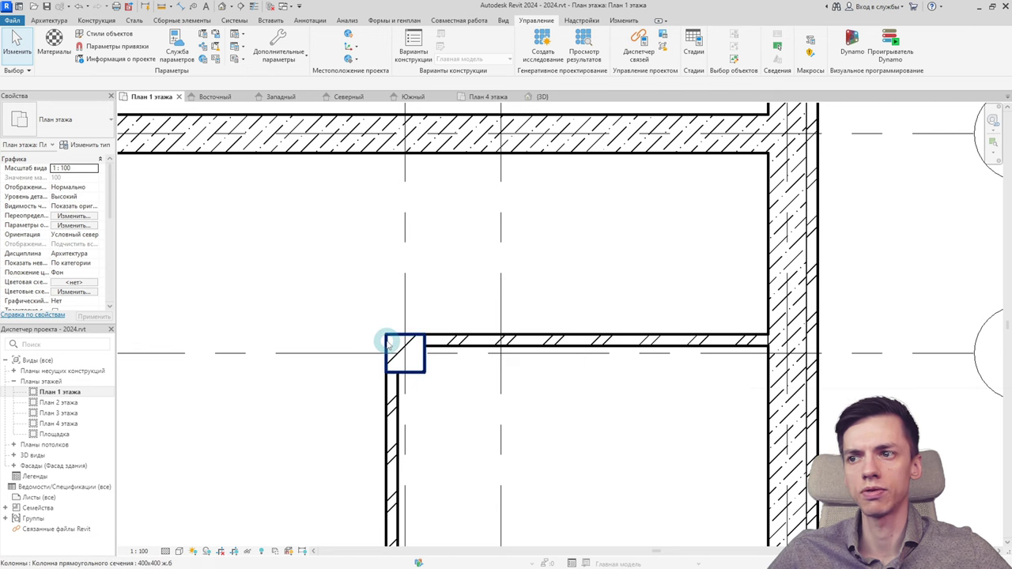
{"action": "left_click", "coordinate": [54, 44]}
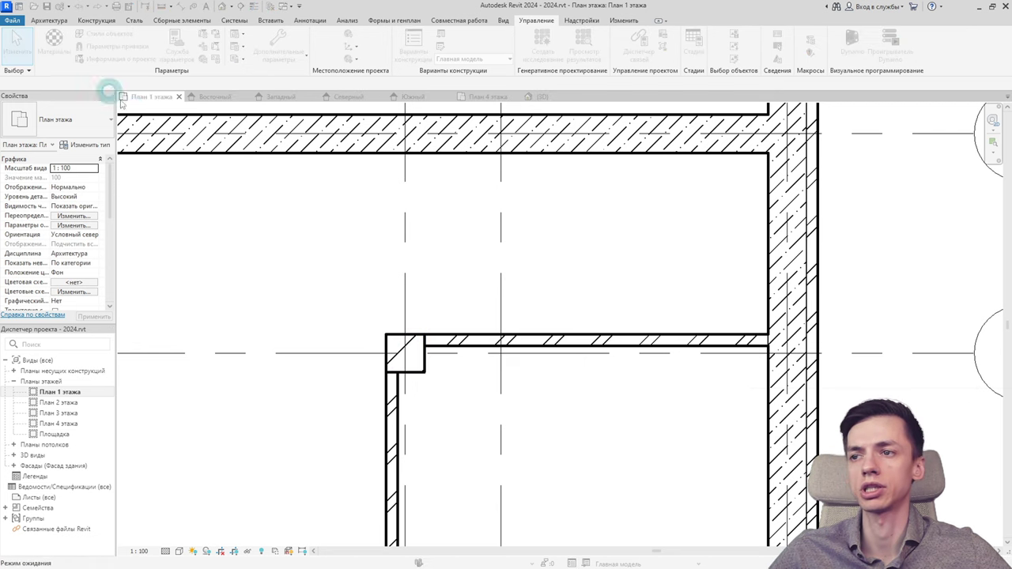
{"action": "left_click", "coordinate": [583, 387]}
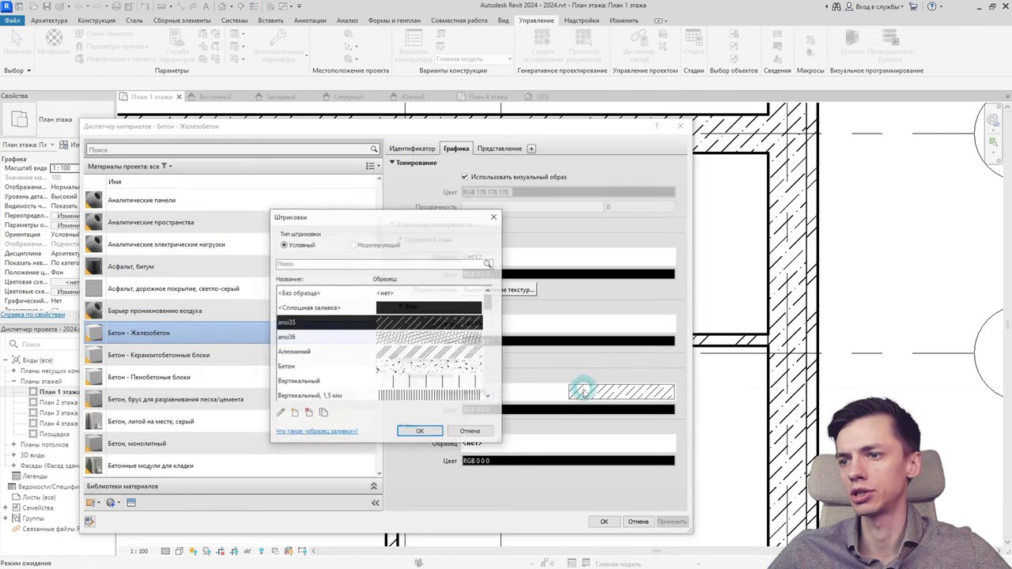
{"action": "double_click", "coordinate": [395, 325]}
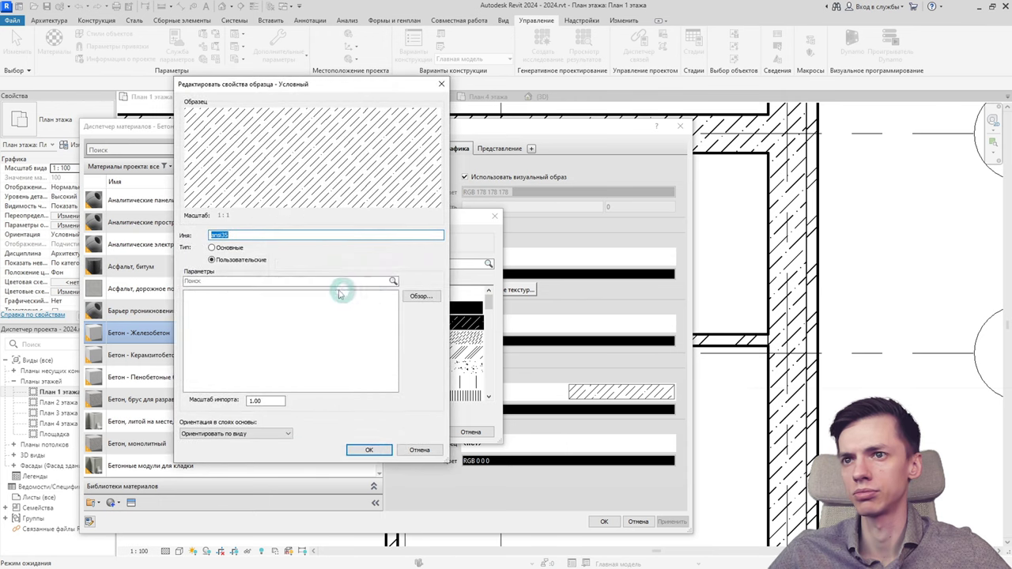
{"action": "left_click_drag", "start_coordinate": [269, 399], "coordinate": [245, 400]}
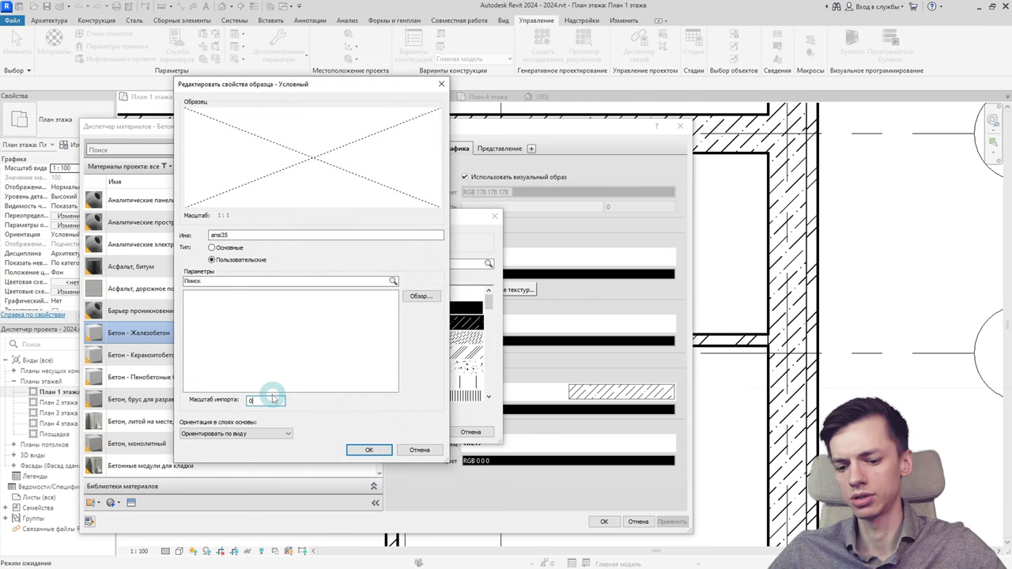
{"action": "type", "text": ".5"}
{"action": "left_click", "coordinate": [368, 449]}
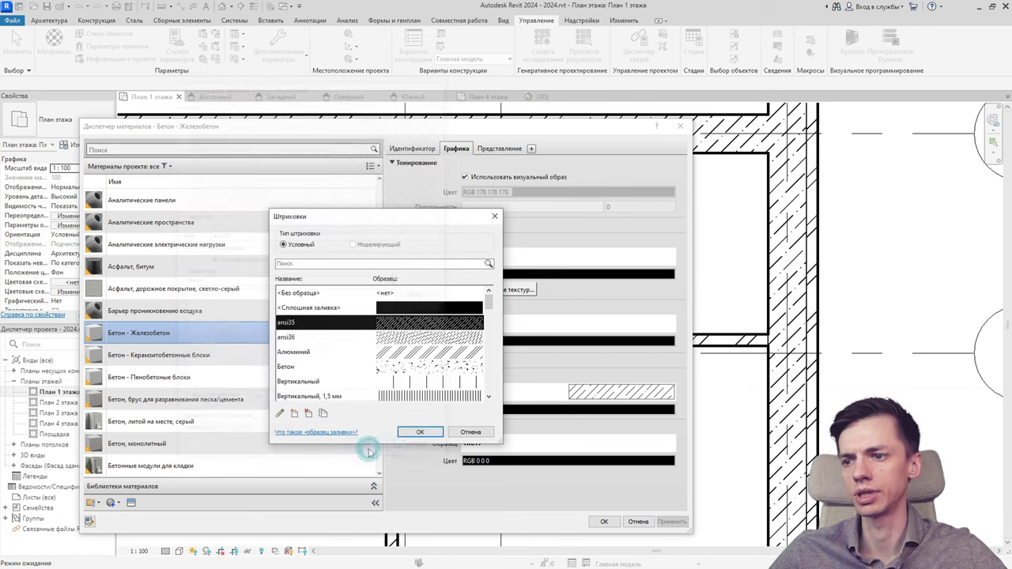
{"action": "left_click", "coordinate": [417, 435]}
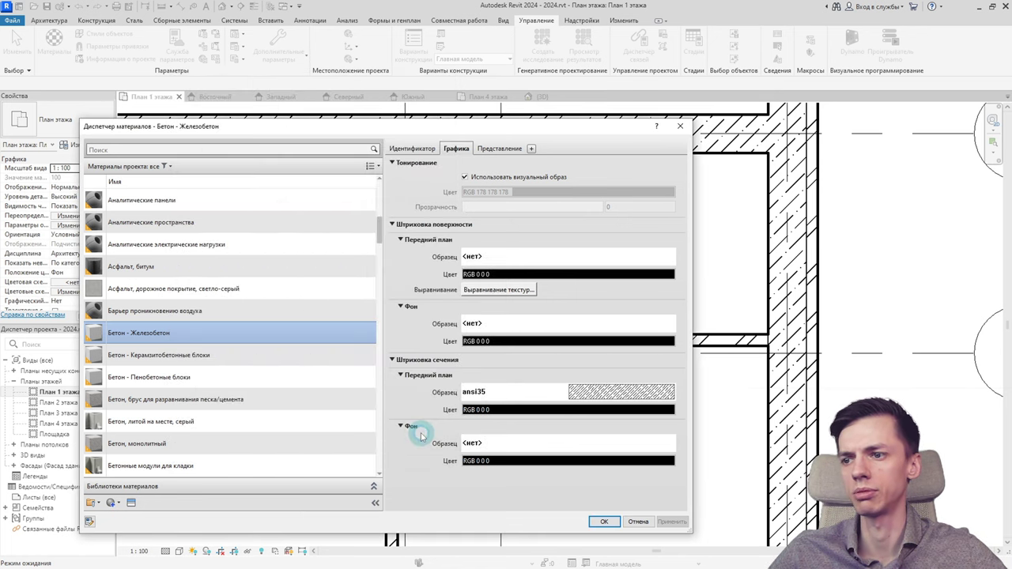
Step: Open the {3D} view, orbit the house, and switch the visual style to Realistic
{"action": "scroll", "coordinate": [465, 407], "scroll_direction": "down", "scroll_amount": 2}
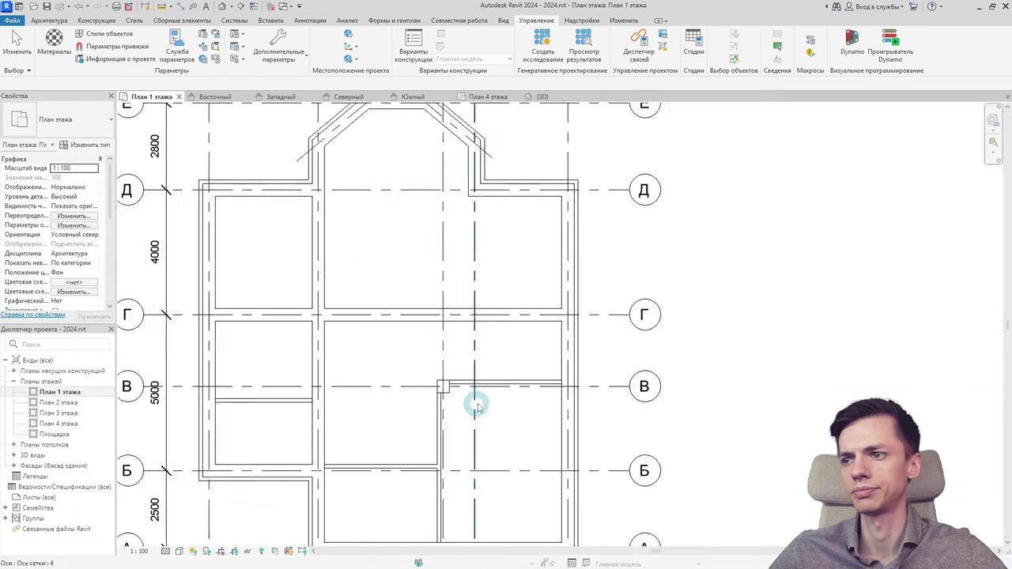
{"action": "scroll", "coordinate": [474, 407], "scroll_direction": "down", "scroll_amount": 2}
{"action": "middle_click_drag", "start_coordinate": [493, 405], "coordinate": [471, 363]}
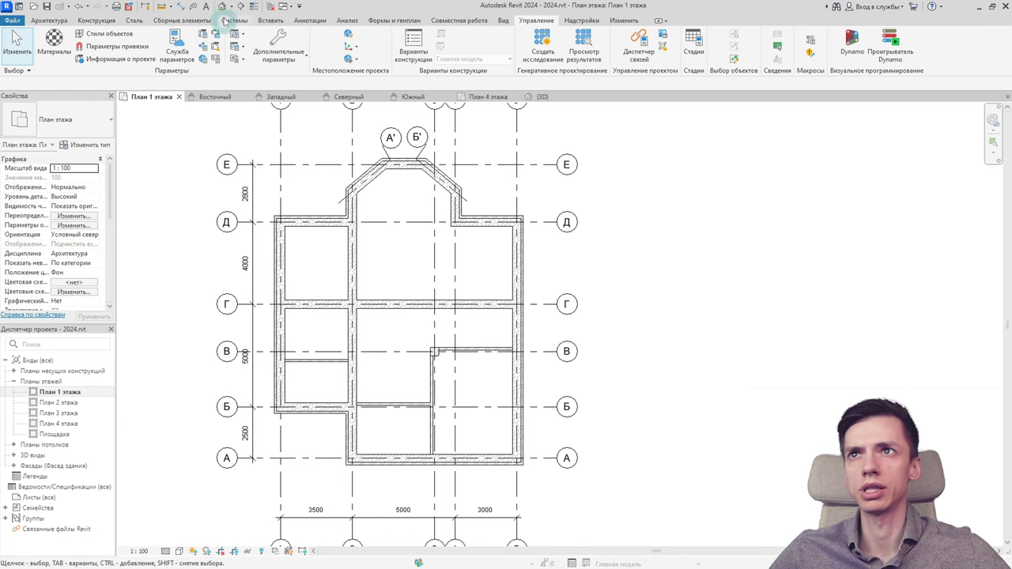
{"action": "left_click", "coordinate": [224, 7]}
{"action": "scroll", "coordinate": [542, 388], "scroll_direction": "up", "scroll_amount": 5}
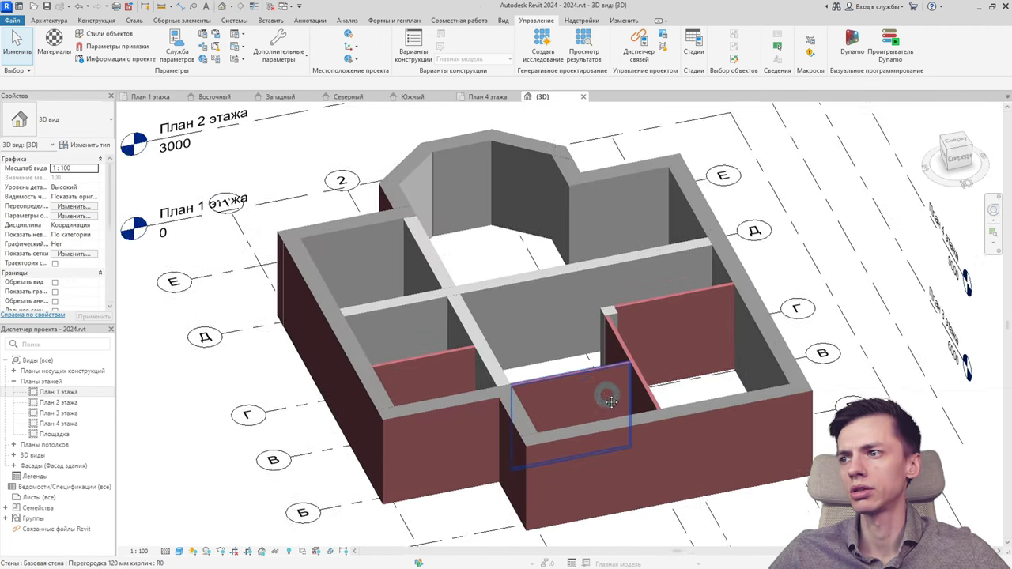
{"action": "scroll", "coordinate": [486, 374], "scroll_direction": "down", "scroll_amount": 2}
{"action": "mouse_move", "coordinate": [585, 364]}
{"action": "middle_mouse_down", "text": "shift"}
{"action": "mouse_move", "coordinate": [347, 340]}
{"action": "mouse_move", "coordinate": [208, 374]}
{"action": "middle_mouse_up", "text": "shift"}
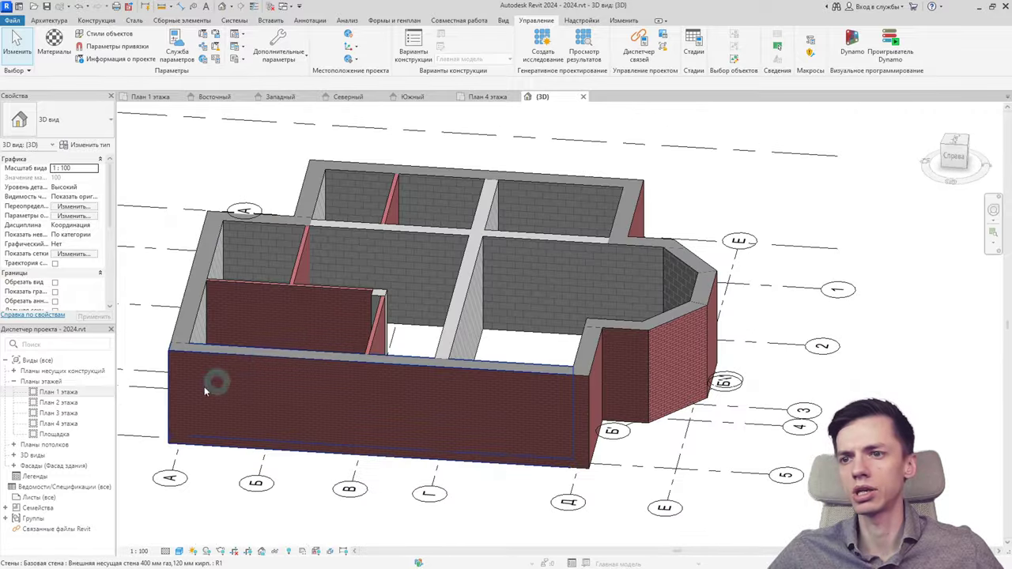
{"action": "left_click", "coordinate": [180, 551]}
{"action": "left_click", "coordinate": [205, 537]}
{"action": "mouse_move", "coordinate": [419, 481]}
{"action": "middle_mouse_down", "text": "shift"}
{"action": "mouse_move", "coordinate": [523, 402]}
{"action": "mouse_move", "coordinate": [232, 397]}
{"action": "middle_mouse_up", "text": "shift"}
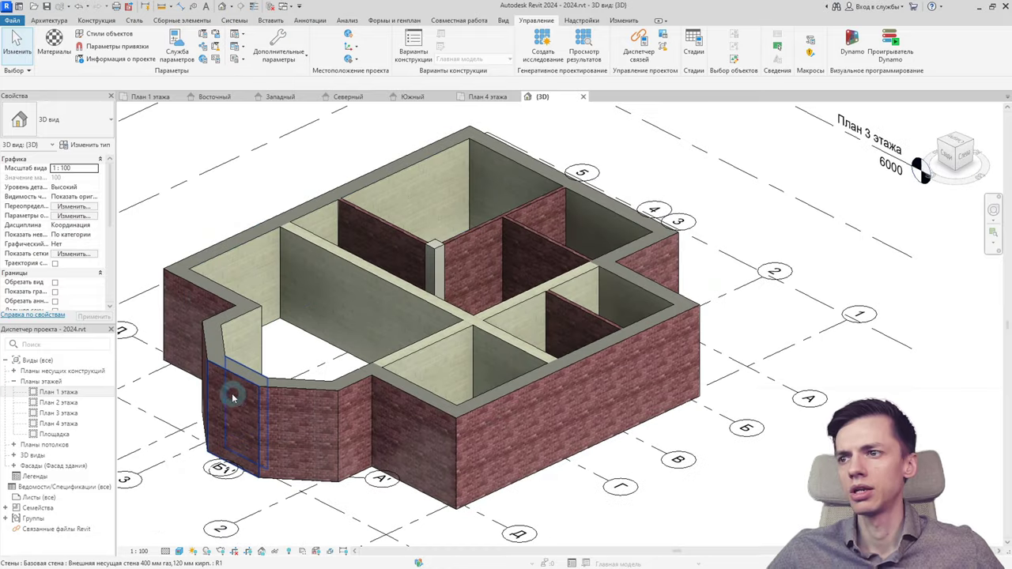
Step: Open Graphic Display Options and apply Cast Shadows and Ambient Shadows
{"action": "left_click", "coordinate": [180, 551]}
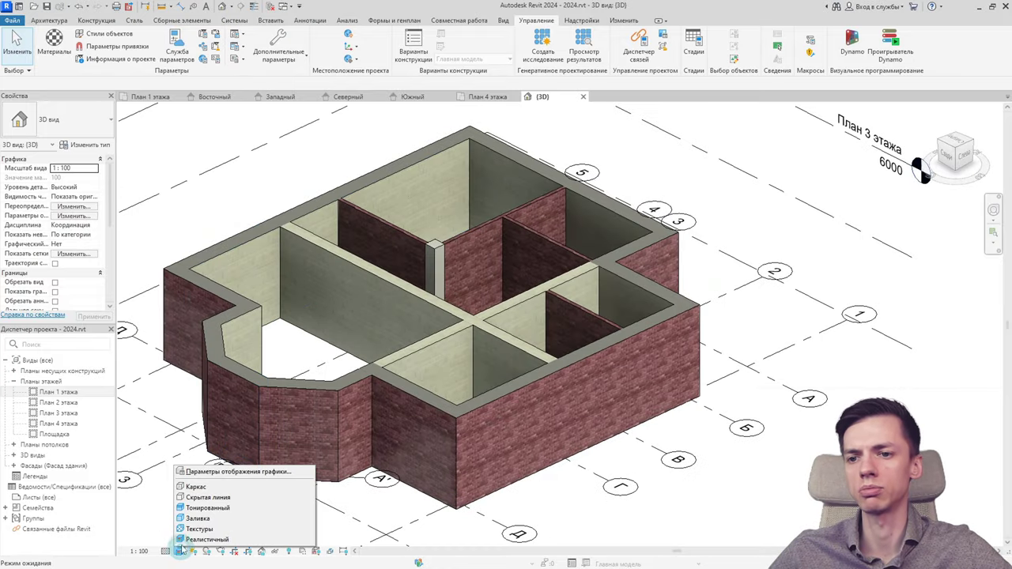
{"action": "left_click", "coordinate": [211, 472]}
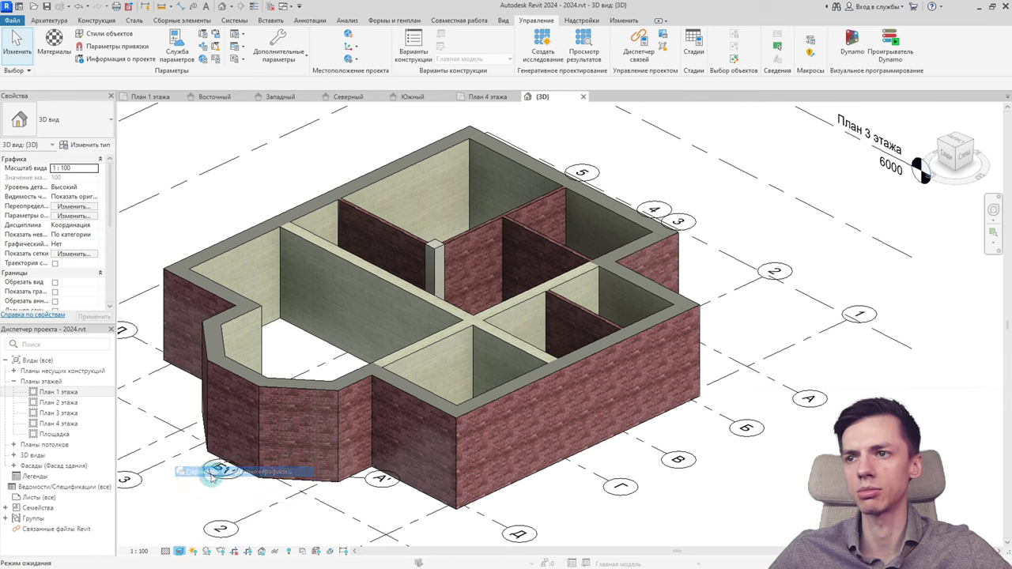
{"action": "left_click_drag", "start_coordinate": [527, 170], "coordinate": [203, 141]}
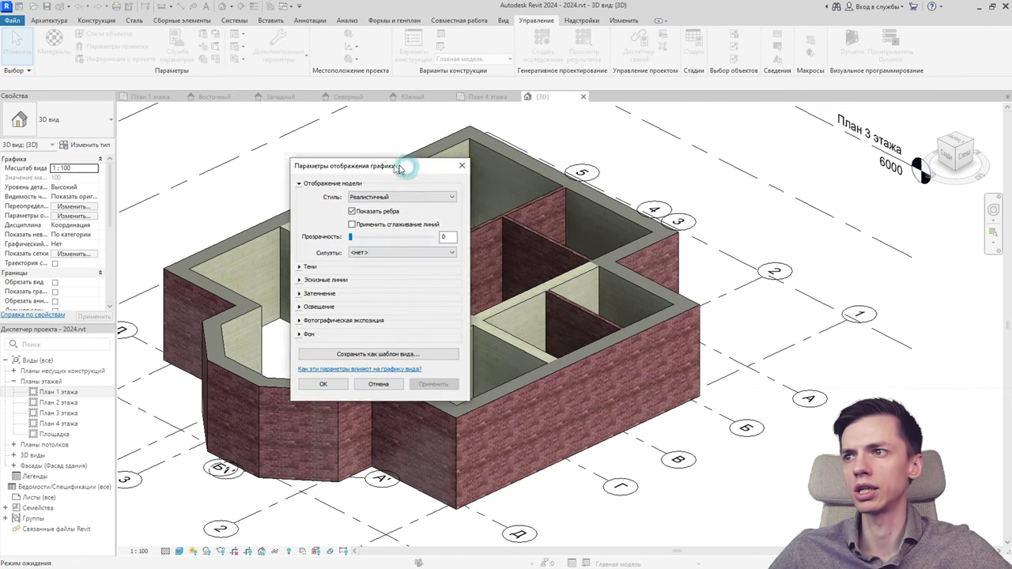
{"action": "left_click", "coordinate": [102, 240]}
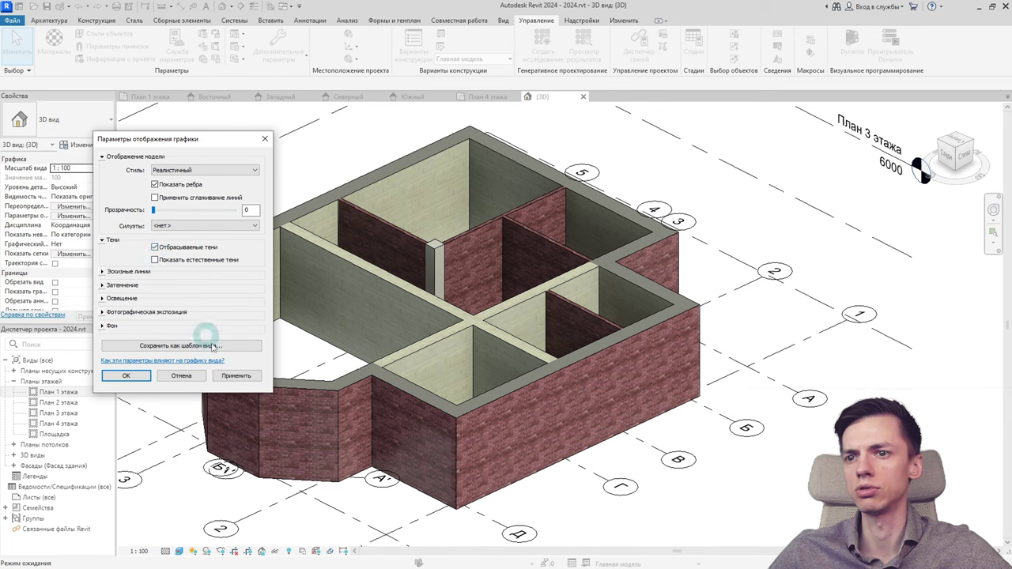
{"action": "left_click", "coordinate": [232, 370]}
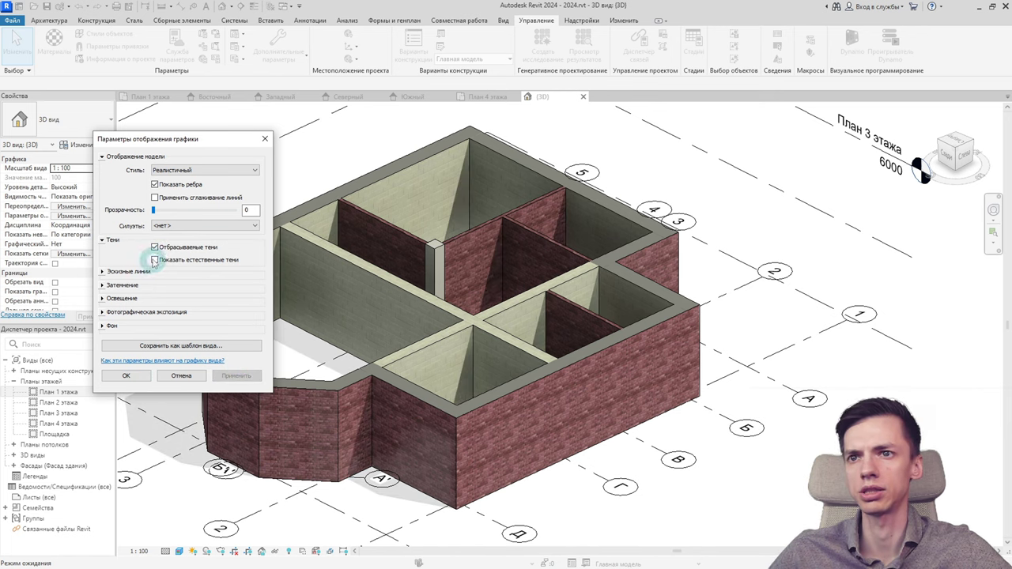
{"action": "left_click", "coordinate": [155, 260]}
{"action": "left_click", "coordinate": [236, 376]}
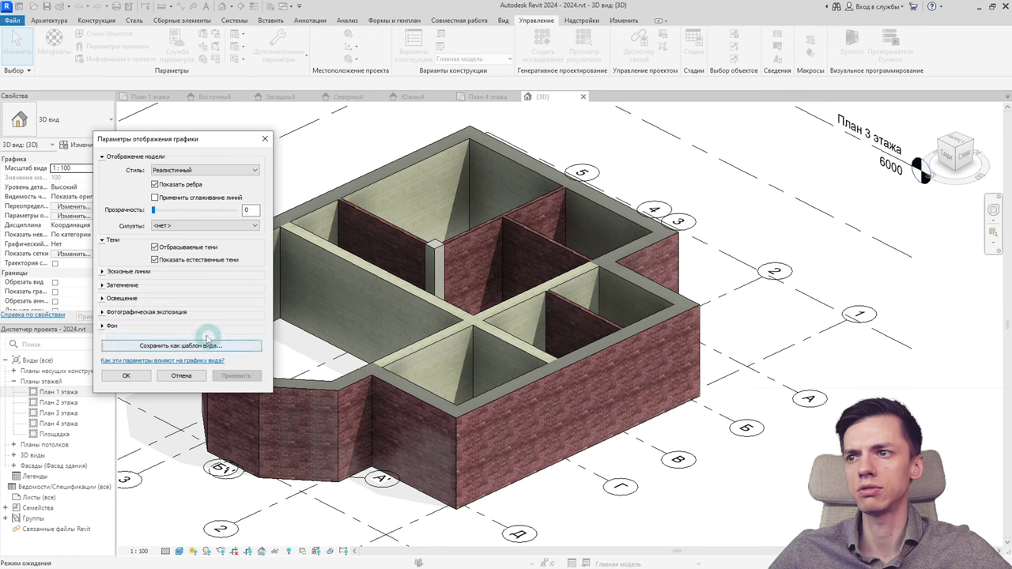
Step: Enable and apply Sketchy Lines in the 3D view
{"action": "left_click", "coordinate": [101, 272]}
{"action": "left_click", "coordinate": [102, 272]}
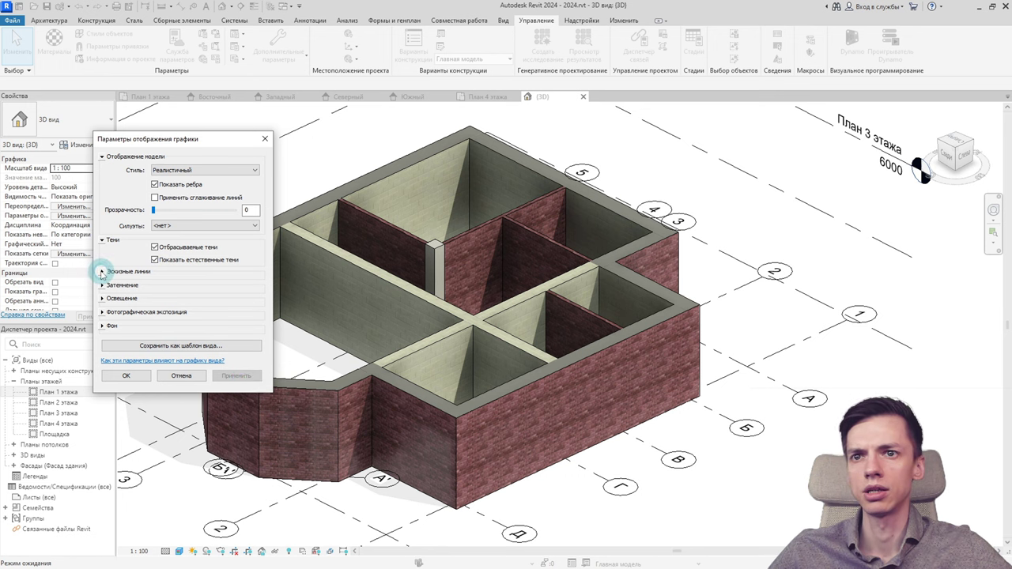
{"action": "left_click", "coordinate": [101, 271]}
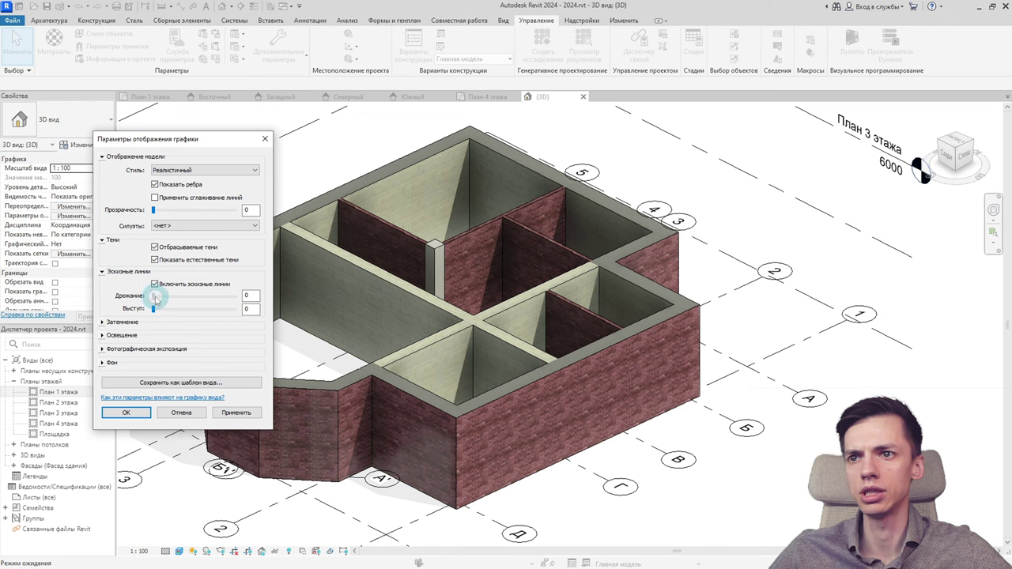
{"action": "left_click", "coordinate": [245, 412]}
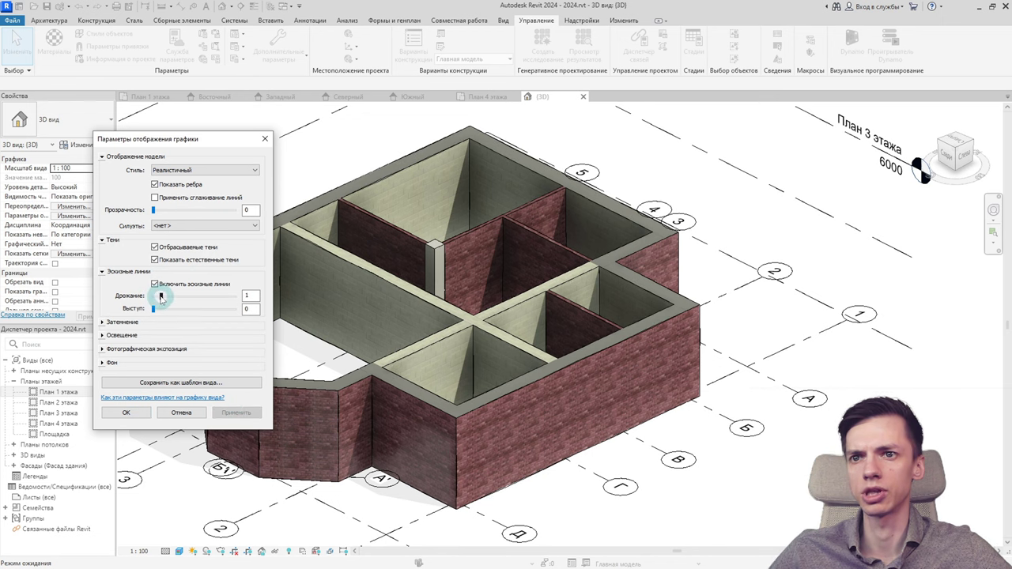
Step: Review depth cueing, lighting, background and exposure options, then apply shadow intensity 58 and close
{"action": "left_click", "coordinate": [103, 323]}
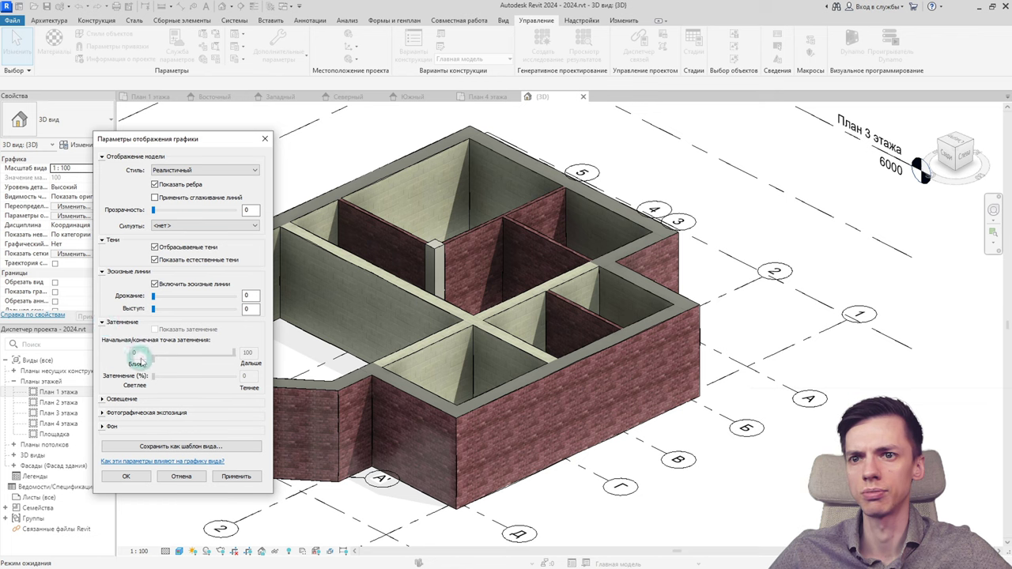
{"action": "left_click", "coordinate": [102, 400]}
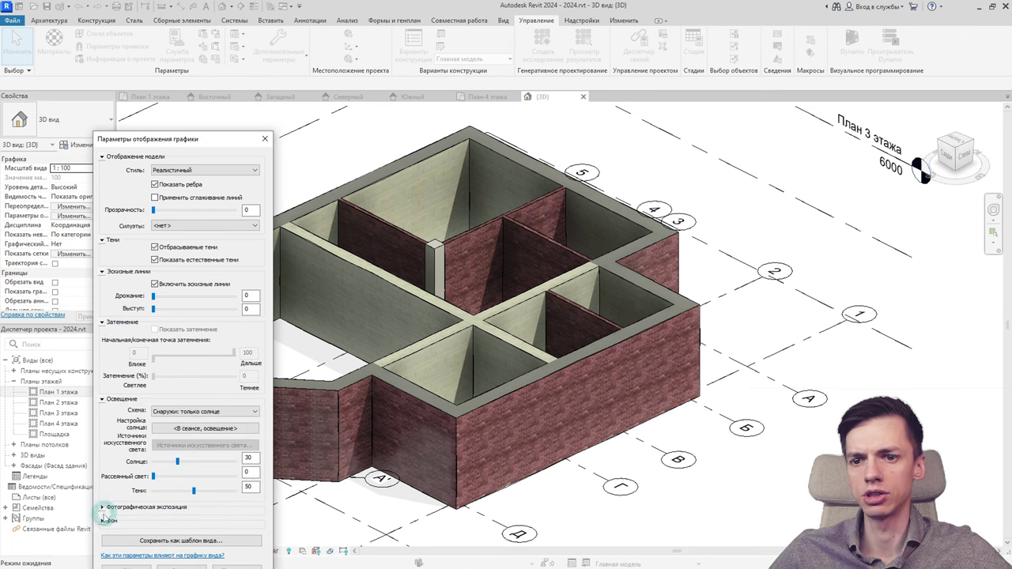
{"action": "left_click", "coordinate": [103, 520]}
{"action": "left_click", "coordinate": [110, 509]}
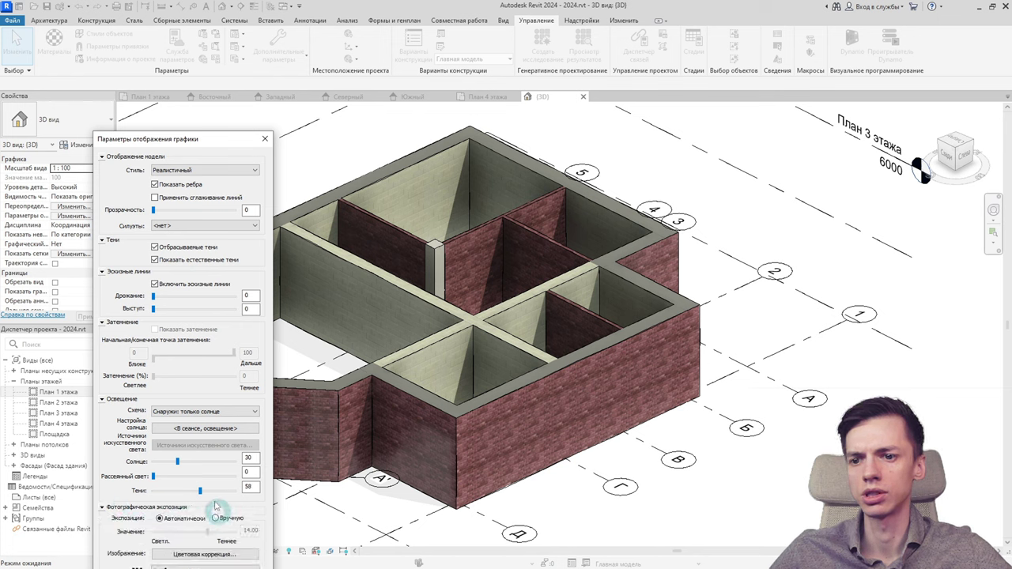
{"action": "left_click_drag", "start_coordinate": [221, 141], "coordinate": [219, 17]}
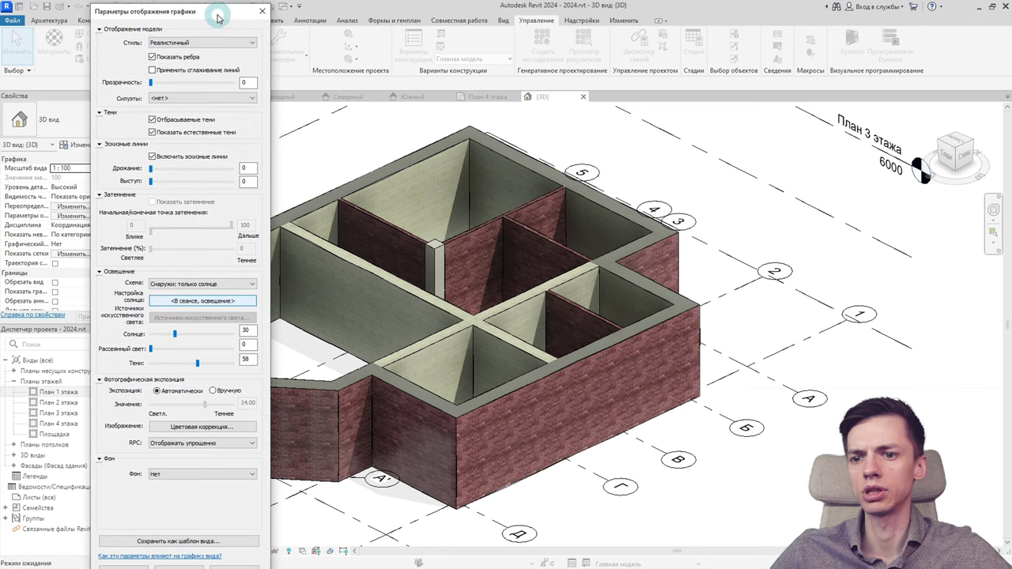
{"action": "left_click", "coordinate": [100, 194]}
{"action": "left_click", "coordinate": [100, 144]}
{"action": "left_click", "coordinate": [100, 112]}
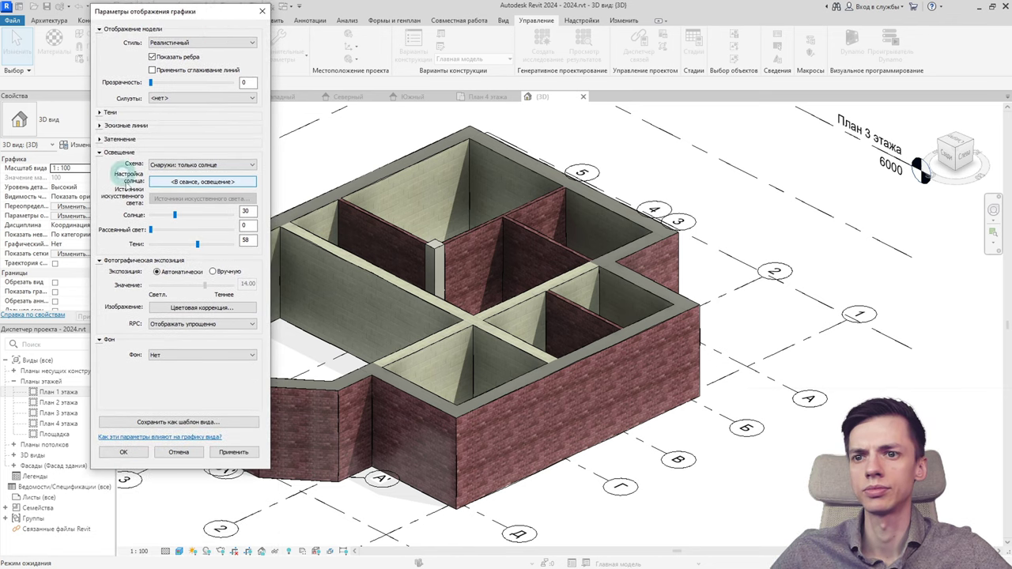
{"action": "left_click", "coordinate": [235, 456]}
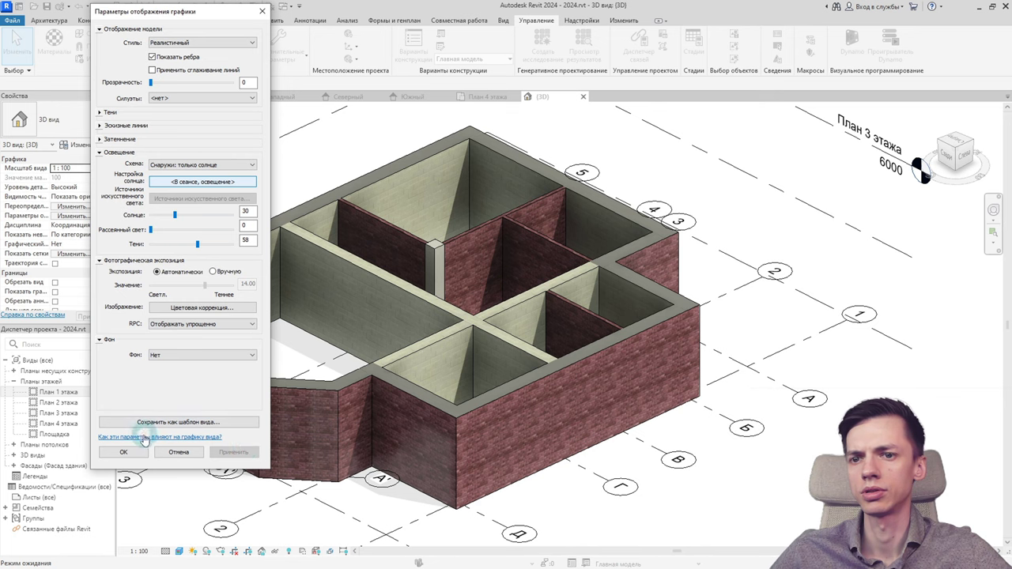
{"action": "left_click", "coordinate": [123, 451]}
{"action": "middle_click_drag", "start_coordinate": [140, 412], "coordinate": [350, 419], "text": "shift"}
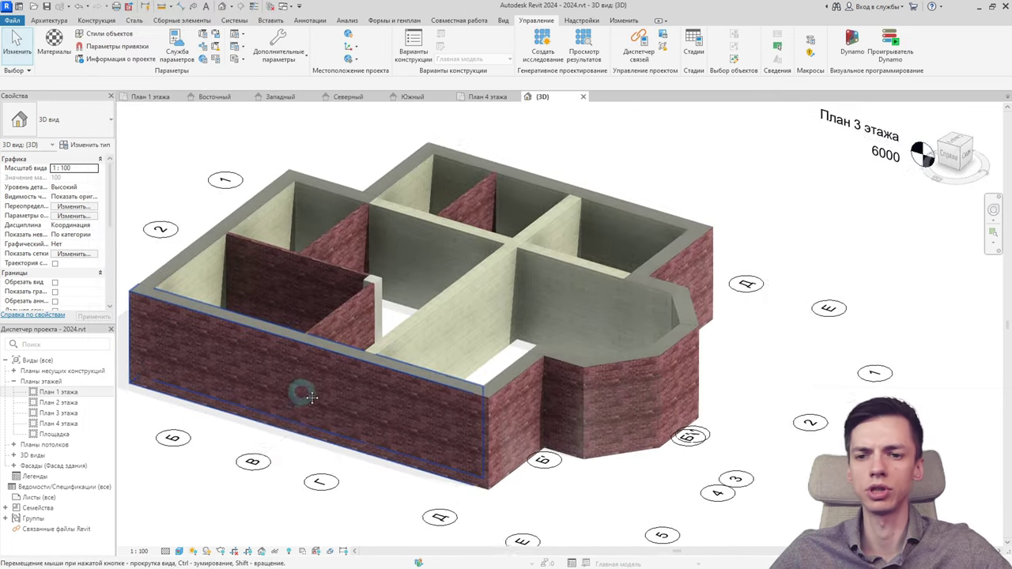
Step: Switch to the 'План 1 этажа' plan and zoom to check the hatched wall cut pattern across the house
{"action": "middle_click_drag", "start_coordinate": [294, 399], "coordinate": [317, 381]}
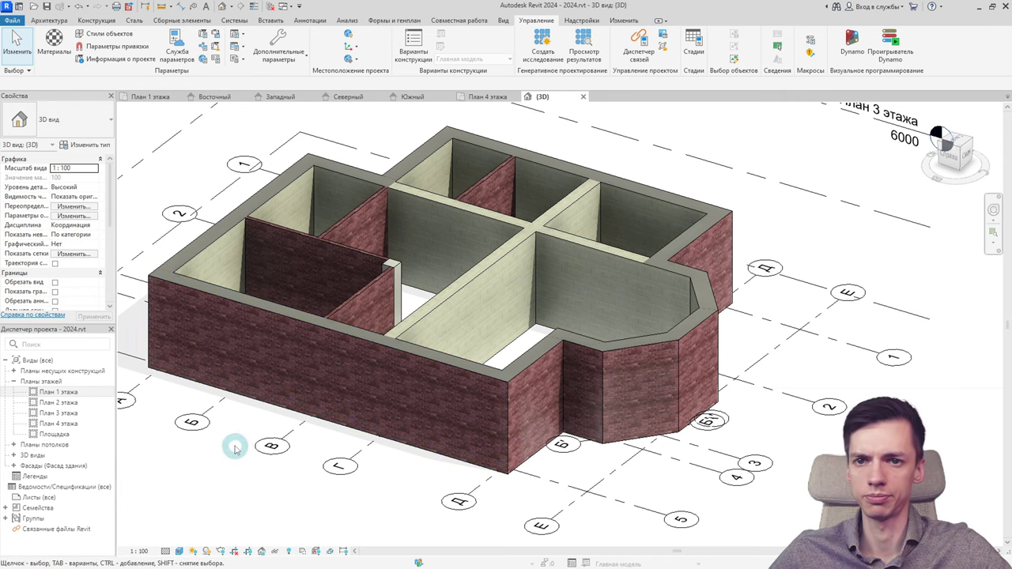
{"action": "double_click", "coordinate": [59, 392]}
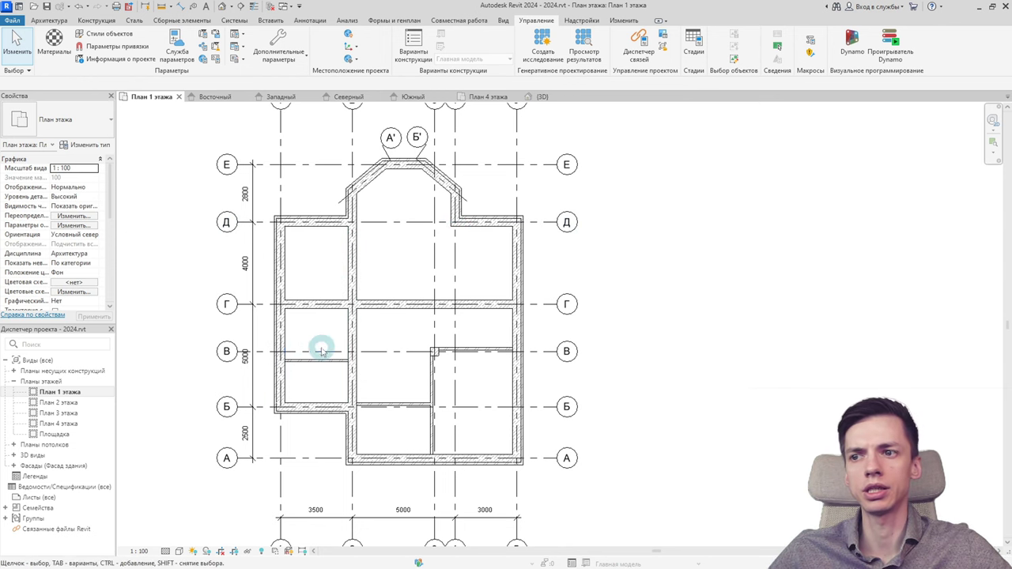
{"action": "scroll", "coordinate": [372, 372], "scroll_direction": "up", "scroll_amount": 3}
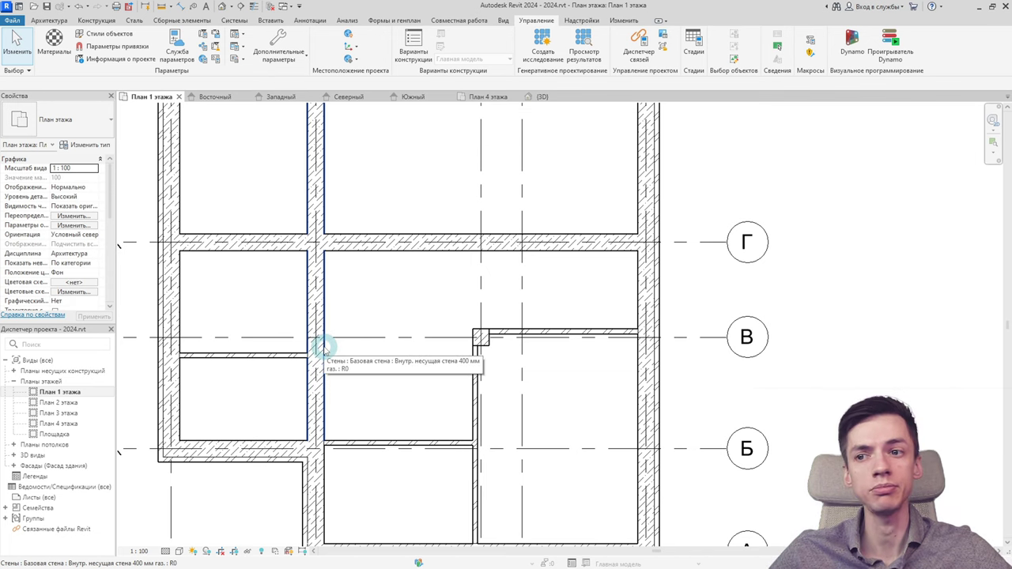
{"action": "scroll", "coordinate": [324, 346], "scroll_direction": "down", "scroll_amount": 3}
{"action": "scroll", "coordinate": [360, 340], "scroll_direction": "down", "scroll_amount": 2}
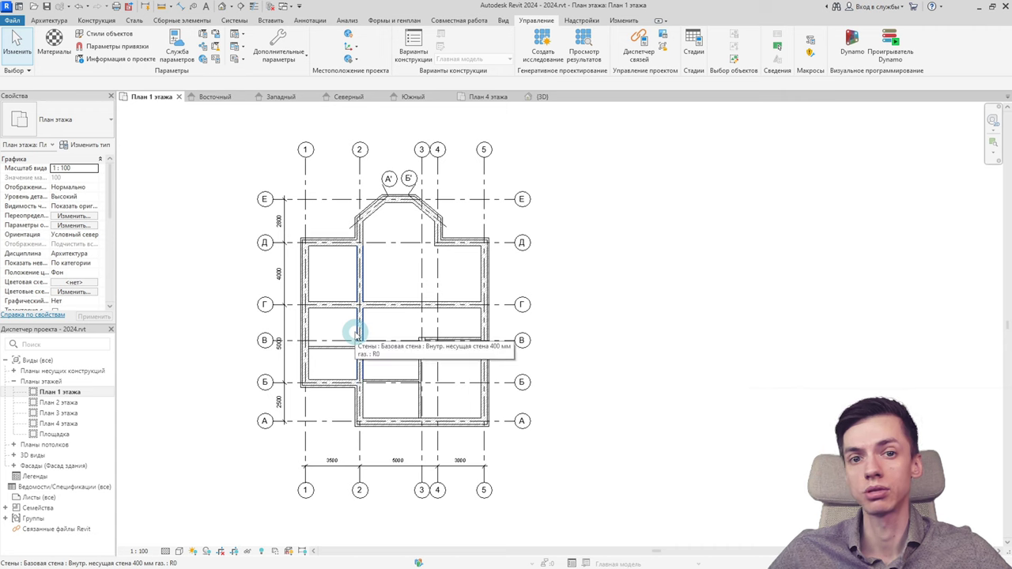
{"action": "key", "text": "ctrl+z"}
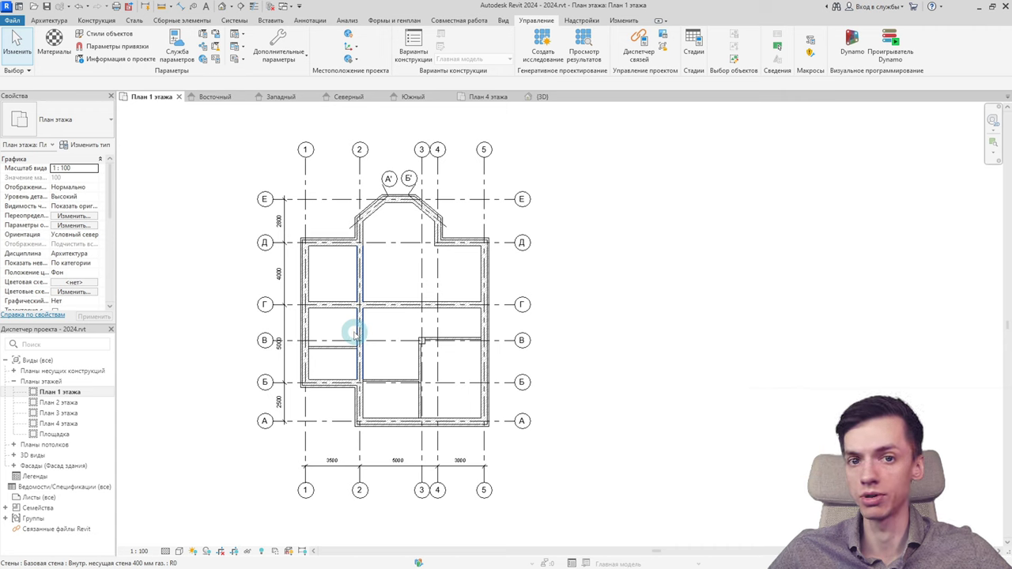